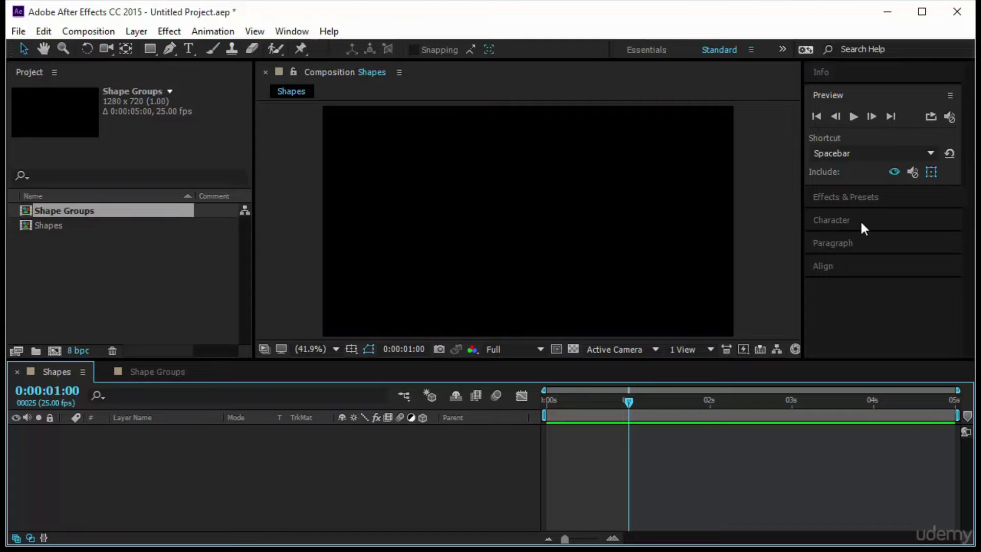
From the timeline start, draw a star in the composition centre with the Star tool, adjusting it to 10 points.
key(Home)
key(q)
key(q)
key(q)
key(q)
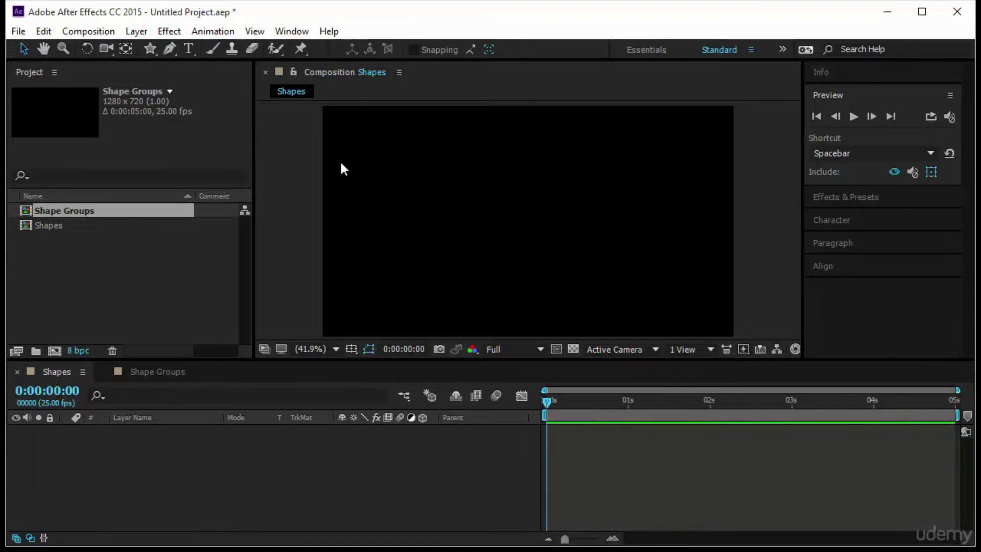
click(150, 49)
drag(514, 217, 594, 303)
key(Up)
key(Up)
key(Up)
key(Up)
key(Up)
key(Up)
key(Down)
key(Down)
key(Down)
key(Down)
Finish the star and expand its Polystar 1 group in a taller Timeline panel.
click(163, 447)
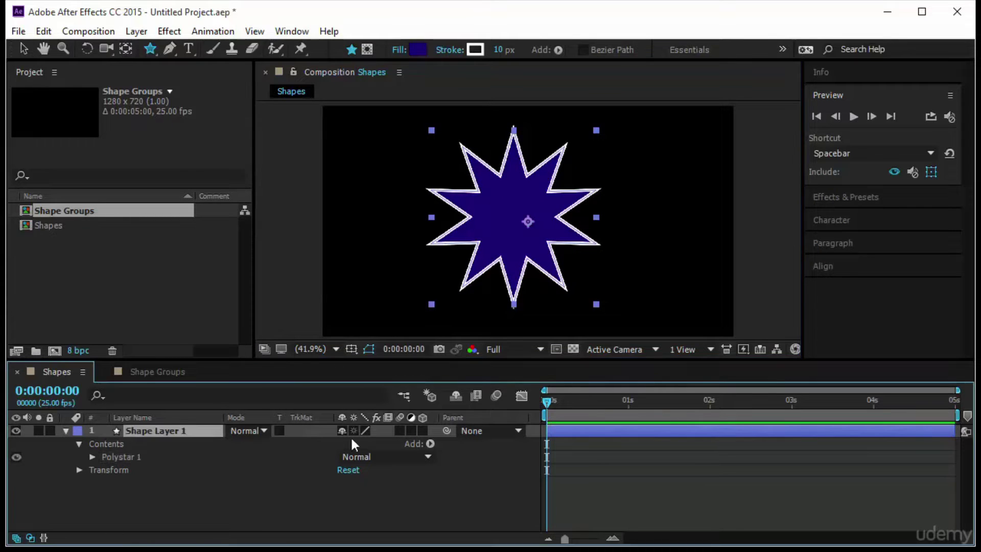
click(126, 456)
click(91, 457)
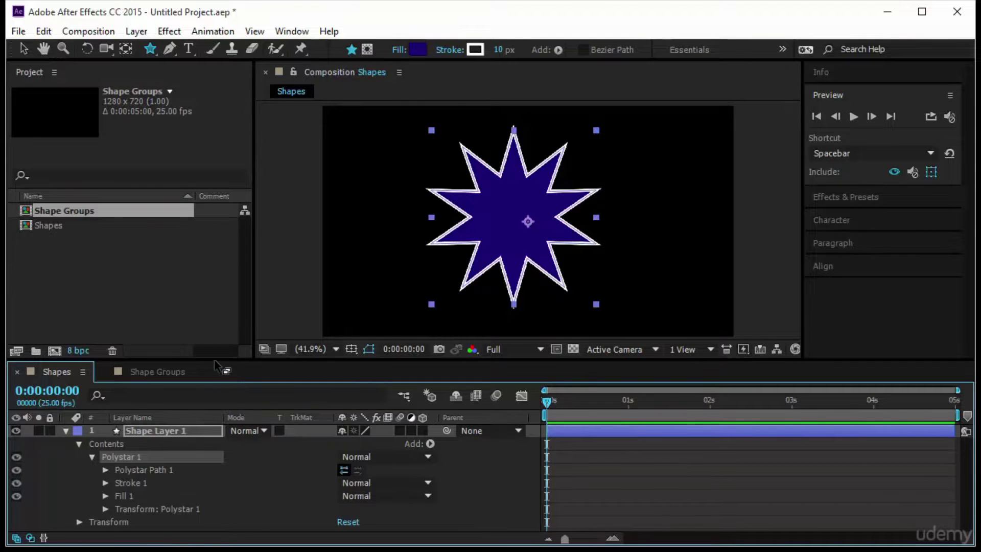
drag(217, 360, 215, 320)
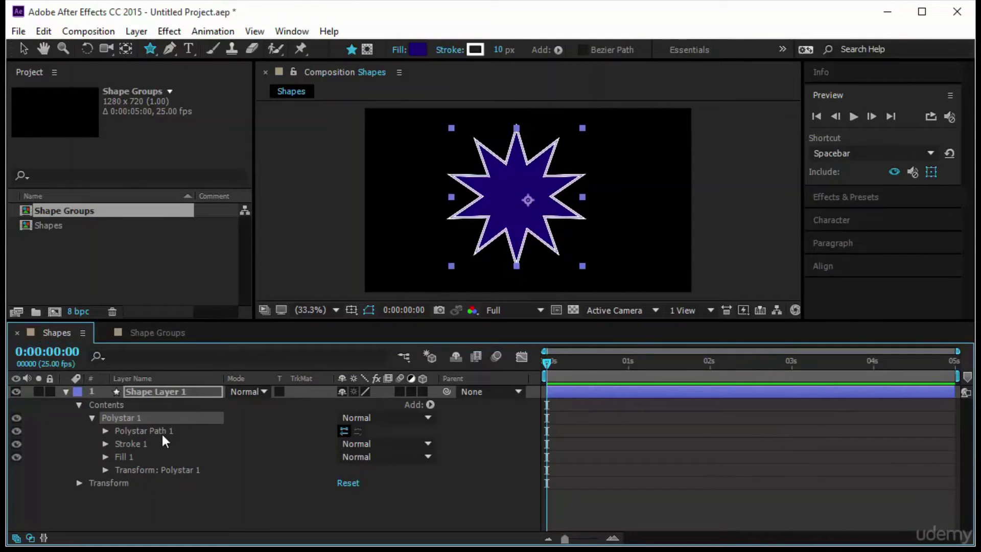
Expand Polystar Path 1 to show Star type, 10 points, inner radius 135.3 and outer radius 270.5.
click(134, 434)
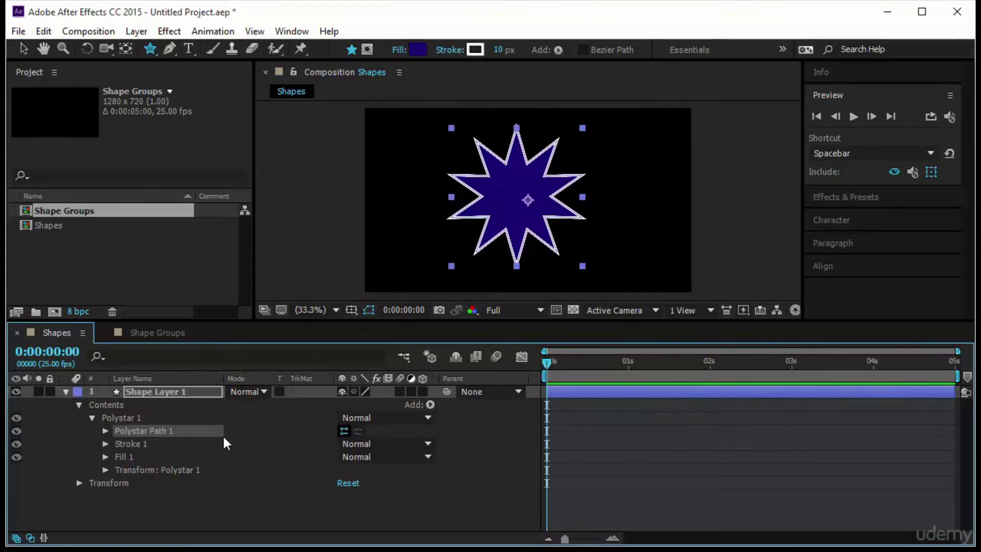
click(138, 420)
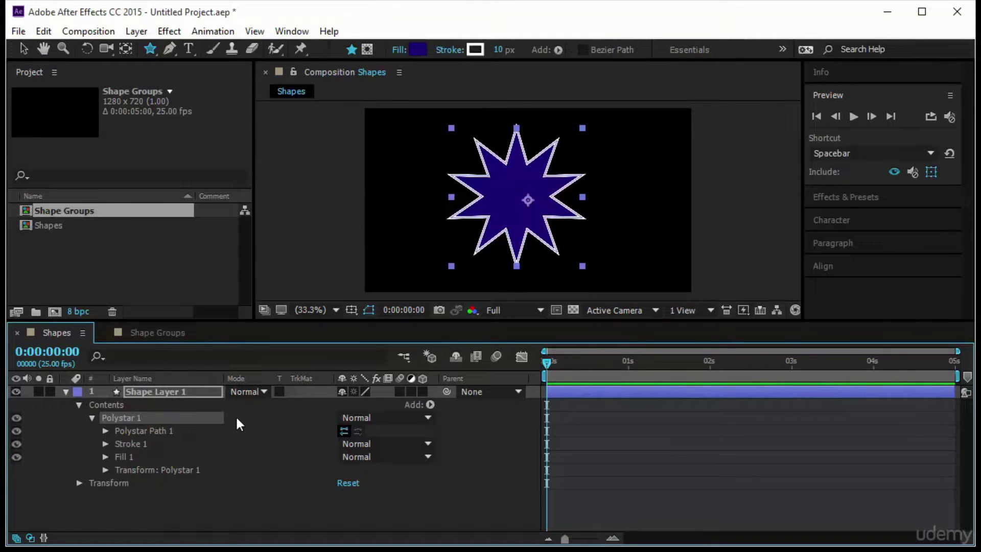
click(165, 433)
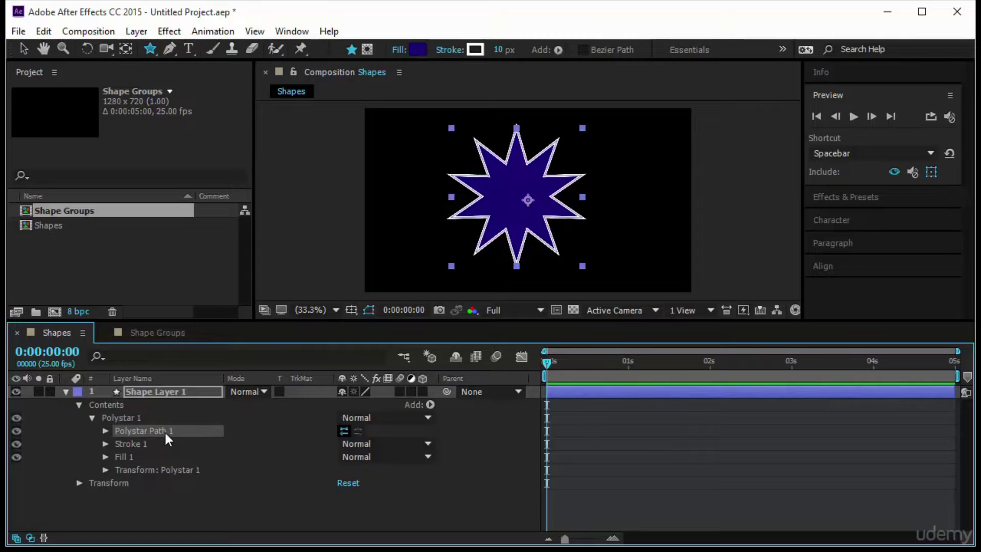
click(105, 431)
scroll(185, 455, down, 2)
scroll(186, 458, up, 3)
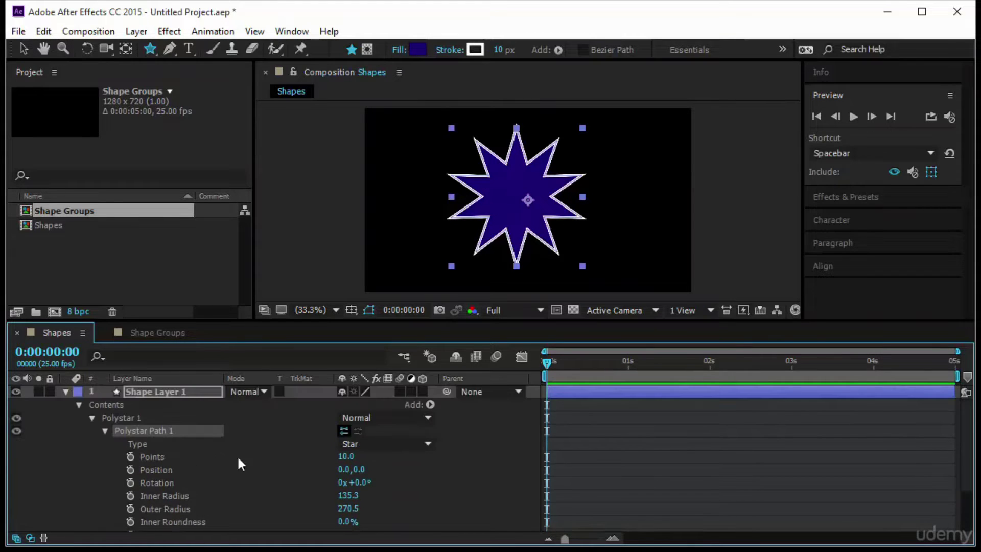
Switch the Polystar type to Polygon and back to Star, then set Points to 15.
click(360, 444)
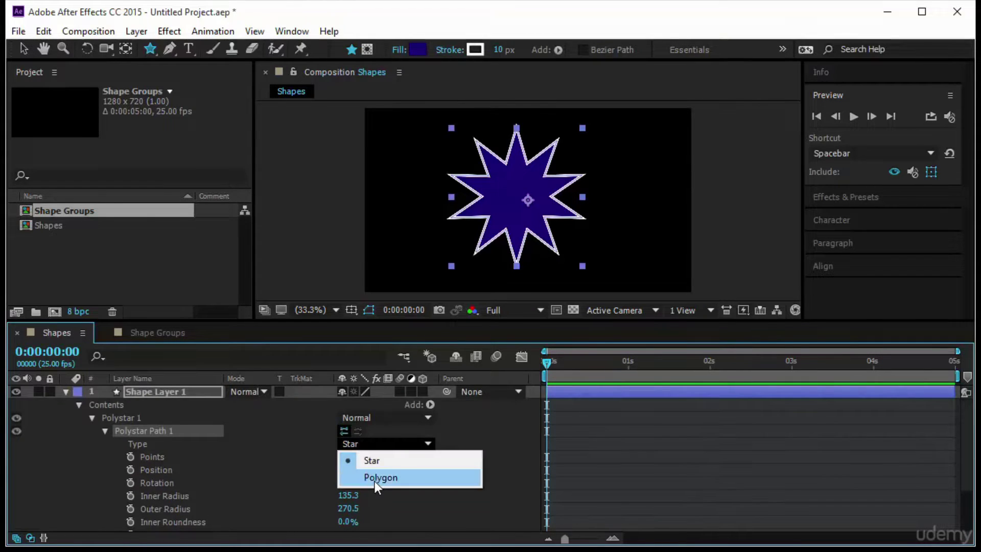
click(375, 481)
click(374, 443)
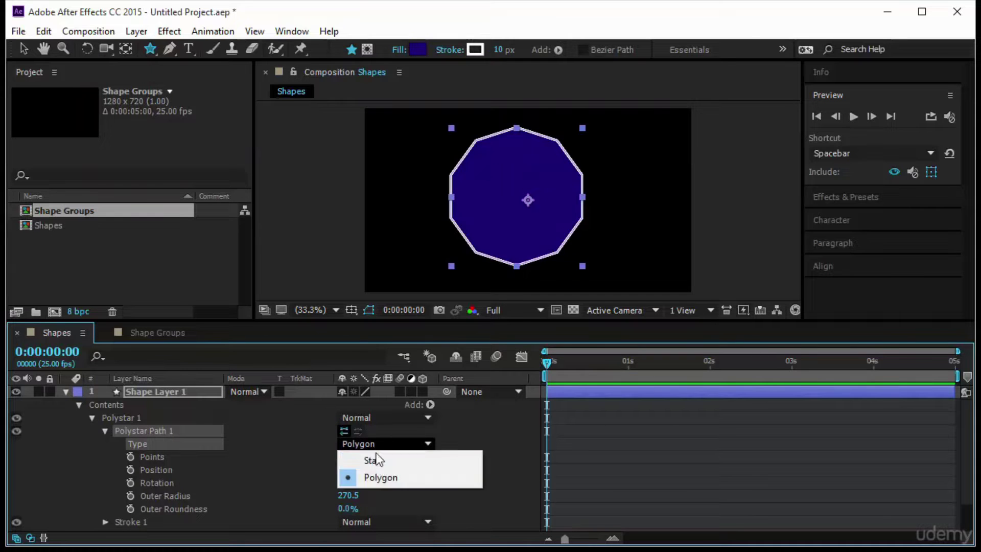
click(377, 462)
drag(344, 460, 344, 460)
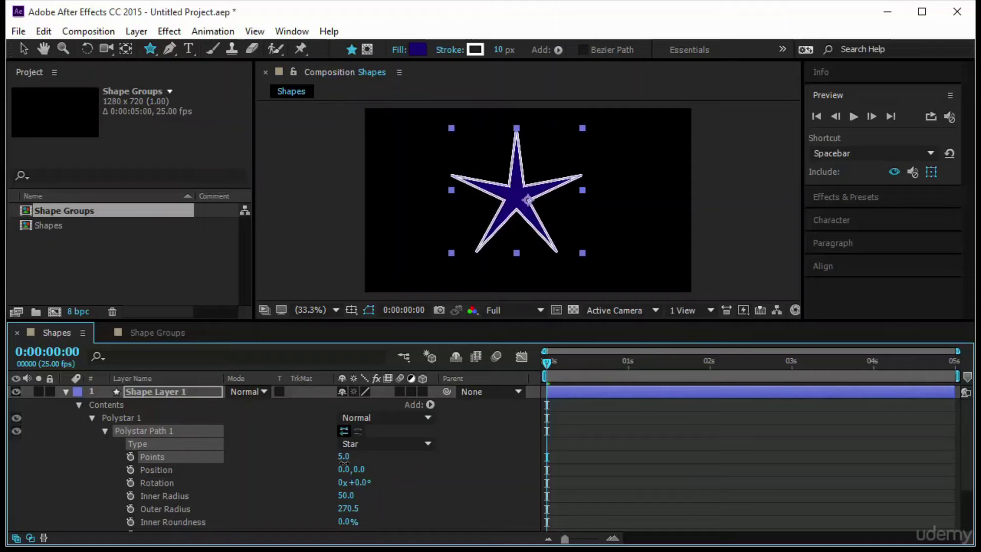
click(345, 457)
text(15)
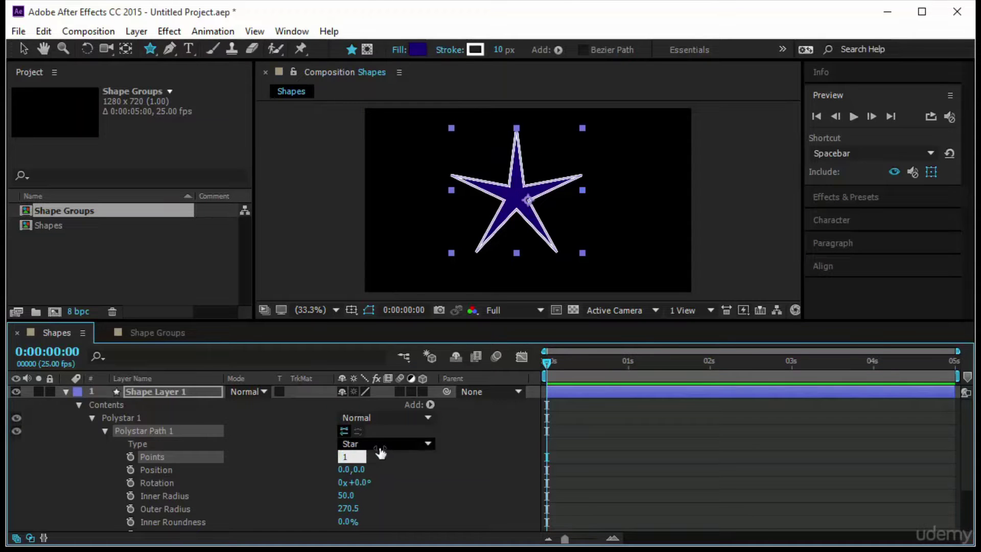
key(Return)
Try dragging the star to the left with the Selection tool, then undo so it stays centred.
click(193, 469)
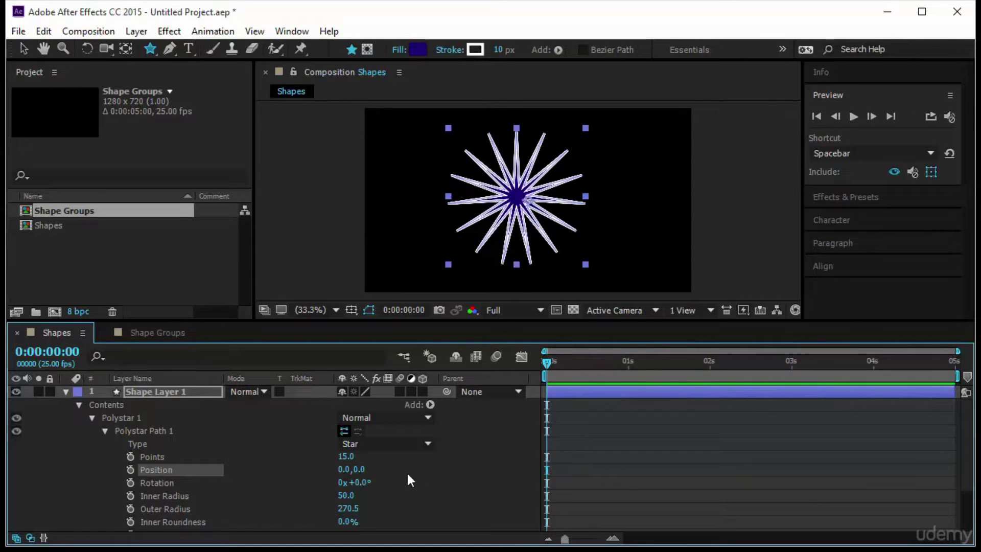
click(463, 301)
key(v)
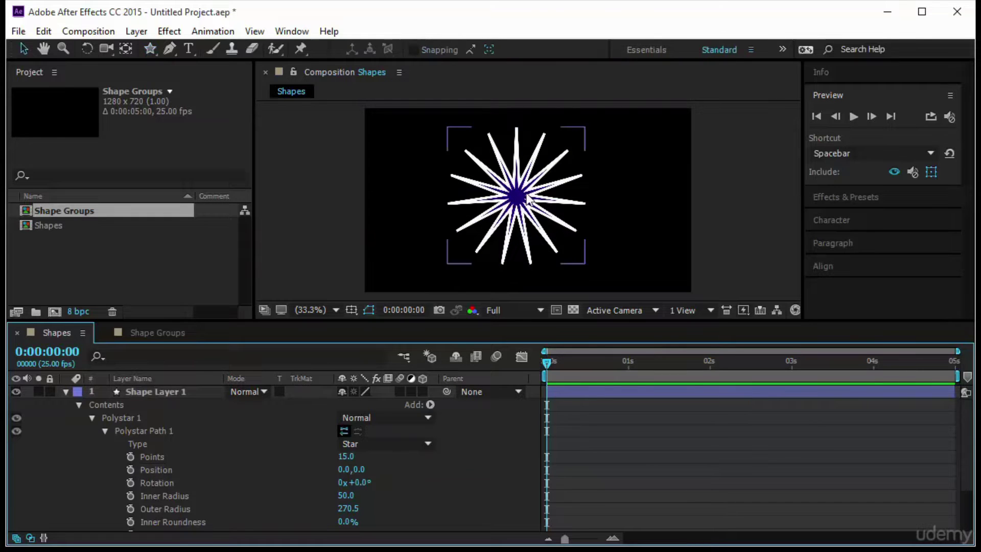
click(528, 199)
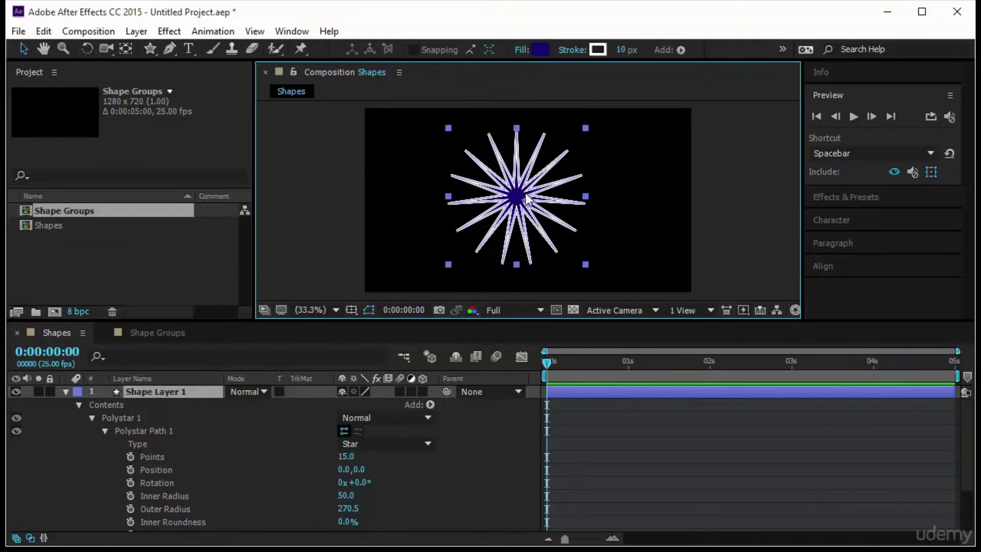
click(528, 200)
drag(539, 187, 506, 188)
key(ctrl+z)
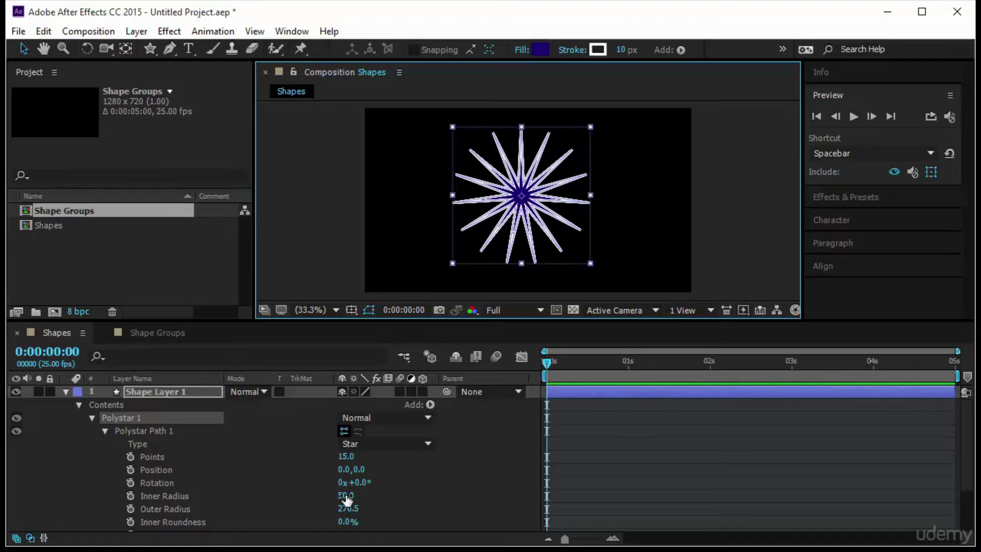
Raise the inner radius to 194 and try scrubbing the star path's Position.
drag(347, 499, 456, 495)
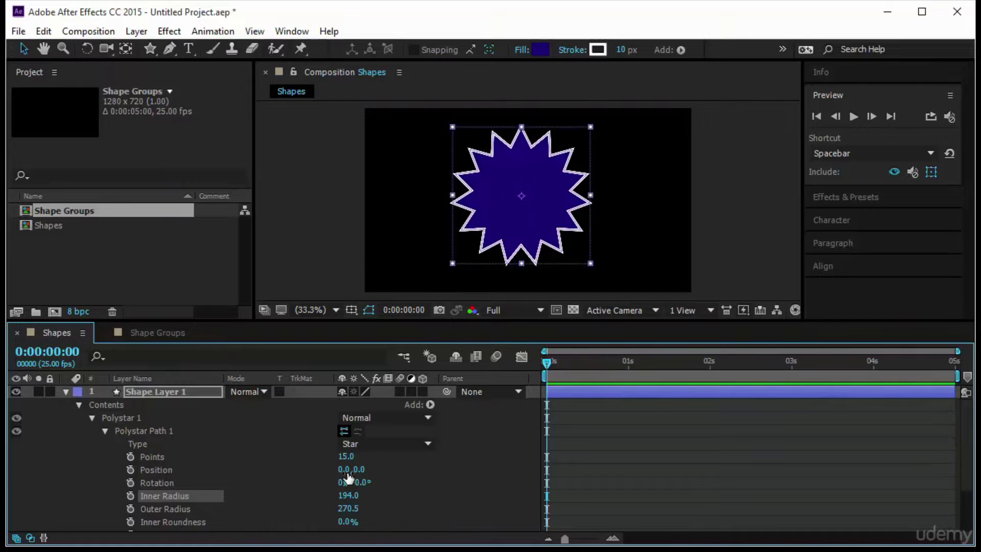
drag(363, 469, 332, 483)
click(152, 430)
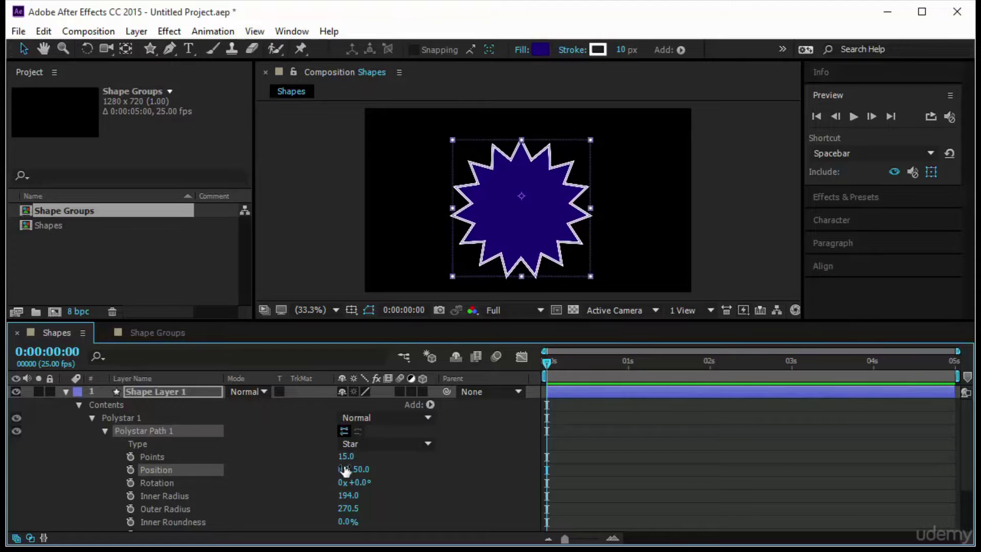
mouse_move(343, 469)
mouse_down()
mouse_move(330, 477)
mouse_move(362, 470)
mouse_up()
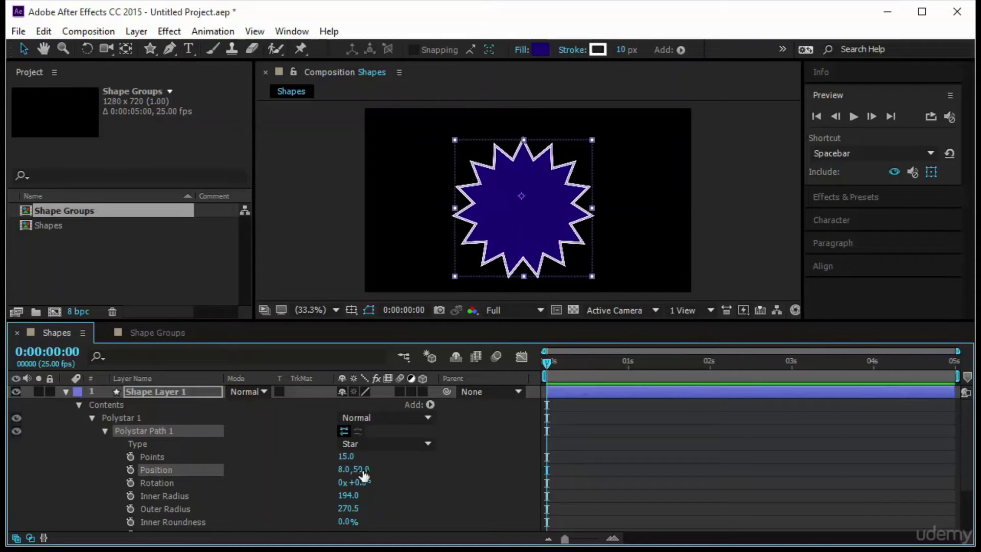
Reset the Polystar Path 1 Position to 0,0.
key(F2)
click(349, 469)
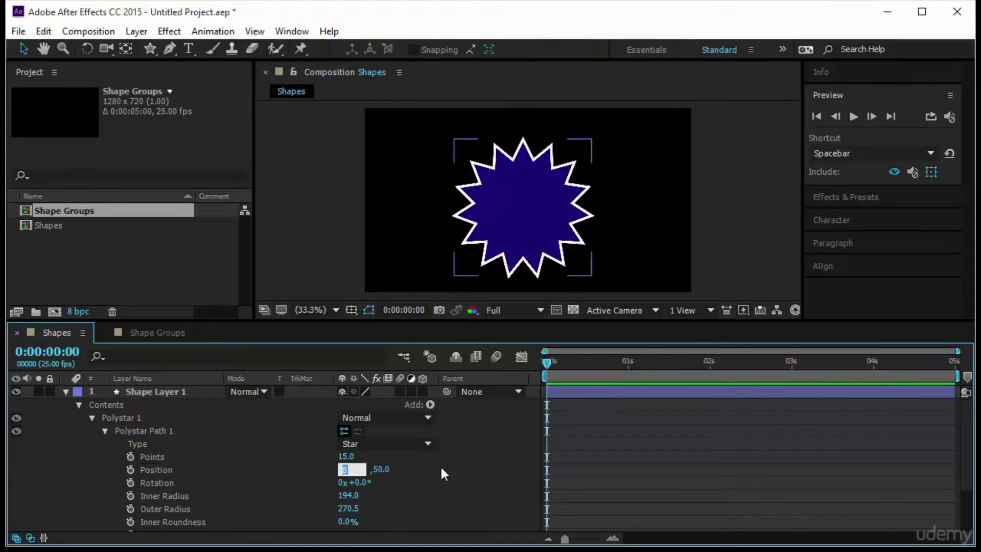
text(0)
key(Tab)
text(0)
key(Return)
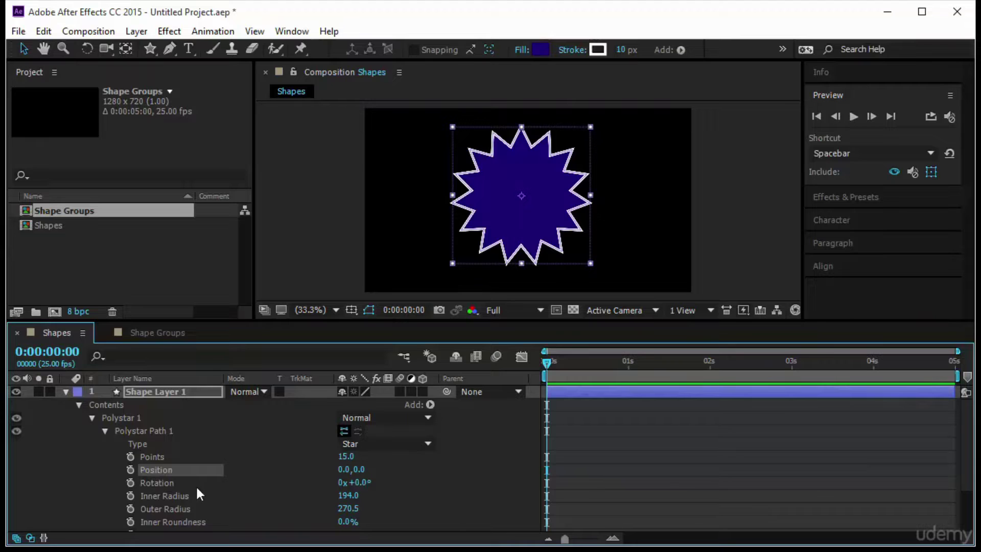
Rotate the star by 100 degrees, then undo the rotation back to 0°.
drag(360, 483, 471, 480)
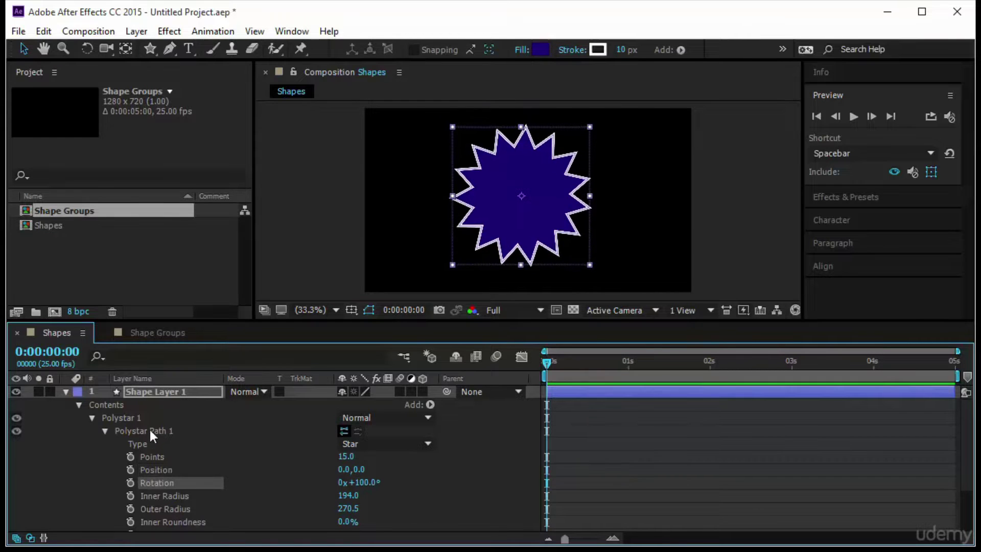
click(166, 432)
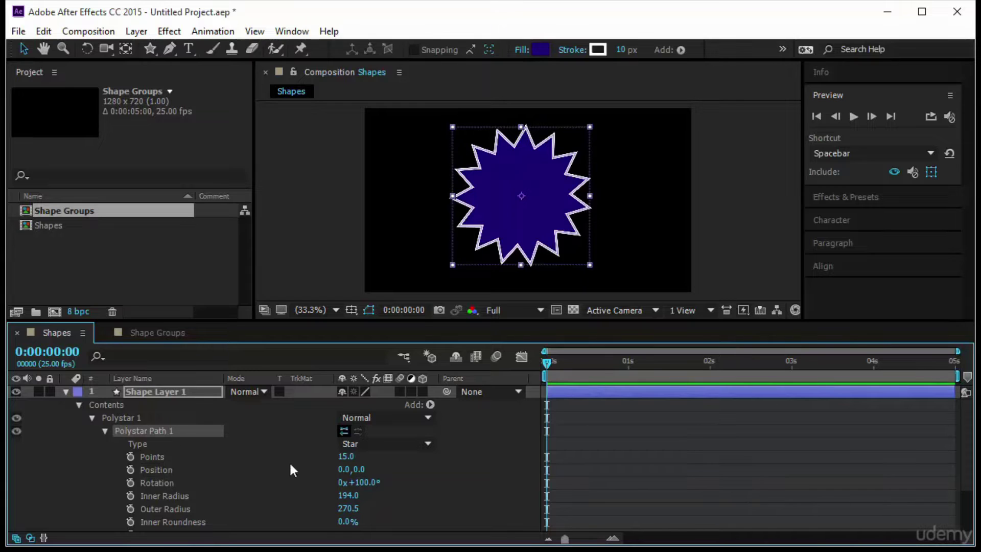
key(ctrl+z)
click(136, 418)
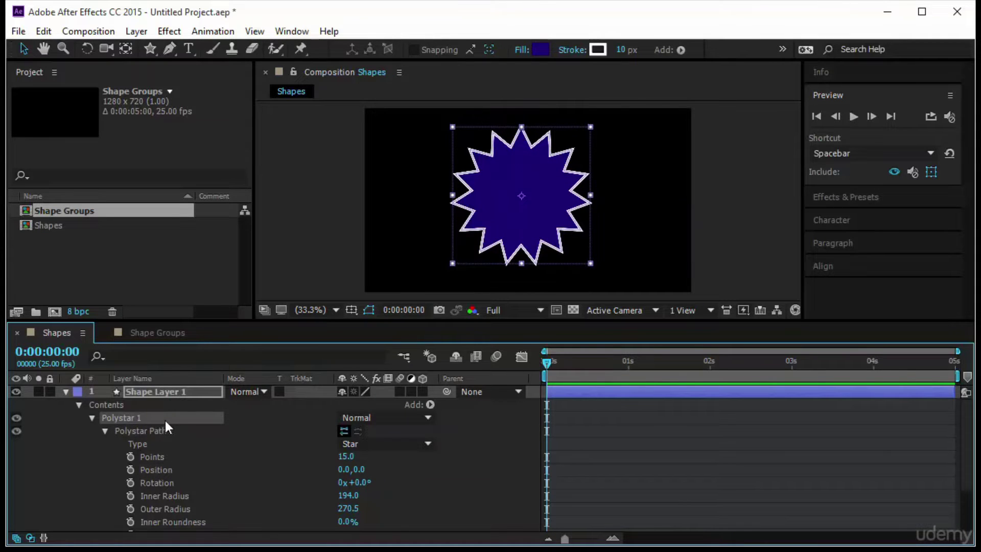
scroll(214, 474, down, 1)
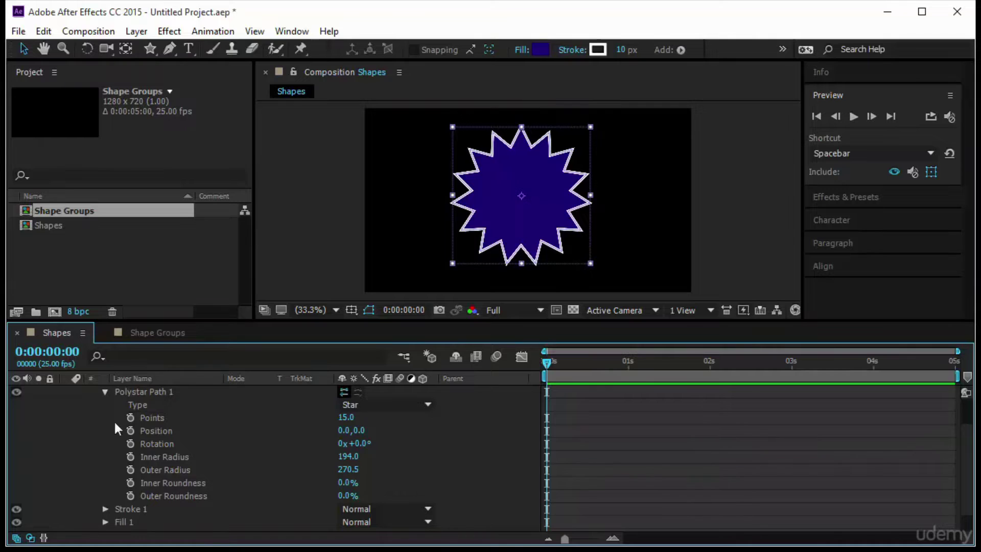
Collapse Polystar Path 1, expand Transform: Polystar 1, and scrub its Position to x -28.4.
click(105, 391)
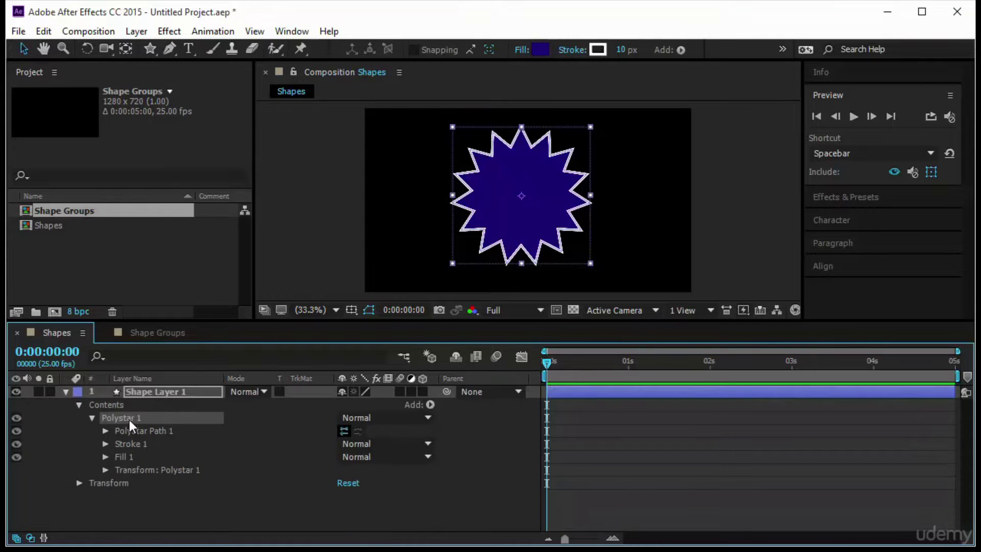
click(144, 470)
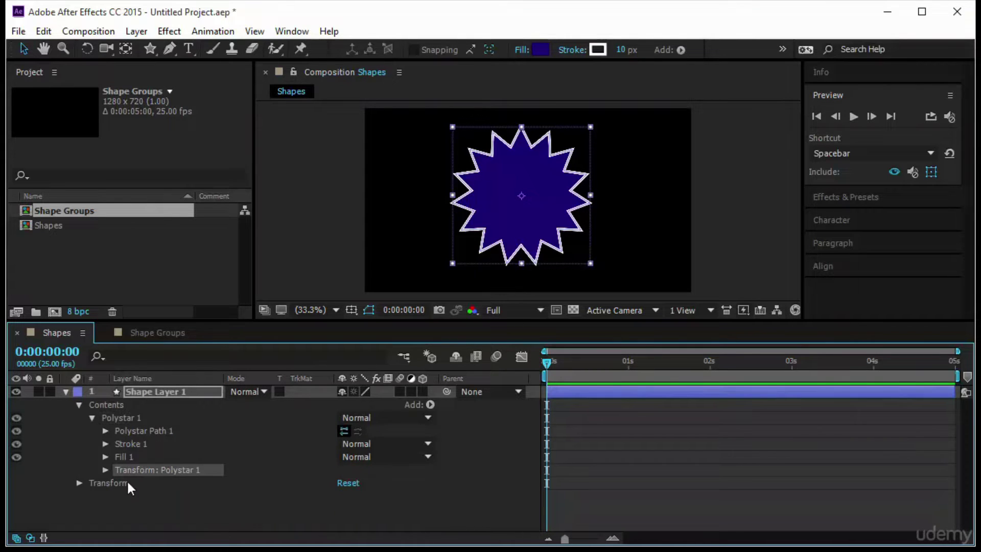
click(105, 470)
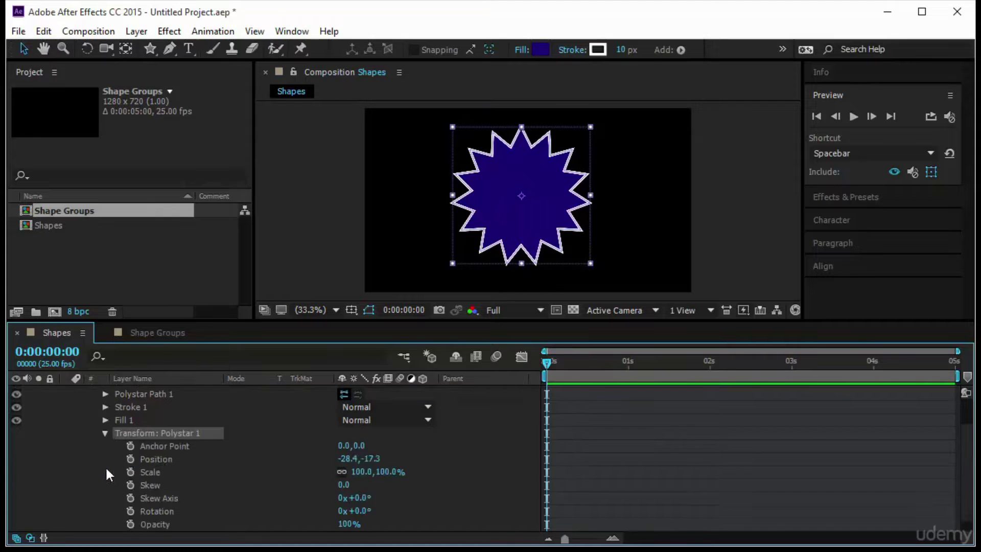
scroll(175, 453, up, 2)
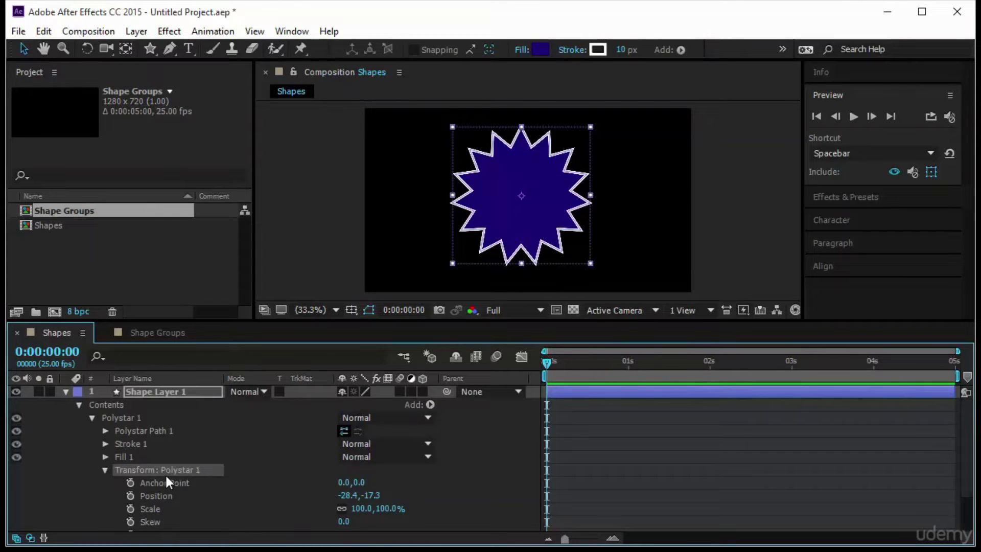
scroll(170, 480, down, 2)
scroll(170, 482, up, 2)
click(122, 429)
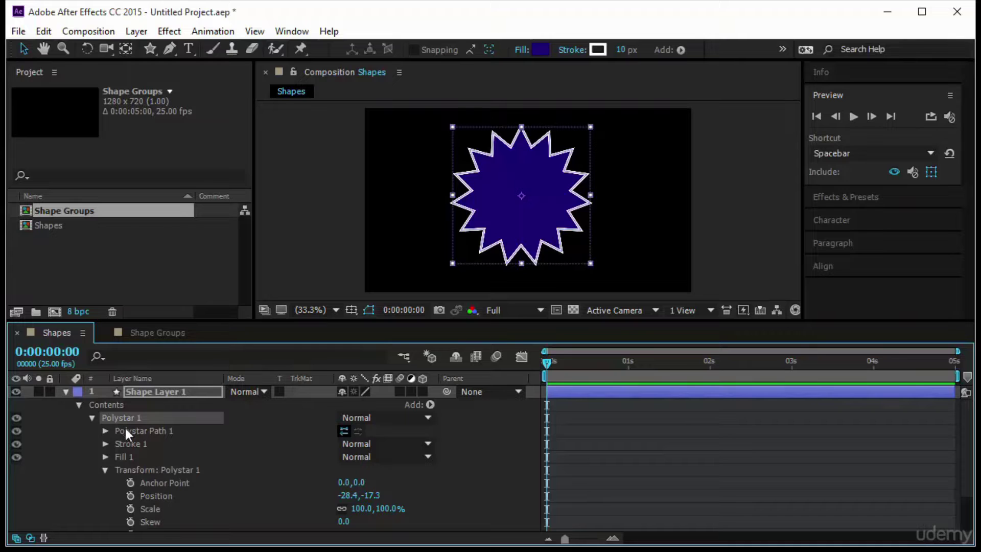
click(105, 470)
click(162, 467)
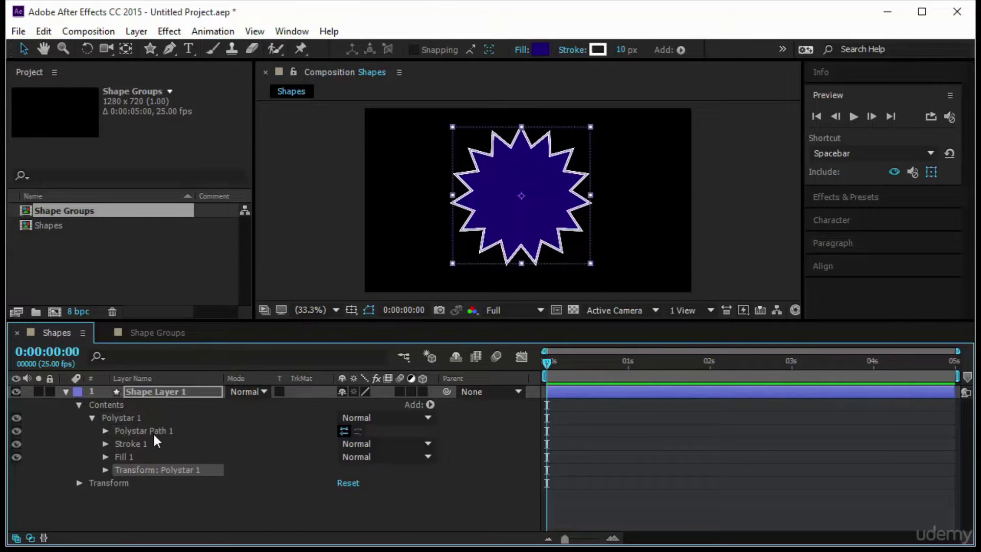
click(118, 417)
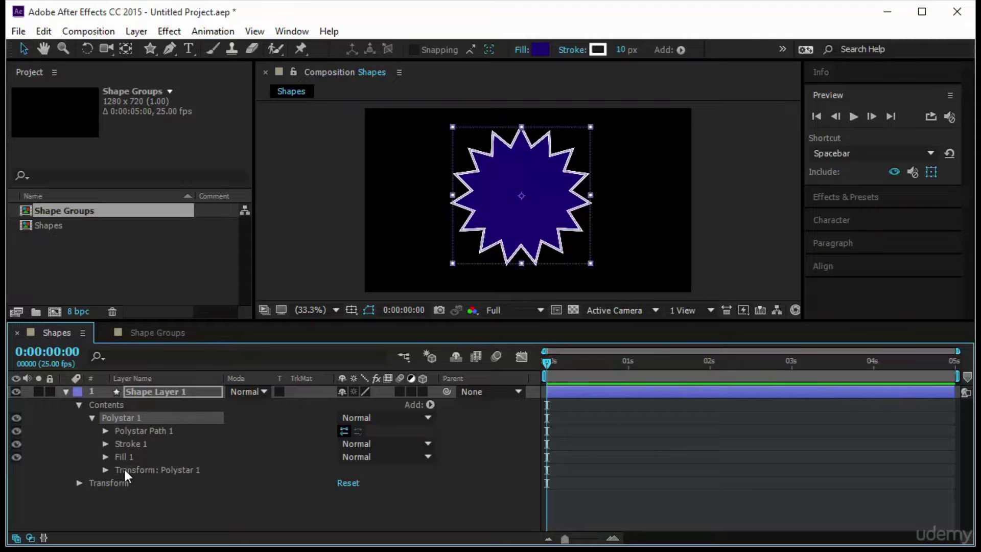
click(105, 469)
drag(372, 464, 473, 469)
Scrub the Polystar 1 group Position X left, then right to 188.6.
click(473, 468)
click(560, 191)
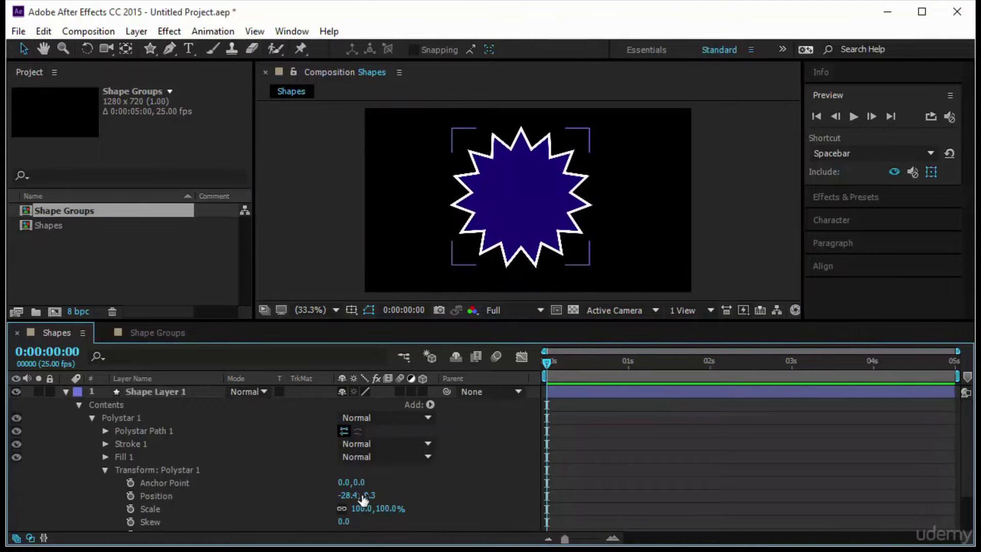
click(176, 388)
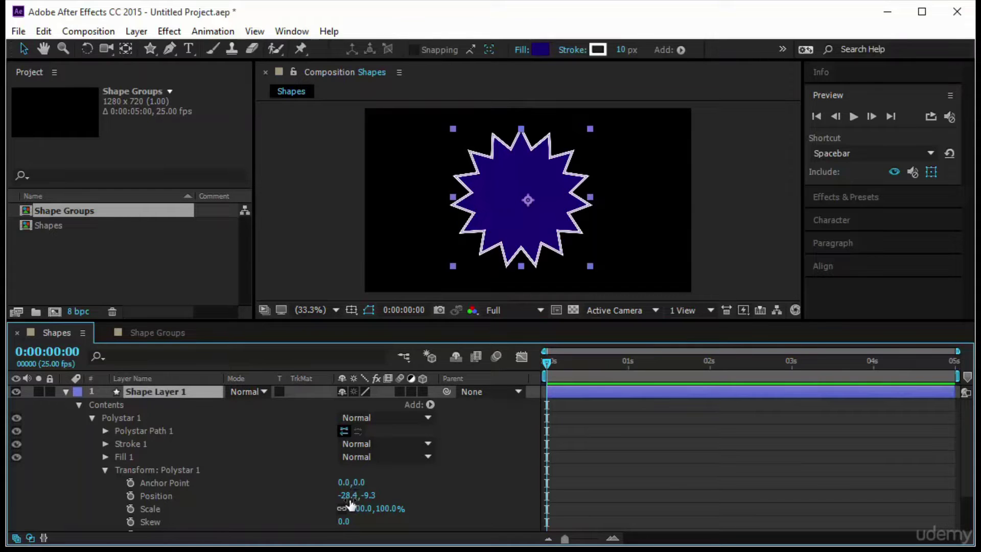
mouse_move(350, 495)
mouse_down()
mouse_move(283, 495)
mouse_move(417, 495)
mouse_move(353, 495)
mouse_up()
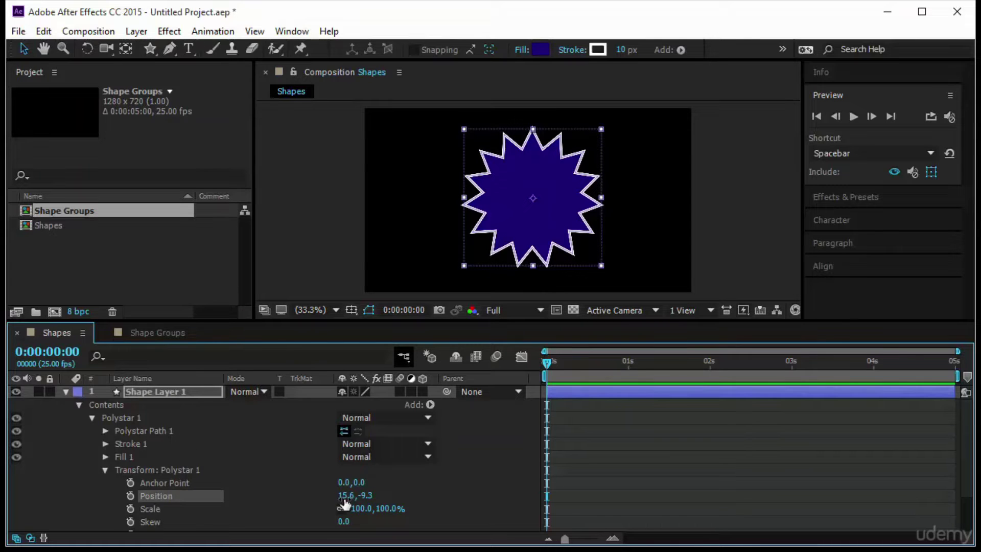
drag(345, 495, 487, 495)
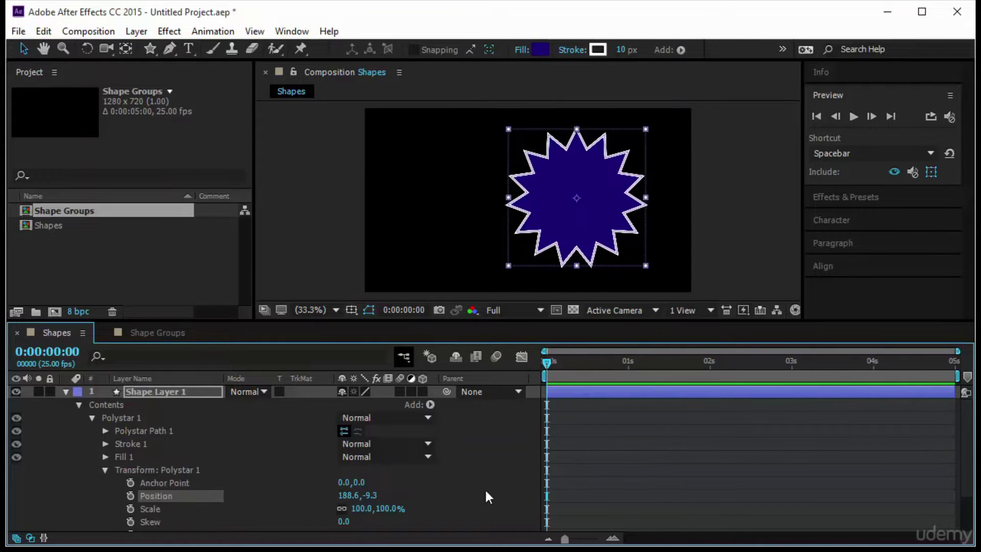
Drag the group's Position Y up to -109.3.
click(192, 391)
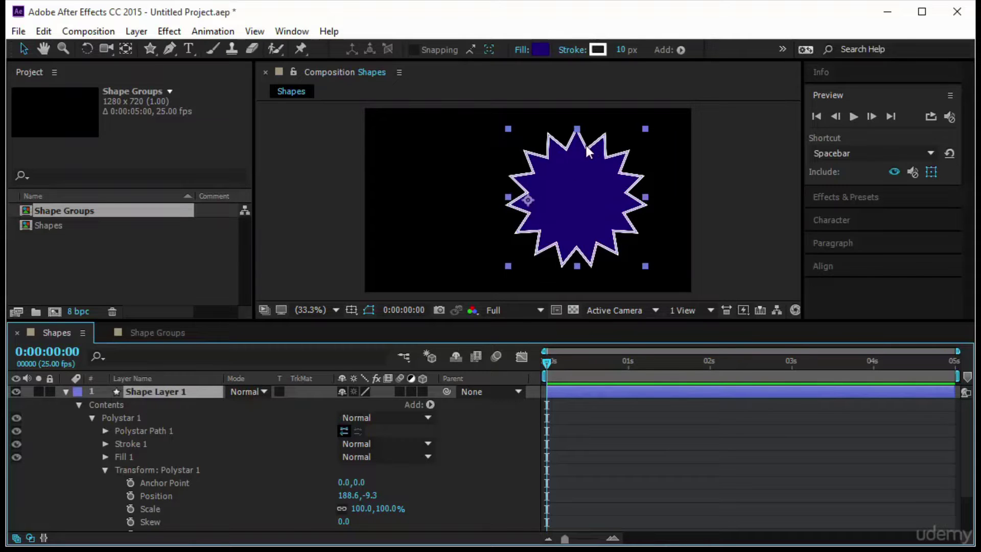
click(151, 420)
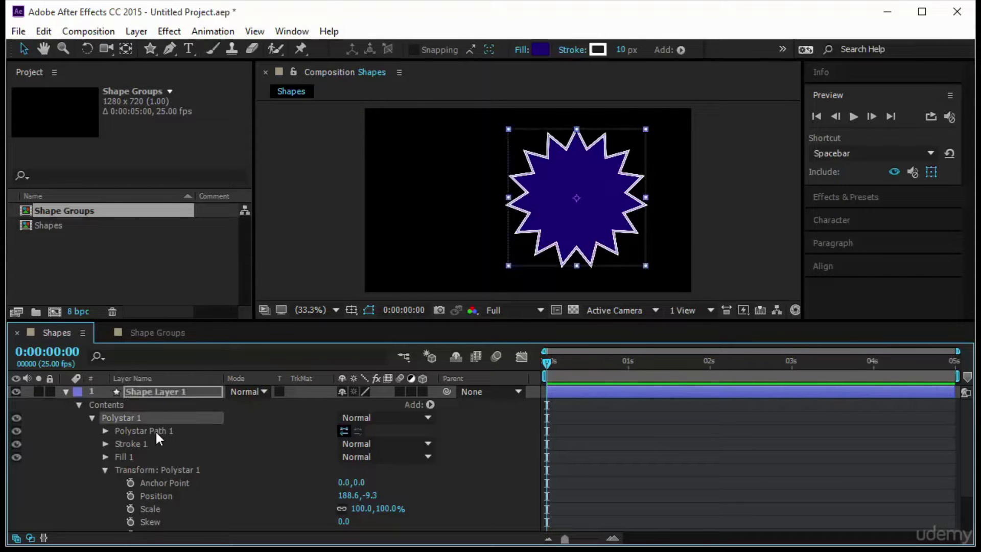
click(156, 432)
click(152, 394)
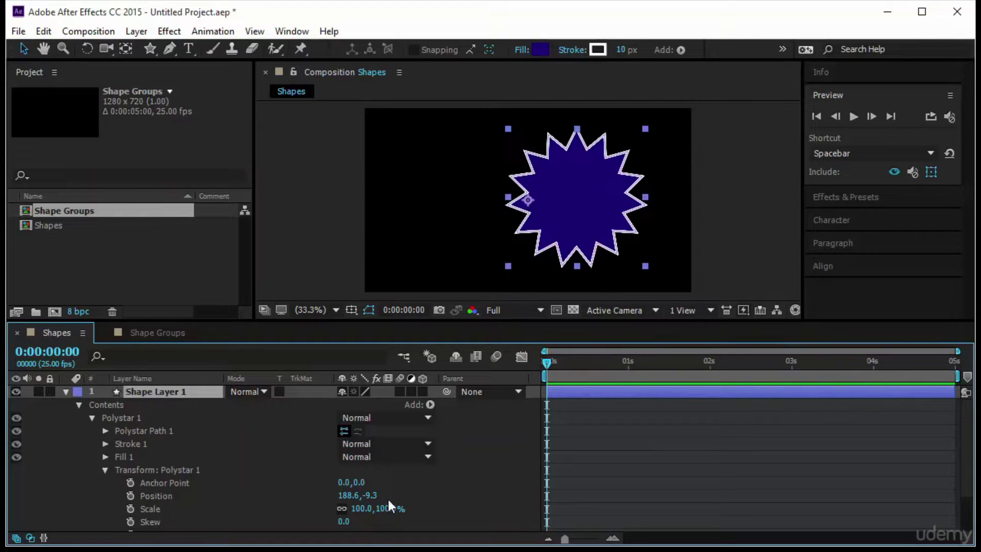
drag(372, 499, 272, 498)
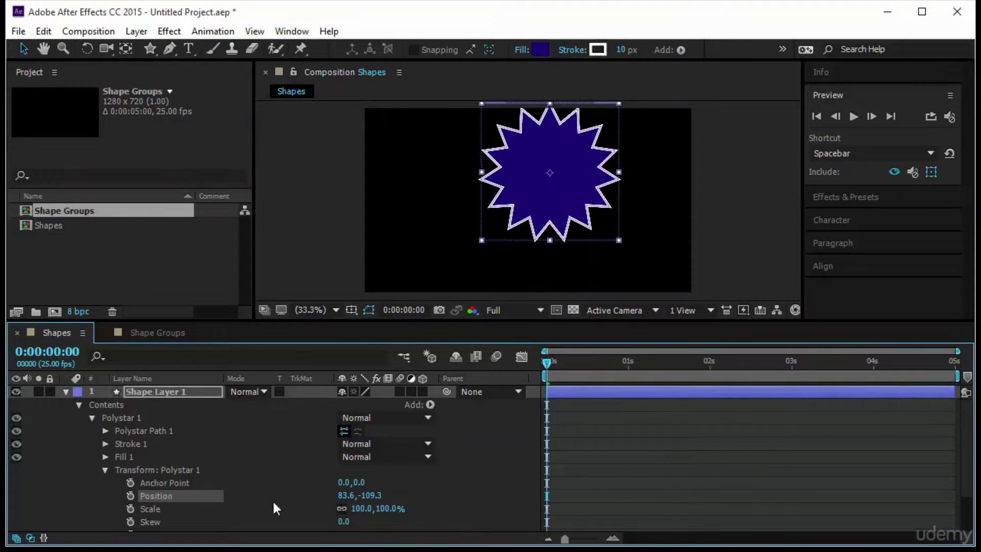
click(202, 394)
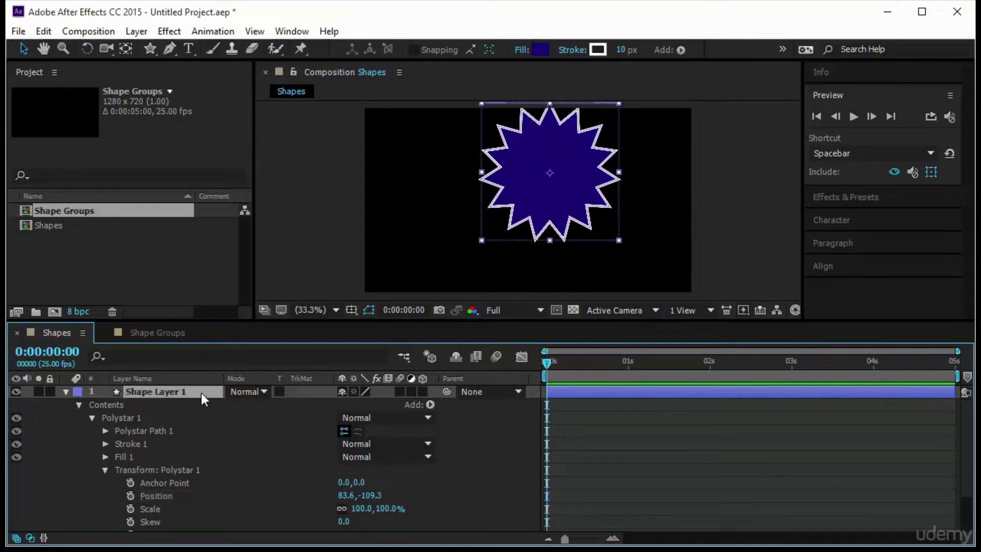
Type 0,0 into the Polystar 1 group Position to centre the star.
click(344, 496)
text(0)
key(Tab)
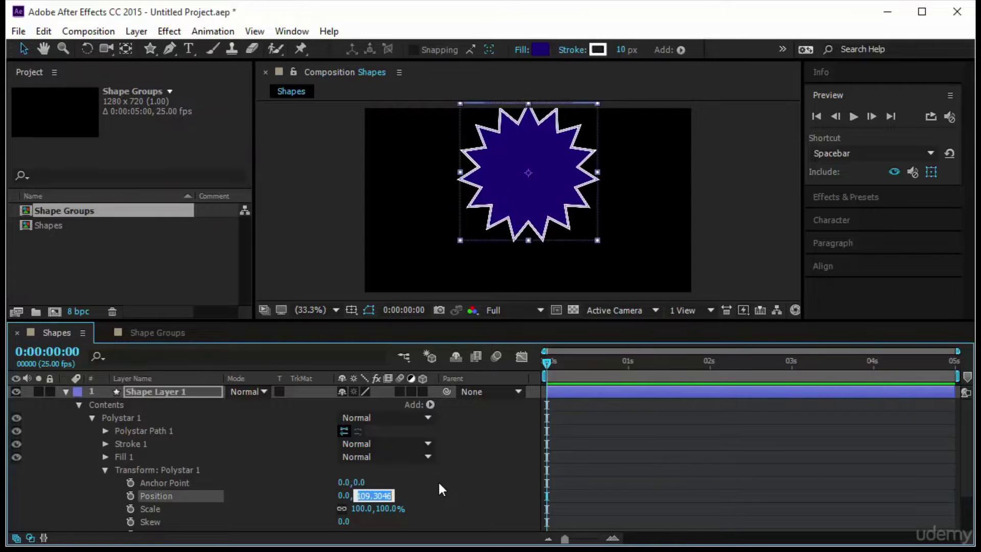
text(0)
key(Return)
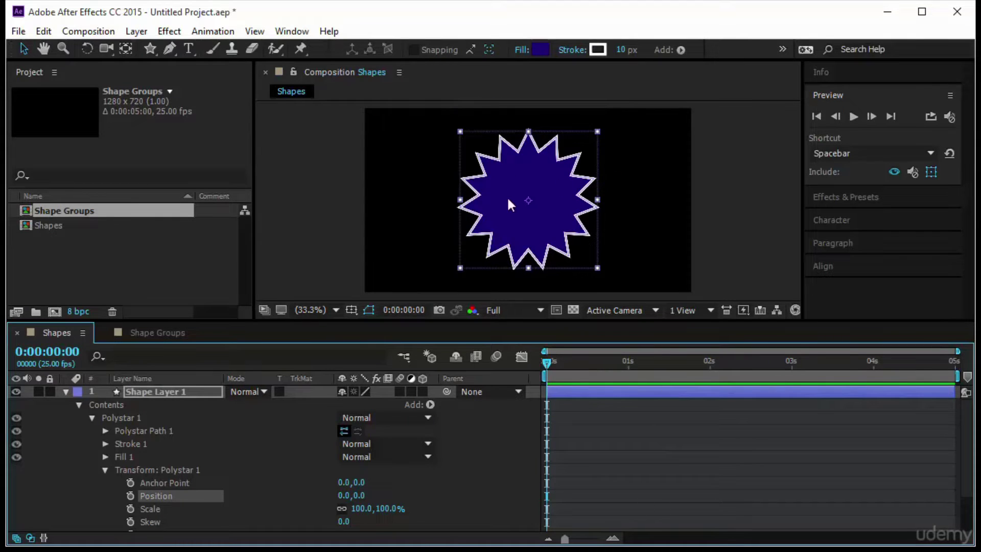
click(169, 392)
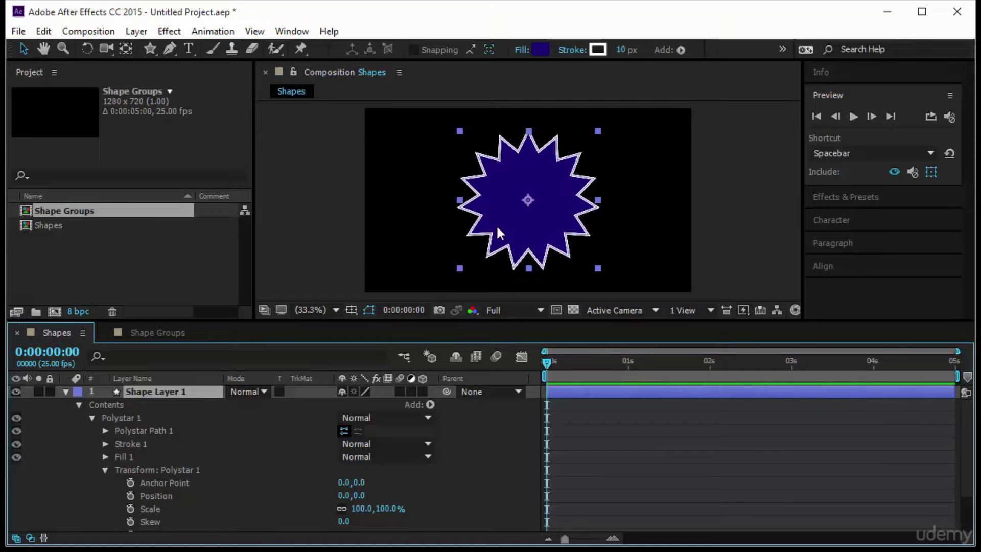
click(352, 308)
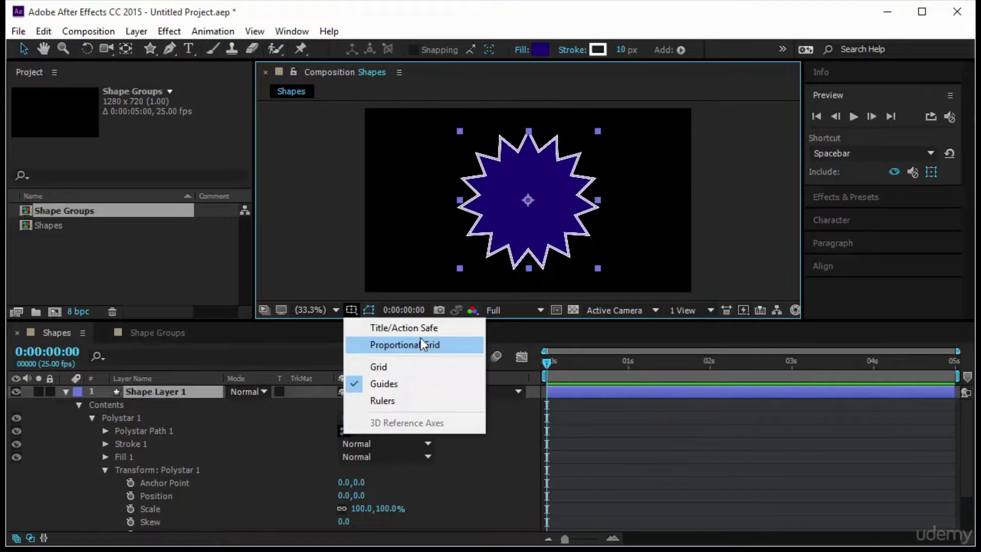
click(421, 329)
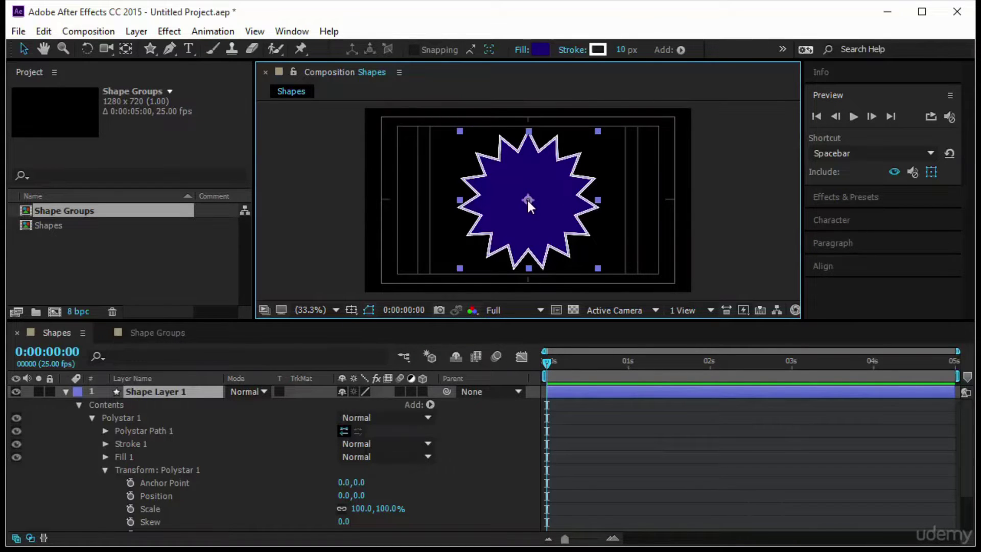
click(369, 310)
click(351, 310)
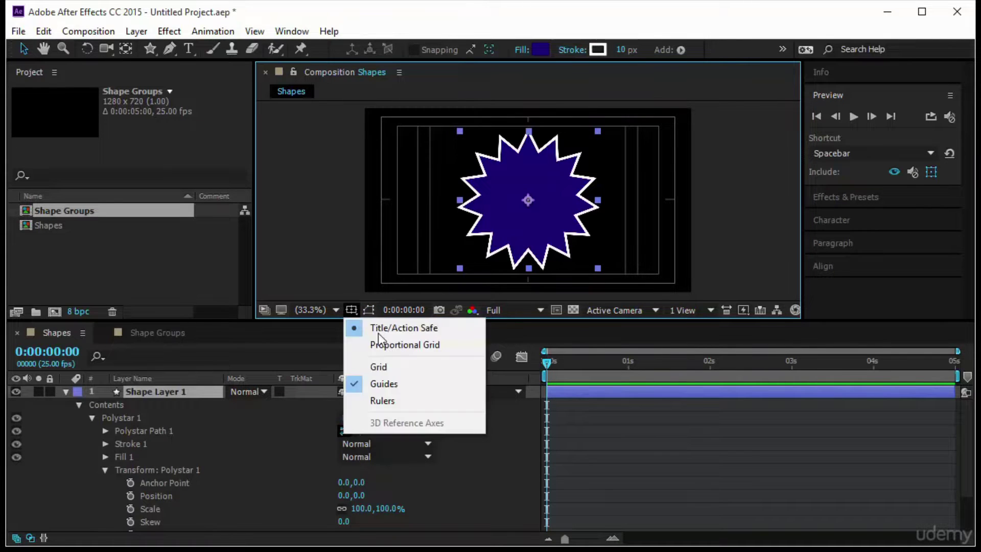
click(373, 327)
click(166, 471)
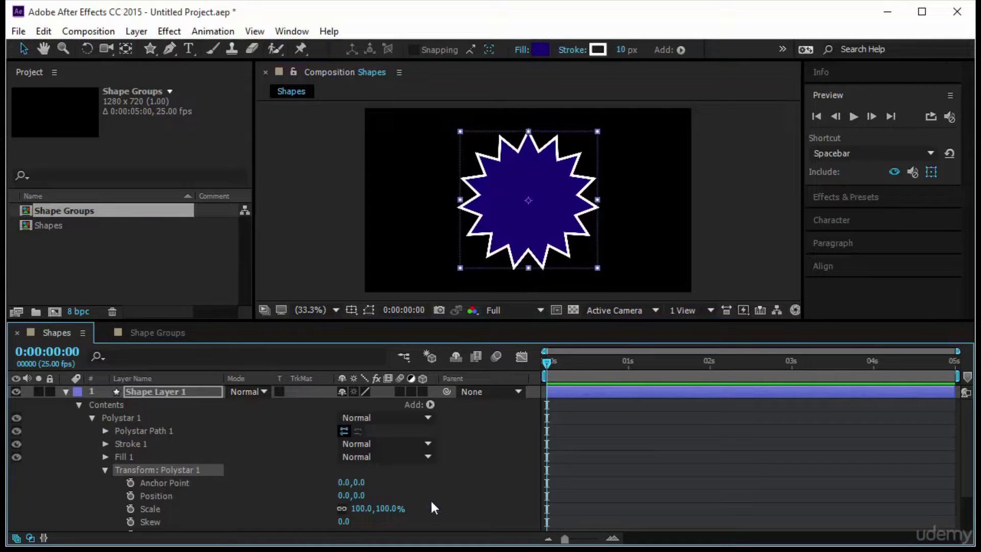
drag(387, 508, 432, 509)
click(503, 145)
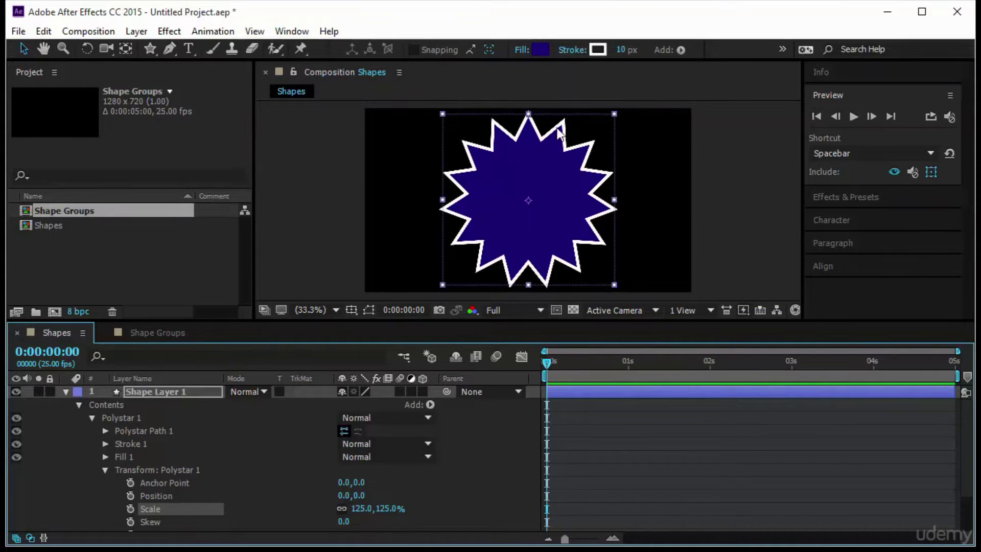
mouse_move(389, 508)
mouse_down()
mouse_move(330, 511)
mouse_move(376, 508)
mouse_up()
key(ctrl+z)
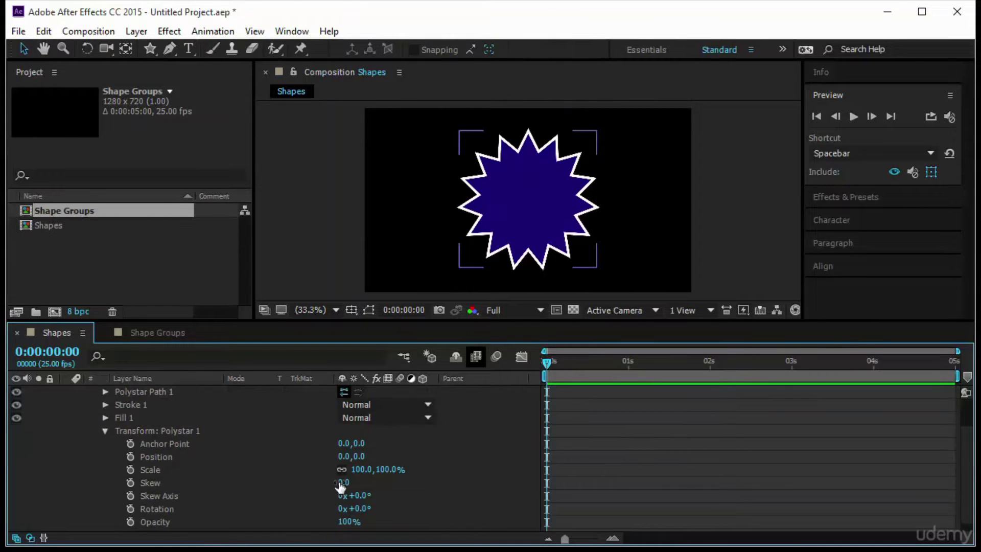
mouse_move(341, 483)
mouse_down()
mouse_move(357, 483)
mouse_move(322, 492)
mouse_move(338, 492)
mouse_up()
click(388, 504)
click(545, 366)
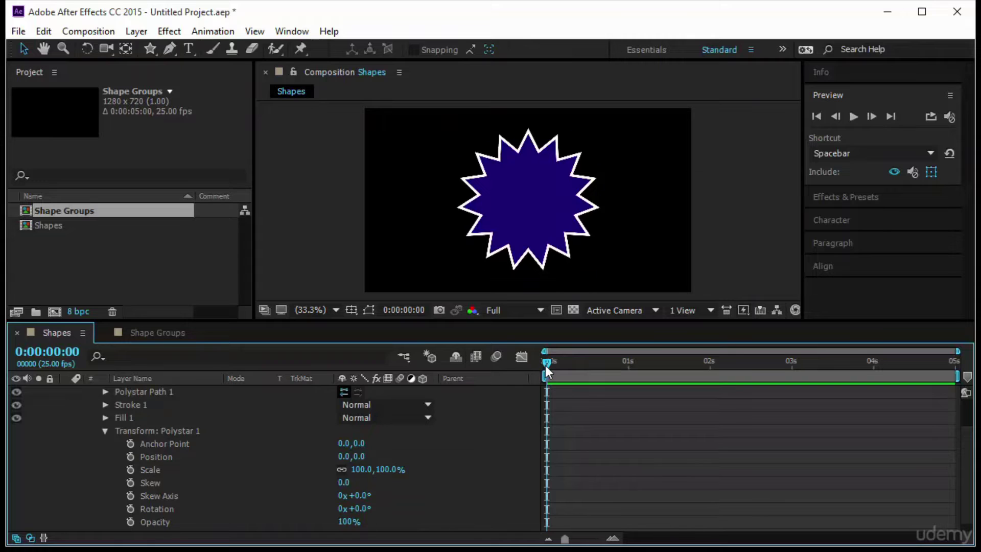
click(195, 434)
scroll(155, 452, up, 2)
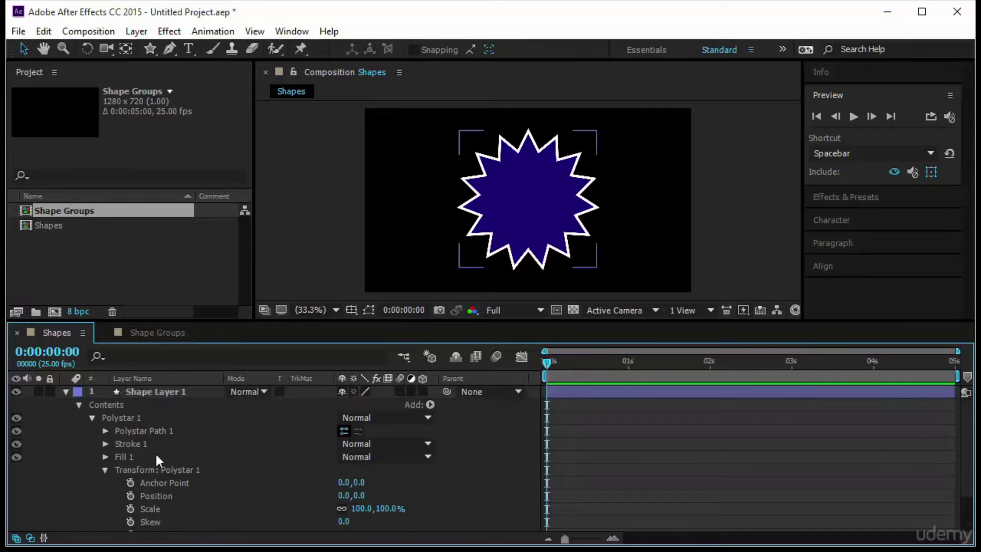
click(160, 432)
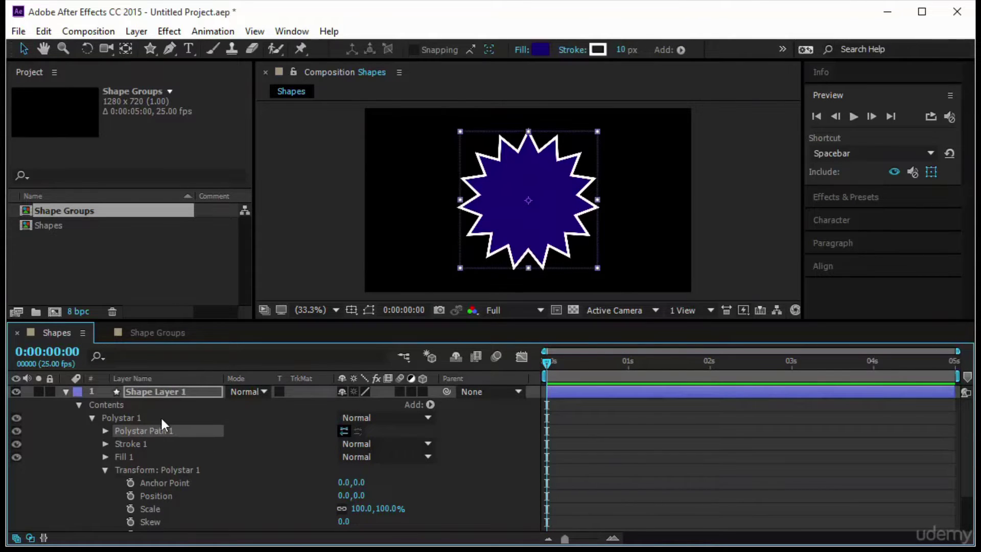
click(160, 417)
scroll(241, 487, down, 1)
click(185, 431)
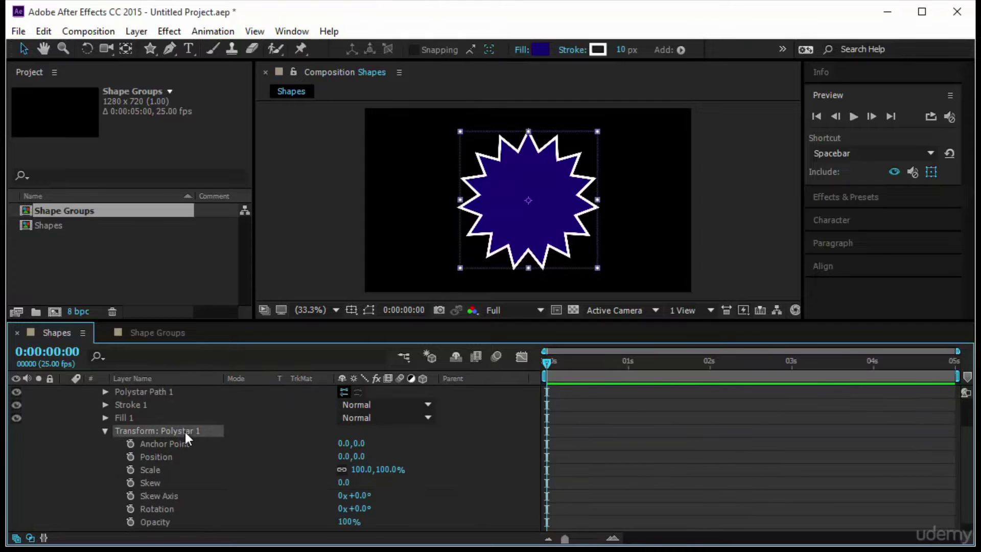
Keyframe the star group's Rotation from 0 at 0 s to 2 turns at 3 s.
click(131, 509)
drag(551, 360, 795, 401)
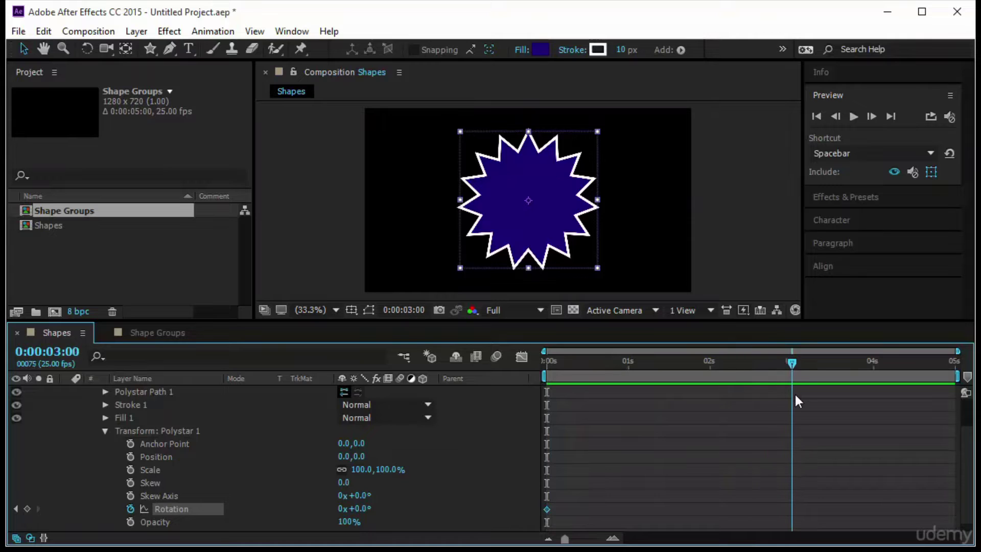
click(340, 509)
text(2)
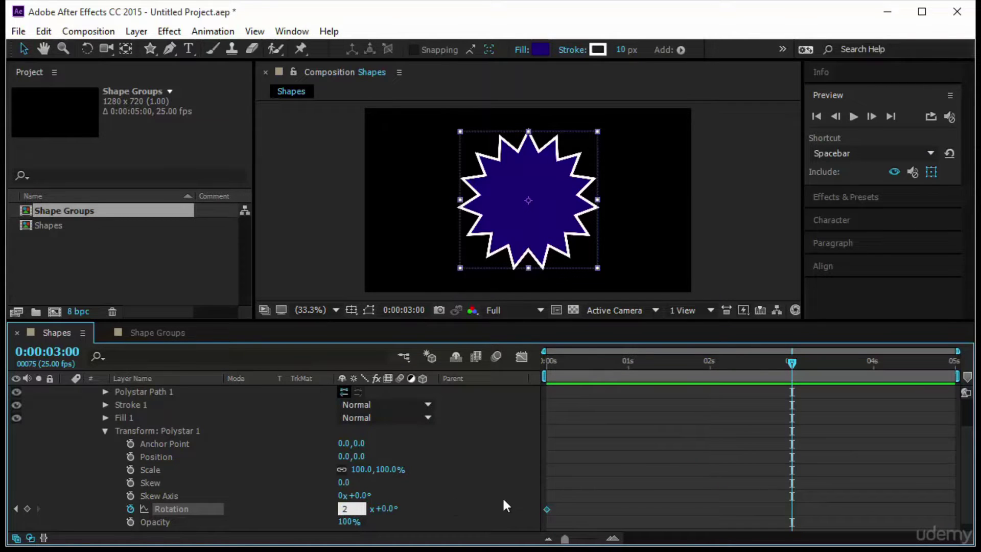
key(Return)
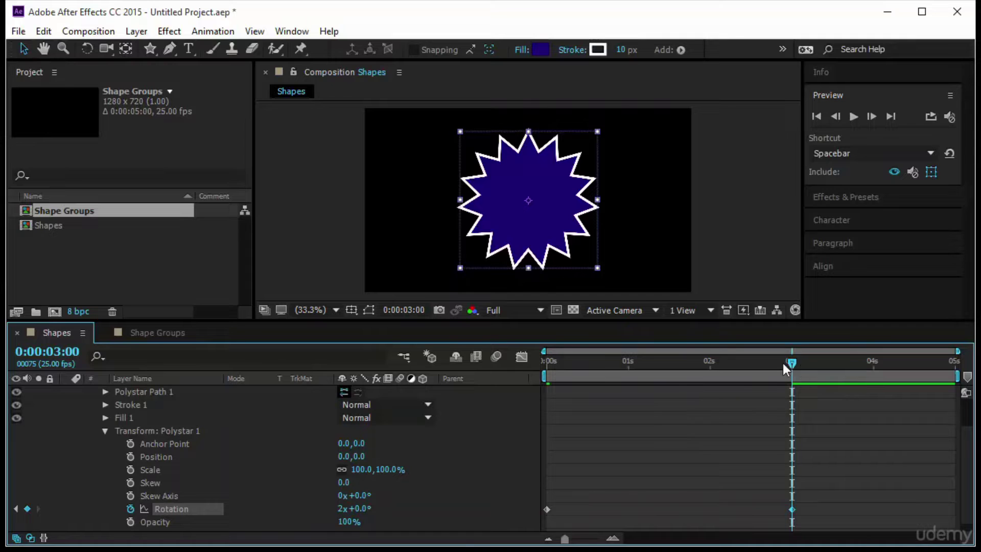
Preview the two-turn spin from the start, then stop playback.
drag(783, 363, 441, 434)
click(852, 116)
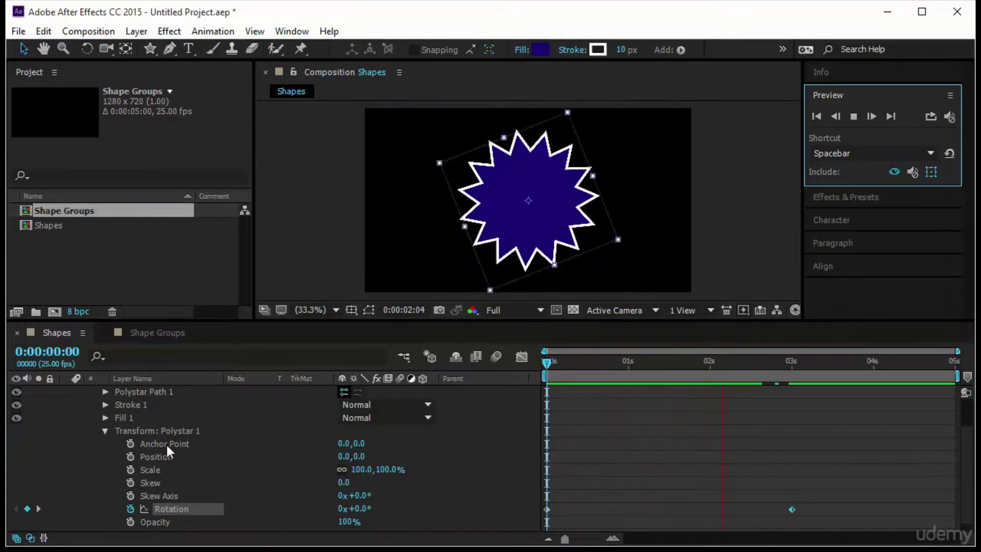
scroll(167, 443, up, 2)
scroll(167, 443, down, 3)
click(79, 523)
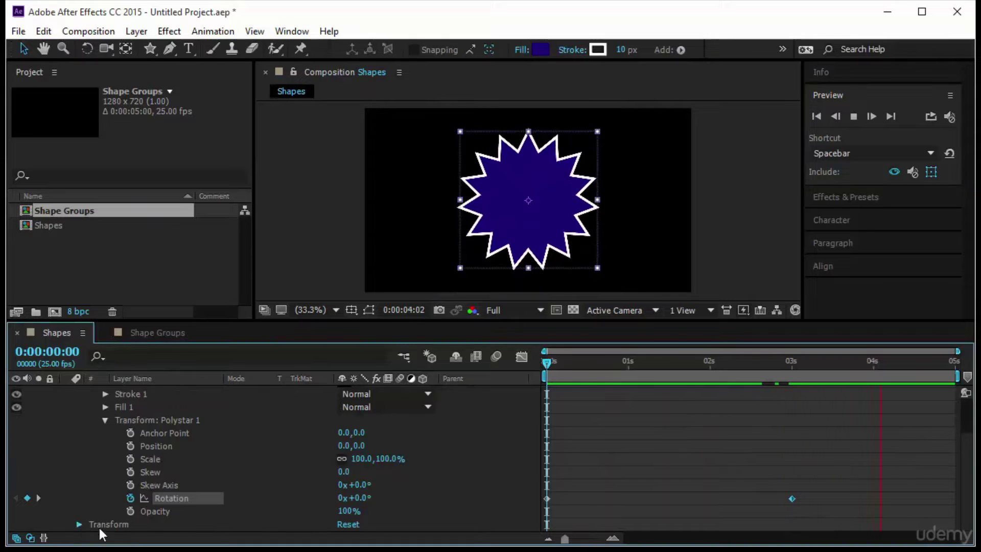
scroll(176, 495, down, 3)
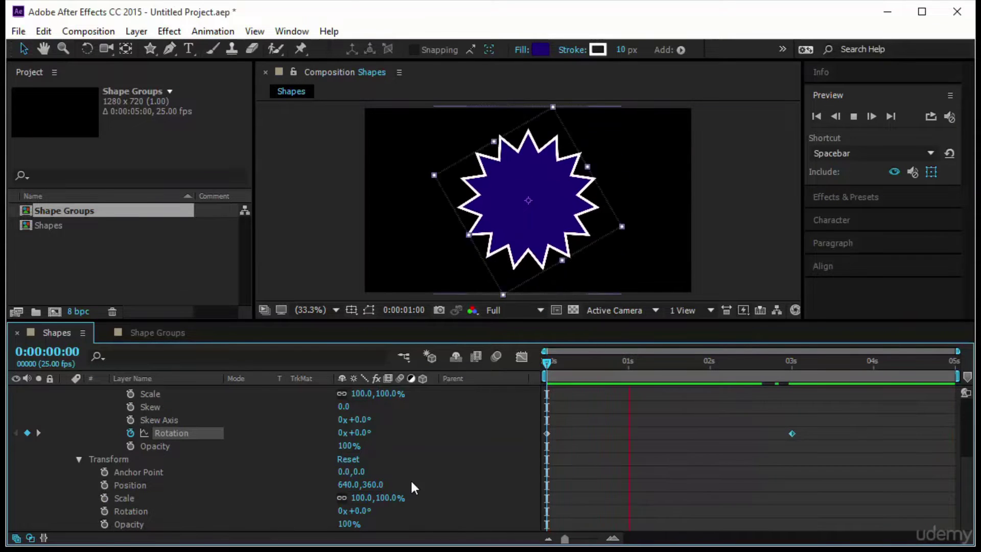
scroll(410, 479, up, 5)
click(107, 470)
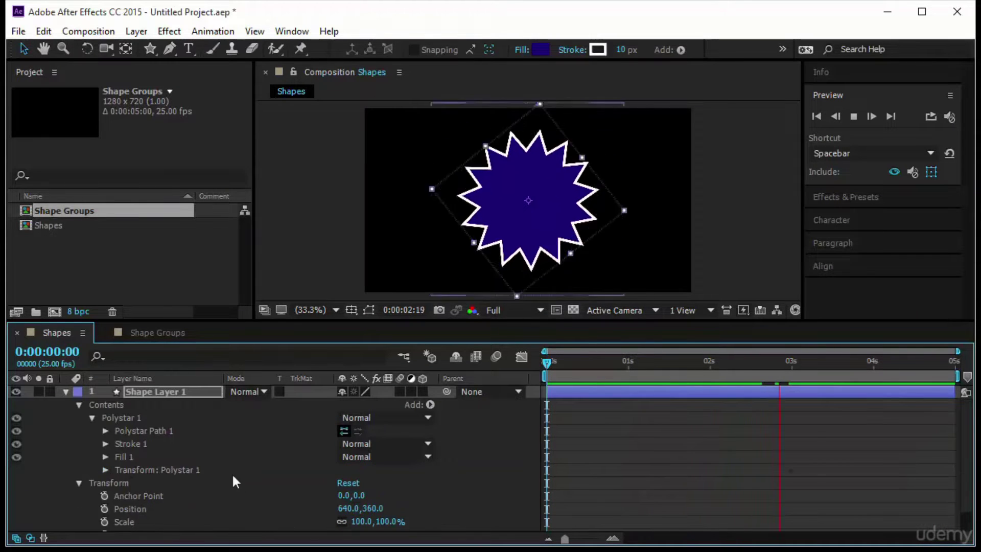
click(545, 360)
click(169, 394)
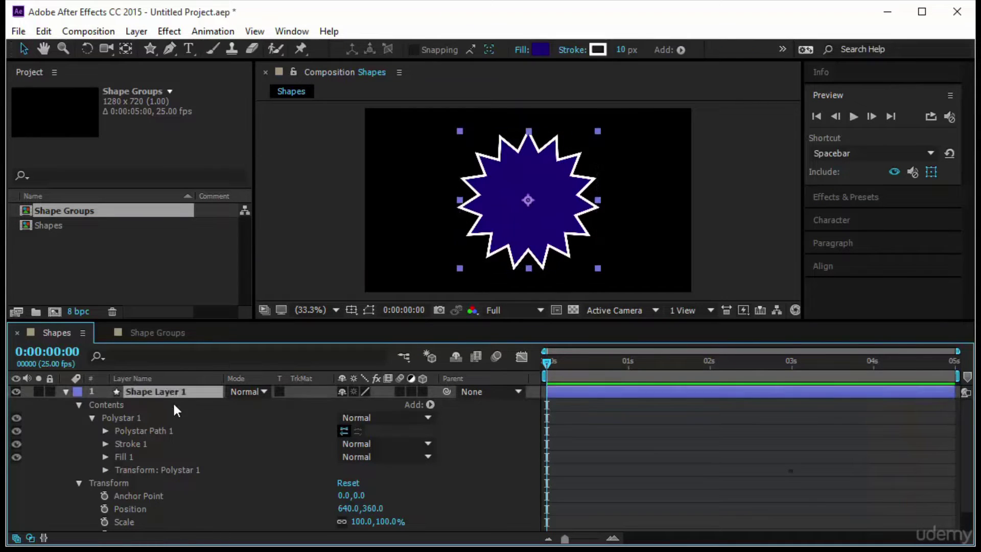
Collapse the star properties, select Contents, and draw a square over the star with the Rectangle Tool.
click(92, 419)
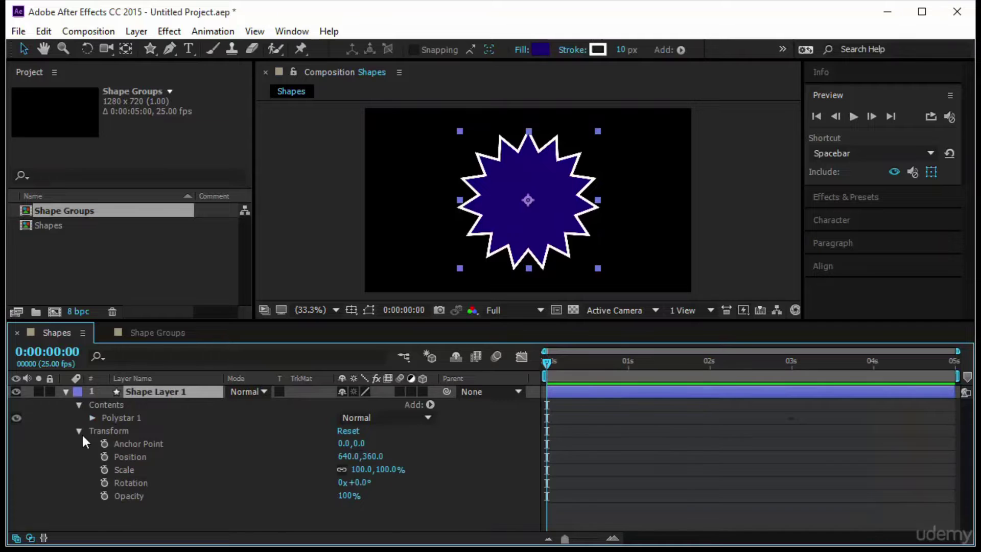
click(79, 431)
click(140, 419)
click(134, 404)
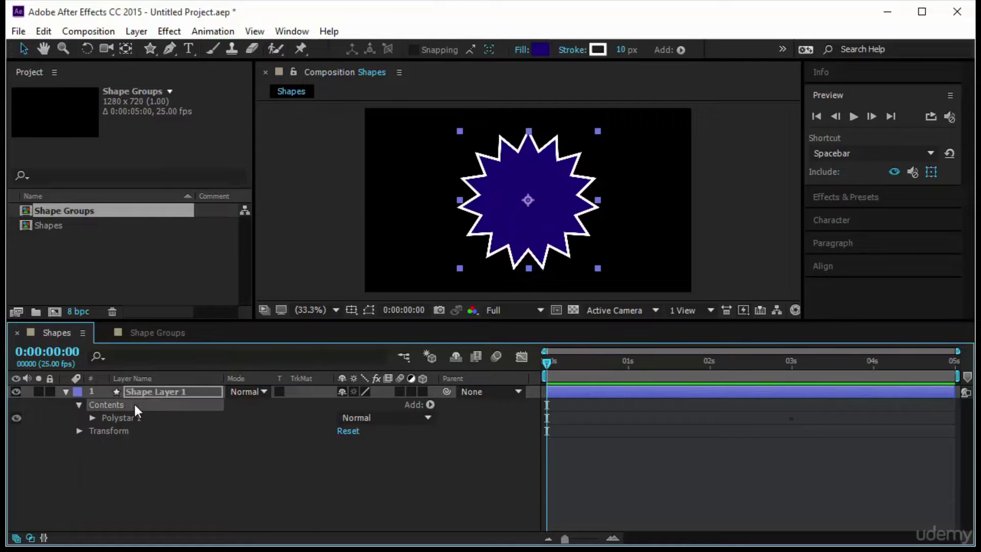
click(150, 48)
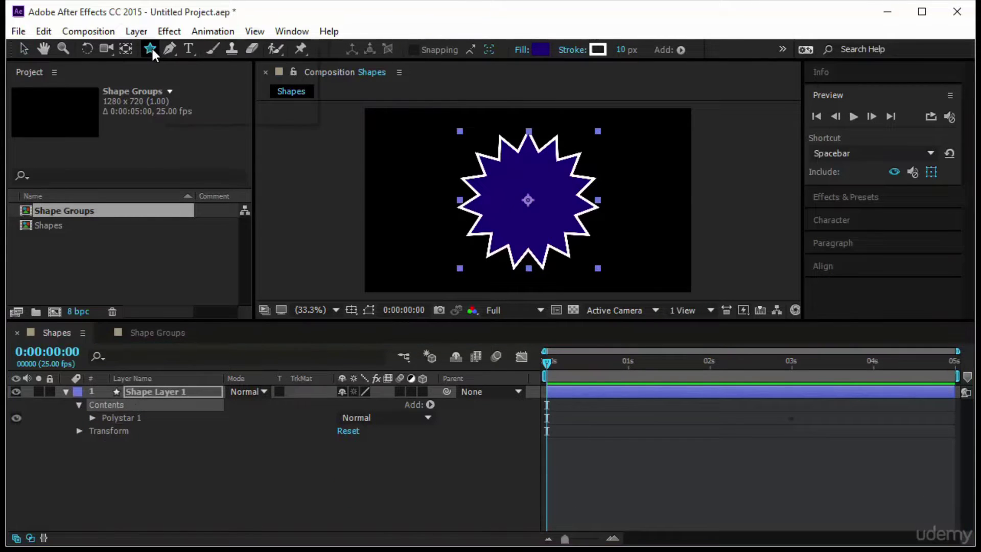
click(151, 47)
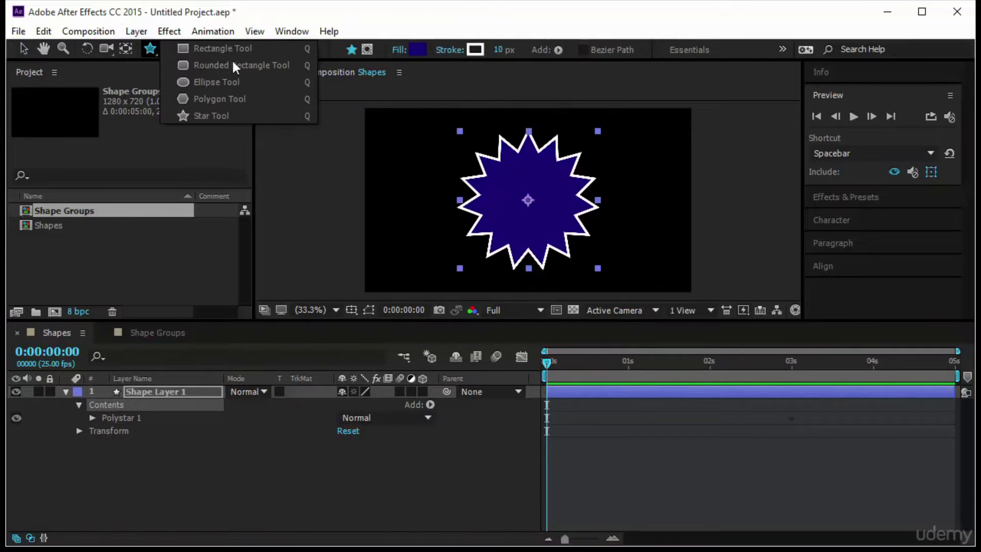
click(206, 48)
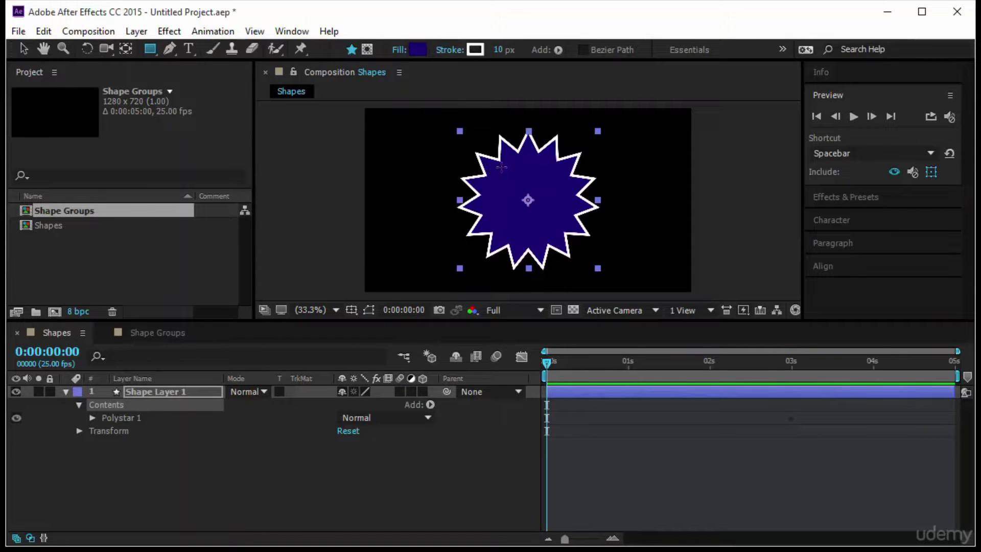
mouse_move(500, 168)
mouse_down()
mouse_move(557, 234)
mouse_move(529, 197)
mouse_move(553, 225)
mouse_up()
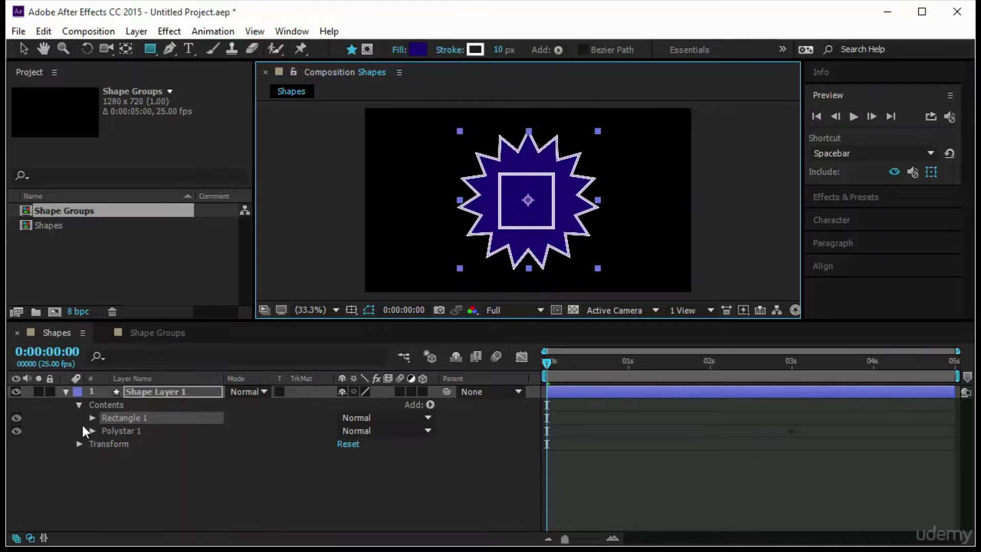
Expand Rectangle Path 1 and try changing its size and position, undoing both changes.
click(124, 418)
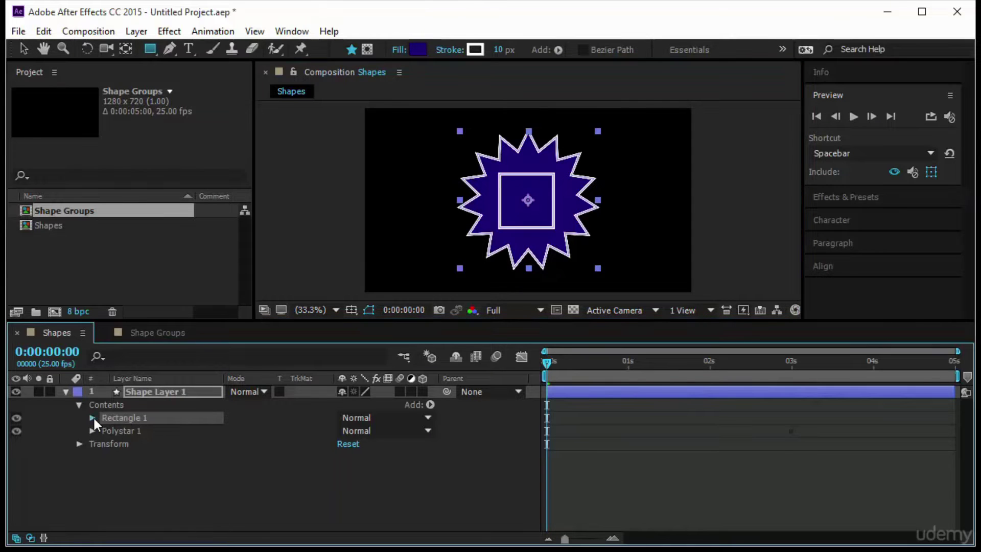
click(92, 417)
click(139, 431)
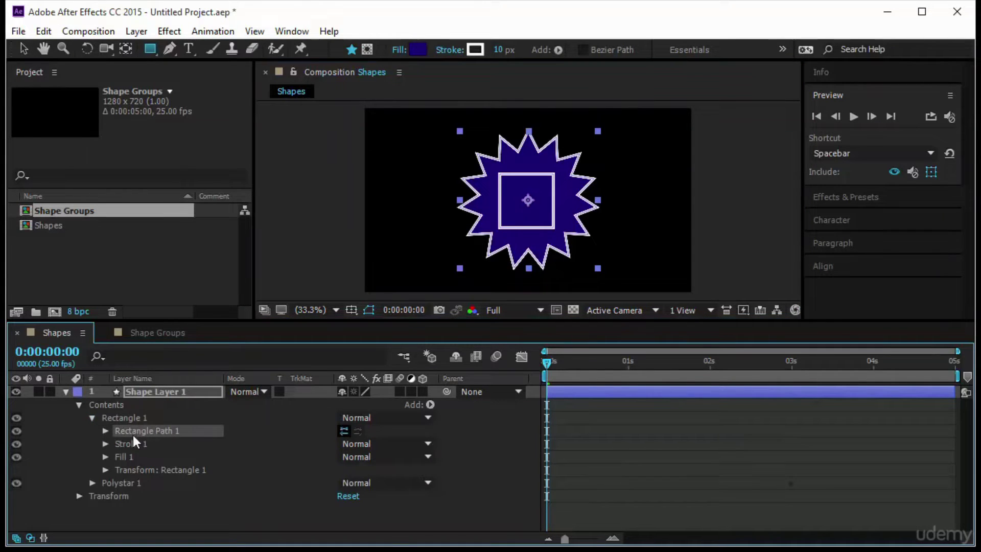
click(105, 431)
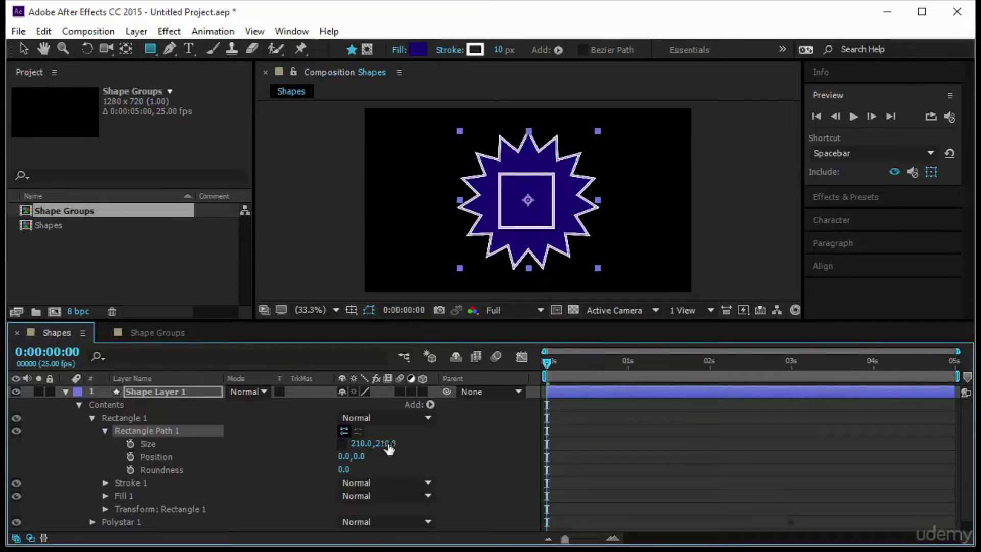
drag(390, 446, 441, 453)
key(ctrl+z)
drag(358, 461, 391, 471)
key(ctrl+z)
Set the Transform: Rectangle 1 Position to 0,0.
scroll(119, 499, down, 1)
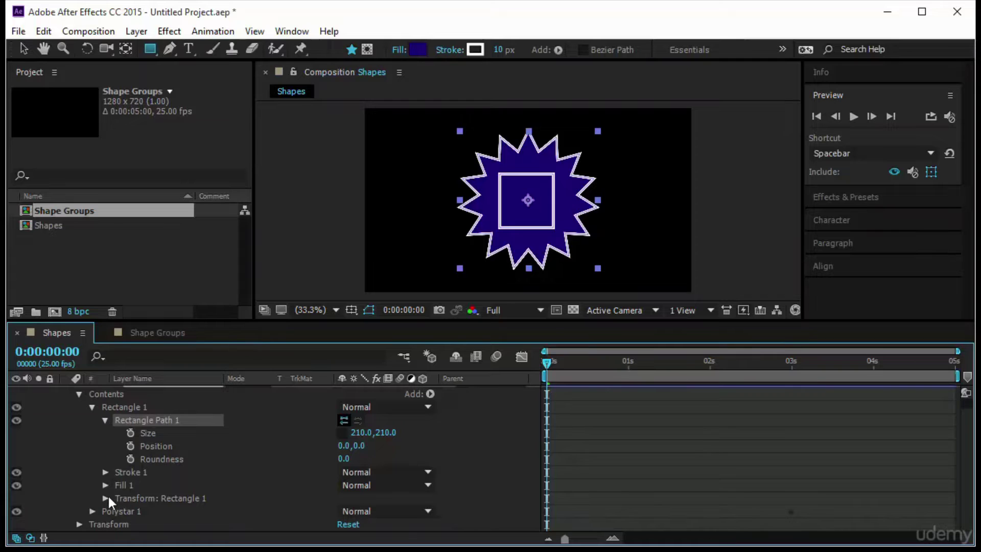
click(105, 498)
scroll(130, 502, down, 5)
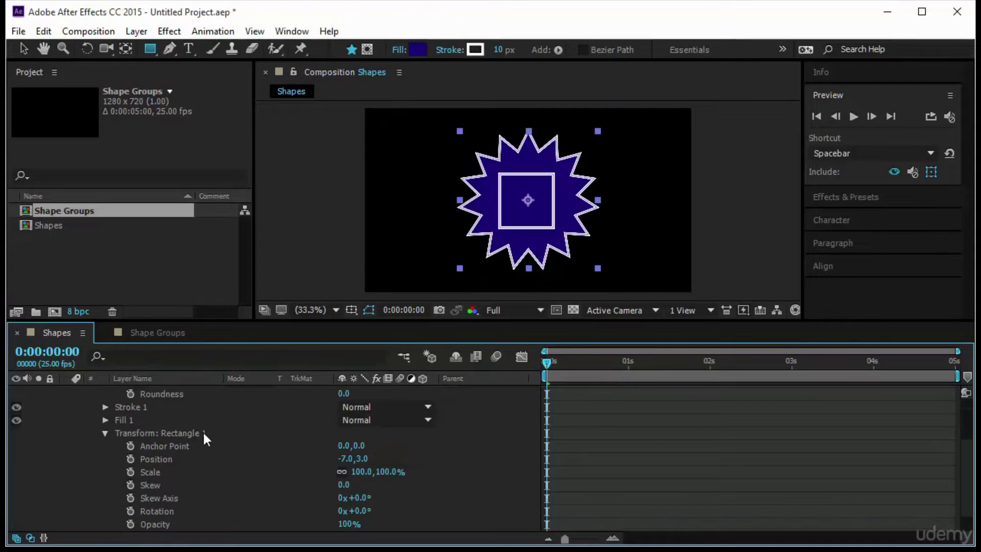
click(345, 459)
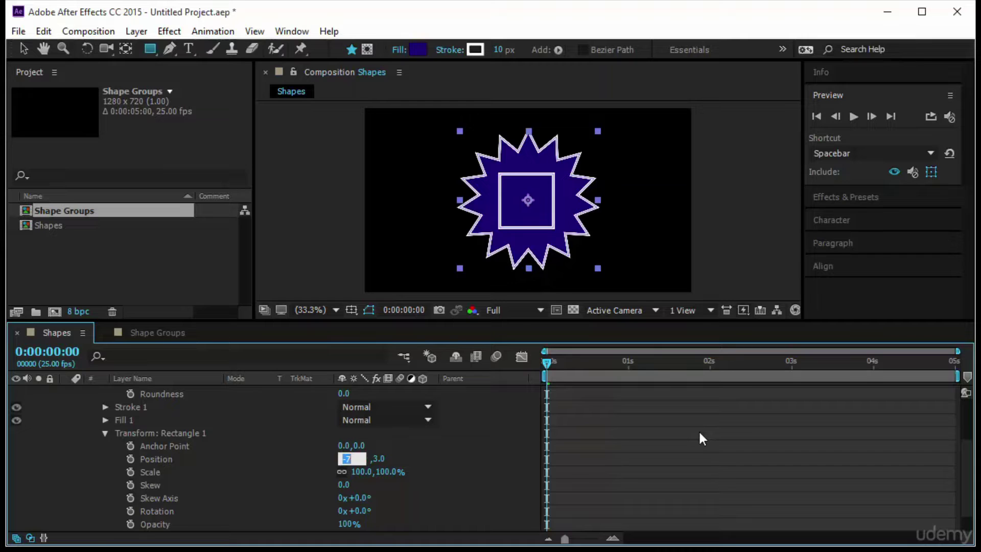
text(0)
key(Tab)
text(0)
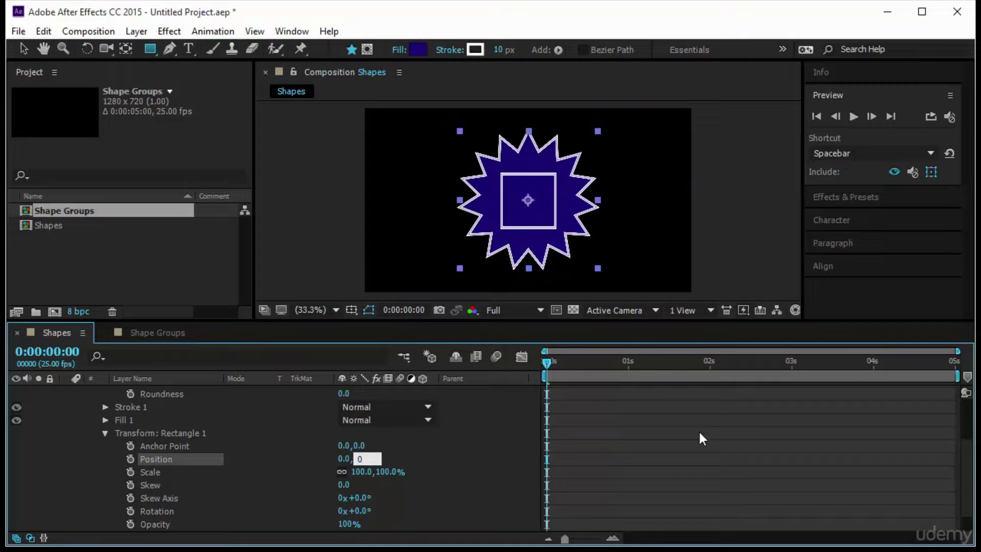
key(Return)
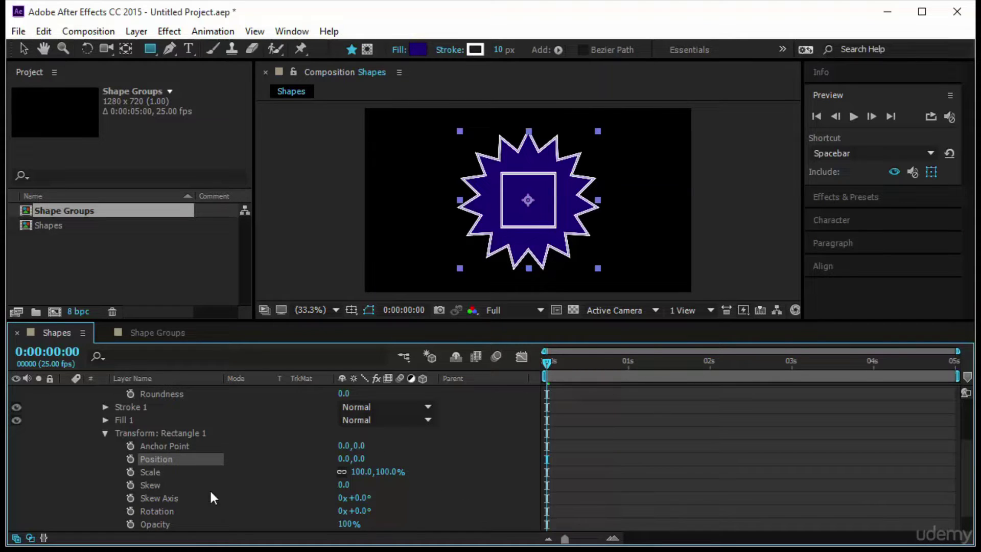
scroll(225, 516, down, 1)
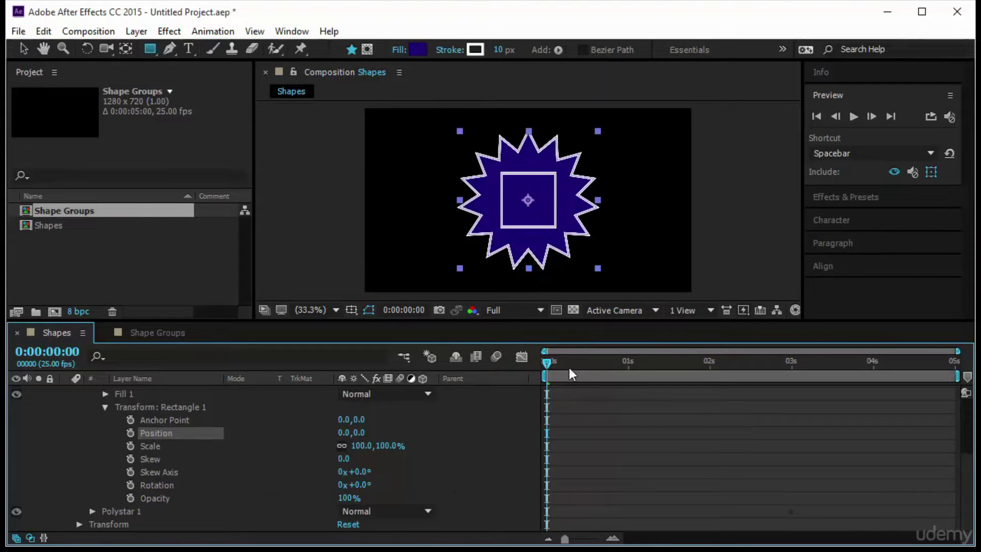
Keyframe Rectangle 1 Rotation from 0 at 0 s to -2 turns at 3 s.
click(130, 485)
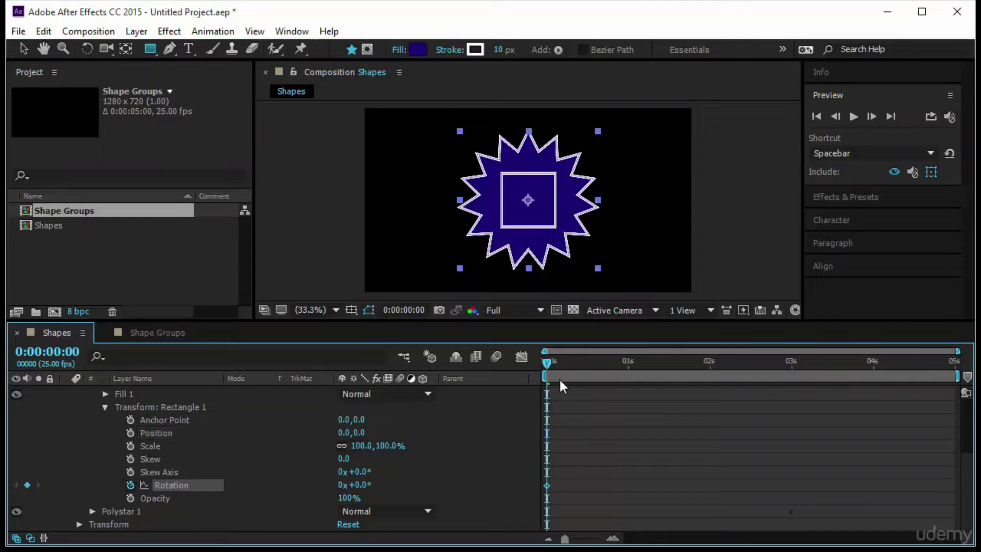
drag(550, 360, 794, 378)
click(341, 484)
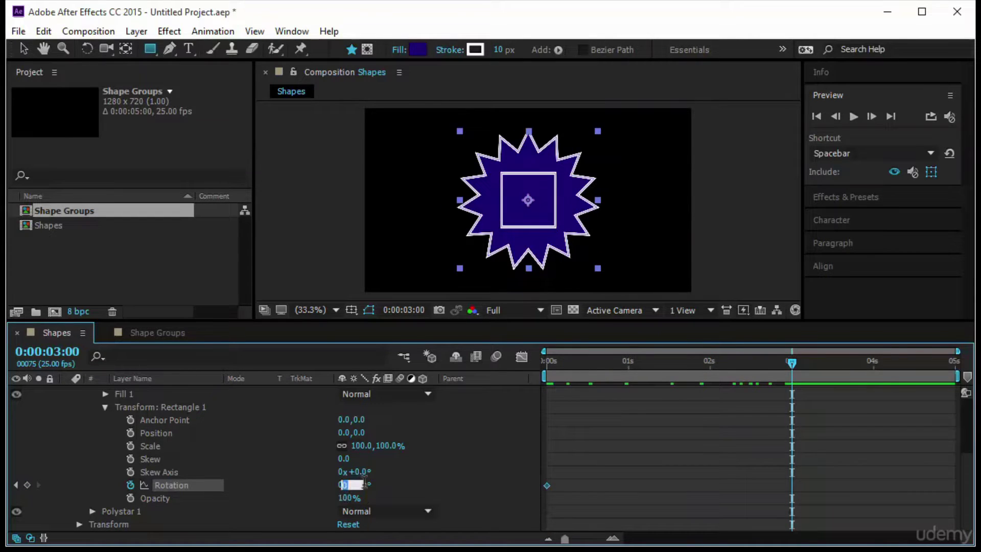
text(-2)
key(Return)
Preview the backwards-spinning square from the start, then stop playback.
drag(792, 364, 513, 431)
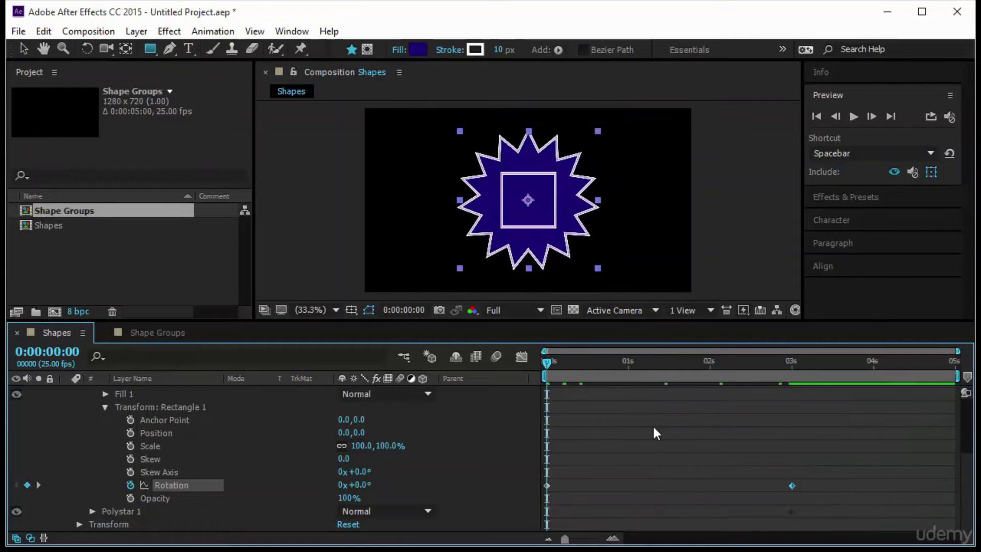
click(854, 117)
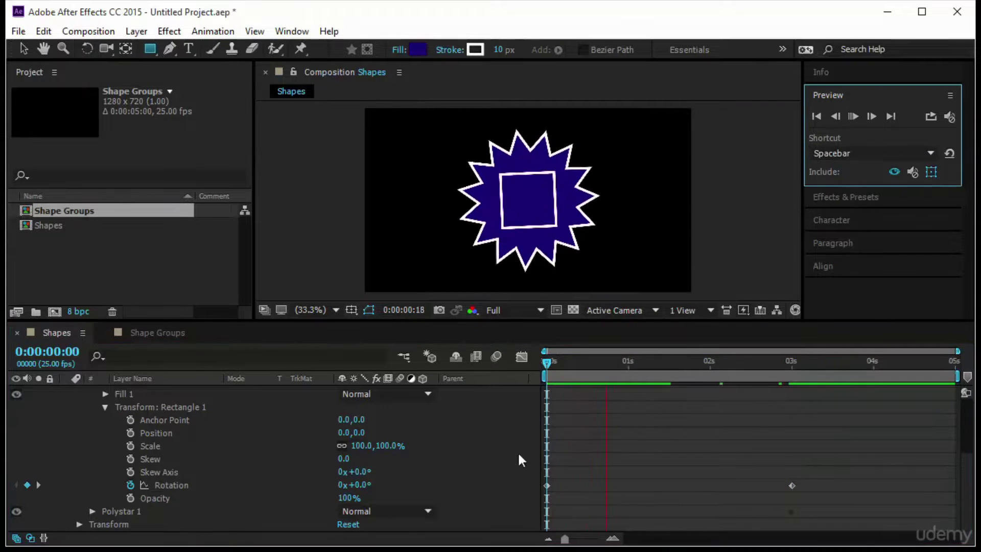
scroll(192, 501, up, 3)
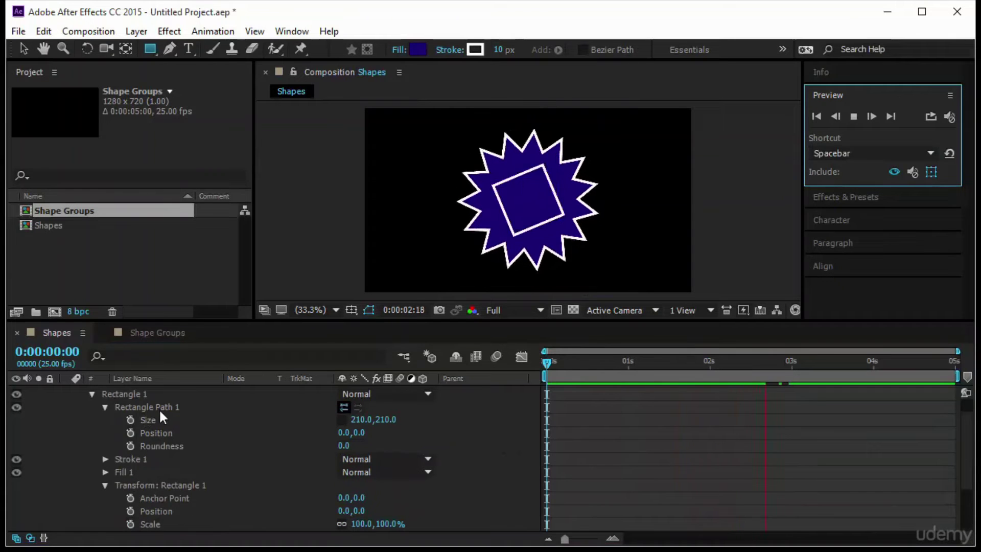
click(93, 394)
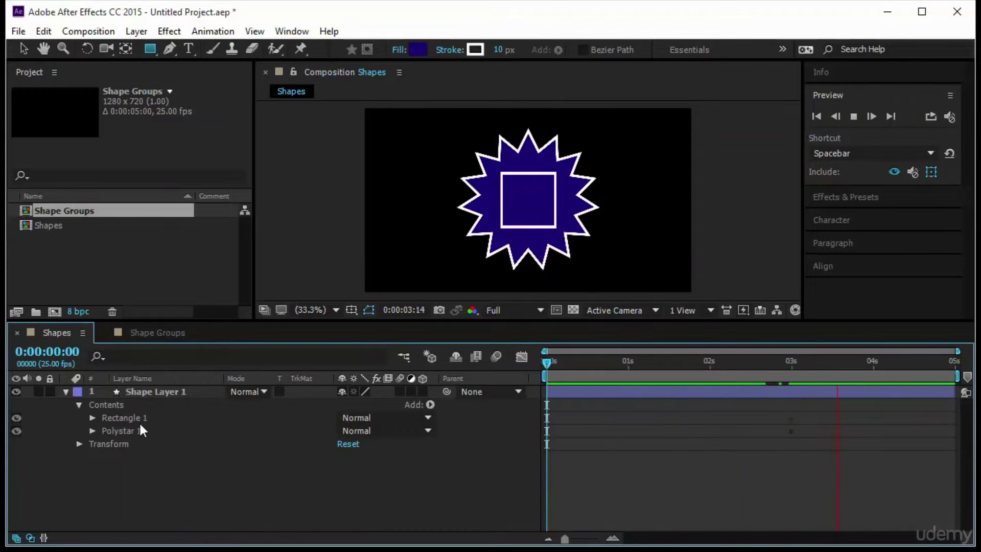
key(space)
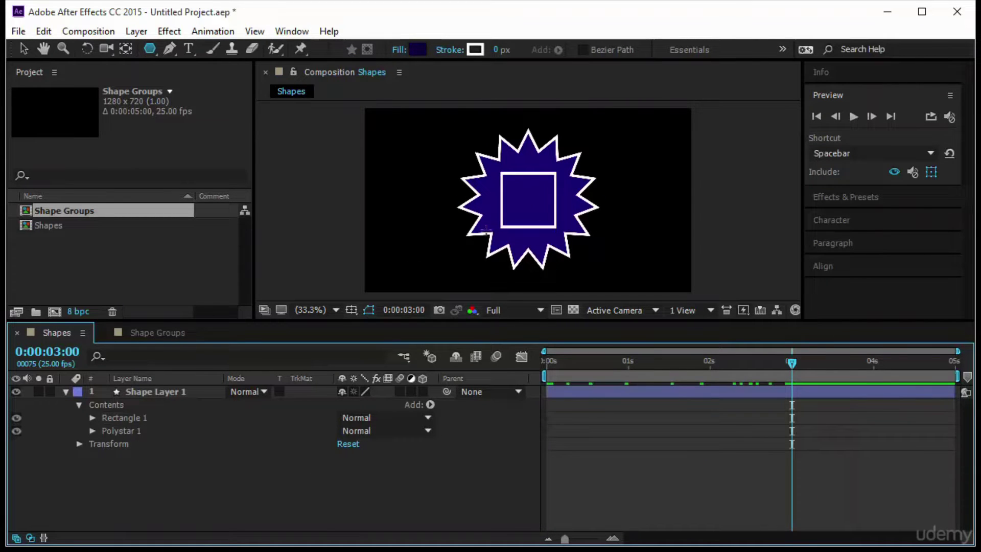
Draw a second polygon, Polystar 2, centred inside the square on Shape Layer 1.
click(174, 391)
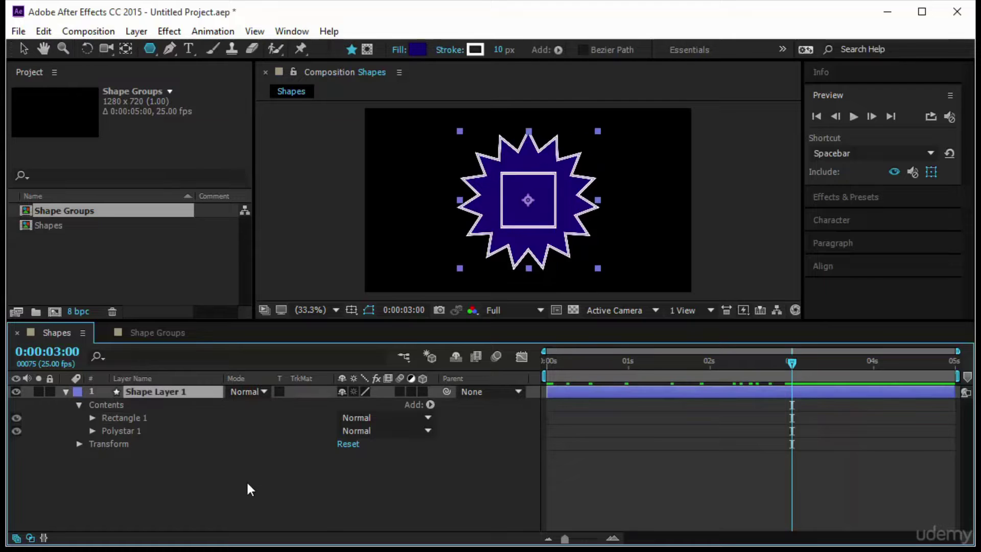
click(150, 49)
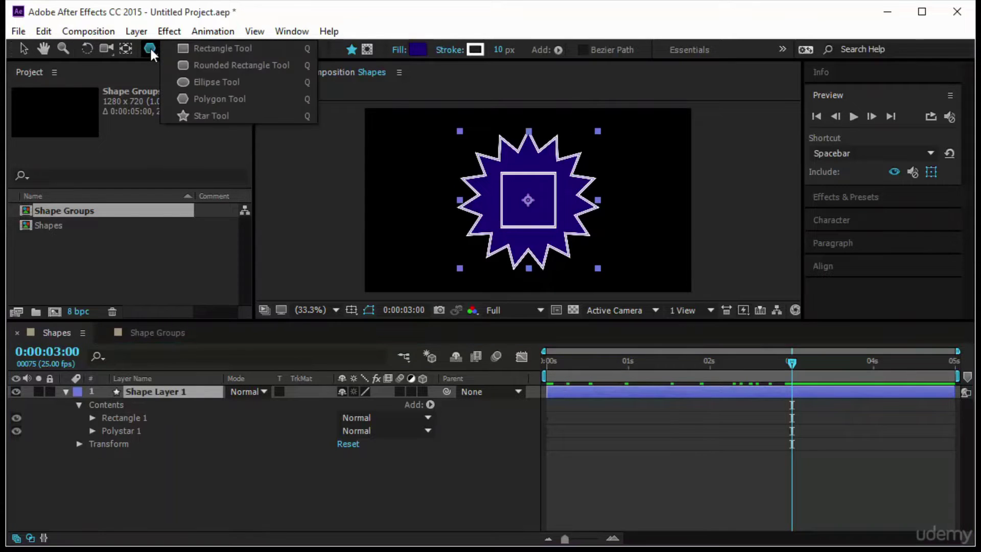
click(213, 99)
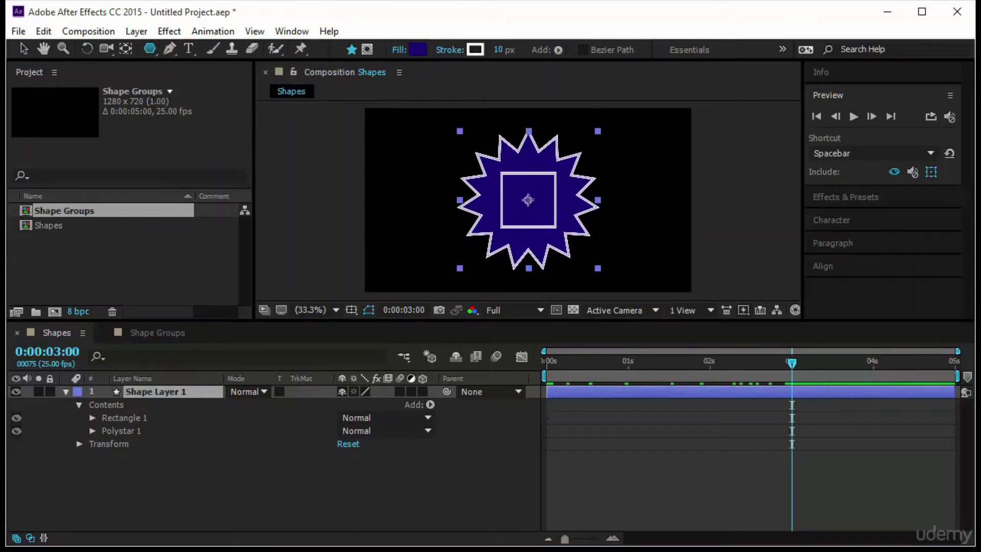
drag(528, 200, 549, 216)
Set Polystar 2 back to Polygon type with 3 points after briefly trying Star.
click(146, 417)
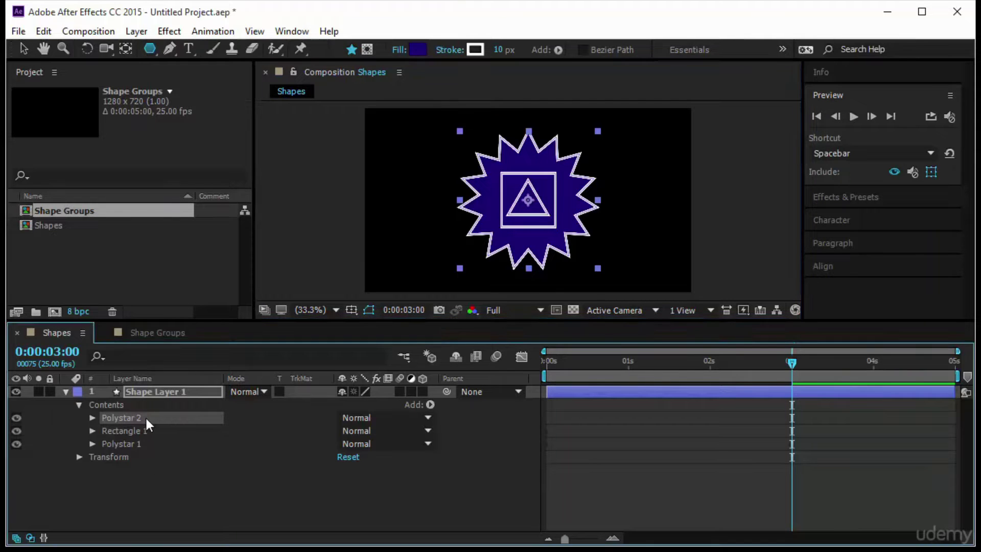
click(92, 417)
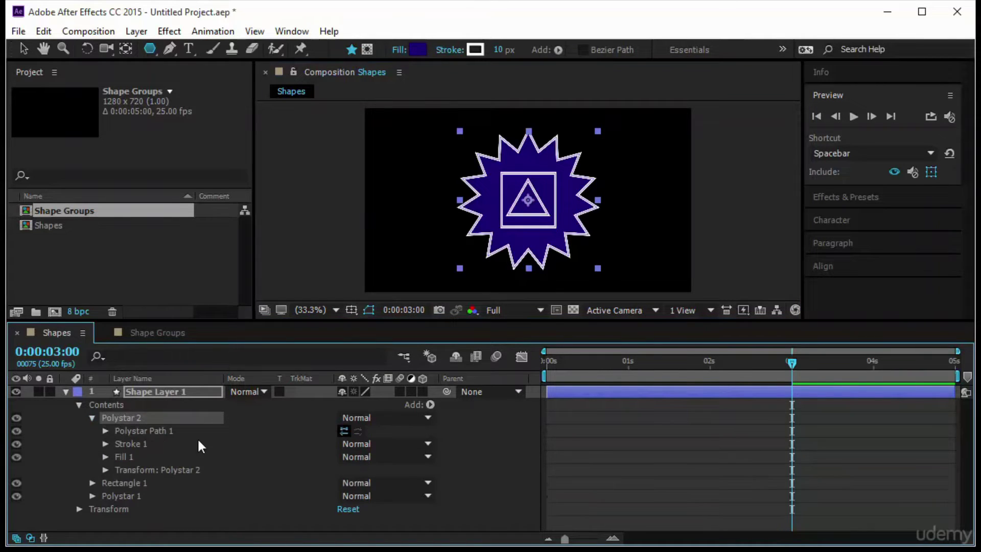
click(105, 431)
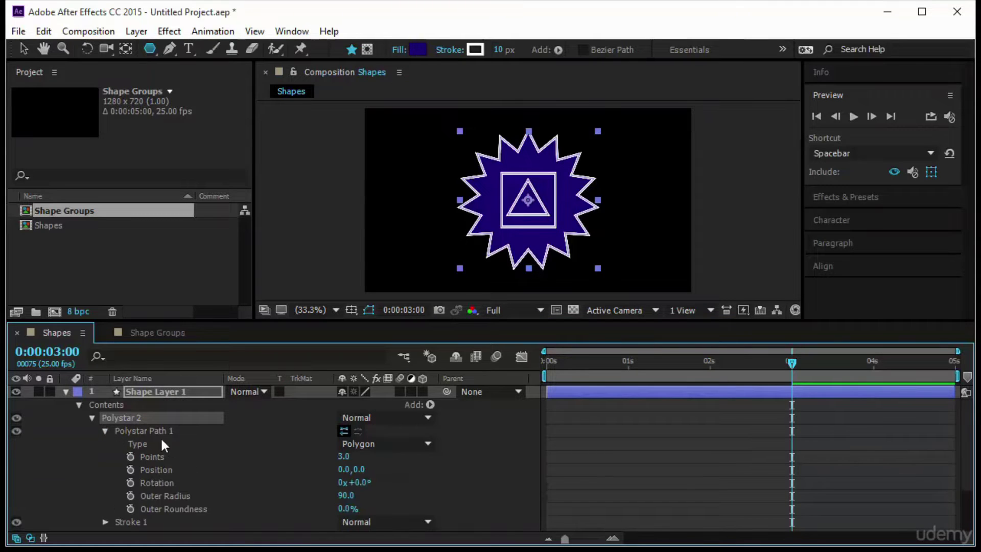
click(375, 442)
click(387, 457)
click(376, 445)
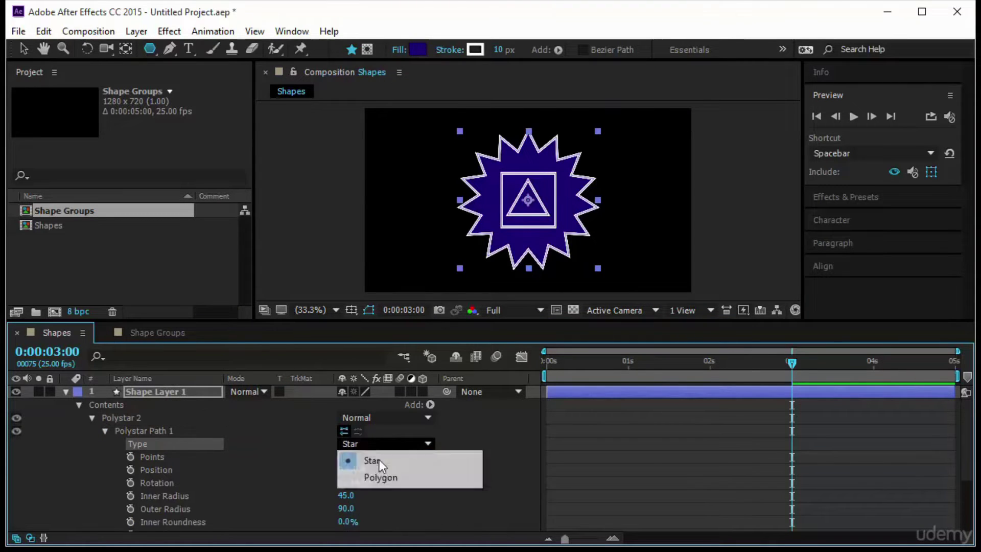
click(392, 476)
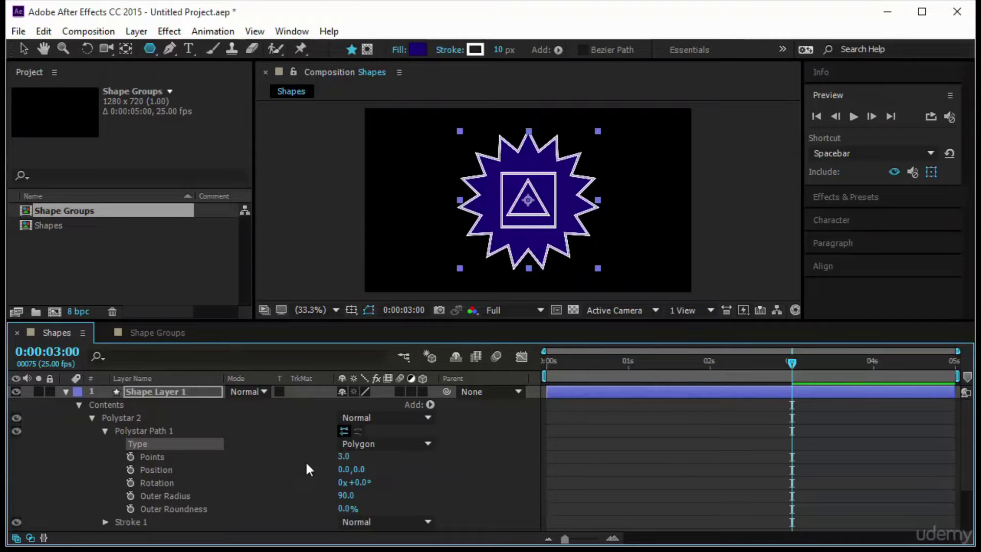
mouse_move(346, 456)
mouse_down()
mouse_move(389, 457)
mouse_move(346, 456)
mouse_up()
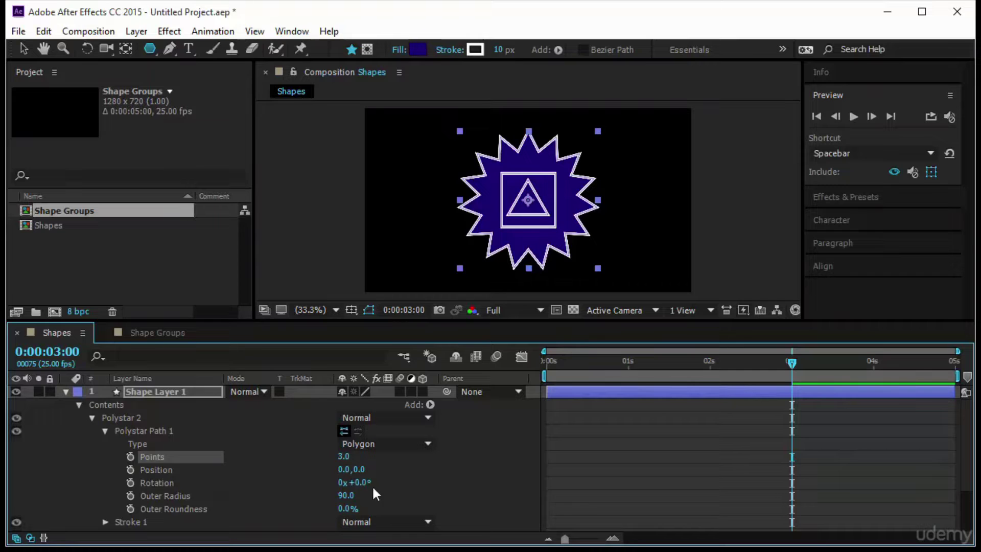
Reset the triangle's rotation to 0° so it stands upright.
drag(358, 483, 315, 510)
click(174, 431)
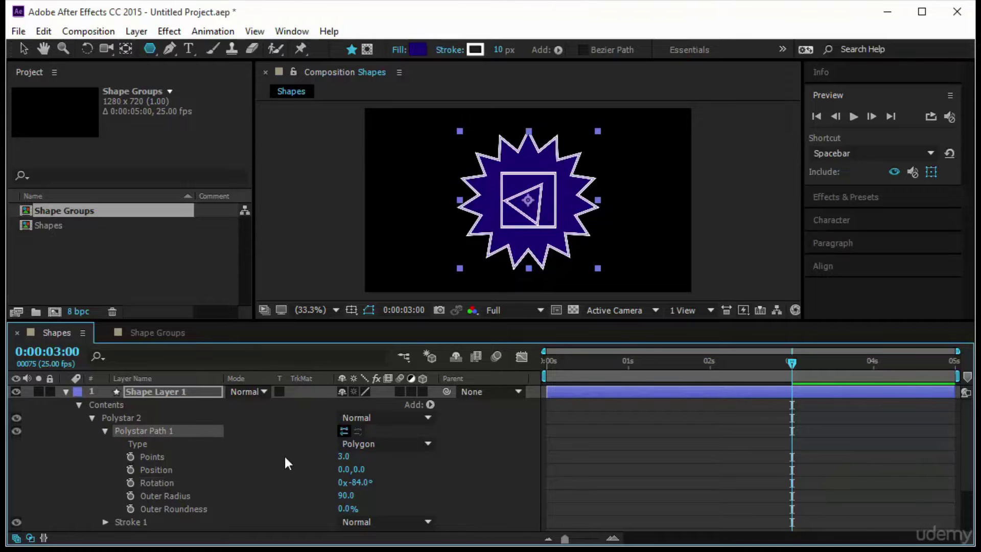
click(359, 482)
text(0)
key(Return)
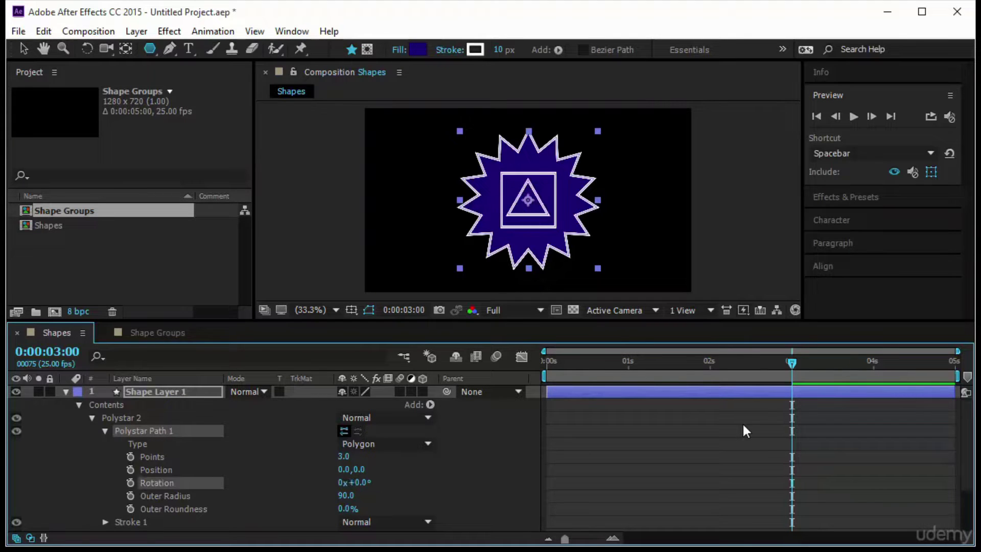
Fill the triangle bright orange #FF9C00 and set its stroke width to 0 px.
click(419, 49)
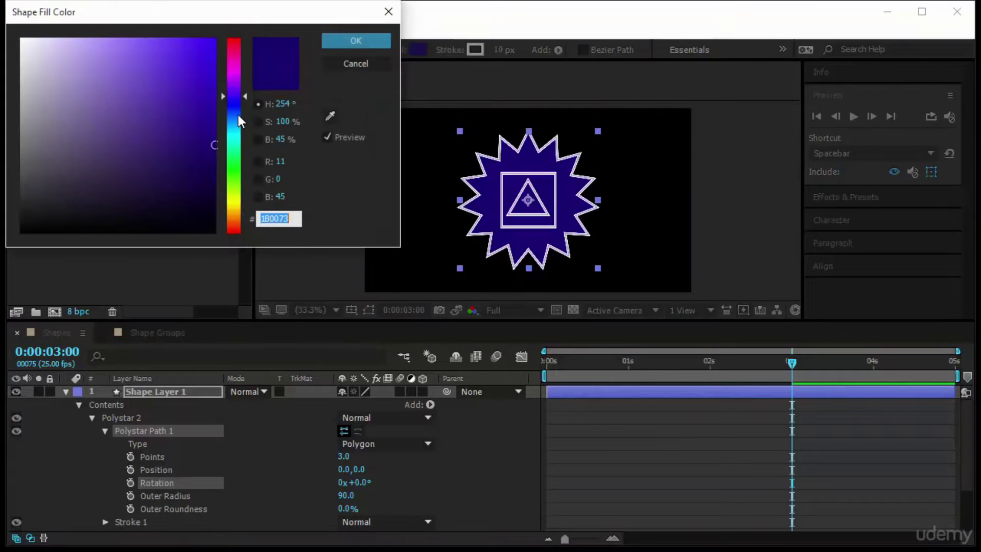
drag(238, 202, 235, 214)
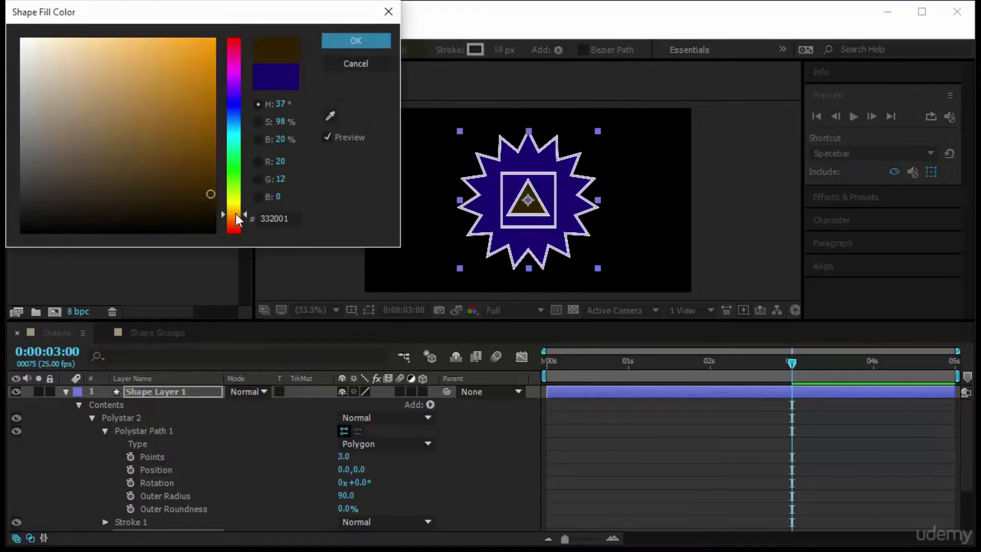
click(211, 194)
drag(233, 4, 240, 7)
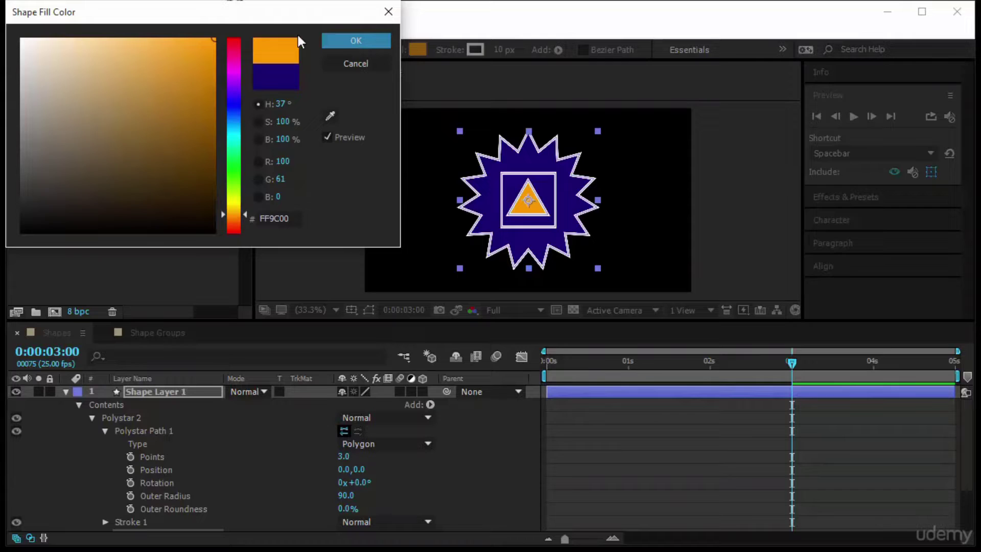
click(356, 40)
click(503, 50)
text(0)
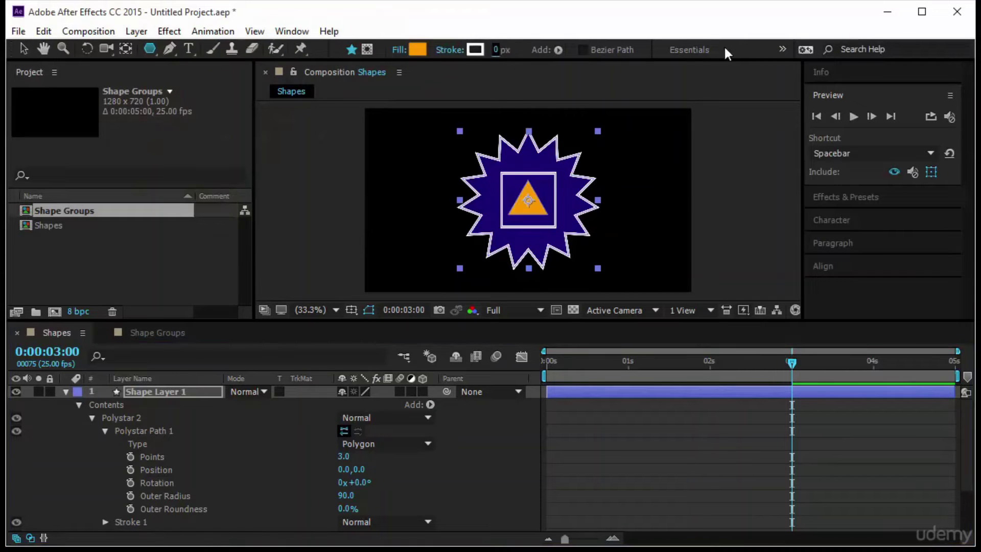
Add a Rotation keyframe at 0 s on Transform: Polystar 2.
click(189, 392)
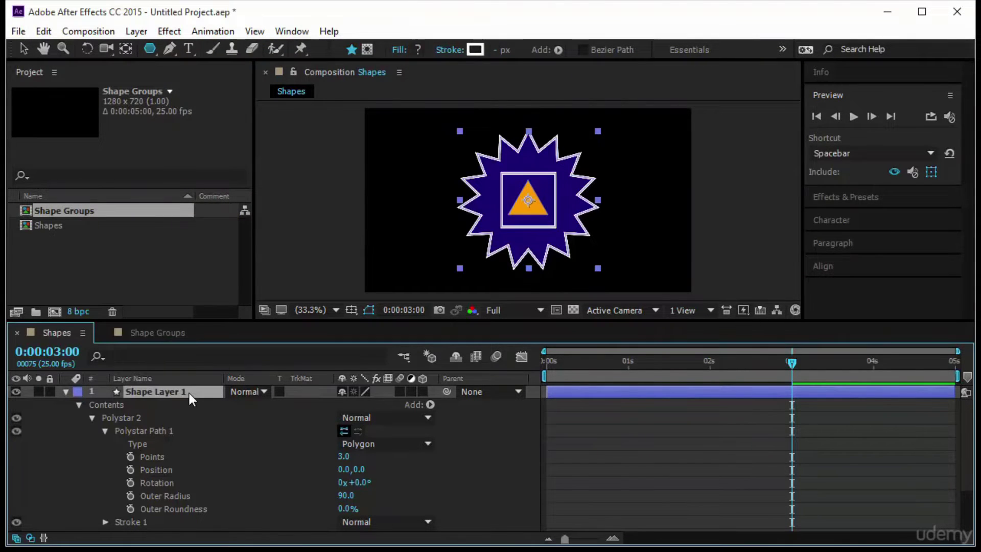
click(132, 418)
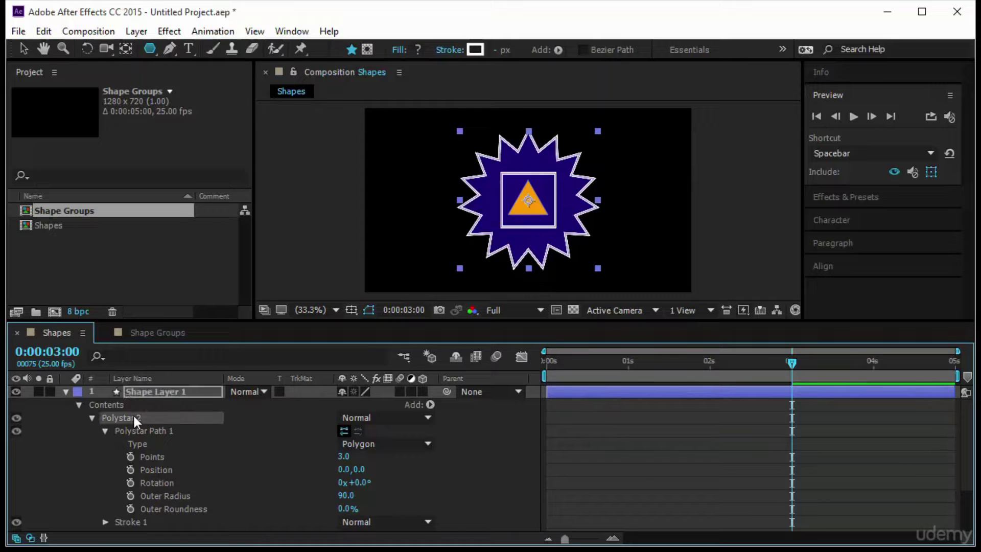
click(105, 429)
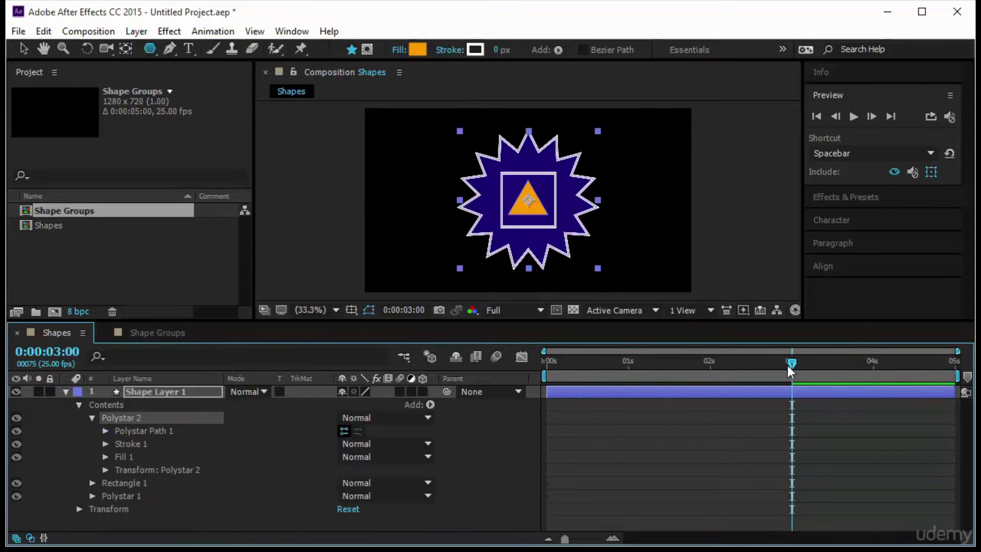
drag(790, 364, 520, 410)
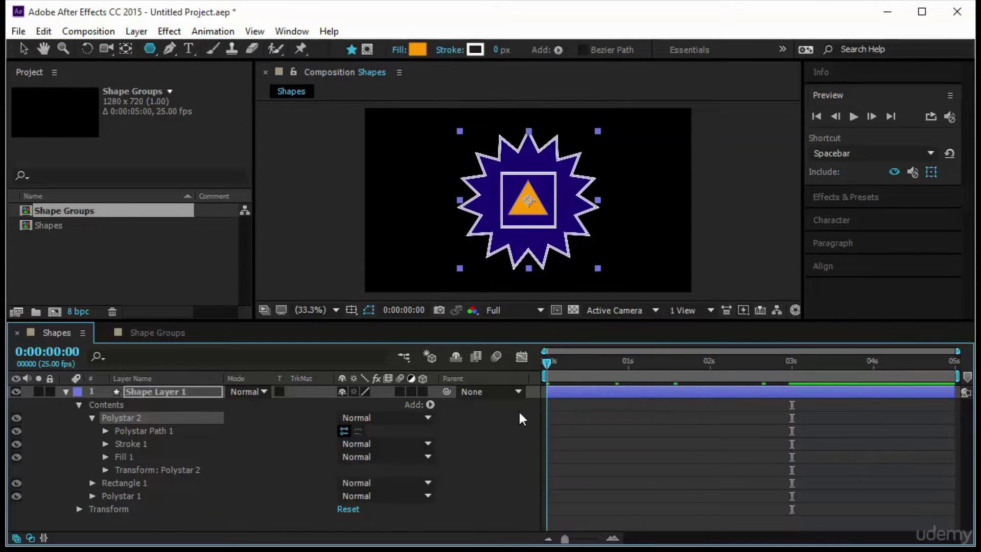
click(143, 468)
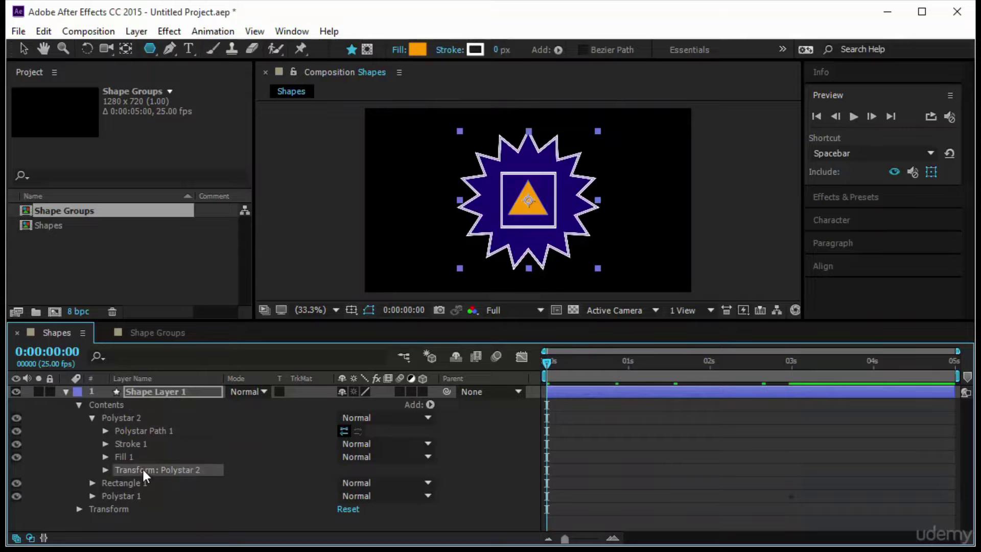
click(104, 470)
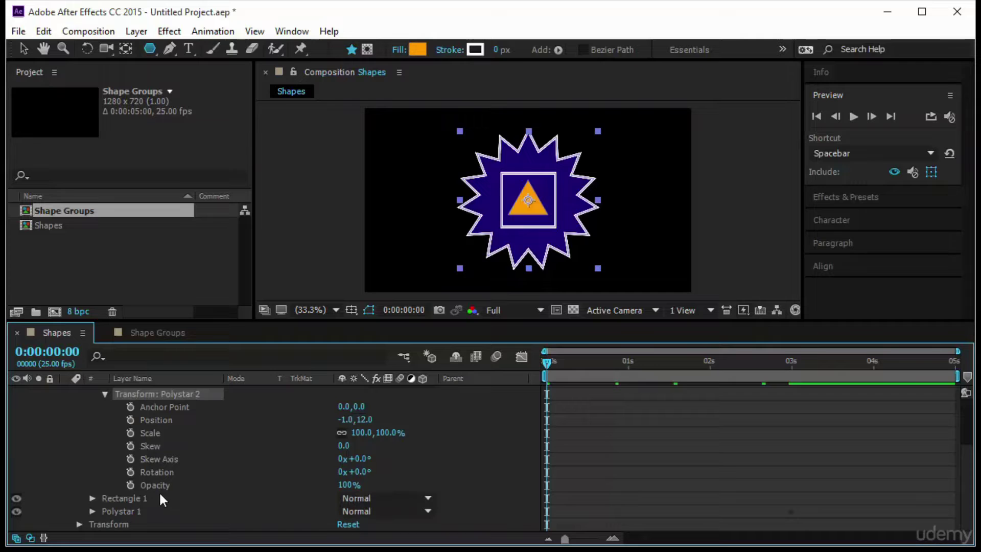
click(131, 471)
Set rotation to -1x at 3 s, then preview the spin from the start.
drag(551, 370, 790, 385)
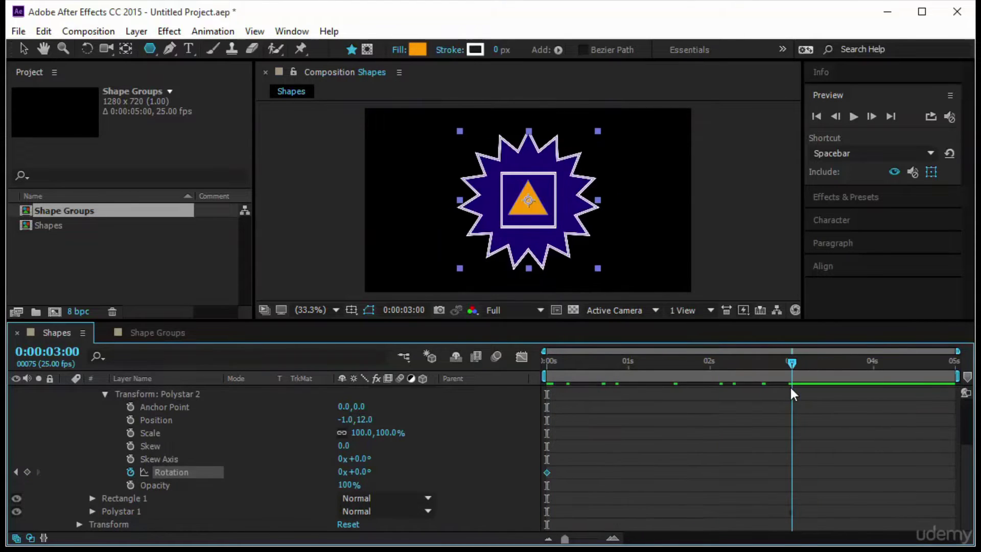
click(340, 472)
text(-1)
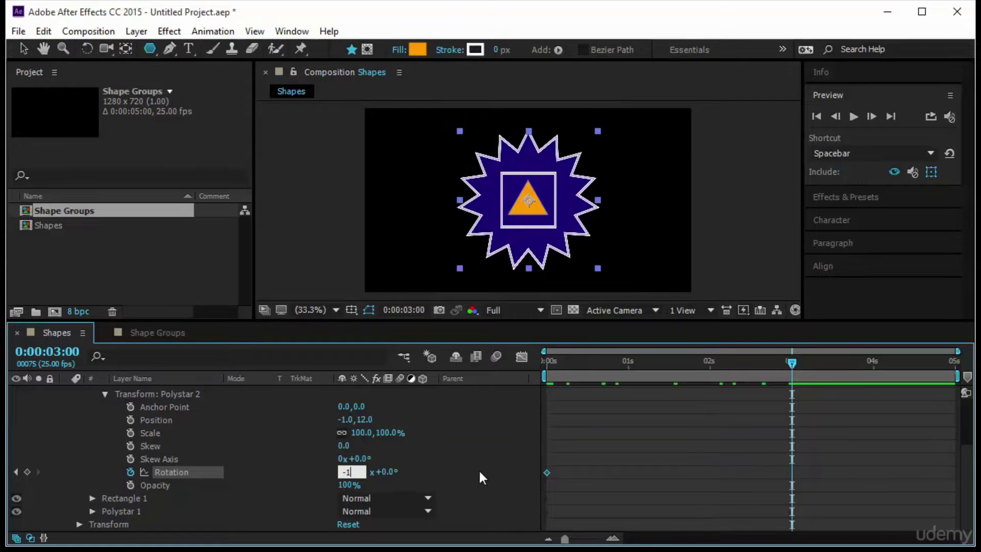
key(Return)
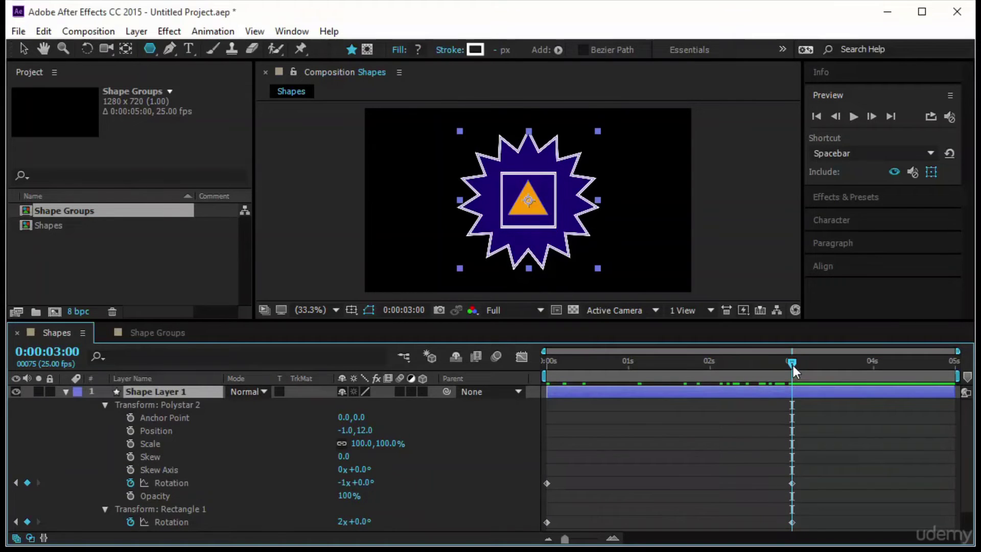
drag(793, 366, 487, 400)
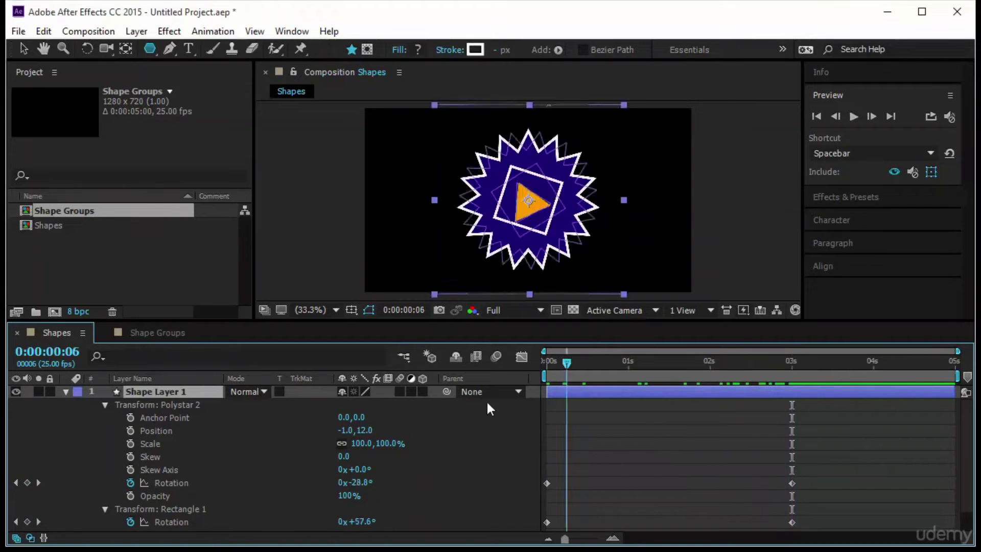
click(853, 116)
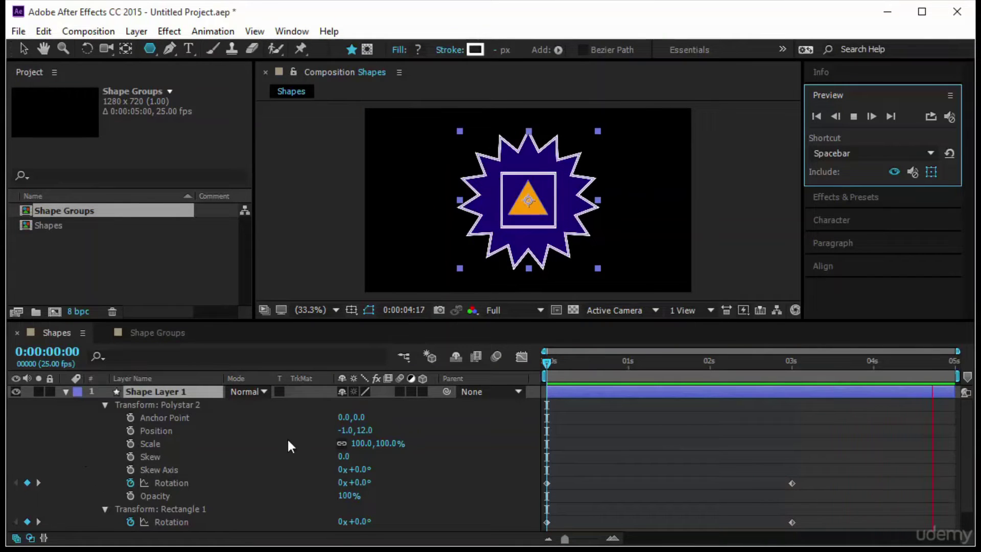
Collapse the shape groups and reveal Shape Layer 1's own Transform properties.
click(65, 391)
click(66, 392)
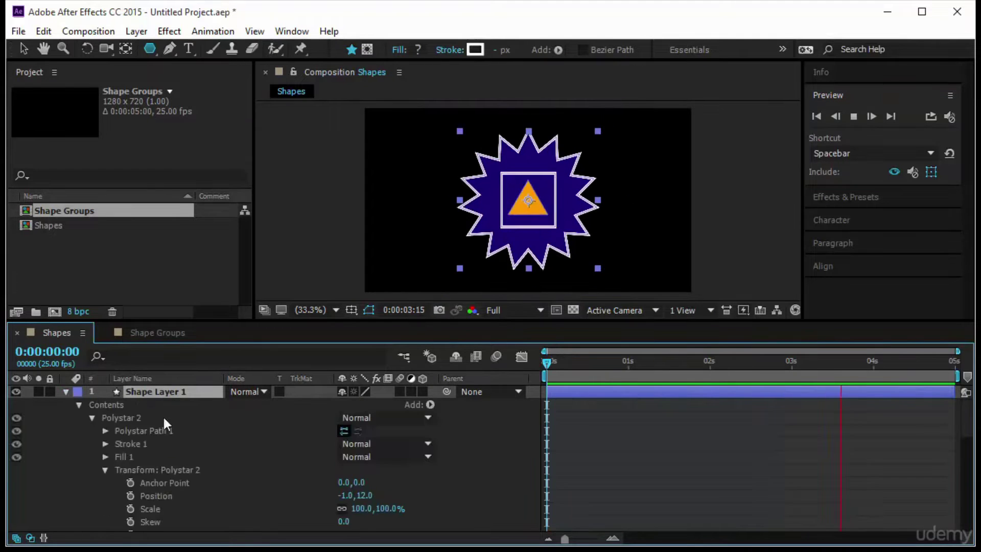
click(90, 417)
click(92, 430)
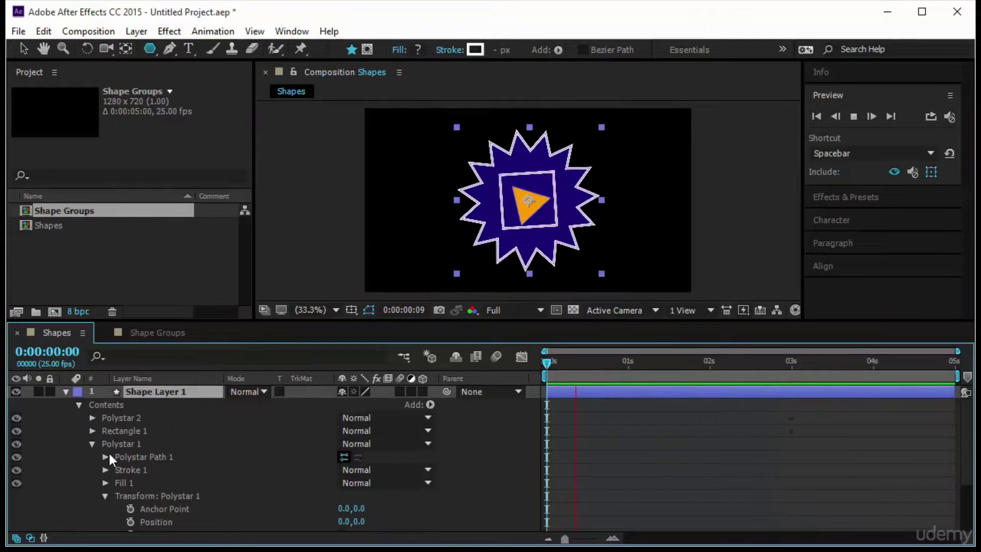
click(92, 444)
click(79, 457)
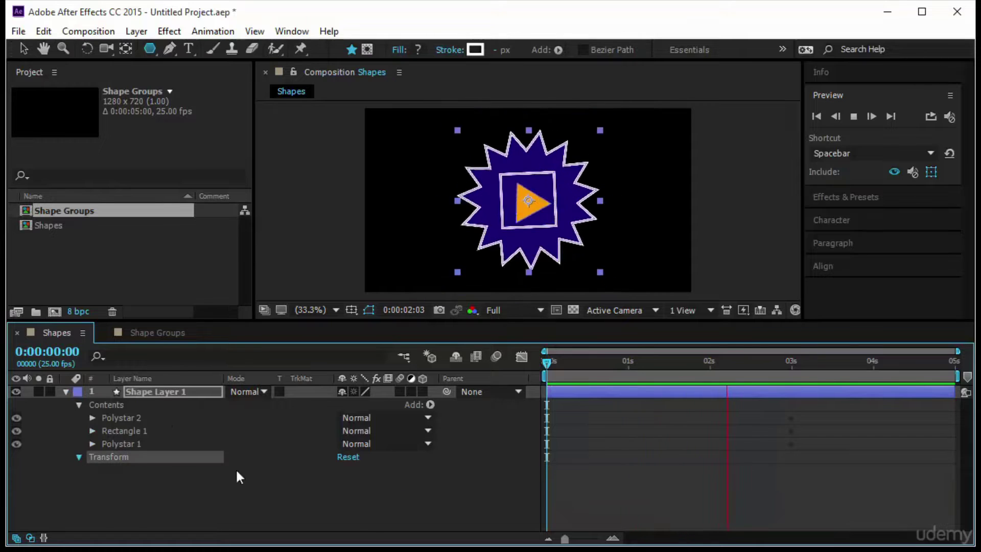
click(546, 363)
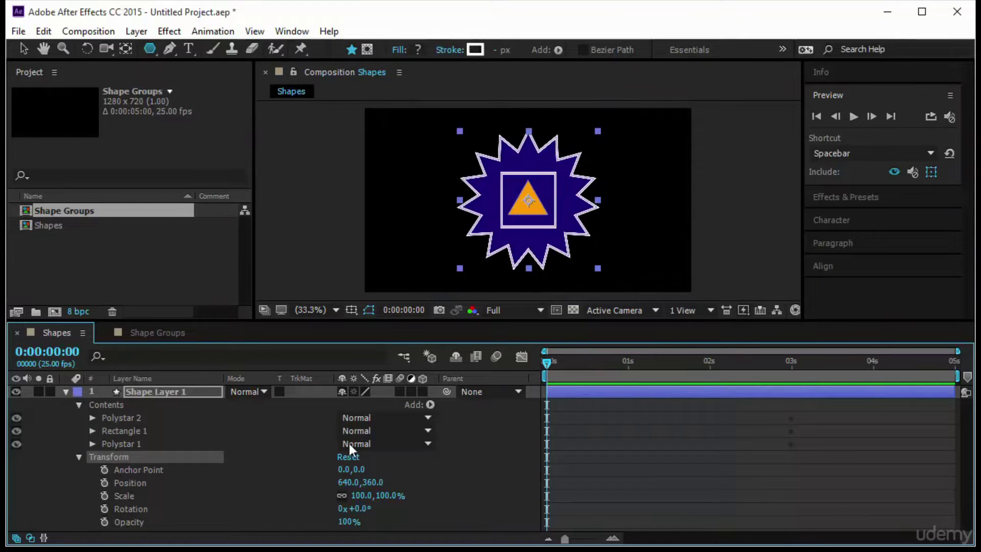
Keyframe Position and Scale at 0 s, with scale at 10% and the badge at the left edge.
click(104, 482)
click(104, 495)
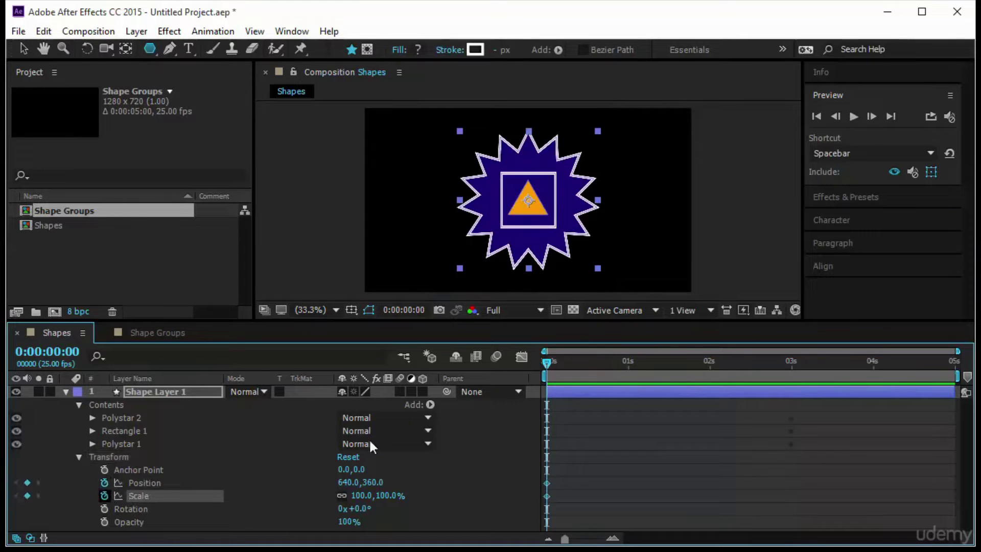
click(360, 496)
text(10)
key(Return)
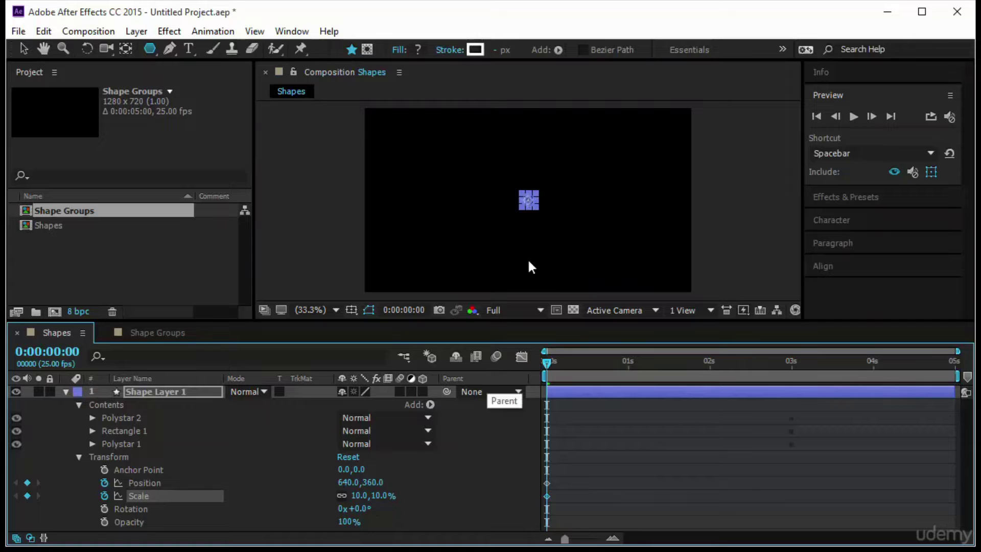
key(v)
click(514, 203)
drag(514, 203, 366, 202)
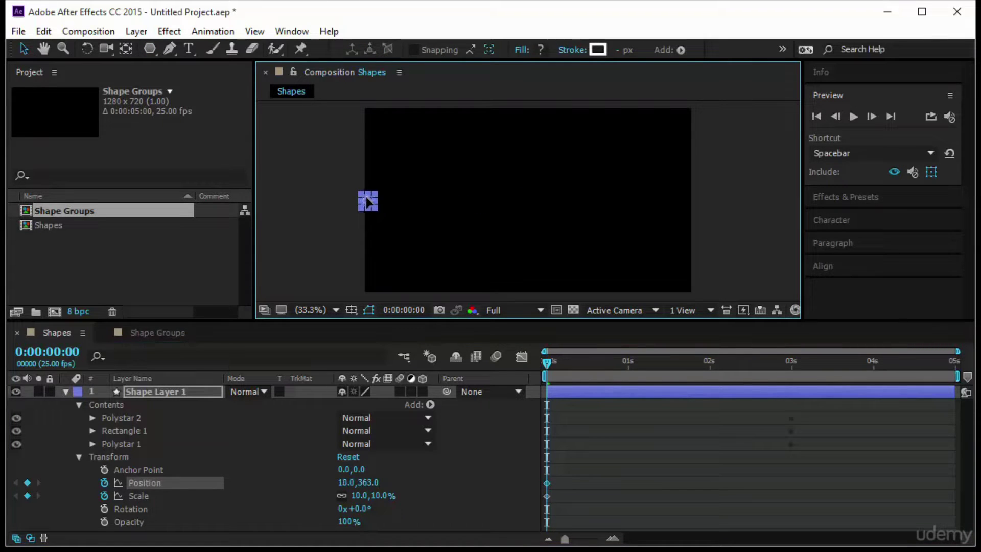
click(671, 389)
At 3 s, set scale to 100%, slide the badge right, and preview the animation.
drag(670, 361, 790, 422)
key(alt+shift+s)
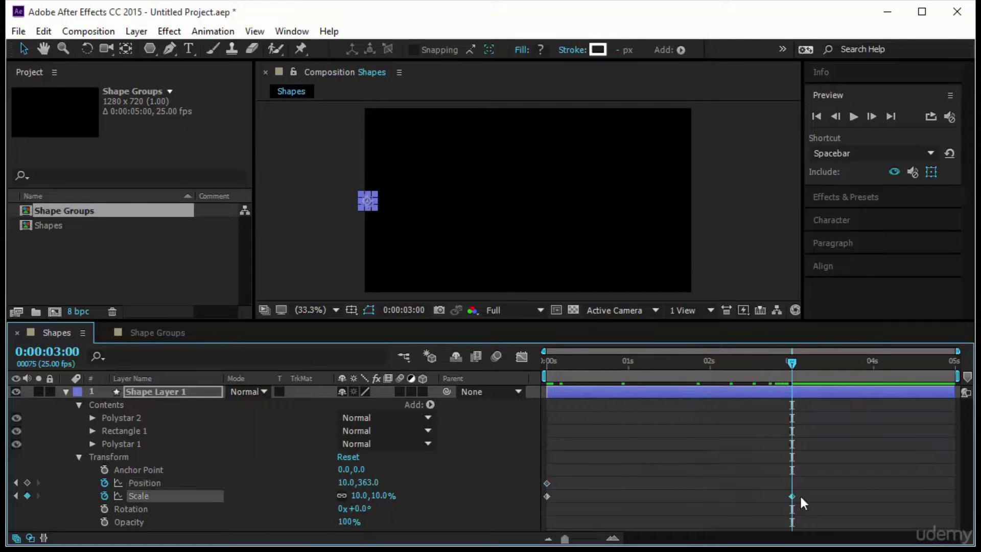
click(361, 496)
text(100)
key(Return)
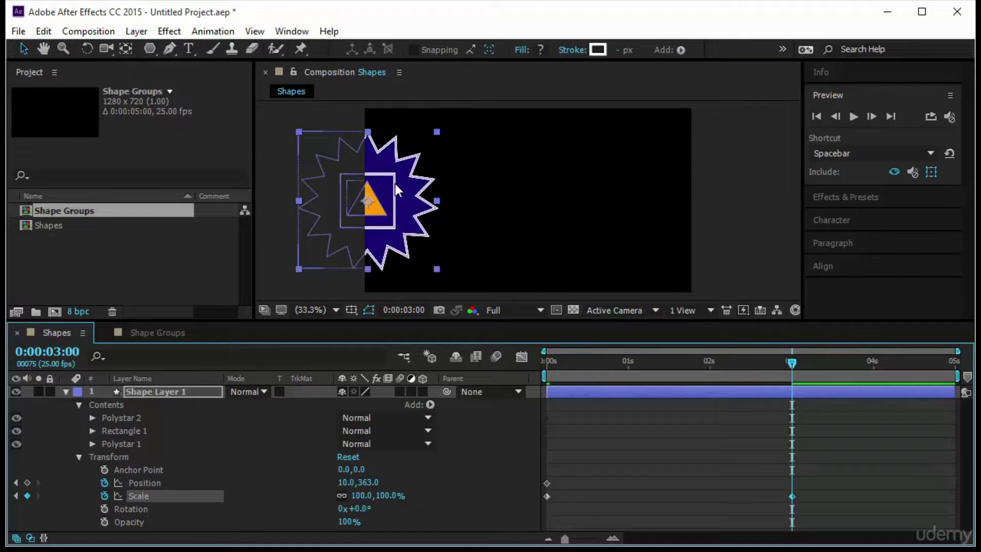
click(368, 207)
drag(406, 206, 629, 196)
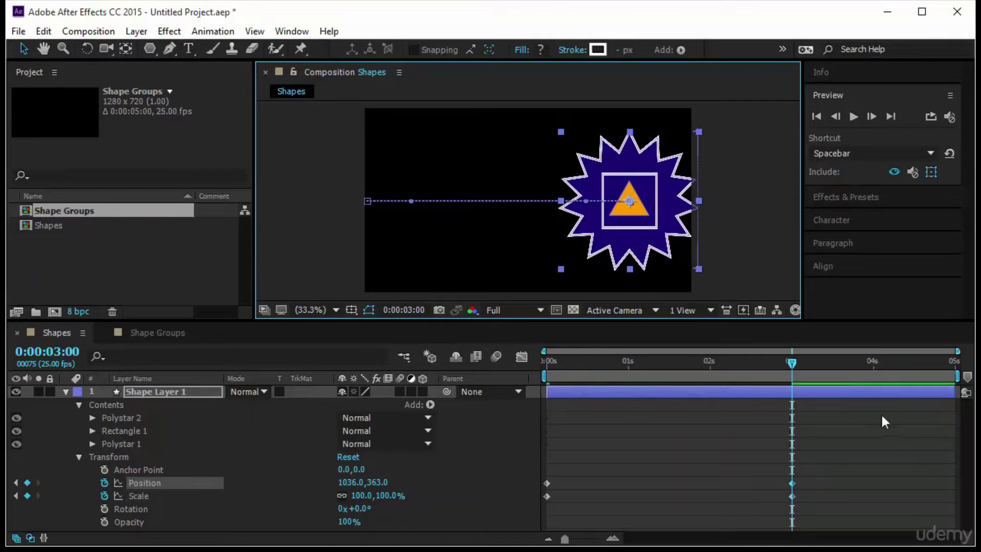
click(792, 363)
key(Home)
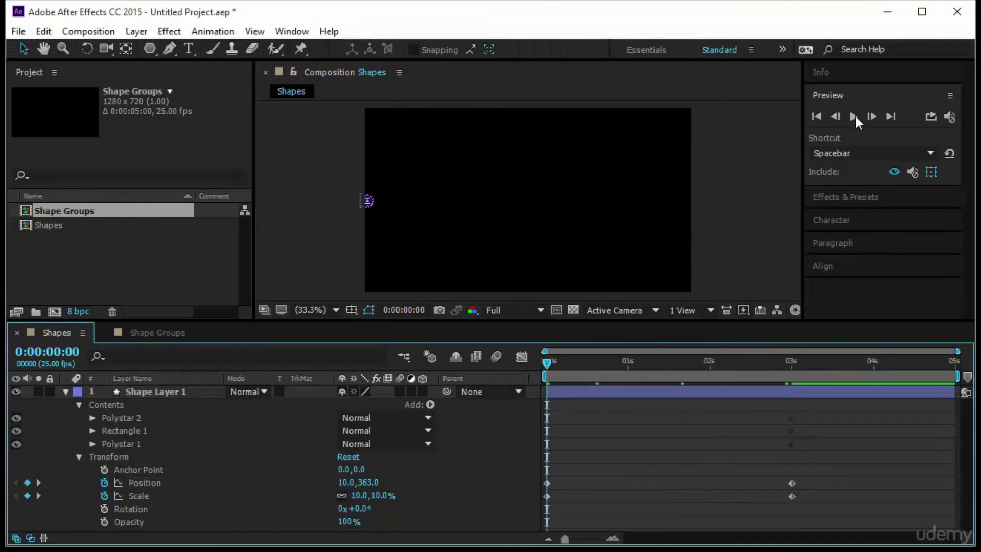
click(853, 117)
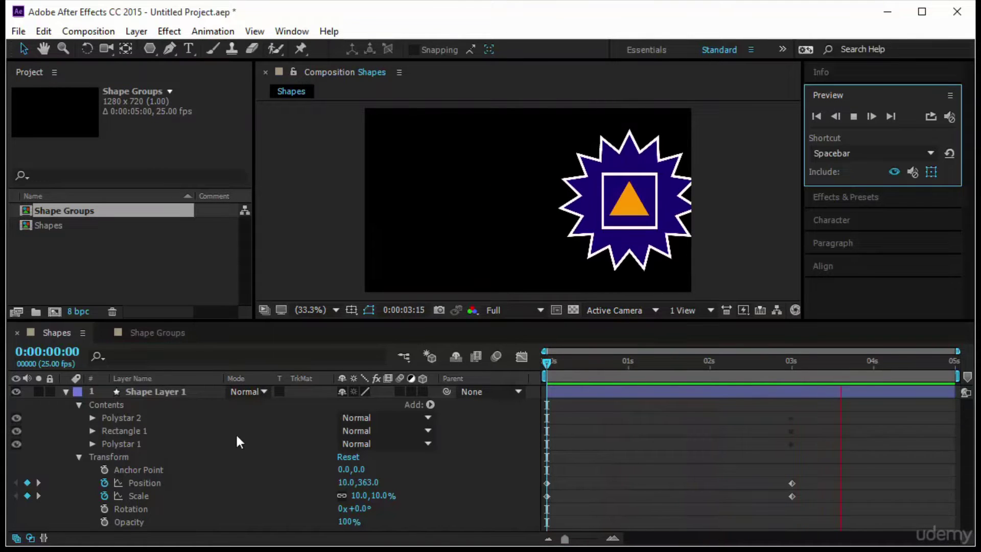
Switch to the Shape Groups comp, enlarge its viewer, and open the Layer > New menu.
click(174, 391)
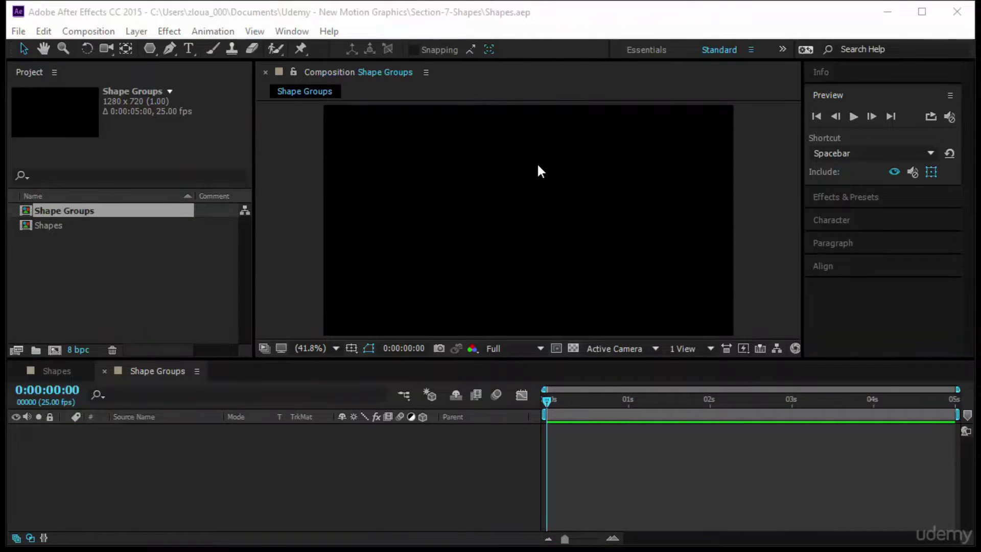
click(537, 161)
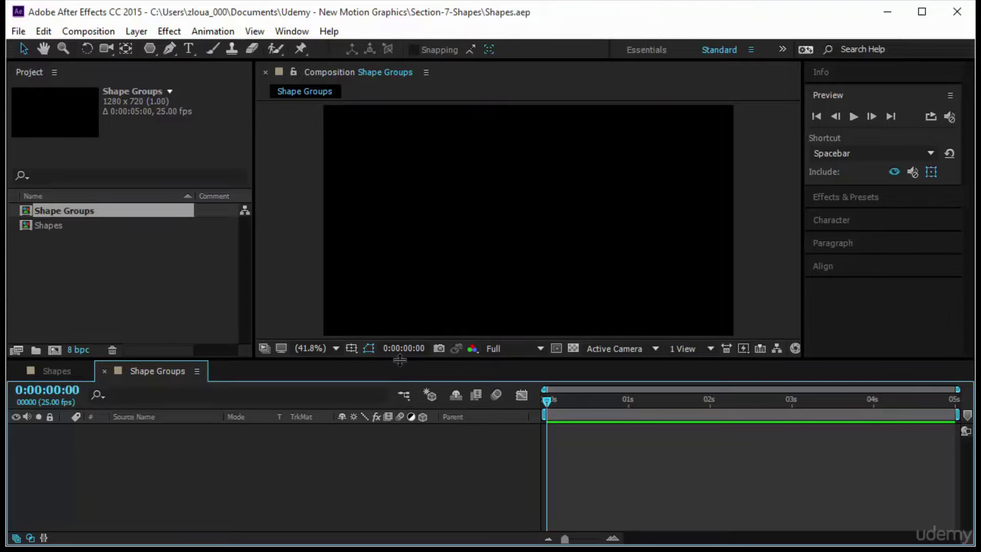
drag(400, 360, 400, 383)
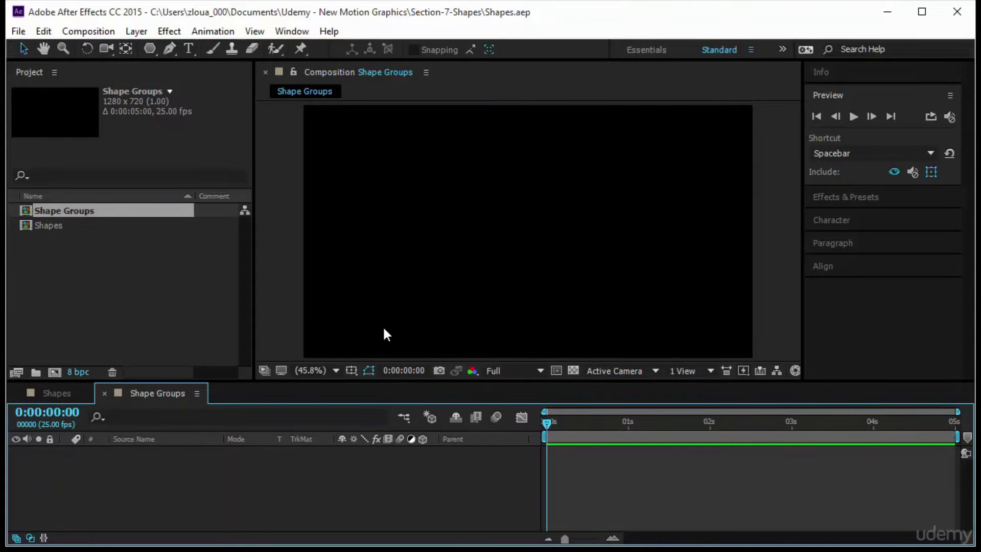
click(134, 33)
Add a new shape layer to Shape Groups containing an empty Group 1.
mouse_move(221, 28)
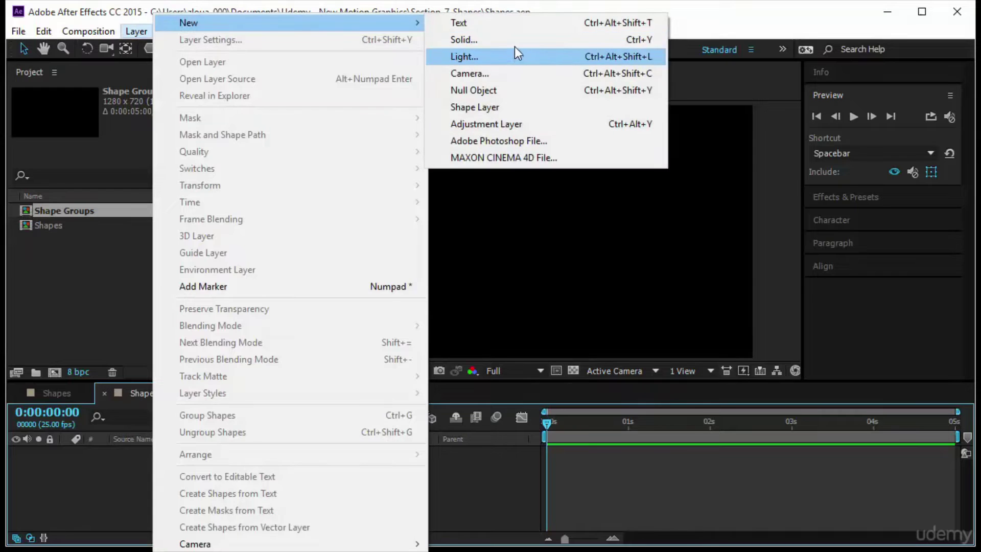
click(505, 106)
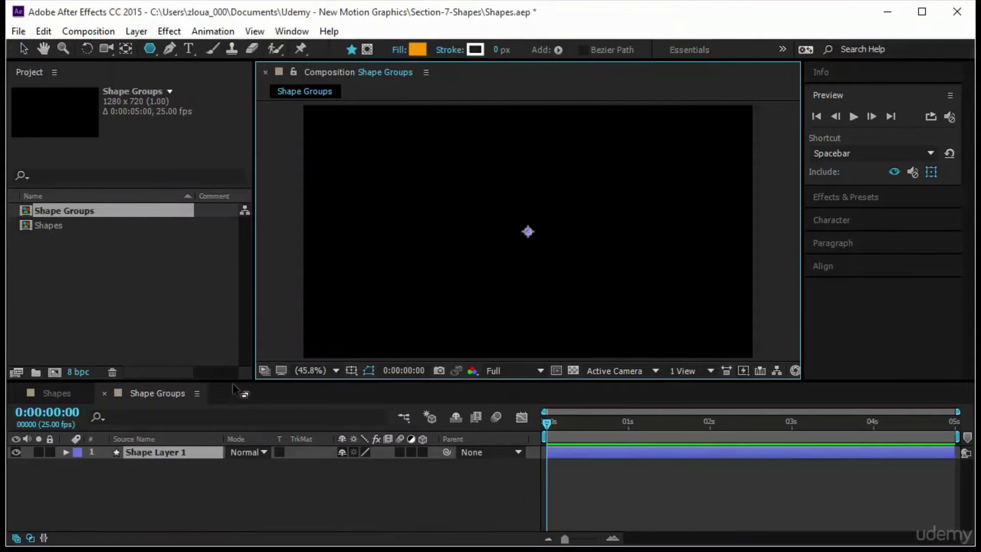
drag(232, 383, 225, 339)
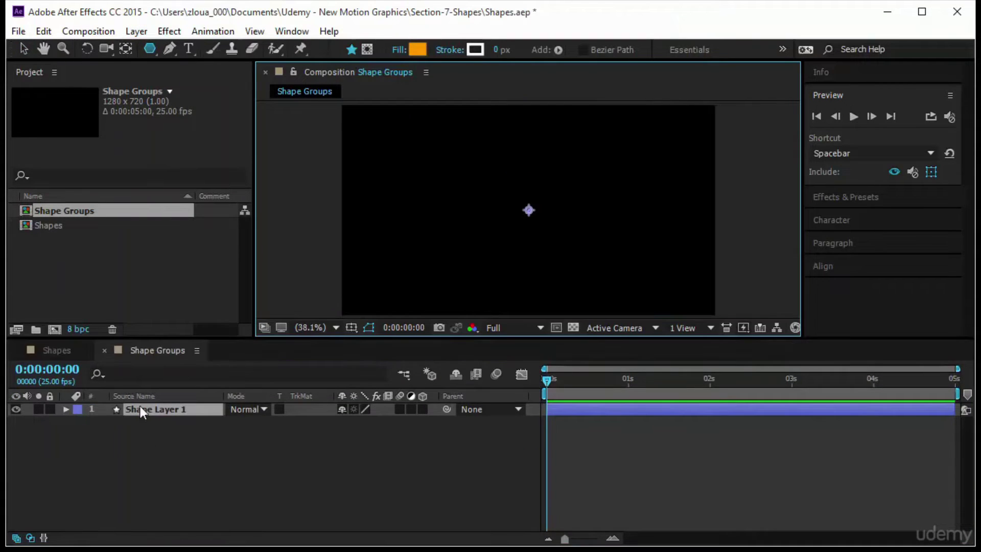
click(65, 410)
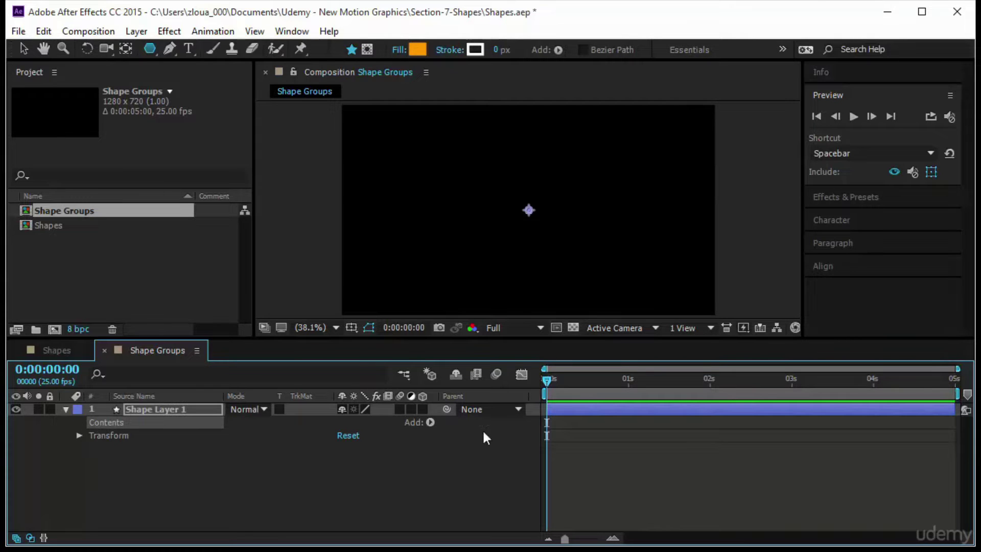
click(430, 422)
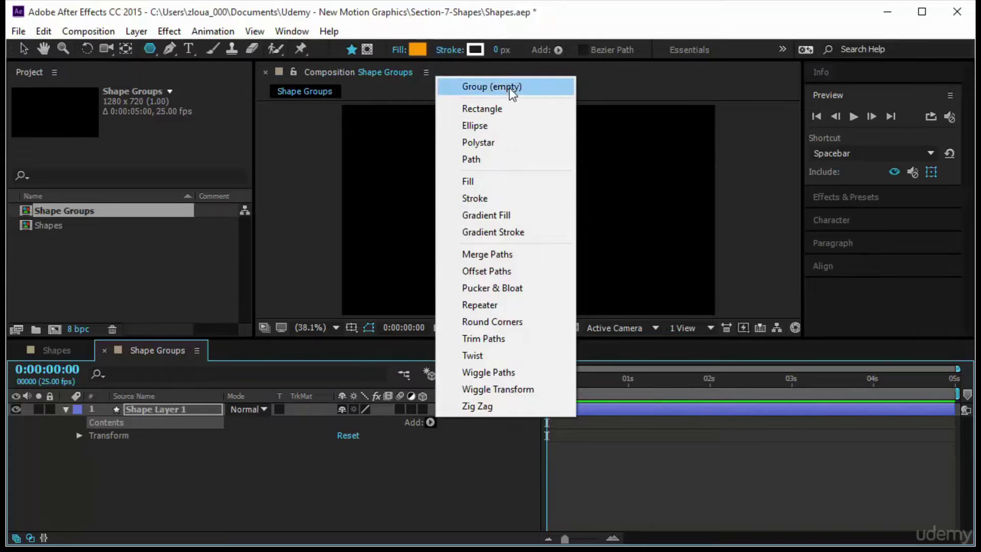
click(507, 87)
Check Polystar 2's path in the Shapes comp, then return and select Group 1.
click(68, 351)
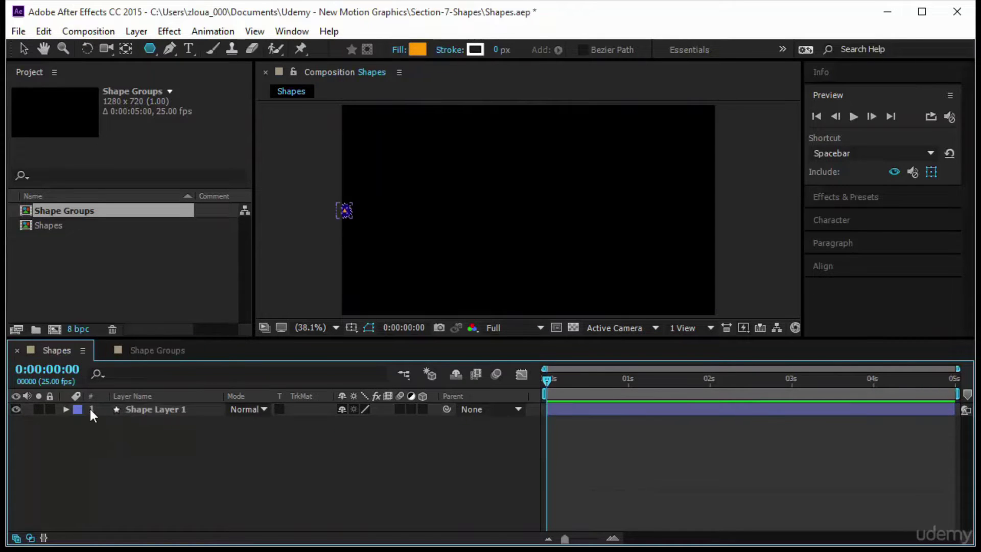
click(65, 409)
click(119, 436)
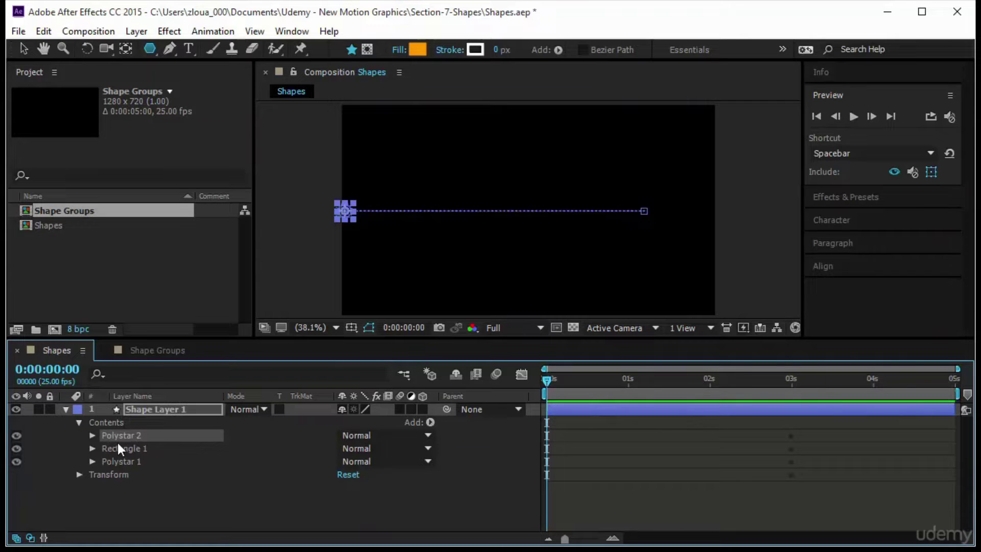
click(149, 350)
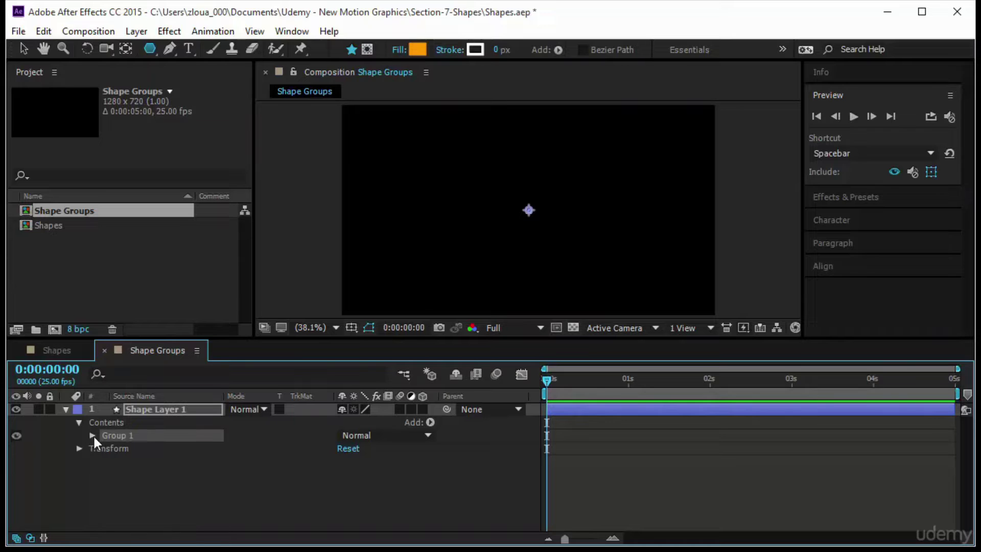
click(93, 435)
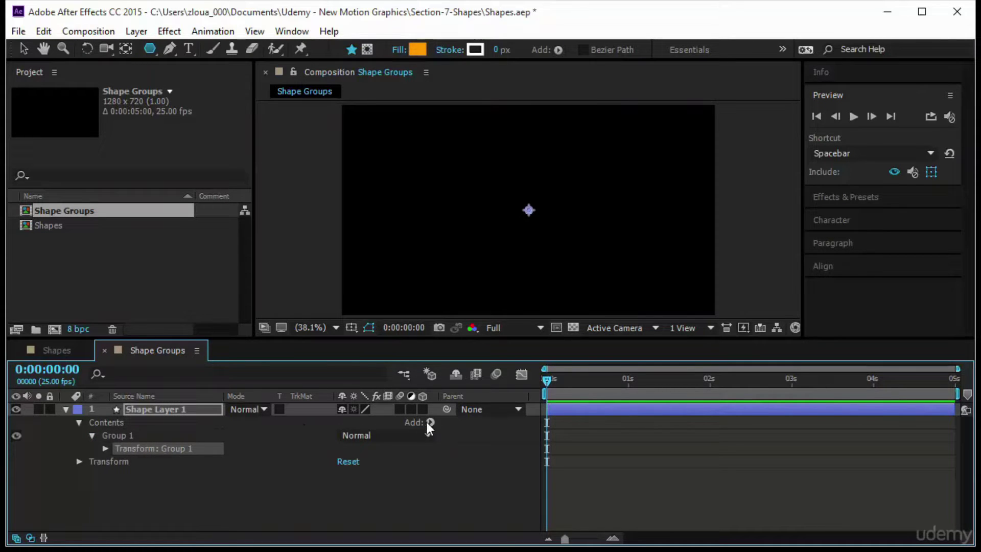
click(125, 435)
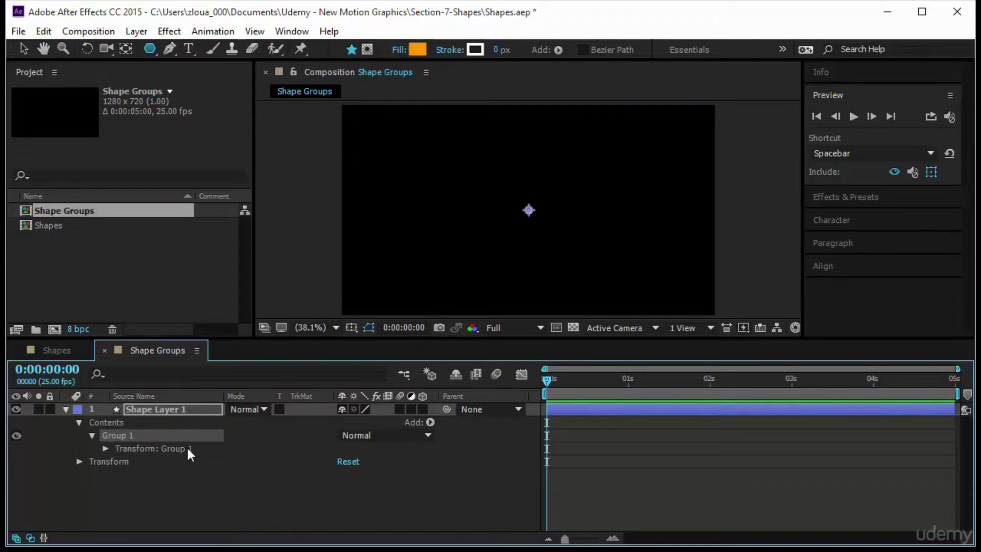
Add an ellipse path inside Group 1 and scrub its size to 231 × 231.
click(430, 422)
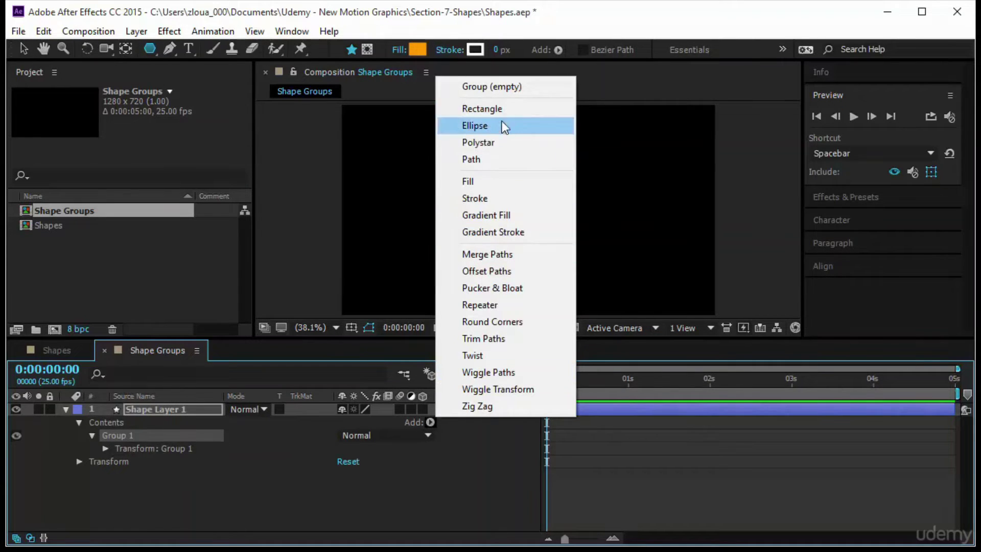
click(501, 125)
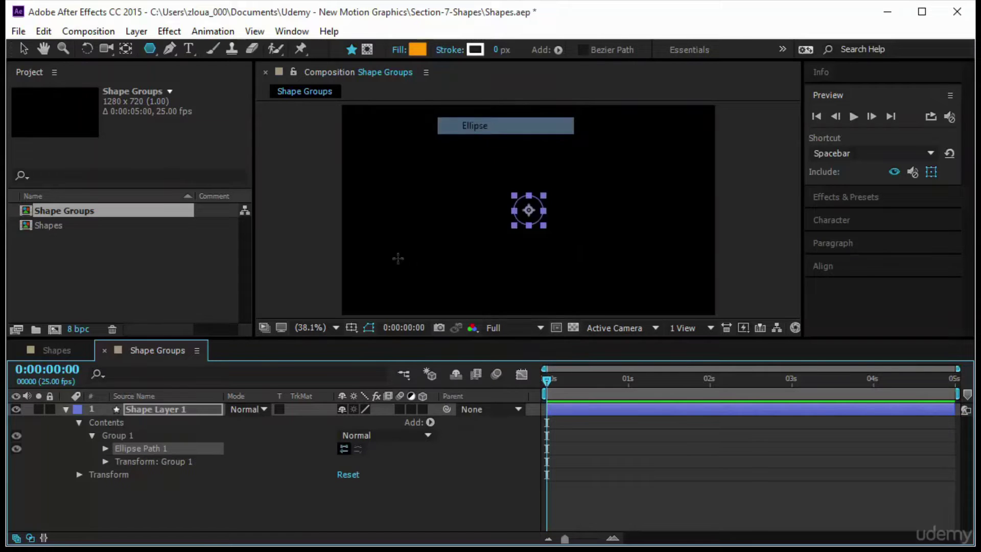
click(108, 448)
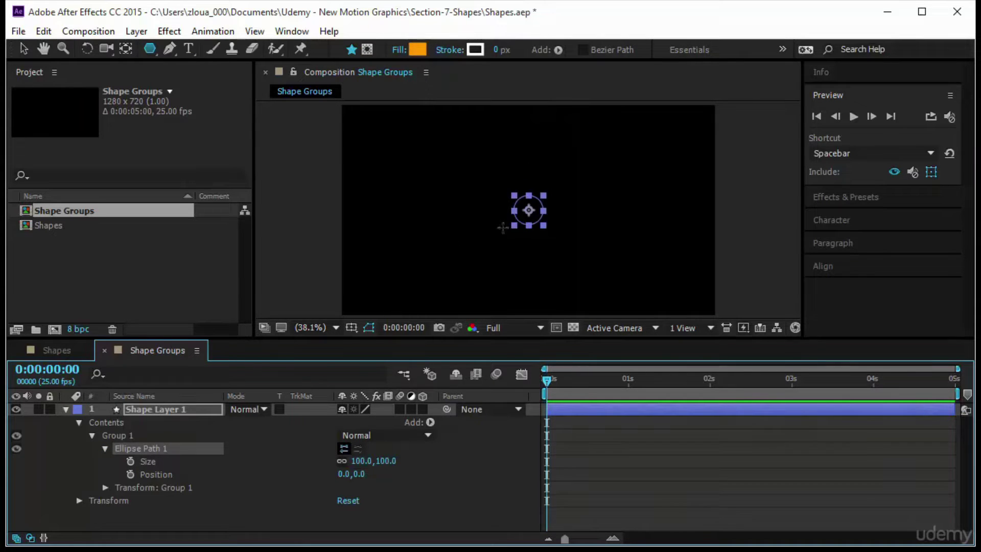
click(445, 531)
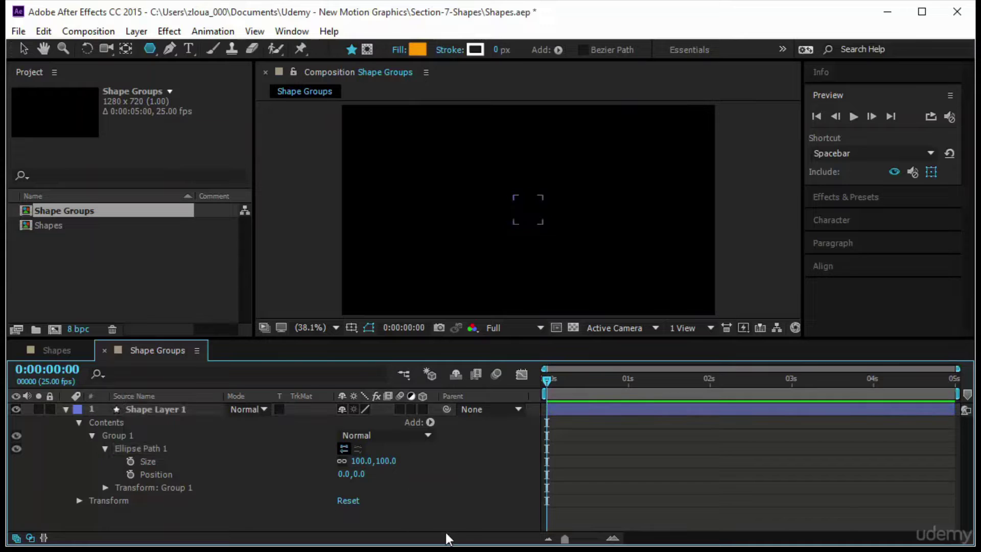
drag(381, 461, 432, 461)
click(432, 505)
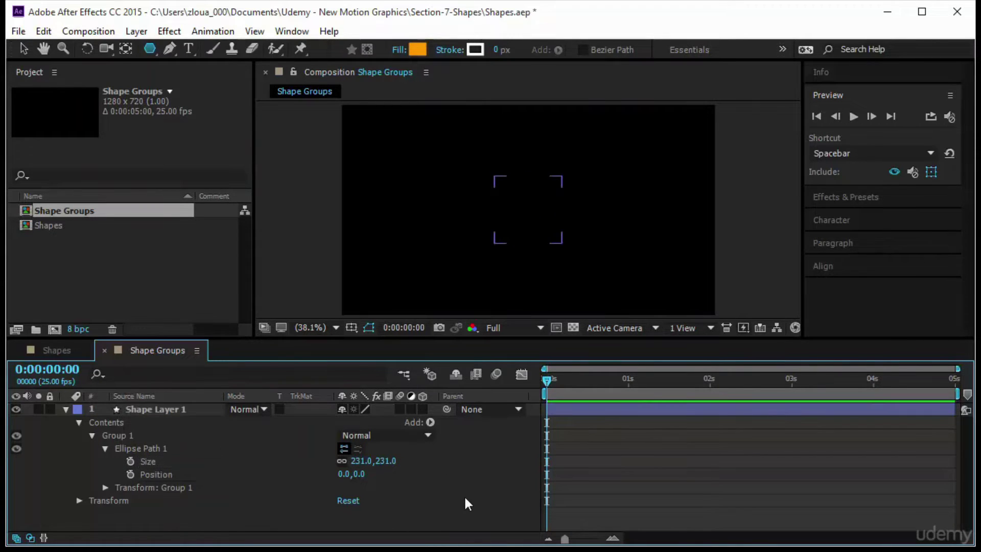
Add Fill 1 to Group 1 and set its colour to yellow FFB400.
click(126, 450)
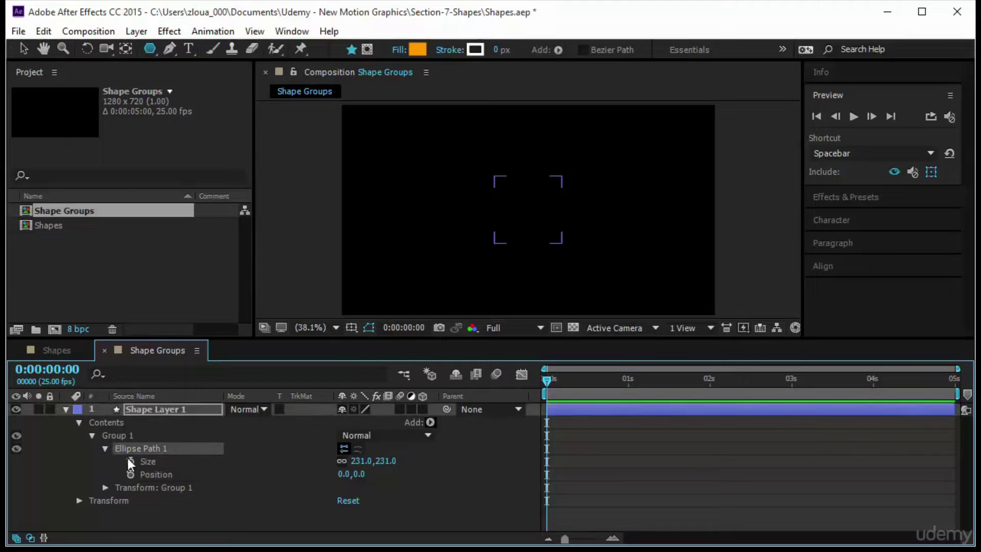
click(128, 435)
click(430, 422)
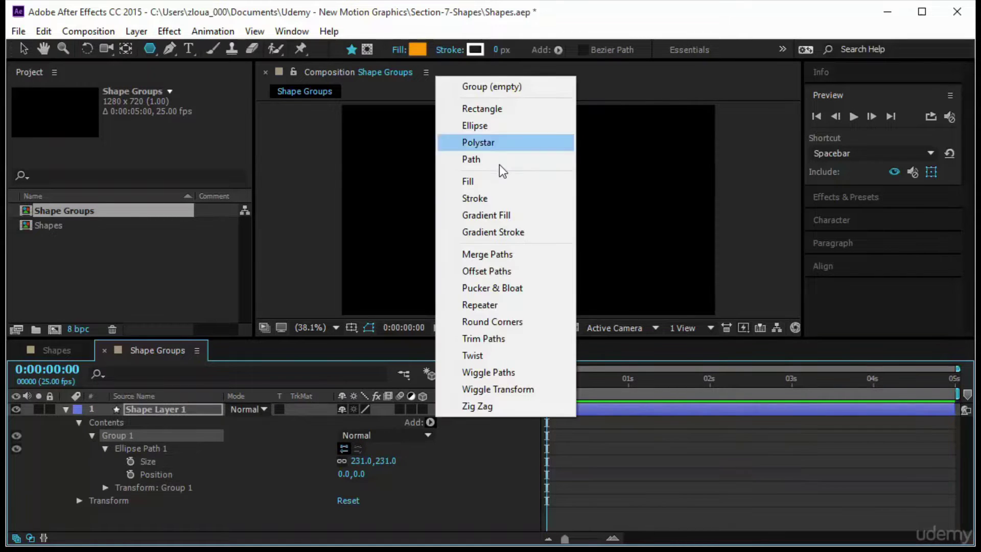
click(505, 183)
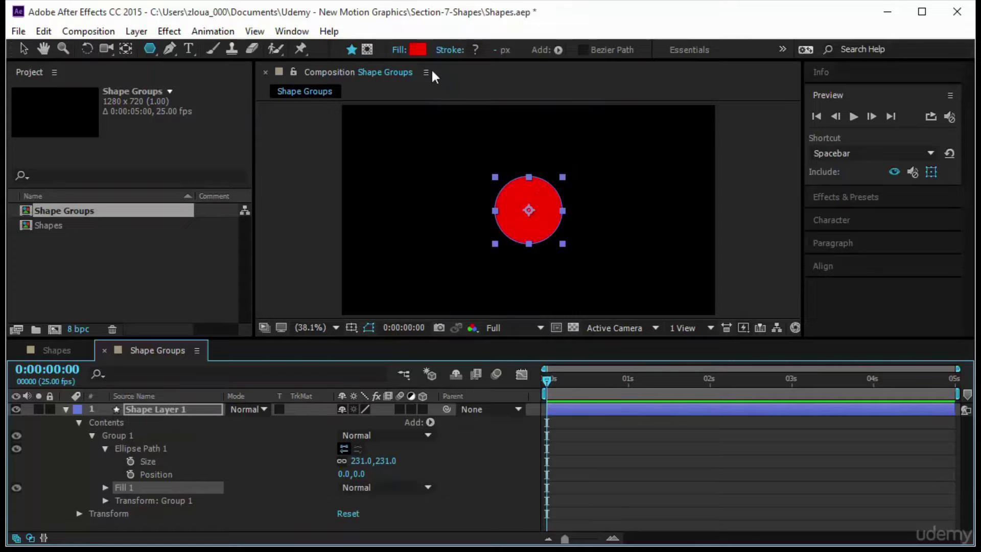
click(418, 50)
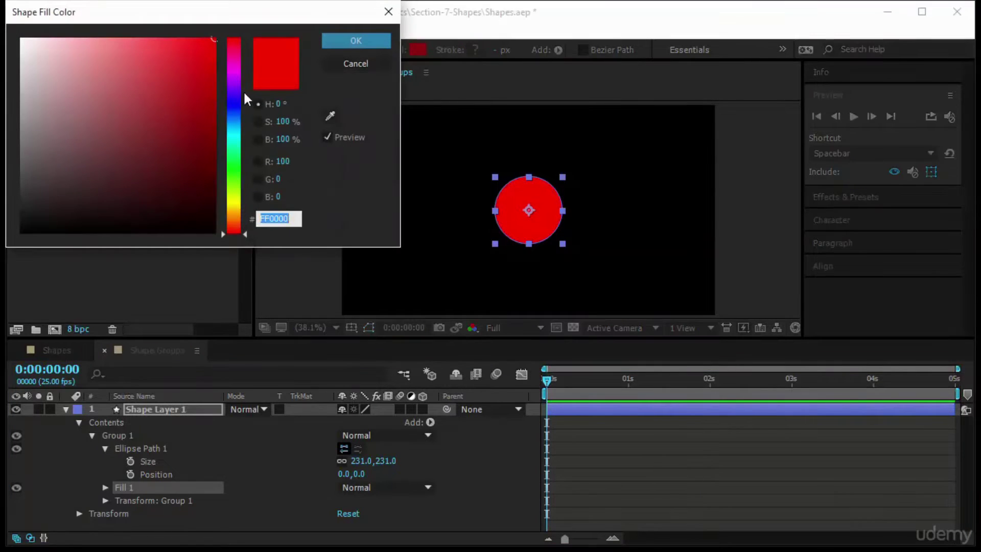
drag(234, 92, 229, 210)
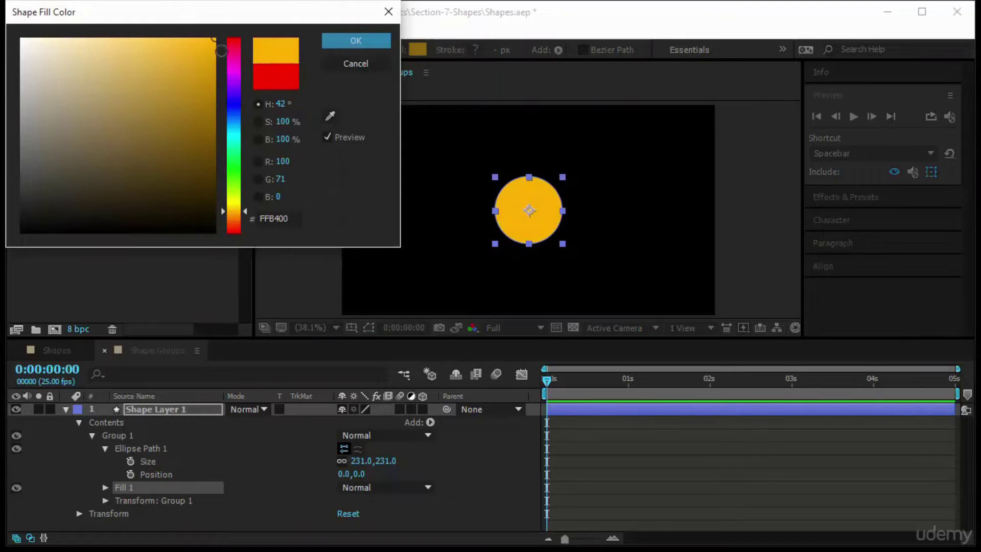
click(356, 41)
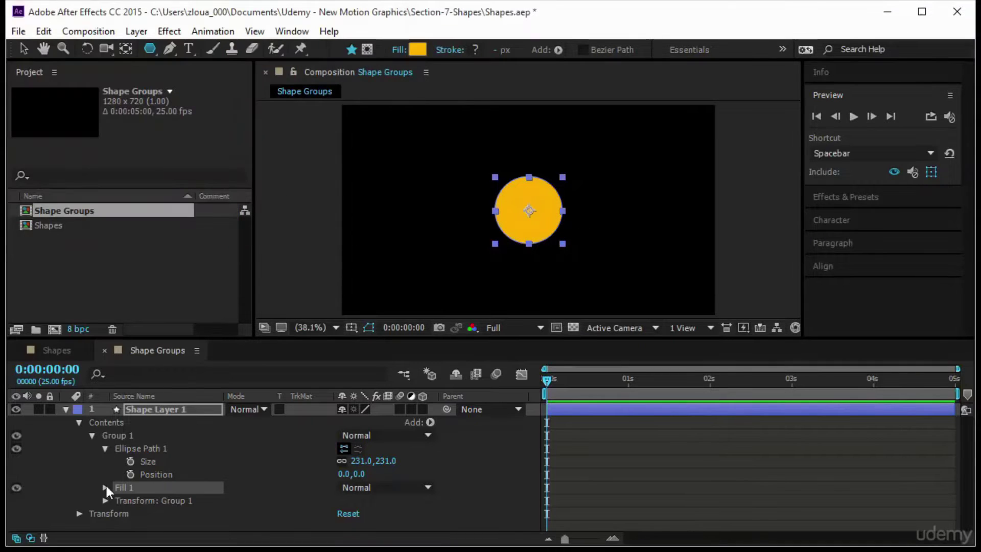
Collapse Ellipse Path 1 and review the Fill 1, Contents and ellipse rows.
click(119, 434)
click(130, 450)
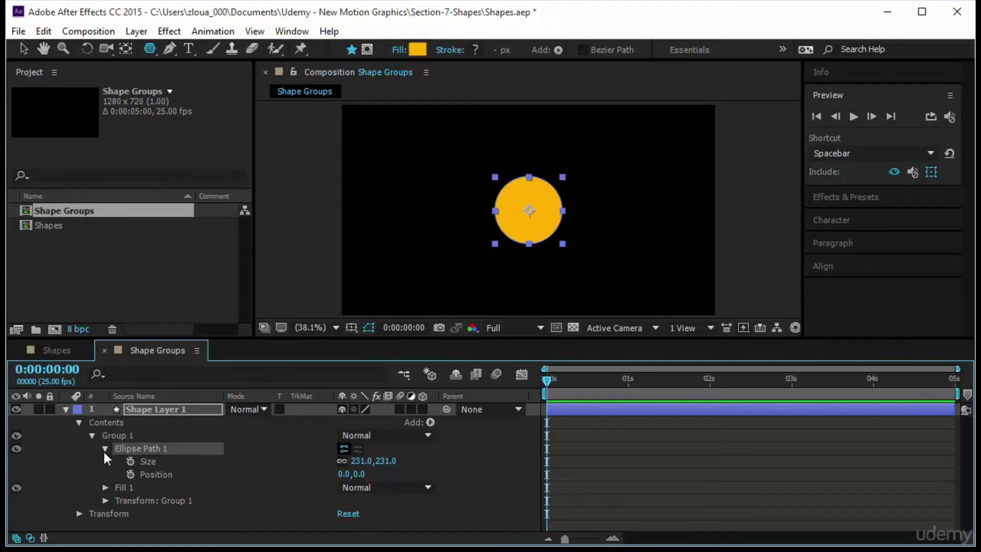
click(105, 449)
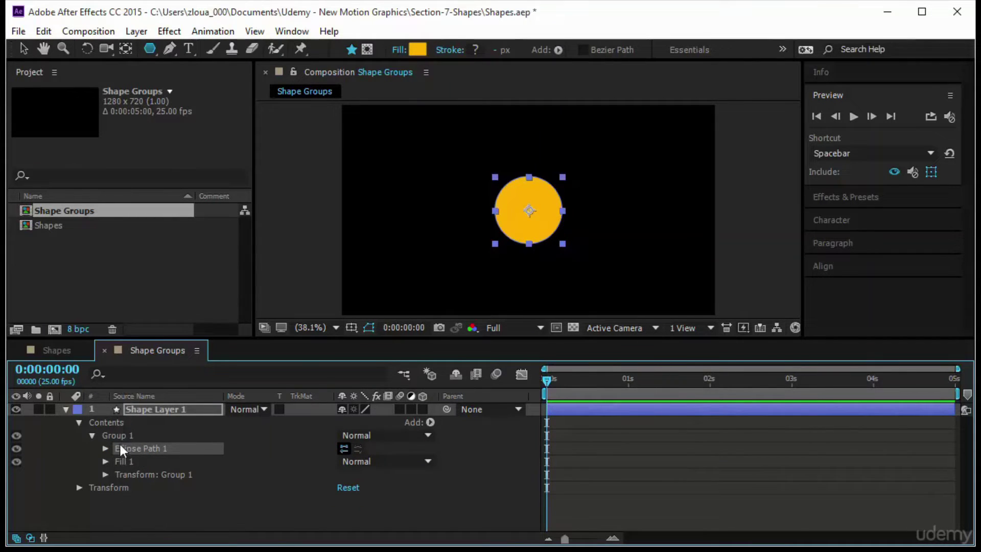
click(118, 435)
click(121, 462)
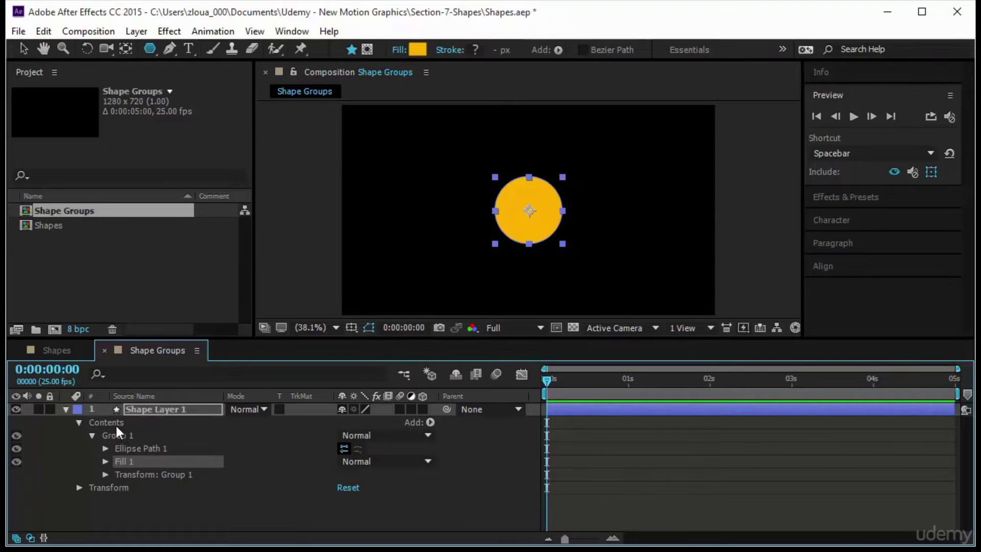
click(116, 426)
click(134, 448)
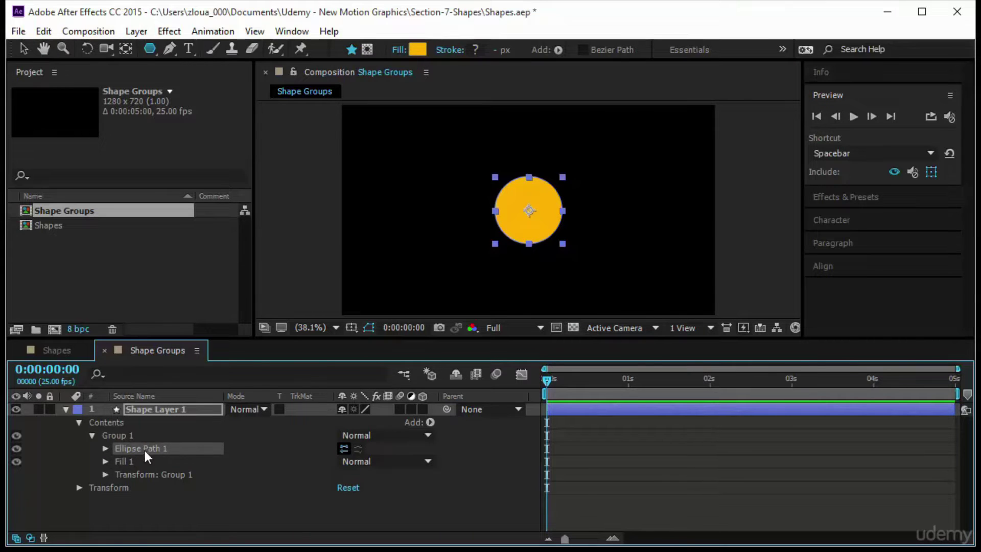
Add a white Stroke 1 to Group 1 and set its width to 51 px.
click(430, 422)
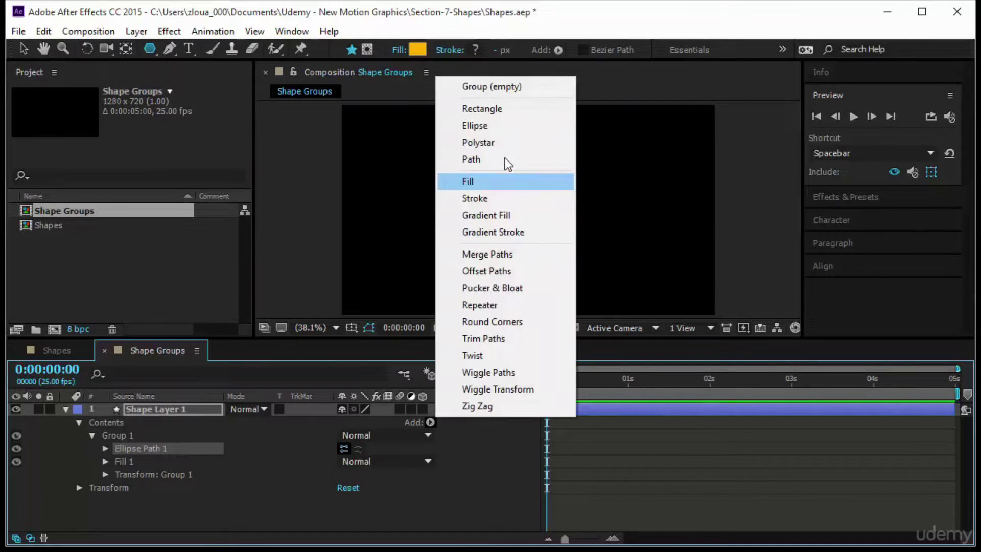
click(507, 199)
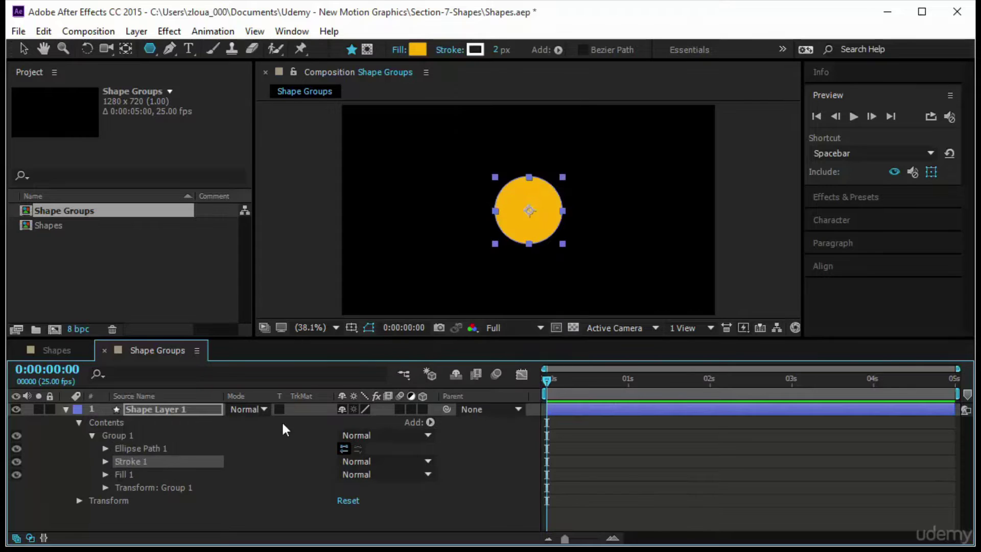
click(495, 49)
text(40)
key(Return)
drag(538, 53, 543, 167)
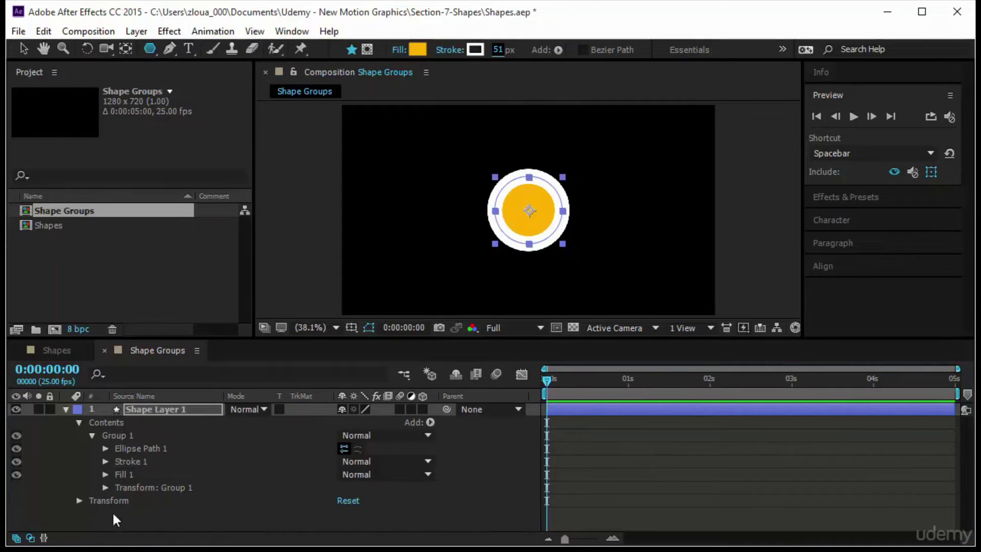
click(168, 514)
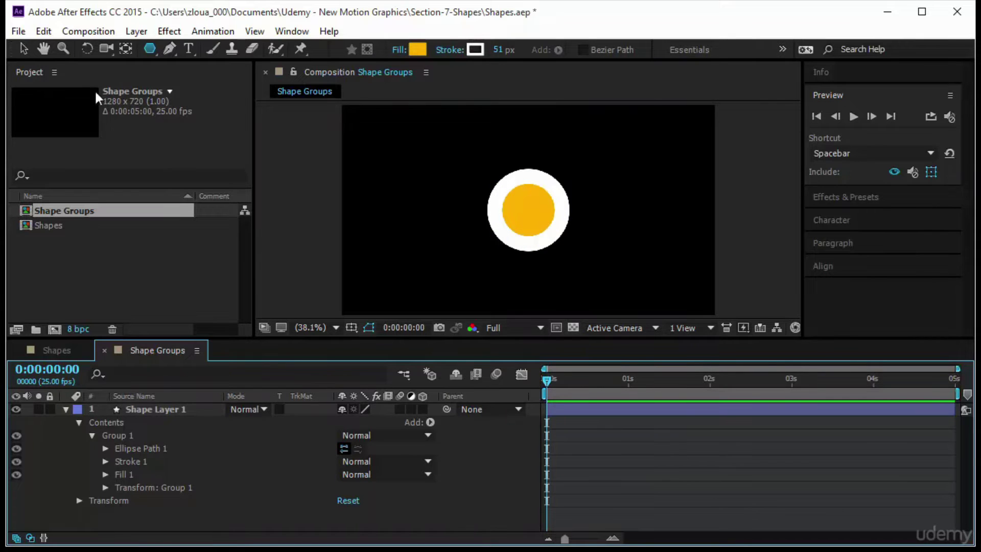
Drag Stroke 1 below Fill 1 in Group 1's contents.
click(24, 49)
click(556, 182)
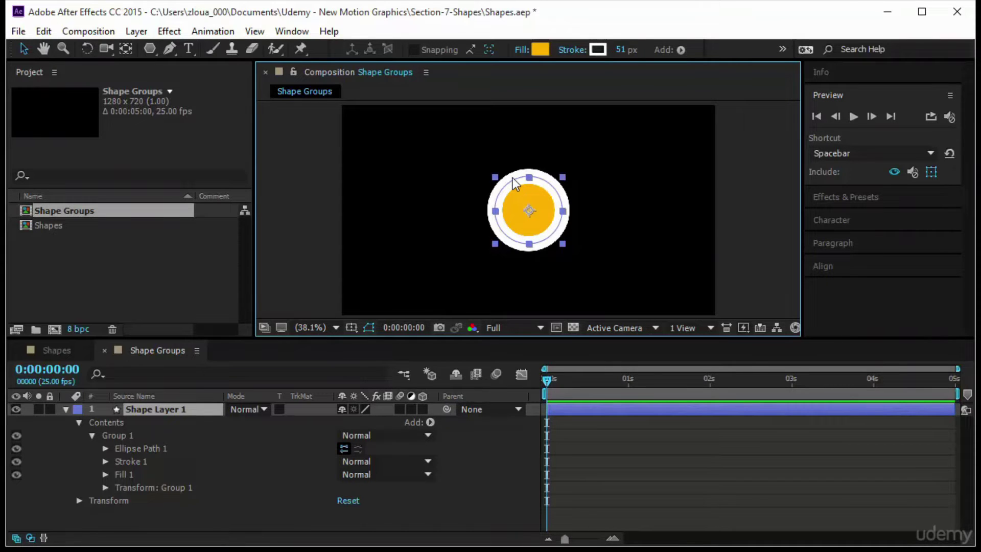
click(161, 460)
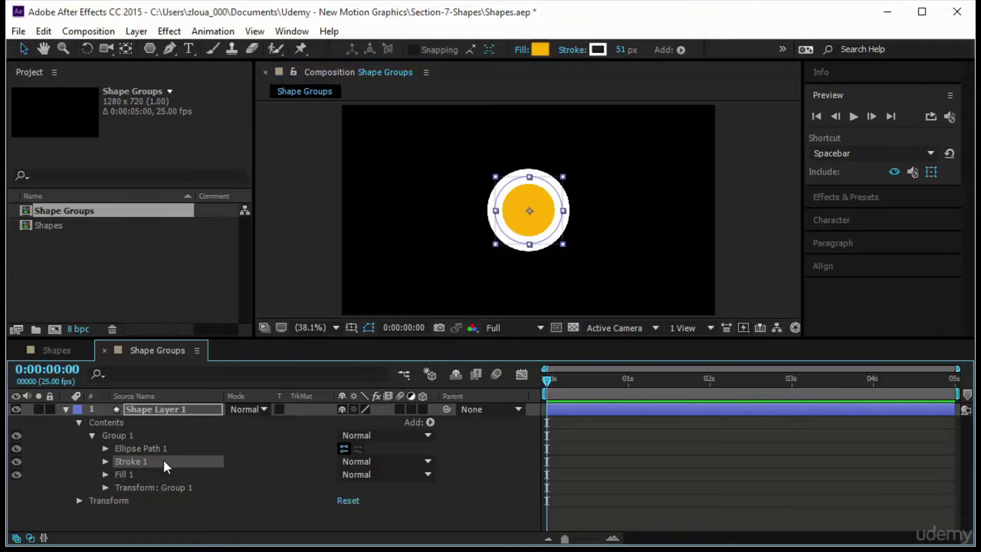
drag(164, 459, 168, 480)
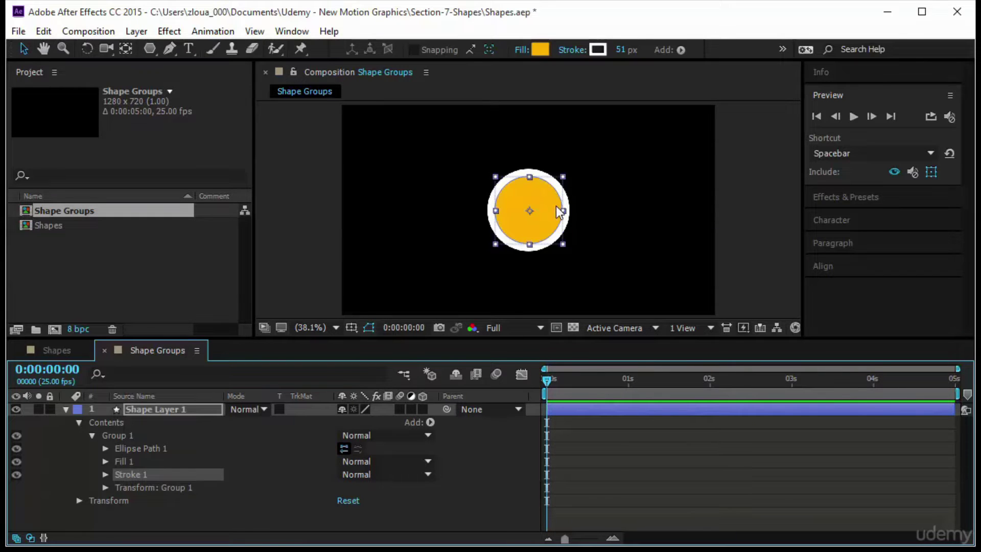
Select Stroke 1 and thin the white outline to 9 px.
click(537, 228)
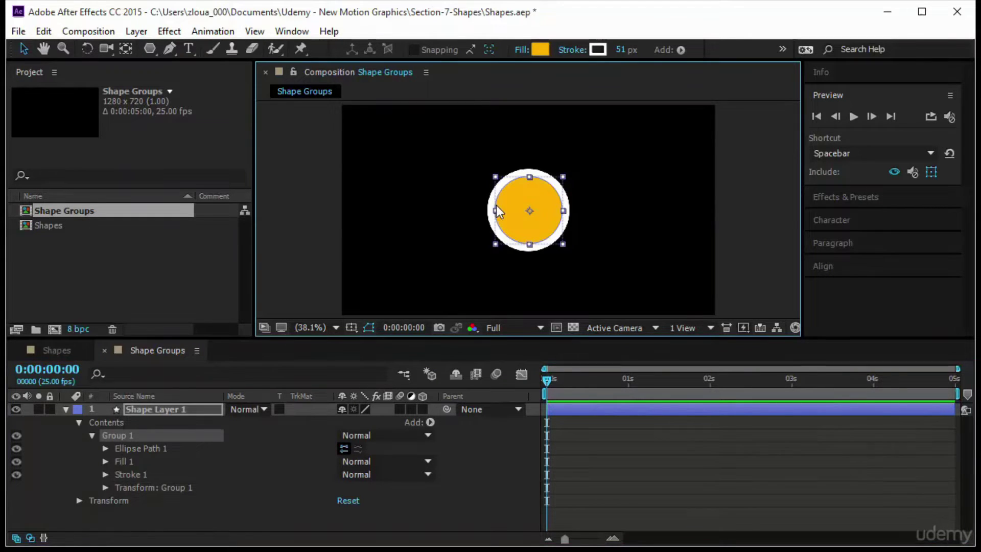
click(607, 205)
click(538, 215)
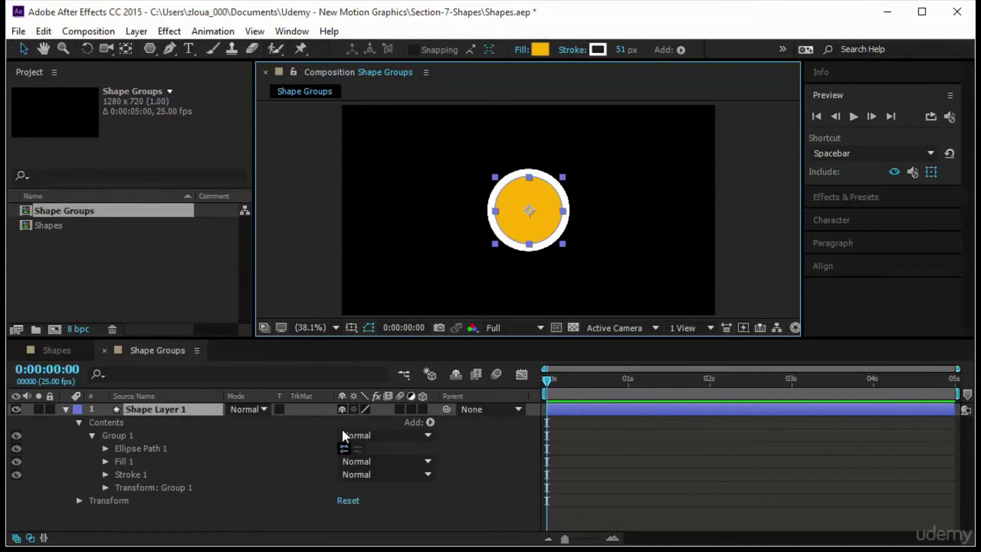
click(235, 501)
click(164, 472)
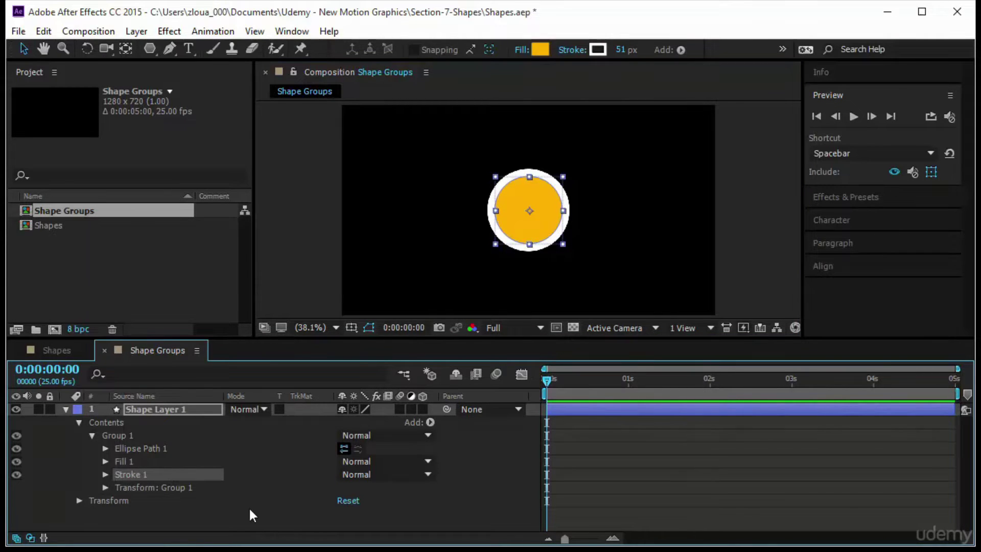
click(141, 437)
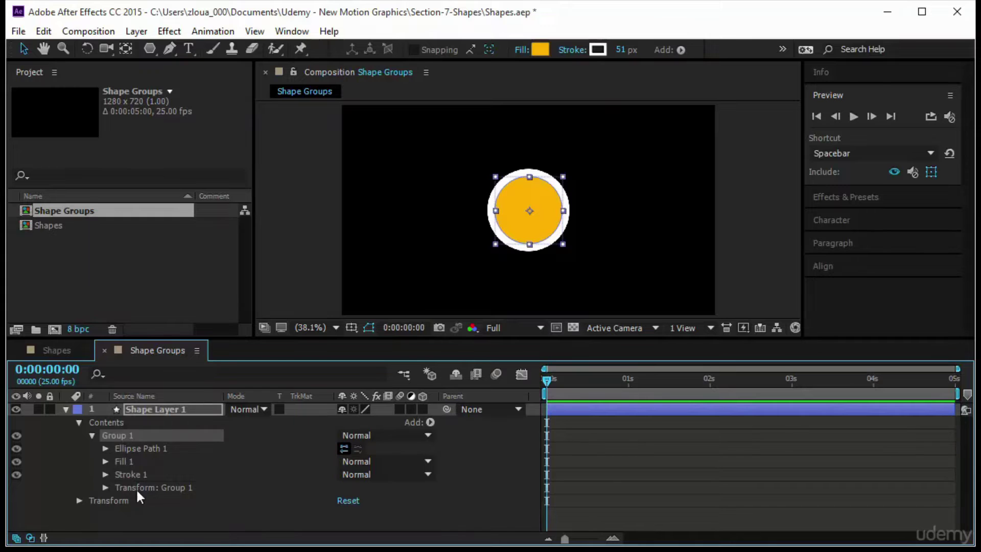
click(149, 448)
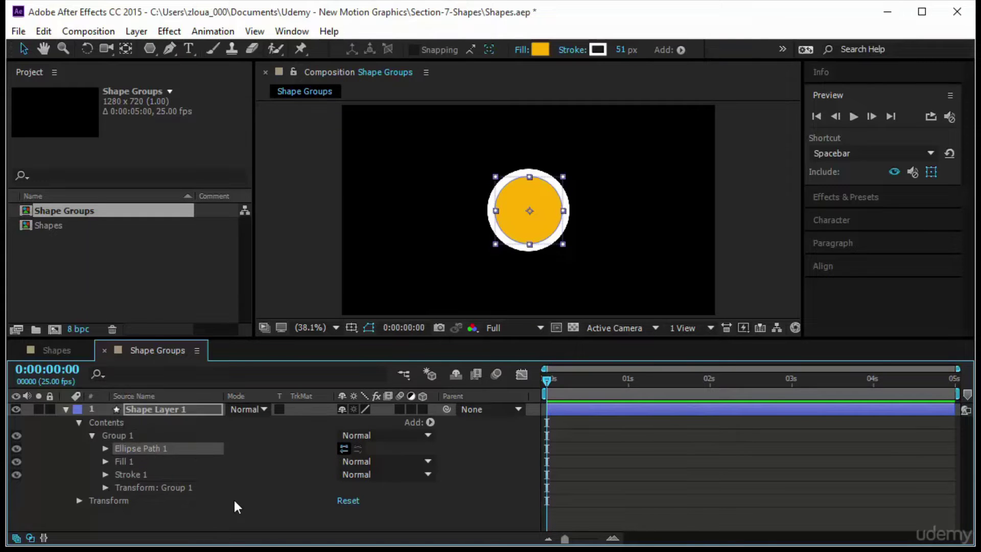
click(523, 100)
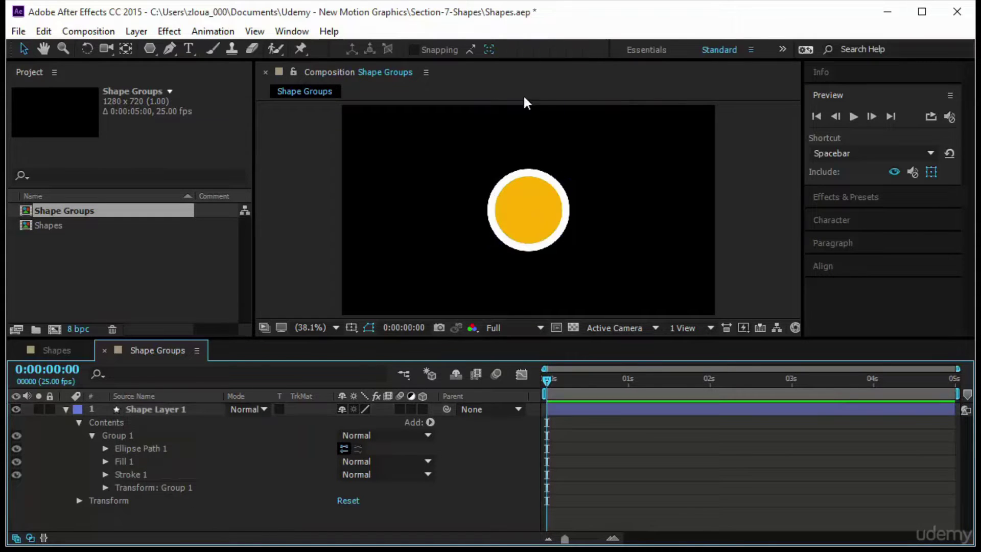
click(157, 473)
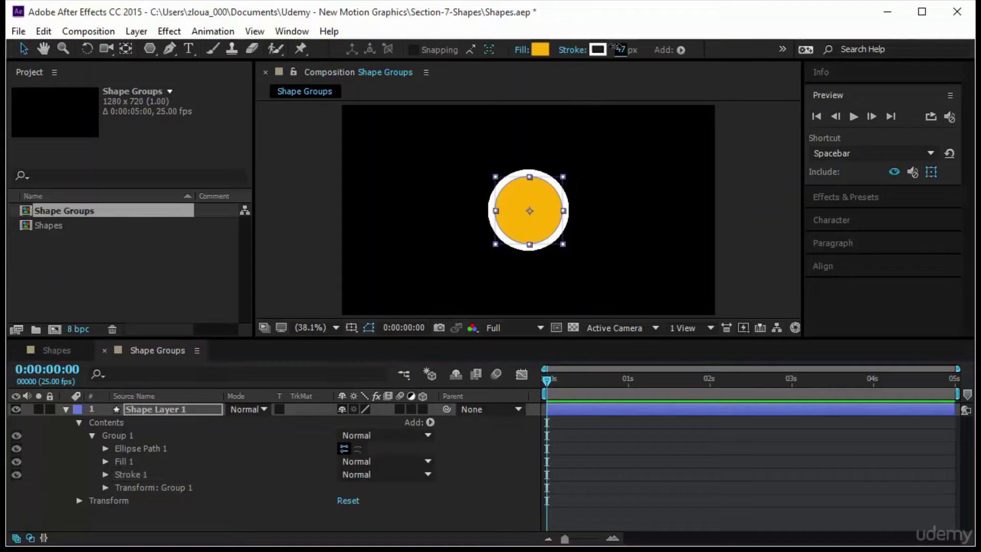
drag(620, 49, 598, 55)
Scrub Ellipse Path 1's size up to 359 × 359, then collapse its properties.
click(105, 440)
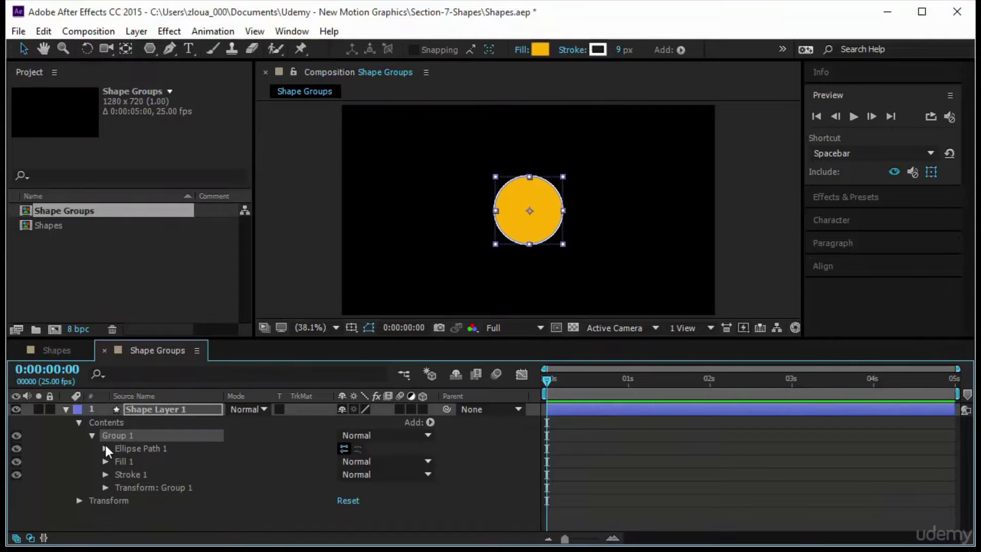
click(105, 447)
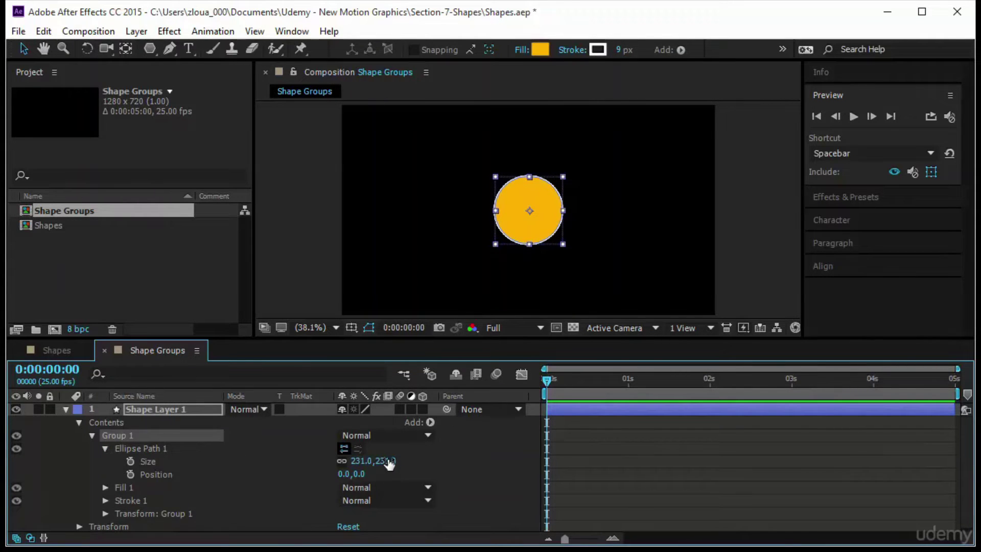
drag(390, 464, 503, 477)
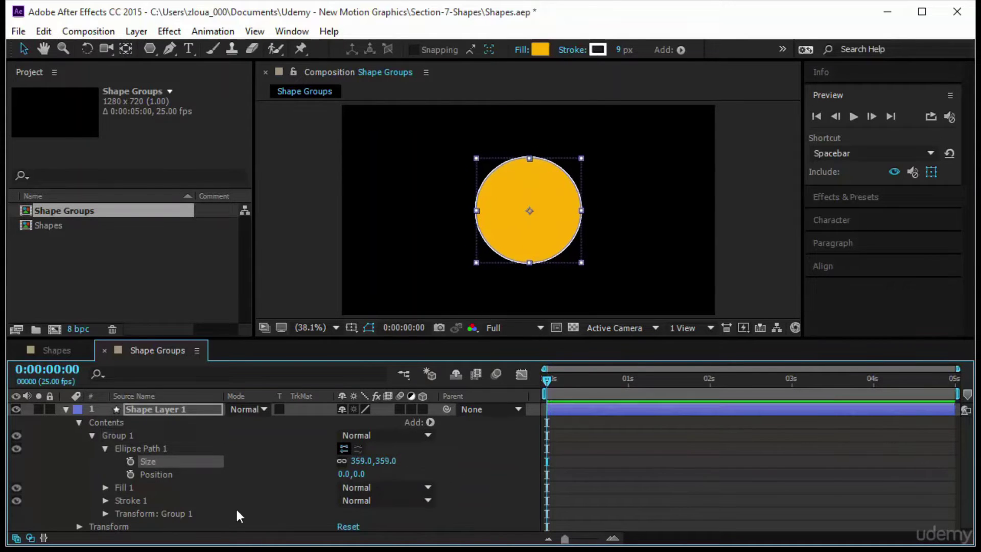
click(235, 507)
click(123, 437)
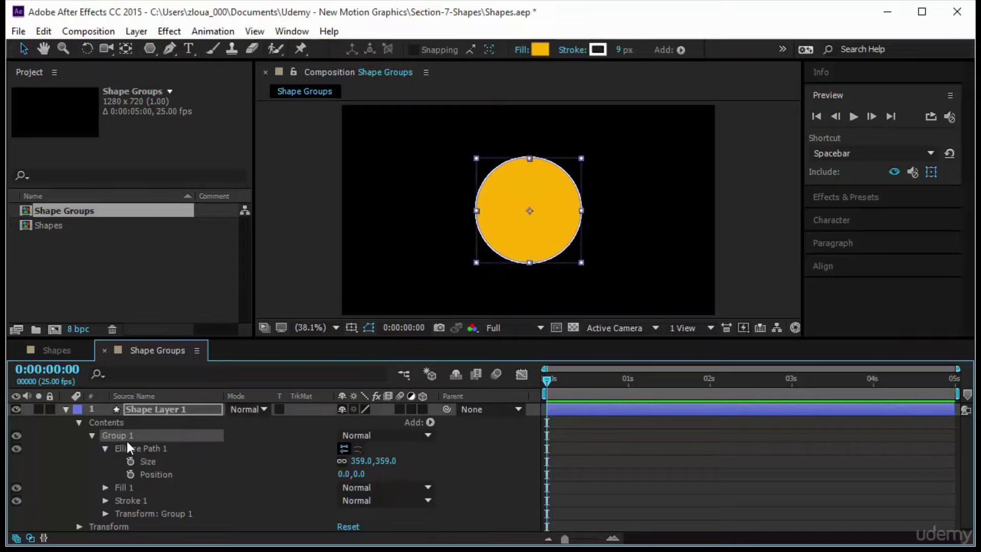
click(154, 456)
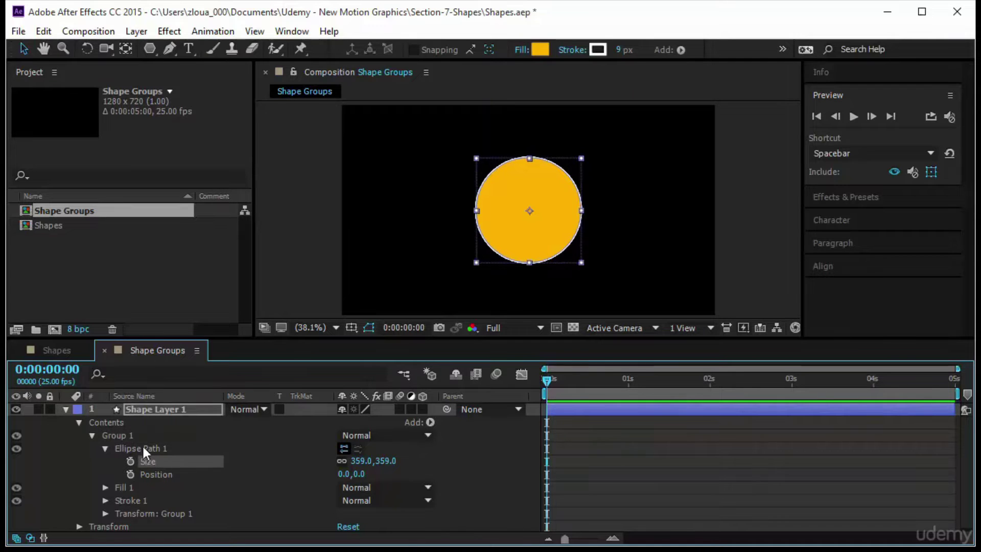
click(105, 449)
click(140, 436)
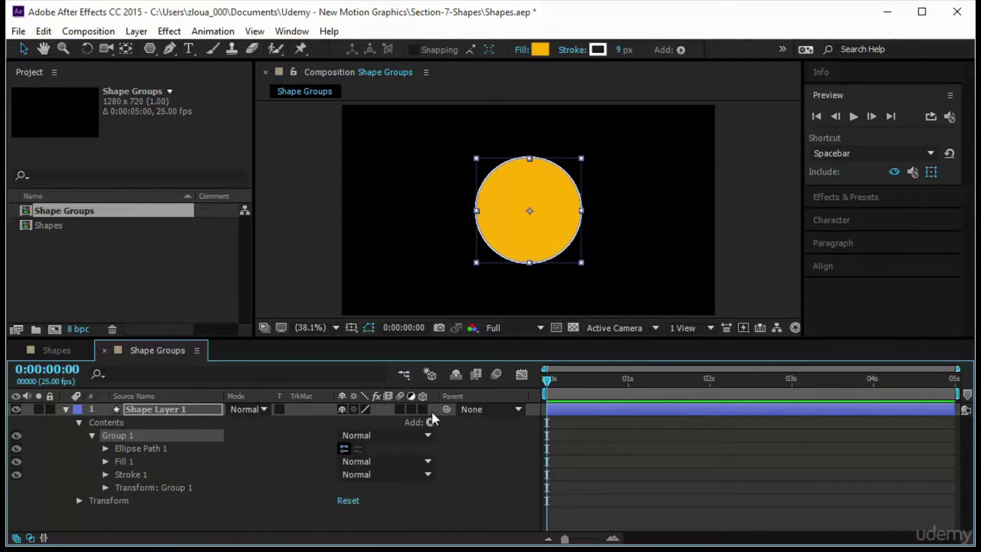
Add Ellipse Path 2 to the head group and place it at -138,-134 as the left ear.
click(429, 421)
click(520, 126)
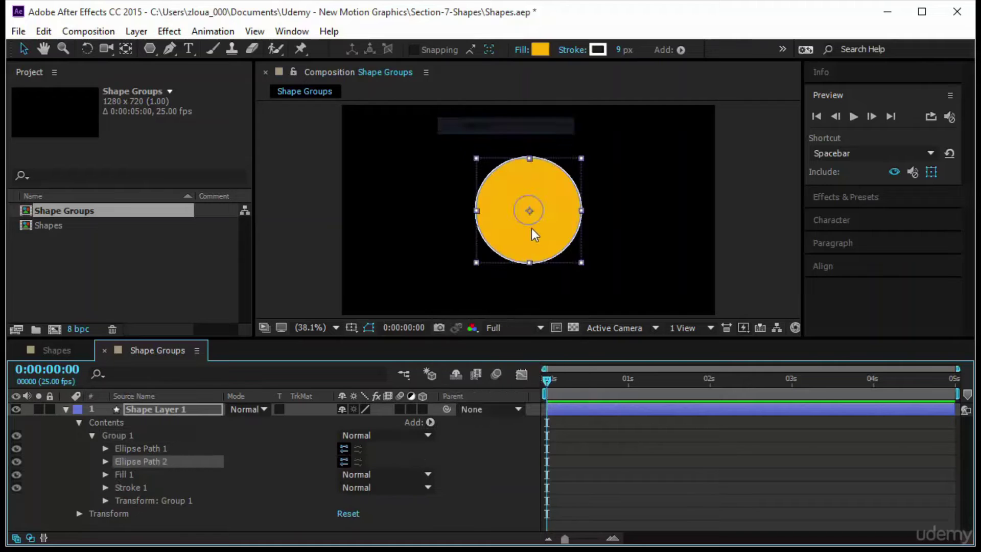
click(106, 462)
click(139, 503)
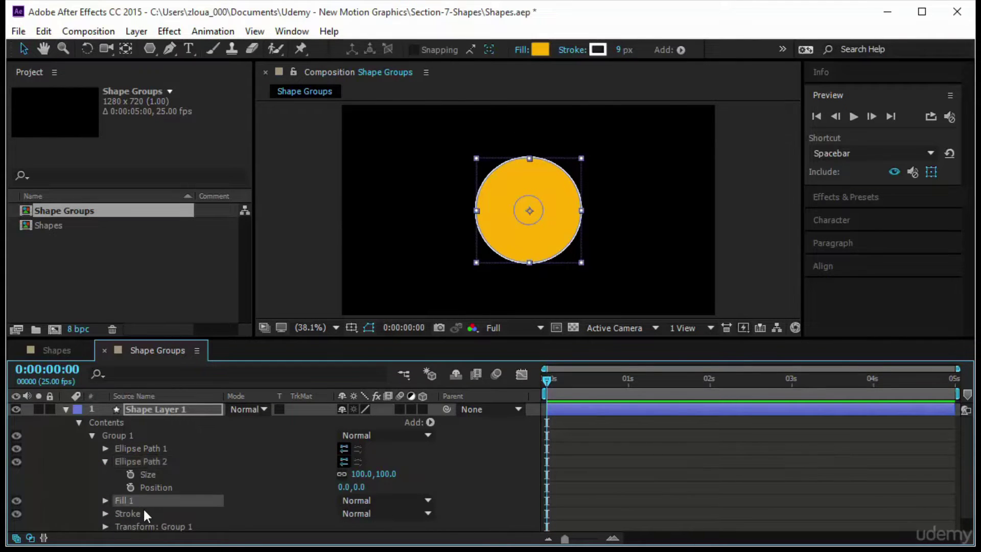
click(144, 512)
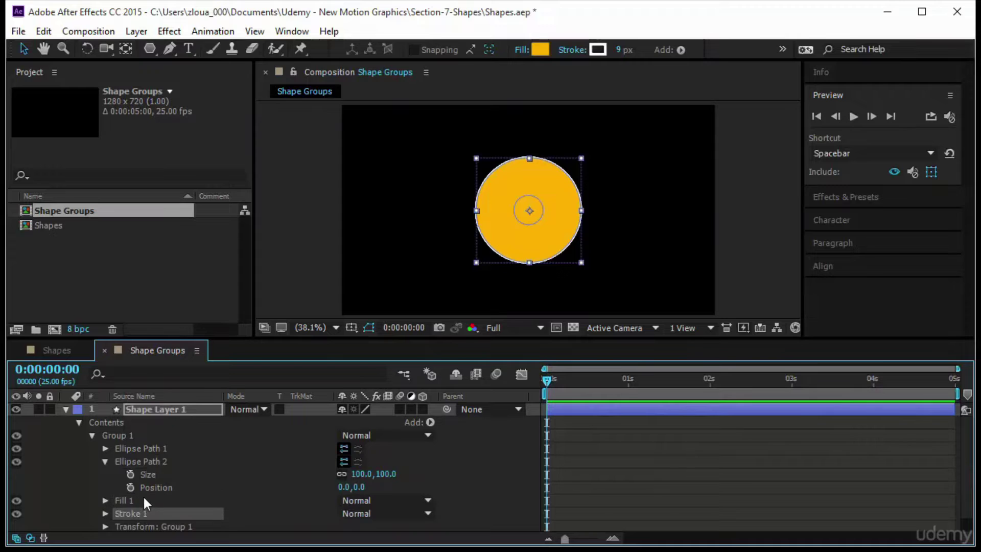
click(104, 462)
click(148, 461)
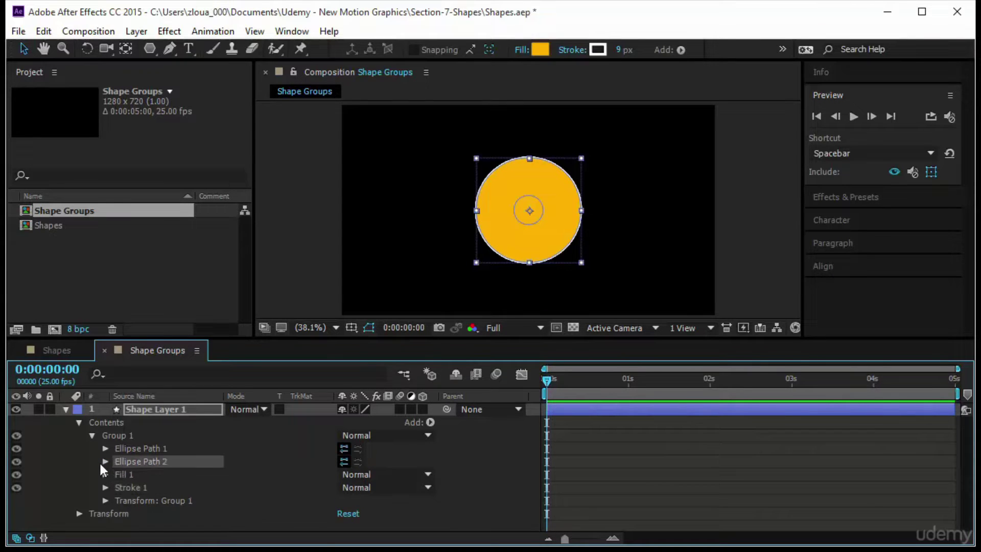
click(105, 462)
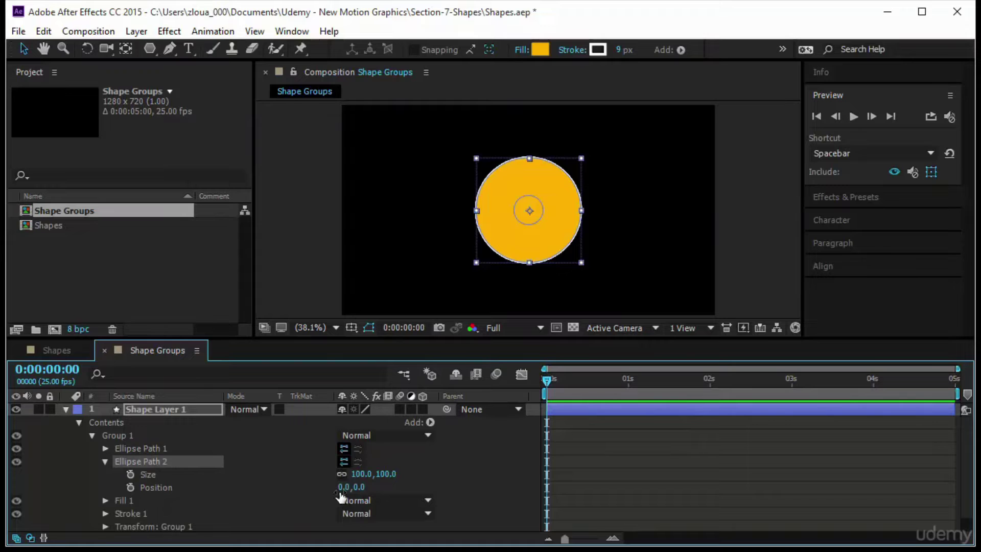
drag(341, 487, 208, 496)
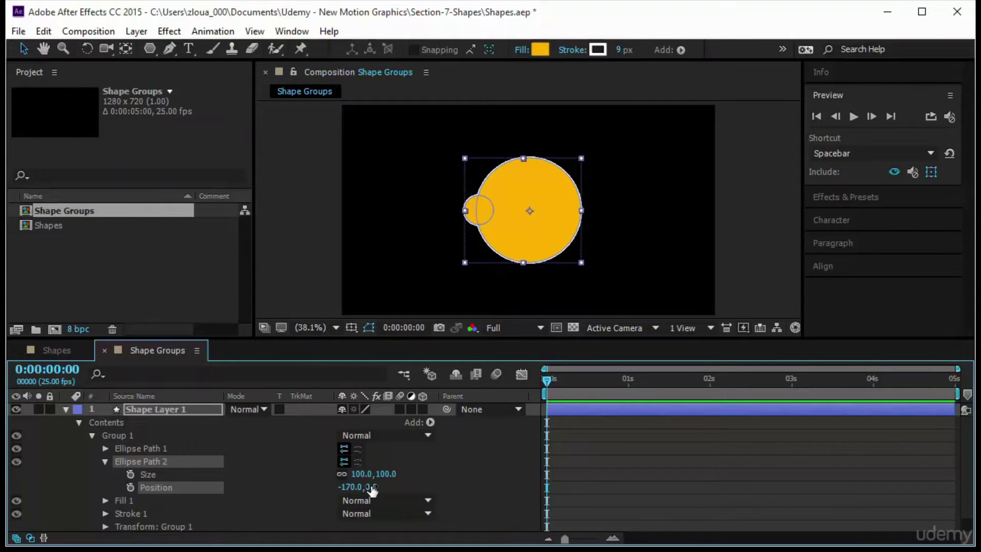
mouse_move(371, 488)
mouse_down()
mouse_move(360, 491)
mouse_move(381, 491)
mouse_move(245, 513)
mouse_move(378, 488)
mouse_up()
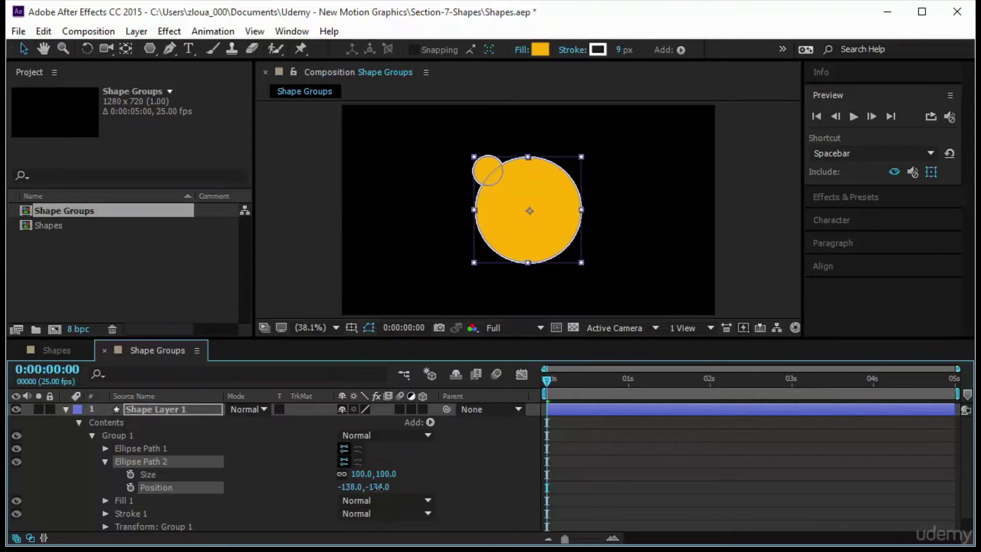
click(105, 461)
Duplicate the ear and move Ellipse Path 3 to 114,-134 as the right ear.
key(ctrl+d)
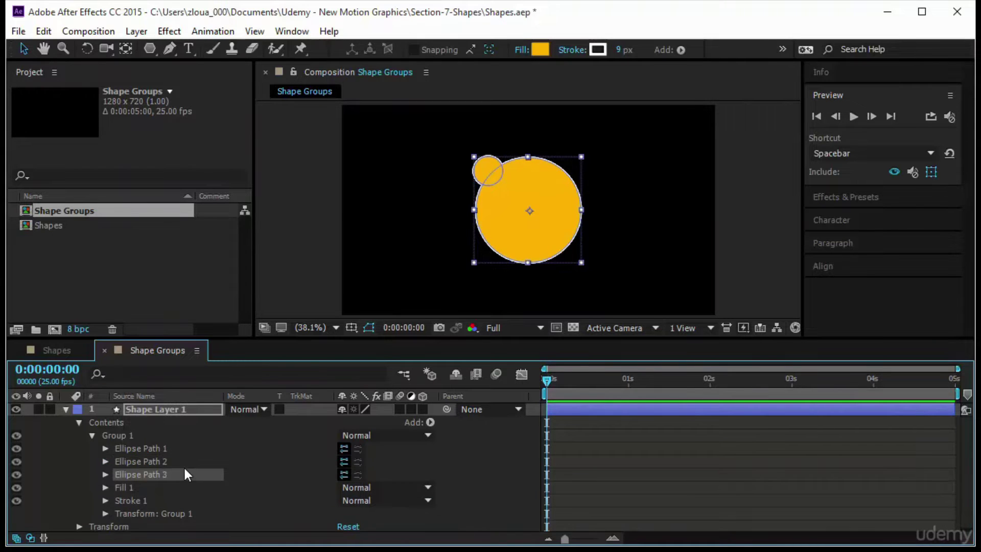
click(106, 474)
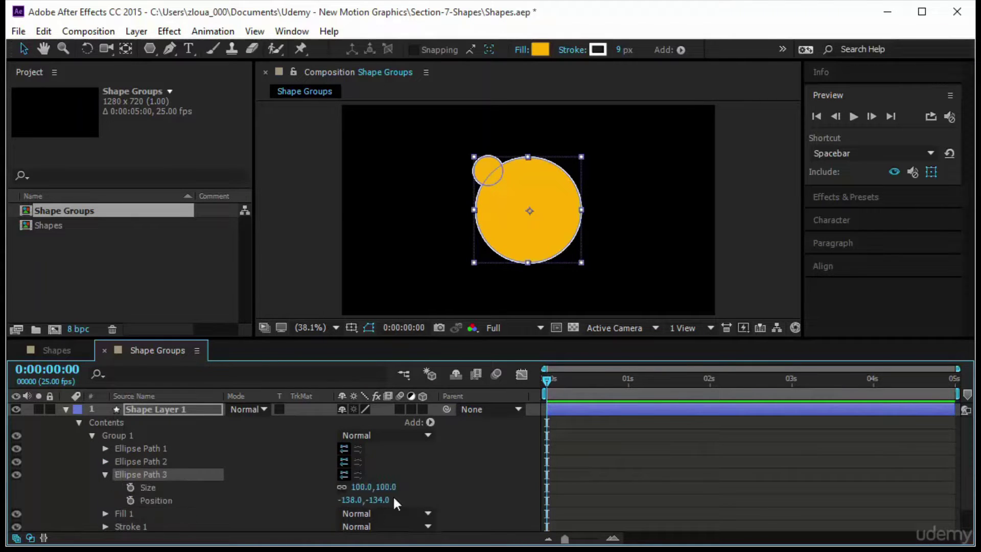
drag(357, 500, 557, 507)
click(182, 443)
click(104, 474)
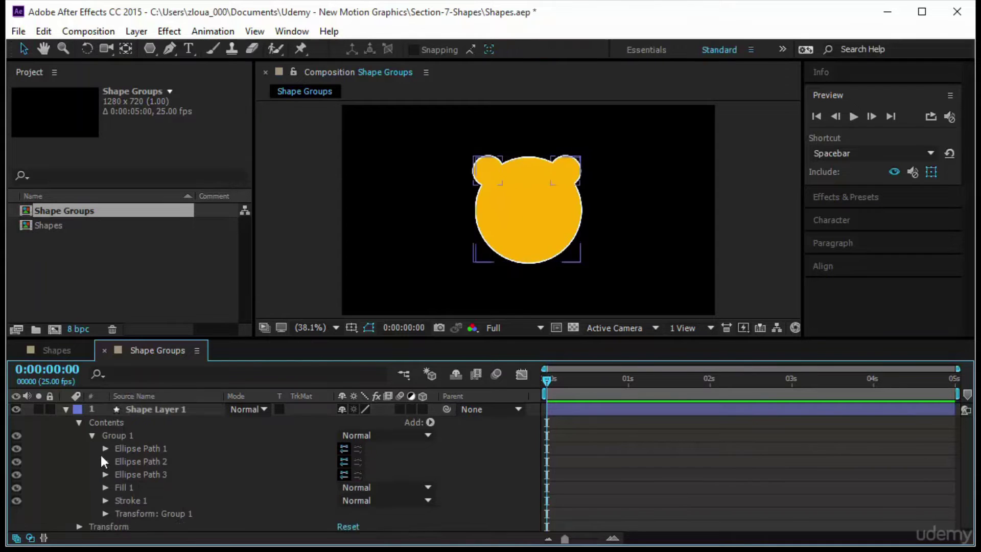
Move Fill 1 below Stroke 1, then back above it.
click(142, 487)
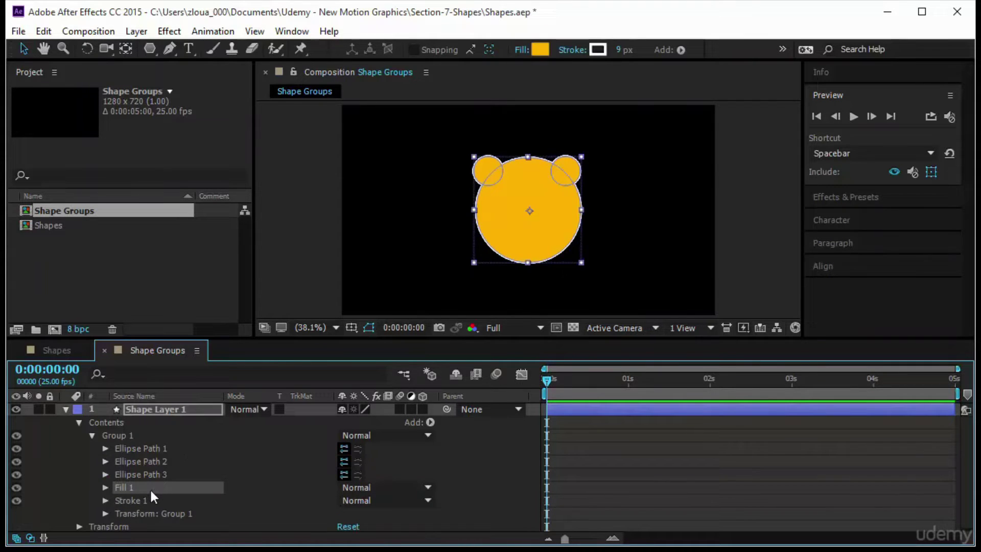
click(599, 478)
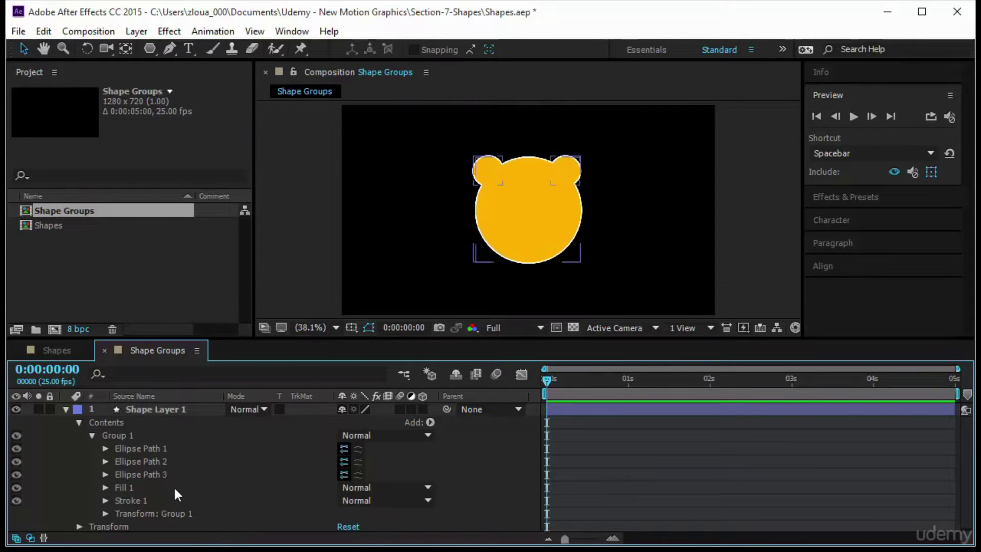
drag(146, 487, 149, 502)
click(569, 446)
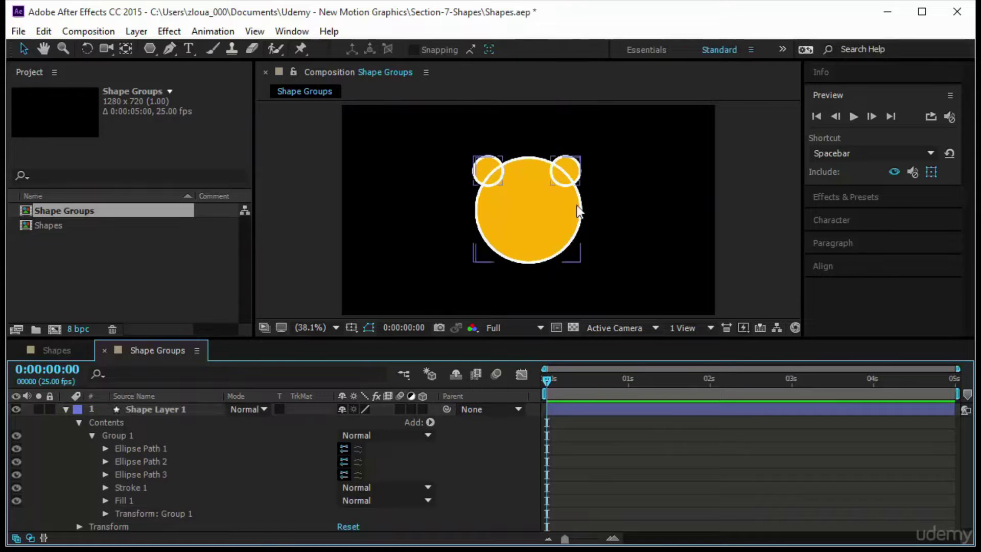
drag(146, 501, 143, 483)
click(677, 504)
Add Rectangle Path 1 to Group 1 and expand its Size, Position and Roundness.
click(332, 435)
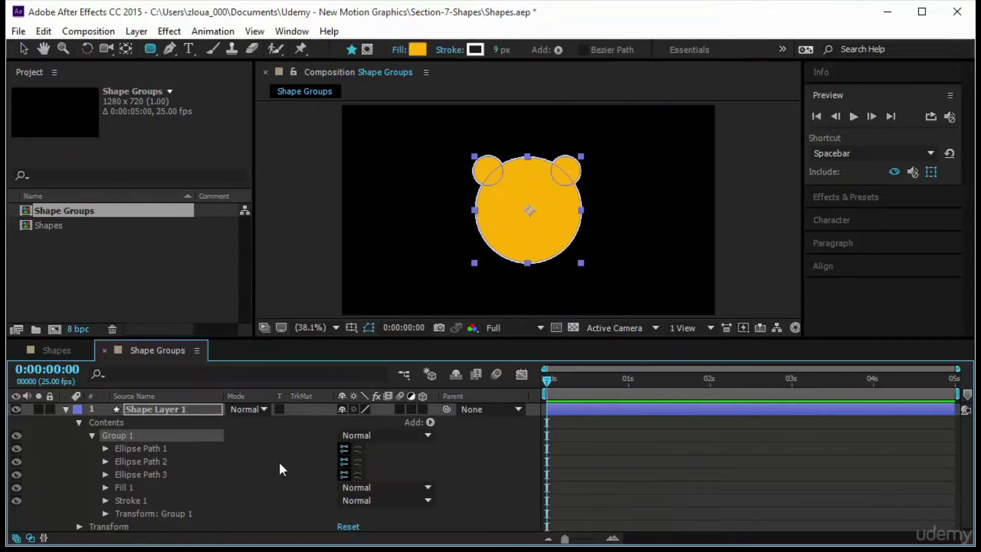
click(430, 423)
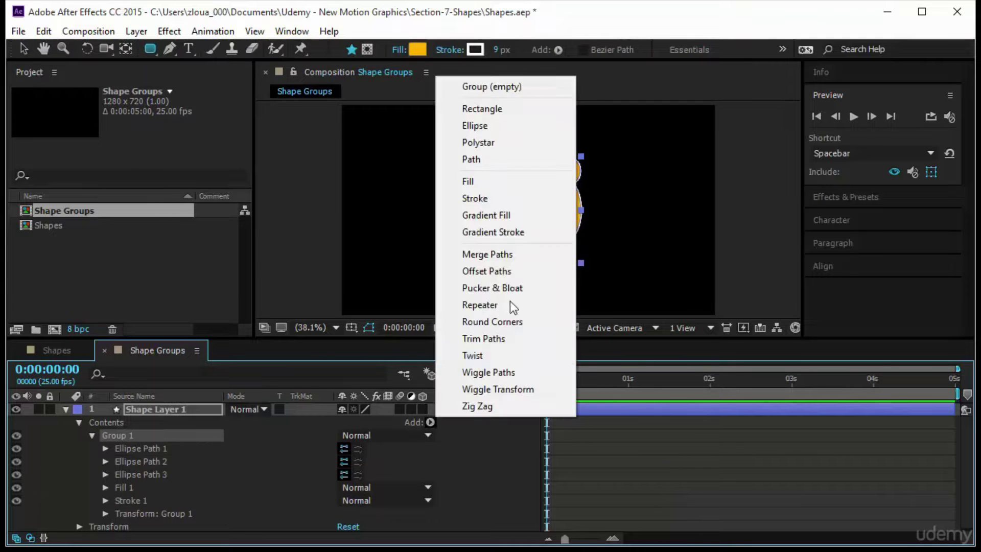
click(514, 109)
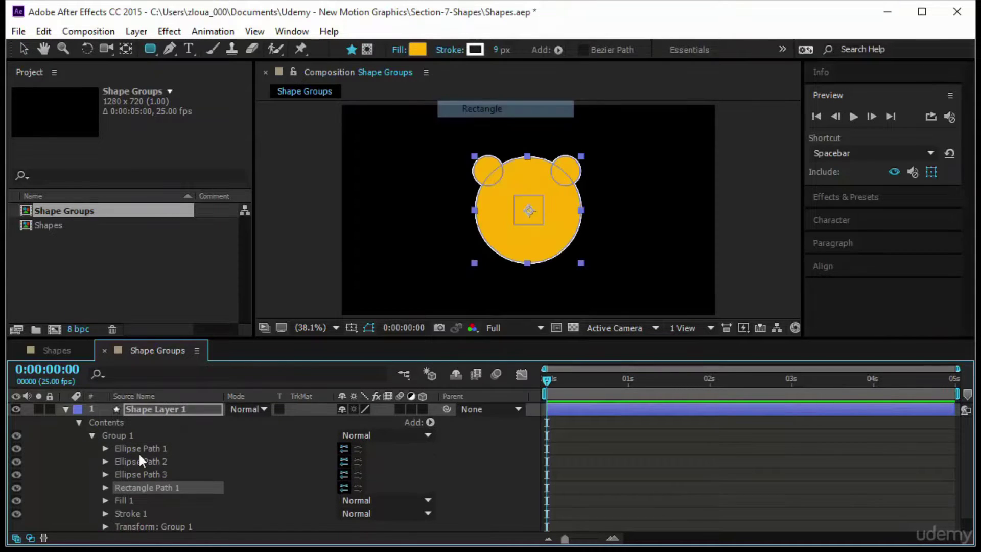
click(106, 488)
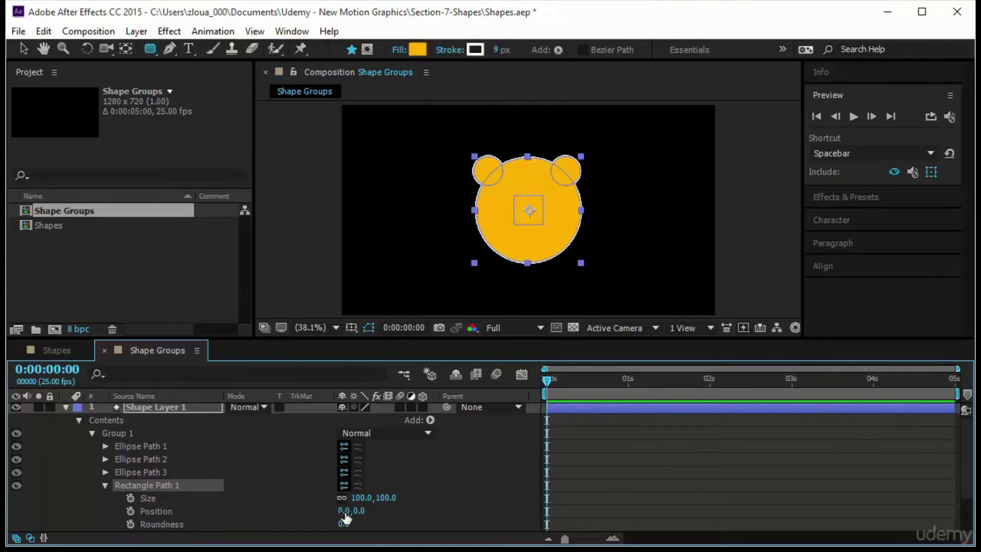
Unlink Rectangle Path 1's size and make it 66×42 with roundness 33.
drag(342, 511, 308, 511)
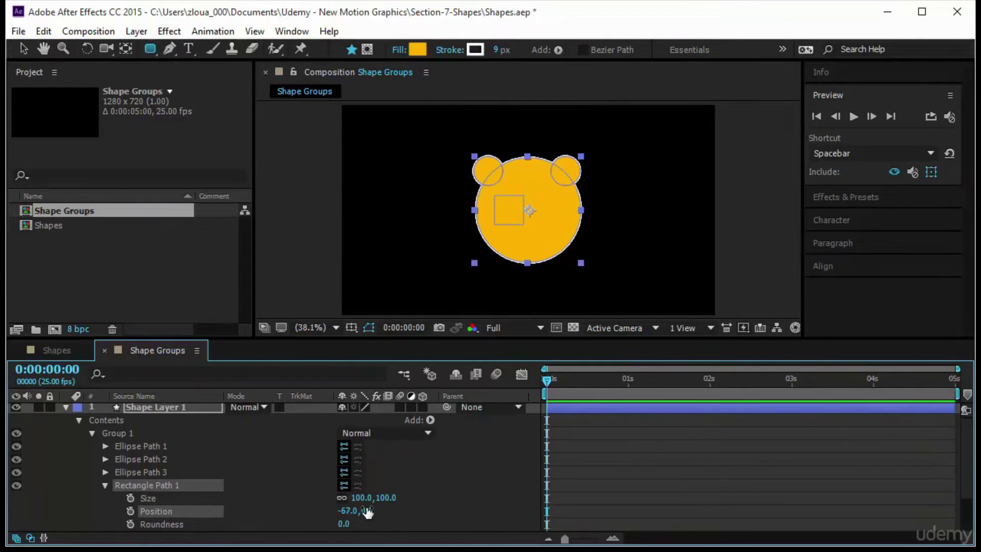
drag(368, 511, 245, 544)
drag(360, 498, 328, 509)
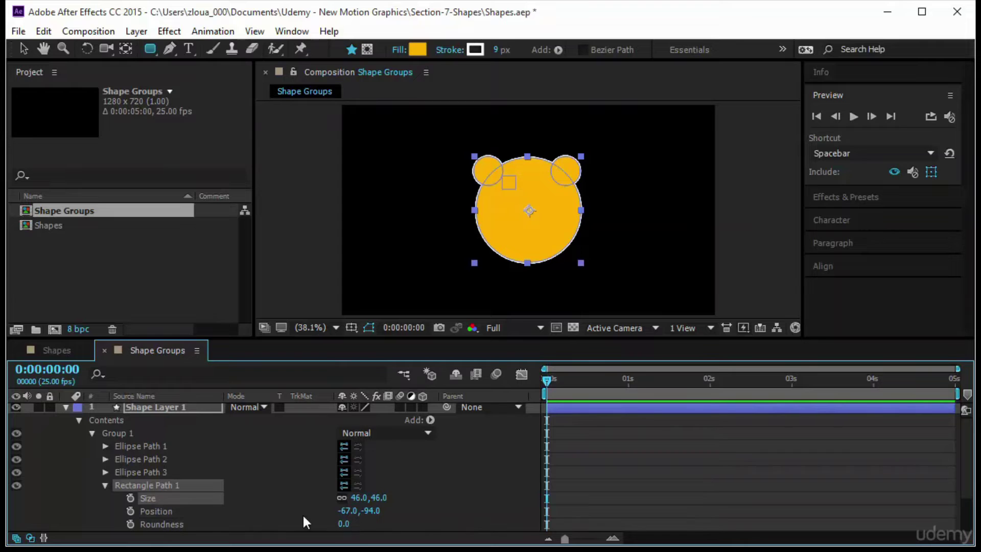
click(342, 498)
mouse_move(383, 499)
mouse_down()
mouse_move(334, 503)
mouse_move(373, 503)
mouse_up()
scroll(266, 508, down, 2)
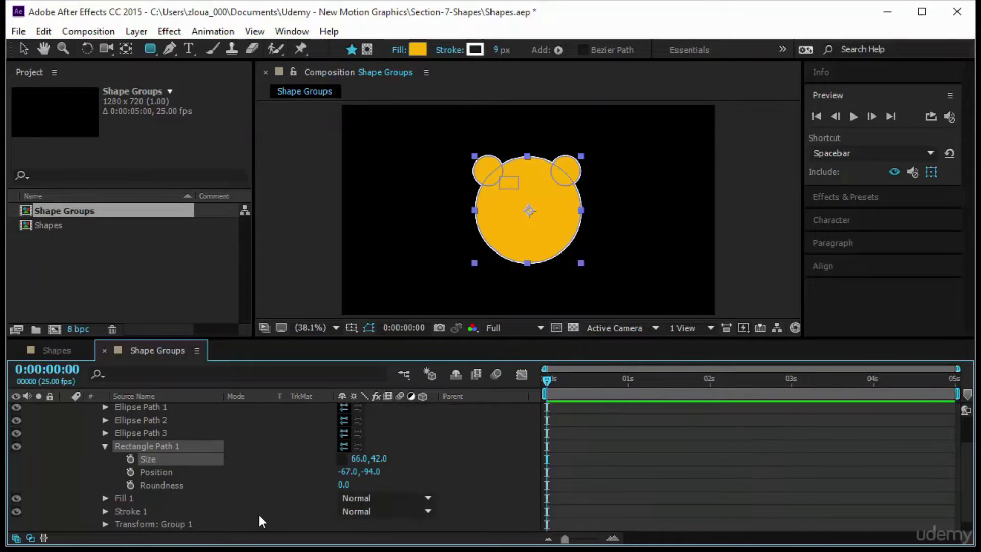
drag(344, 484, 371, 485)
click(104, 446)
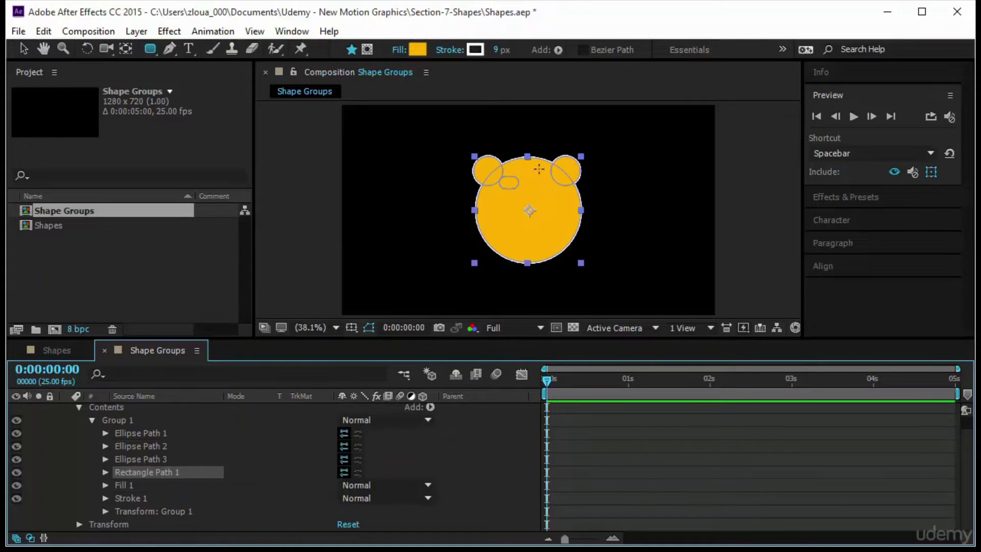
Move Rectangle Path 1 above Ellipse Paths 1–3 in Group 1.
click(146, 434)
click(152, 443)
click(162, 464)
drag(180, 471, 178, 430)
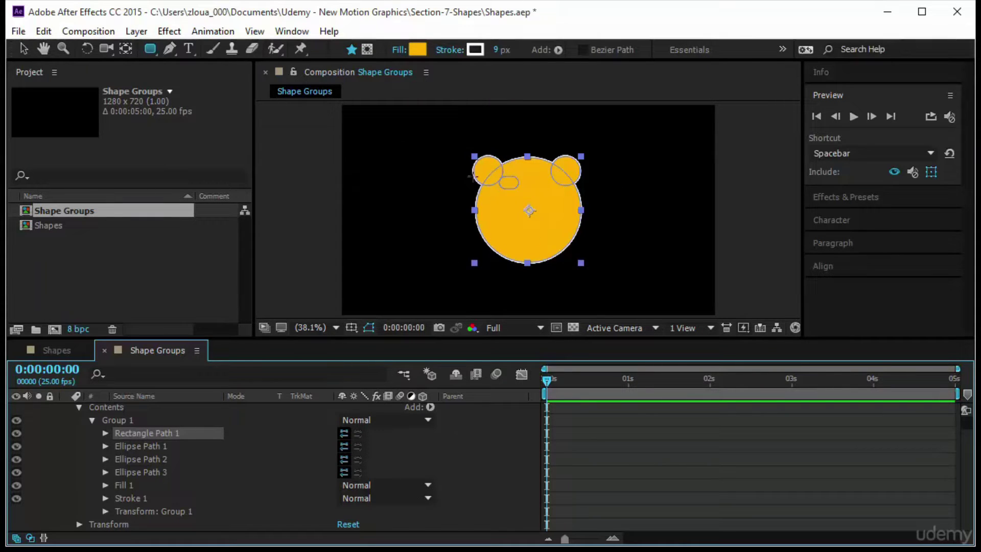
Add red Fill 2 directly below Rectangle Path 1 so only the eye turns red.
click(685, 496)
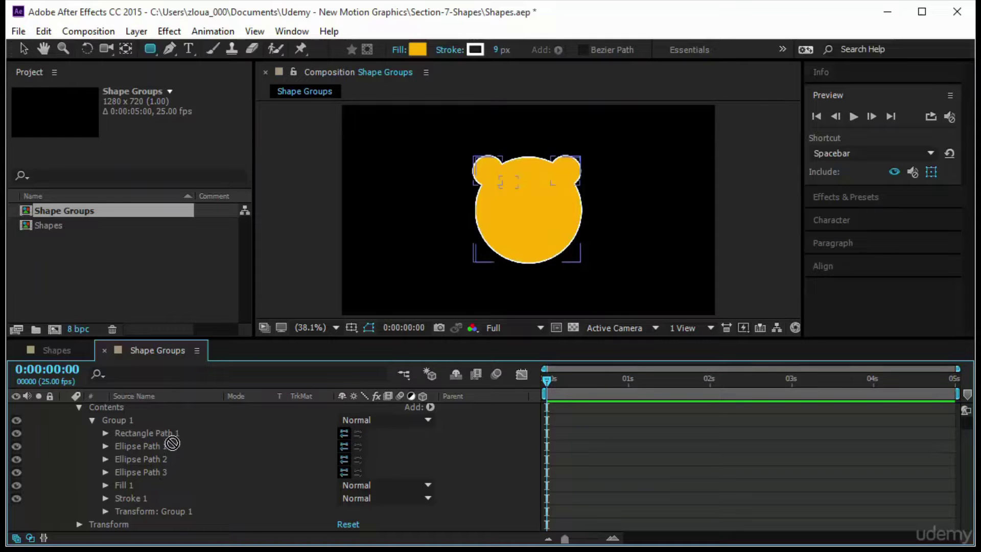
drag(172, 443, 174, 437)
click(243, 434)
click(432, 407)
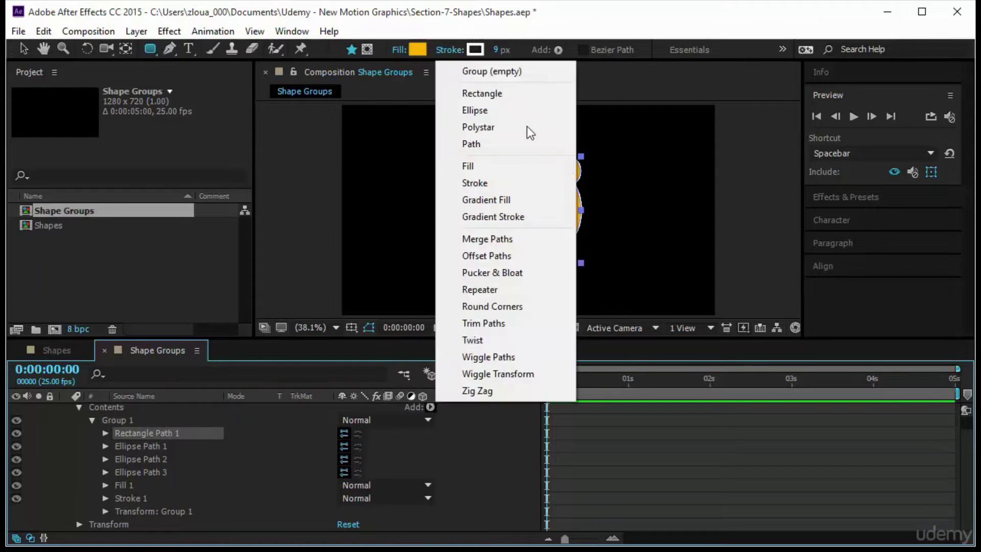
click(515, 177)
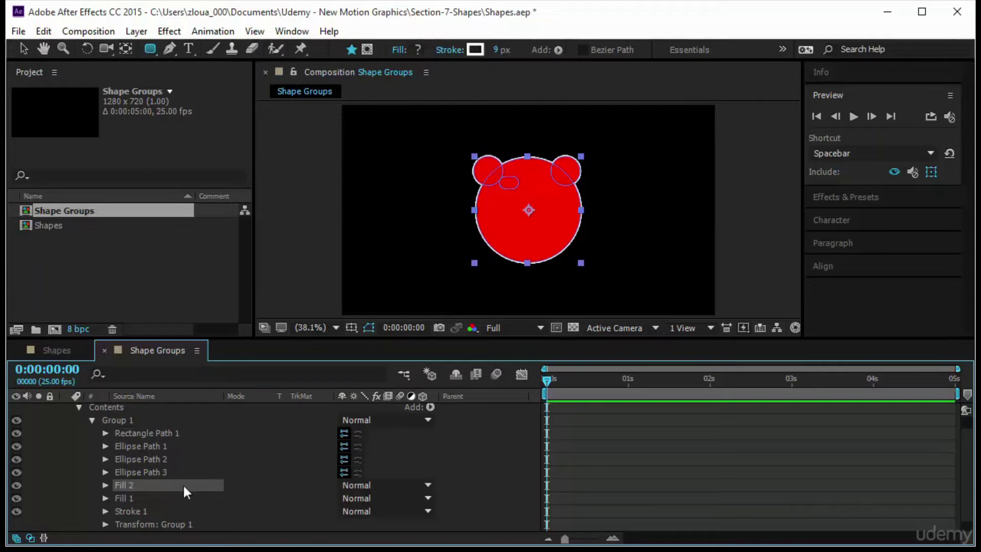
drag(179, 484, 182, 442)
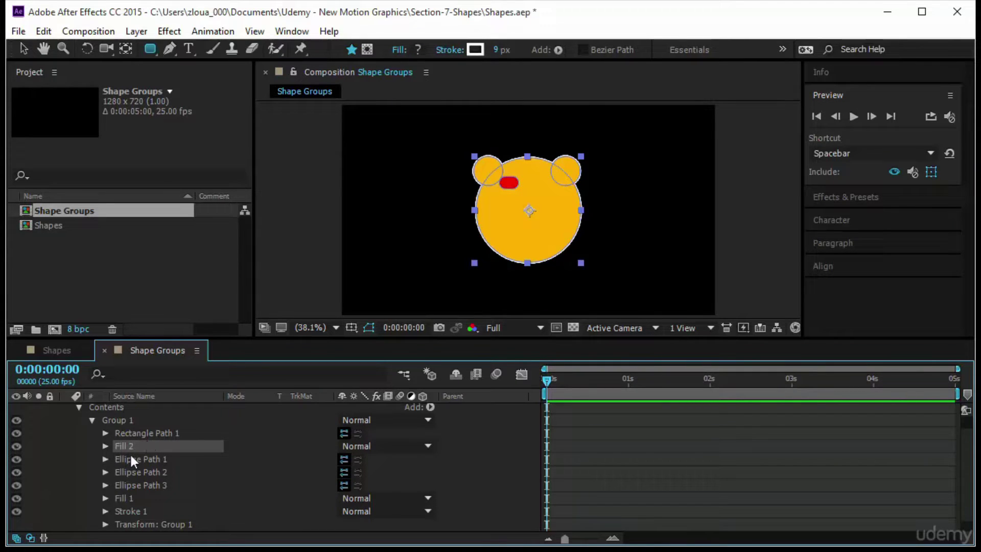
click(106, 447)
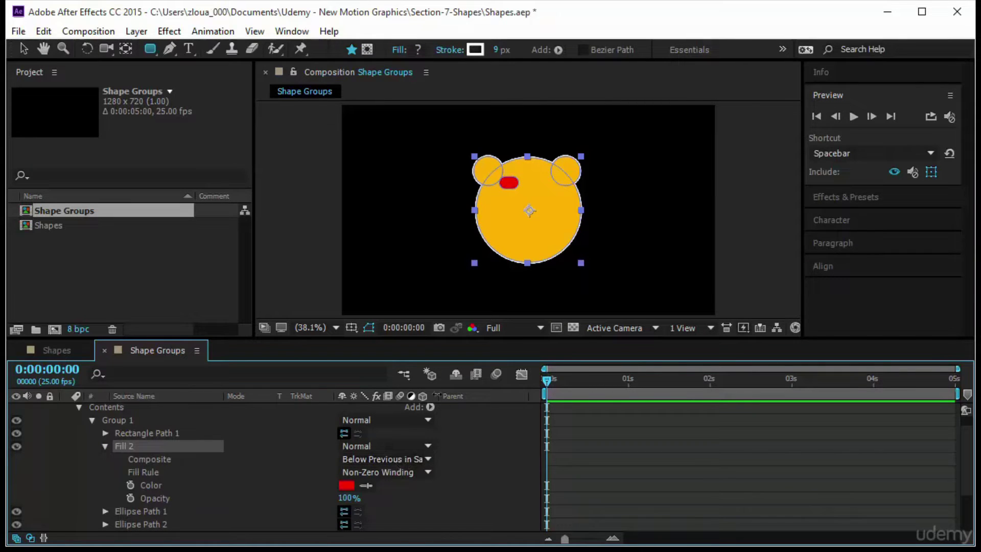
drag(441, 394, 521, 395)
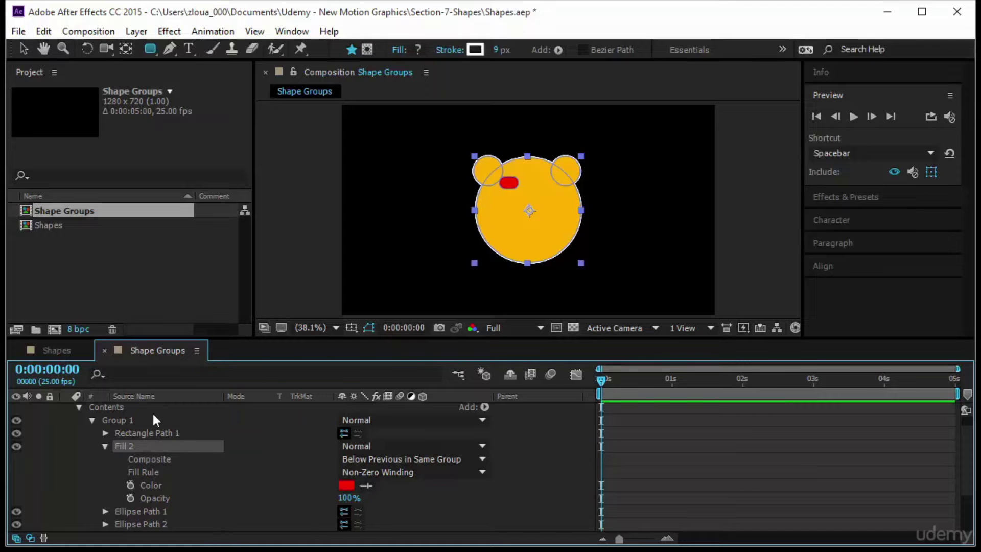
click(104, 446)
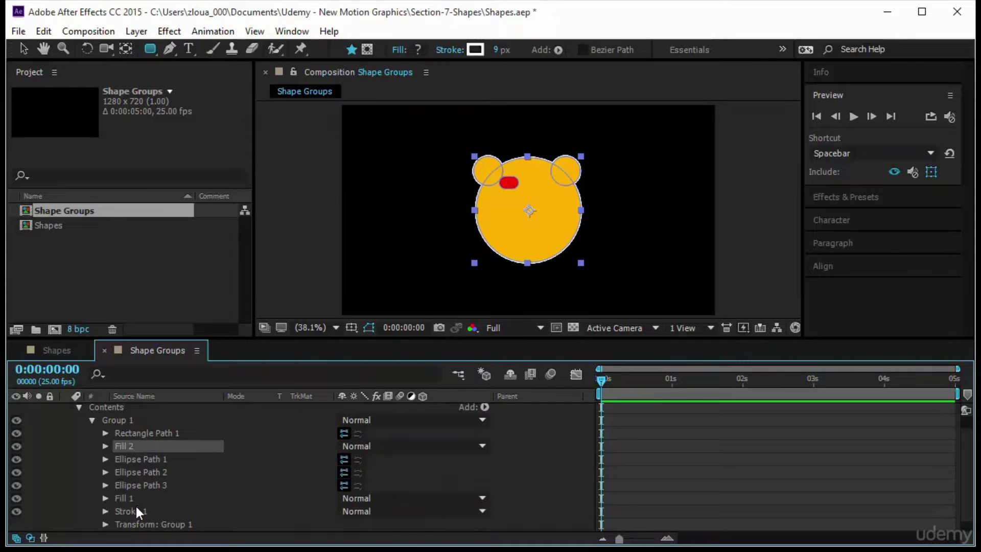
Expand Fill 1's properties to review them, then fold them away.
click(110, 496)
click(105, 498)
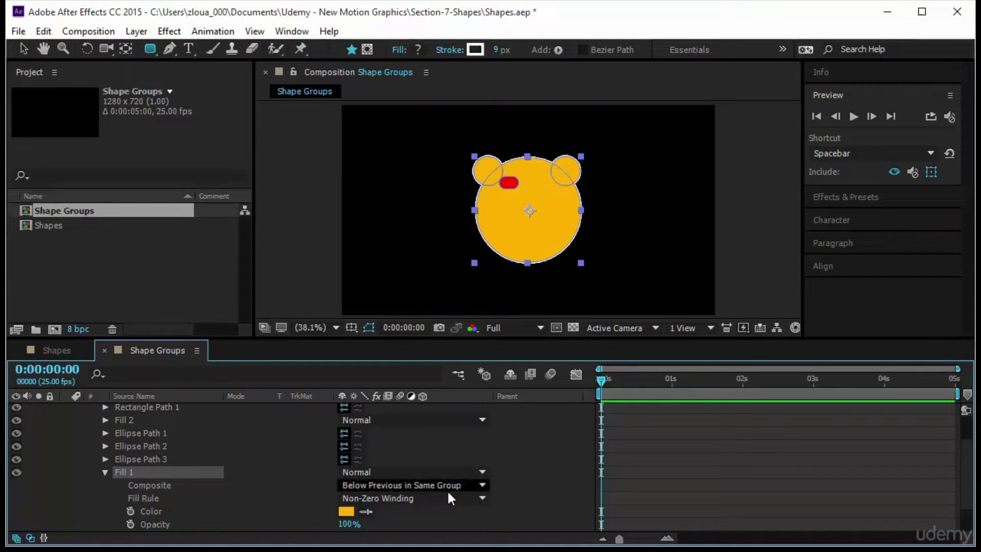
click(104, 472)
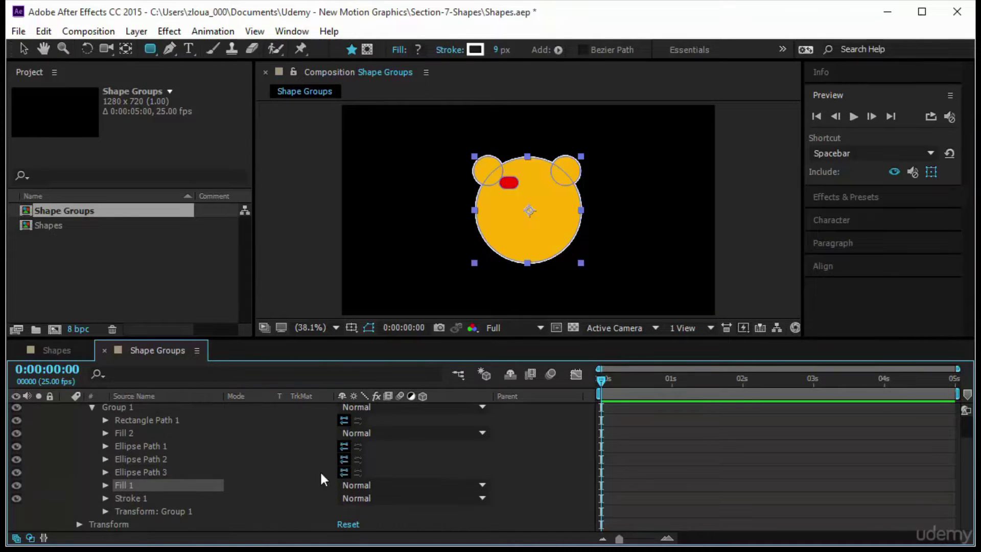
Duplicate the eye as Rectangle Path 2 and place it at 61,-94.
click(170, 423)
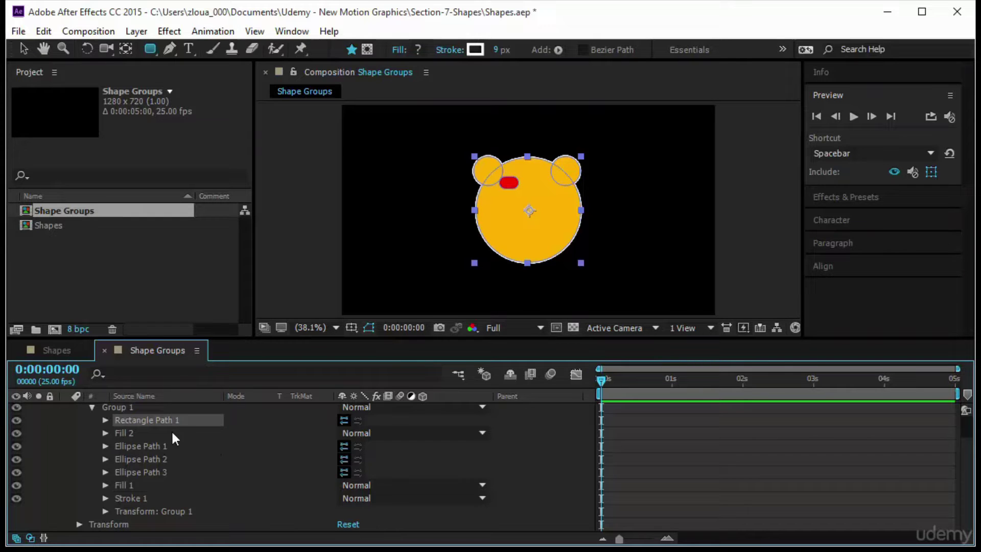
key(ctrl+d)
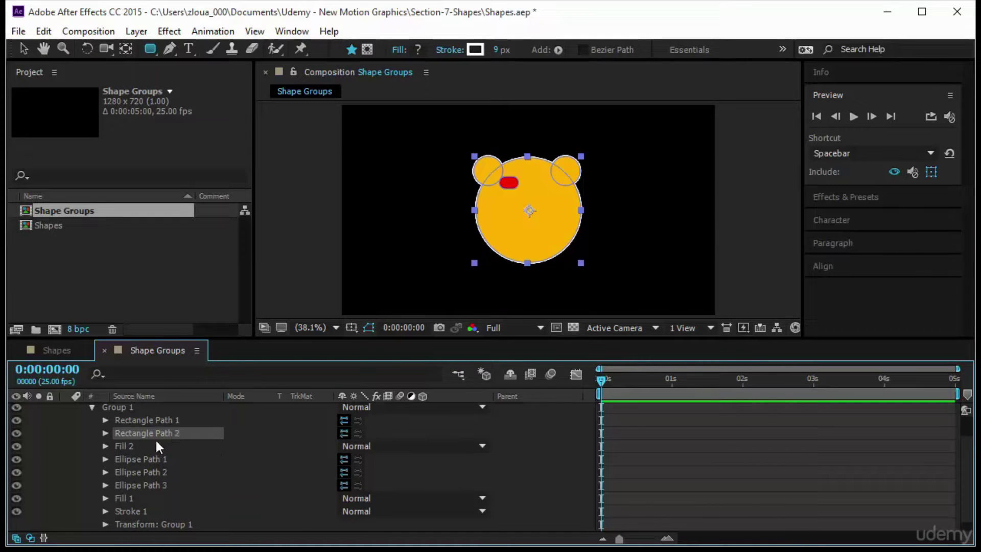
click(105, 433)
drag(388, 459, 420, 459)
drag(344, 463, 403, 460)
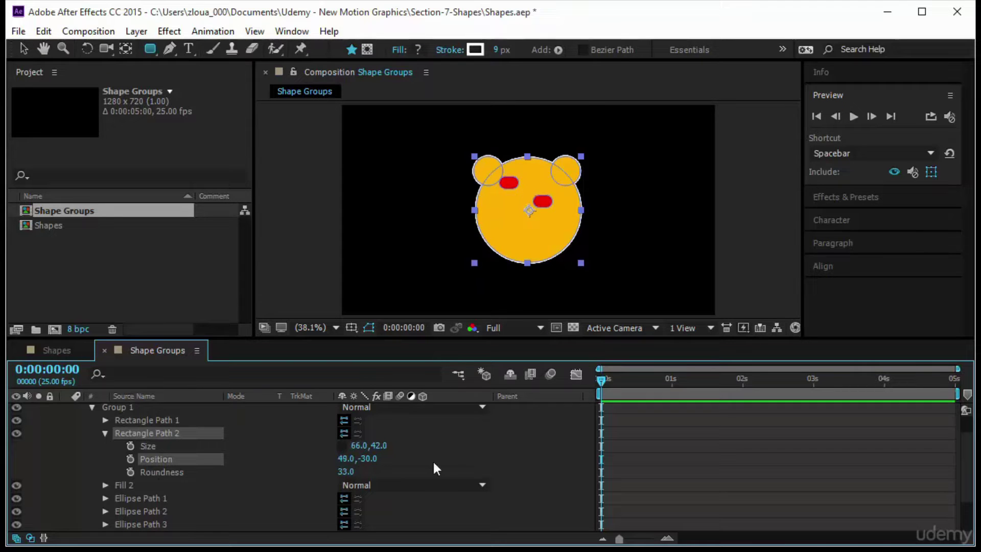
key(ctrl+z)
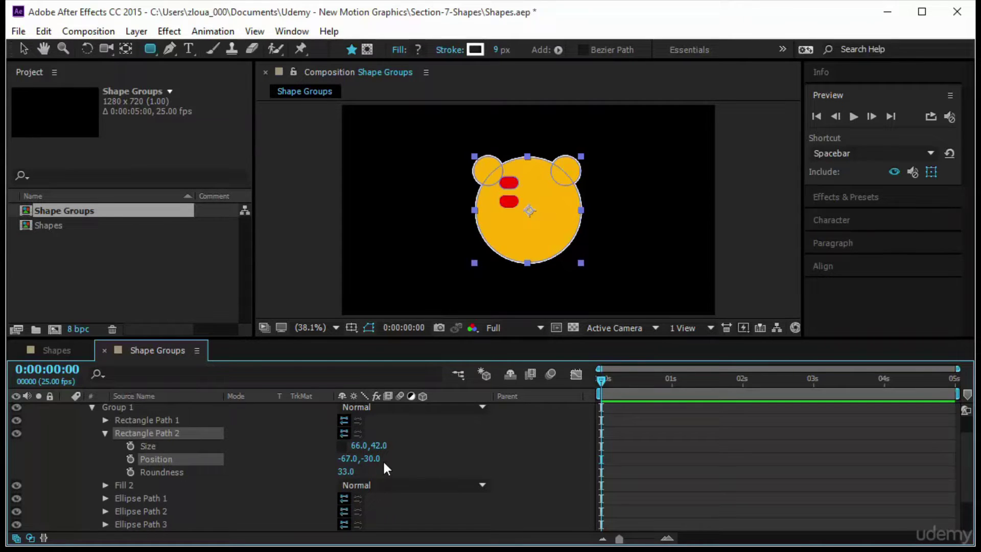
key(ctrl+z)
drag(344, 459, 454, 466)
key(u)
key(u)
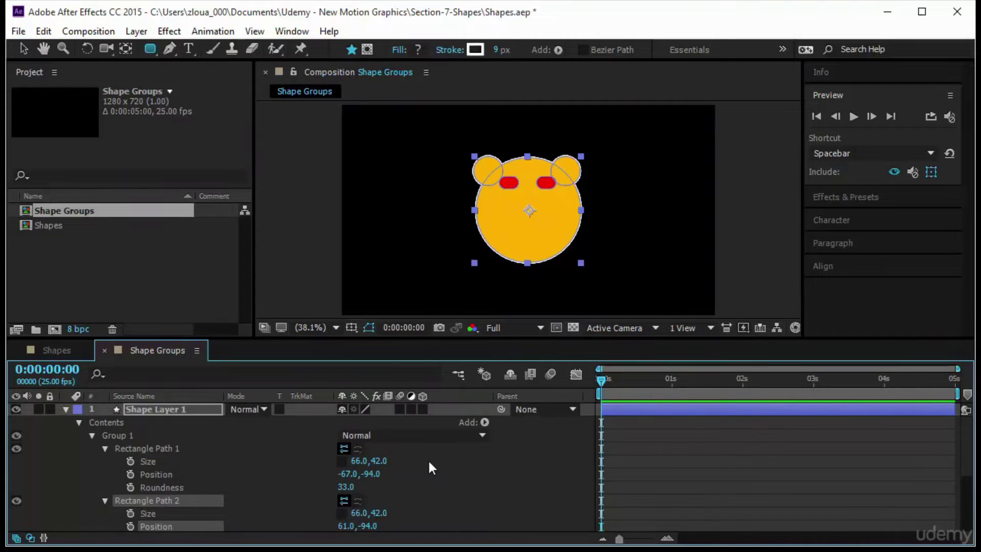
Add Ellipse Path 4 at the top of Group 1 as a 100×55 mouth at 0,83.
click(155, 440)
click(484, 422)
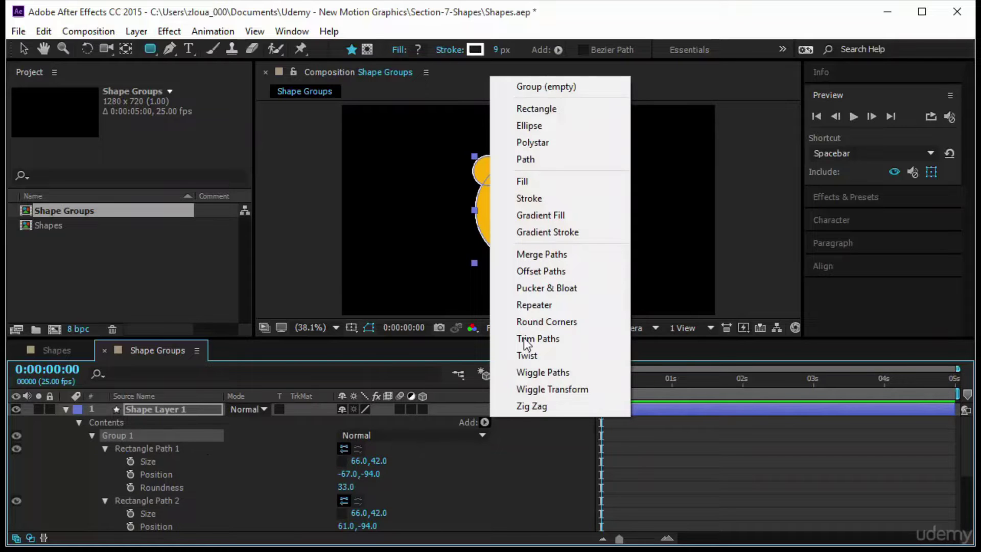
click(555, 128)
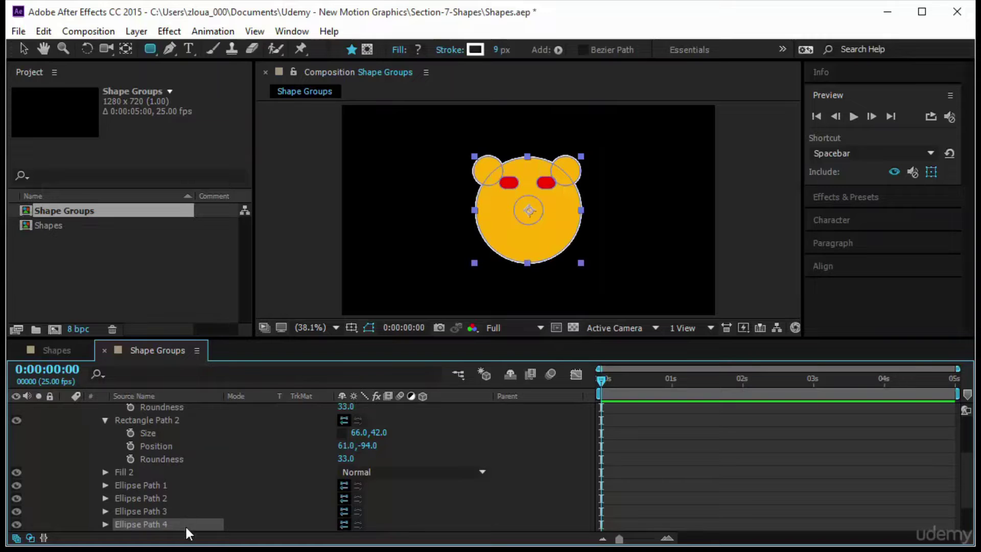
drag(185, 526, 186, 447)
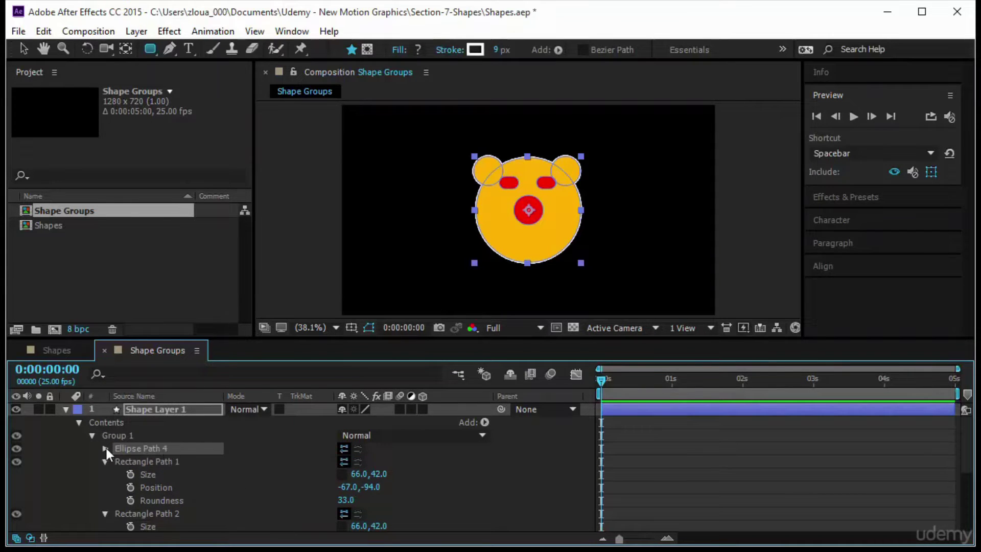
click(106, 449)
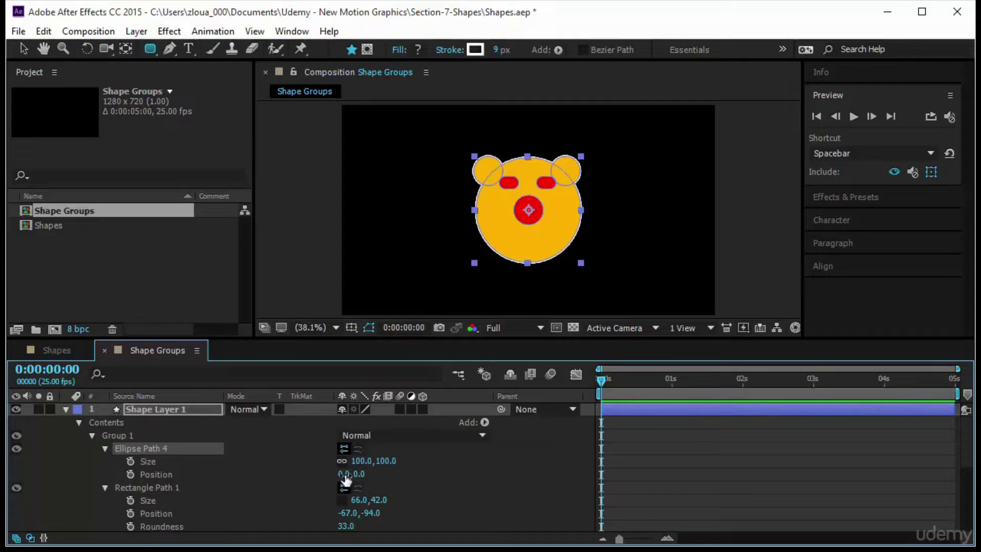
drag(346, 476, 404, 480)
click(228, 461)
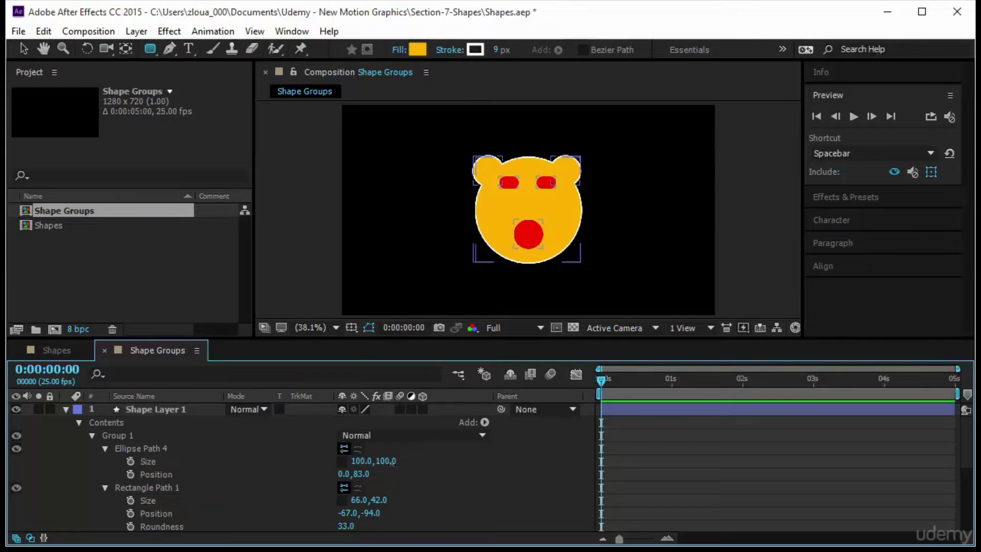
drag(387, 463, 362, 467)
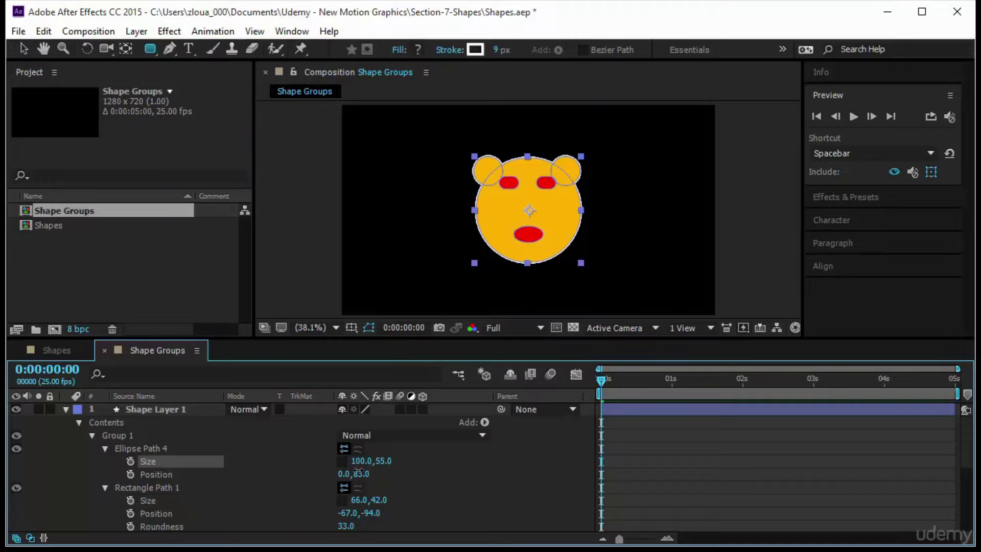
click(641, 487)
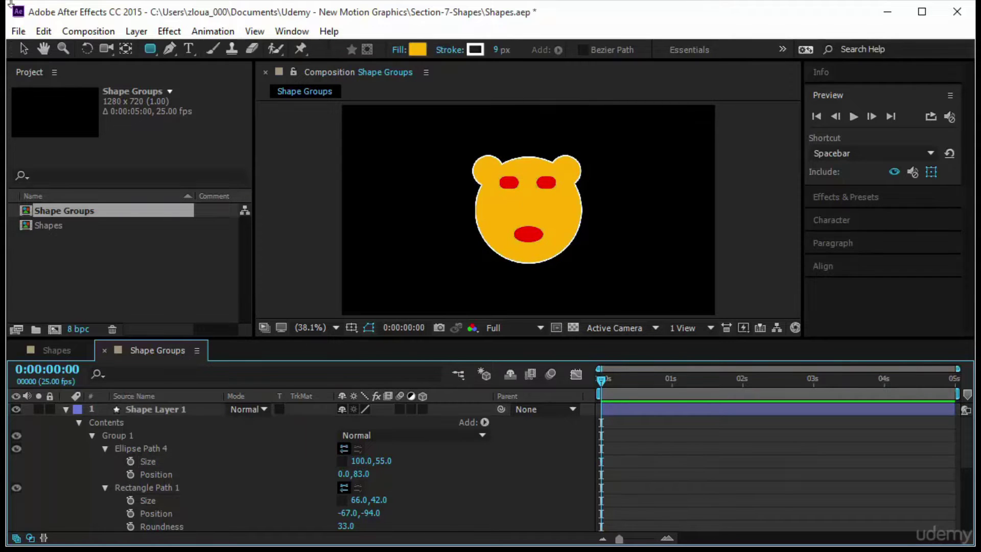
click(23, 48)
click(487, 208)
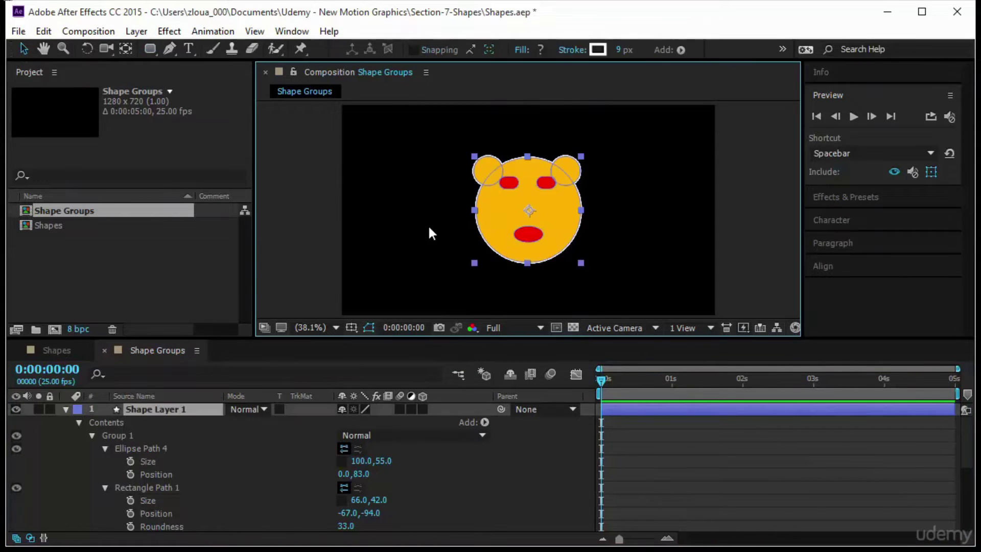
Keyframe Ellipse Path 4's Position at 0, 1 and 2 s so the mouth moves vertically.
click(376, 292)
click(132, 448)
click(105, 449)
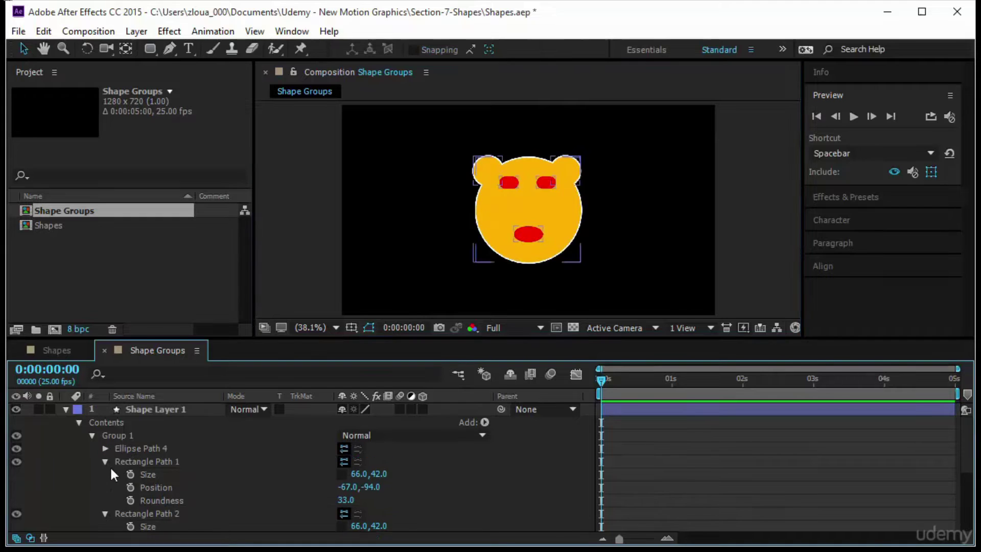
click(105, 461)
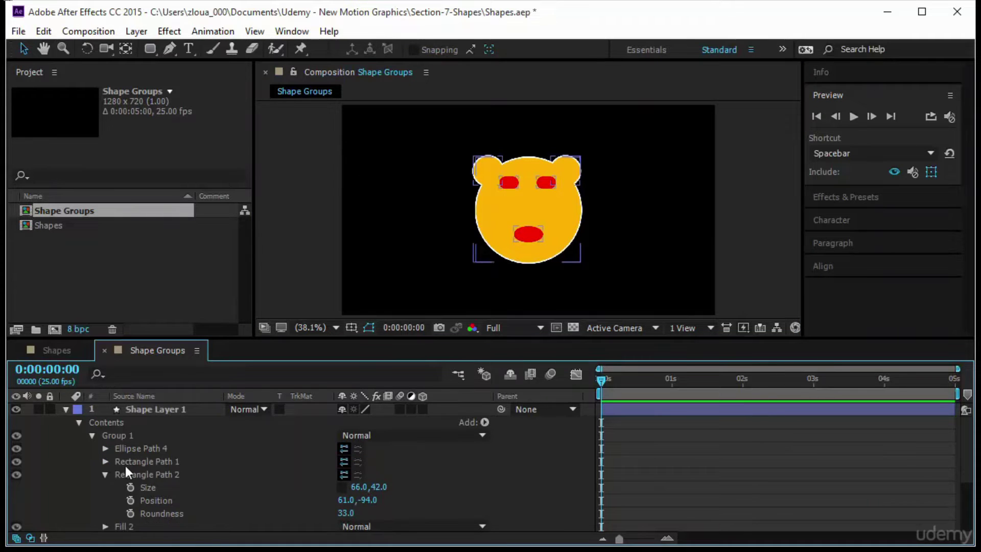
click(105, 449)
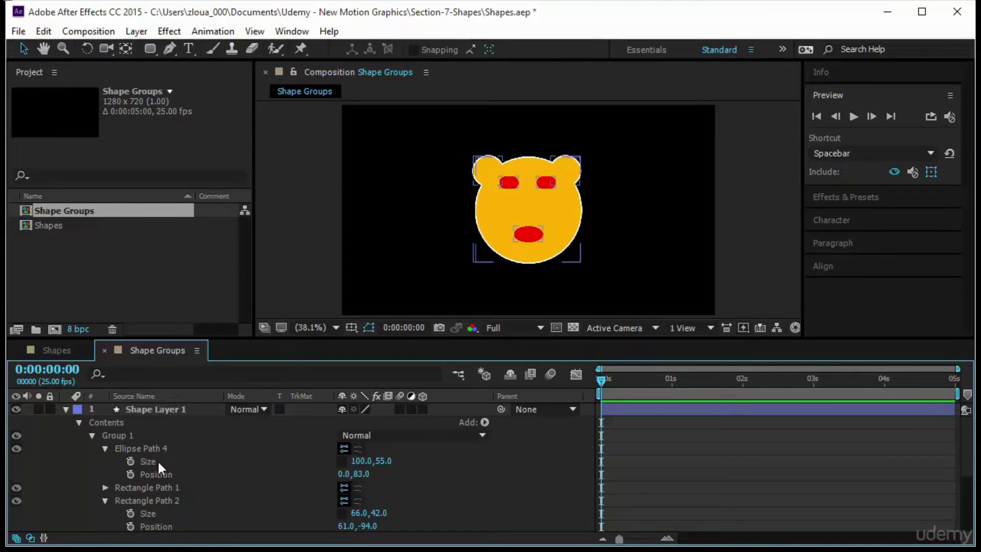
click(153, 462)
click(172, 474)
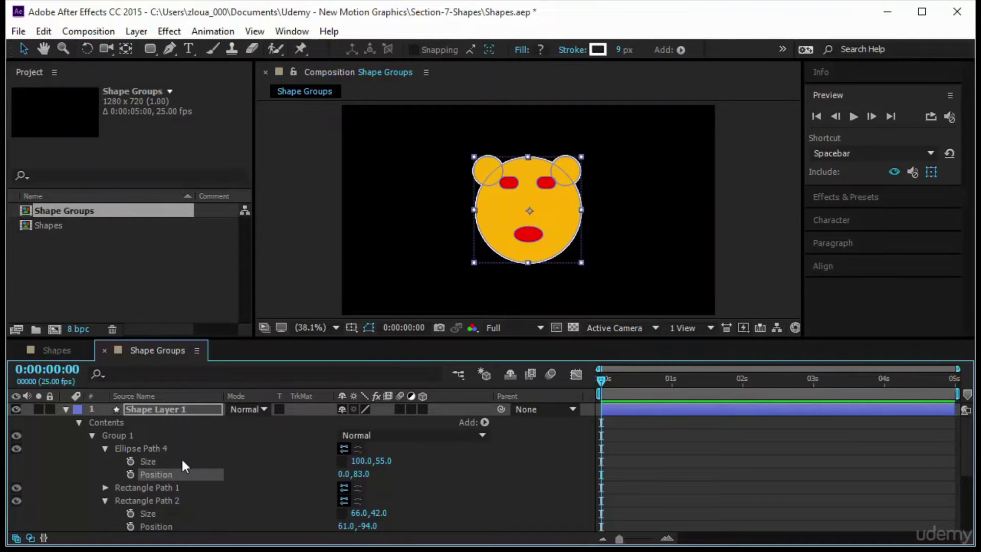
click(131, 474)
drag(603, 379, 669, 384)
drag(364, 474, 372, 474)
drag(666, 379, 743, 385)
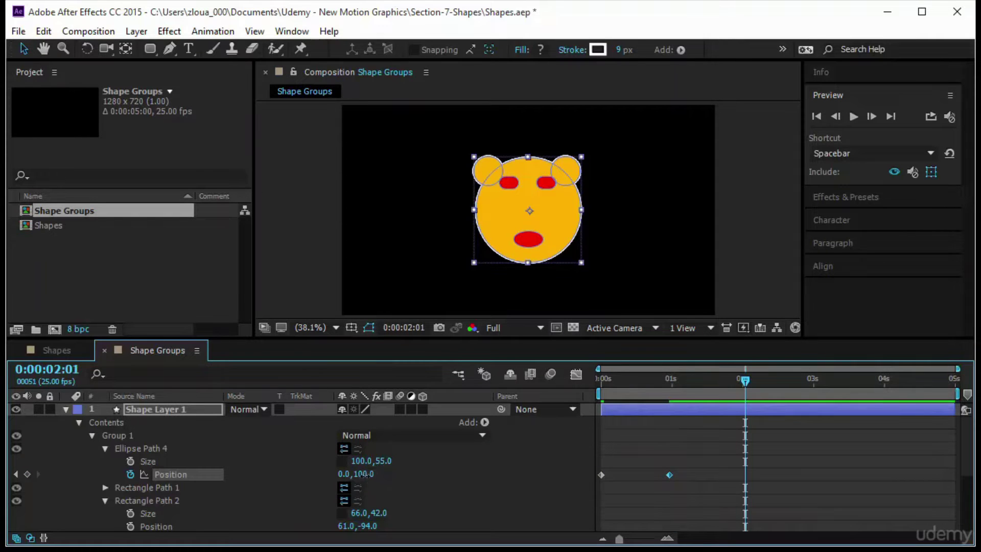
drag(370, 475, 327, 483)
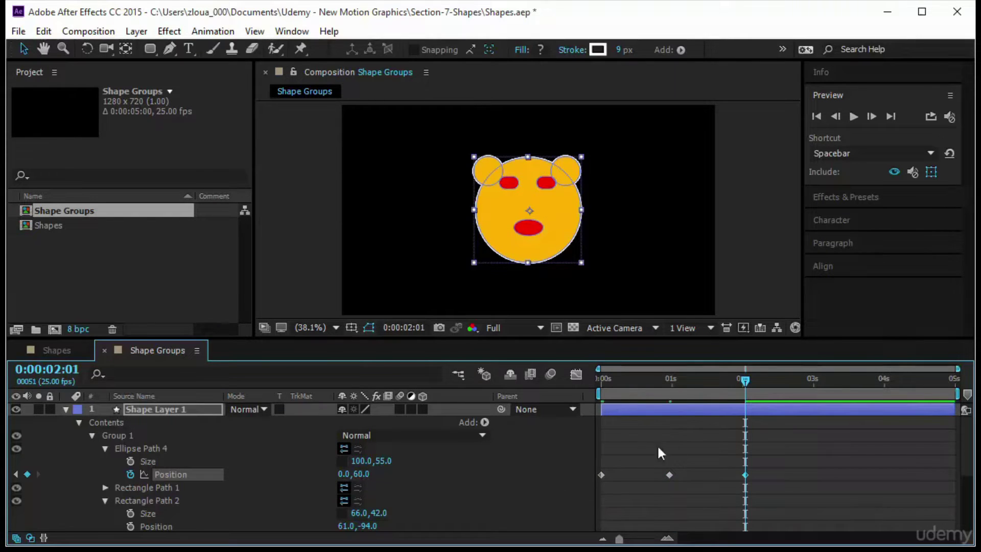
Play the animation from 0:00:00:00, then fold Ellipse Path 4's properties away.
drag(740, 384, 572, 411)
click(850, 451)
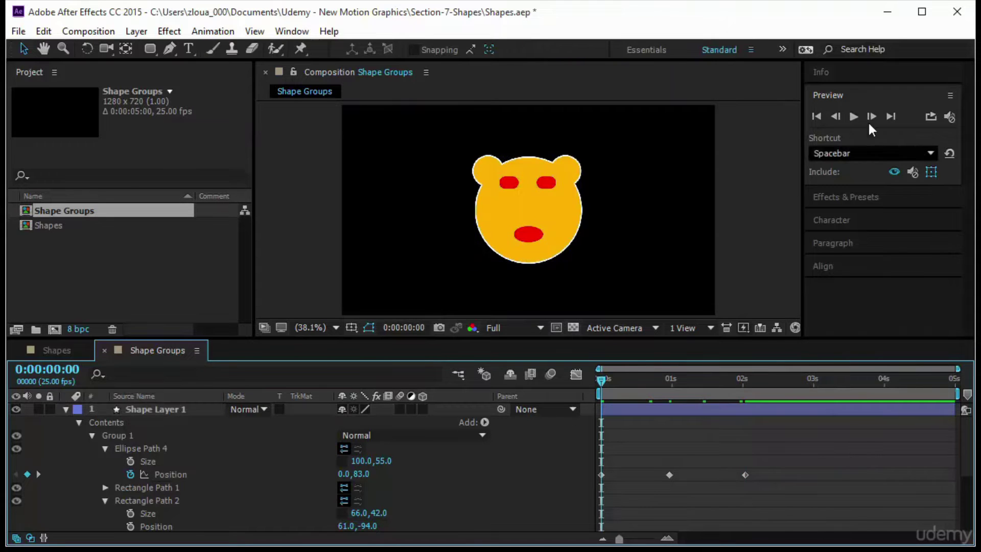
click(853, 116)
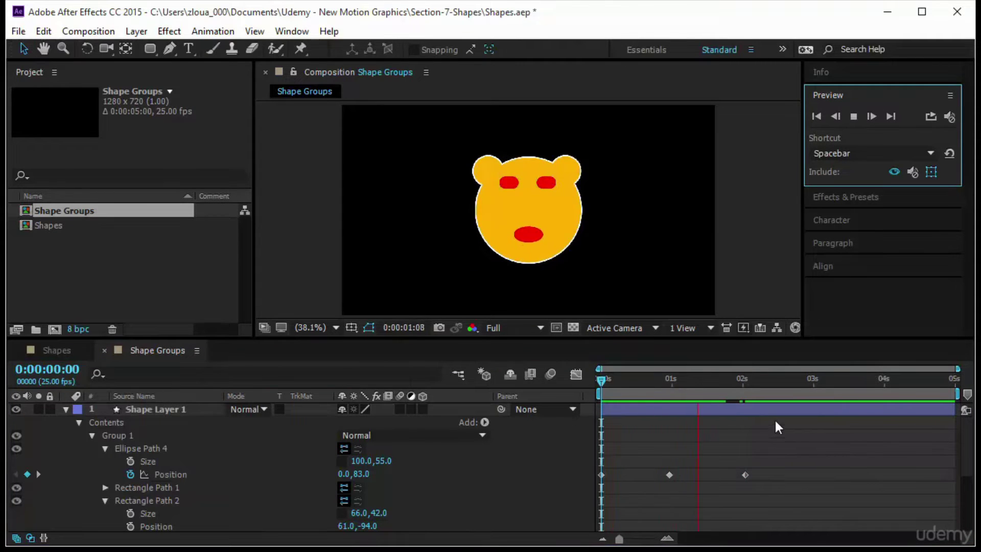
click(601, 382)
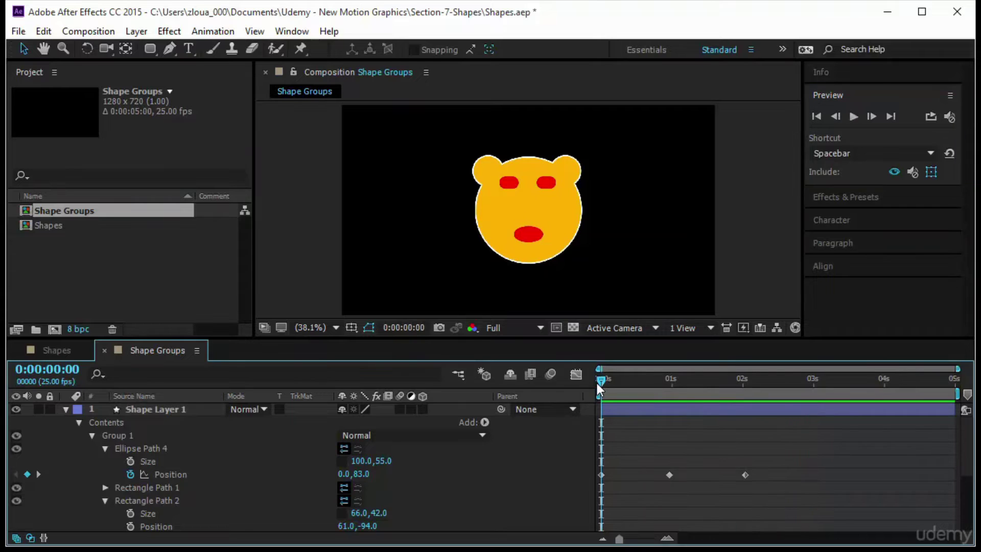
click(106, 449)
click(148, 449)
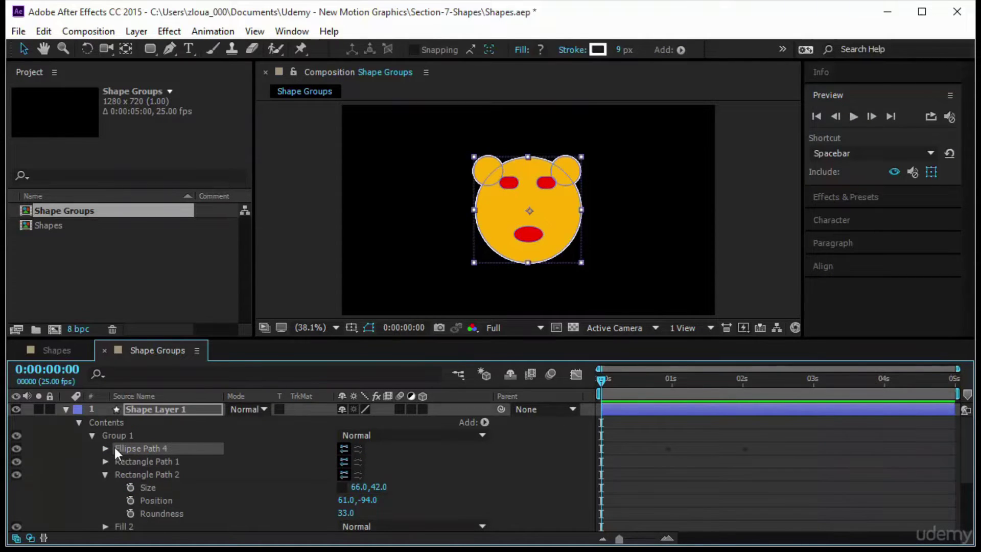
click(105, 447)
click(162, 463)
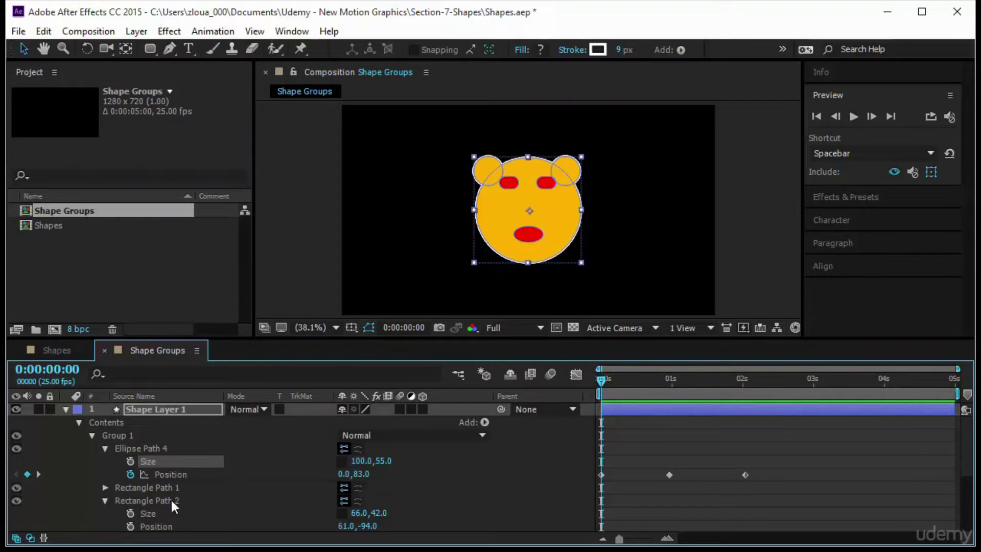
scroll(172, 502, down, 3)
scroll(192, 494, up, 3)
click(131, 501)
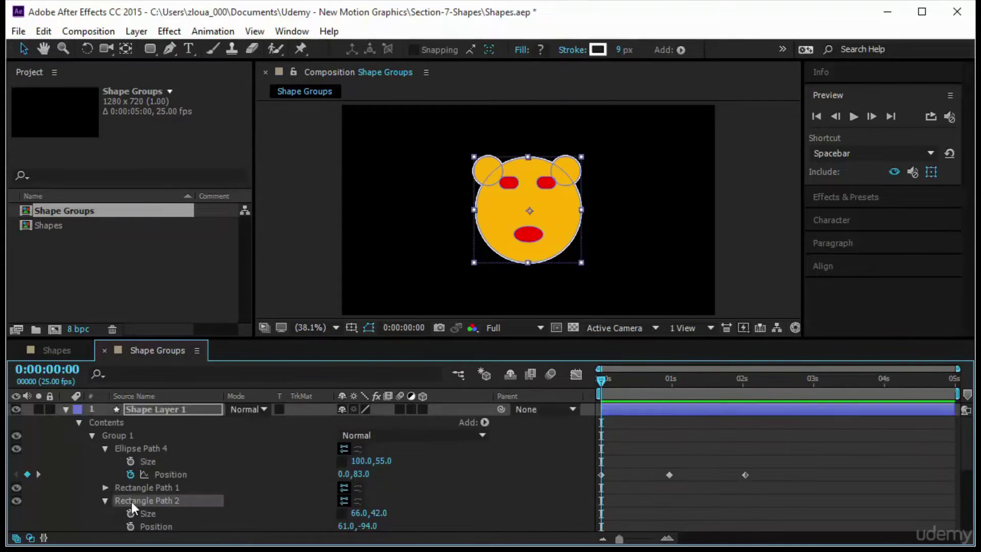
click(105, 488)
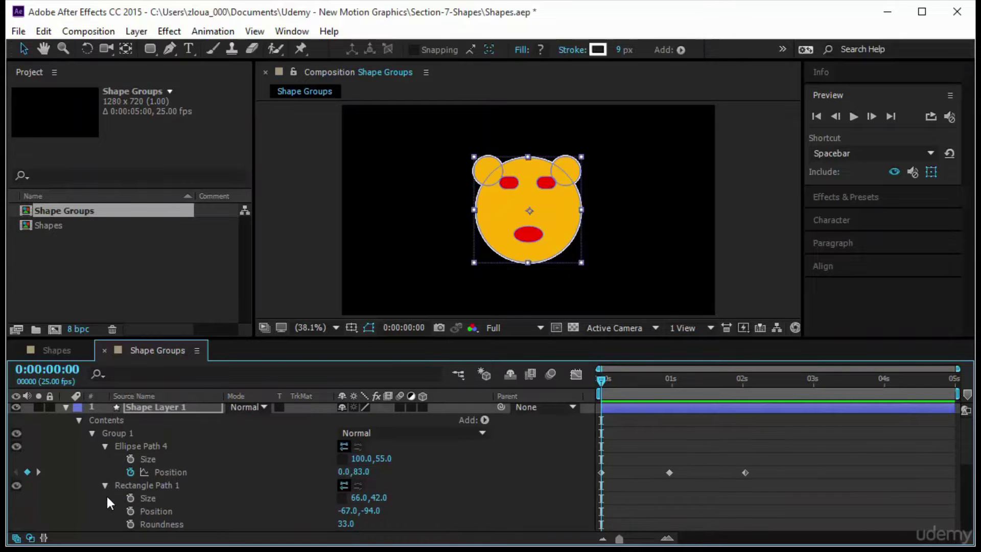
scroll(182, 520, down, 6)
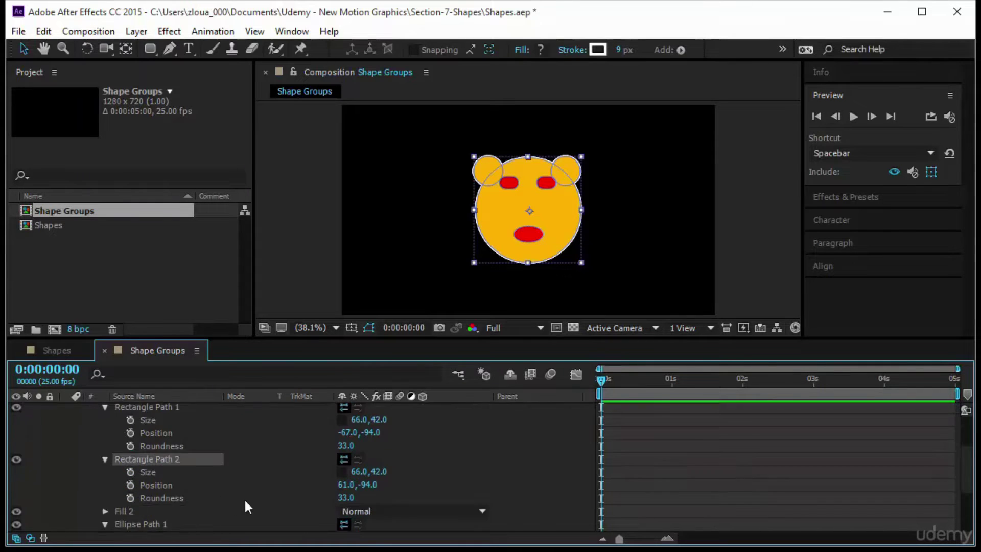
click(324, 464)
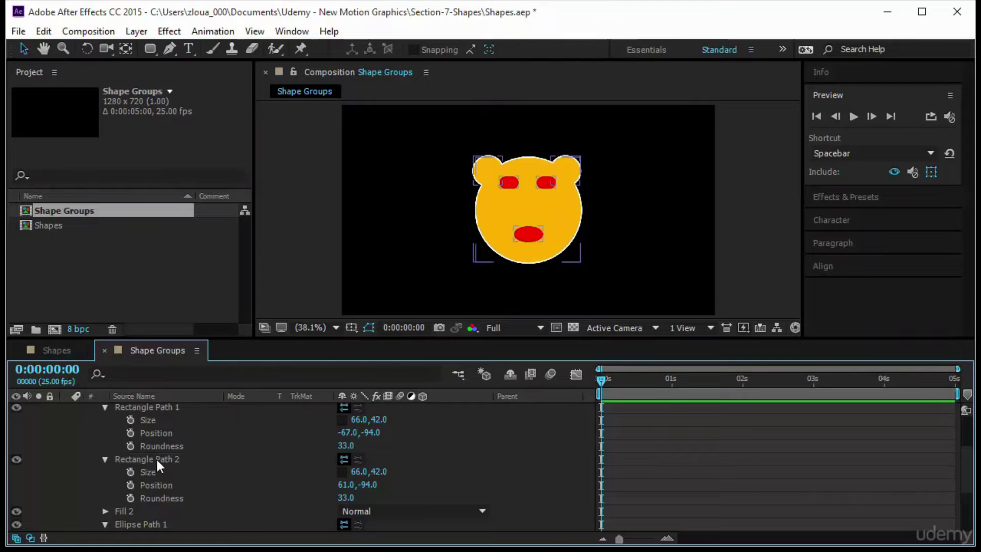
scroll(144, 450, up, 6)
click(130, 437)
click(105, 449)
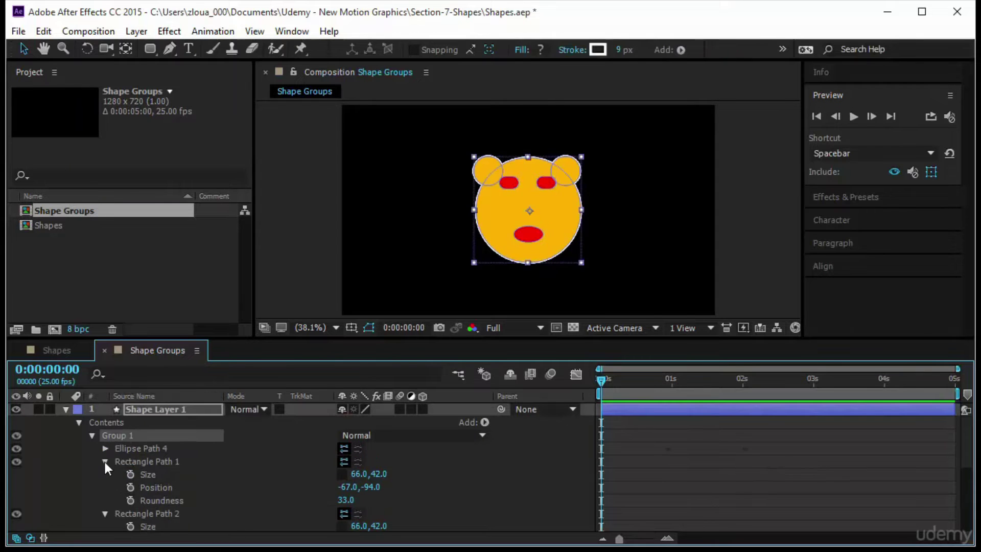
click(105, 462)
click(105, 474)
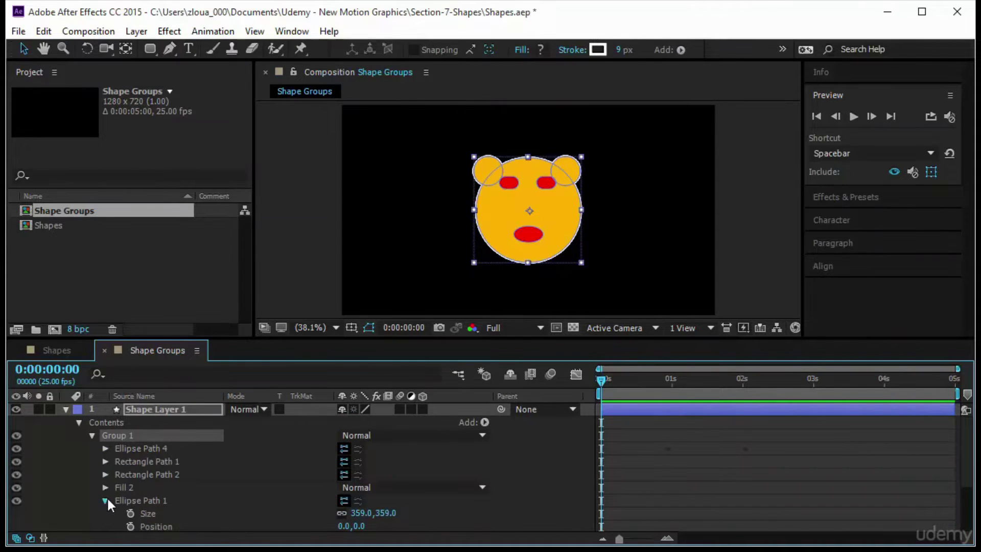
click(105, 500)
scroll(182, 480, down, 4)
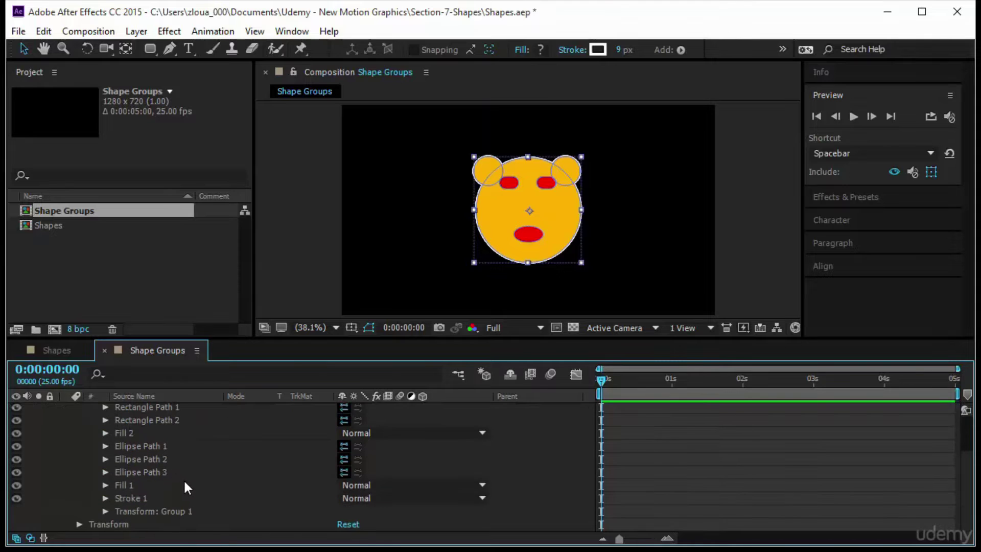
Set Transform: Group 1's Scale to 52%.
click(157, 483)
click(148, 498)
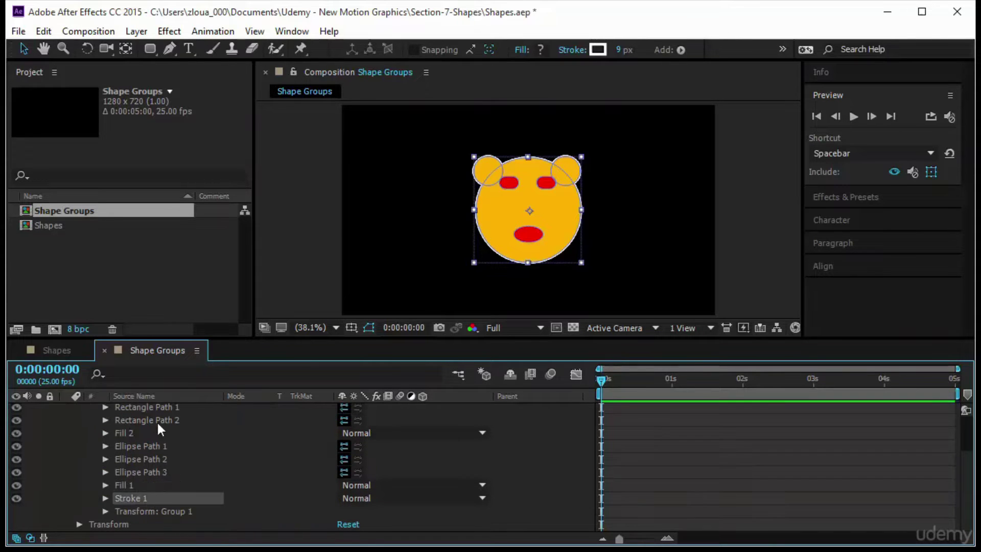
click(158, 433)
click(163, 511)
click(105, 511)
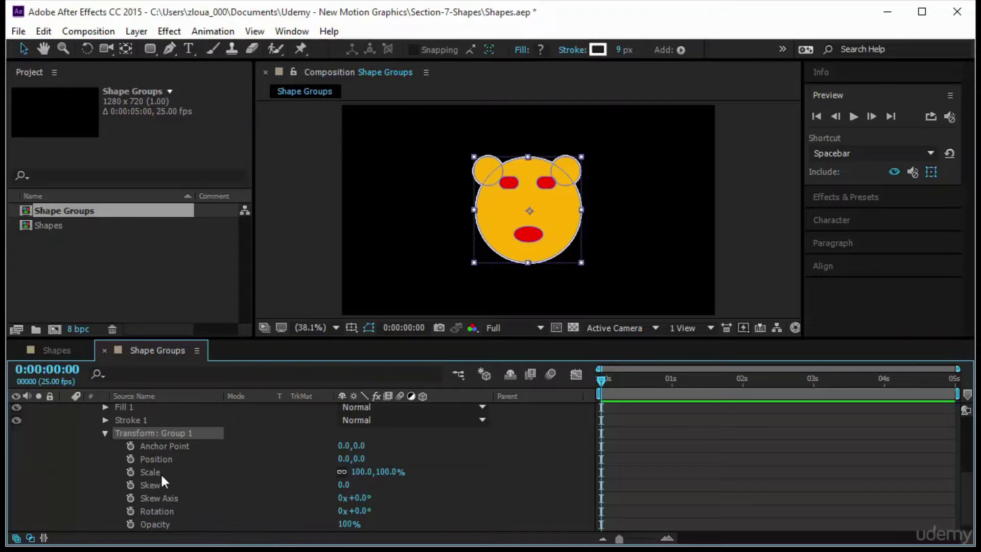
drag(393, 473, 416, 504)
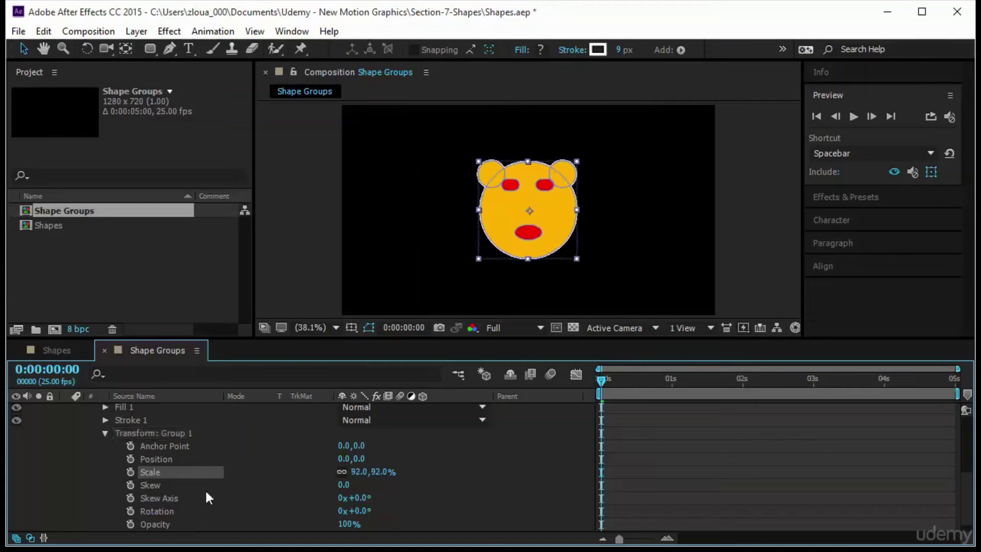
scroll(197, 498, down, 1)
scroll(174, 511, up, 3)
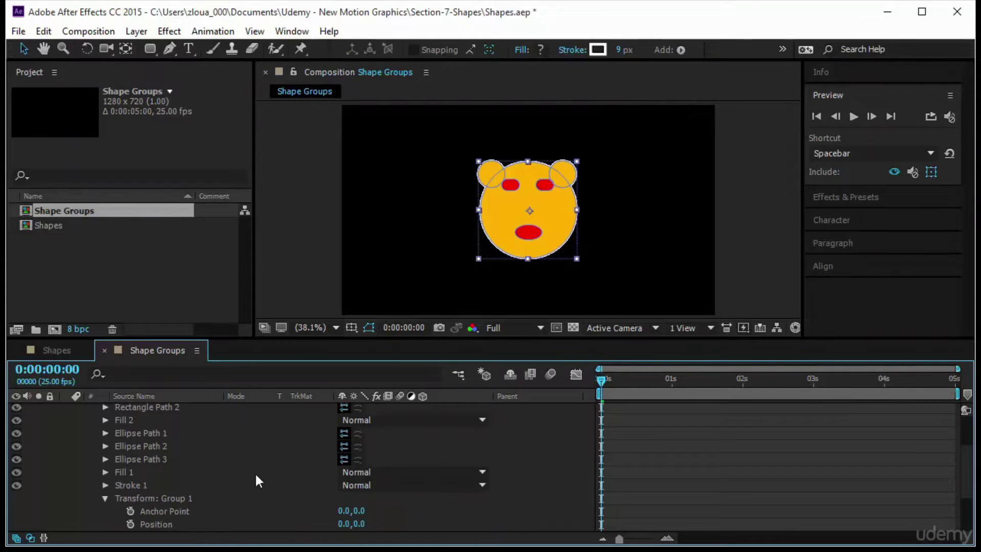
scroll(308, 500, down, 3)
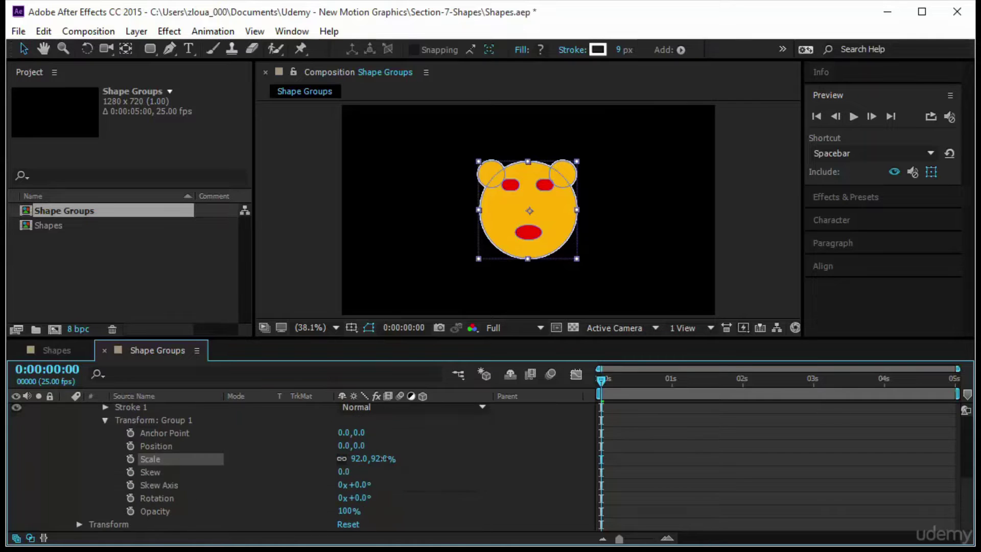
Move the head group up to position -13.1,-176.1.
drag(390, 462, 384, 455)
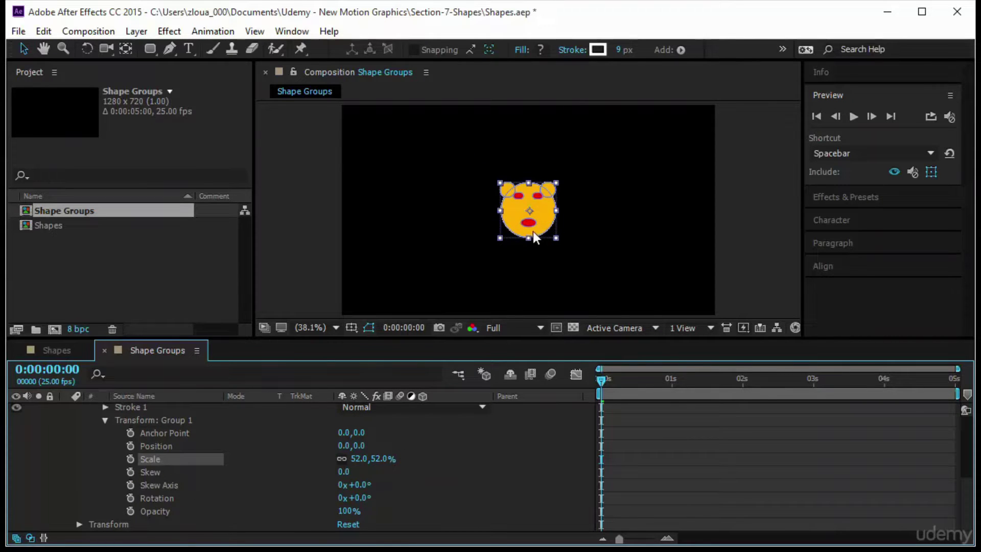
drag(535, 211, 530, 155)
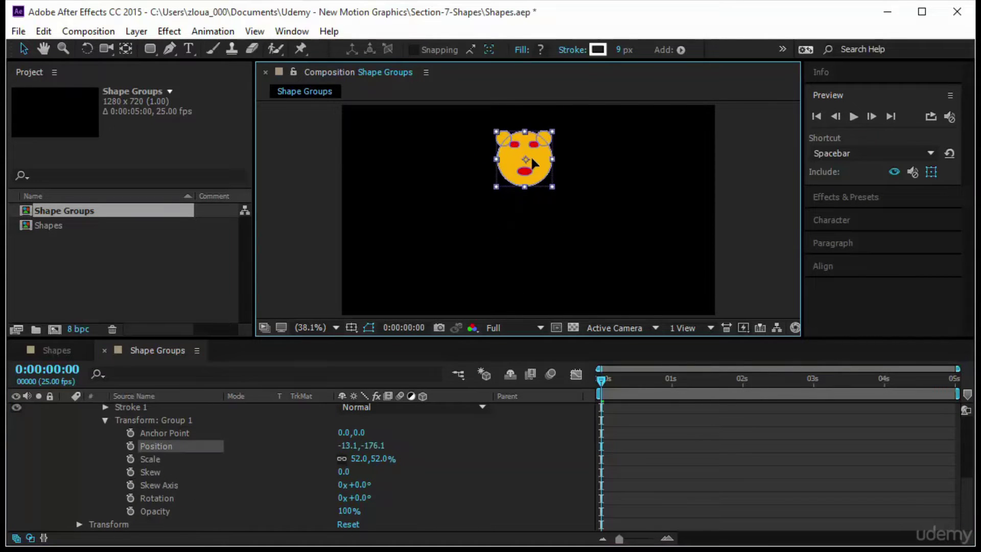
scroll(204, 460, up, 5)
Draw an ellipse below the head with the Ellipse Tool.
click(179, 407)
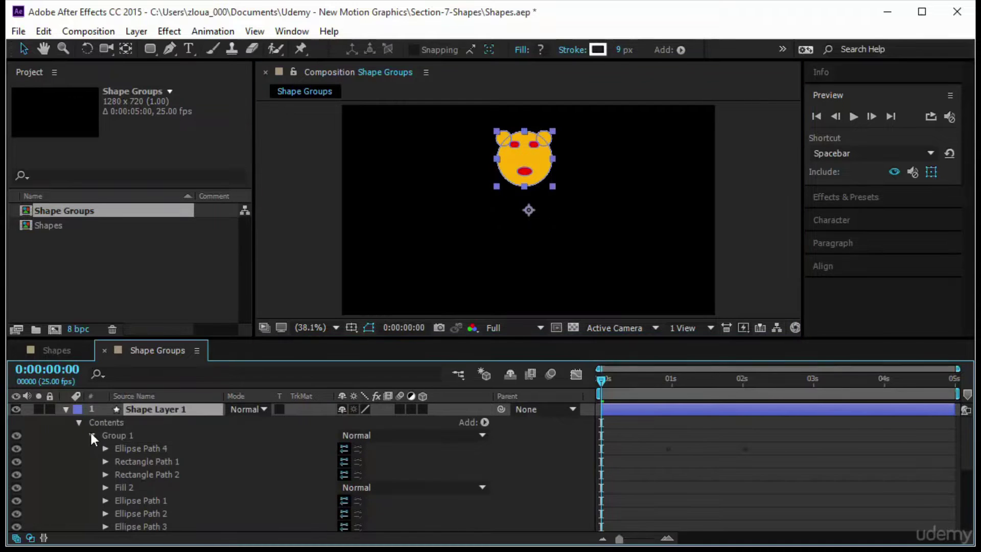
click(91, 435)
click(122, 434)
click(148, 409)
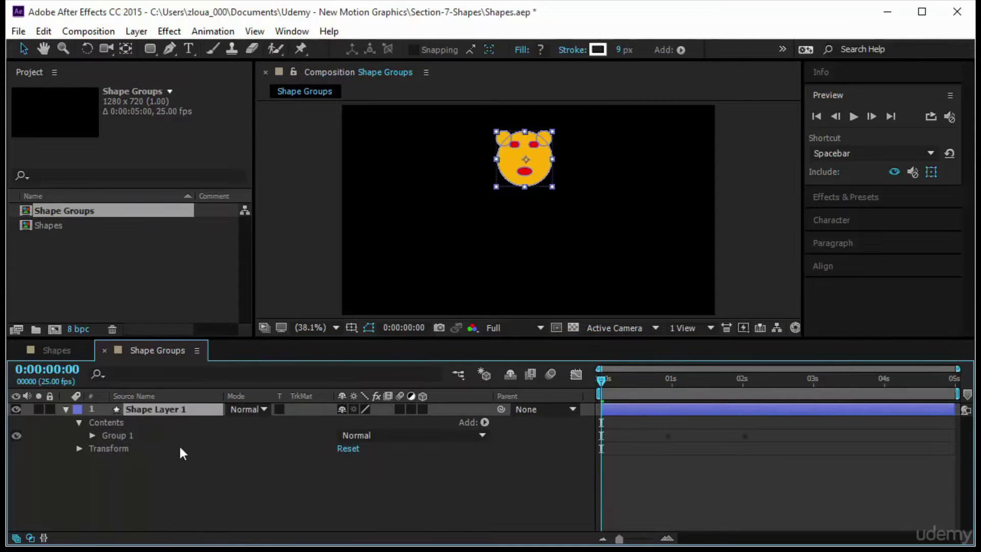
click(150, 49)
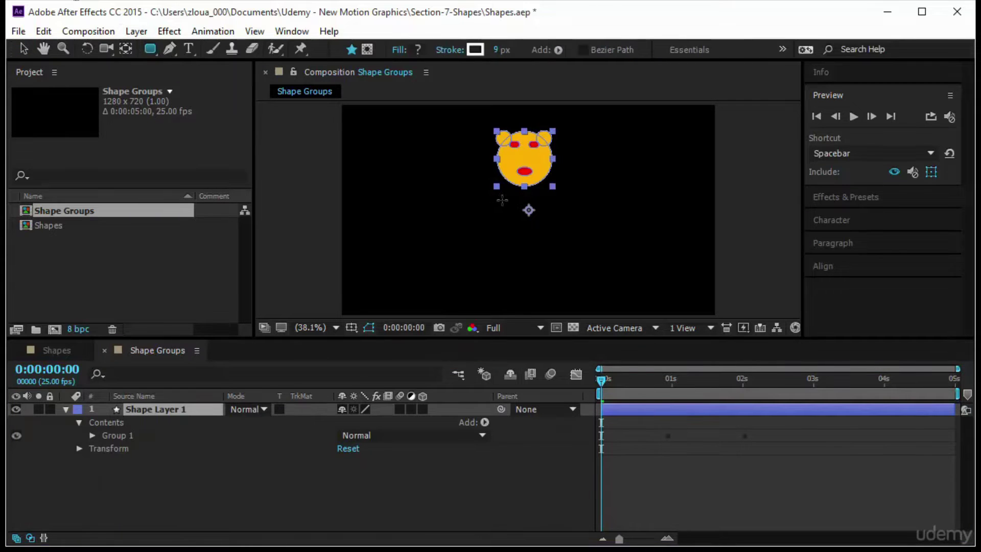
drag(149, 47, 219, 79)
mouse_move(511, 193)
mouse_down()
mouse_move(526, 256)
mouse_move(569, 299)
mouse_move(582, 299)
mouse_move(565, 297)
mouse_move(563, 283)
mouse_up()
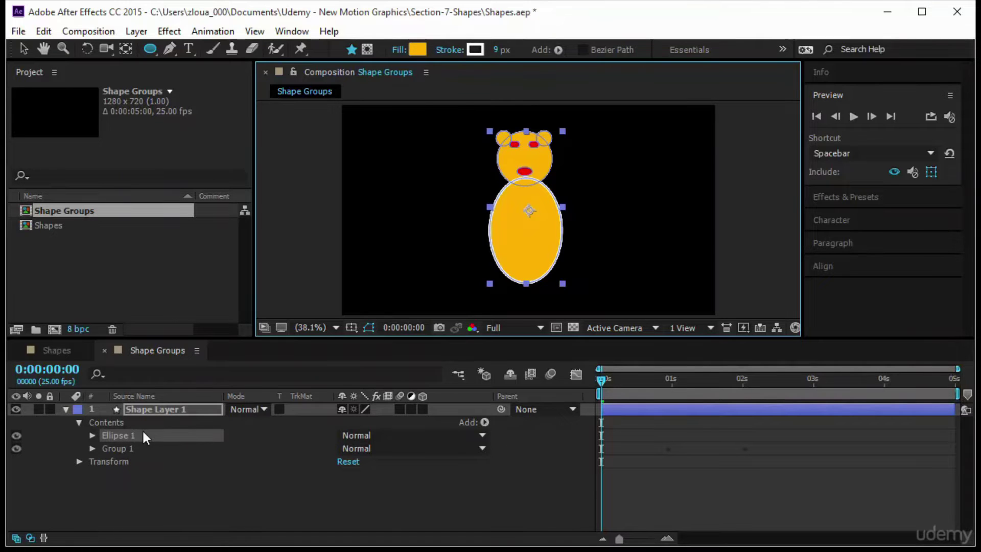
Move Ellipse 1 below Group 1 and rename it 'Body'.
drag(142, 432, 146, 459)
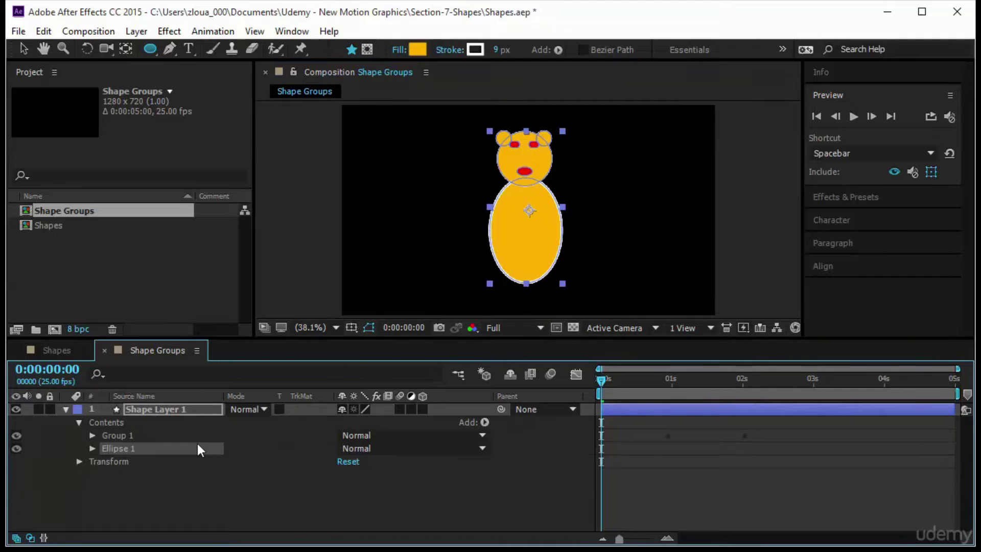
key(Return)
text(Body)
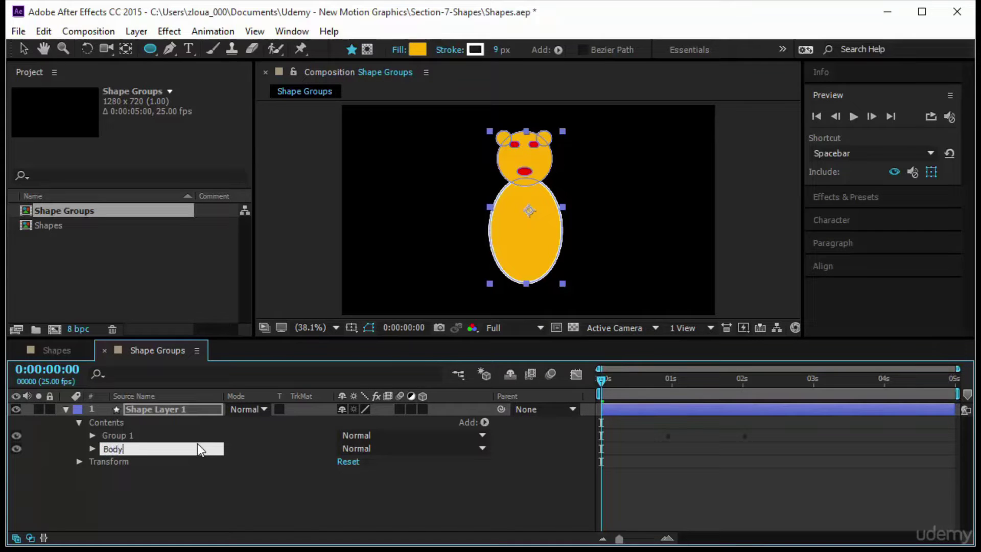
key(Return)
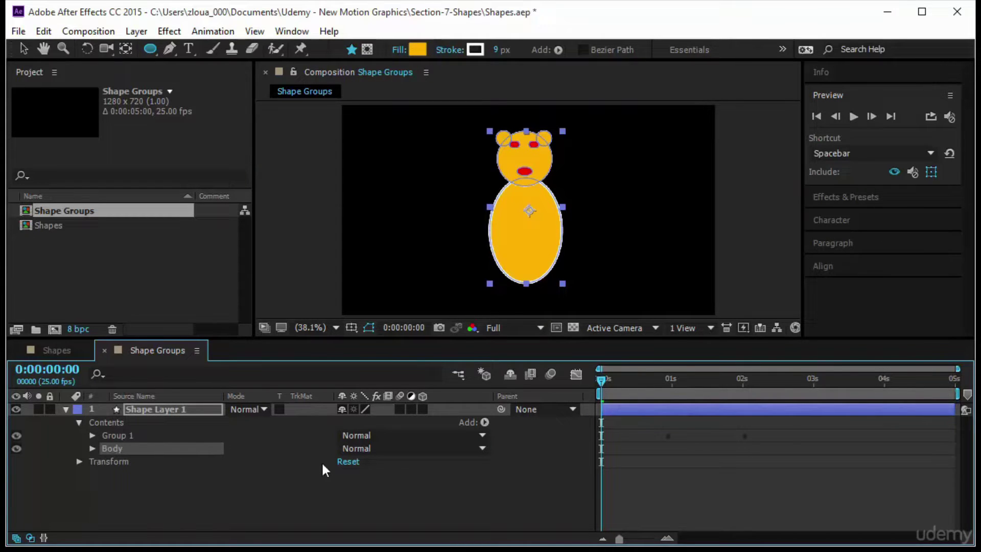
click(460, 477)
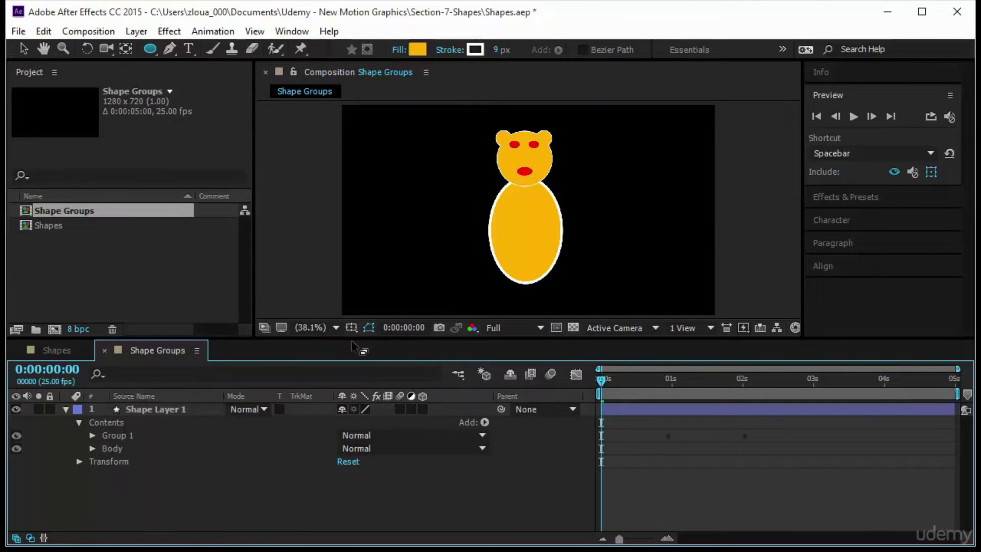
Add Ellipse Path 2 to Body and place it at -123,119 as the left foot.
click(124, 448)
click(123, 448)
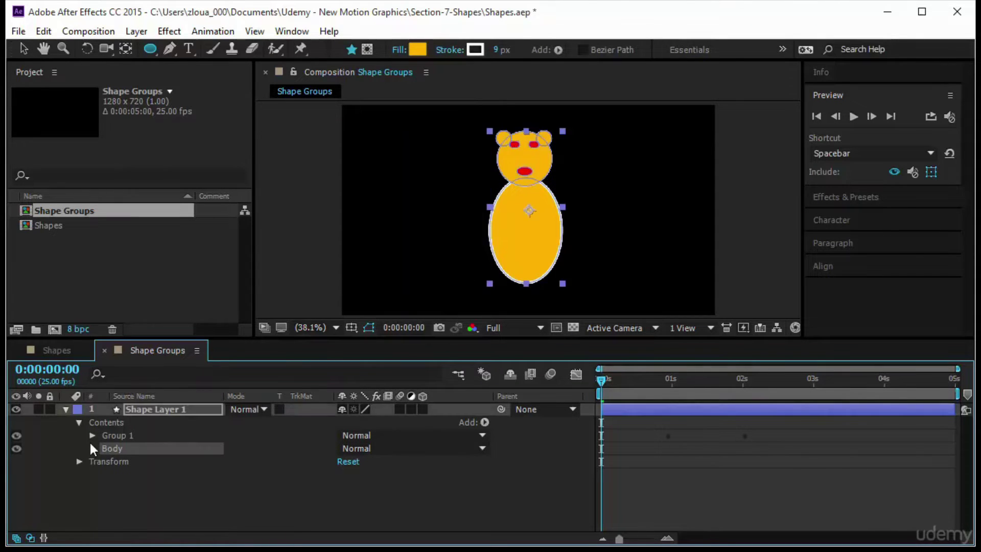
click(94, 449)
click(483, 423)
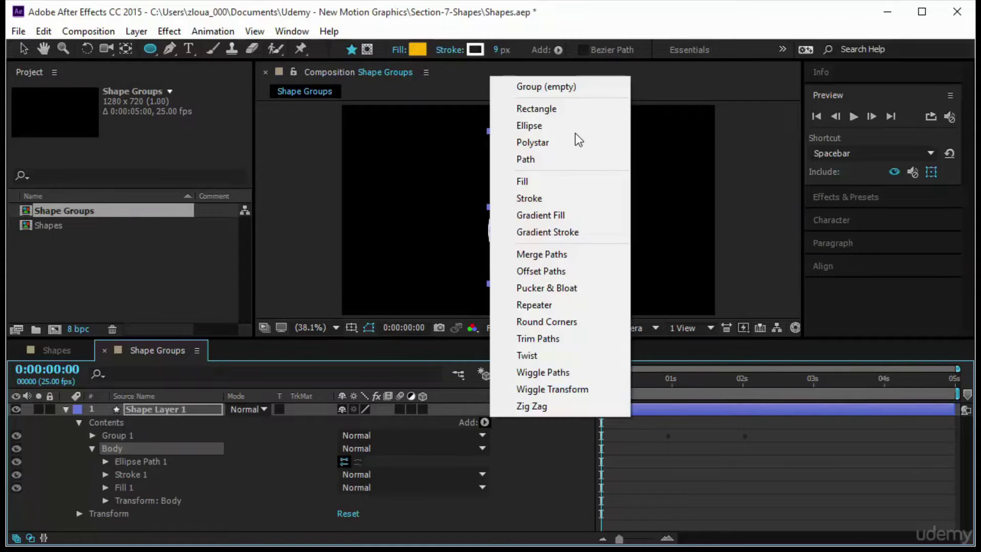
click(575, 128)
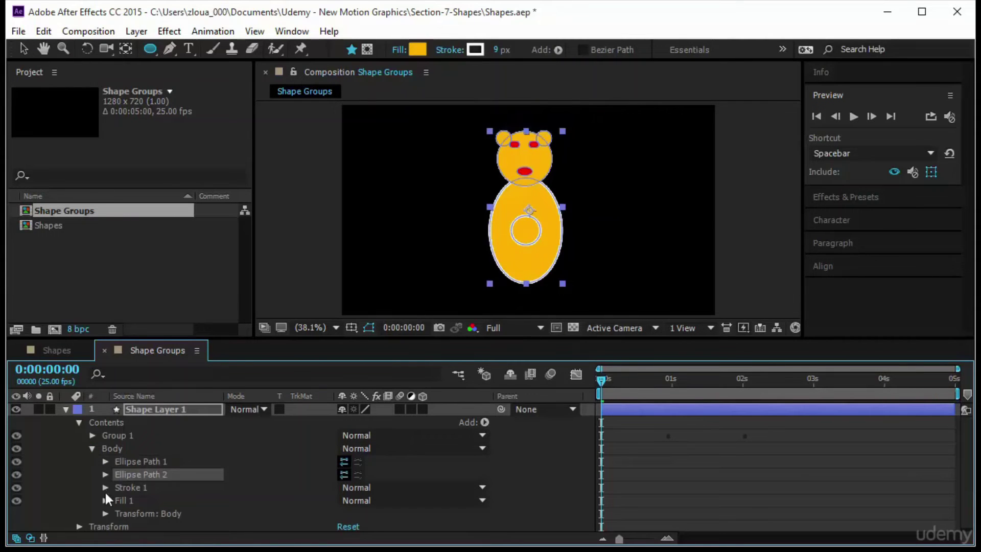
click(105, 475)
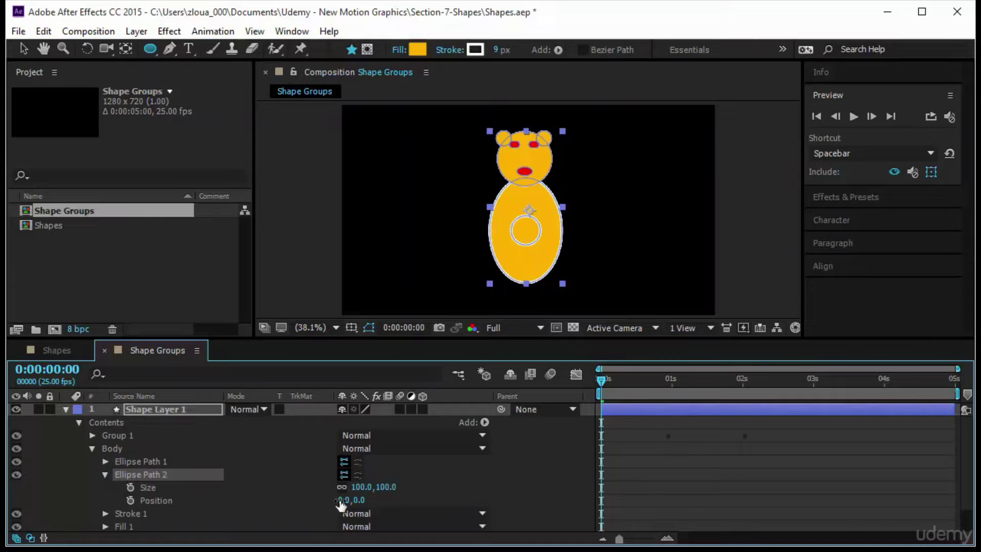
drag(360, 500, 261, 516)
drag(375, 500, 451, 483)
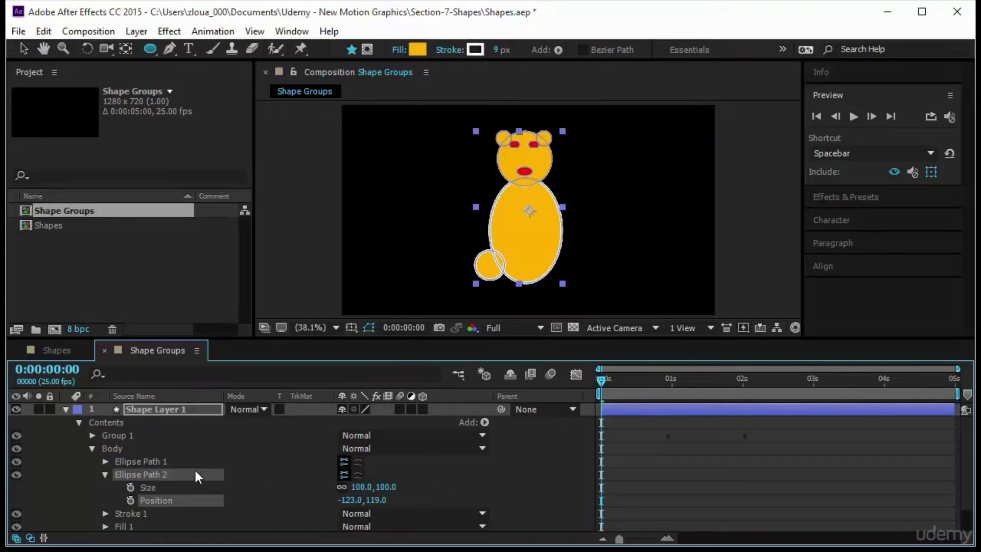
Duplicate the foot as Ellipse Path 3 at 109,119 for the right foot.
key(ctrl+d)
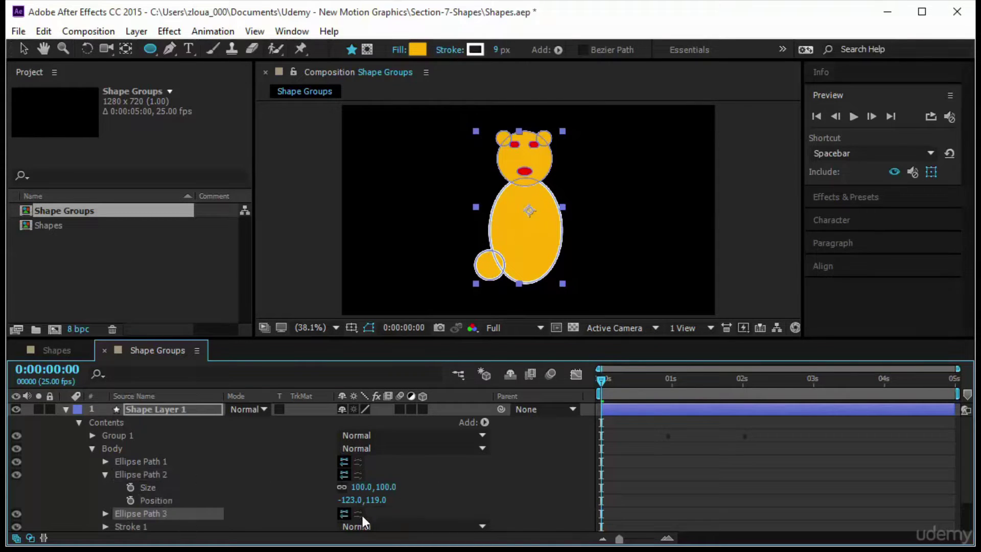
click(105, 513)
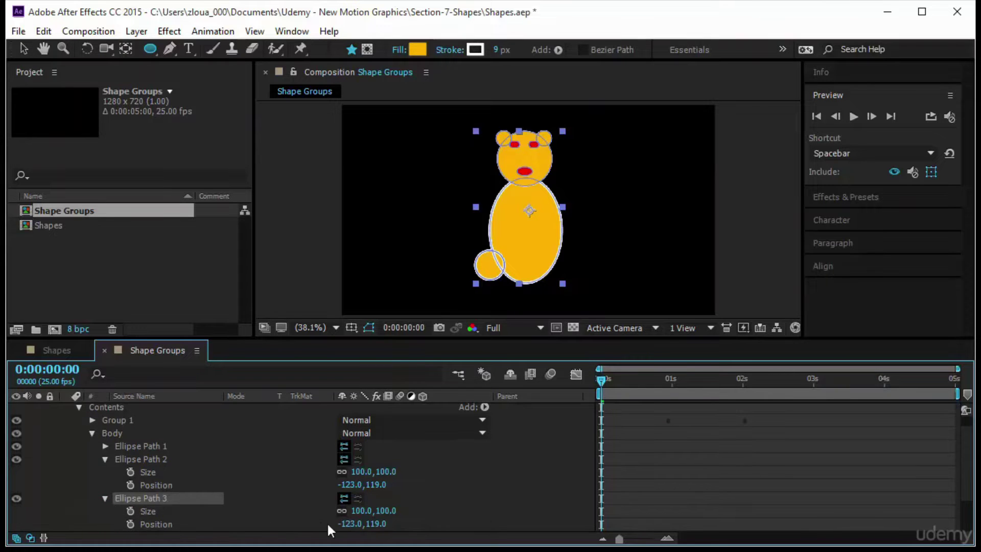
drag(375, 524, 536, 534)
key(ctrl+z)
click(670, 478)
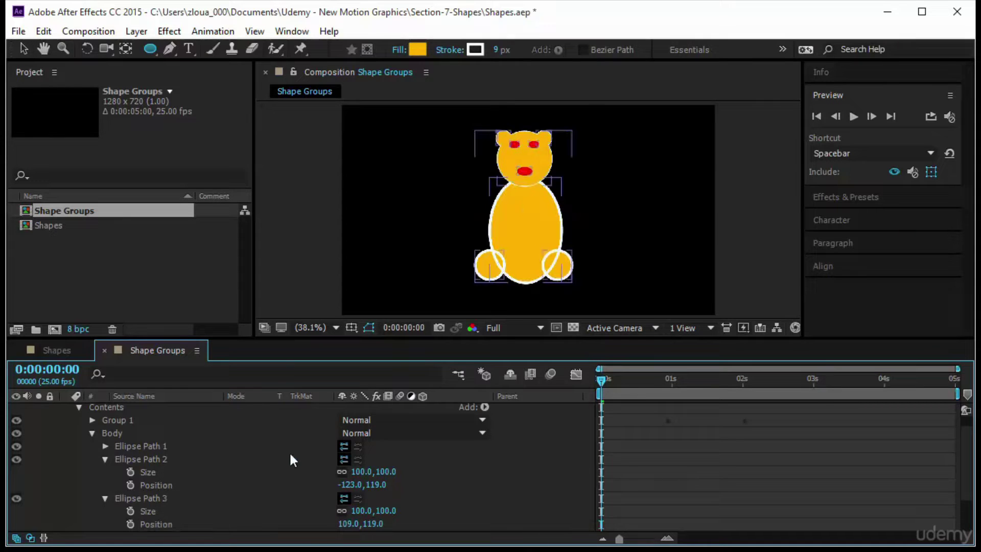
click(104, 459)
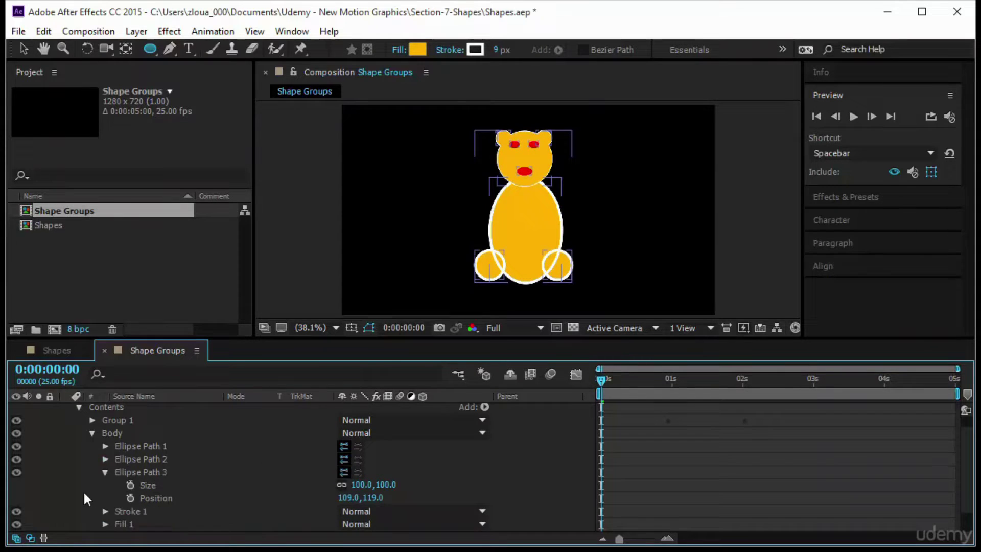
click(101, 471)
Move Fill 1 above Stroke 1 in the Body group.
drag(121, 493, 122, 484)
click(721, 475)
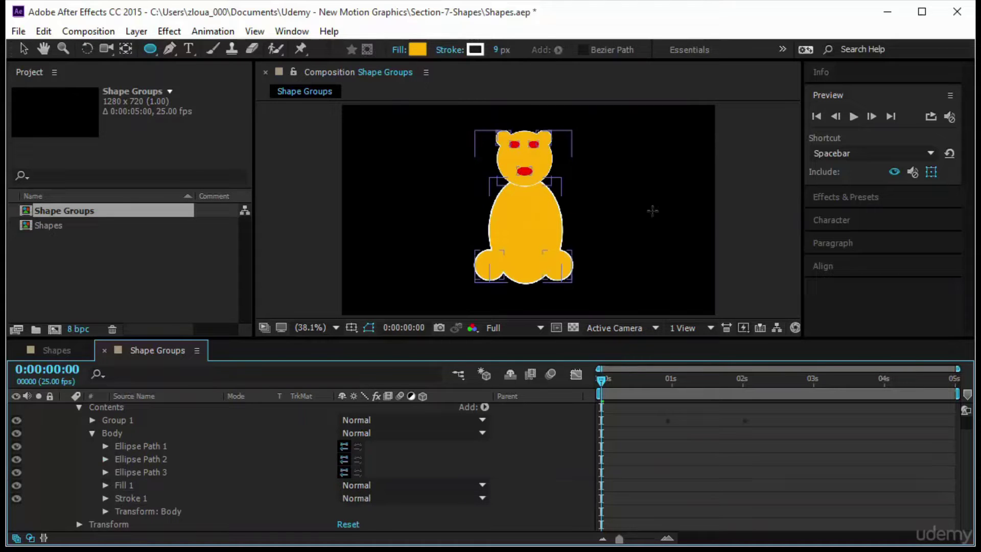
click(23, 49)
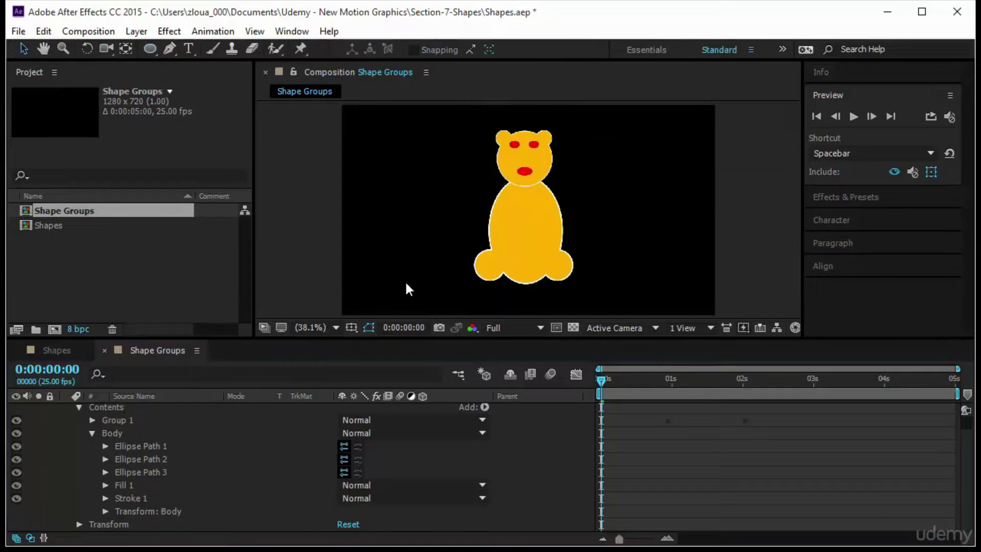
Select the bear shape layer and start Position keyframing at 0:00:00:00.
click(409, 269)
click(562, 260)
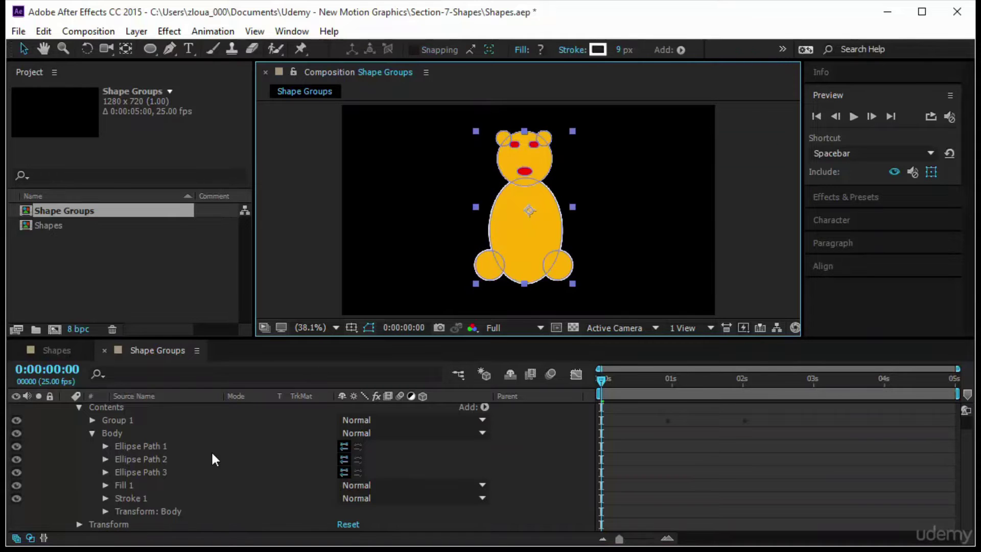
scroll(215, 449, up, 1)
click(63, 412)
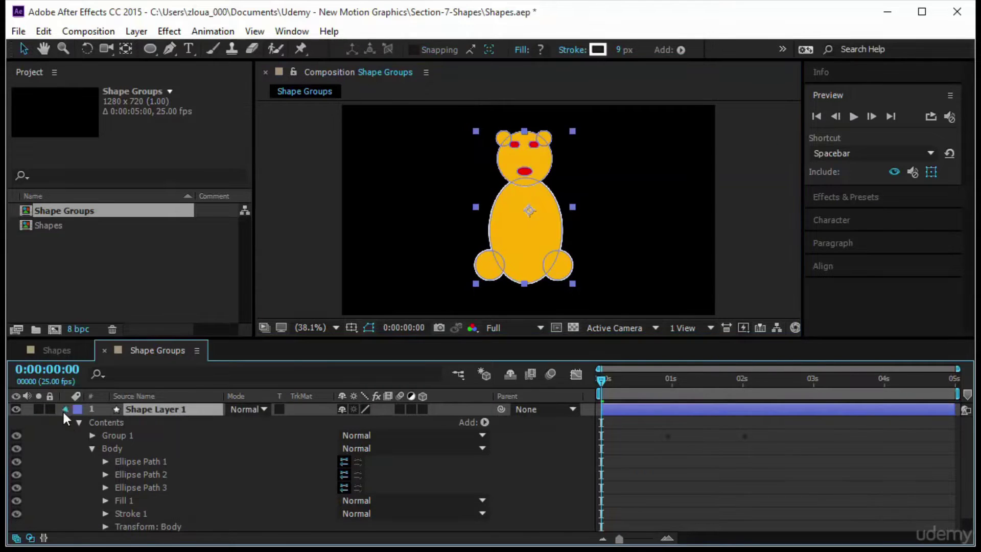
click(64, 410)
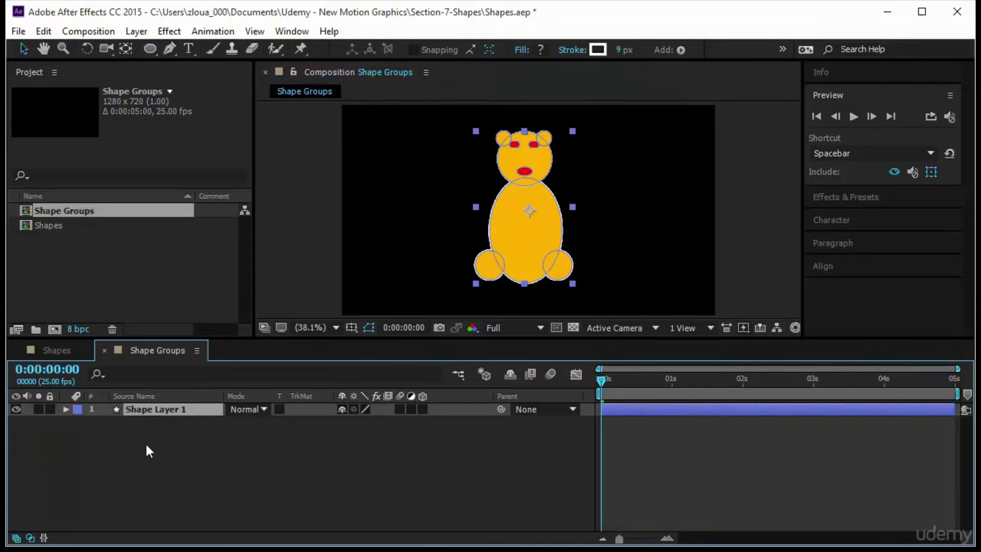
key(p)
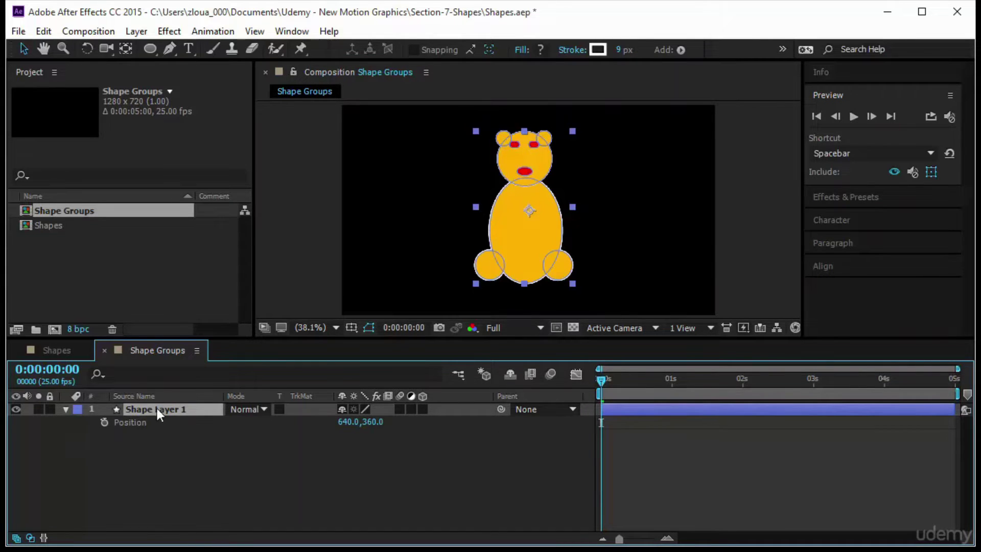
click(103, 422)
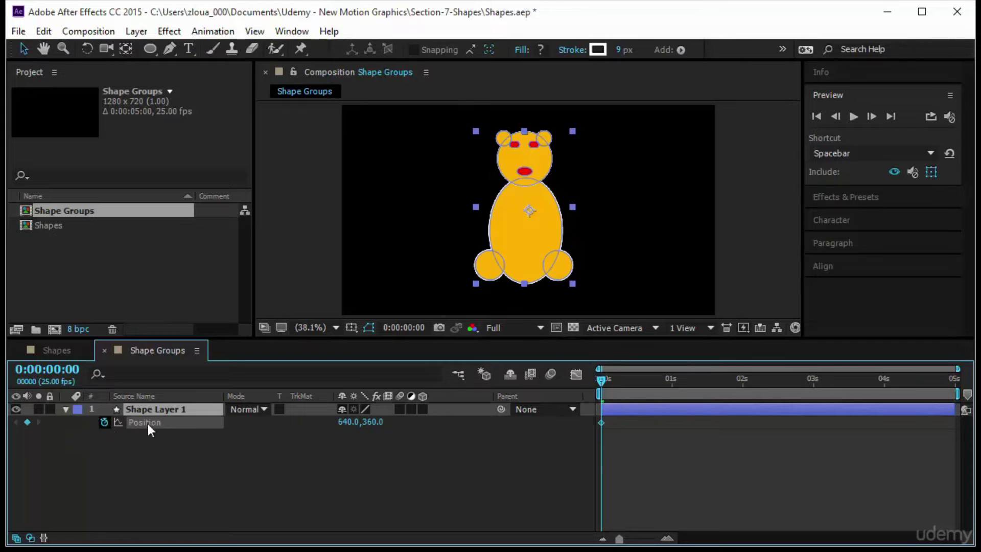
Add Position keyframes moving the bear left at 0:00:00:06, then up-left at 0:00:00:23.
click(618, 380)
drag(529, 268, 628, 270)
click(644, 381)
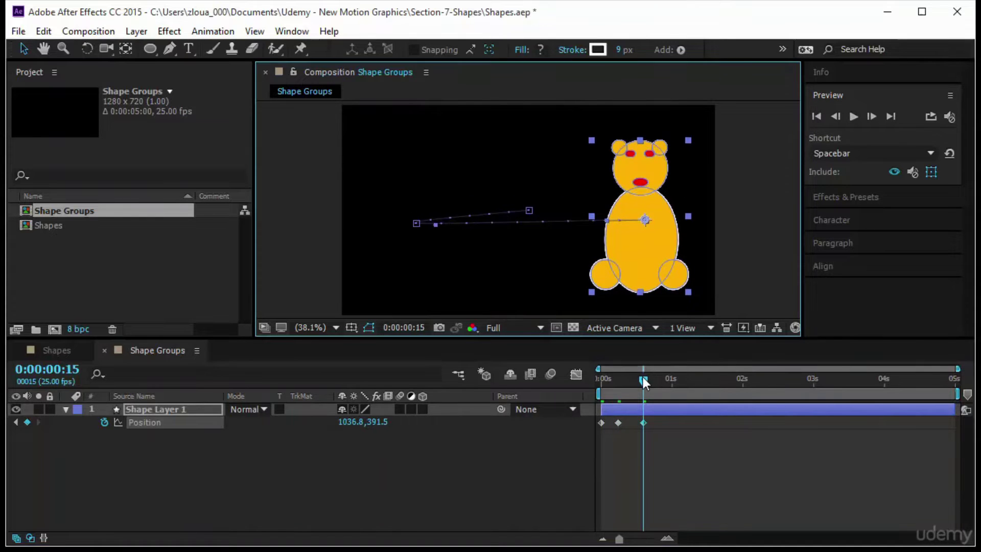
drag(644, 381, 667, 379)
drag(610, 246, 542, 255)
At 0:00:01:12, centre the bear horizontally and vertically in the composition.
drag(677, 381, 707, 388)
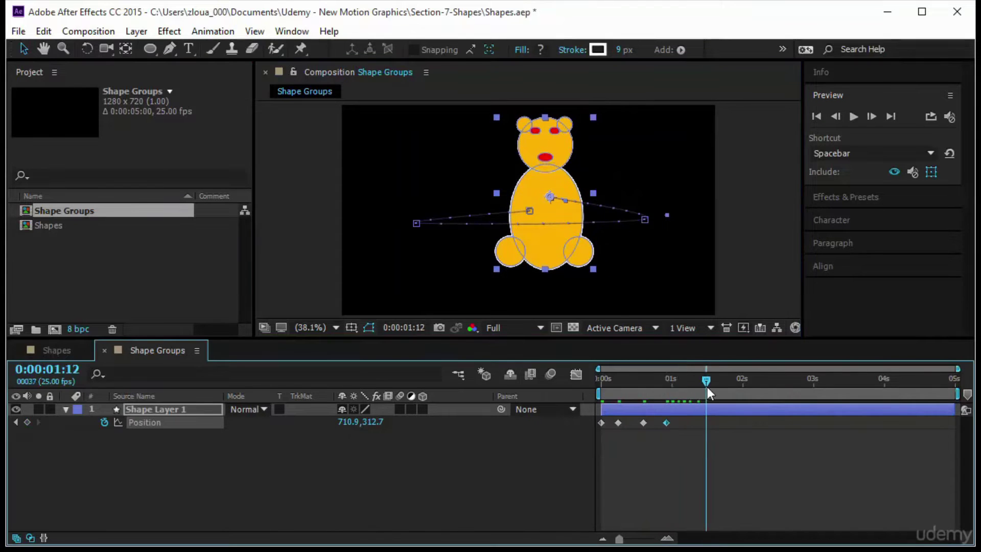
click(822, 266)
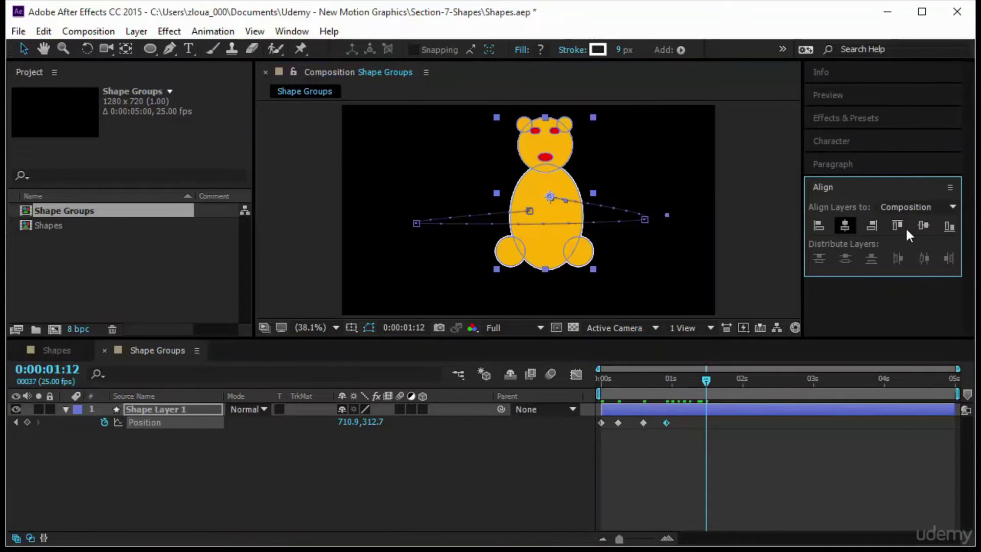
click(924, 225)
click(799, 443)
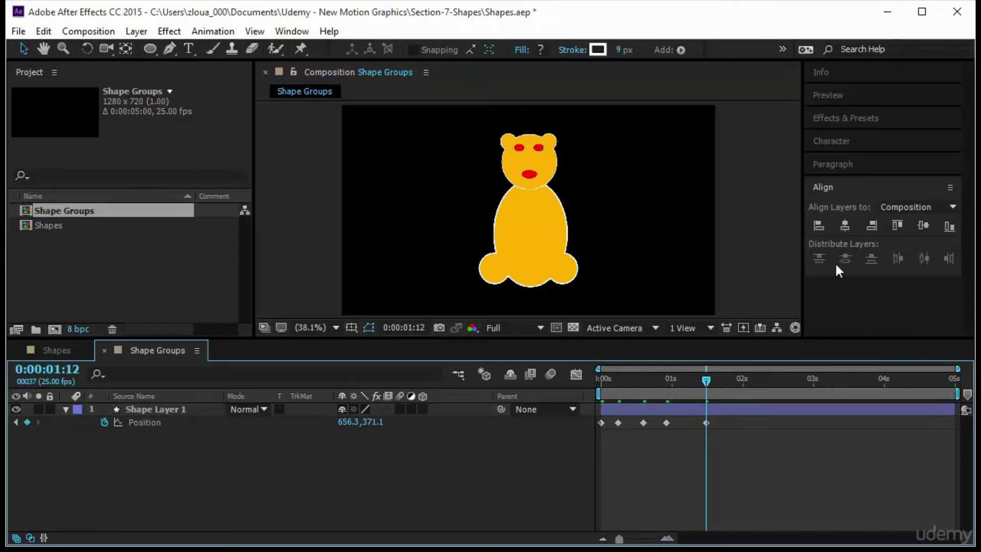
Play a preview of the bear's wandering Position animation, then stop it.
click(832, 92)
click(851, 115)
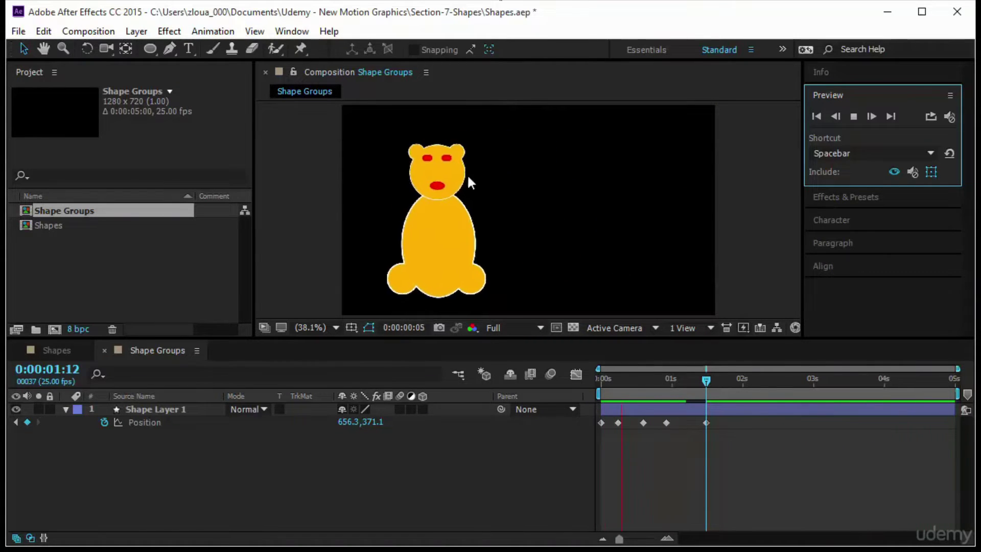
click(599, 394)
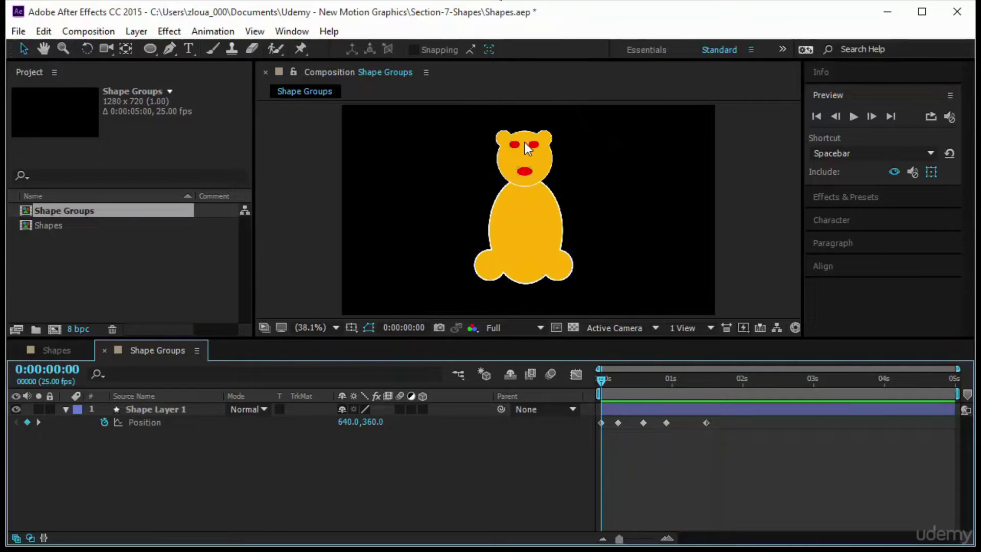
Select the bear layer and its head group in the viewer, then deselect.
click(501, 140)
double_click(502, 140)
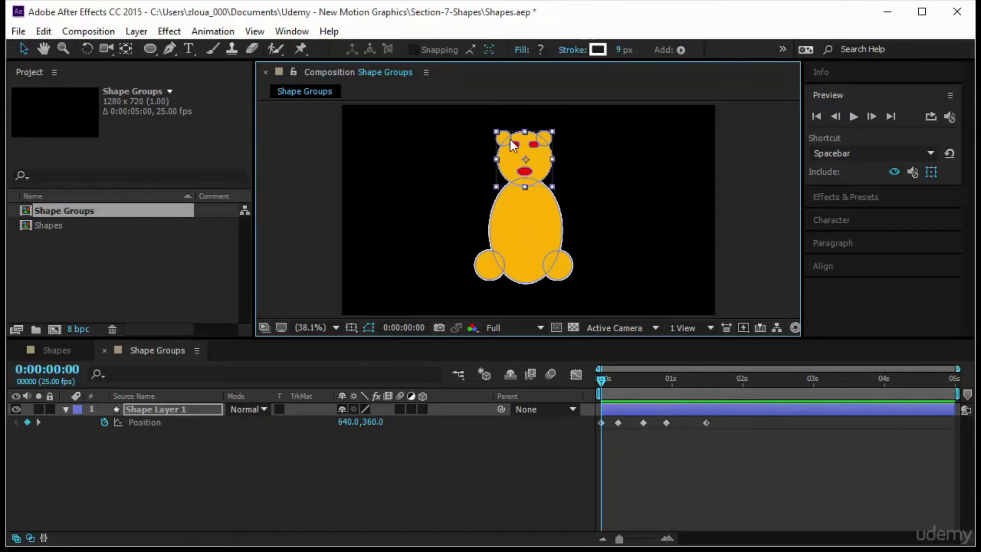
click(704, 219)
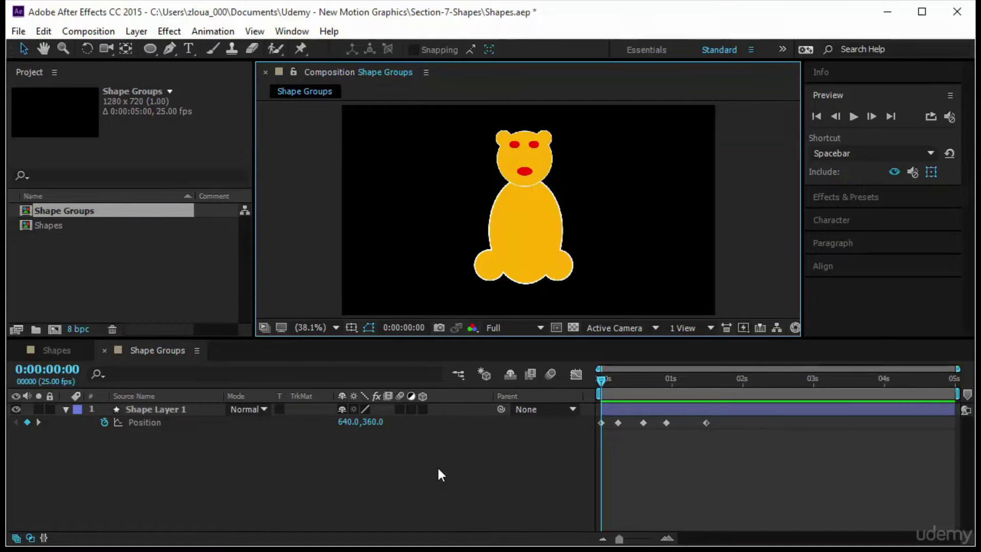
Reveal Shape Layer 1's Transform properties and dismiss the shape Add menu unused.
click(65, 409)
click(65, 409)
click(485, 422)
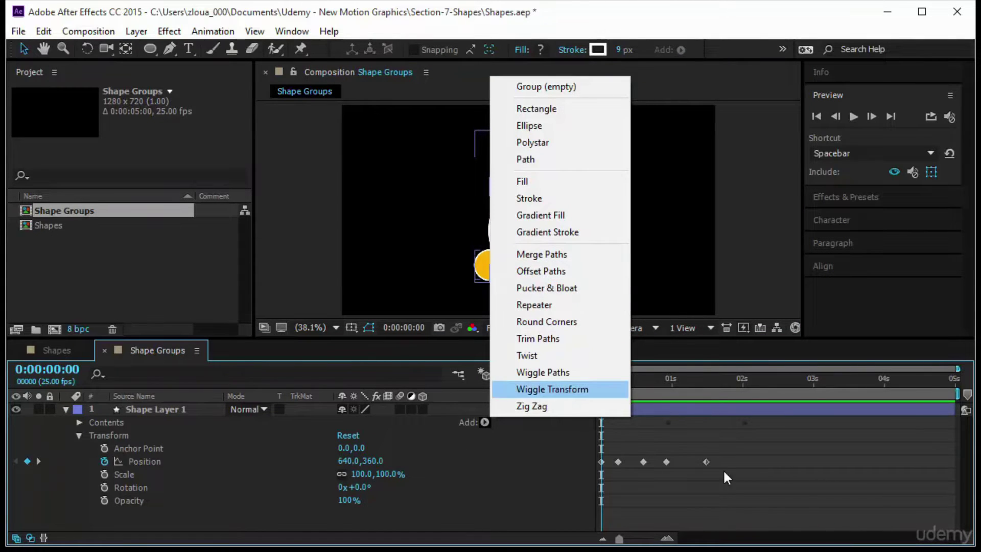
click(752, 473)
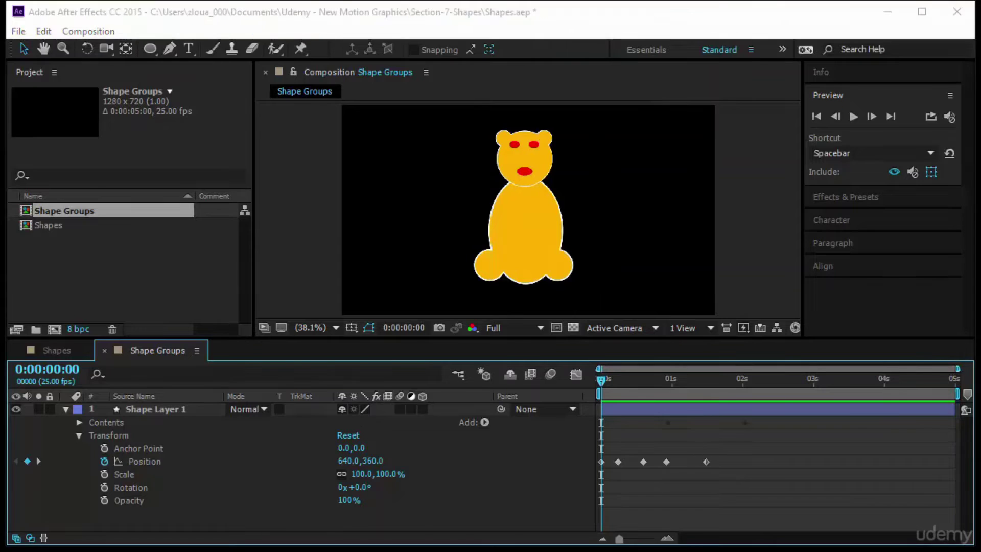
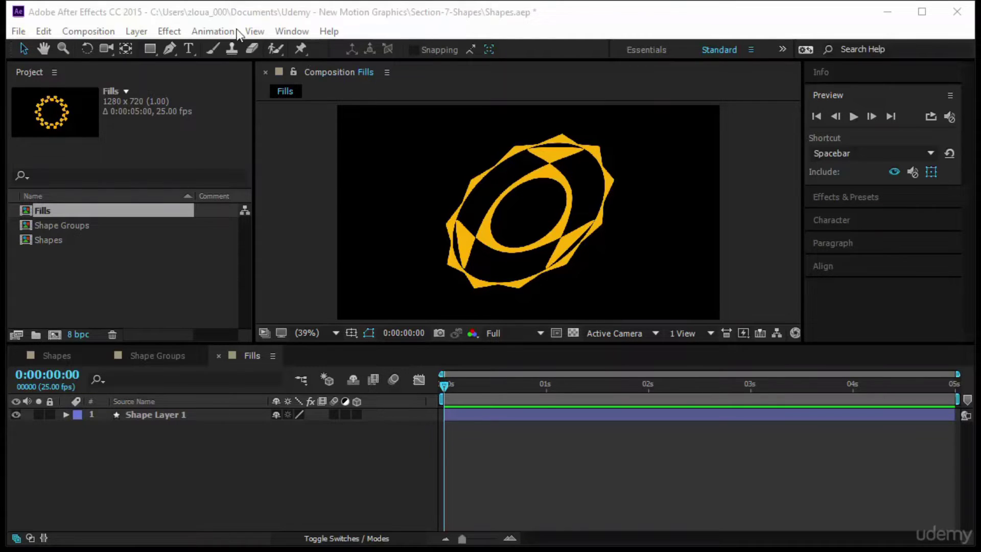
Play back the Fills animation, delete Shape Layer 1 and switch to the Star Tool.
click(822, 134)
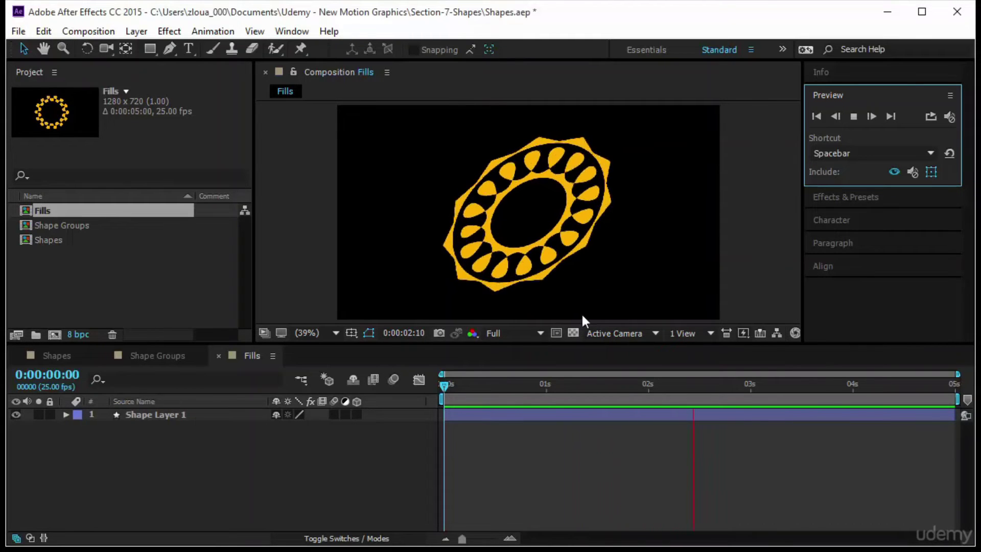
click(195, 415)
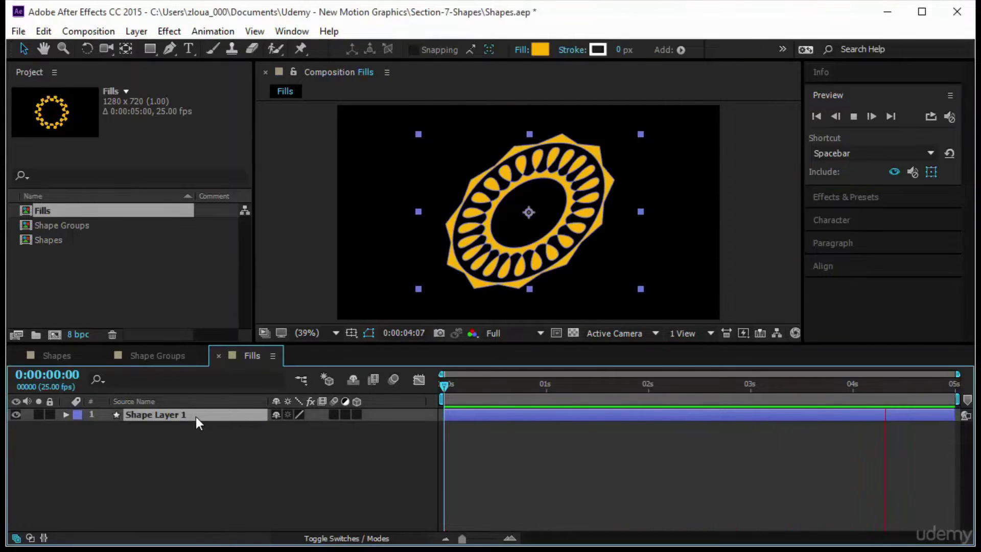
key(Delete)
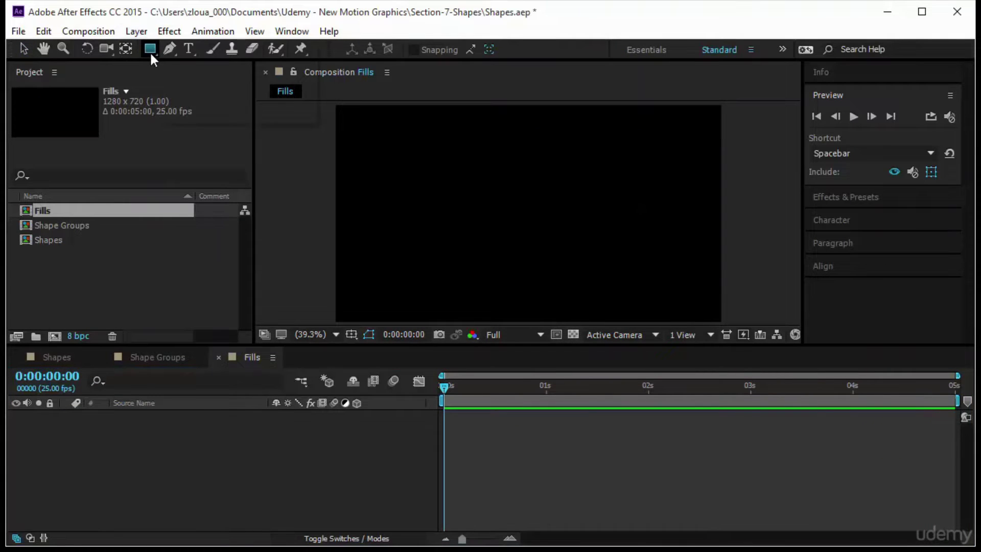
drag(150, 50, 200, 122)
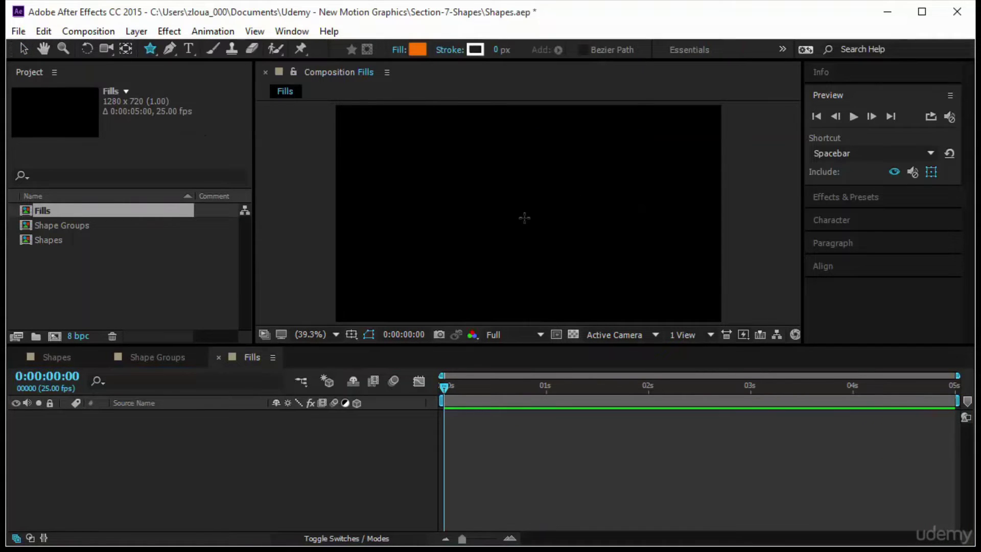
Draw a star from the comp centre and set its Polystar transform Position to 0, 0.
drag(526, 216, 595, 243)
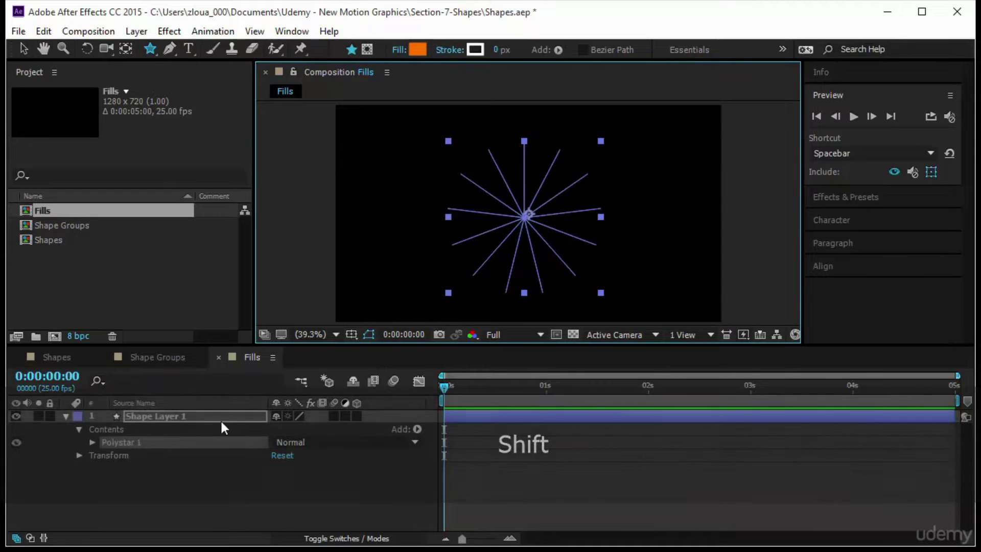
click(92, 442)
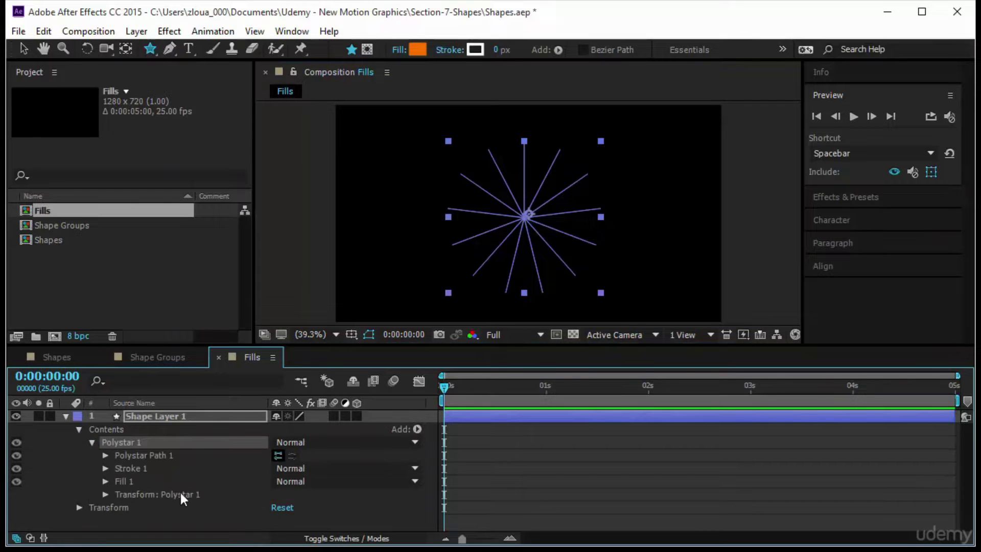
click(103, 495)
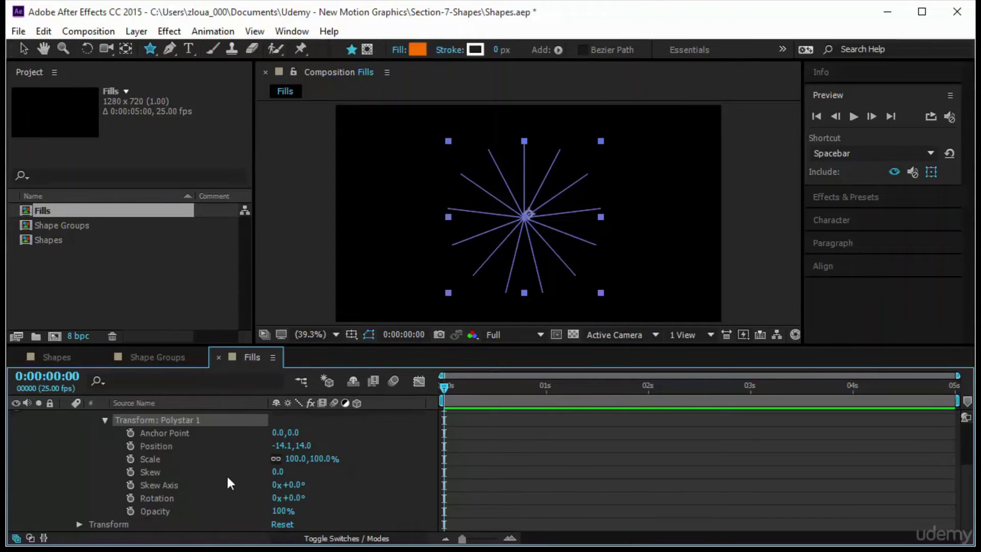
click(282, 445)
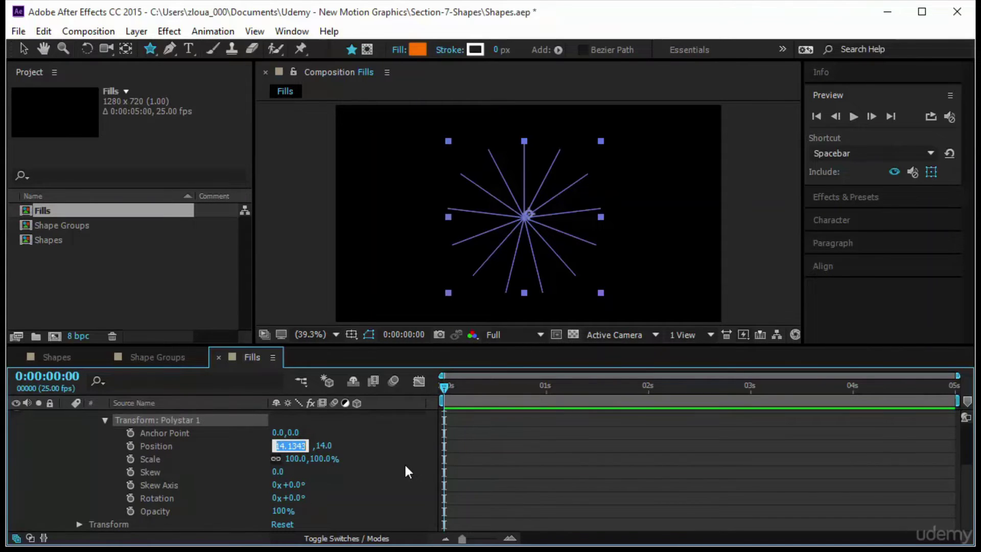
text(0)
key(Tab)
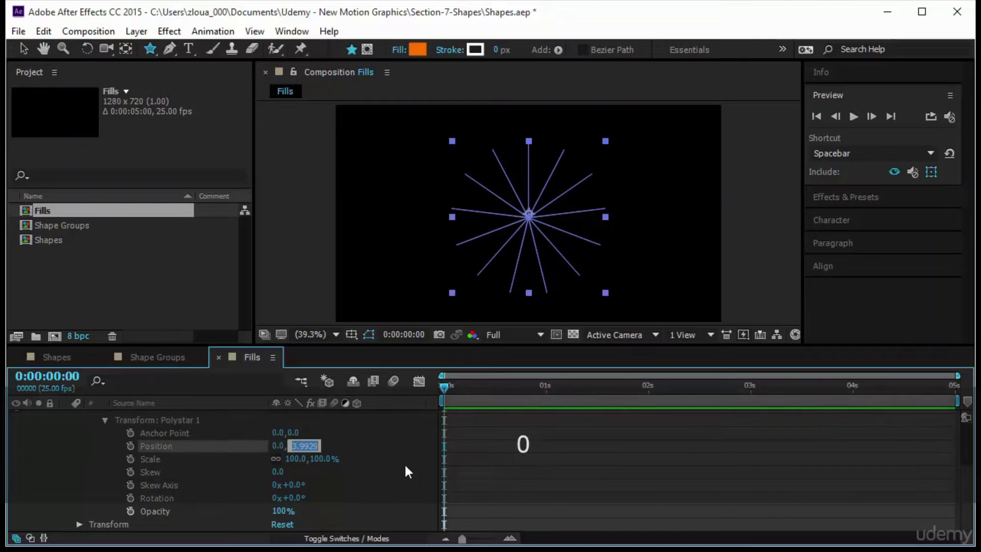
text(0)
key(Return)
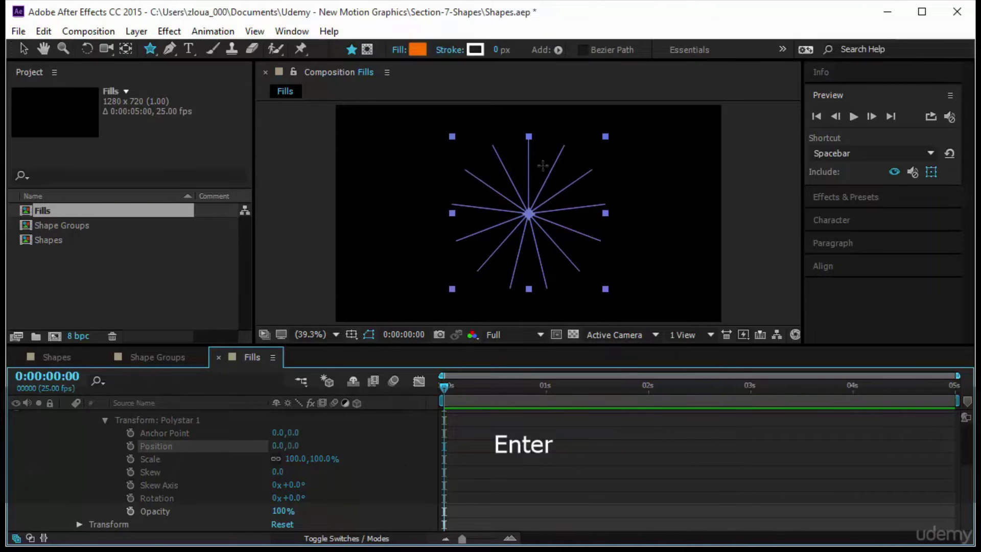
scroll(334, 476, up, 3)
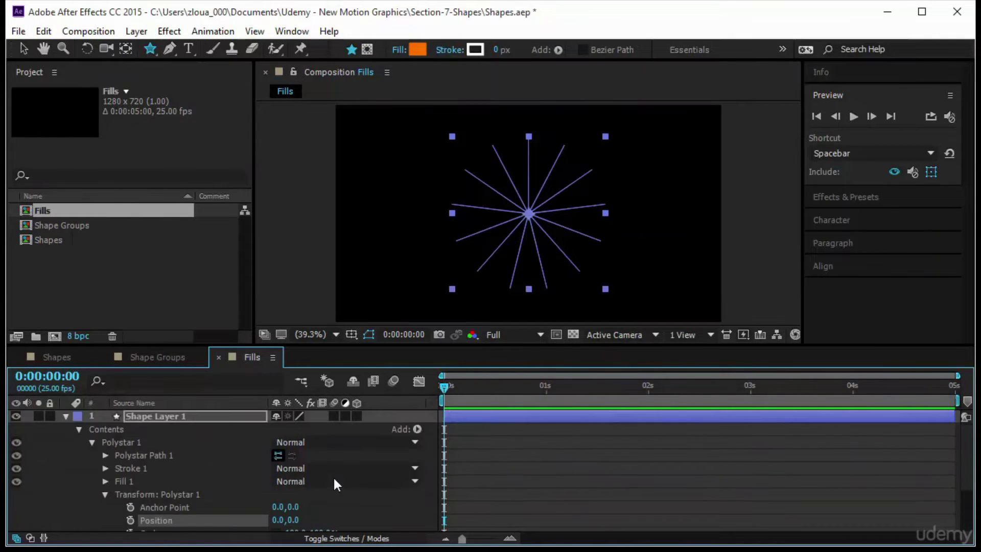
Set the star's Polystar Path Points to 20.
scroll(333, 476, down, 1)
click(161, 418)
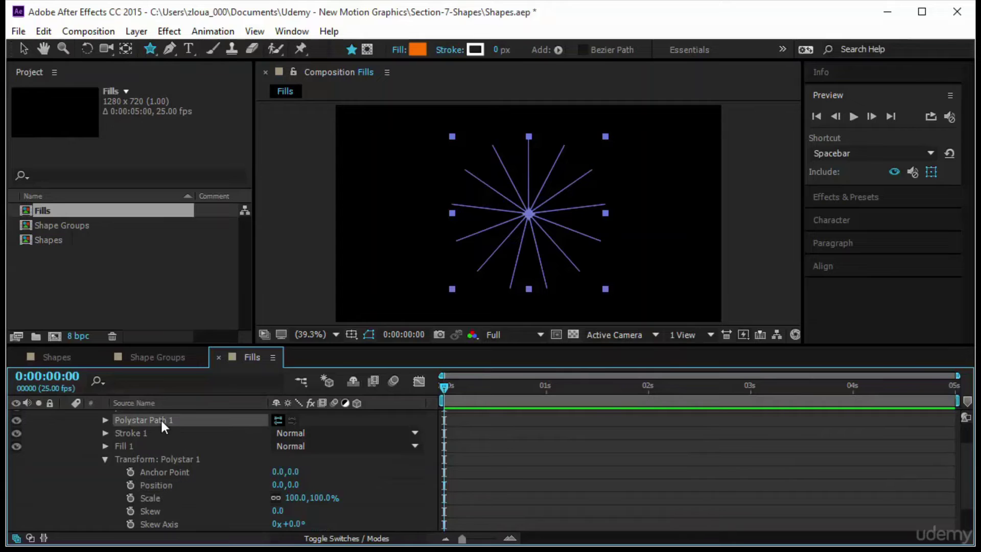
click(107, 421)
click(212, 450)
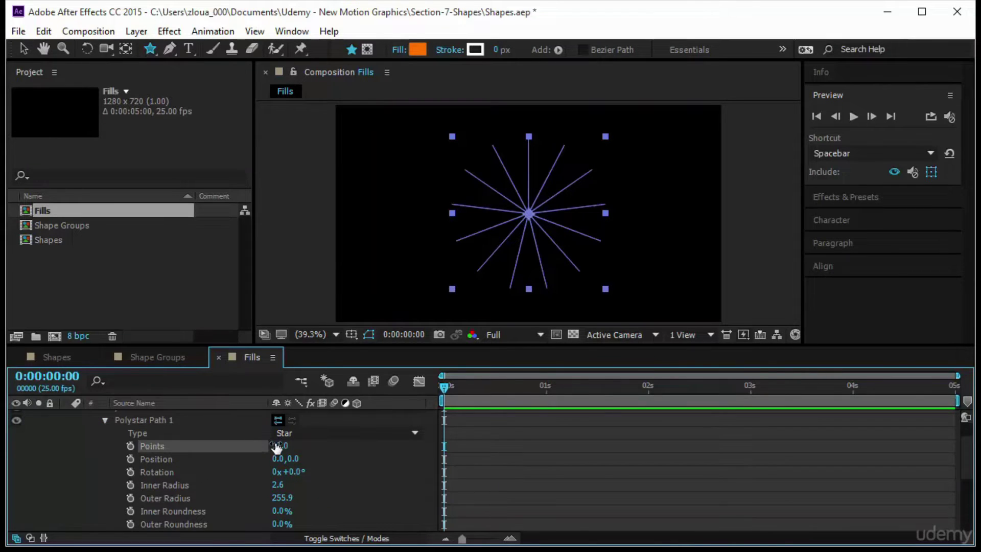
drag(277, 448, 285, 446)
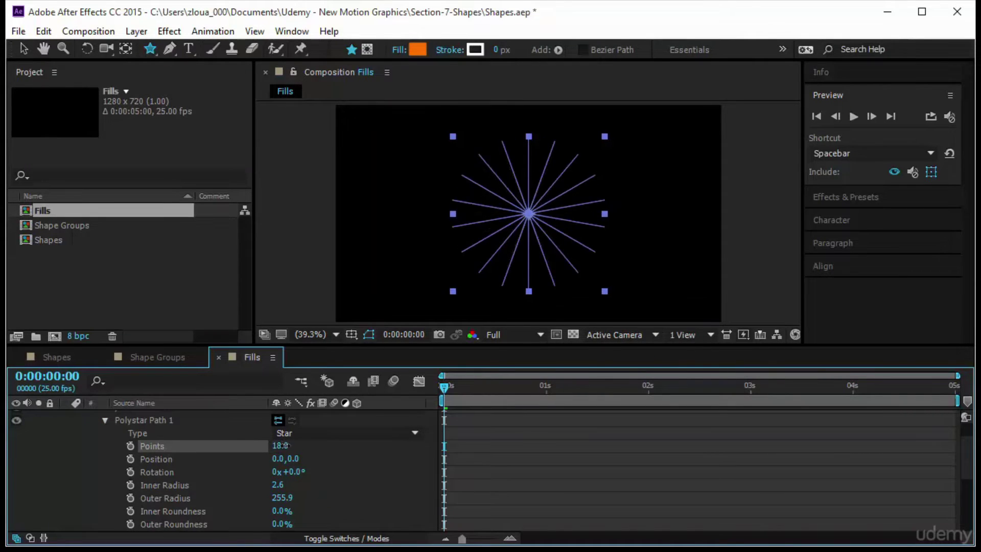
click(285, 446)
text(20)
key(Return)
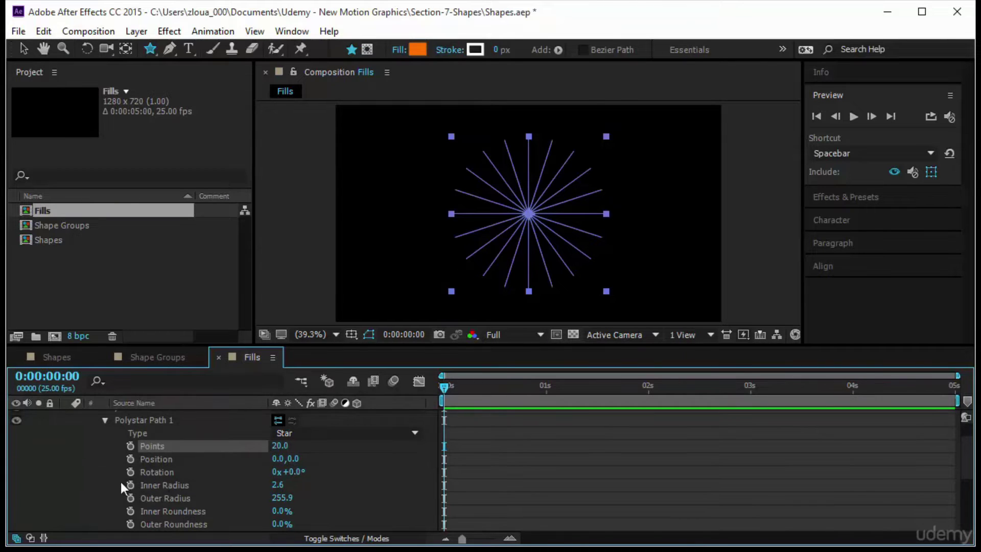
Keep the type as Star and set Inner Radius 166.6 and Outer Radius 282.9.
click(190, 473)
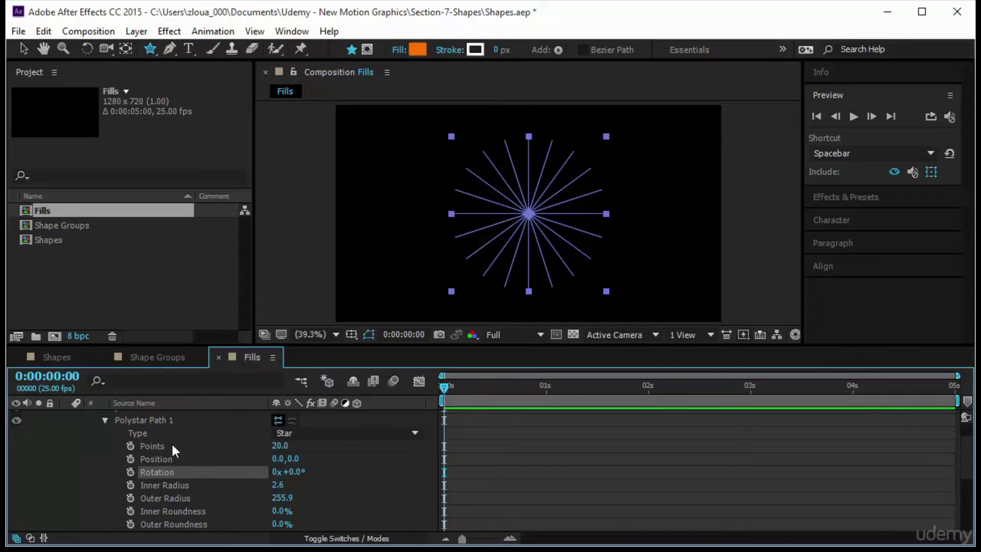
click(148, 486)
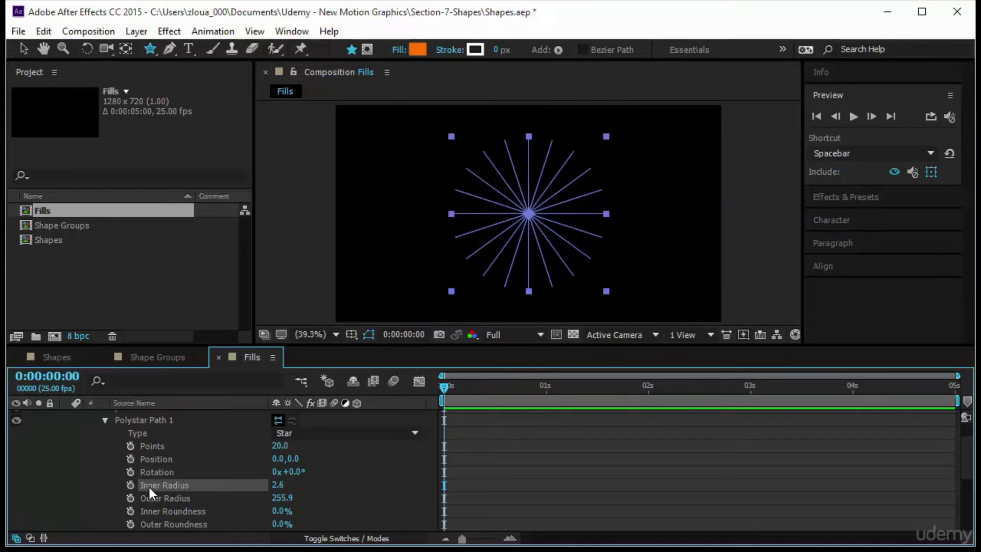
drag(280, 486, 385, 483)
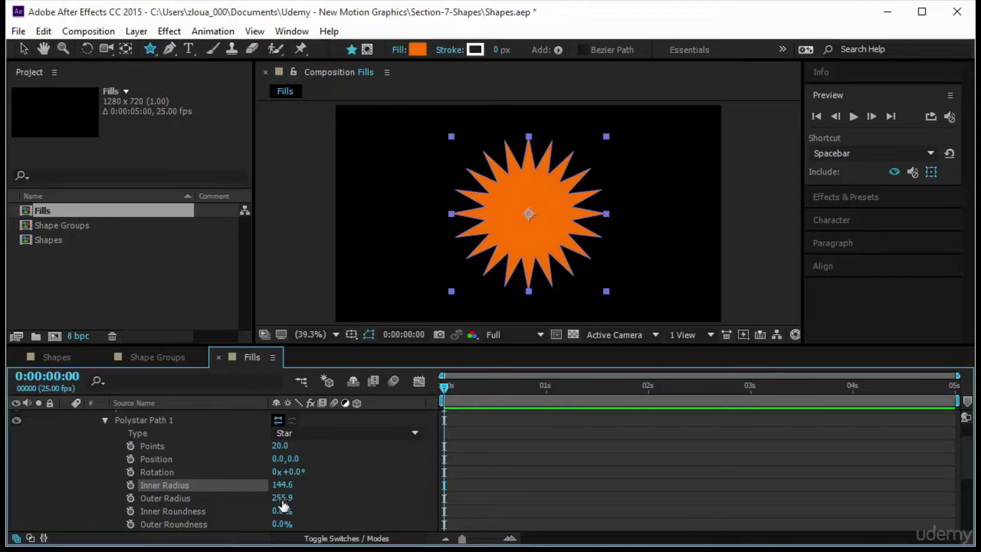
drag(282, 499, 315, 503)
click(297, 433)
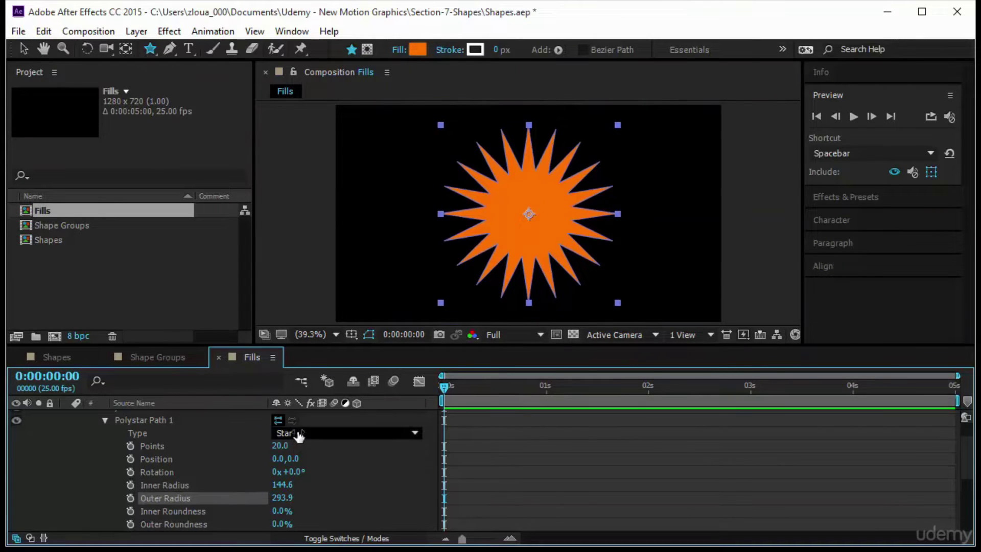
click(348, 502)
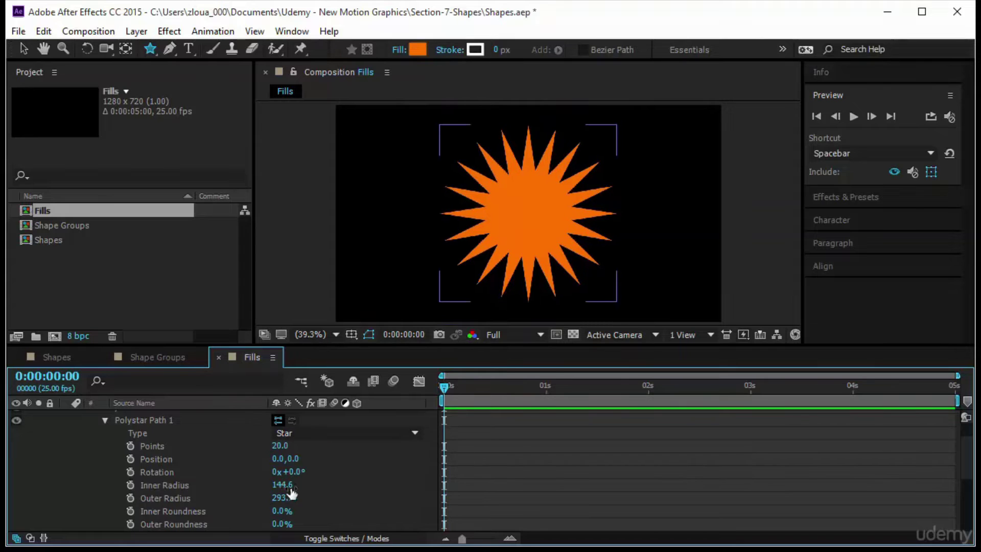
drag(283, 485, 326, 498)
scroll(333, 496, down, 2)
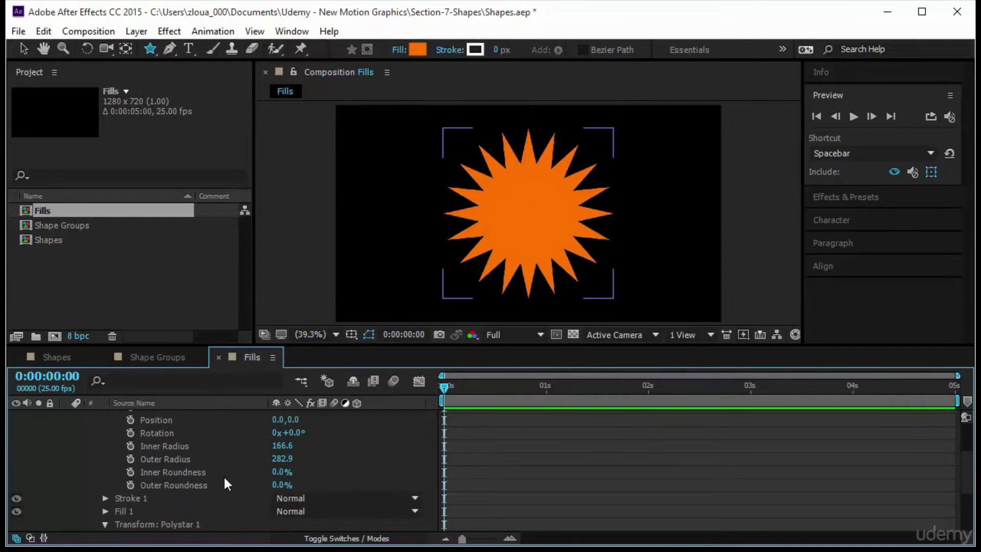
Set Inner Roundness 474%, Outer Roundness -481%, Inner Radius 161.6 and Outer Radius 262.9.
click(223, 472)
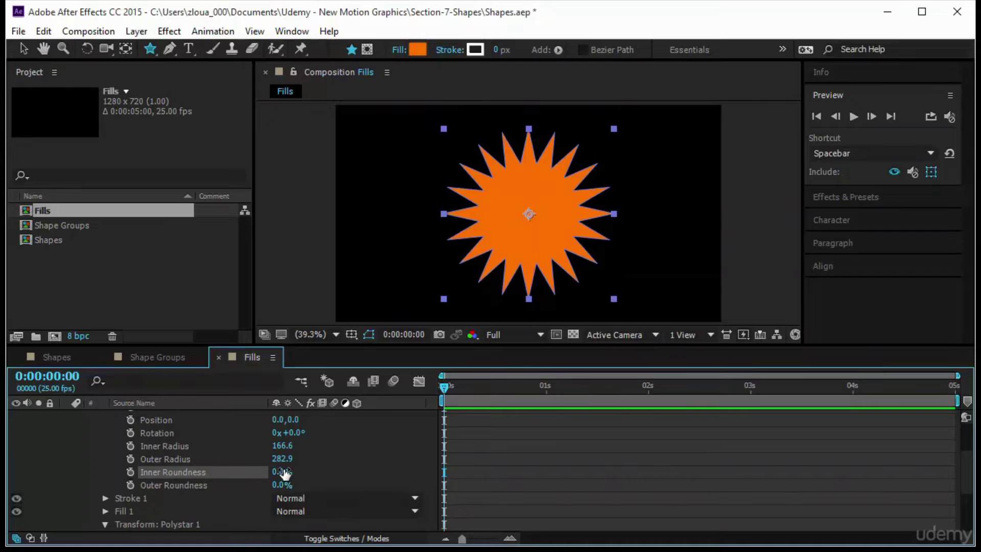
drag(282, 471, 823, 483)
drag(278, 484, 69, 508)
drag(285, 472, 144, 492)
drag(279, 483, 134, 497)
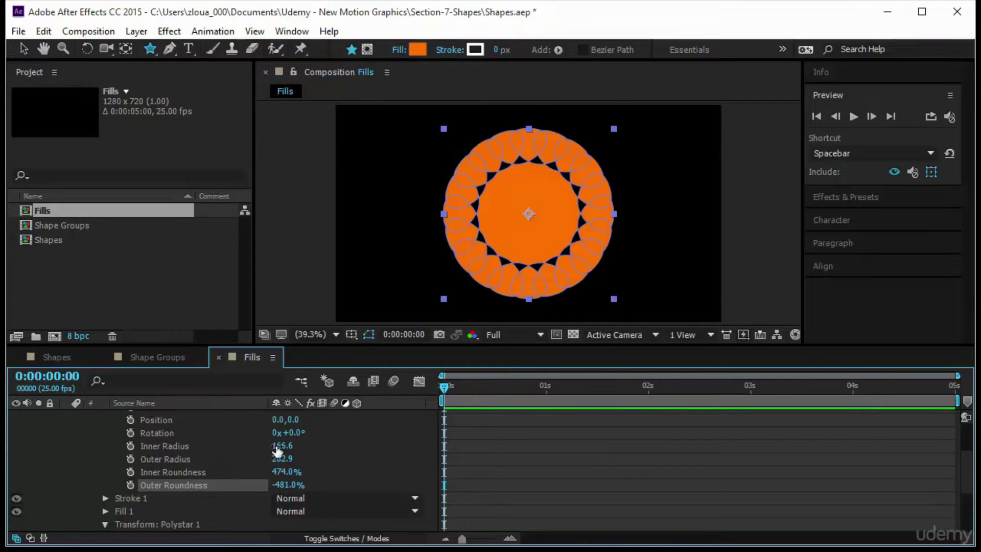
drag(280, 446, 268, 462)
click(529, 451)
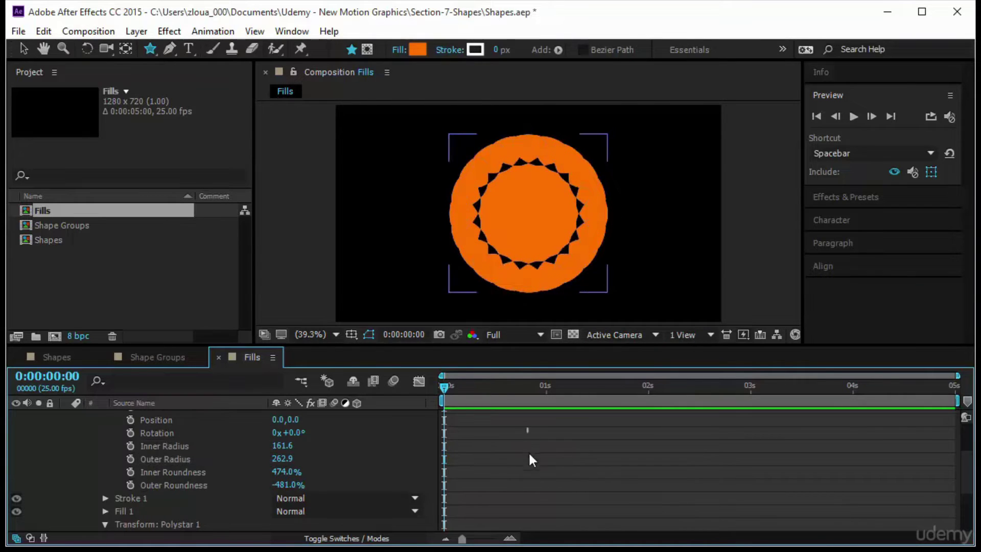
scroll(533, 456, up, 3)
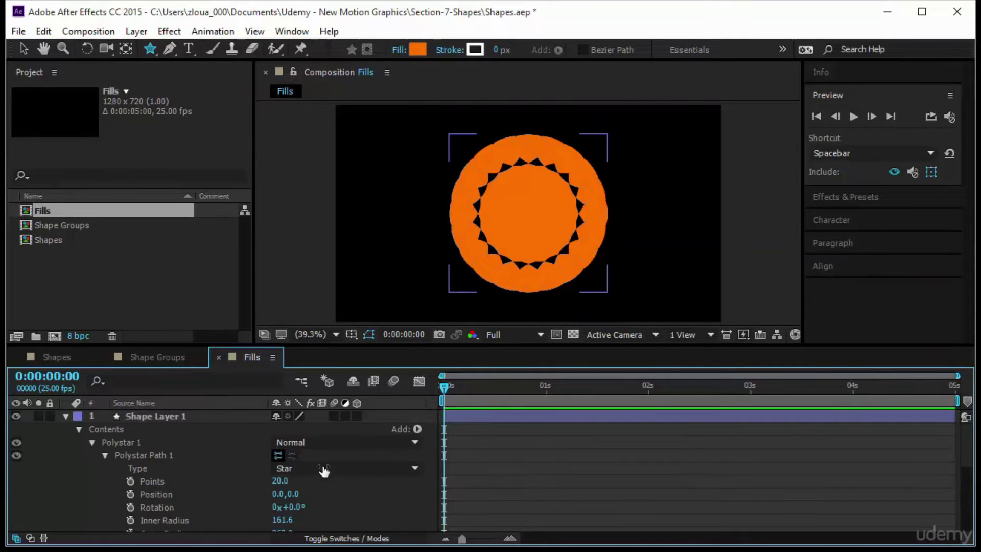
Rename the Polystar 1 group to 'Group'.
click(106, 456)
click(119, 441)
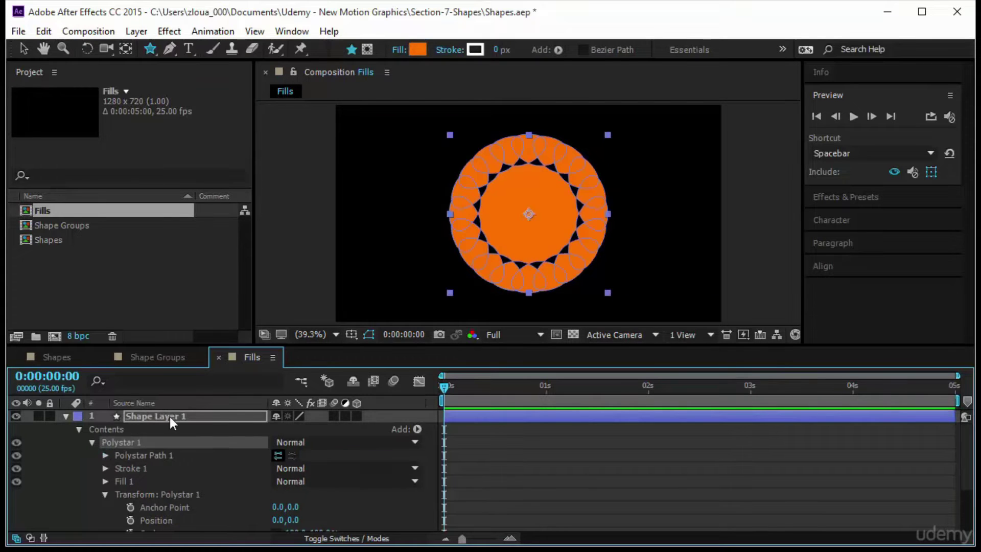
key(Return)
text(Grou)
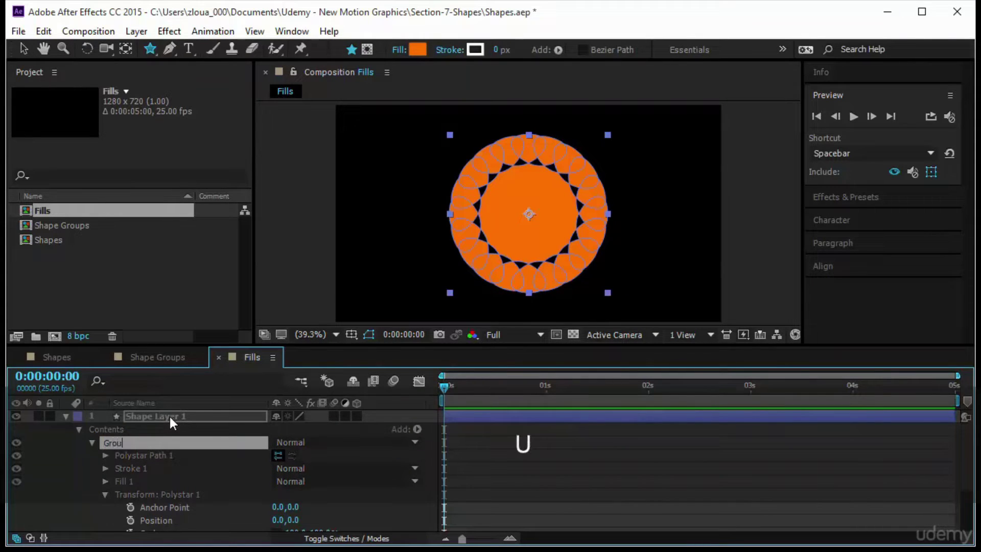
text(p)
key(Return)
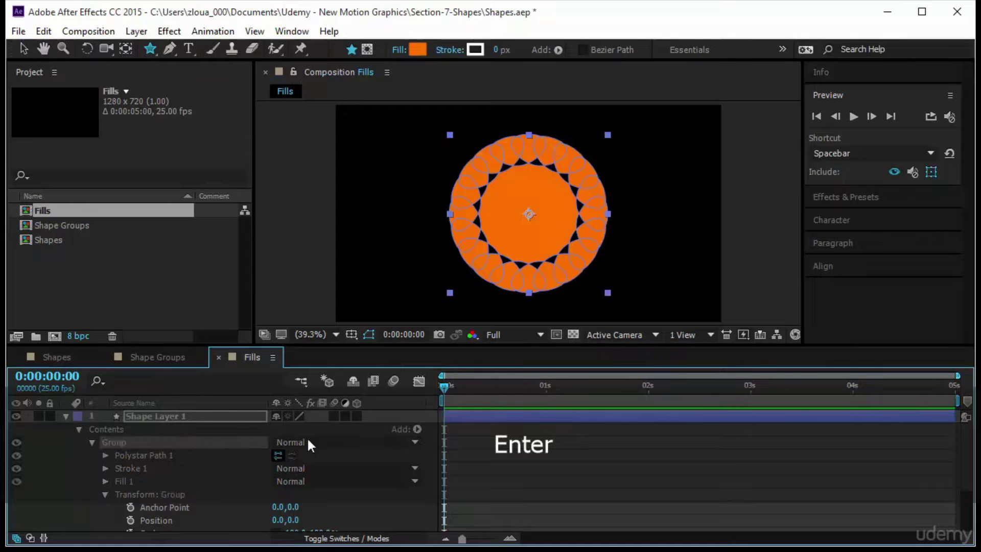
Add an Ellipse Path to the group and enlarge it to 475, 475.
click(417, 429)
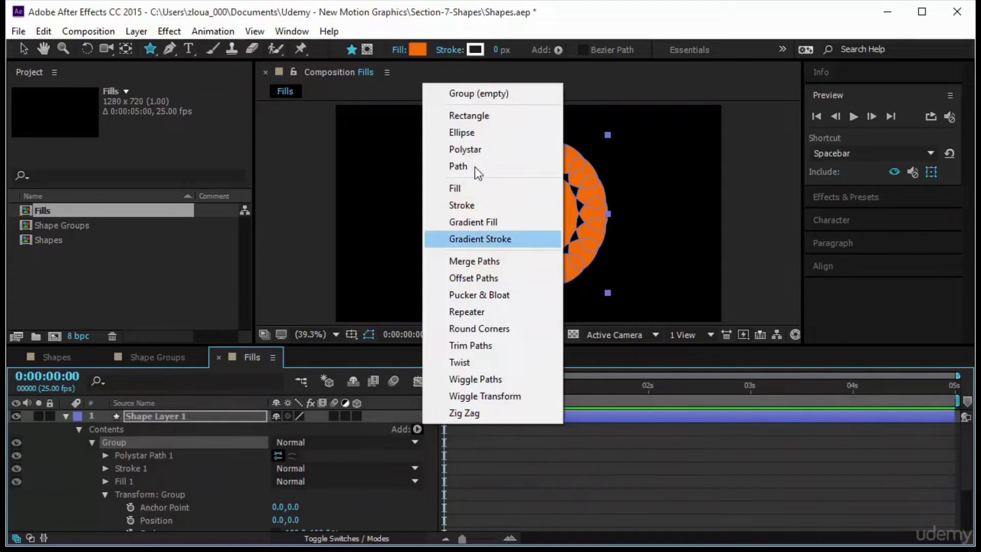
click(487, 133)
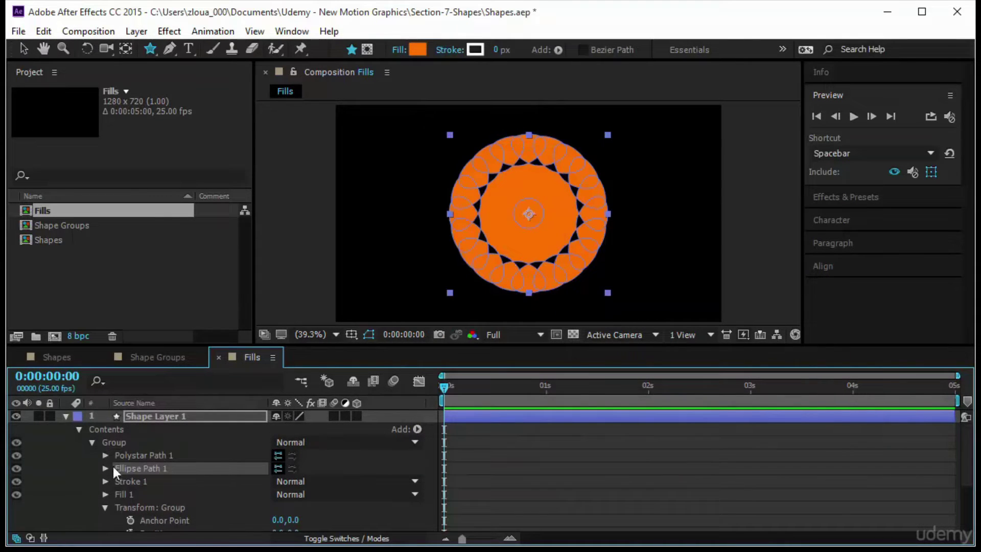
click(107, 468)
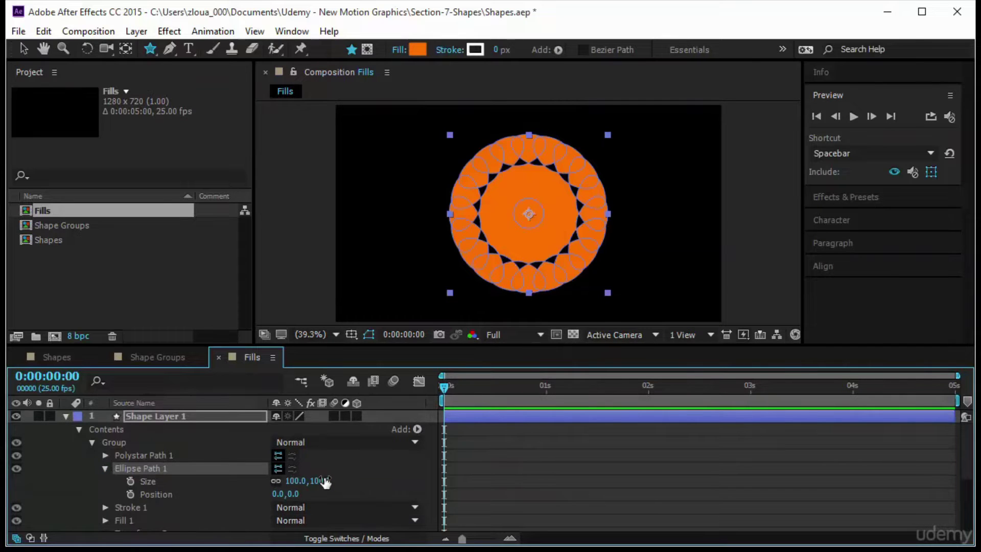
drag(325, 482, 657, 524)
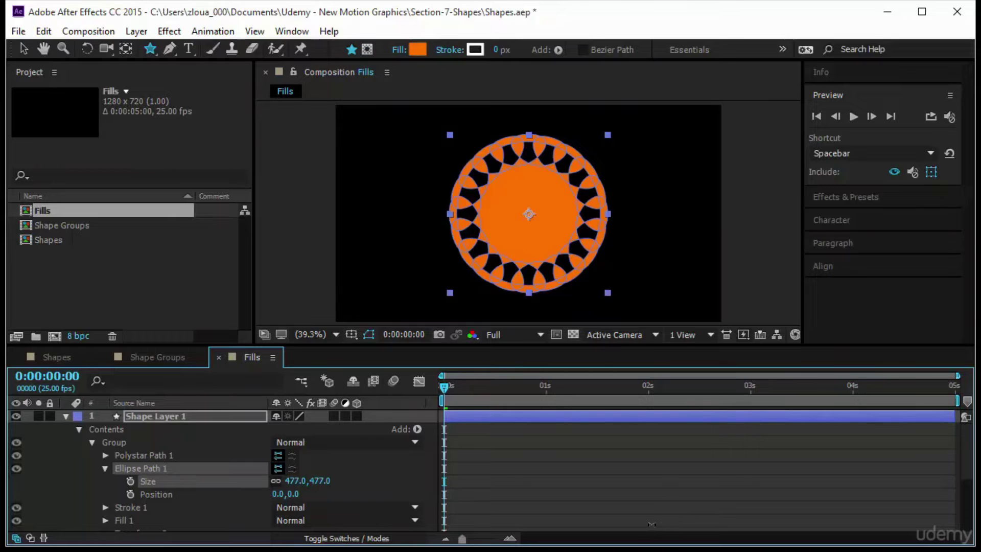
Toggle Reverse Path Direction on the star and ellipse paths until both are reversed.
click(292, 457)
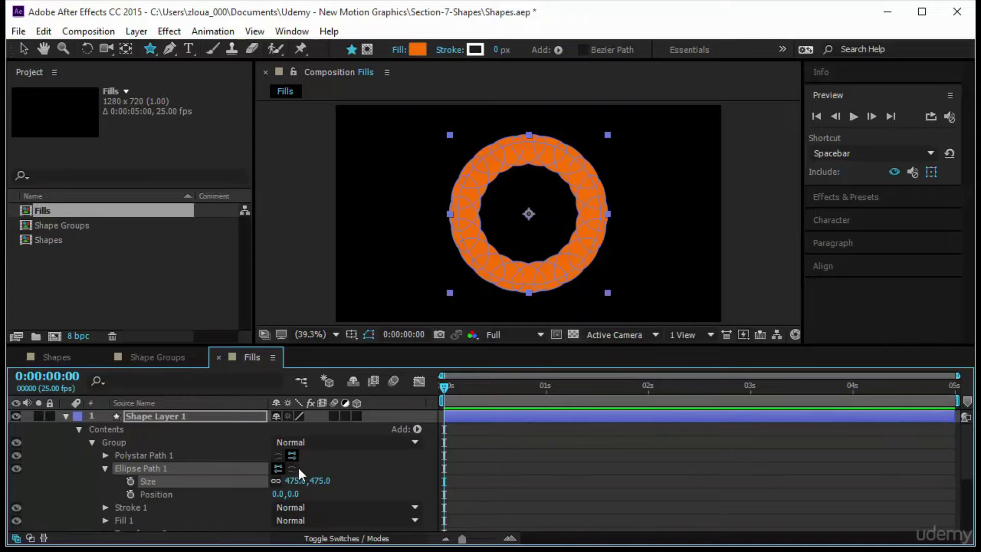
click(291, 468)
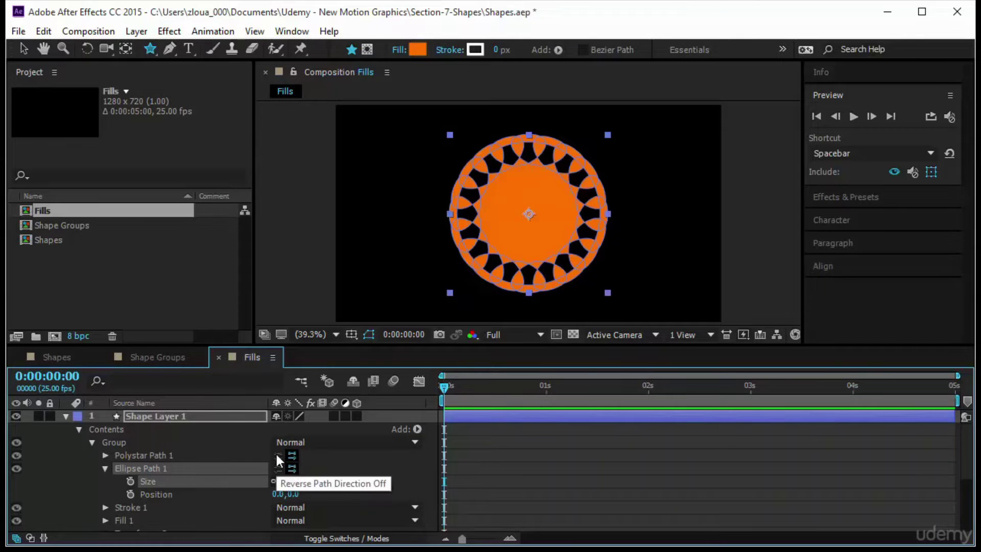
click(277, 455)
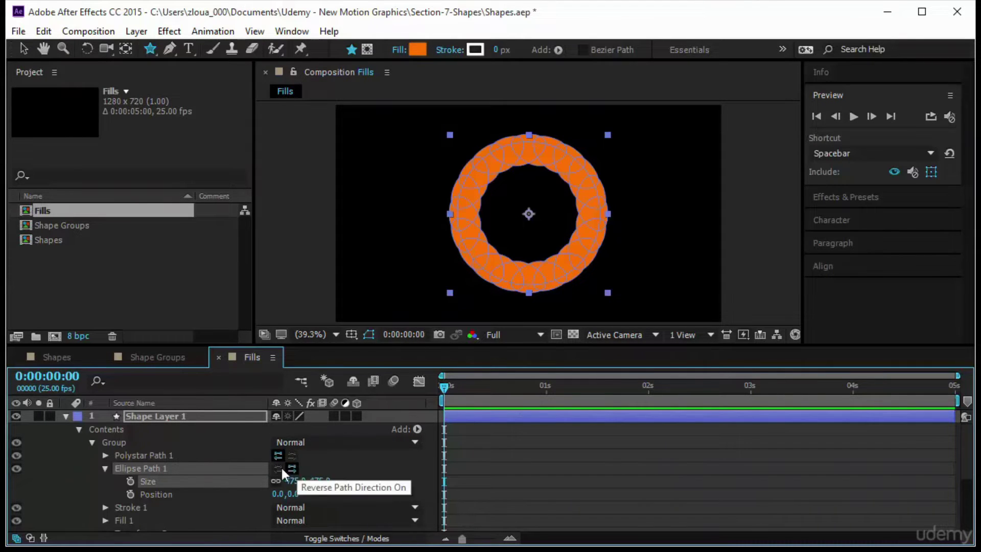
click(287, 468)
scroll(357, 453, down, 1)
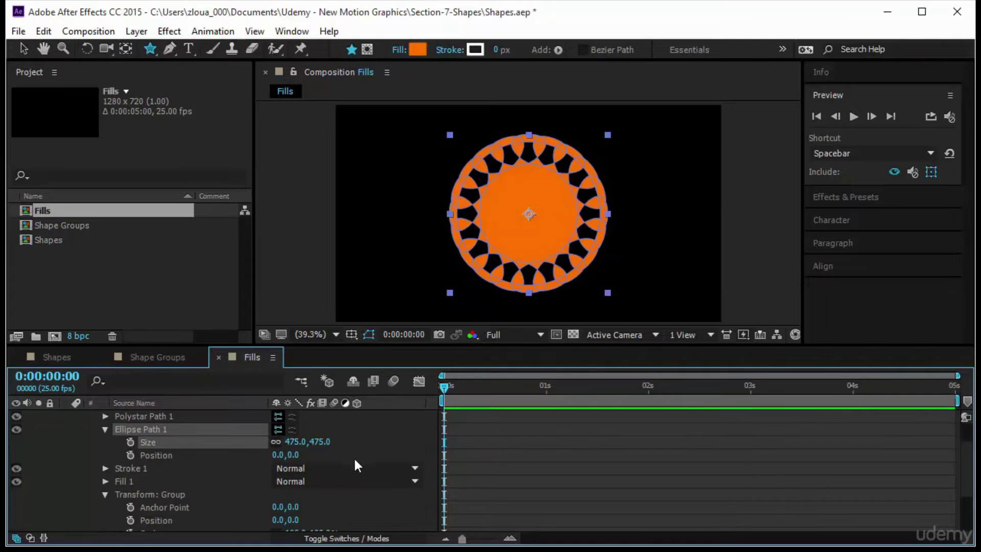
Switch Fill 1's Fill Rule to Even-Odd and enlarge the ellipse to 585, 585.
click(104, 481)
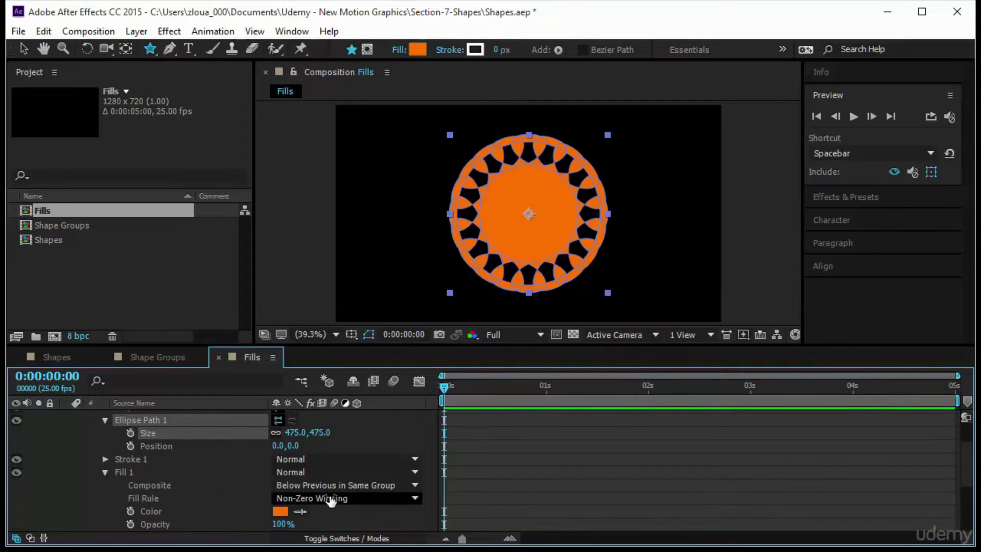
scroll(277, 483, up, 1)
scroll(326, 496, down, 2)
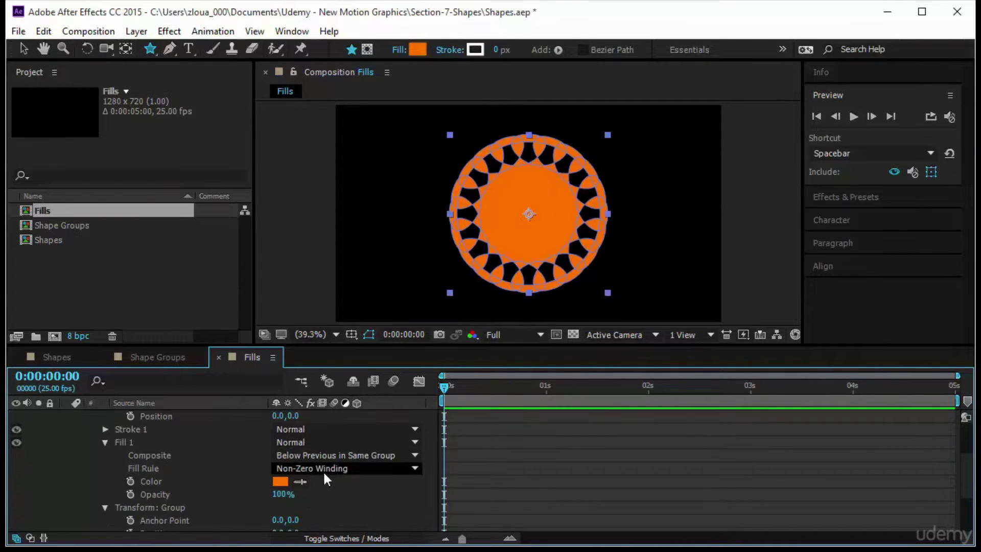
click(323, 469)
click(324, 501)
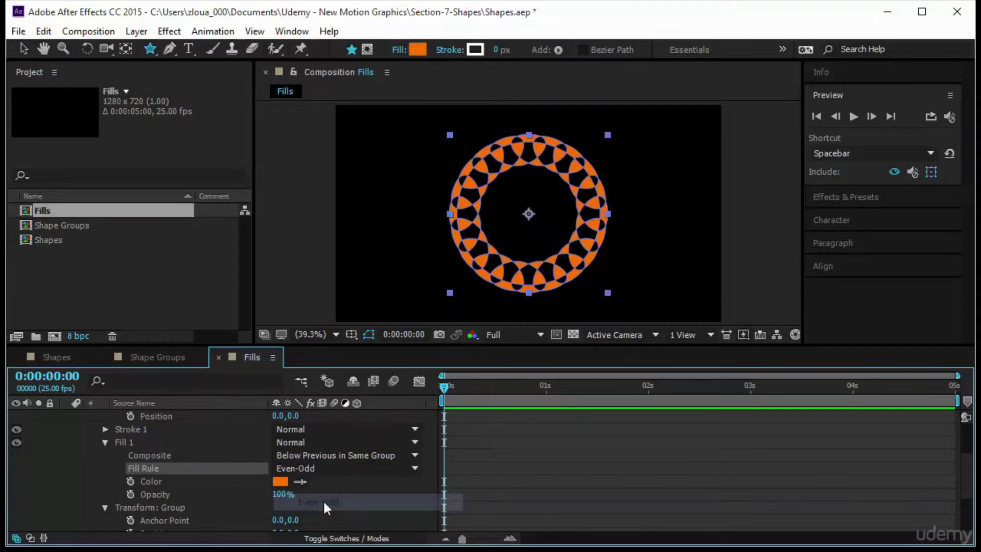
click(587, 482)
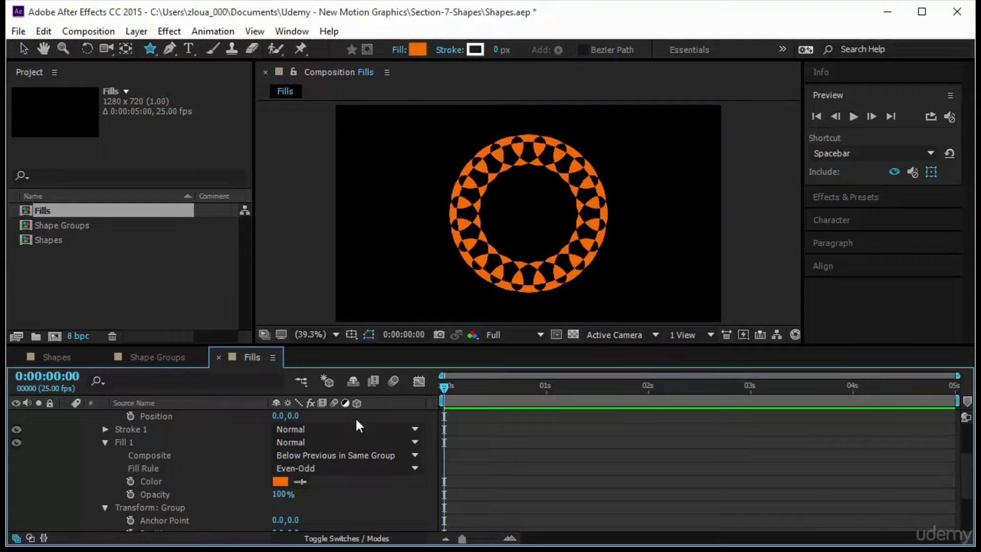
scroll(354, 420, up, 3)
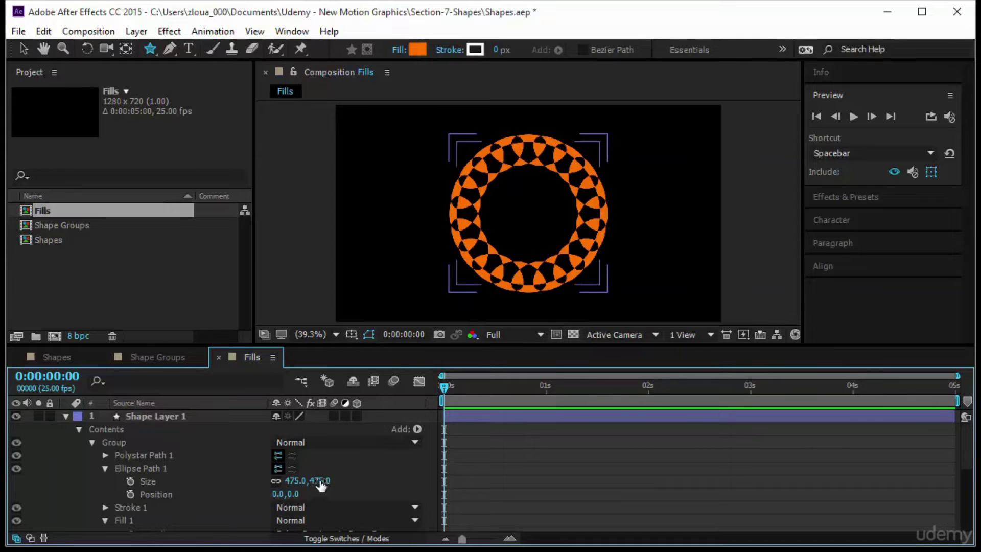
drag(322, 486, 400, 478)
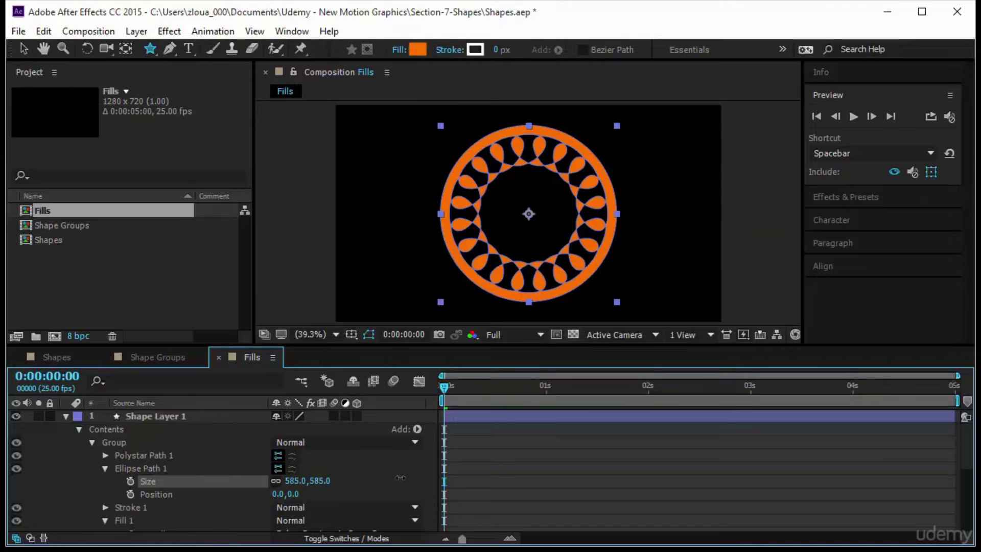
Collapse the ellipse and fill properties and add a new Polystar to the Group.
click(521, 484)
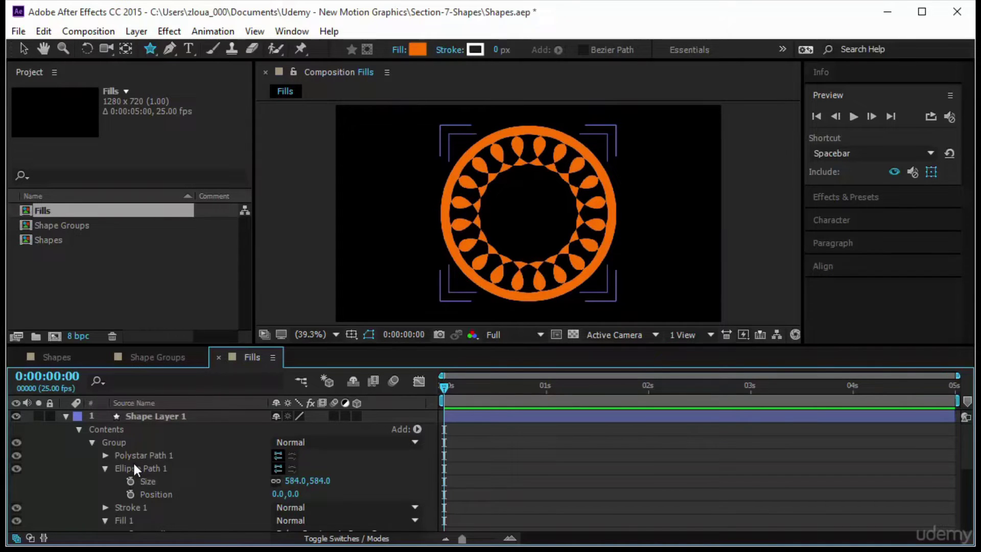
click(106, 468)
click(105, 494)
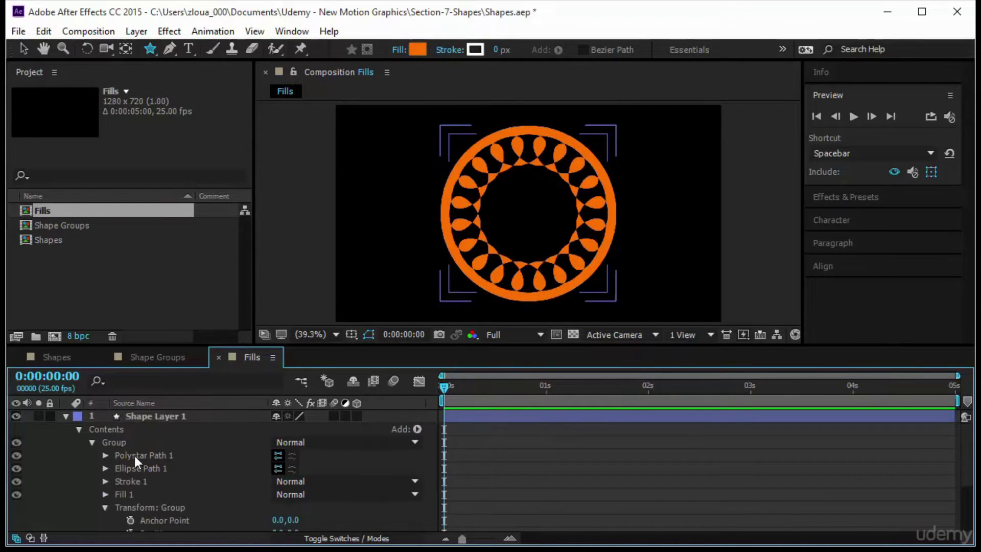
click(156, 455)
click(143, 442)
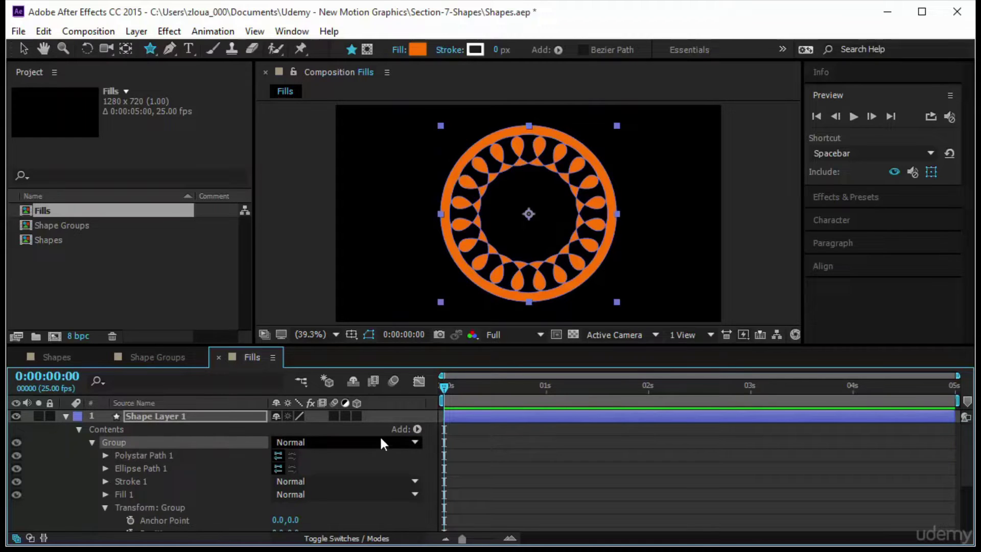
click(417, 430)
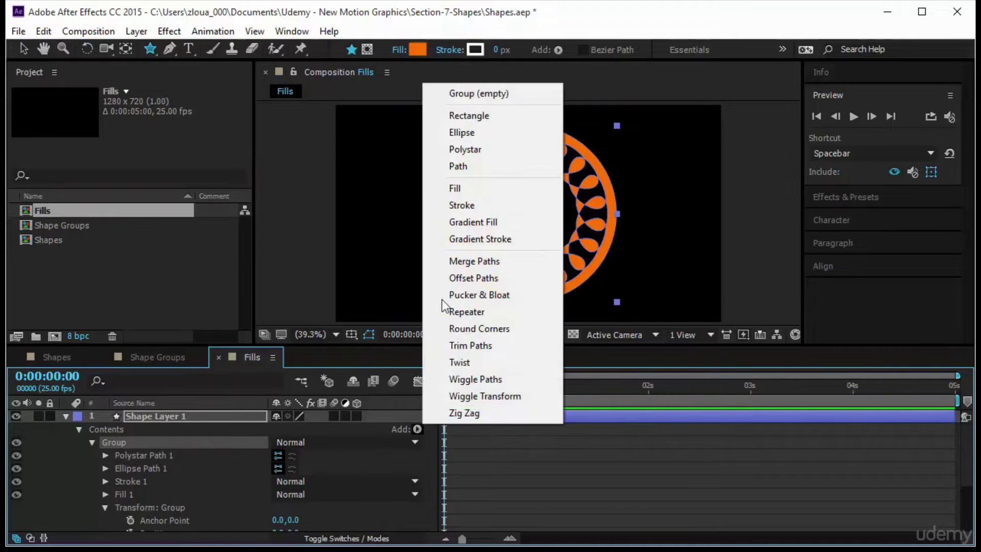
click(504, 150)
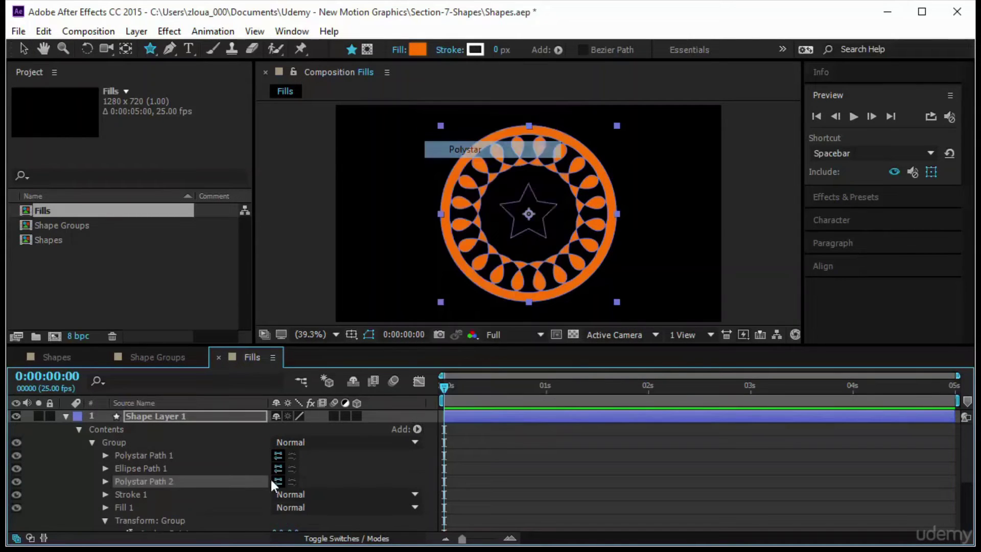
Change Polystar Path 2's type to Polygon with about 5.8 points.
click(104, 481)
click(299, 440)
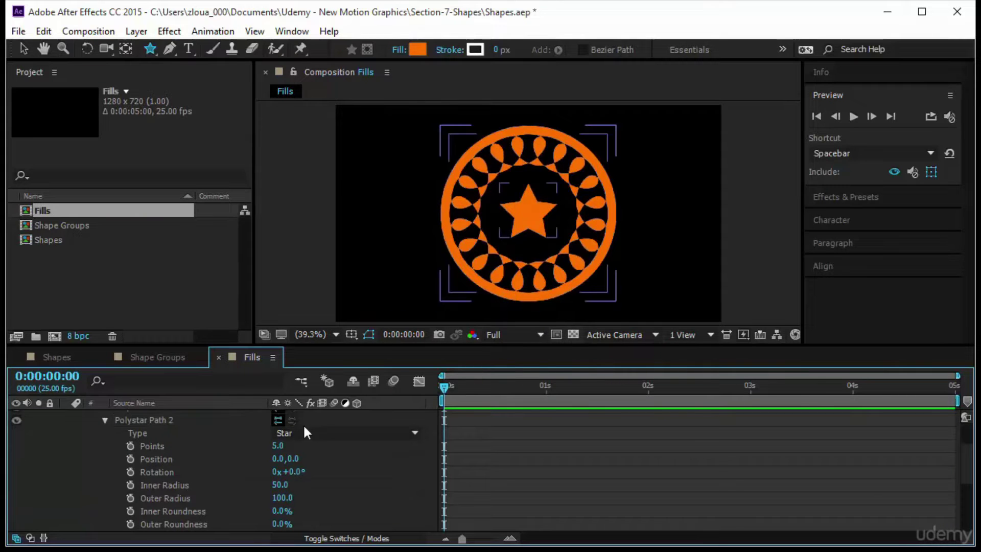
click(304, 432)
click(321, 466)
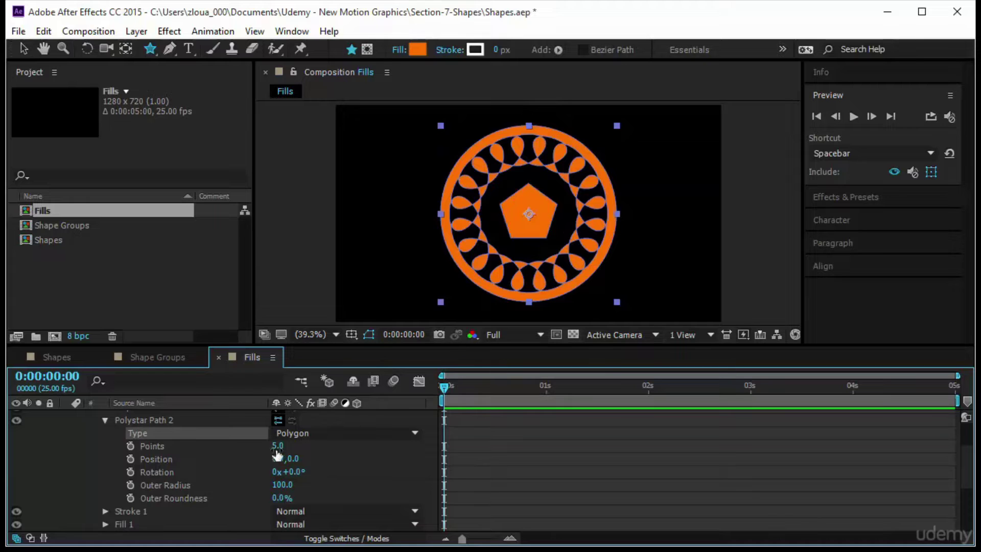
drag(282, 453, 302, 453)
key(ctrl)
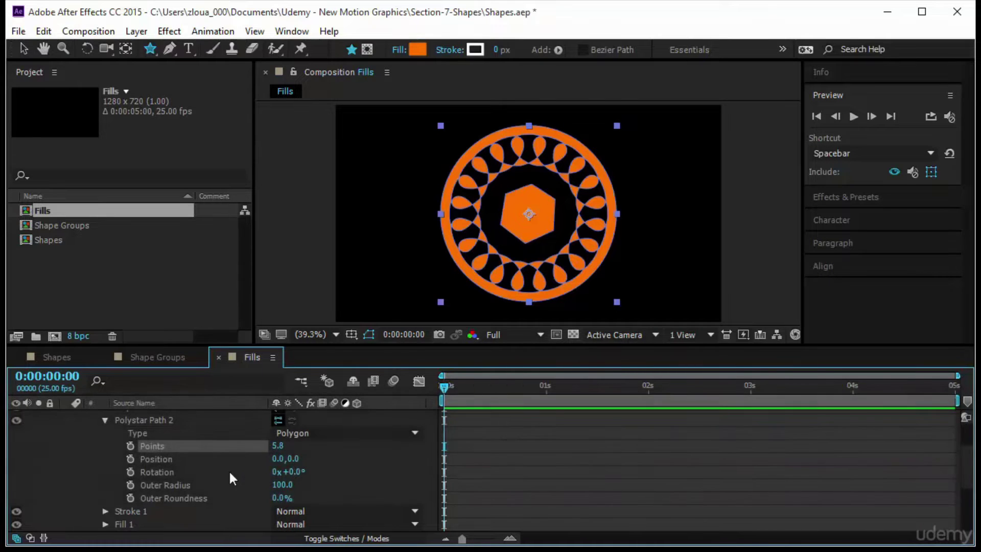
Set the polygon's Outer Radius to 349 and Outer Roundness to 33%.
drag(283, 489, 490, 501)
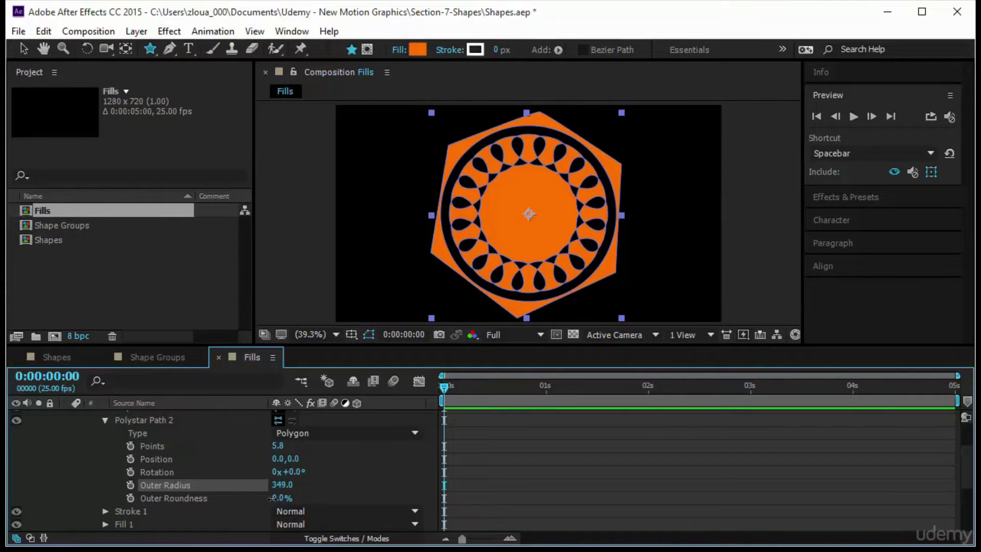
drag(270, 498, 311, 506)
click(542, 448)
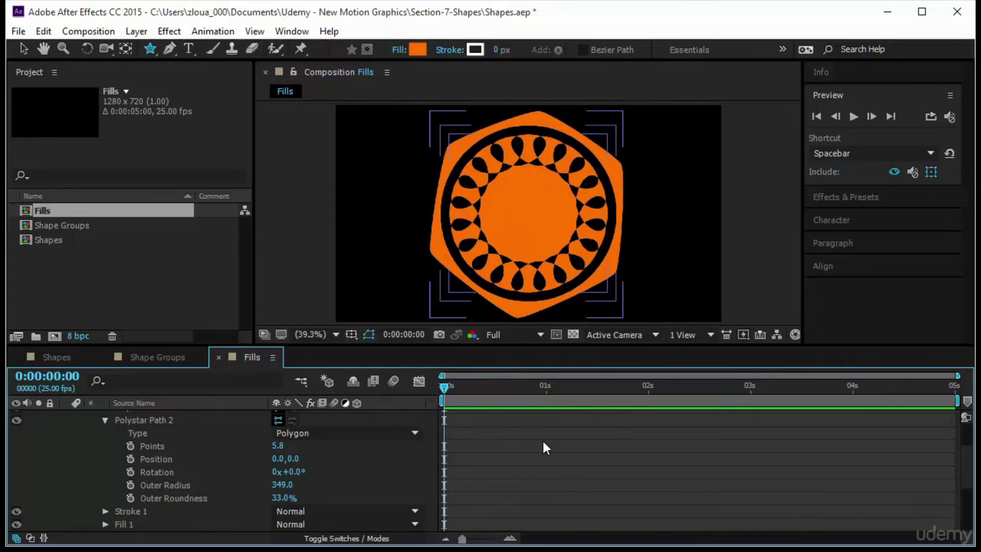
scroll(394, 477, up, 3)
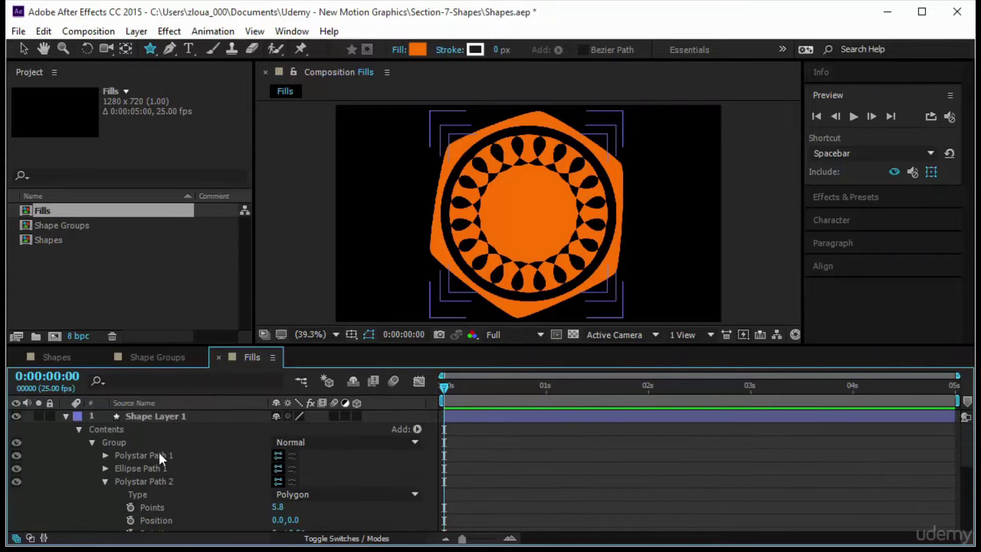
Add an Ellipse Path 2 to the Group, size it to about 275, then delete it.
click(116, 440)
click(417, 429)
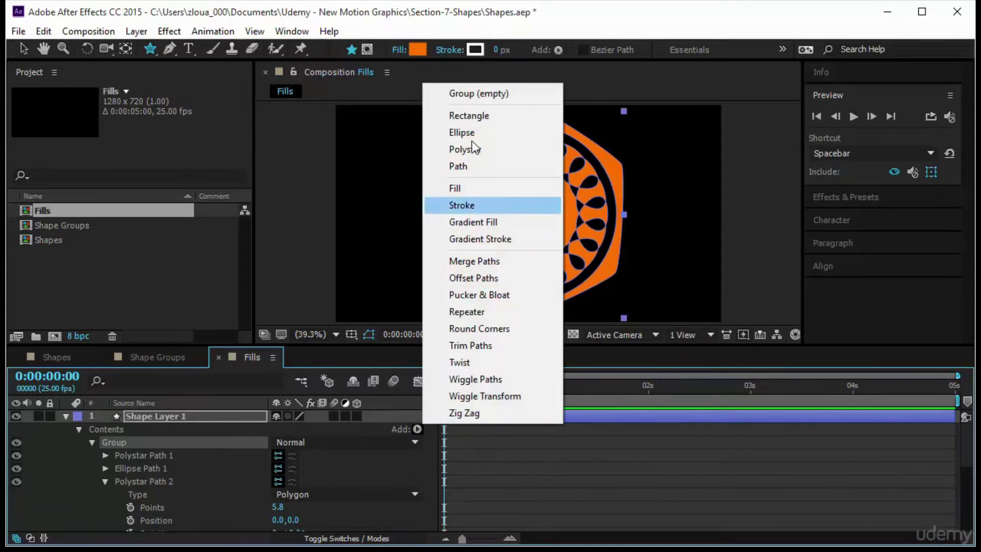
click(466, 133)
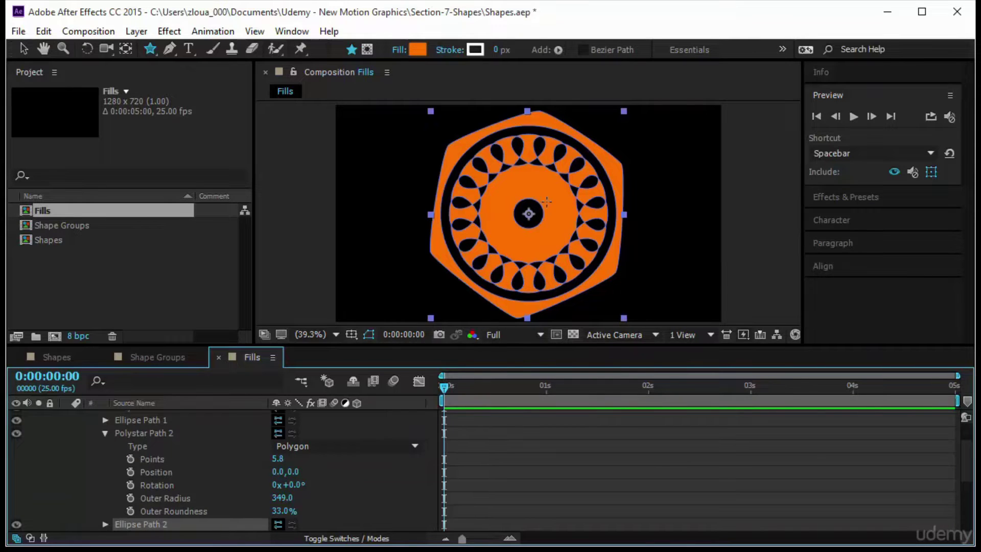
scroll(299, 462, down, 3)
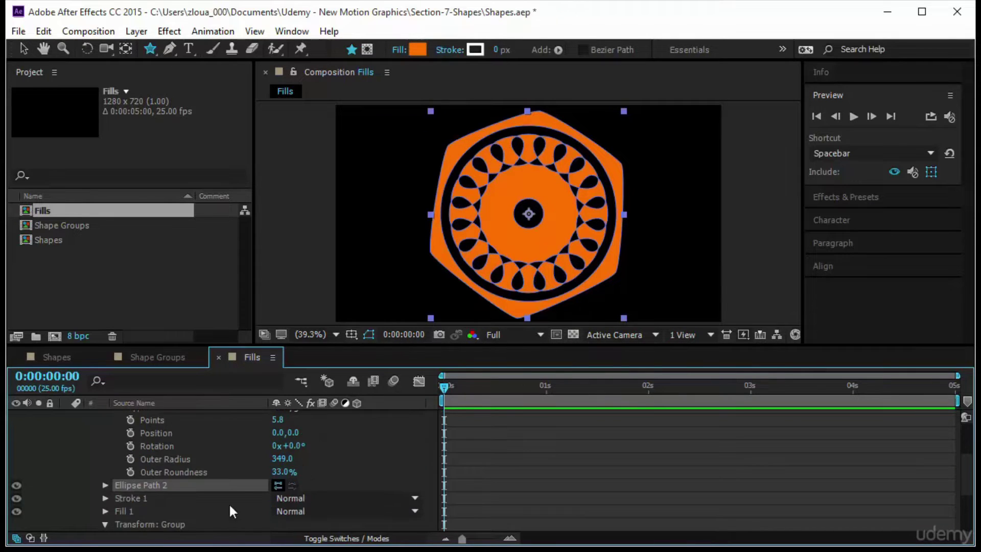
click(105, 485)
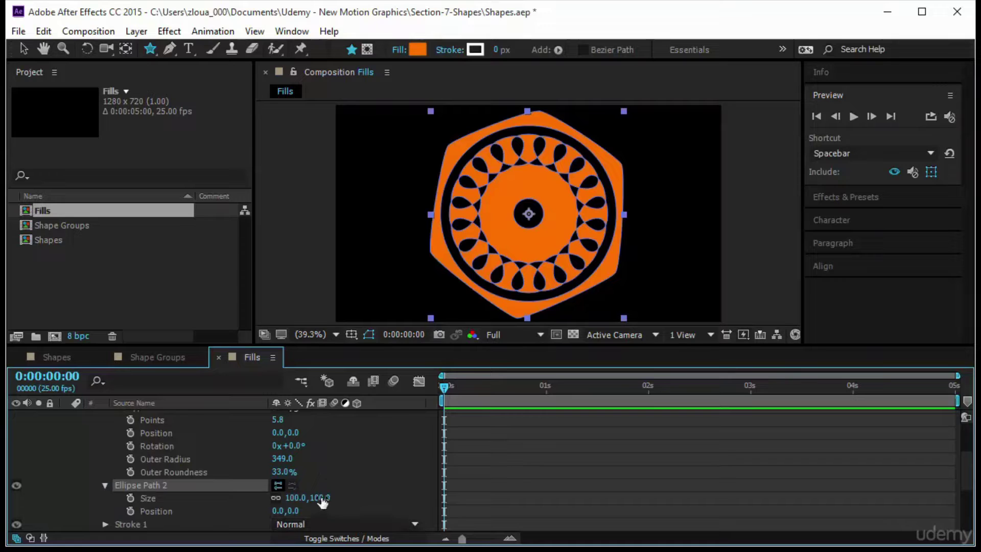
drag(323, 498, 459, 501)
click(668, 469)
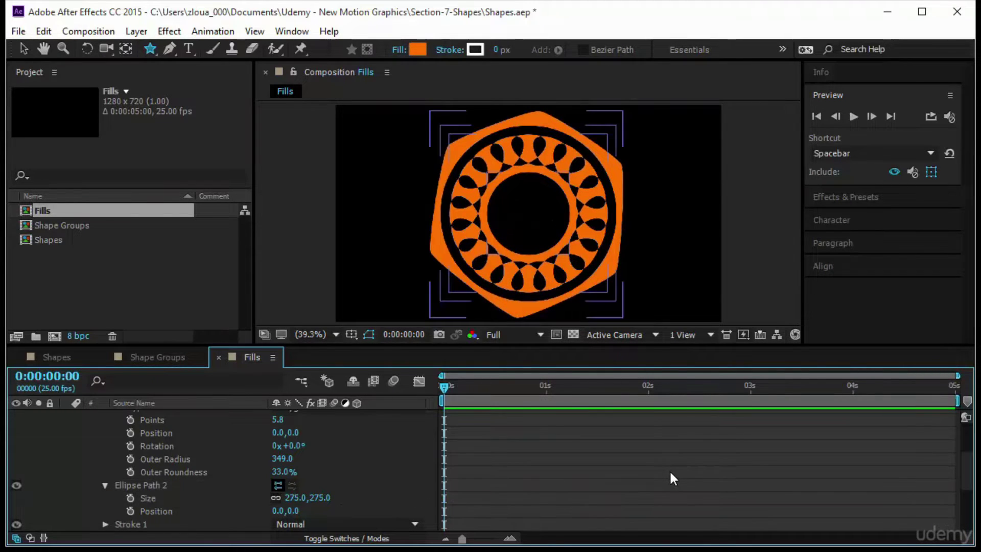
key(Delete)
scroll(339, 452, up, 2)
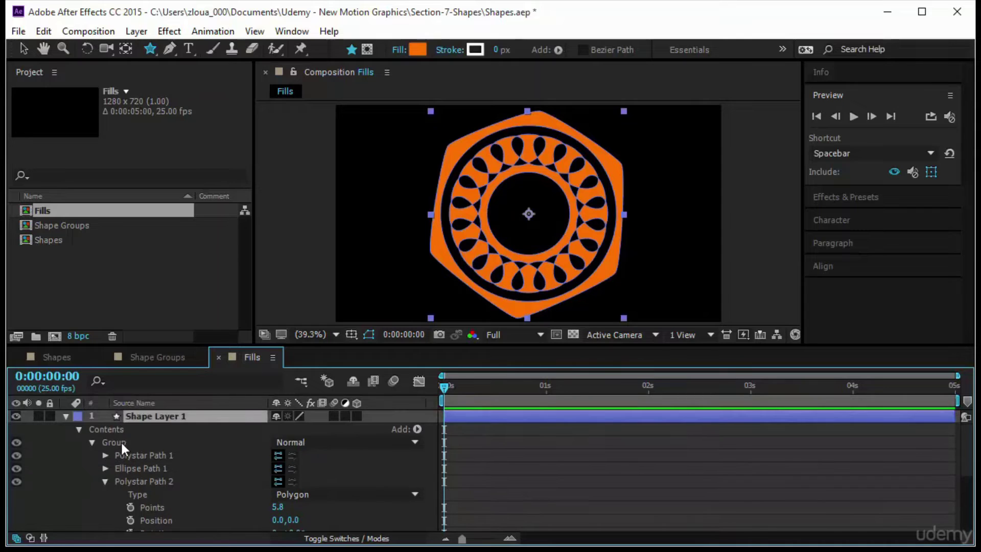
Add Polystar Path 3 to the Group and set its Points to 6.
click(117, 442)
click(418, 429)
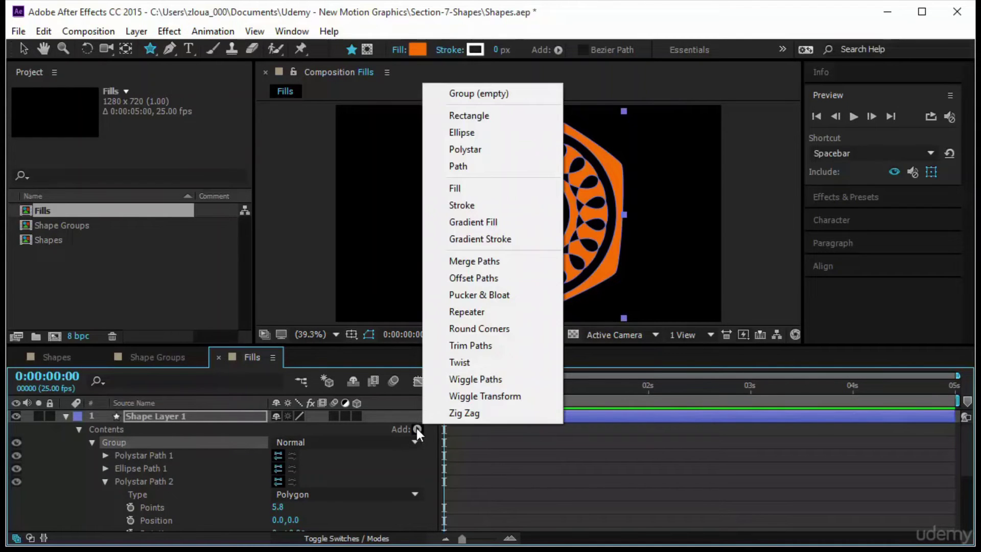
click(516, 147)
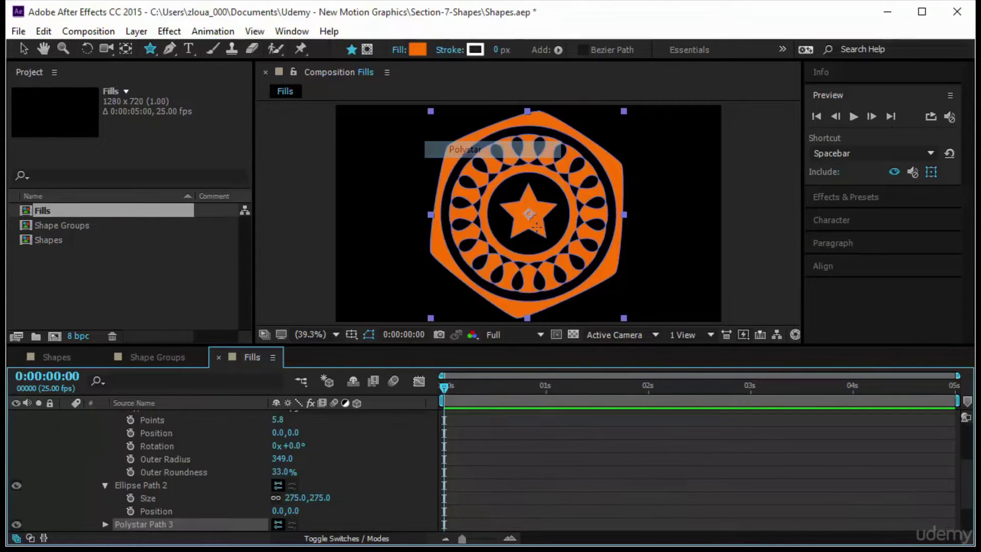
scroll(246, 465, down, 2)
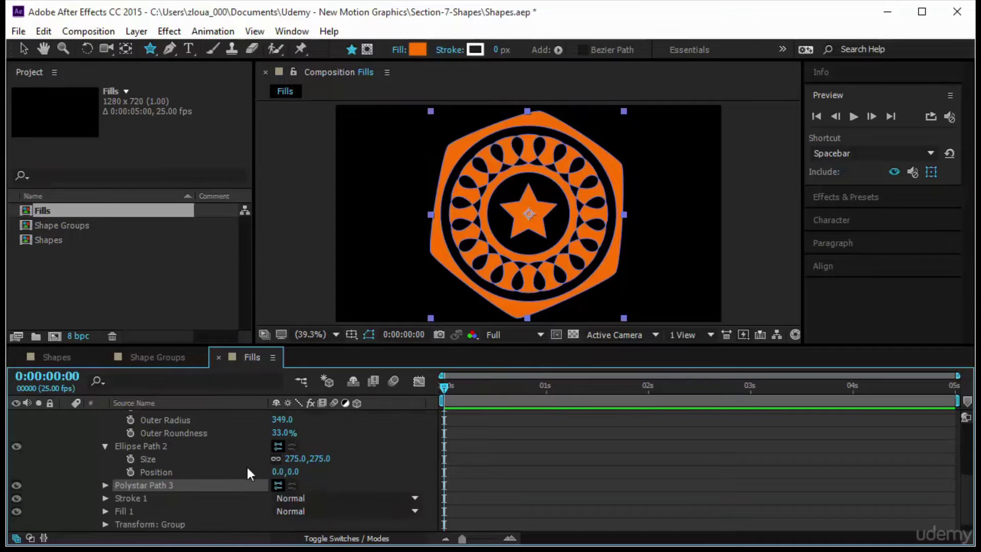
click(106, 471)
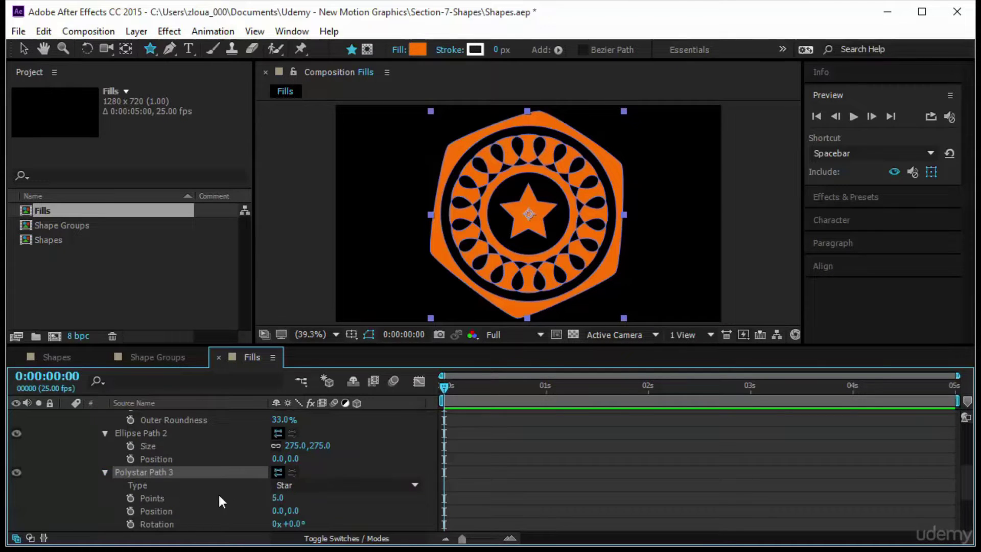
scroll(219, 493, down, 2)
click(277, 446)
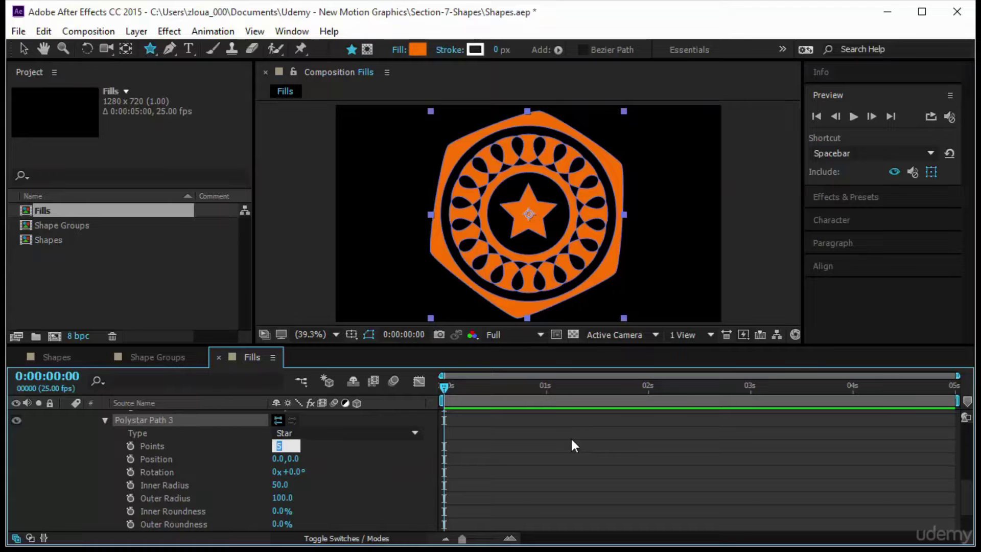
text(6)
key(Return)
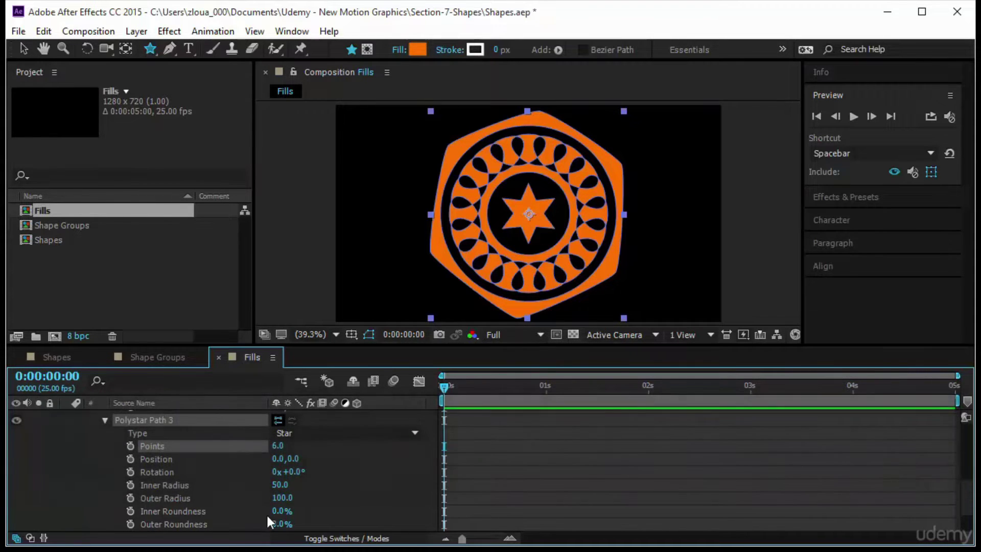
Set the six-point star's Outer Radius to 142 and Inner Roundness to 61%.
drag(283, 497, 318, 496)
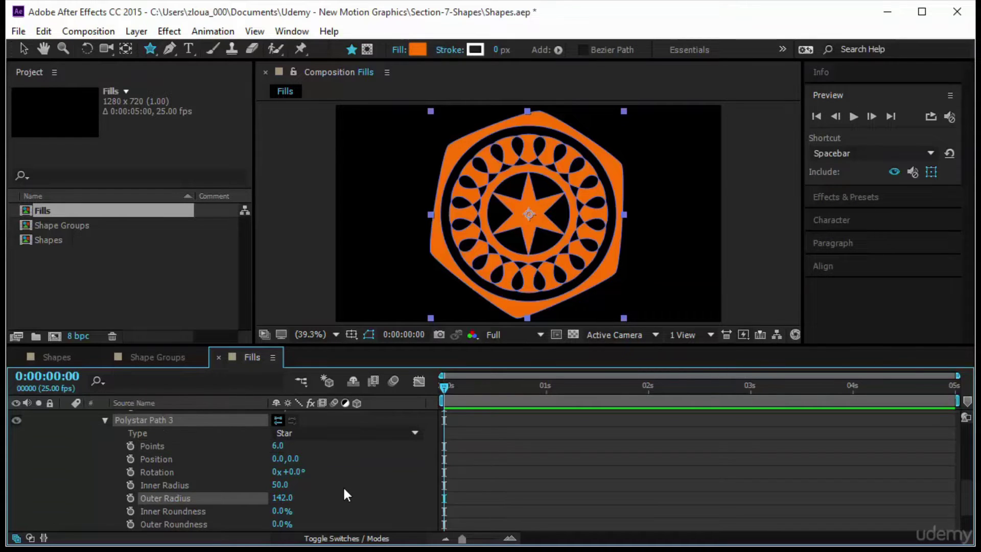
scroll(344, 489, down, 1)
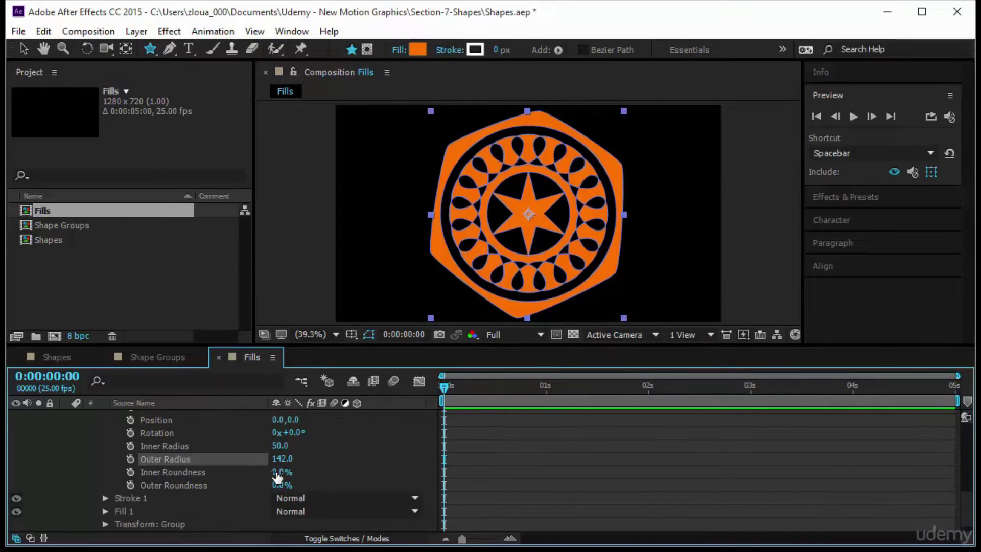
drag(283, 472, 373, 474)
scroll(519, 484, up, 2)
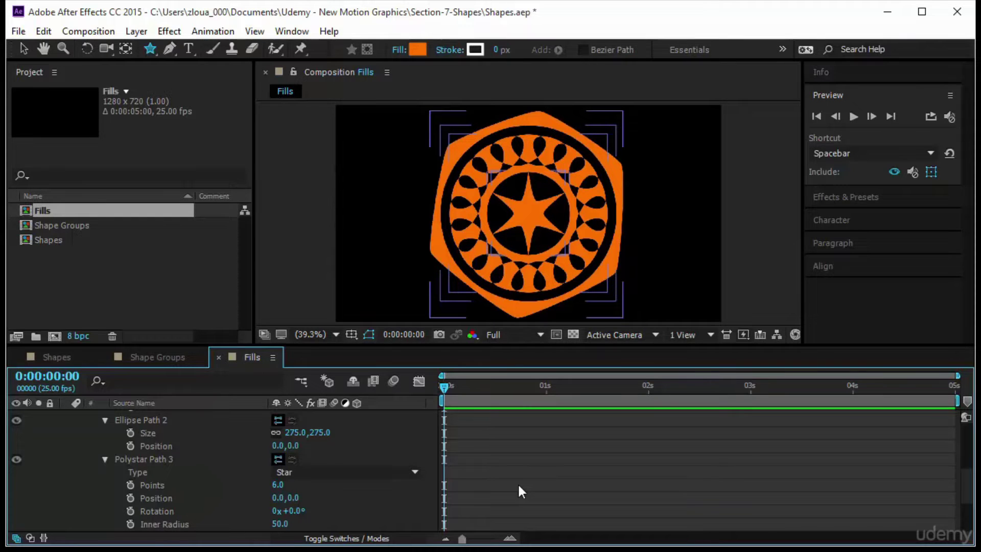
Keyframe the inner star's Rotation from 0 at 0s to 2x at 4s and preview.
click(129, 511)
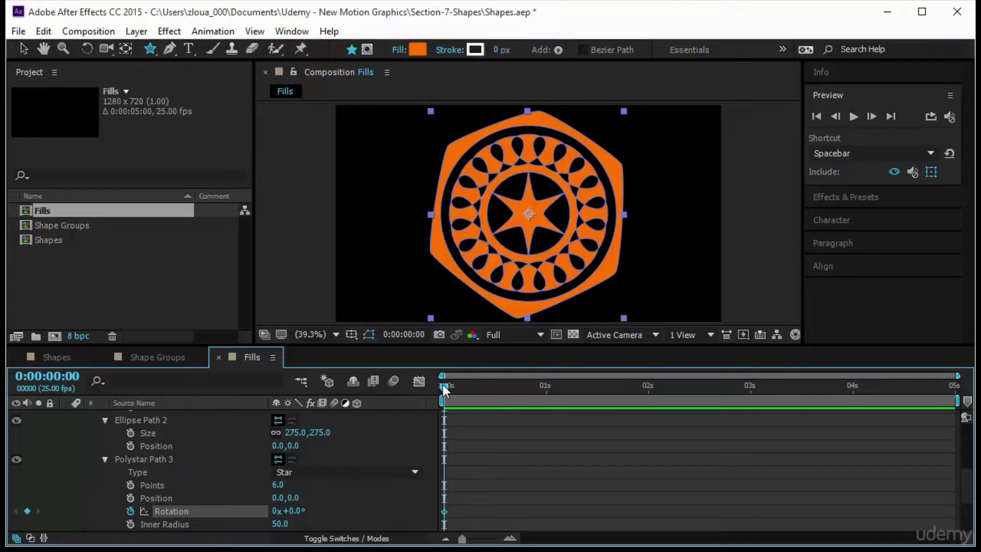
drag(443, 385, 854, 387)
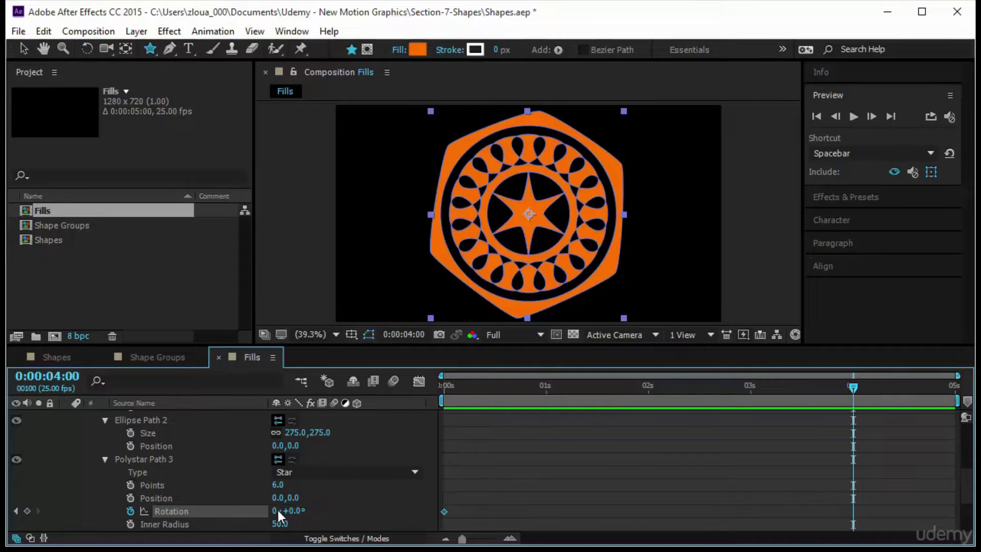
click(275, 511)
text(2)
key(Return)
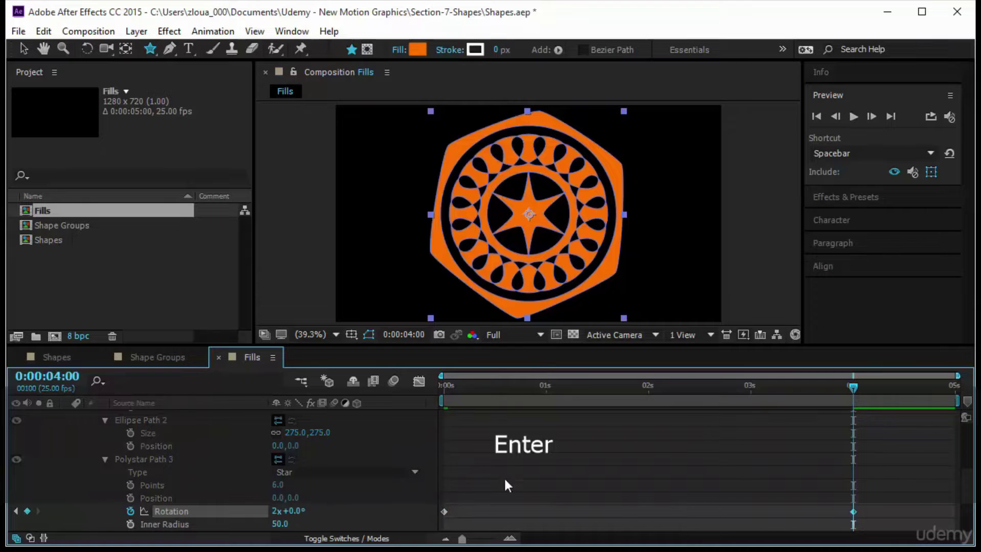
click(854, 116)
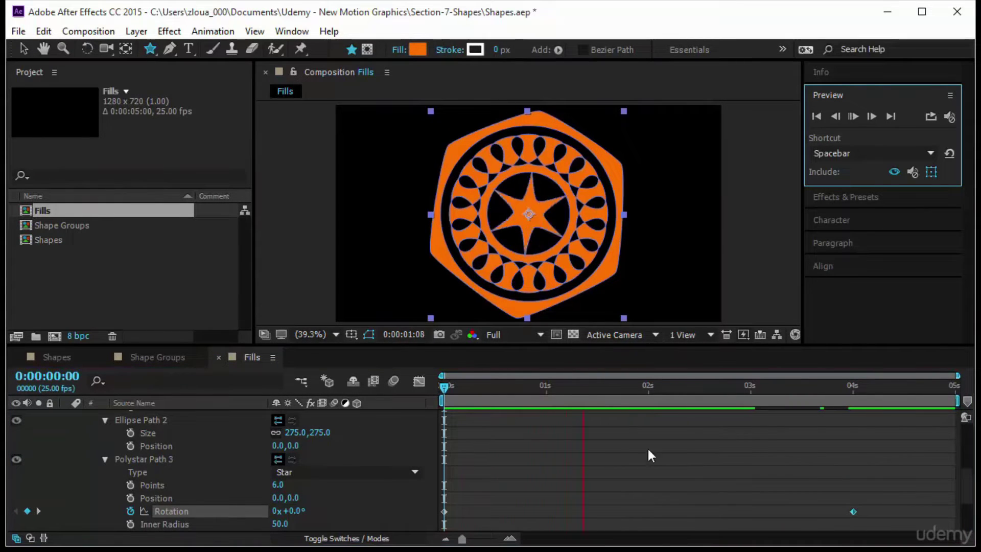
scroll(301, 496, up, 3)
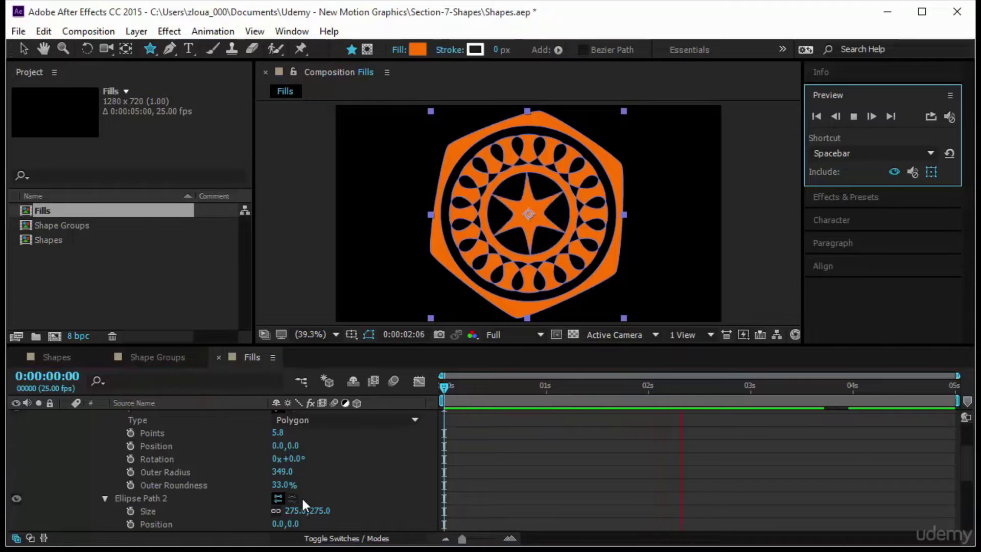
Keyframe the polygon's Rotation from 0 at 0s to -2x at 4s and preview.
click(131, 459)
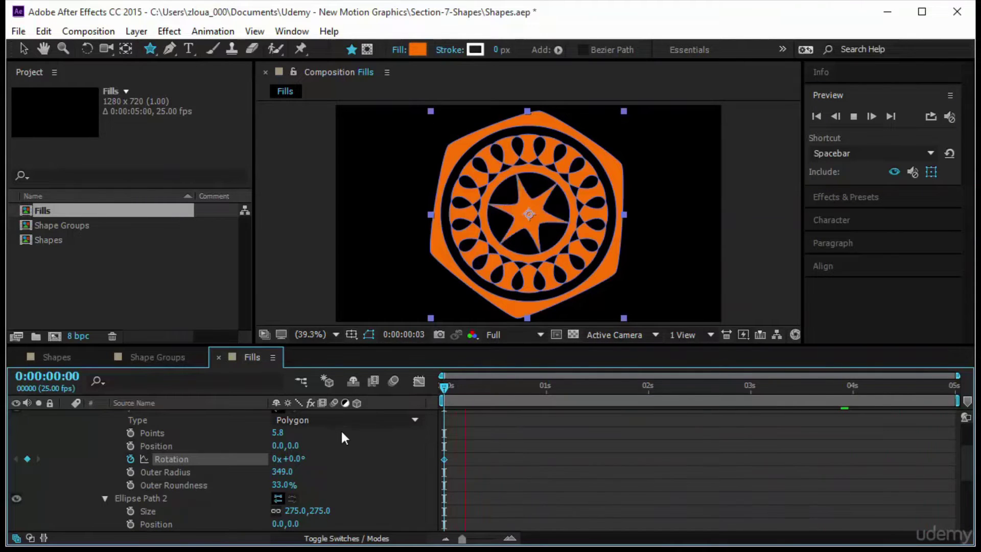
drag(444, 389, 853, 387)
click(274, 459)
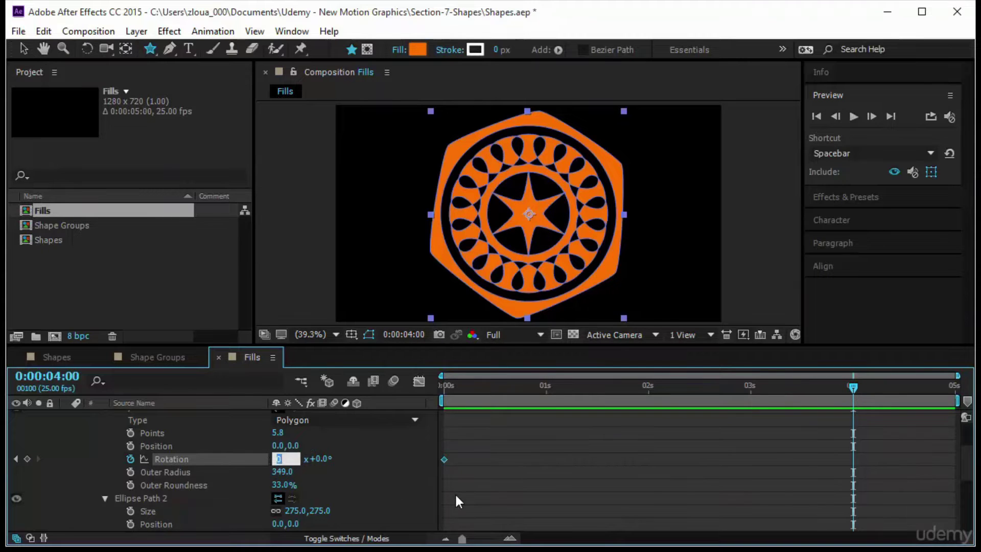
text(-2)
key(Return)
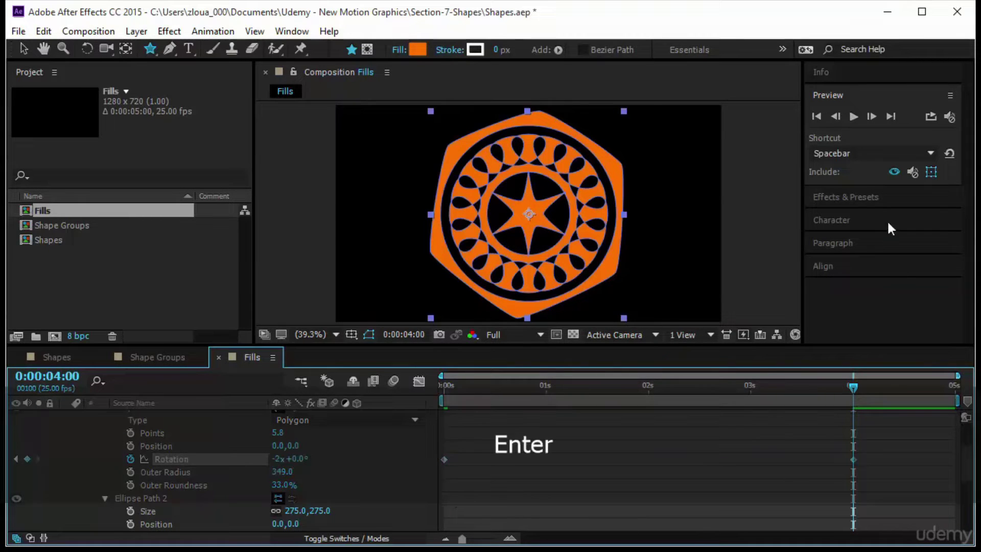
click(853, 117)
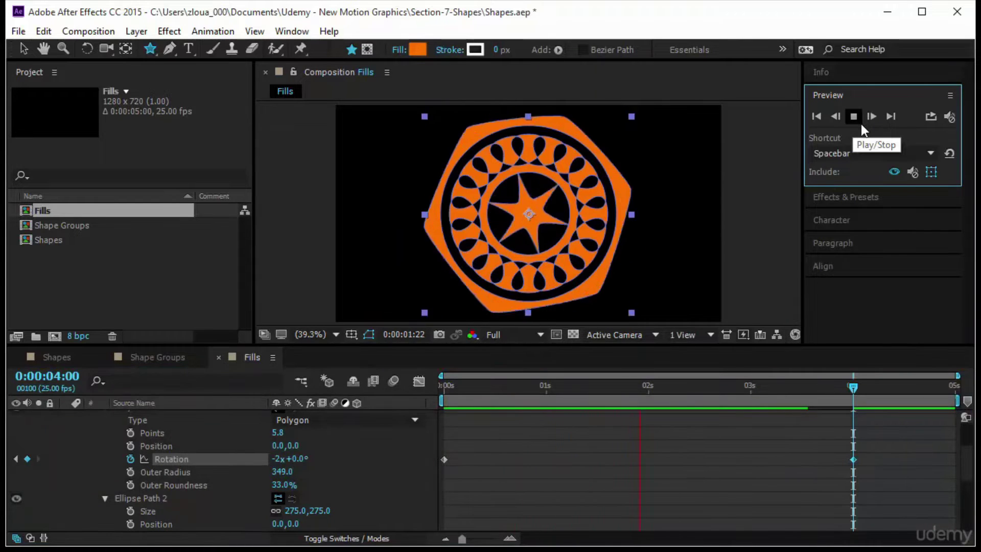
scroll(330, 483, up, 3)
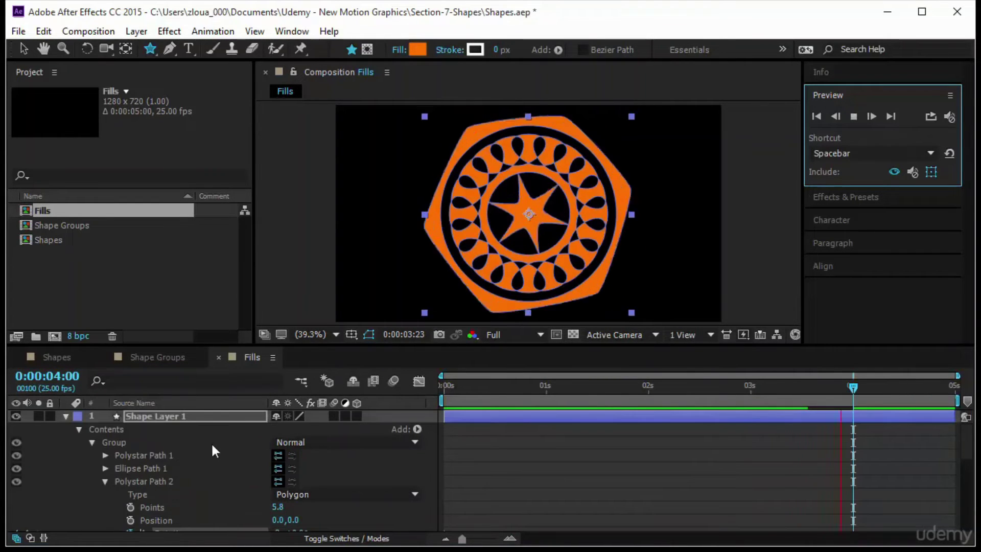
Keyframe Polystar Path 1's Rotation at 2x at 0s and 0x at 4s, then preview.
click(118, 456)
click(105, 456)
scroll(102, 452, down, 1)
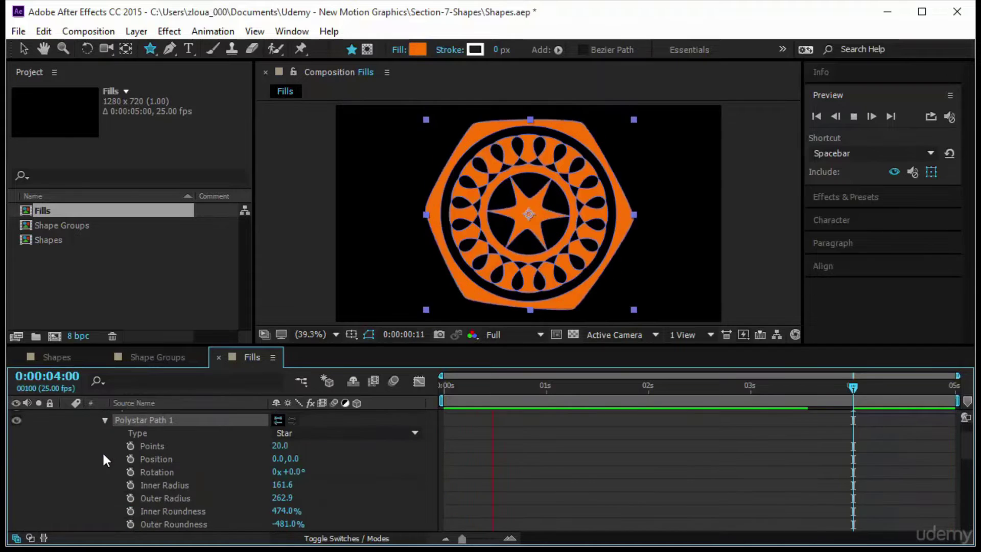
click(128, 472)
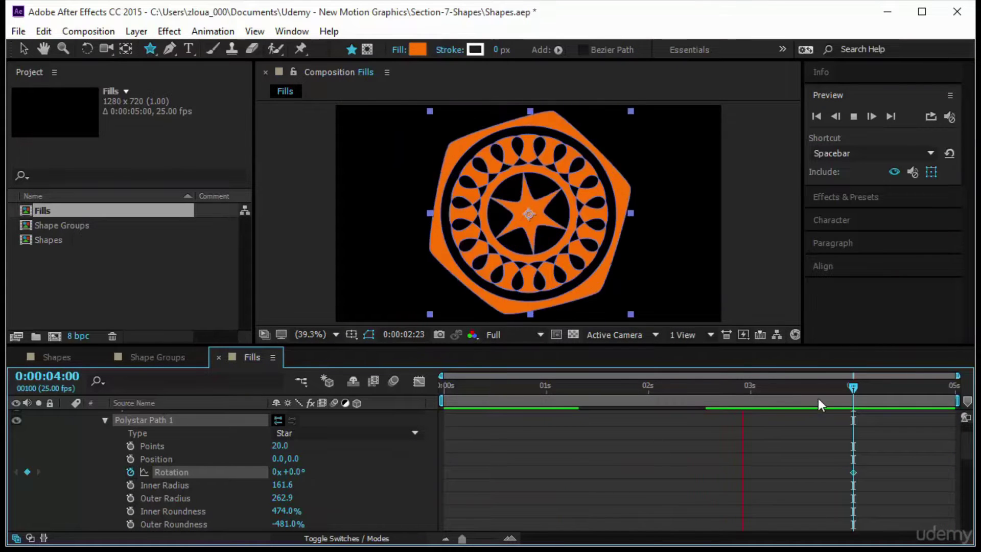
key(space)
key(Home)
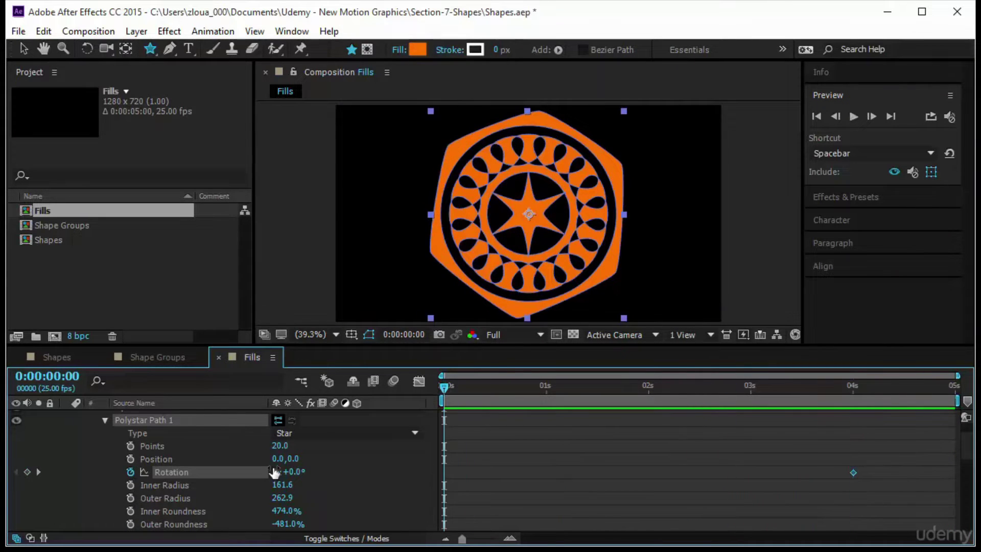
click(274, 472)
text(2)
key(Return)
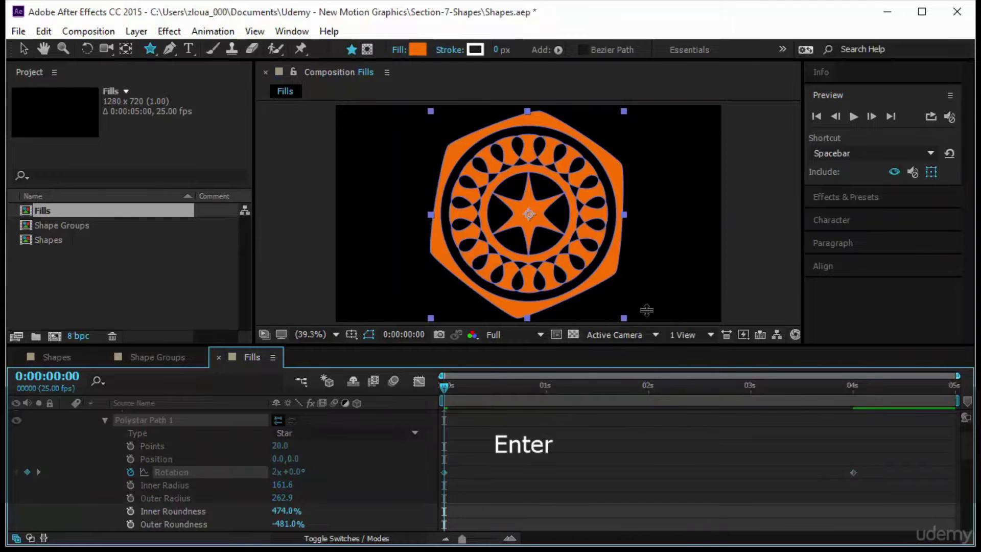
click(854, 117)
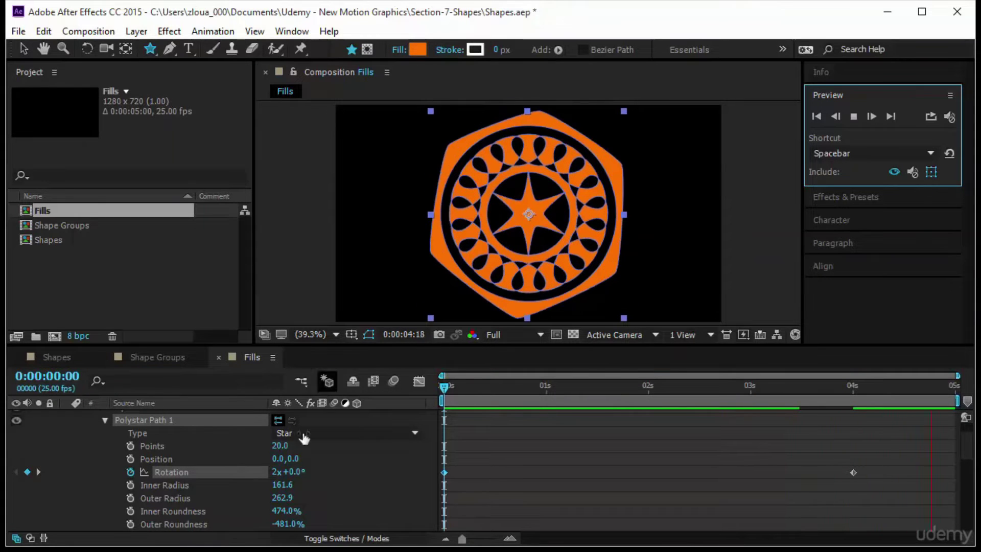
scroll(125, 465, up, 2)
Collapse Polystar Path 1 and Polystar Path 2 properties in Shape Layer 1's contents.
click(164, 417)
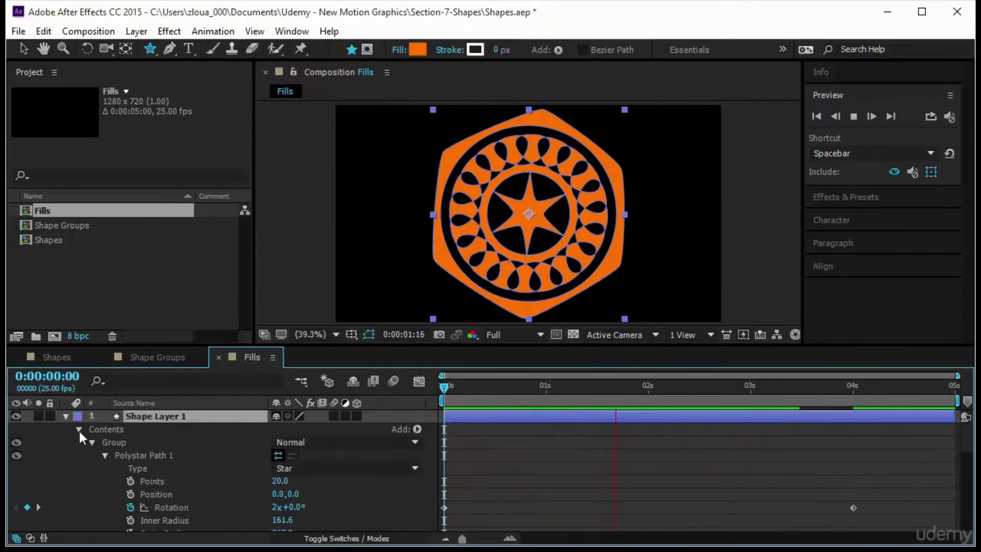
click(79, 431)
click(78, 430)
scroll(188, 468, down, 1)
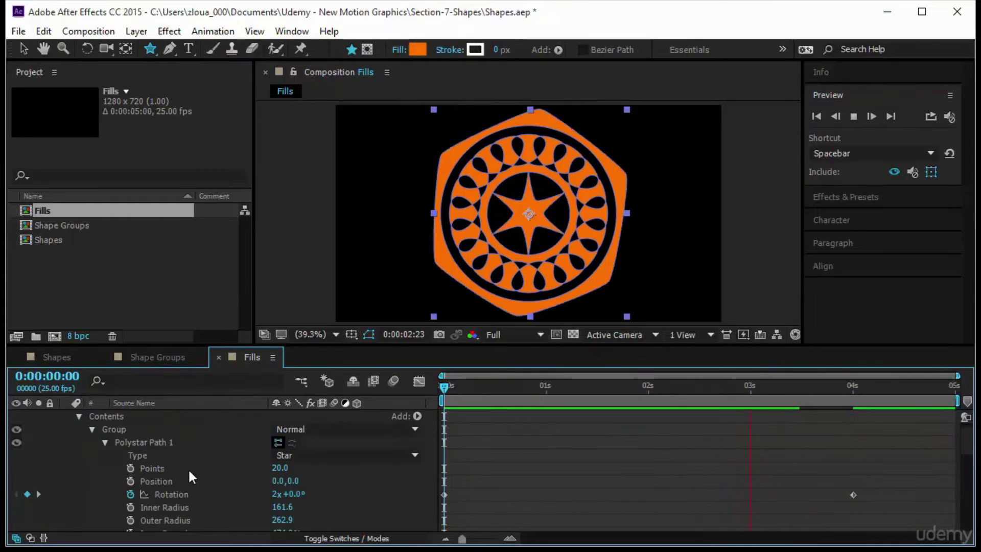
click(105, 443)
click(105, 468)
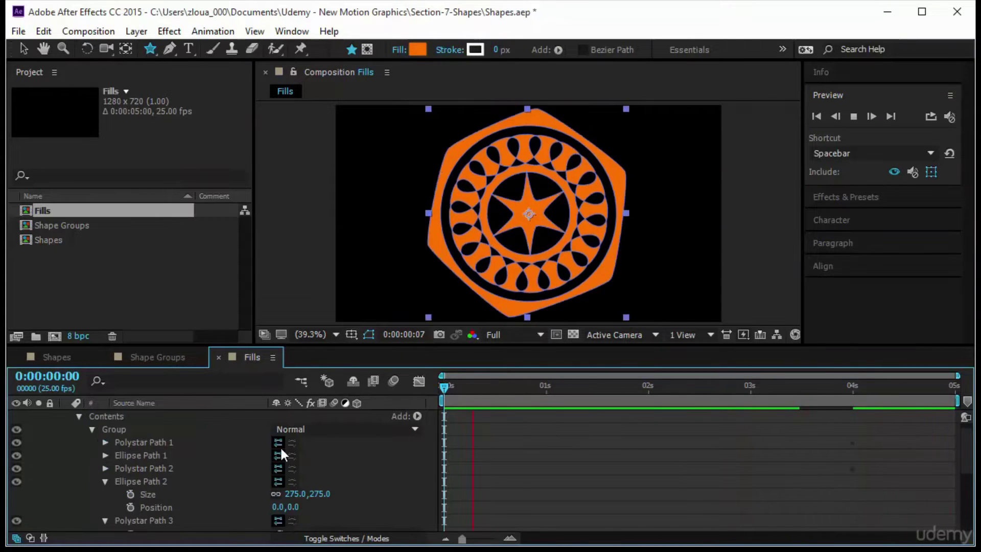
Set Fill 1 to Non-Zero Winding and reverse Ellipse Path 1's path direction.
scroll(235, 509, down, 3)
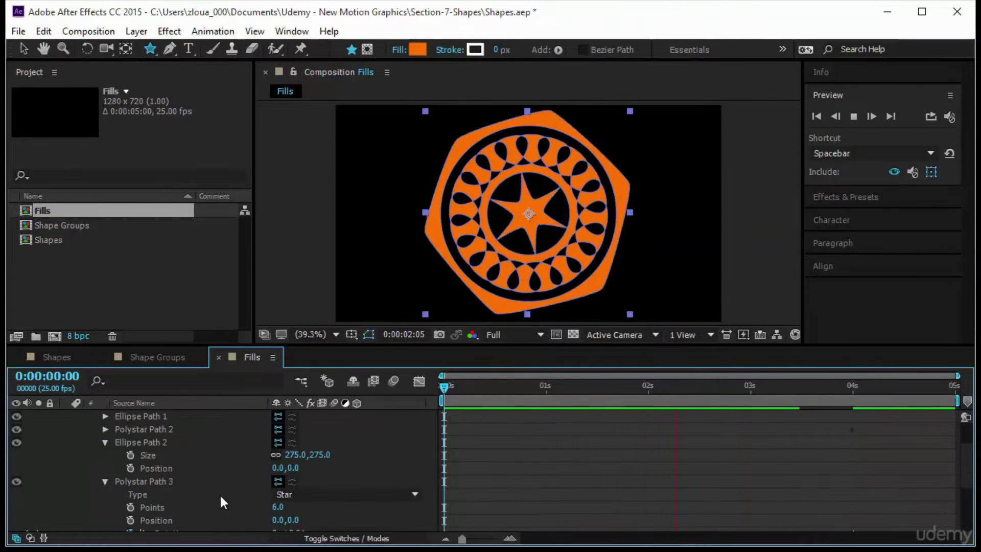
scroll(222, 494, down, 5)
scroll(235, 492, down, 3)
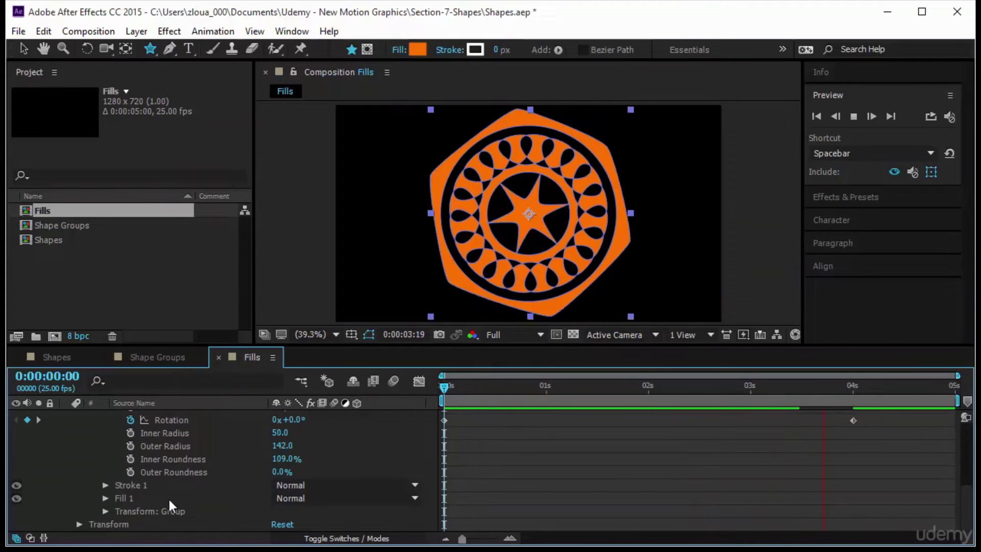
click(105, 497)
click(323, 496)
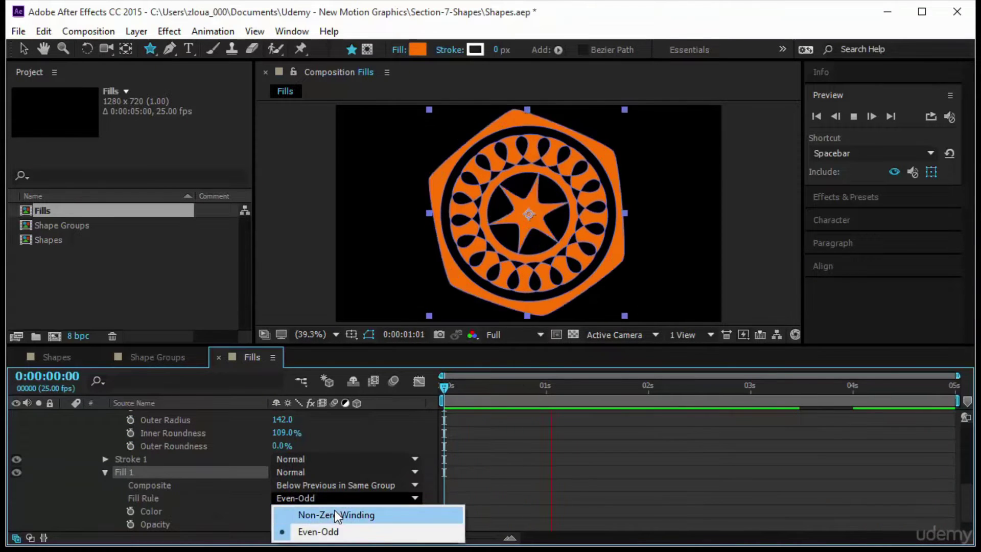
click(336, 516)
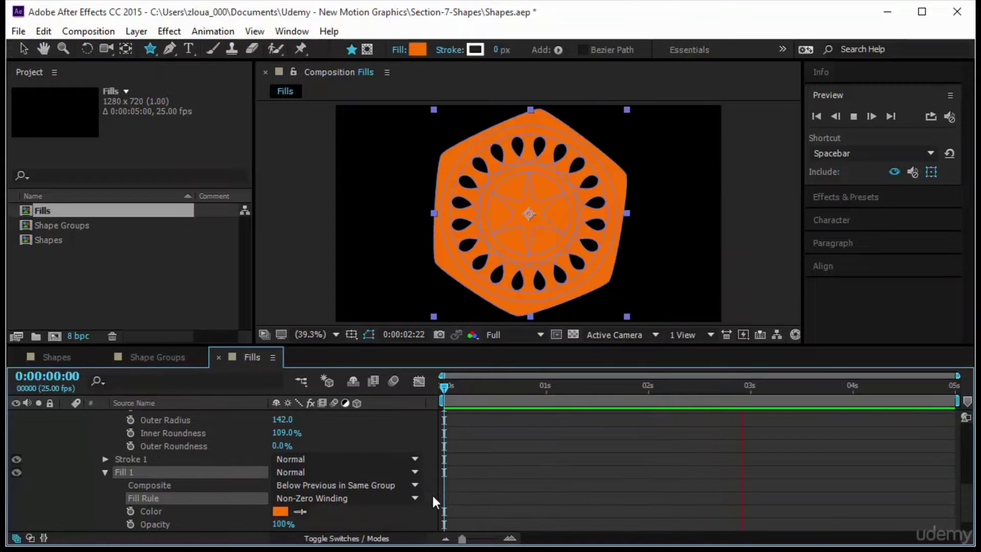
scroll(288, 460, up, 5)
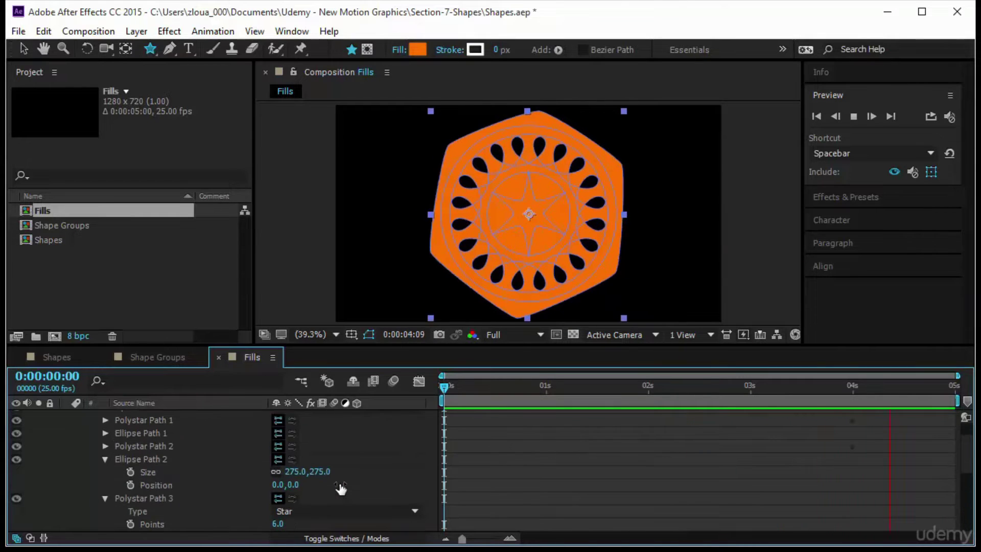
click(291, 433)
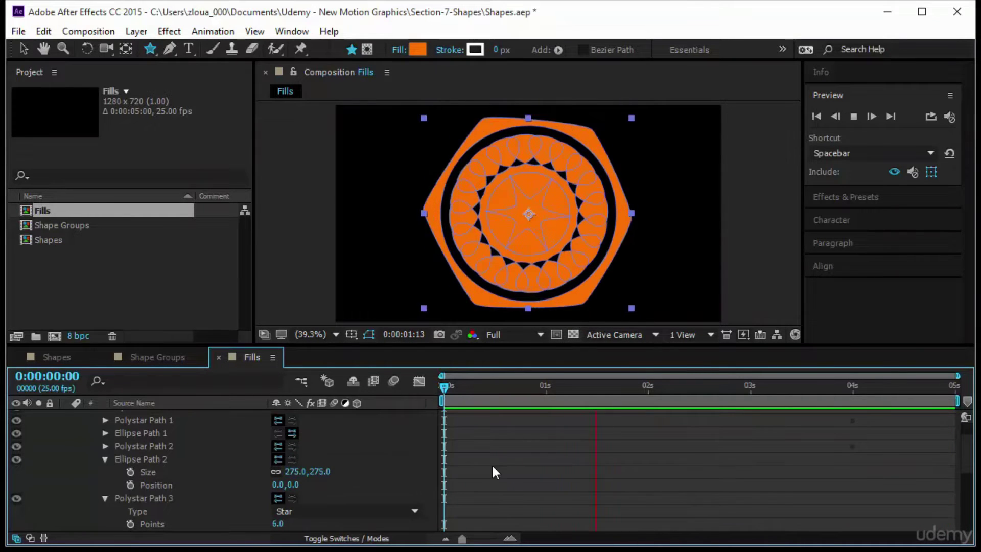
Flip the Polystar and Ellipse path directions until a ring of teardrop holes appears.
click(292, 452)
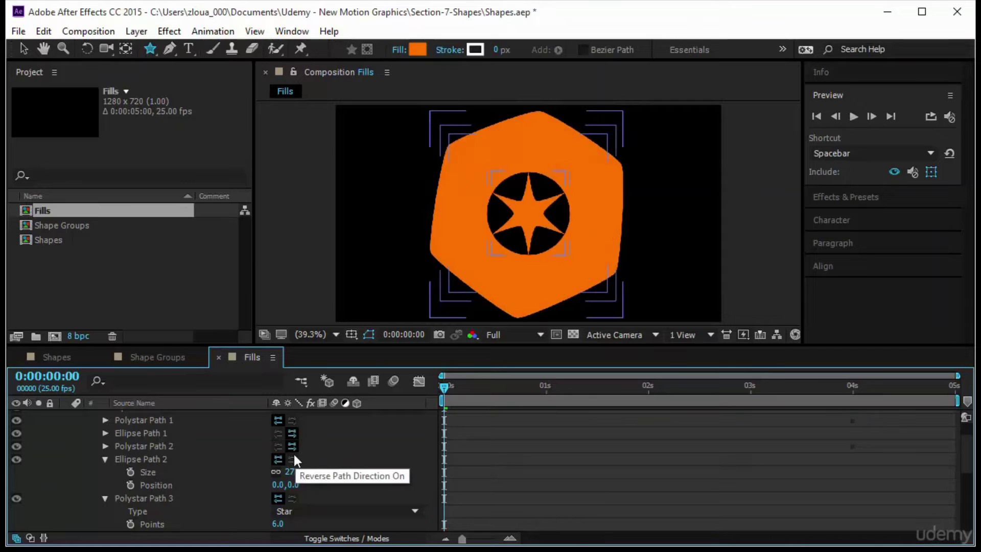
click(292, 459)
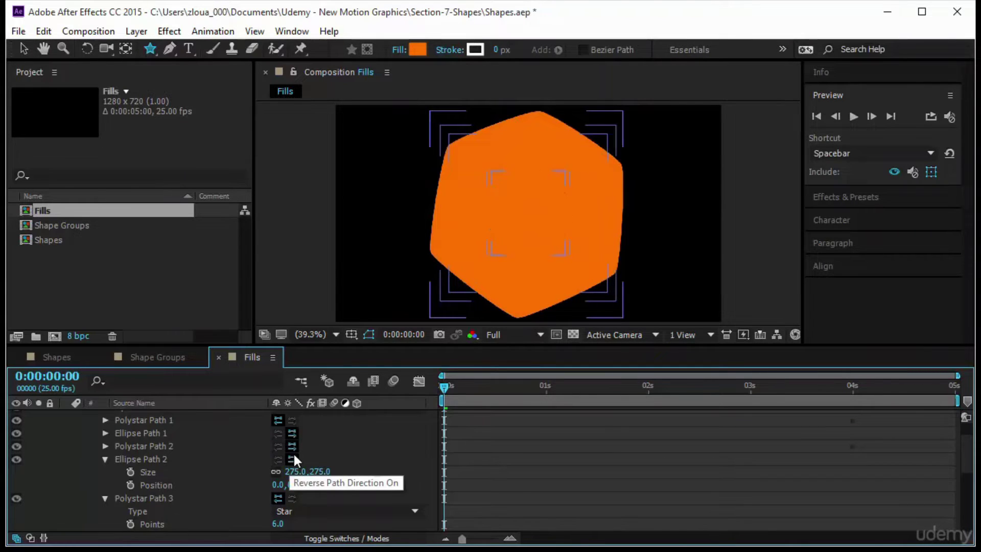
click(292, 459)
click(292, 421)
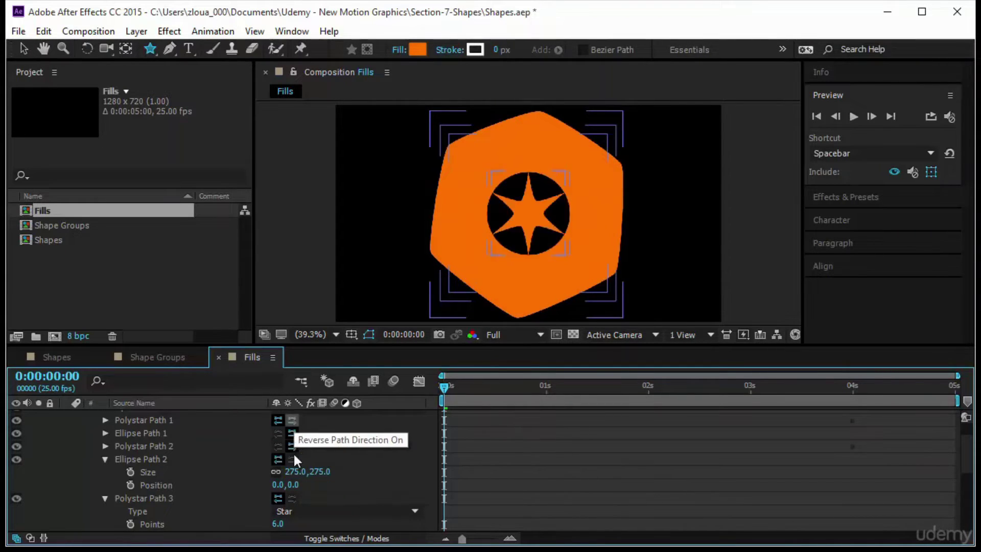
click(292, 433)
click(292, 452)
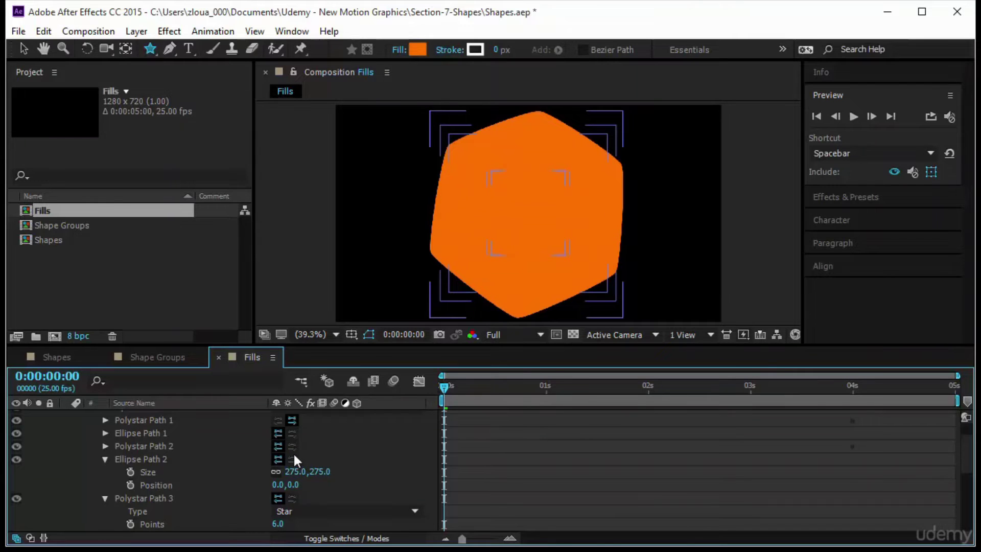
click(293, 449)
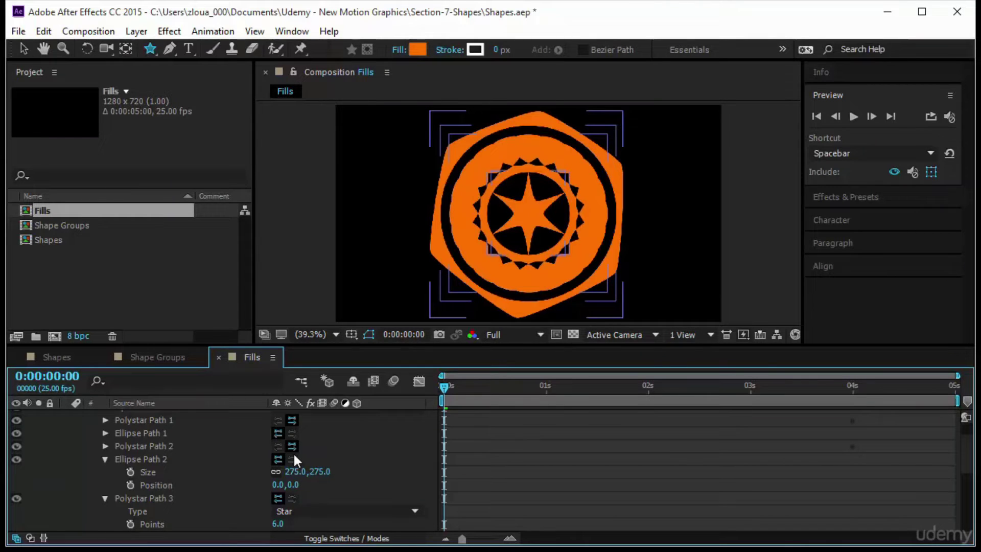
click(294, 457)
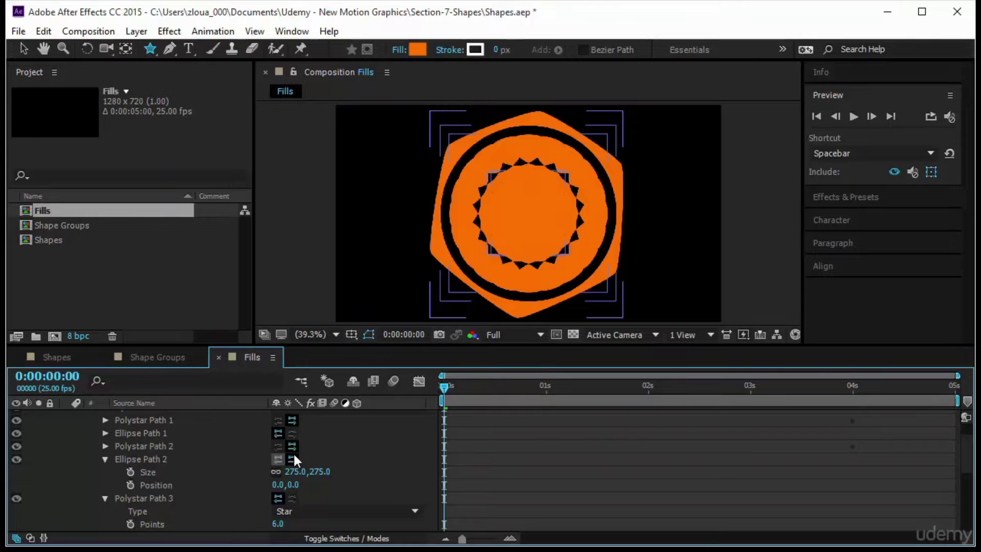
click(294, 455)
click(294, 455)
click(294, 455)
Bring up the Fill Rule options for Fill 1.
scroll(294, 455, down, 3)
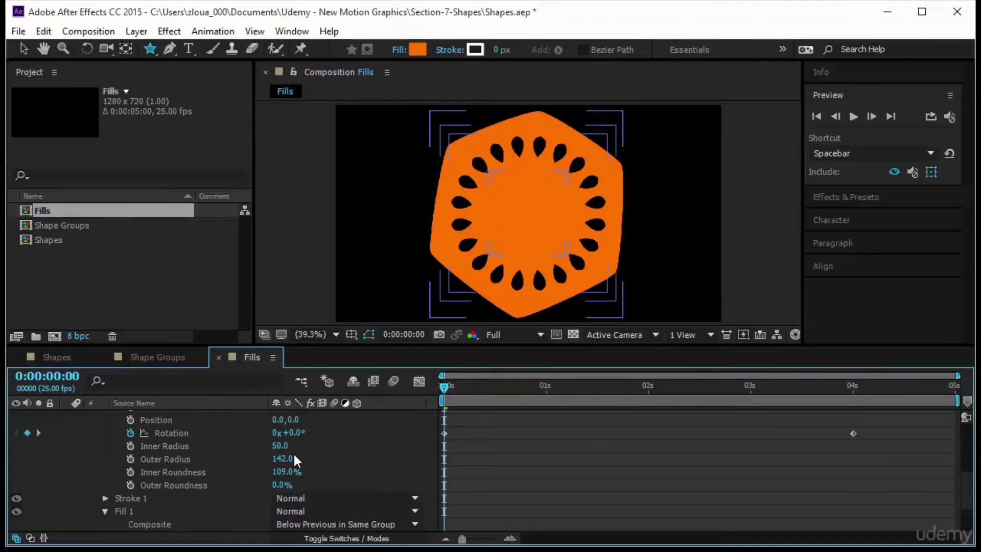
scroll(294, 459, down, 3)
click(296, 470)
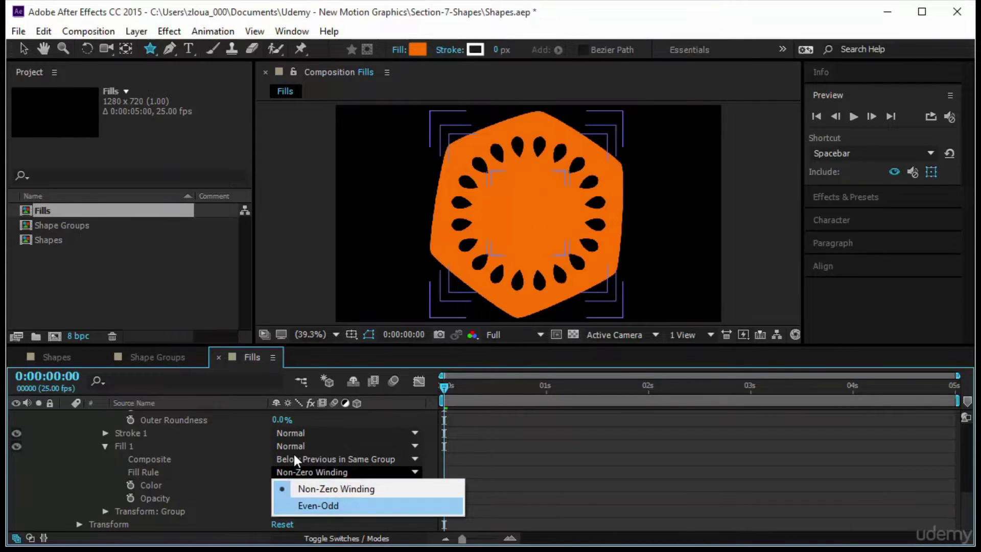
Apply Even-Odd as Fill 1's fill rule, leaving the Add list without adding anything.
key(Return)
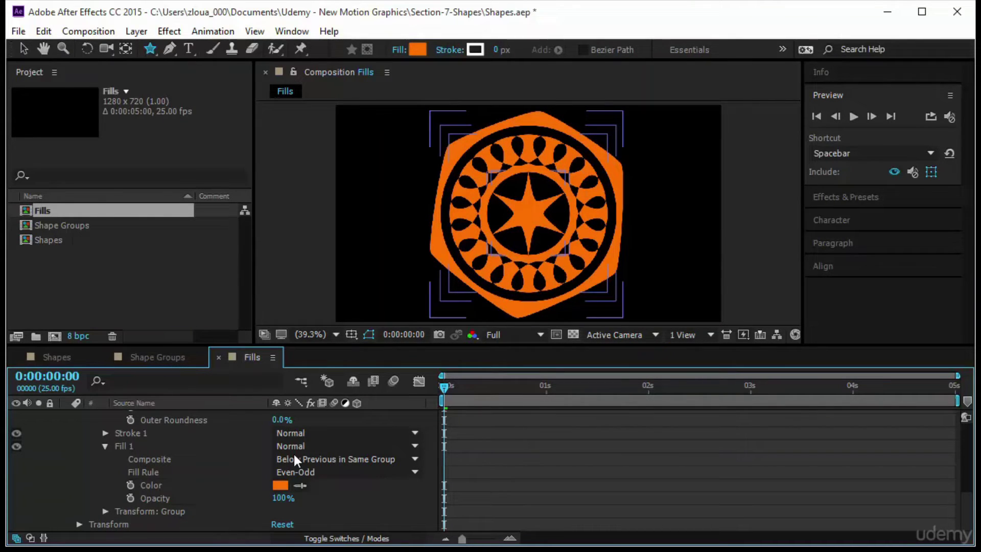
scroll(294, 454, up, 10)
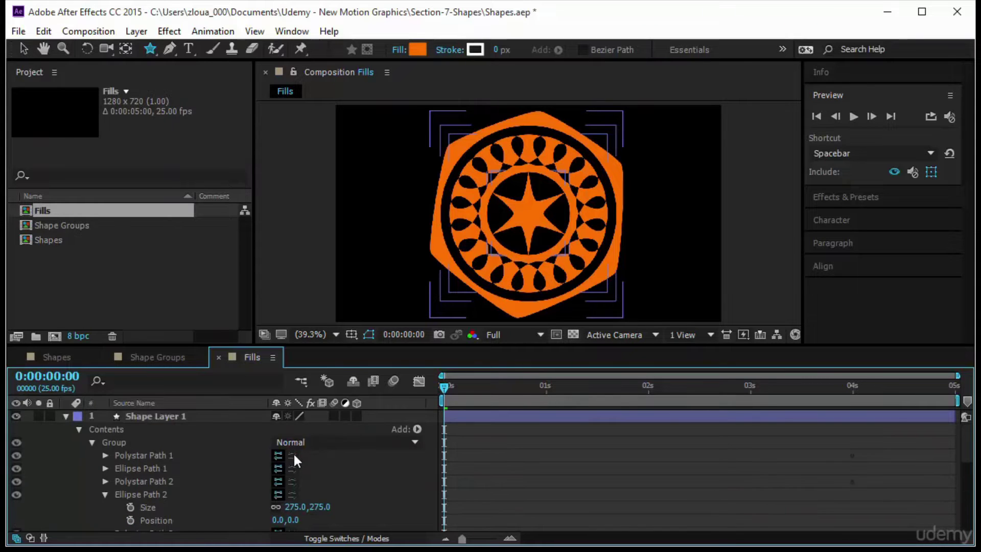
click(418, 429)
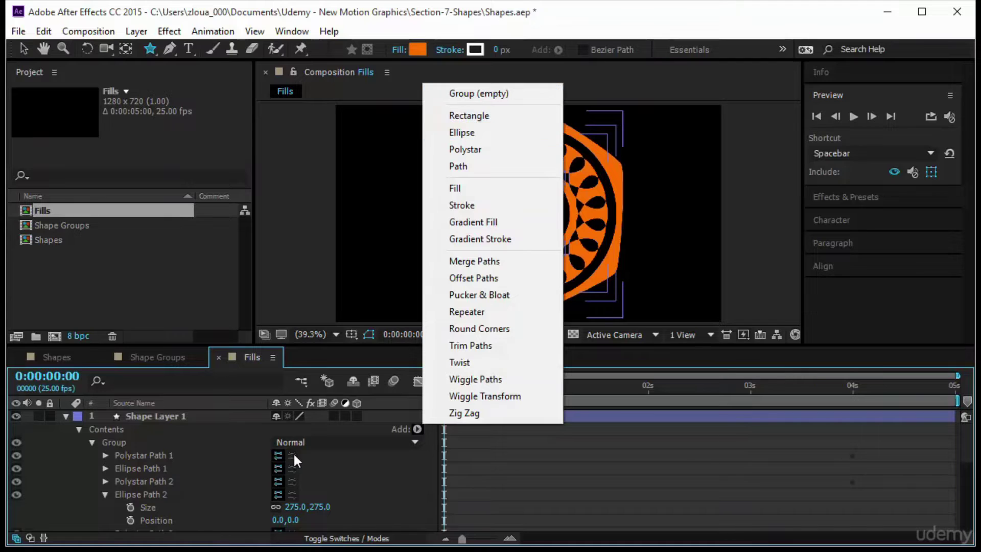
key(Escape)
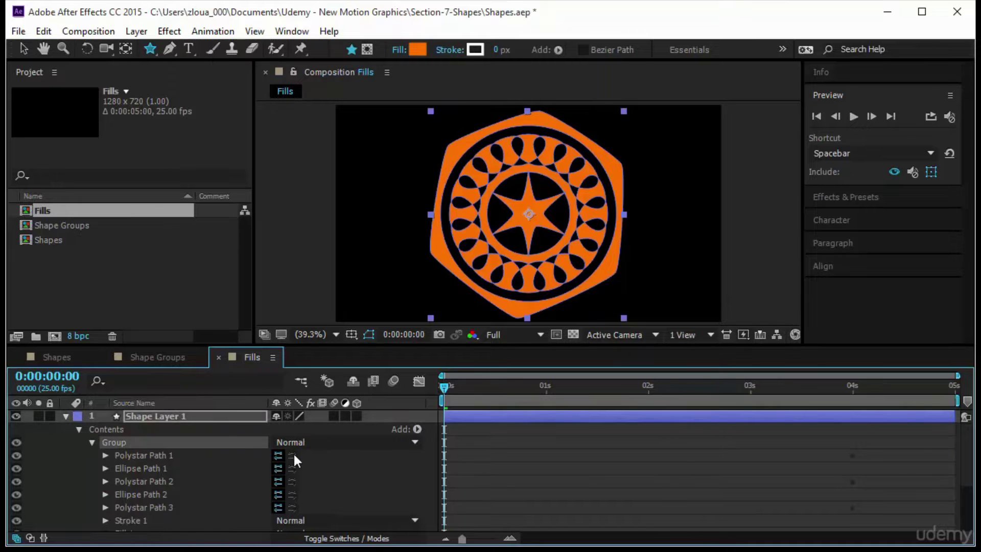
Collapse, expand, and collapse the Group again in the timeline.
key(Left)
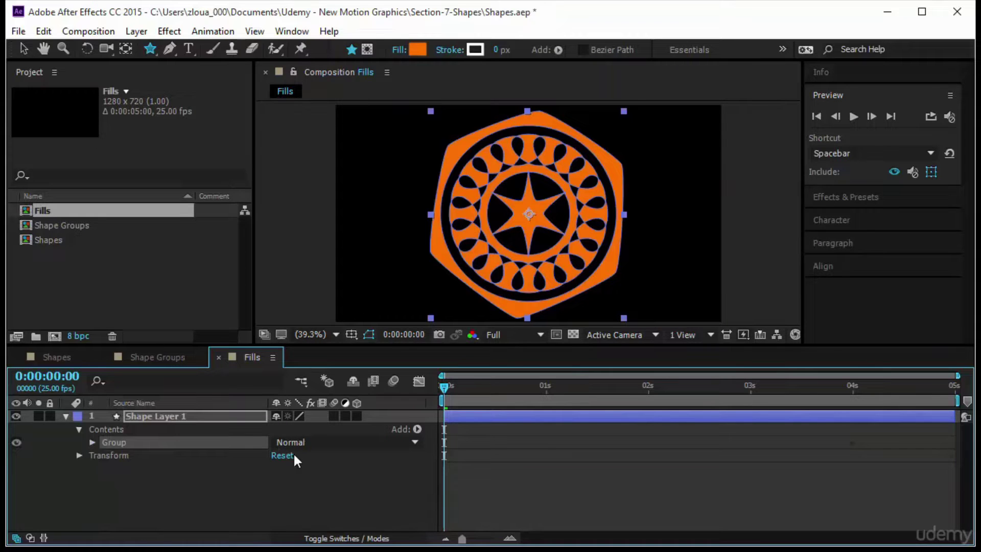
key(Right)
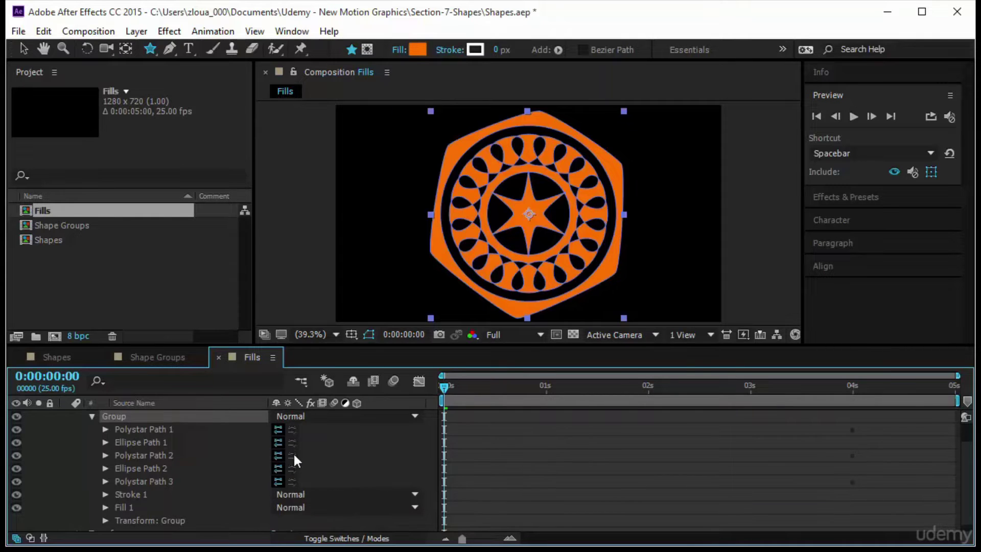
key(Left)
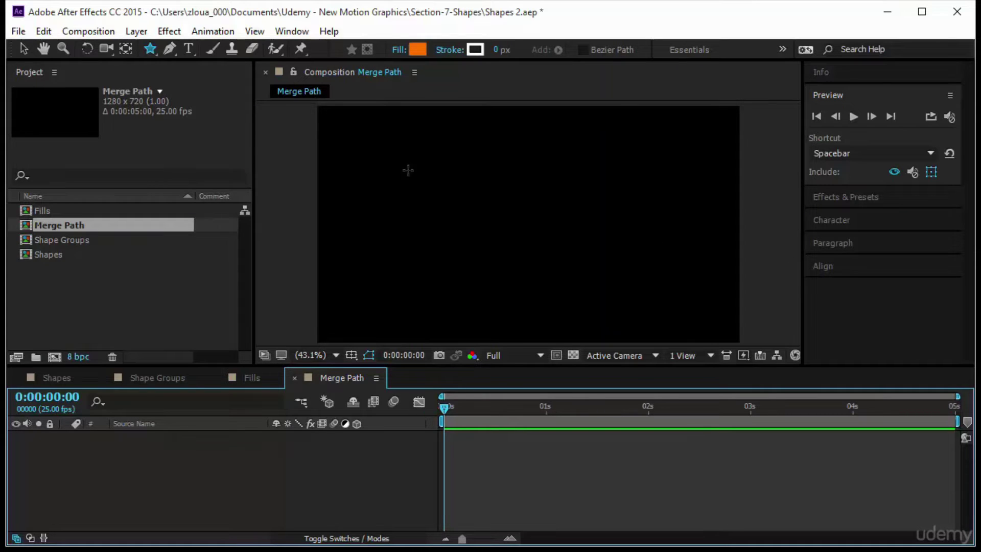
Draw a 15-point star in Merge Path and raise its Inner Radius to 144.4.
drag(148, 51, 235, 117)
drag(515, 228, 582, 270)
key(Up)
key(Up)
key(Up)
key(Up)
key(Up)
key(Up)
key(Up)
key(Up)
key(Up)
key(Up)
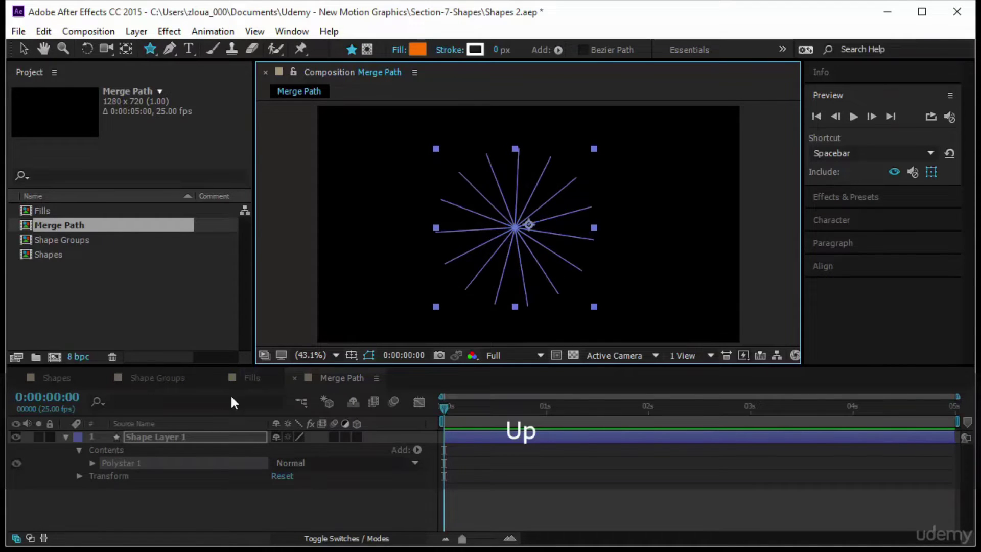
click(91, 461)
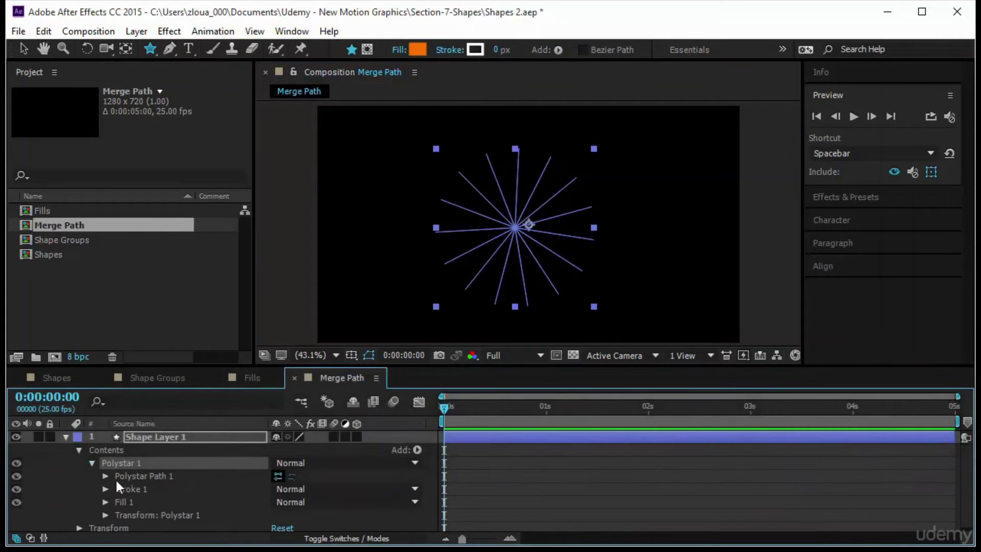
click(105, 476)
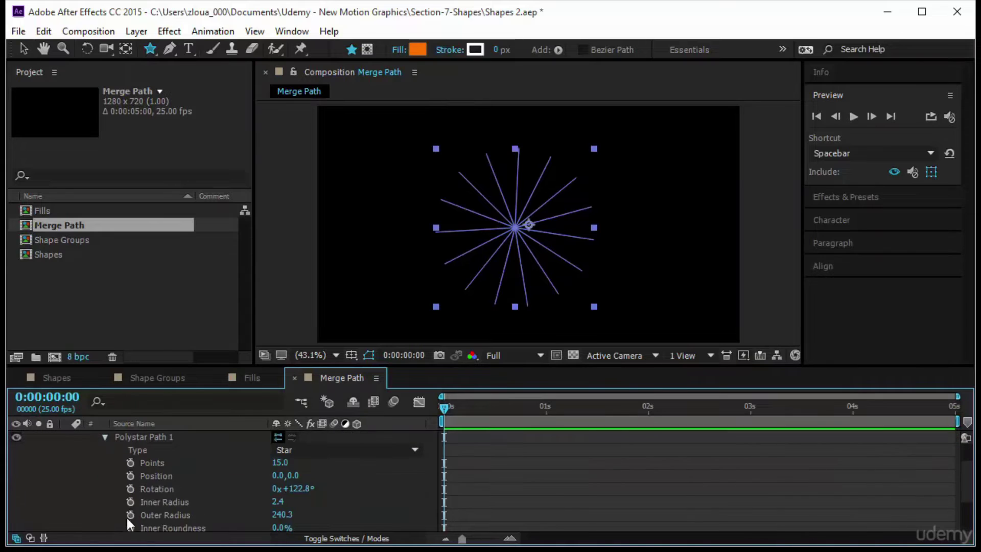
click(278, 501)
text(22.4)
key(Return)
drag(298, 501, 373, 492)
Centre the Polystar 1 group at Position 0,0, then collapse and select it.
scroll(153, 465, down, 1)
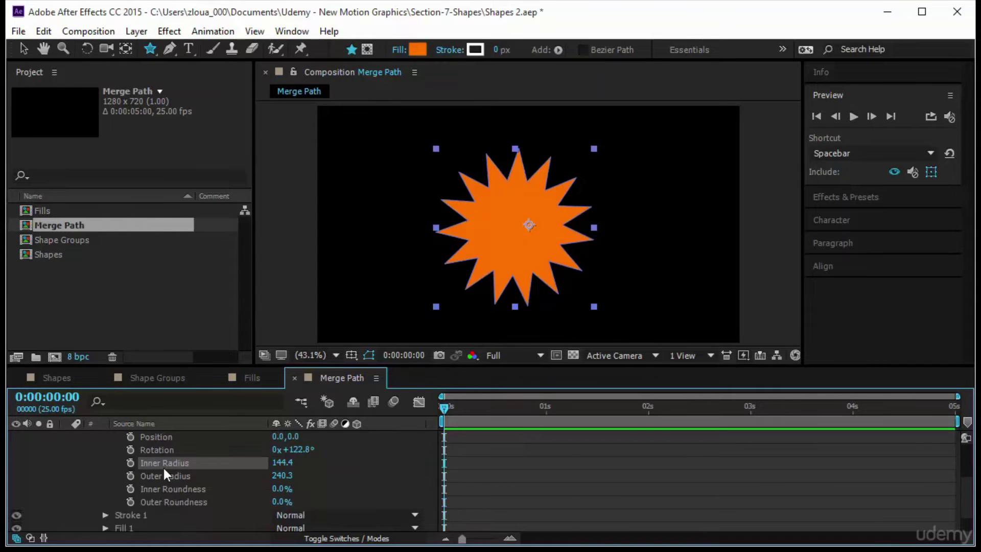
scroll(152, 515, down, 1)
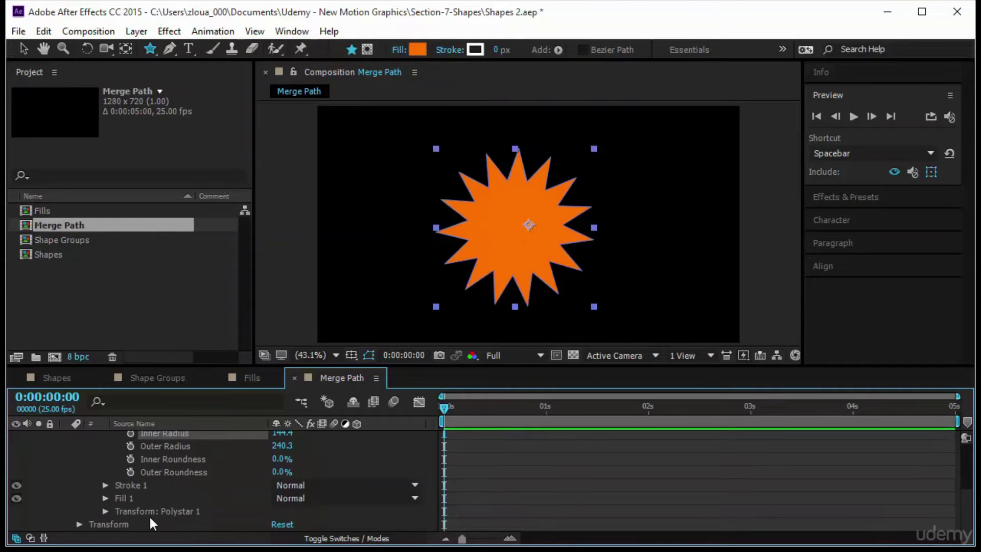
click(105, 512)
scroll(228, 507, down, 2)
click(283, 463)
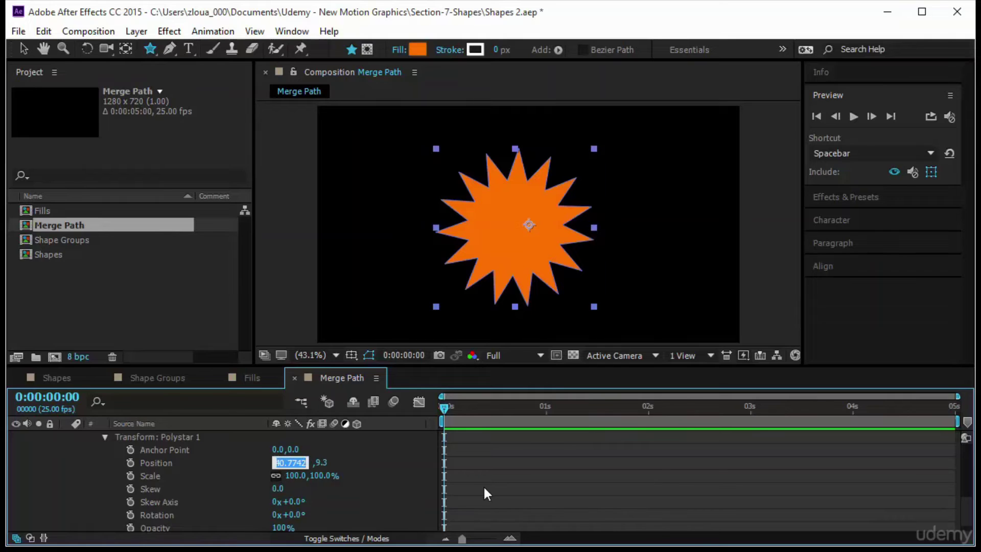
text(0)
key(Tab)
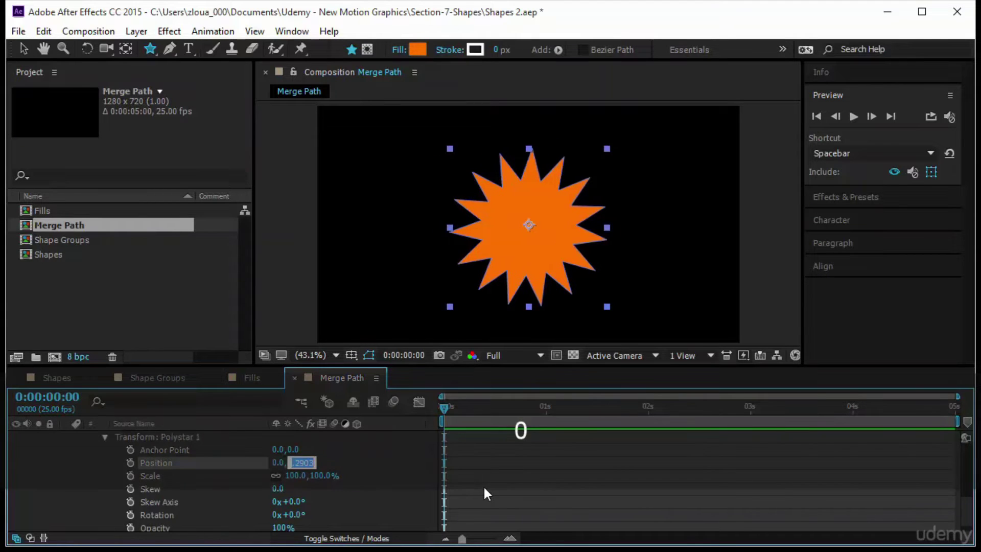
text(0)
key(Return)
scroll(356, 491, up, 3)
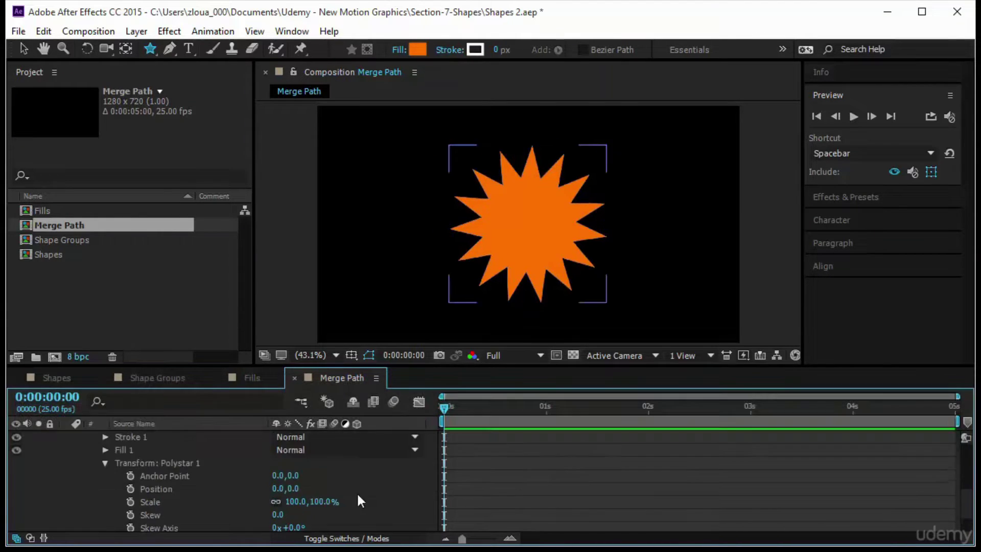
scroll(357, 494, down, 3)
scroll(351, 492, up, 3)
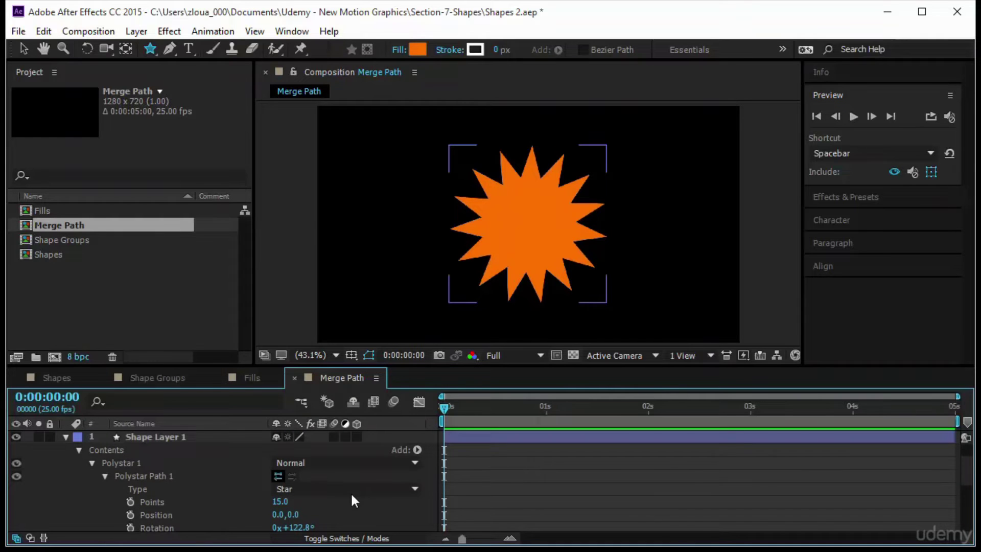
click(93, 463)
click(130, 464)
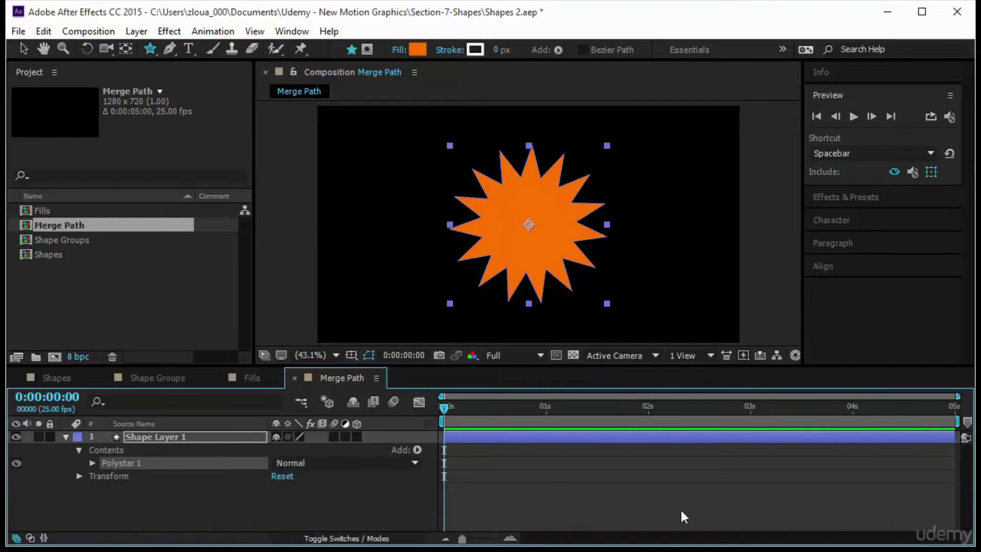
Rename the Polystar 1 group to 'Group Gear'.
key(Return)
text(Gr)
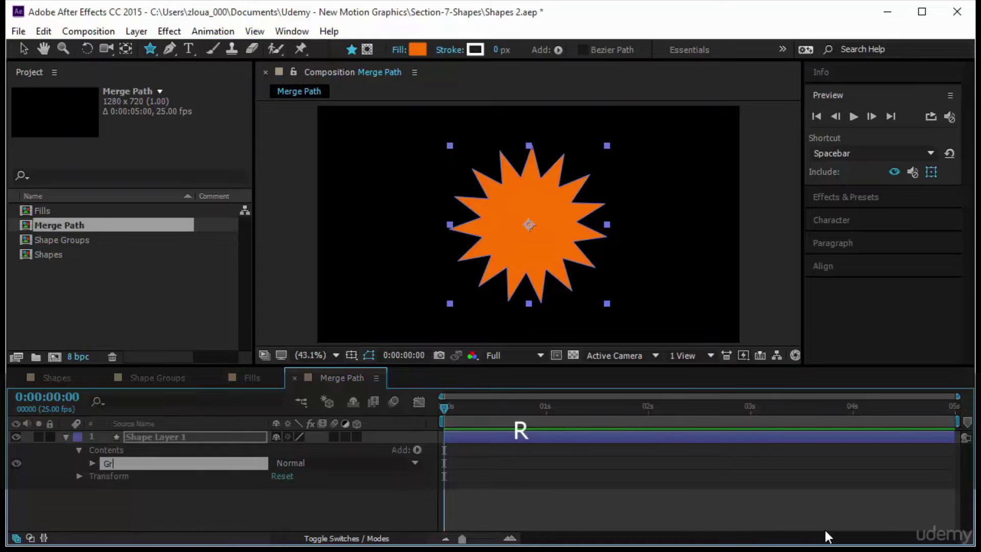
text(oup Gear)
key(Return)
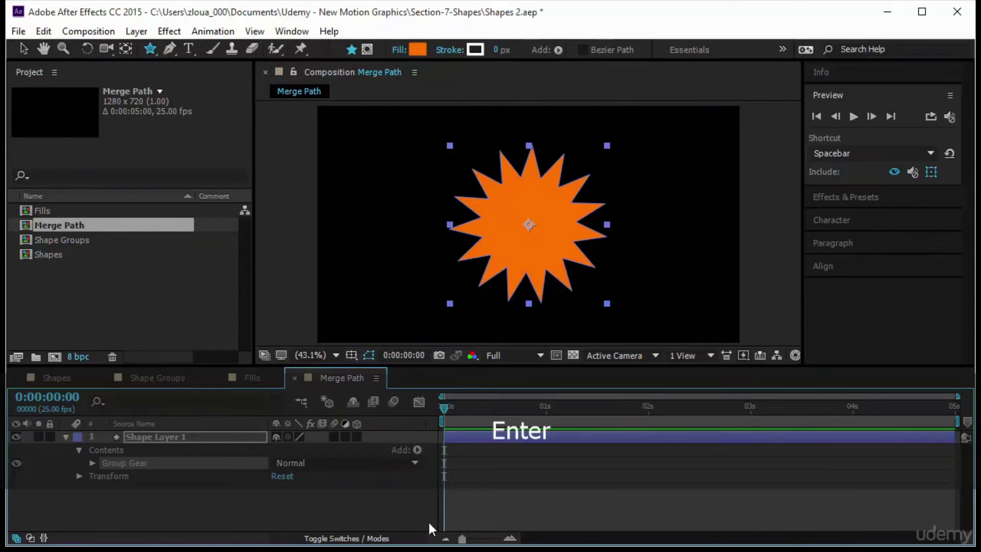
Add an ellipse path to Group Gear and scrub its Size to 406,406.
click(417, 449)
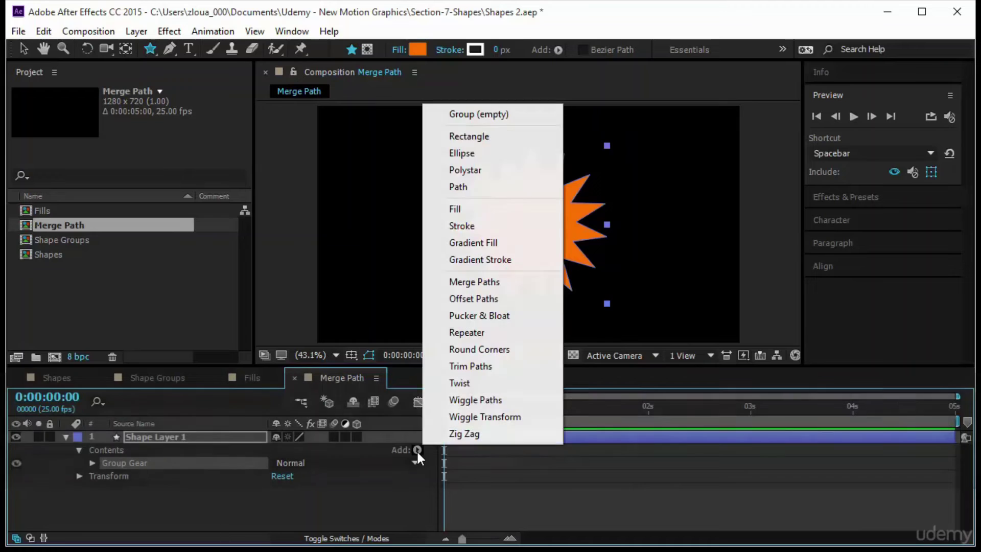
click(499, 153)
scroll(134, 513, up, 3)
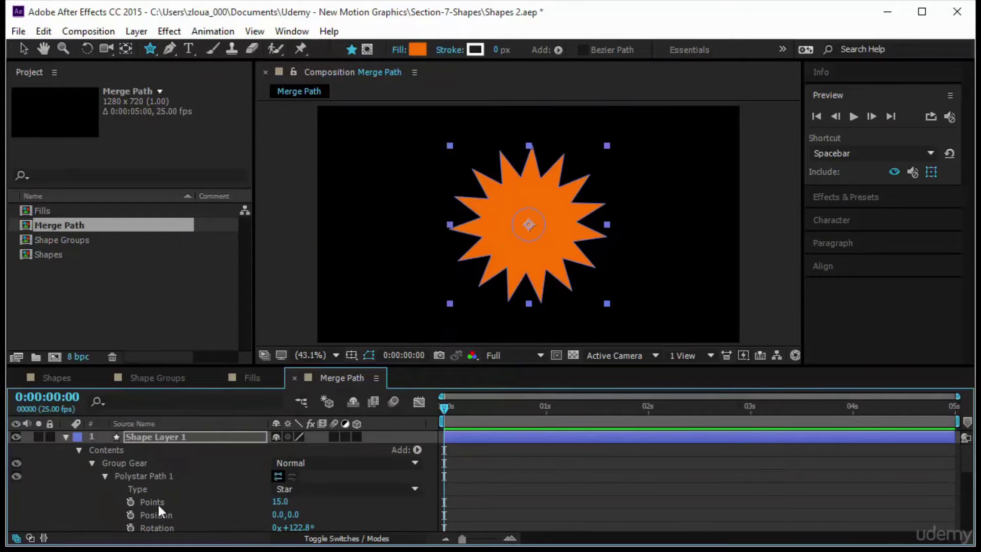
click(105, 476)
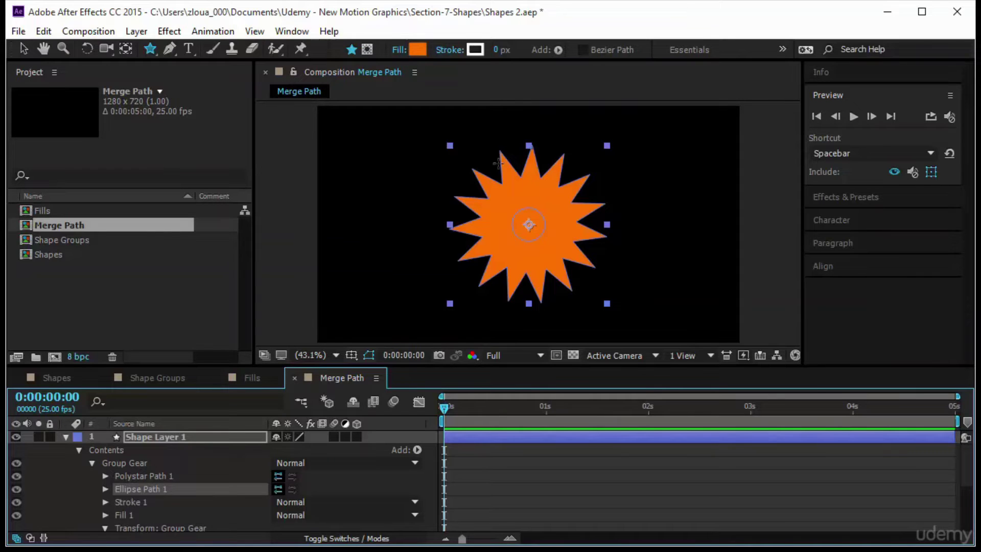
scroll(186, 502, down, 2)
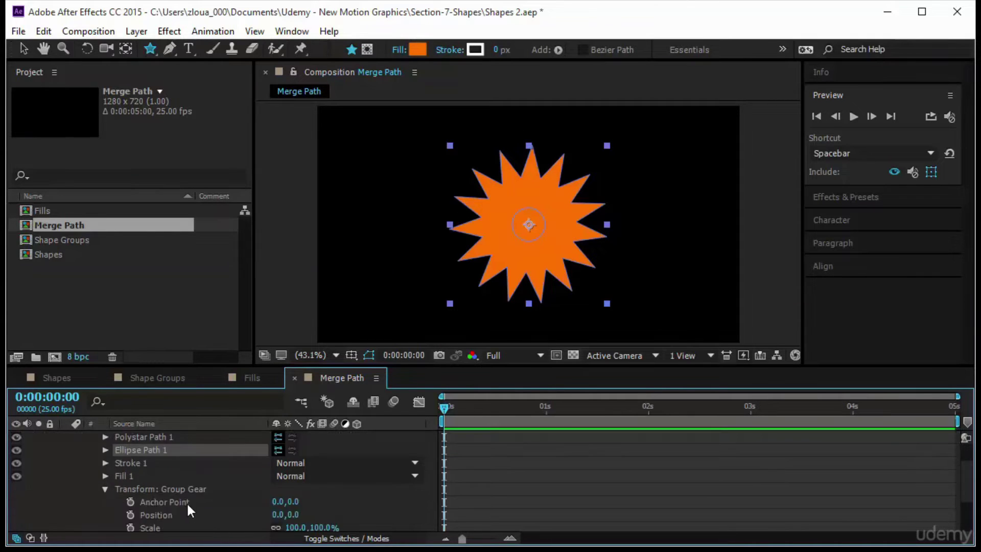
scroll(186, 502, up, 2)
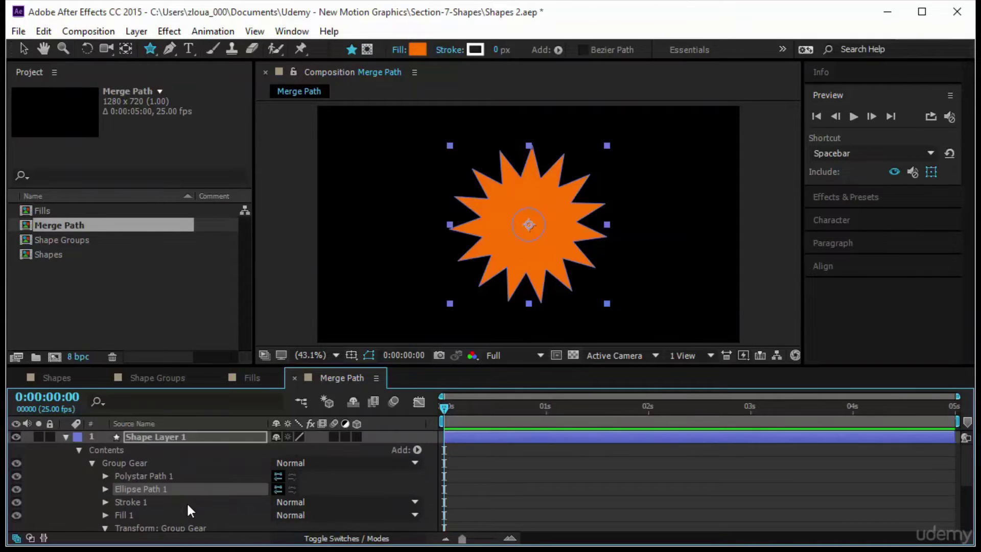
click(106, 488)
drag(294, 501, 572, 518)
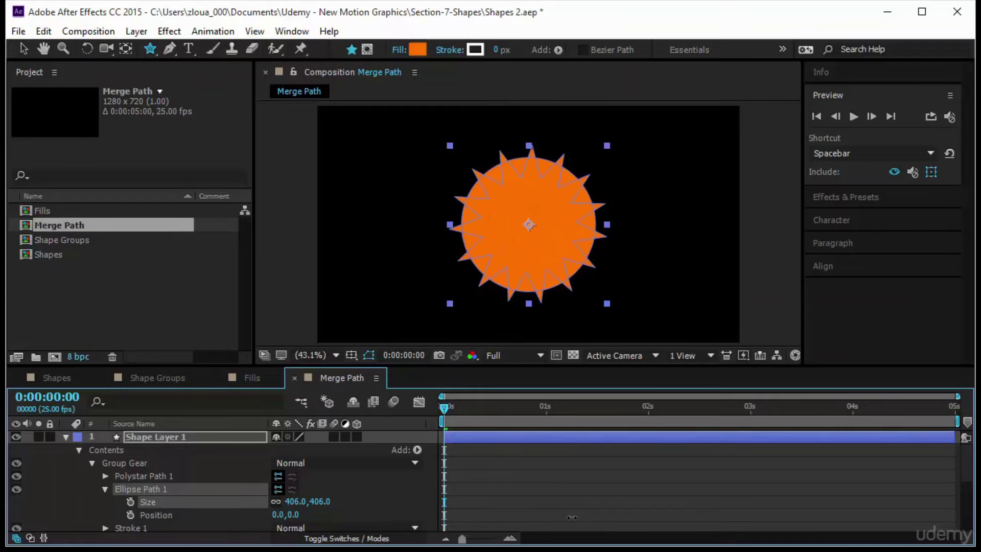
Flip Ellipse Path 1's direction back and forth, ending on its original direction.
click(105, 489)
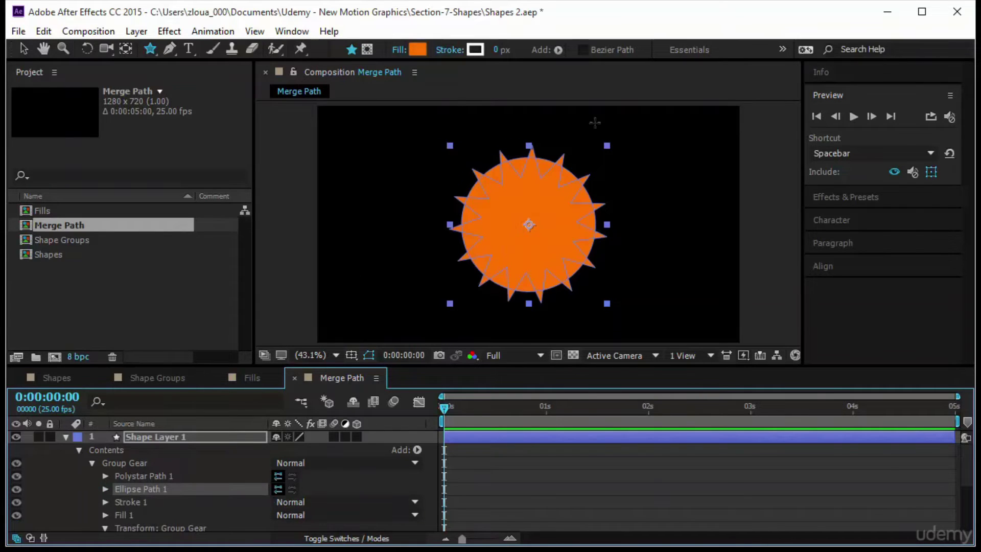
click(294, 488)
click(289, 477)
click(276, 476)
click(277, 489)
Add Merge Paths to Group Gear and move Polystar Path 1 below Ellipse Path 1.
click(417, 450)
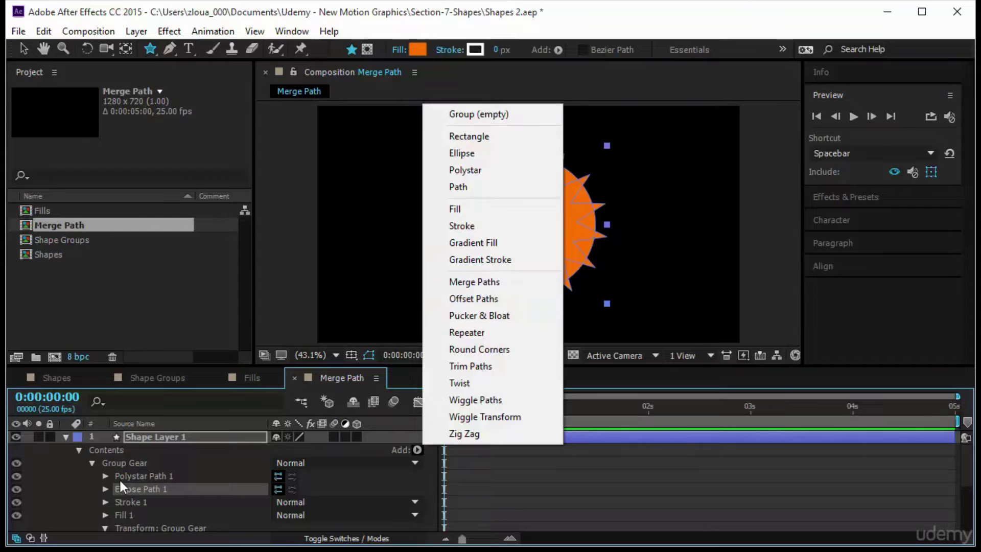
click(128, 467)
click(417, 449)
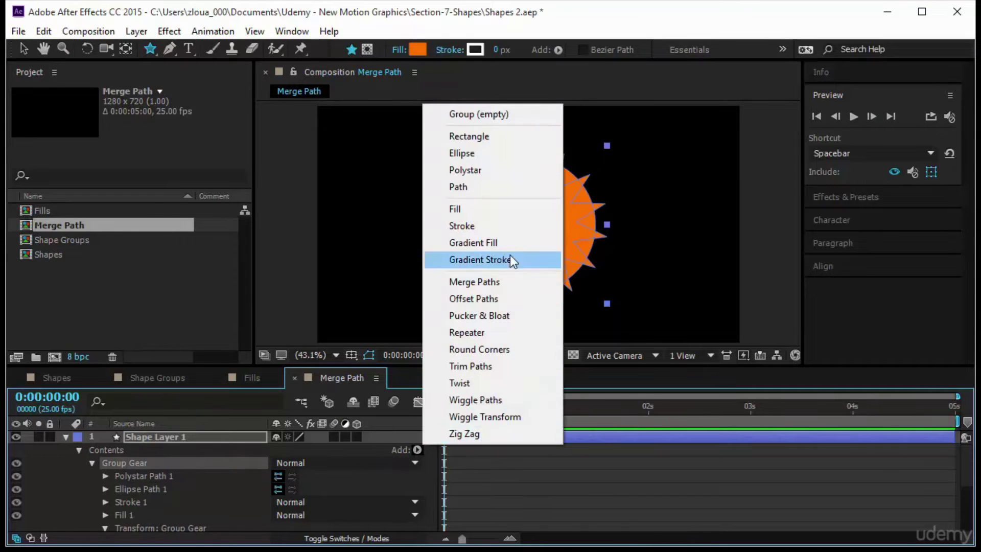
click(513, 280)
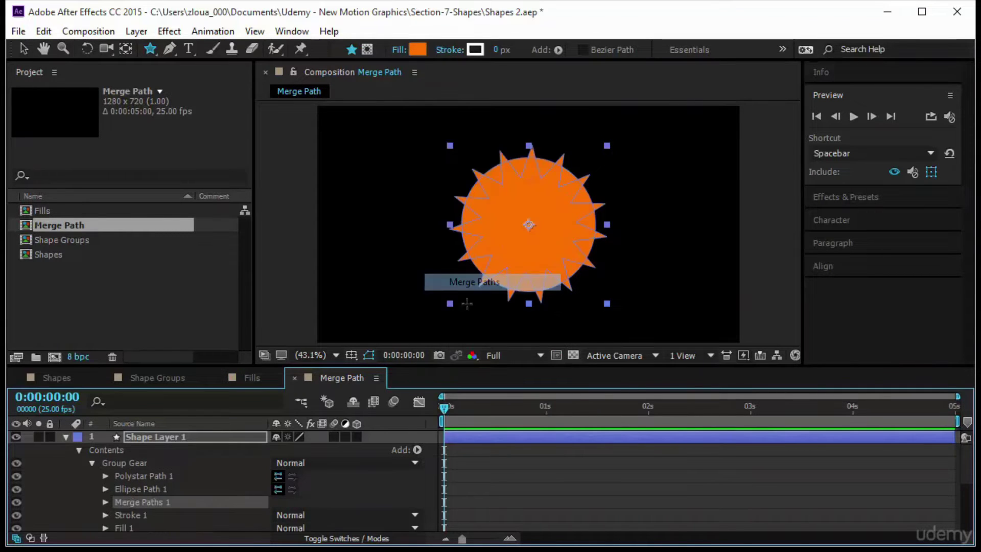
click(138, 480)
click(143, 489)
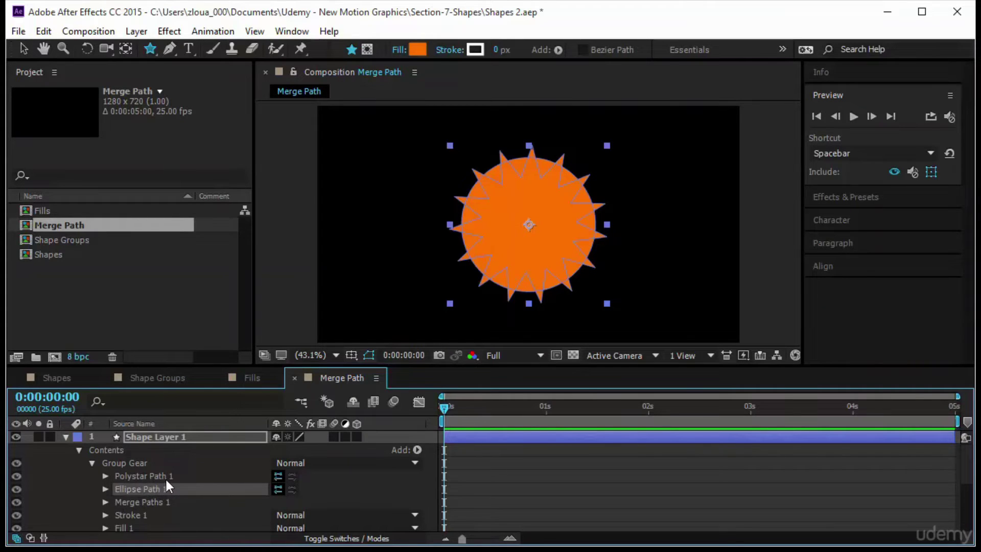
drag(165, 478, 164, 493)
Try Subtract as Merge Paths 1's mode, then settle on Intersect.
click(104, 502)
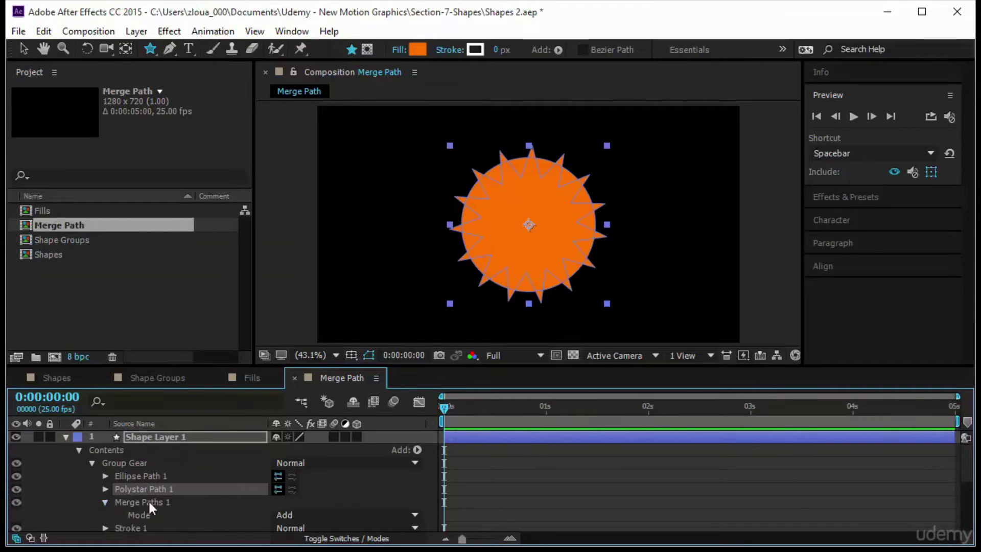
click(294, 516)
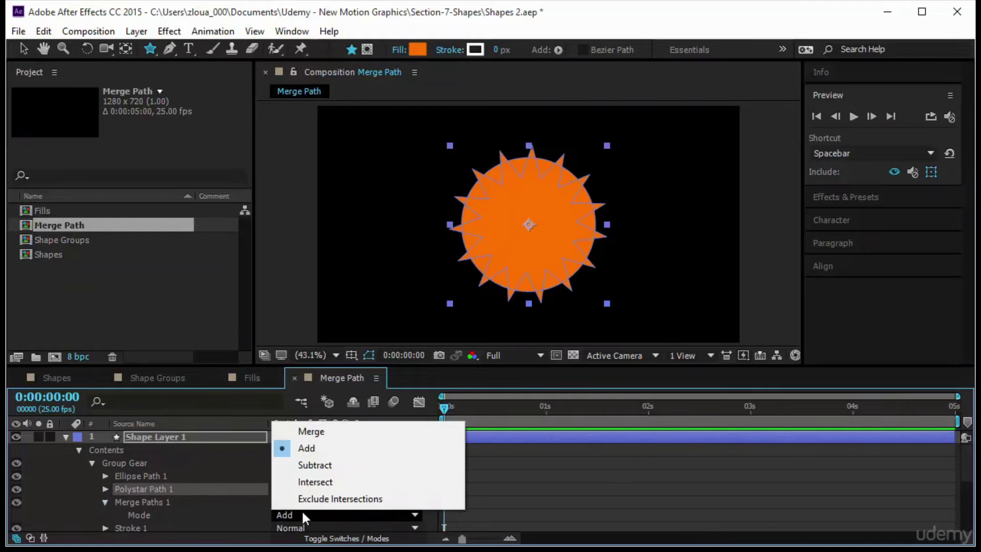
click(334, 465)
click(514, 477)
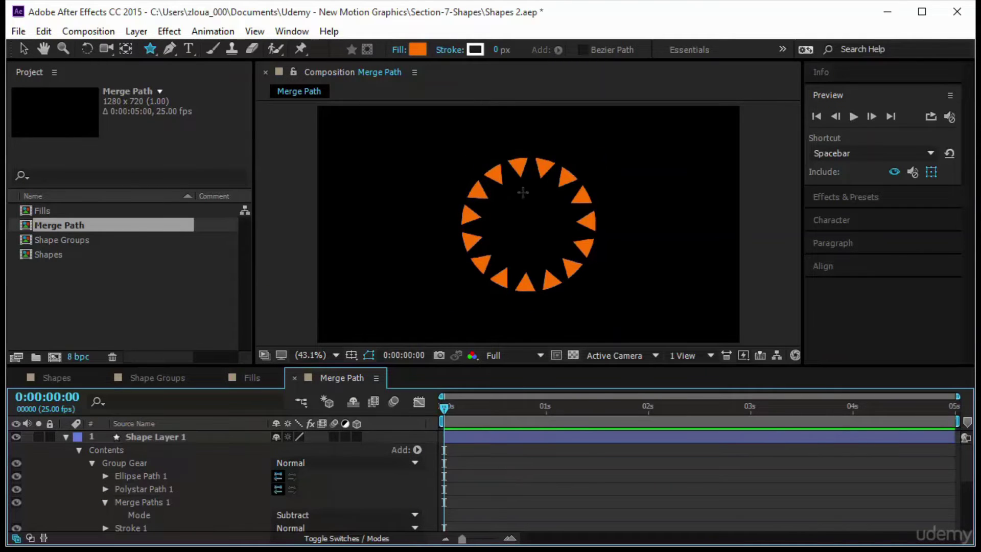
click(325, 516)
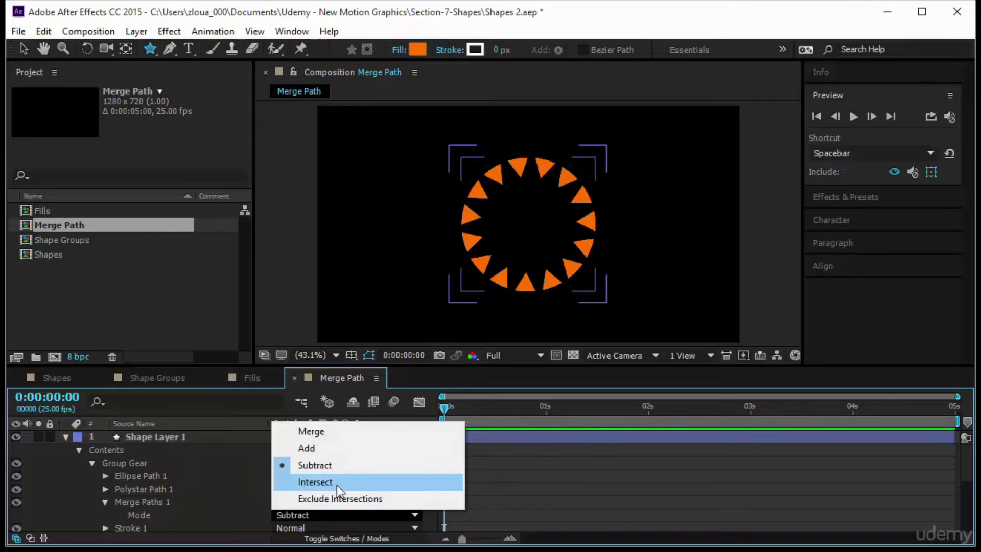
click(335, 484)
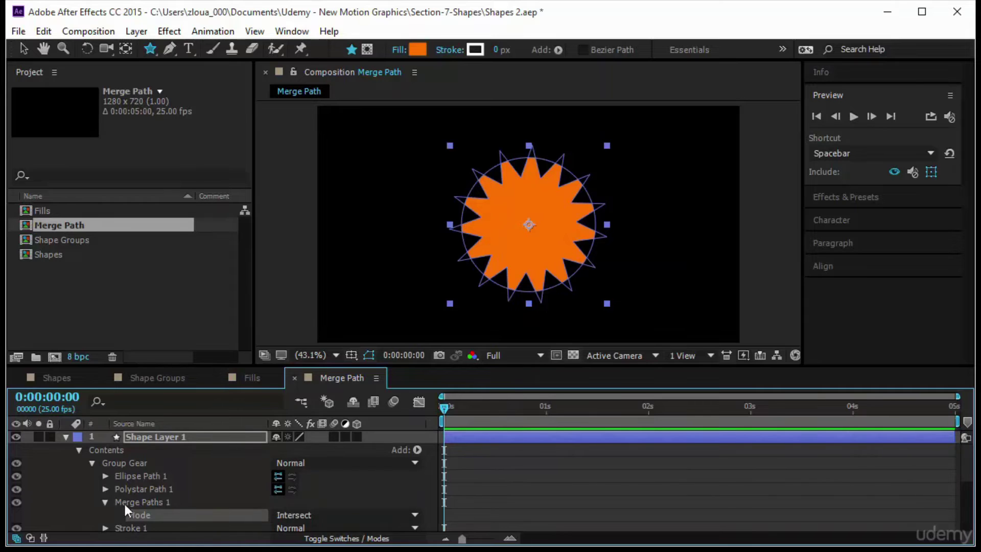
Move Polystar Path 1 back above Ellipse Path 1.
click(130, 477)
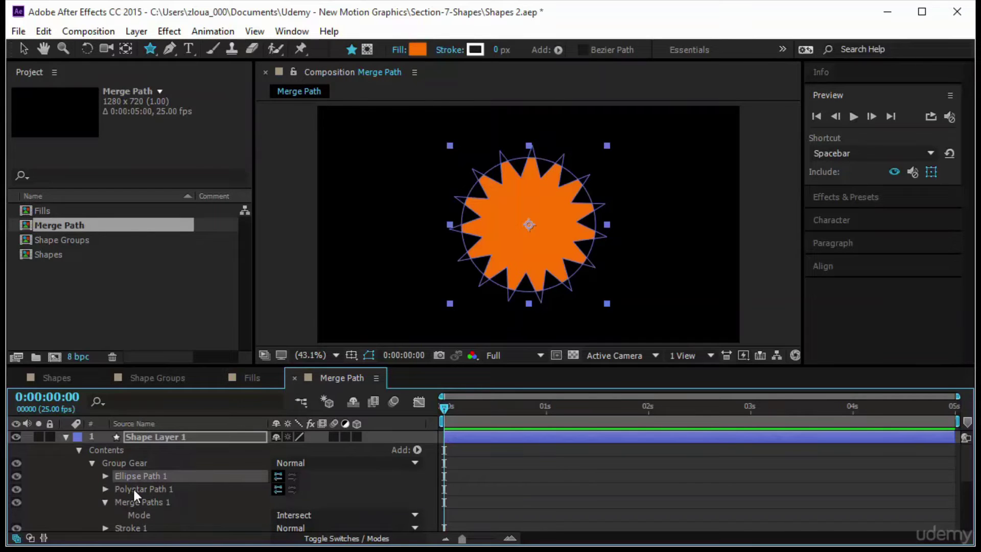
click(195, 490)
drag(195, 490, 192, 469)
click(172, 489)
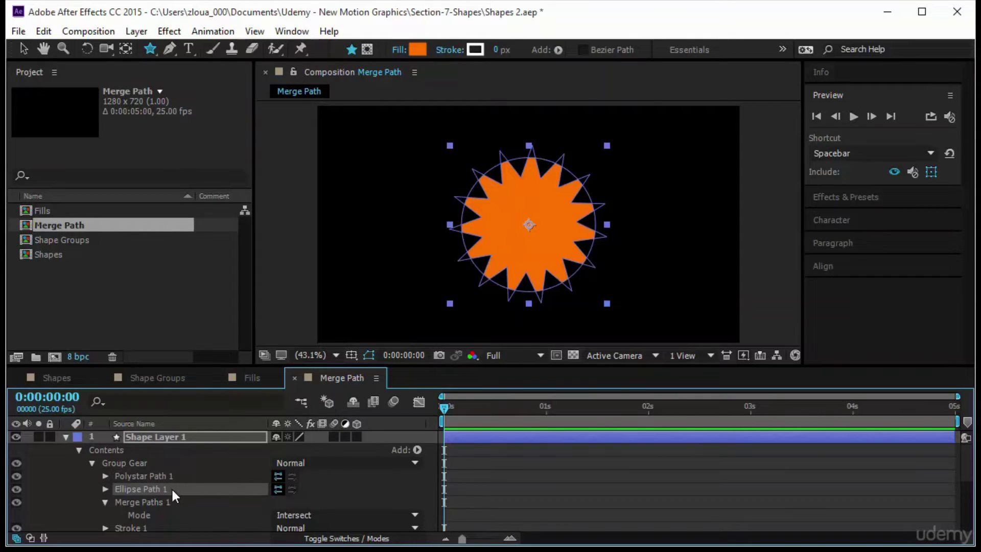
Resize Ellipse Path 1 to about 408,408.
click(105, 490)
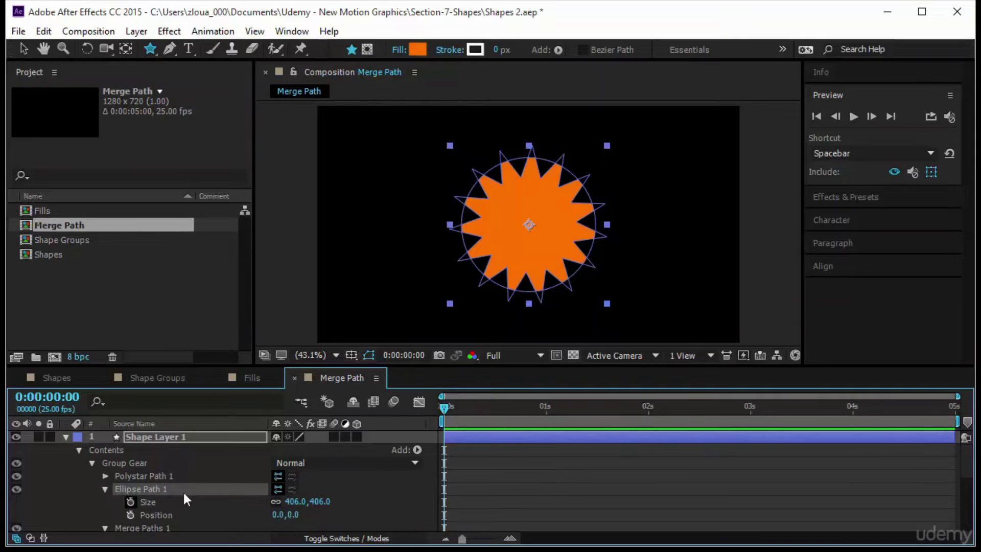
drag(317, 506, 332, 520)
click(320, 507)
click(105, 489)
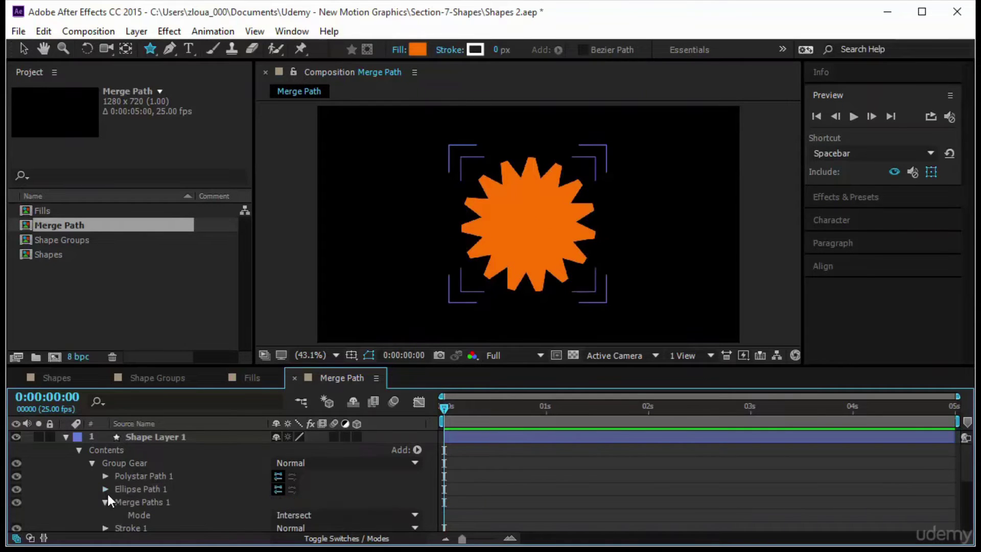
Add a second ellipse to Group Gear and place Ellipse Path 2 below Merge Paths 1.
click(119, 501)
click(105, 502)
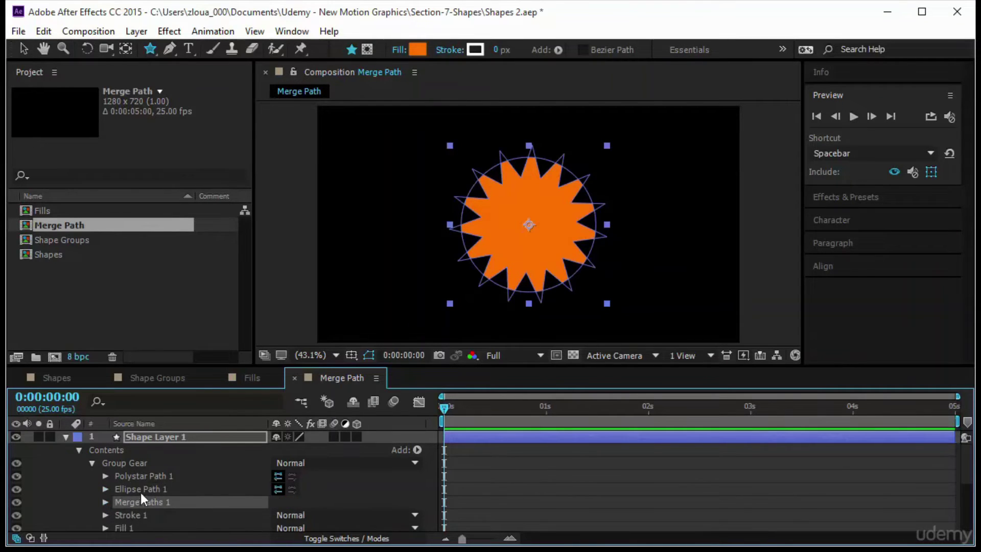
click(140, 480)
click(145, 491)
click(159, 502)
click(417, 449)
click(492, 153)
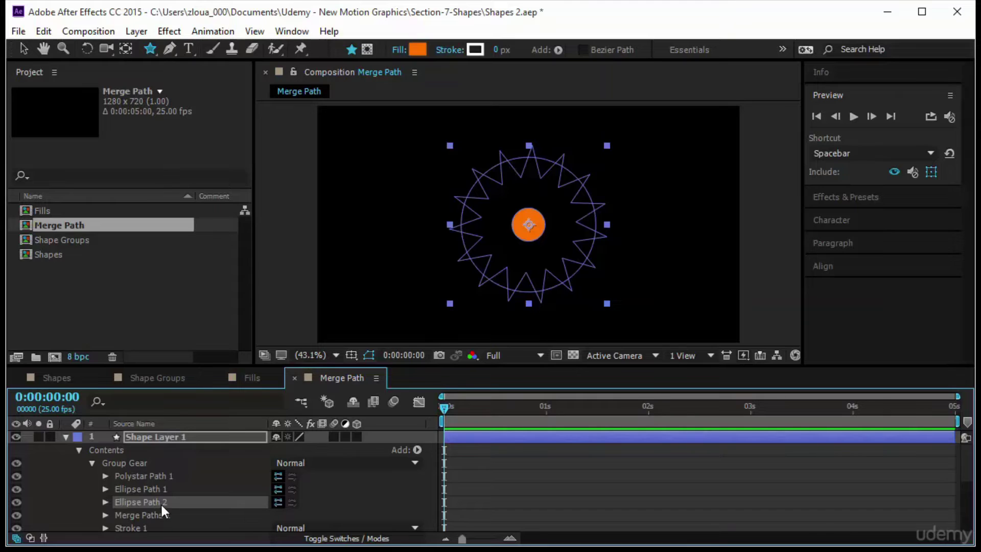
drag(162, 505, 168, 517)
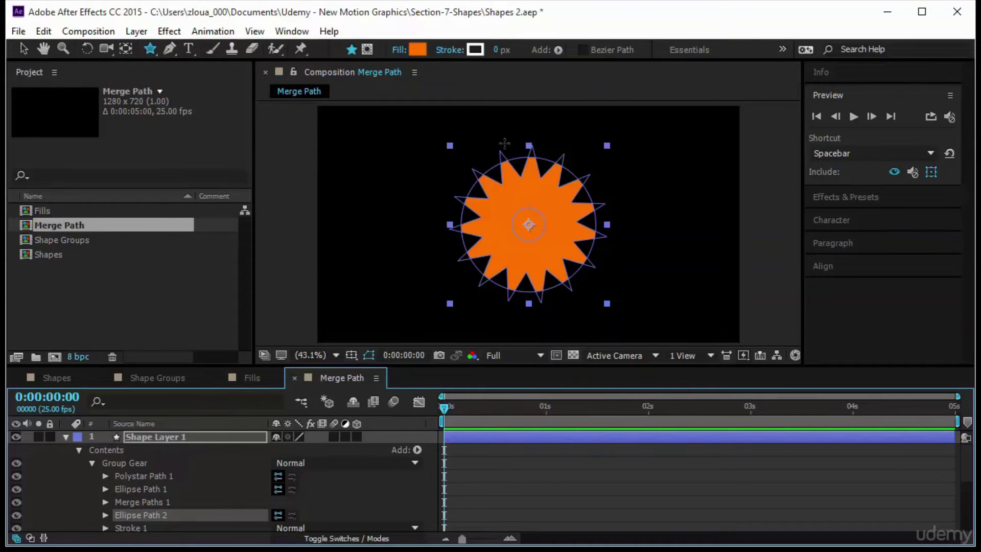
Set Ellipse Path 2's Size to 354,354 to form the toothed gear.
click(105, 514)
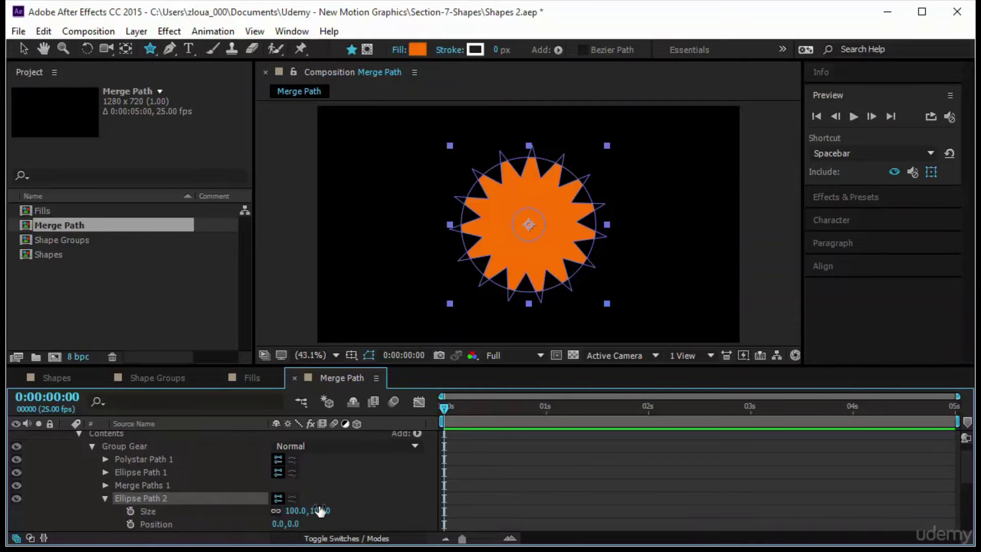
drag(317, 510, 514, 514)
click(588, 486)
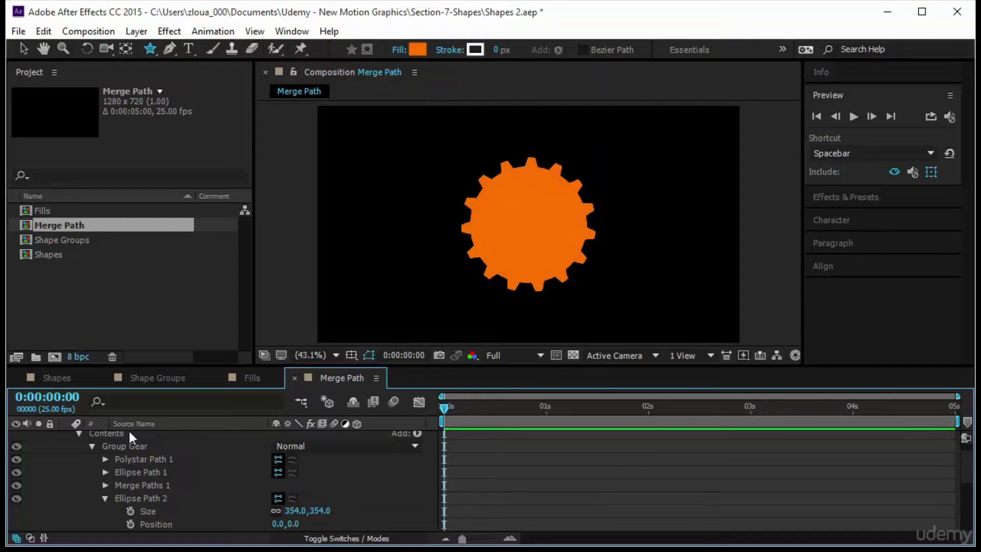
click(90, 498)
click(106, 498)
click(153, 485)
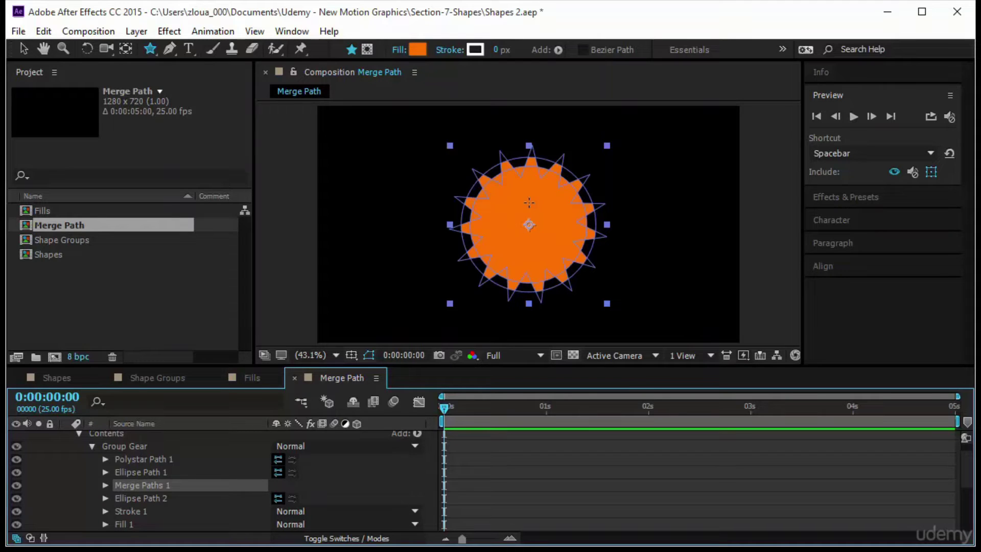
click(165, 498)
click(164, 485)
click(173, 502)
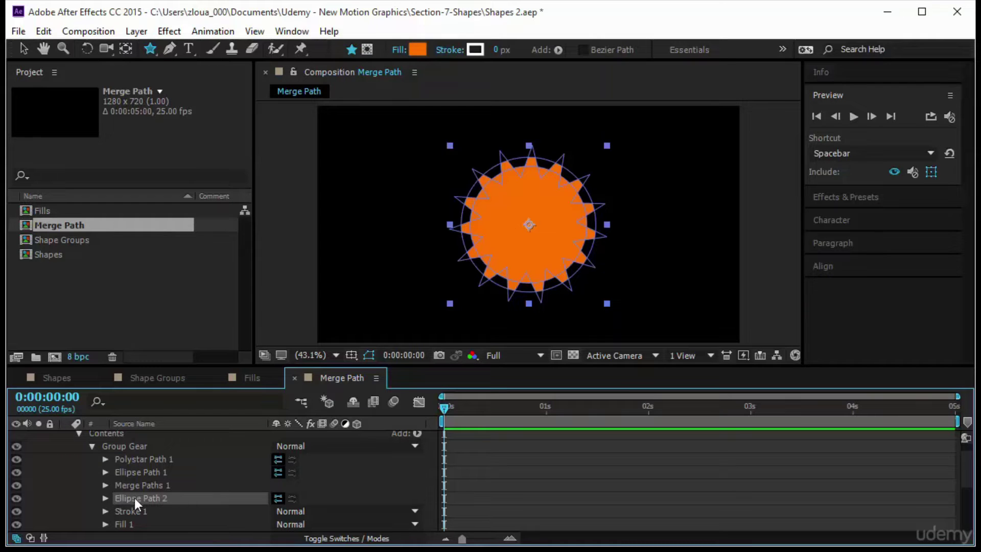
Add a second Merge Paths and place it below Ellipse Path 2.
click(419, 433)
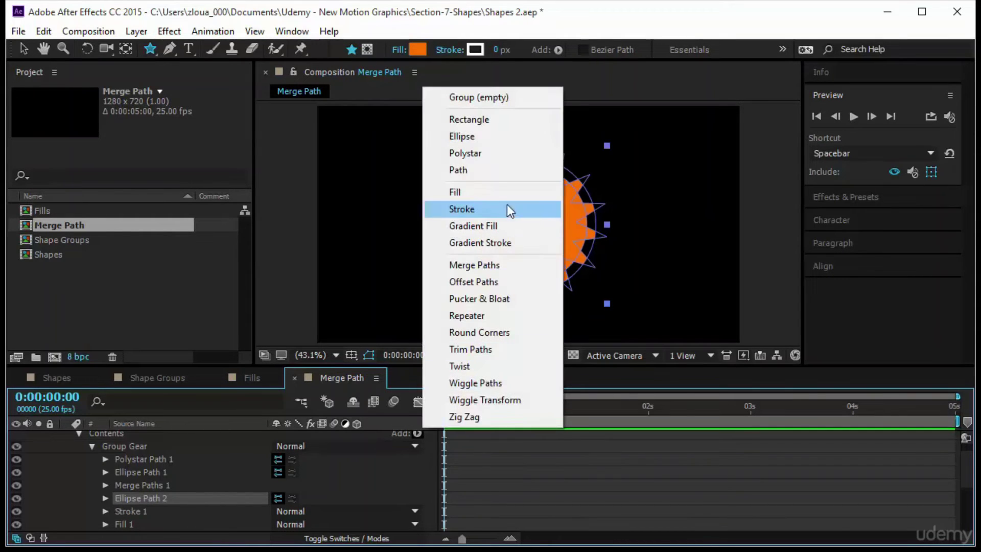
click(513, 265)
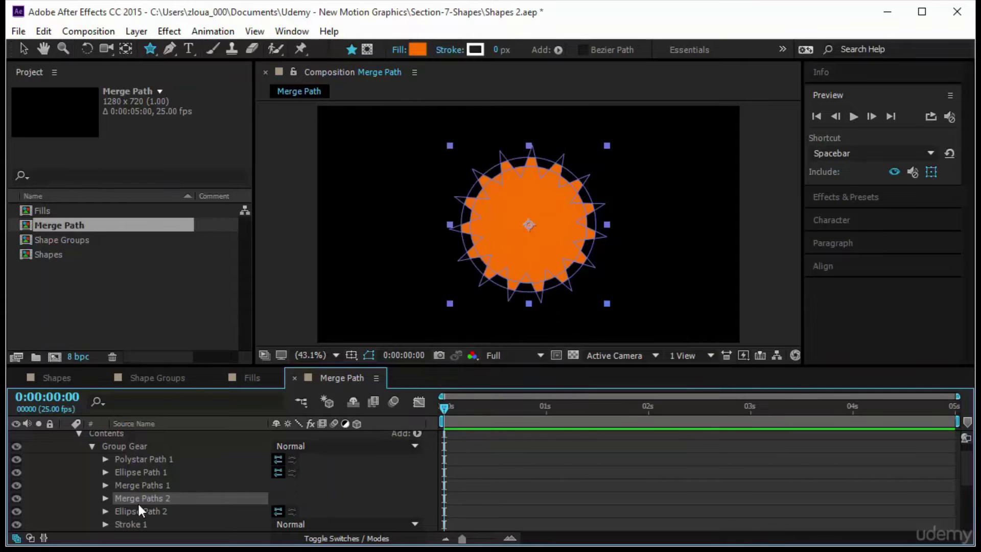
drag(154, 498, 156, 515)
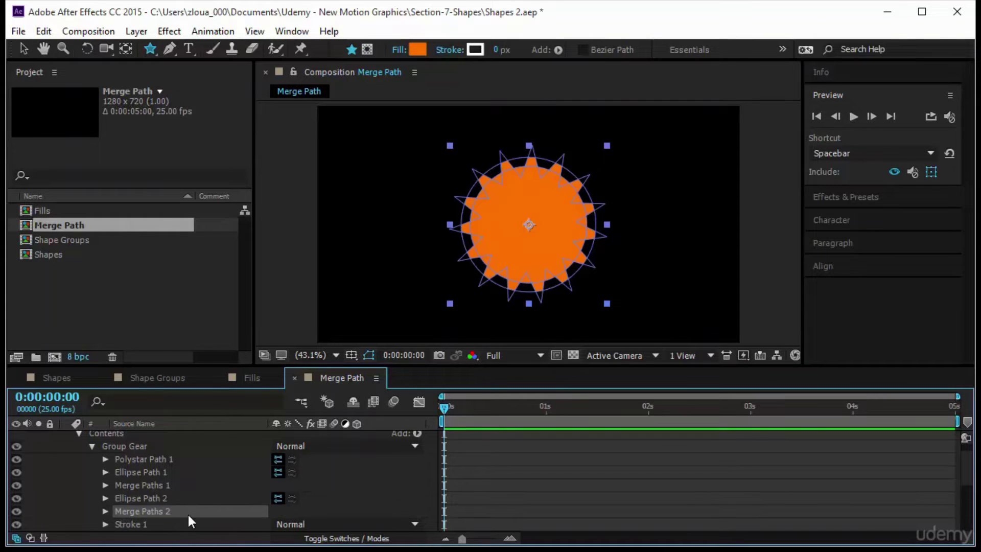
Set Merge Paths 2's mode to Merge and collapse its settings.
click(105, 511)
scroll(317, 501, down, 2)
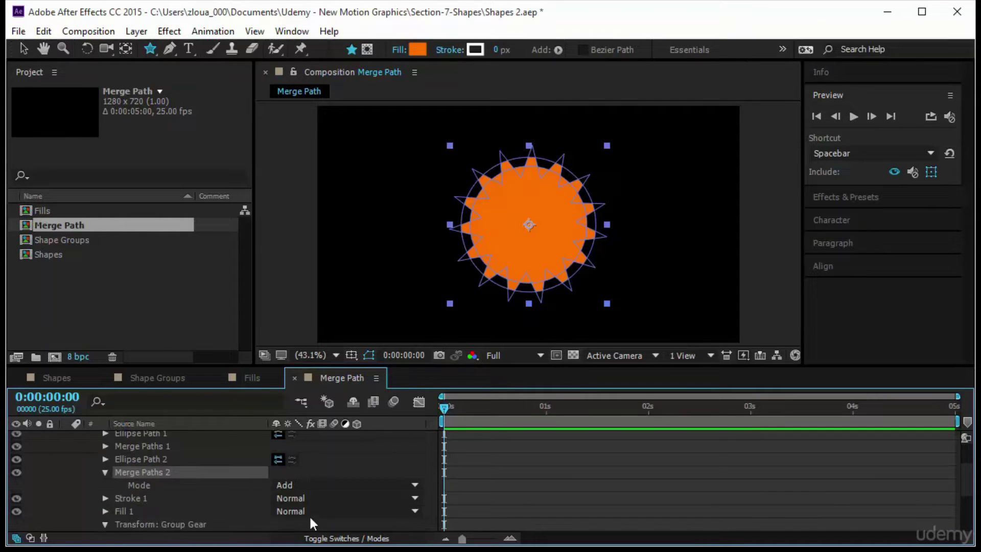
click(286, 486)
click(343, 401)
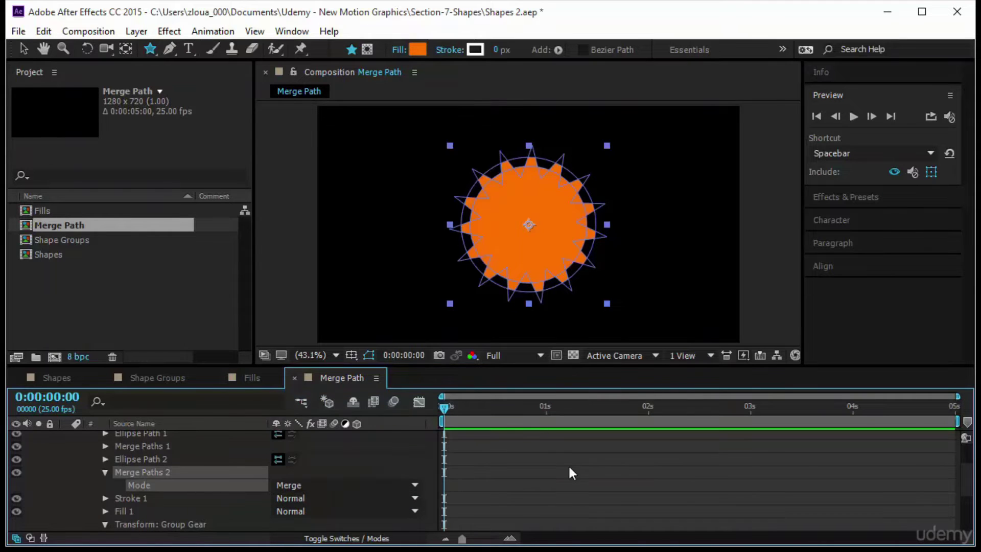
click(145, 473)
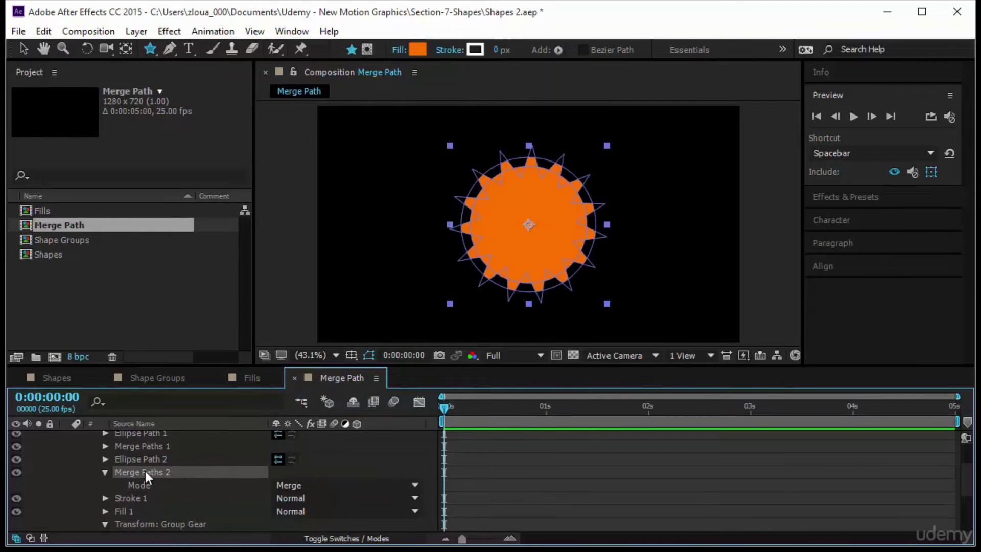
click(104, 473)
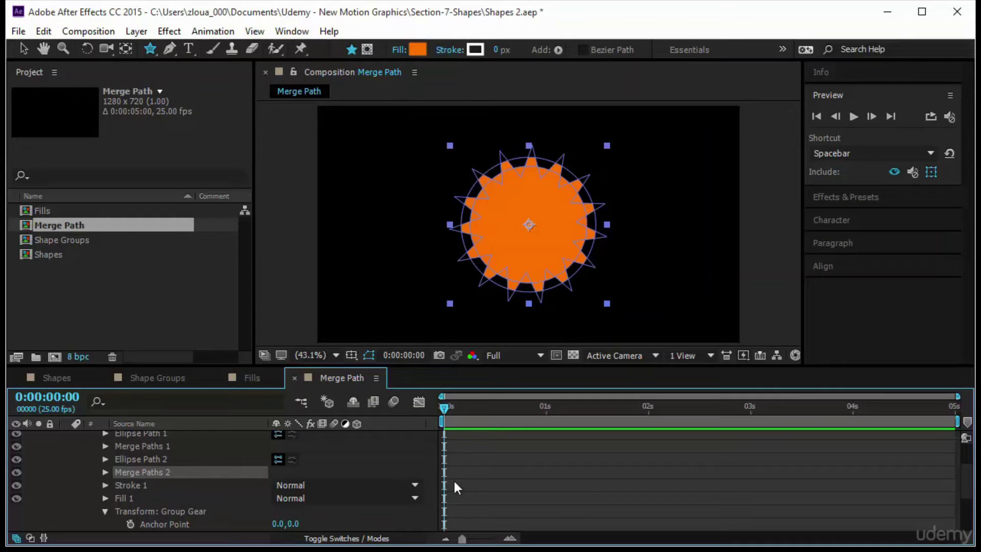
scroll(476, 498, up, 3)
Add a third ellipse and place Ellipse Path 3 below Merge Paths 2.
click(418, 450)
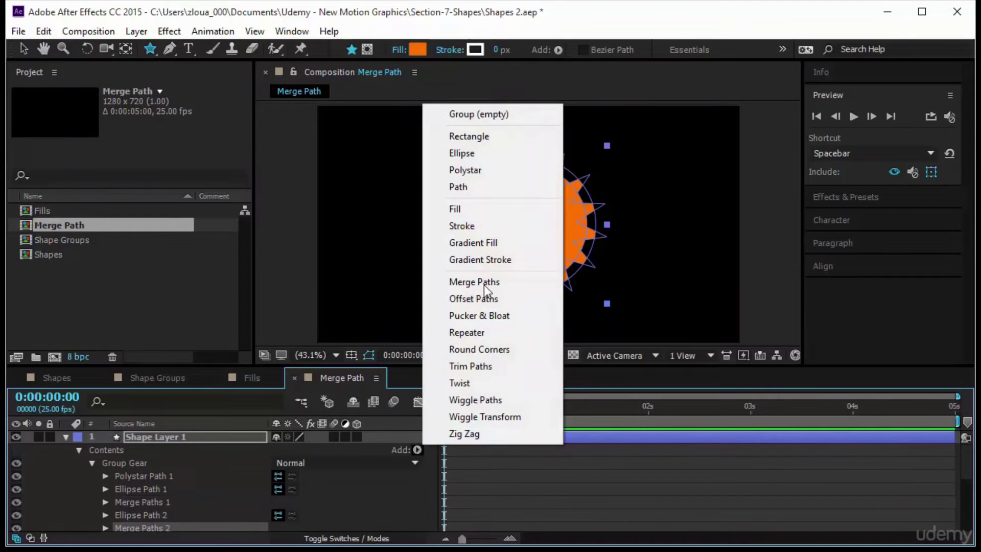
click(499, 152)
scroll(240, 498, down, 3)
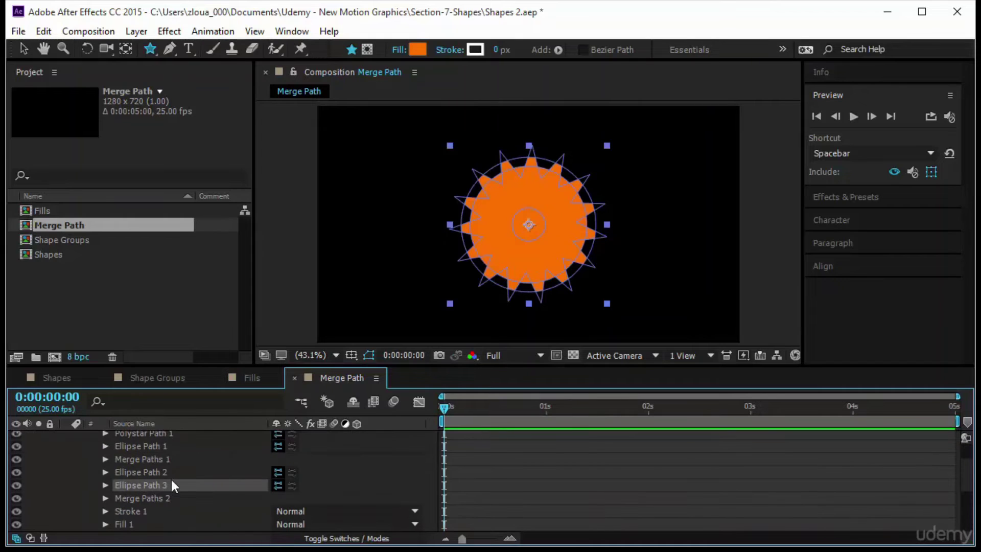
drag(172, 486, 170, 503)
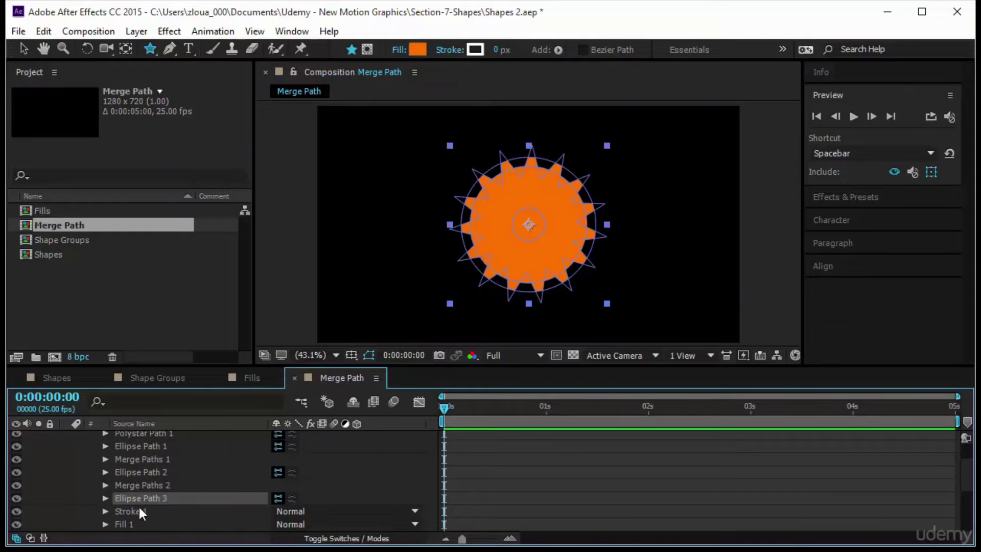
scroll(139, 505, up, 3)
Add Merge Paths 3 below it and set its mode to Subtract.
click(418, 449)
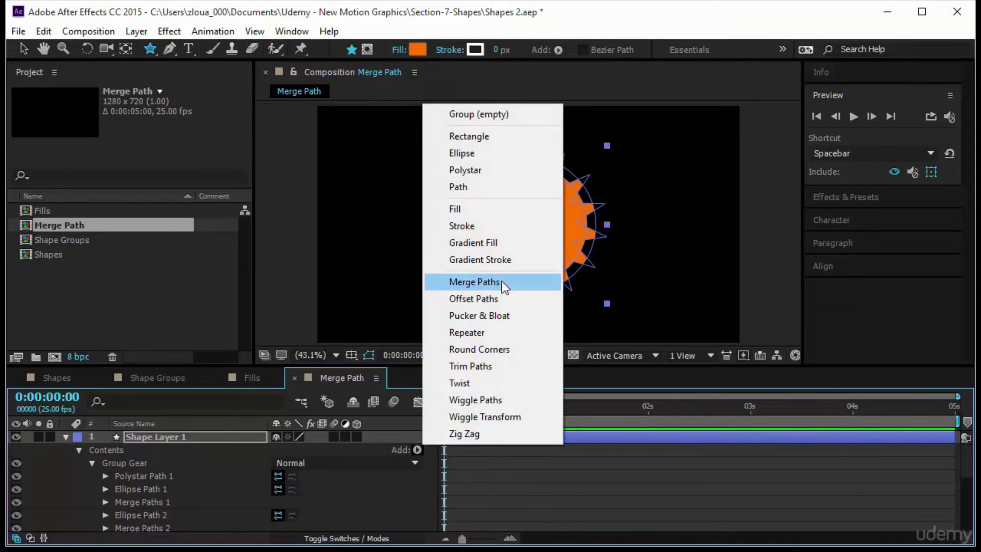
click(502, 281)
scroll(194, 491, down, 4)
drag(191, 483, 191, 500)
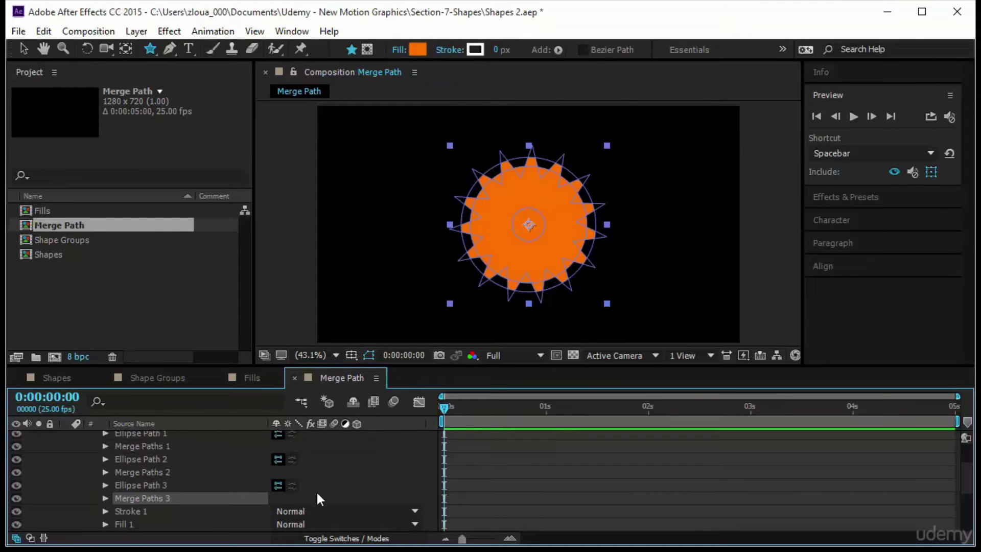
click(104, 498)
click(332, 512)
click(339, 462)
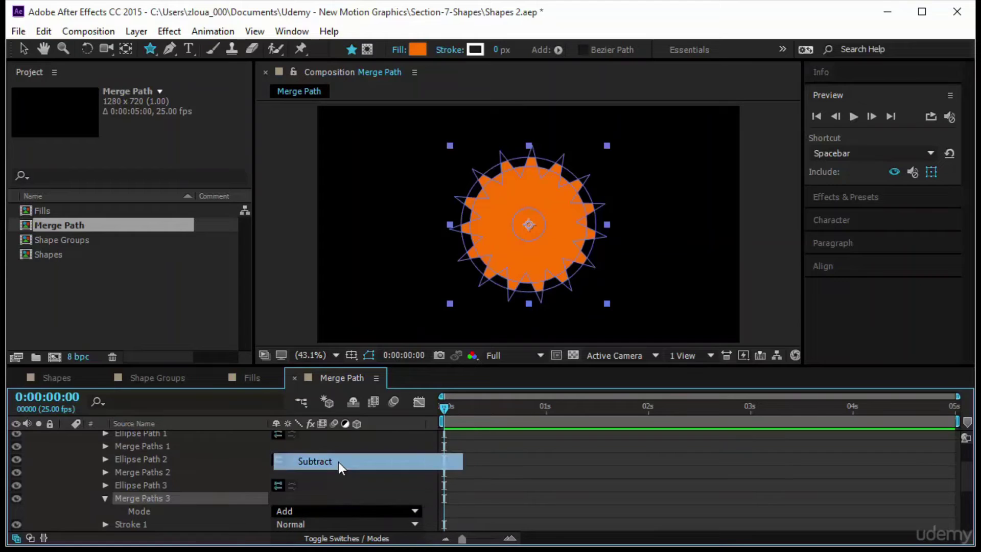
Inspect Ellipse Path 3's 245,245 size and re-expand the Group Gear contents.
click(170, 471)
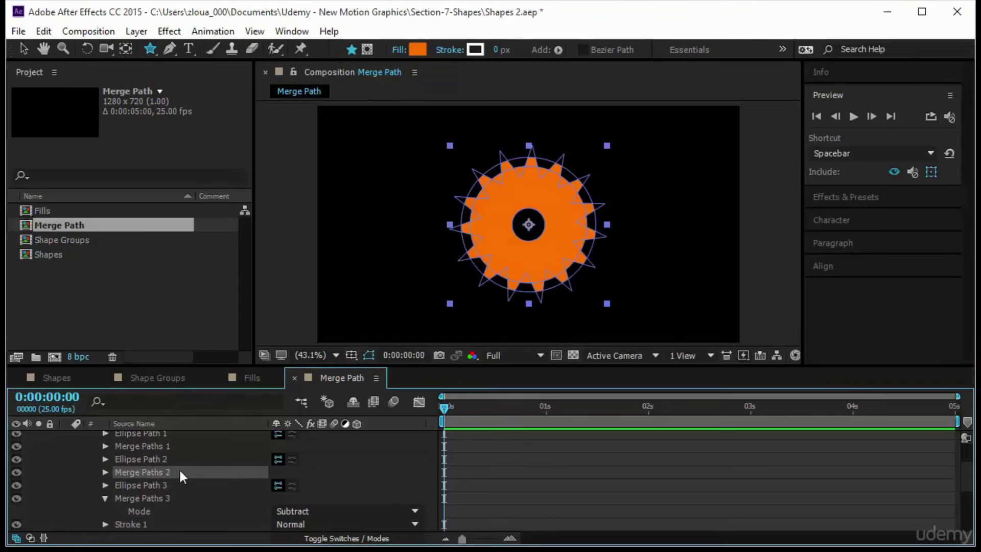
scroll(179, 468, up, 3)
scroll(171, 497, down, 3)
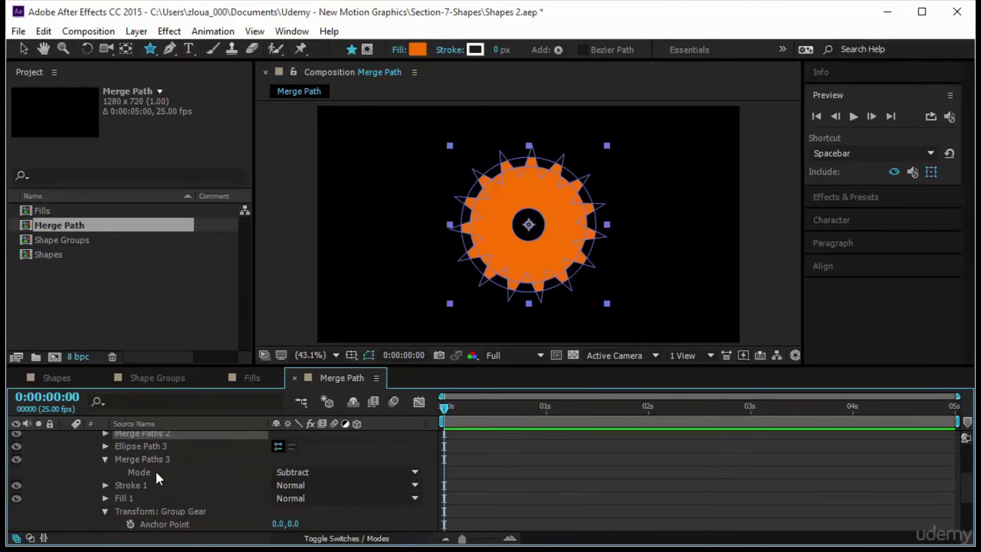
click(152, 449)
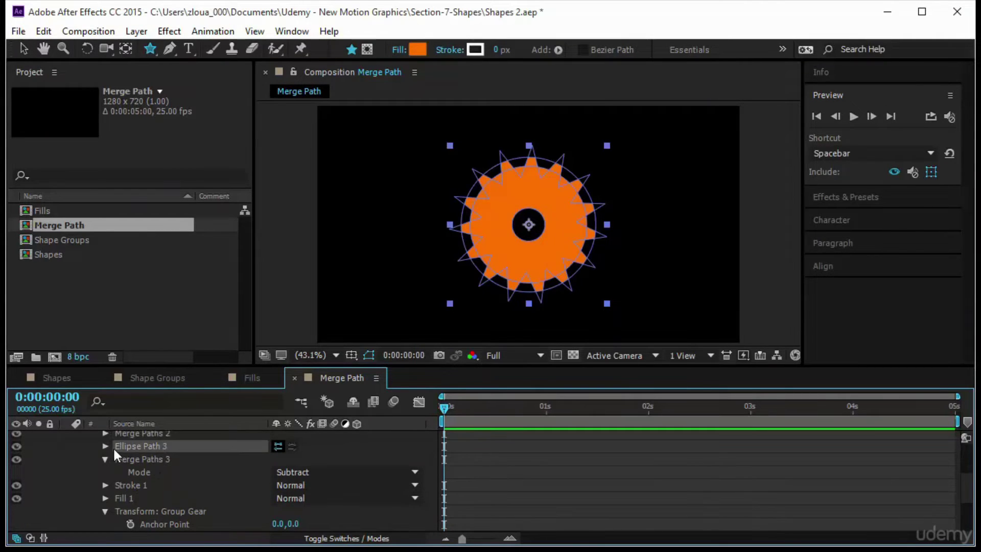
click(105, 447)
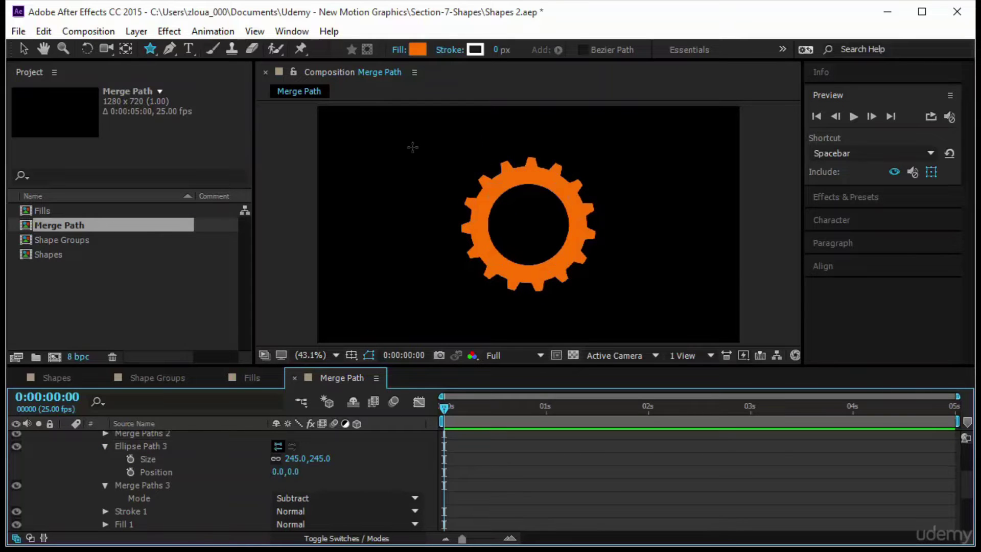
scroll(389, 483, up, 3)
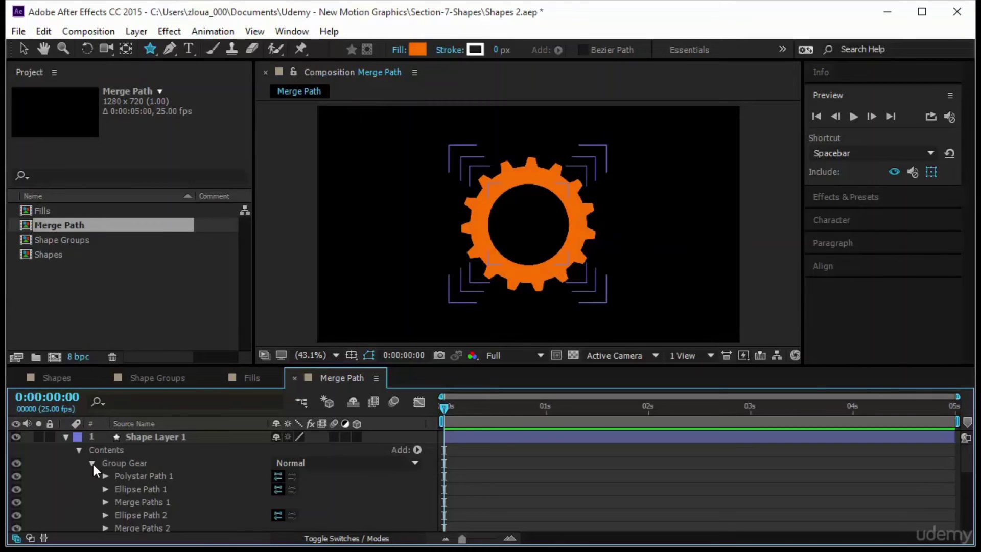
click(110, 464)
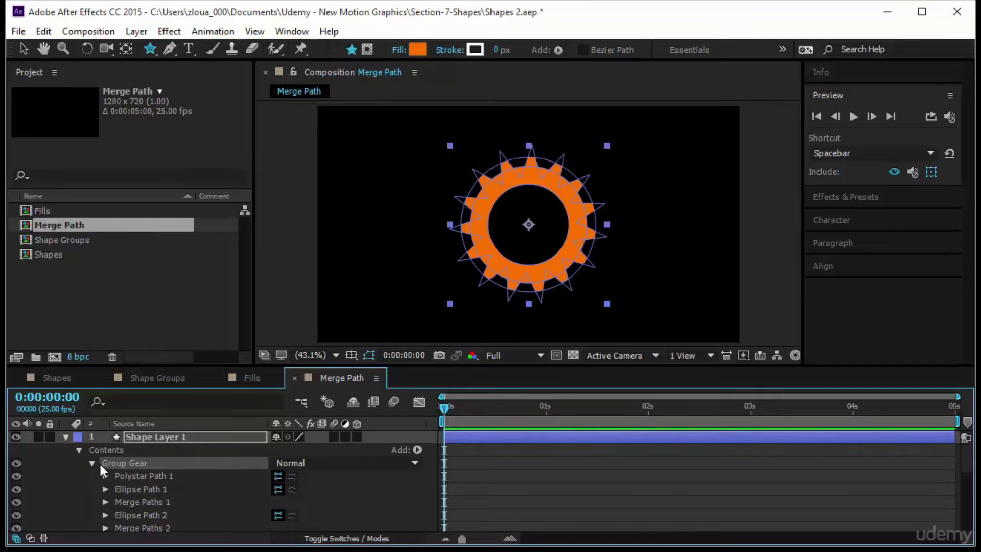
click(92, 462)
click(93, 463)
scroll(96, 466, down, 1)
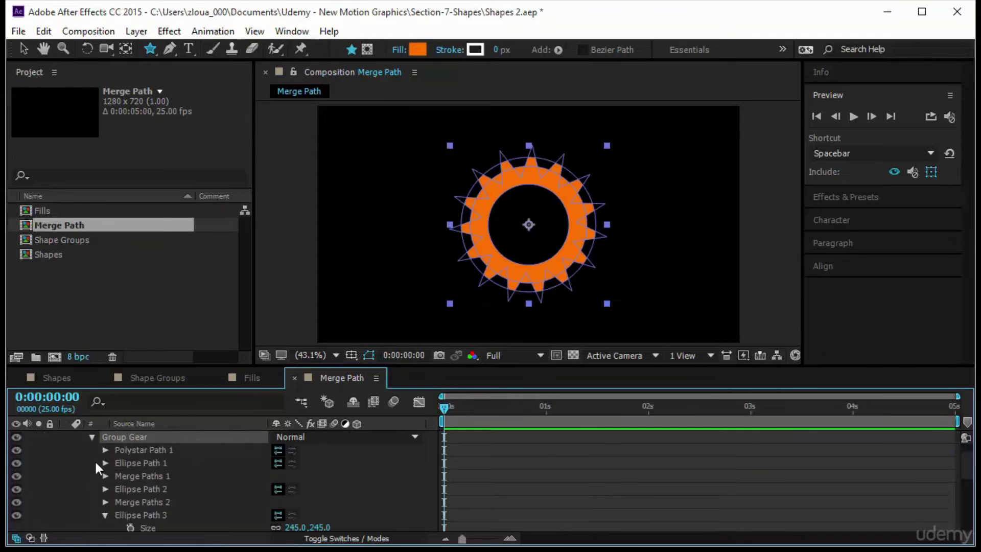
click(164, 449)
Keyframe Polystar Path 1's Rotation from 0s to 3 revolutions at 4s and preview the spin.
click(105, 450)
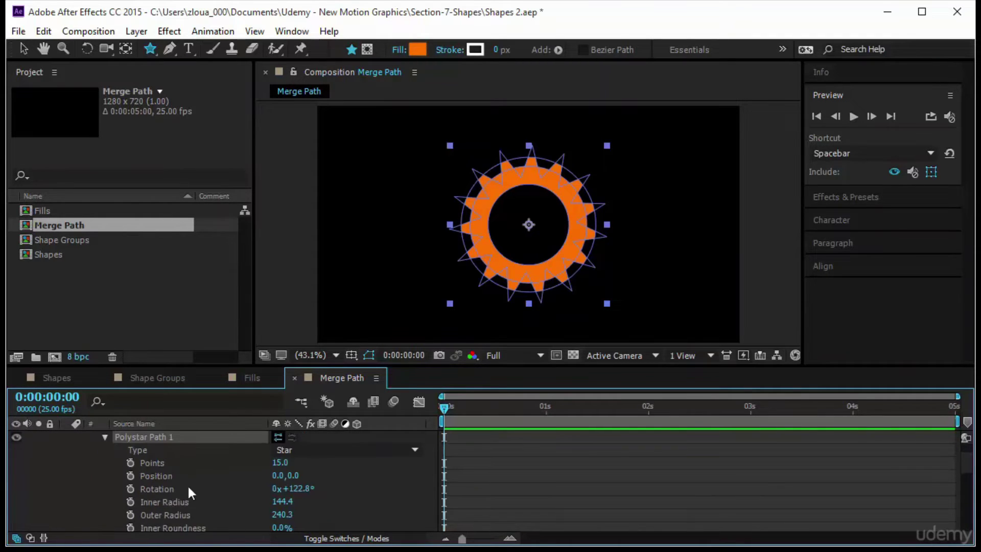
click(130, 489)
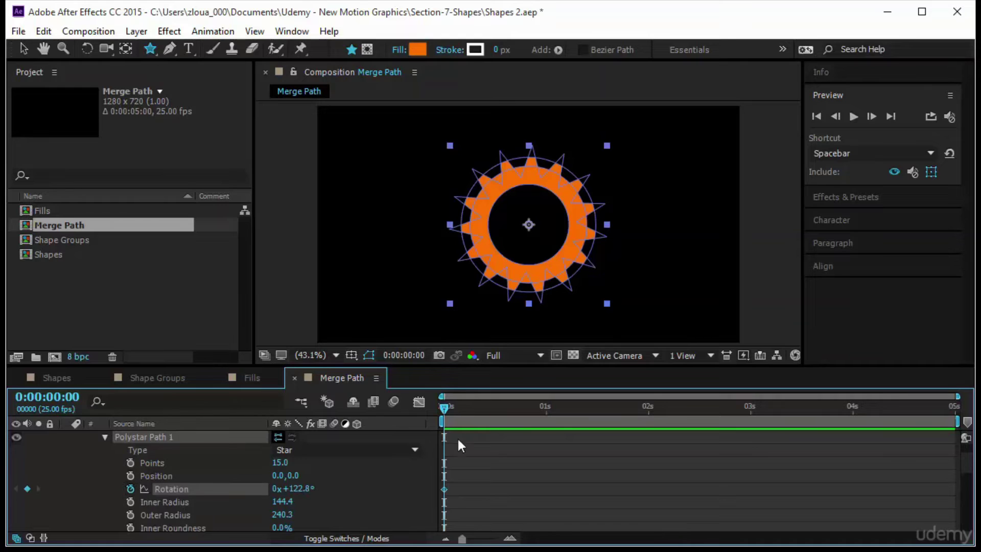
drag(444, 411, 851, 431)
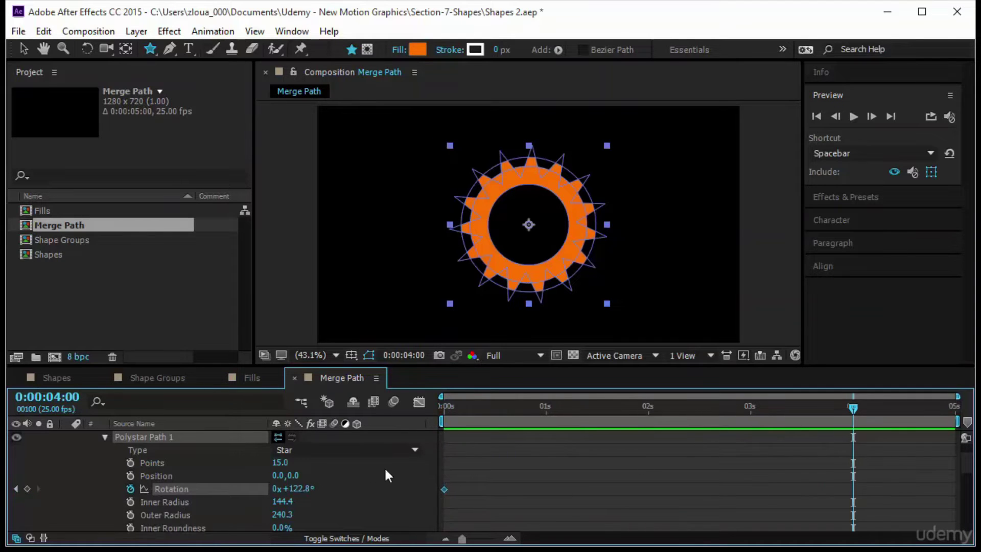
click(274, 489)
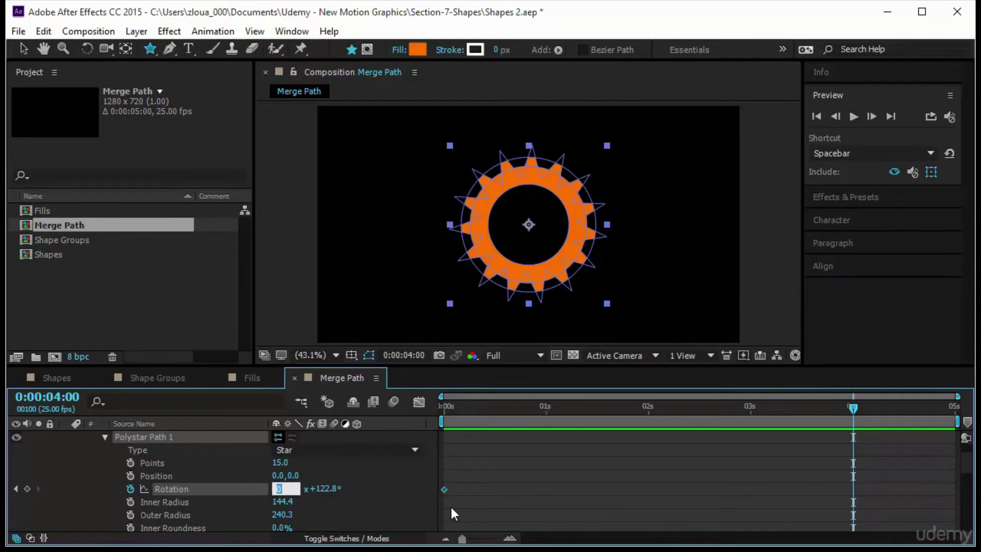
text(3)
key(Return)
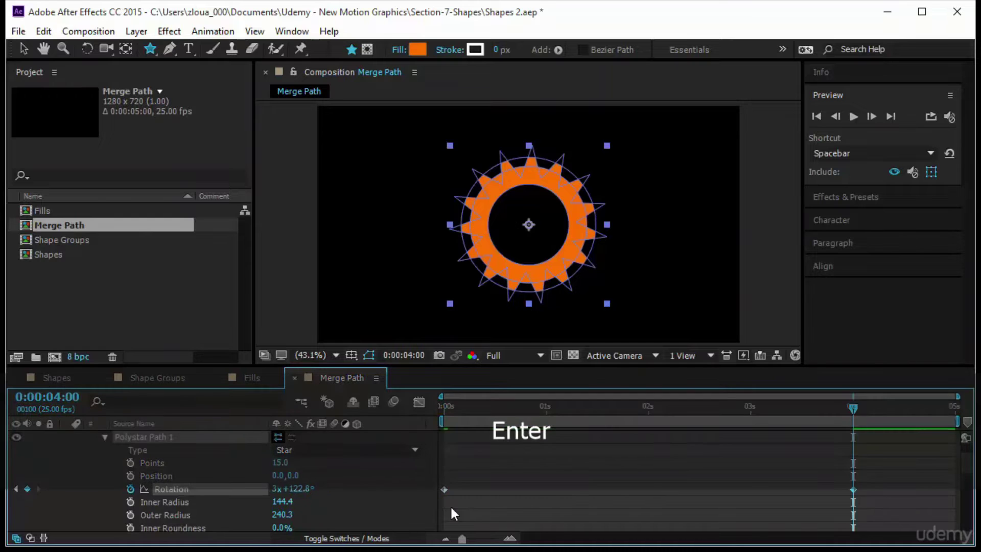
click(854, 117)
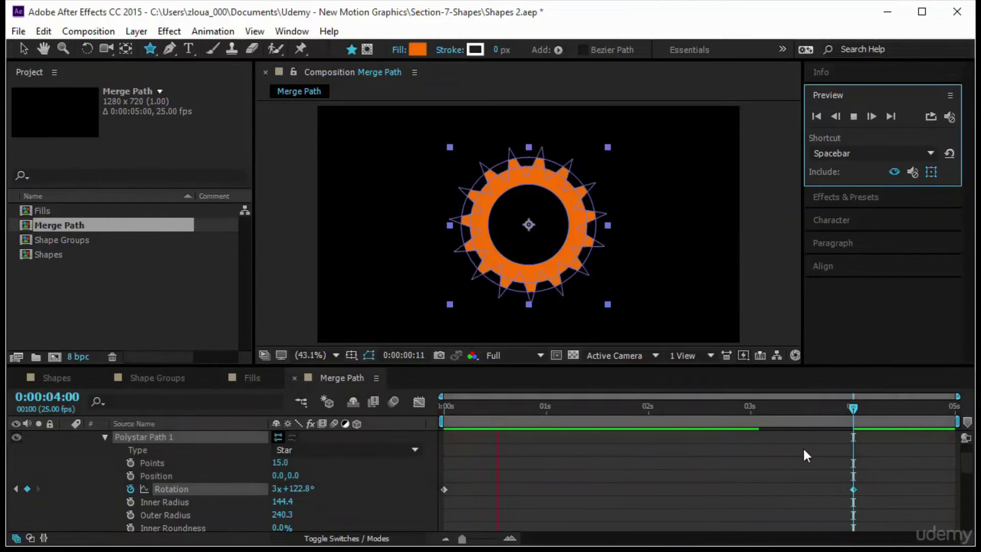
click(795, 472)
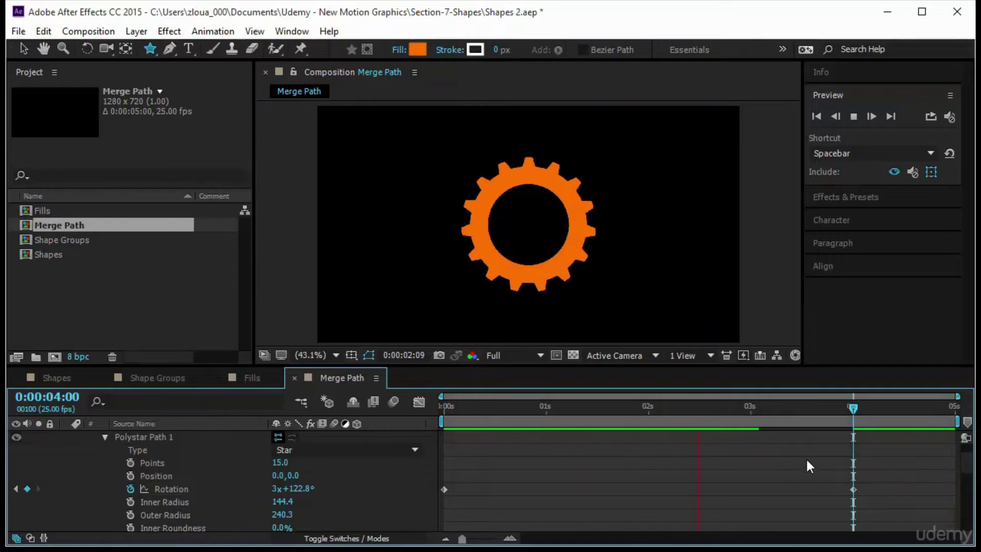
Reduce the 4s Rotation keyframe to 1 revolution and watch the gear turn.
click(275, 488)
text(1)
key(Return)
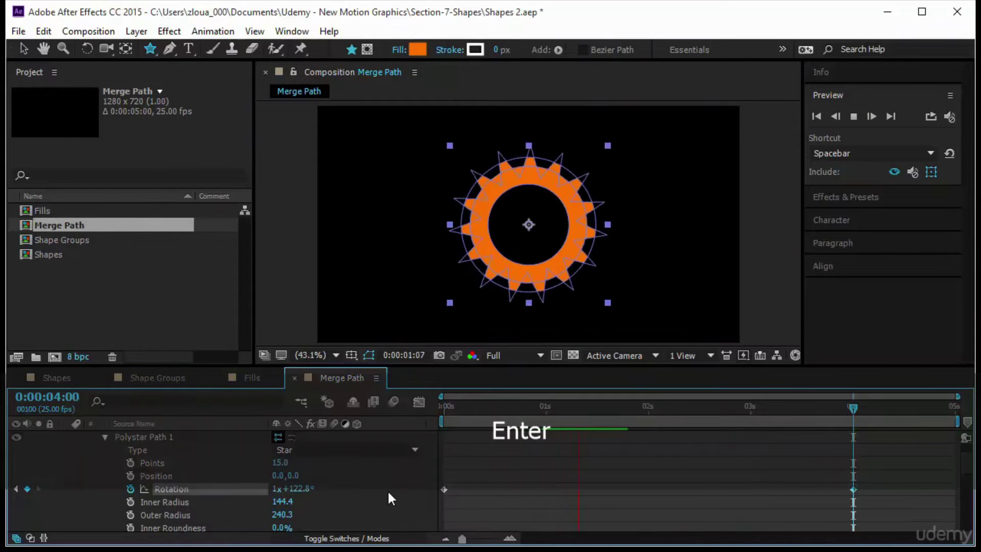
click(504, 481)
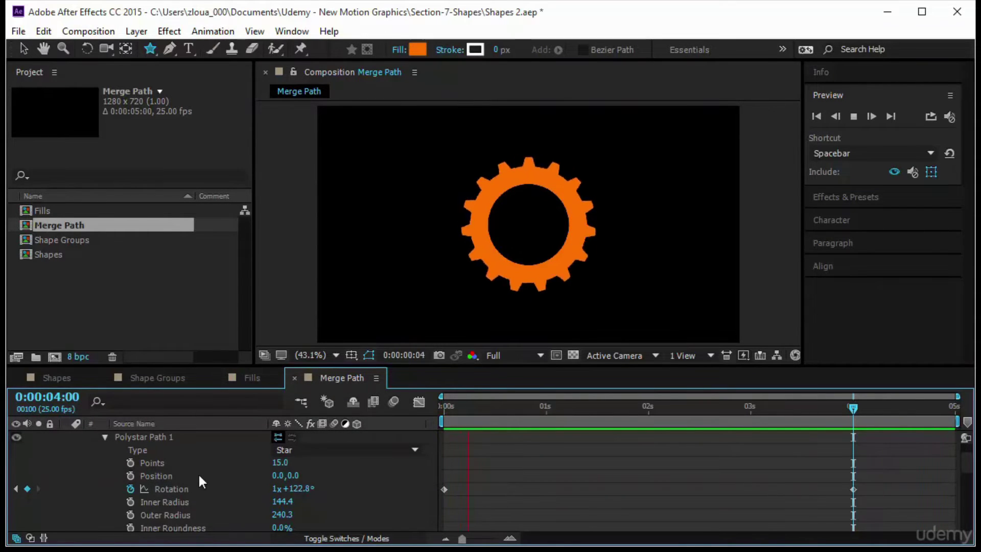
scroll(198, 473, up, 2)
Set Merge Paths 2 in Group Gear to Exclude Intersections.
click(104, 476)
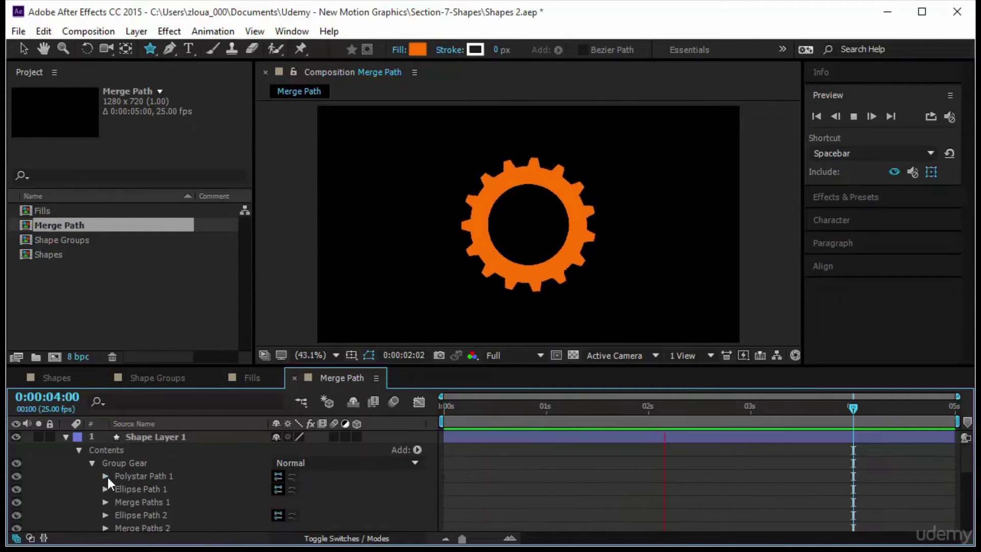
click(115, 464)
scroll(124, 504, down, 2)
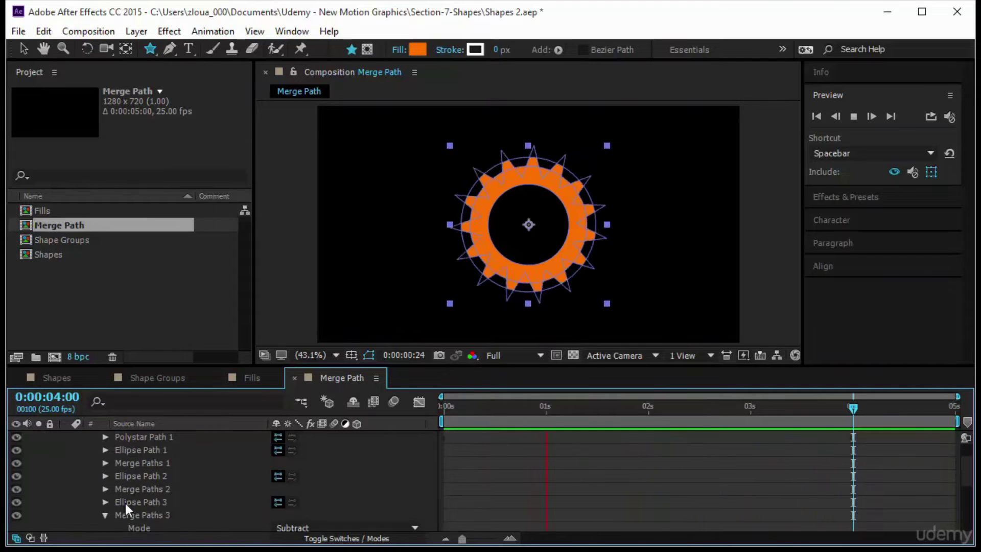
click(139, 489)
click(341, 502)
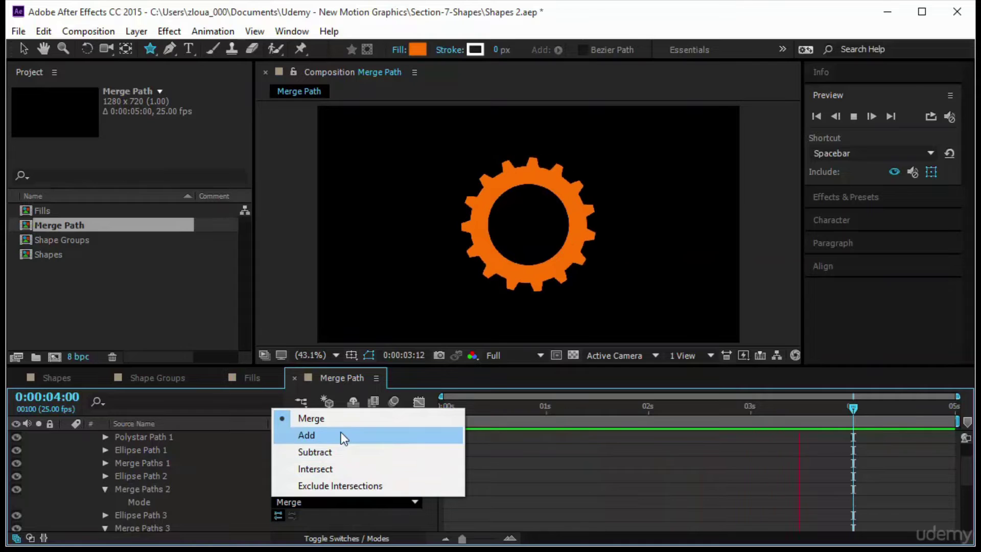
click(340, 491)
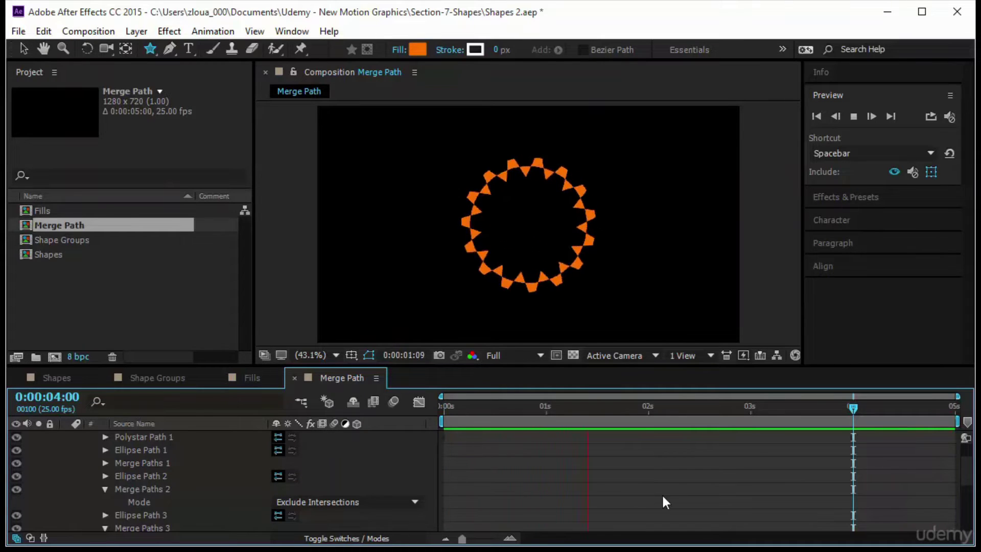
Switch Merge Paths 2 to Subtract, then settle on Add for a solid gear.
click(314, 500)
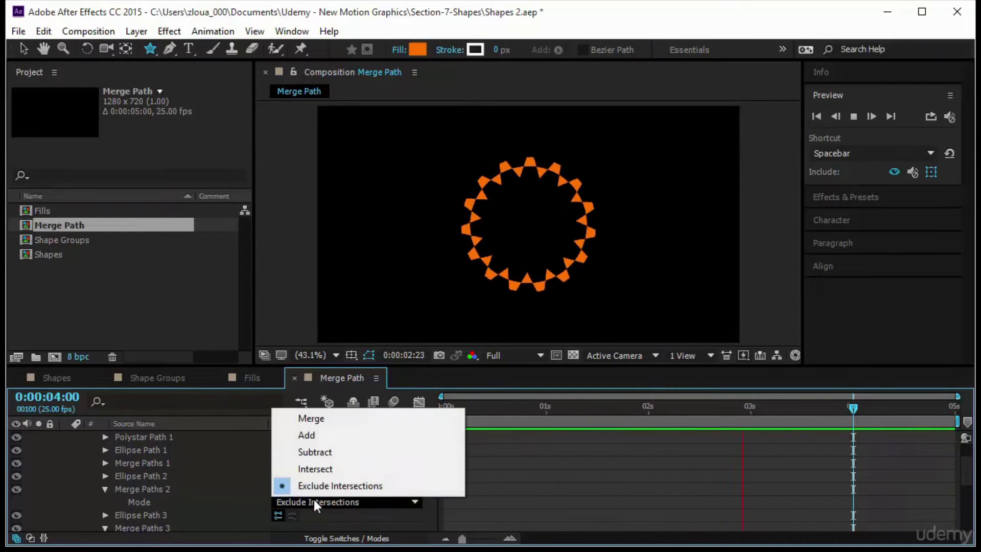
click(331, 453)
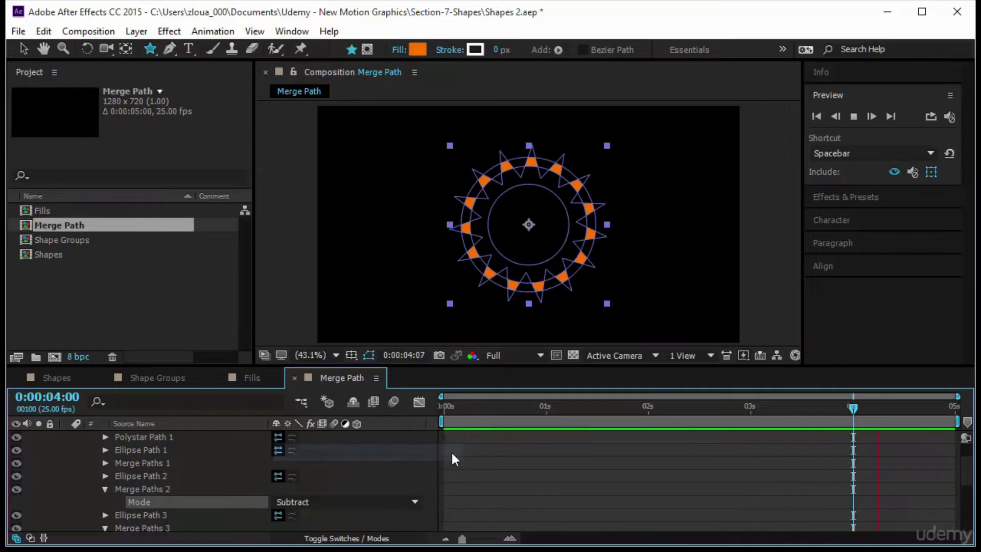
click(361, 502)
click(357, 437)
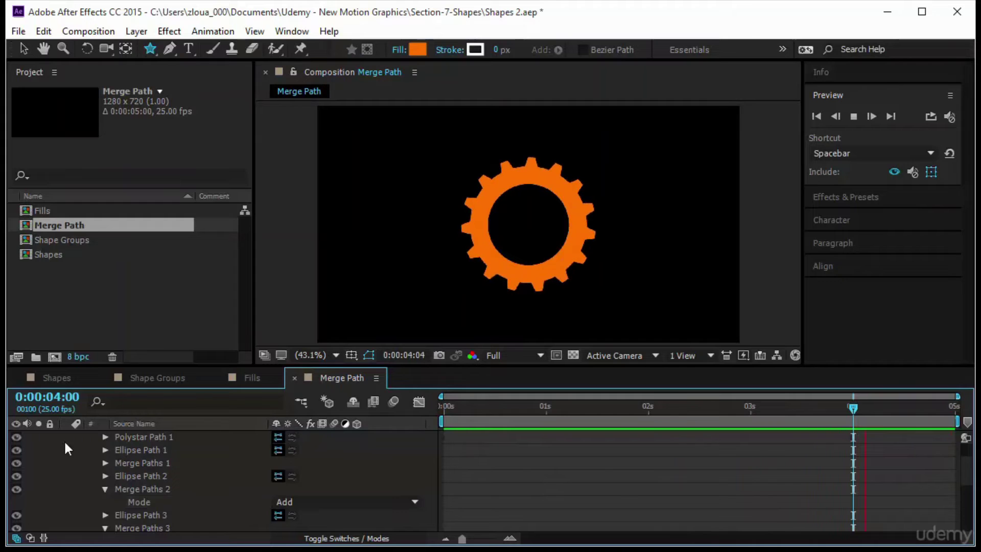
click(105, 489)
scroll(118, 495, up, 2)
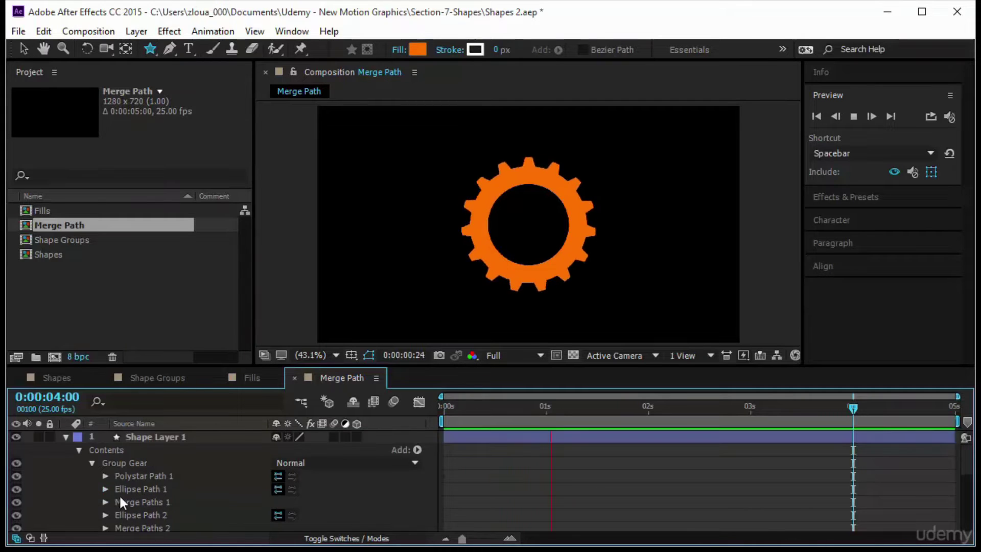
Add a Rectangle Path to Shape Layer 1's Contents and size it 355 by 355.
click(92, 463)
click(124, 451)
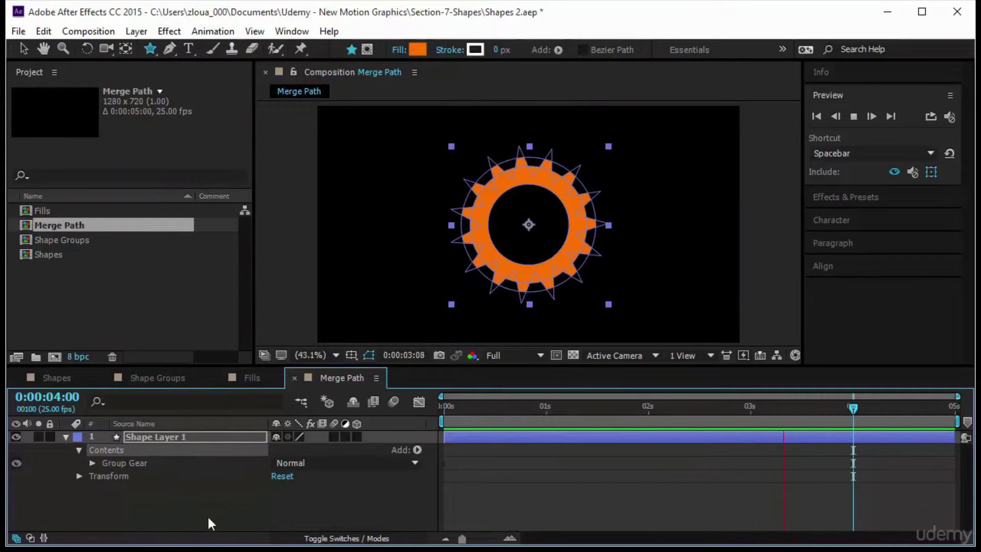
click(417, 451)
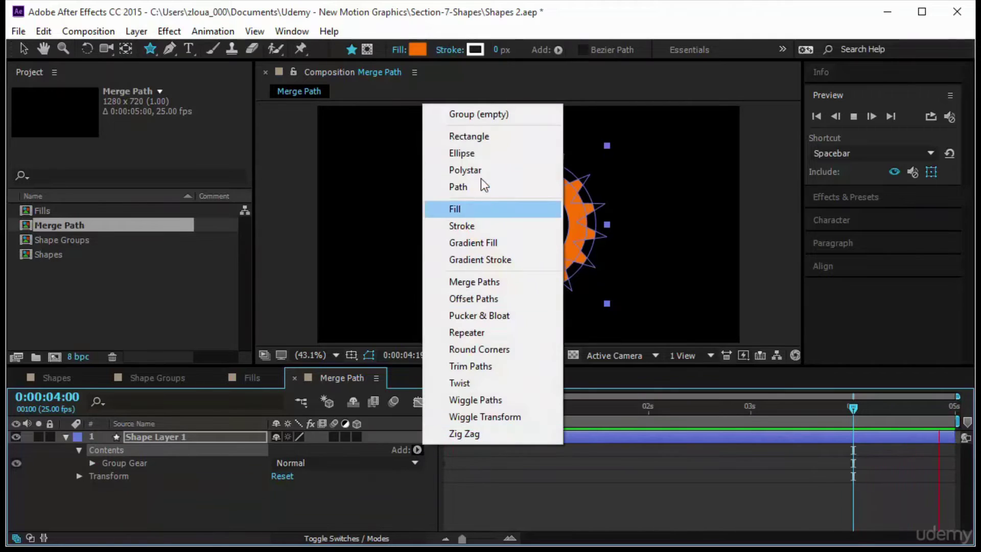
click(486, 137)
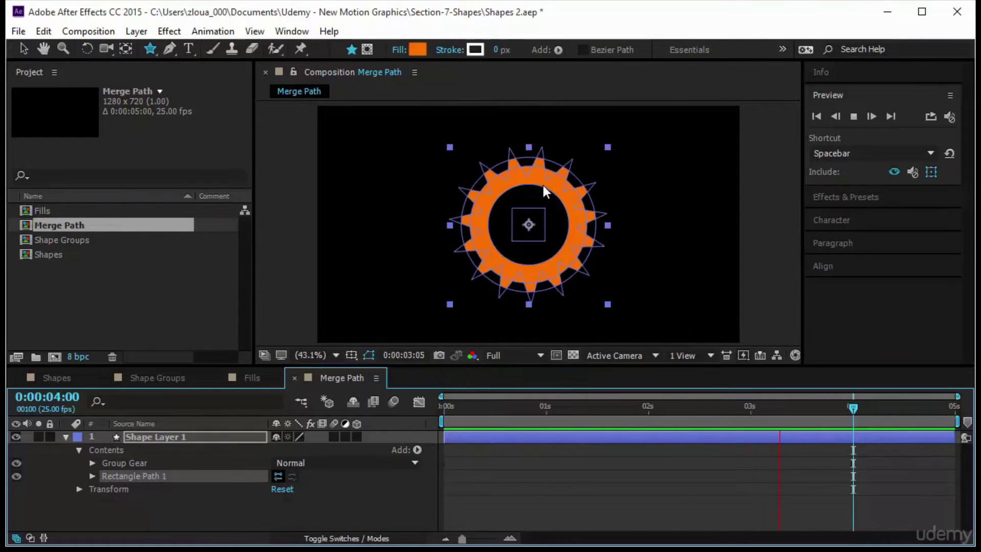
click(93, 477)
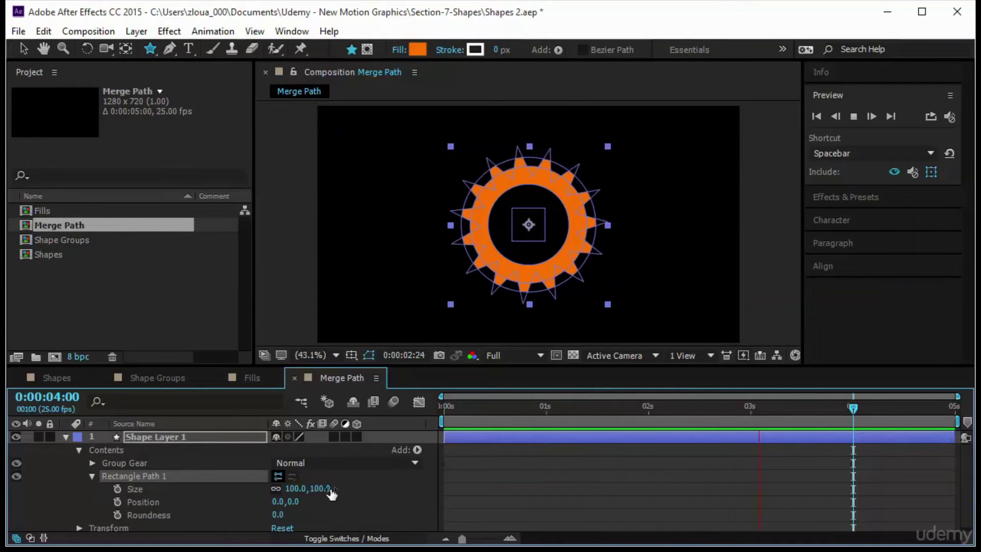
drag(328, 489, 541, 504)
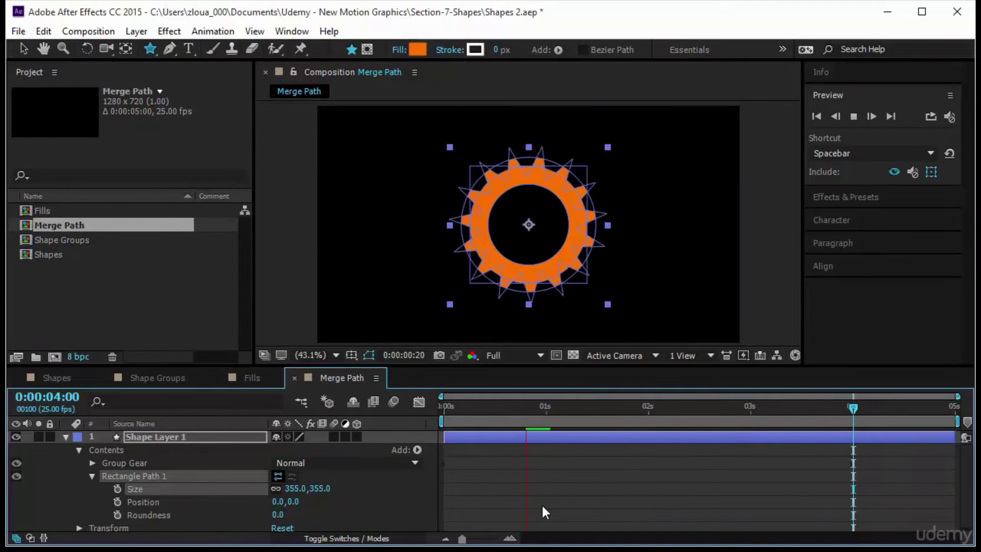
Add a Merge Paths operation to Shape Layer 1 beside Group Gear.
click(90, 477)
click(417, 449)
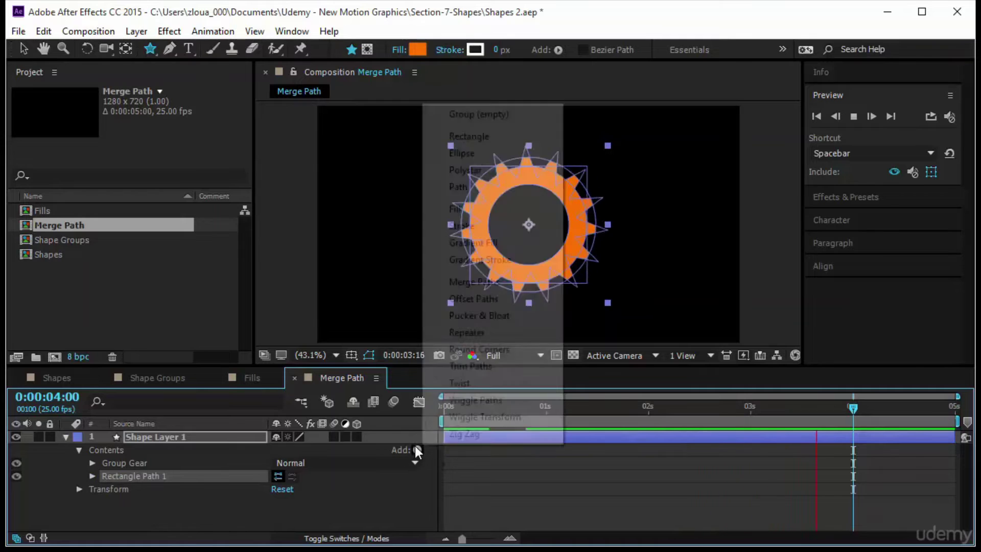
click(511, 281)
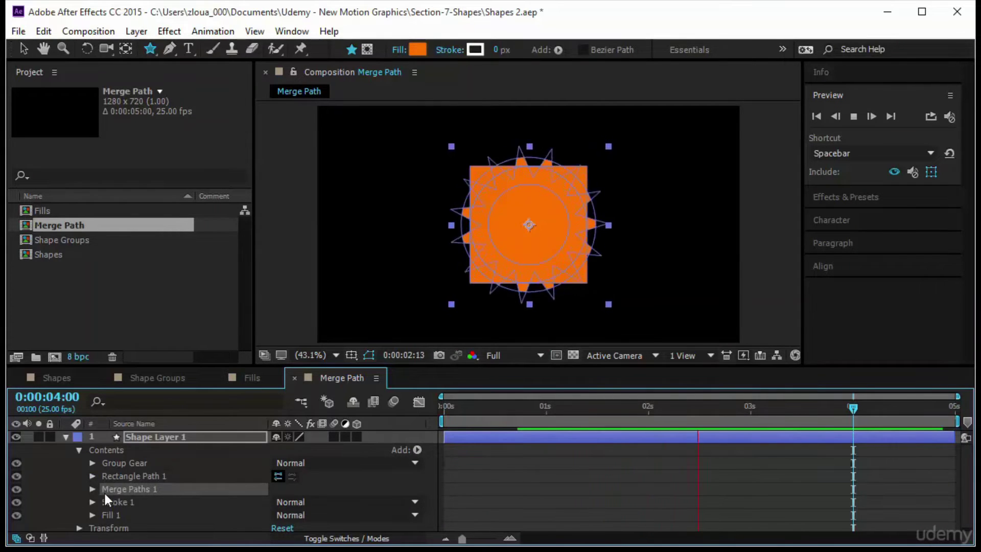
Set Merge Paths 1 to Subtract, then Intersect, leaving an orange toothed ring.
click(92, 489)
click(304, 502)
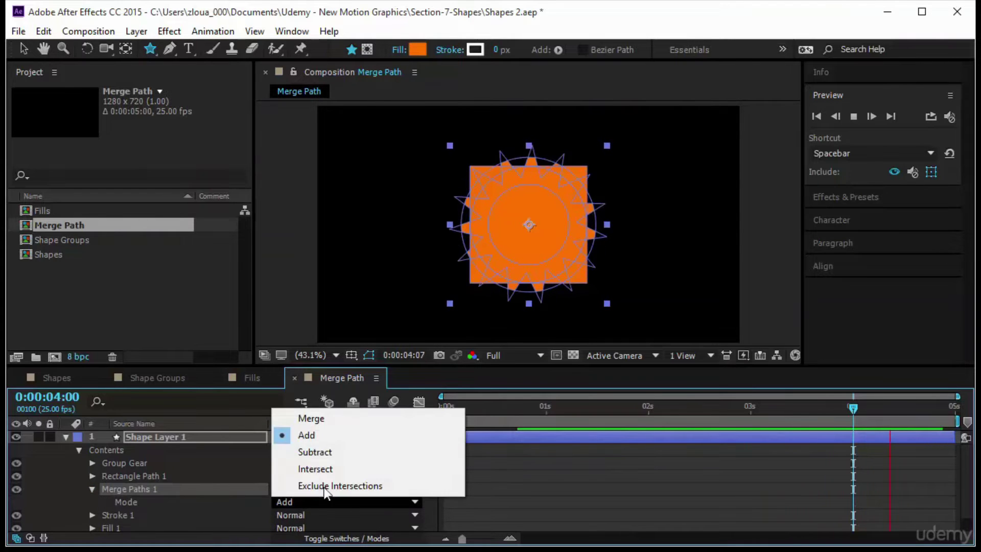
click(327, 452)
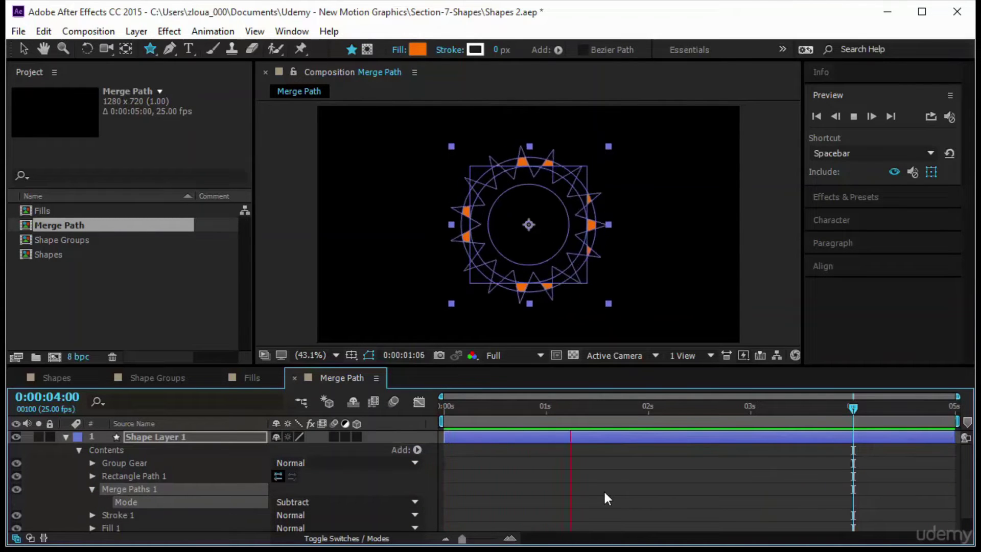
click(299, 505)
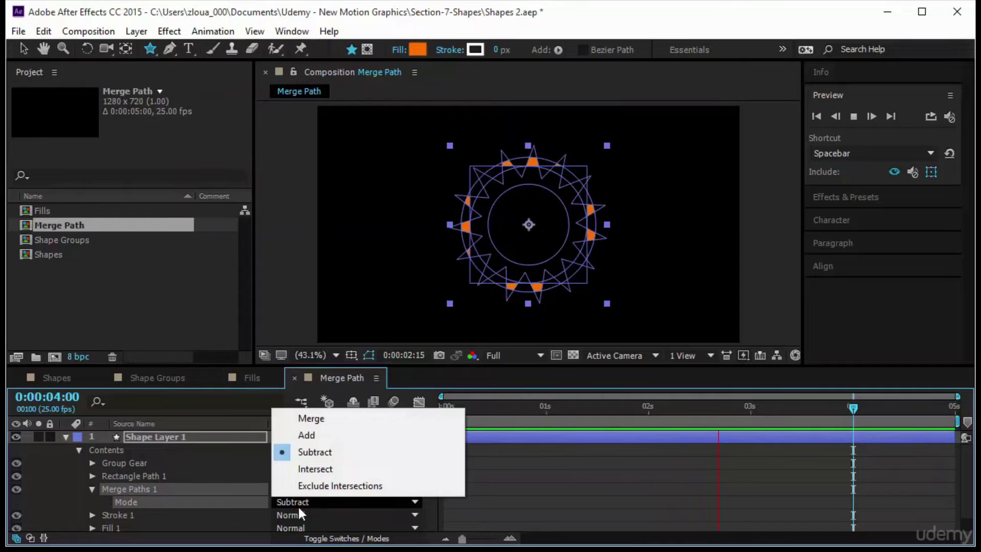
click(351, 470)
click(576, 487)
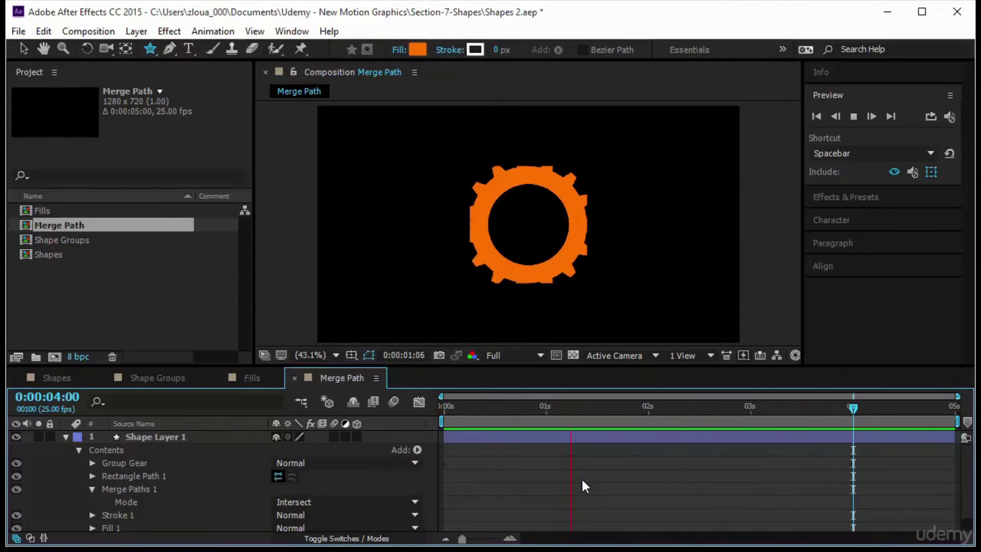
click(93, 490)
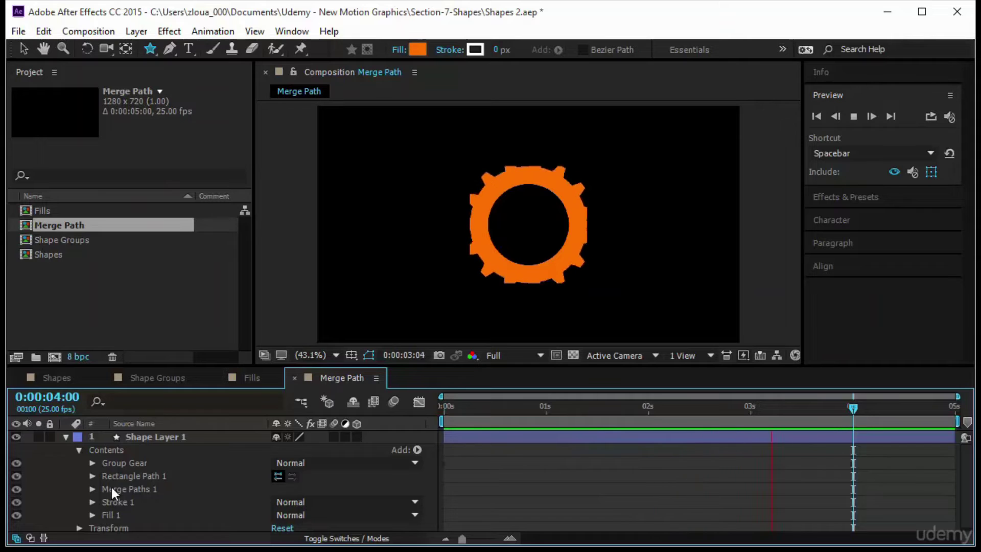
Inspect Group Gear, Rectangle Path 1 and Merge Paths 1, then play the Wiggle composition.
click(137, 464)
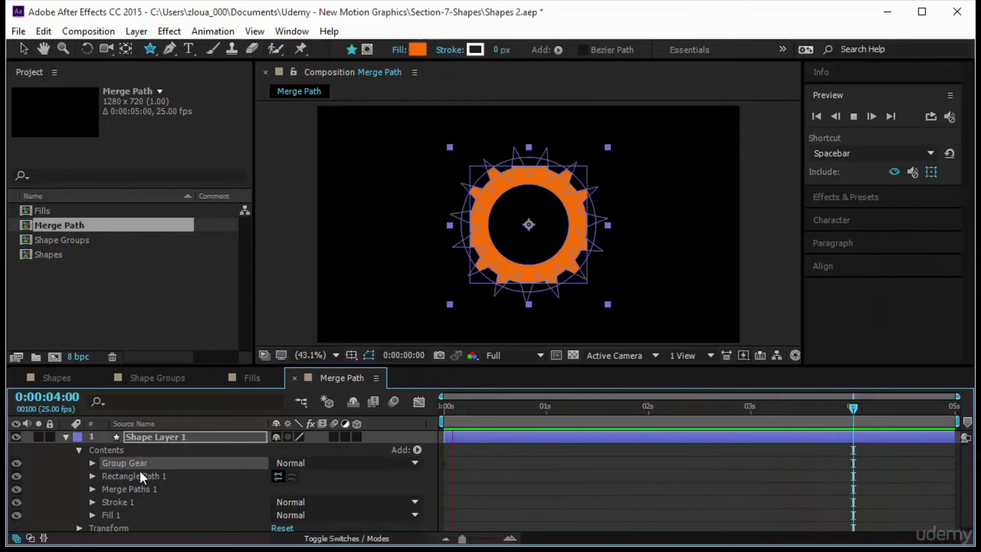
click(139, 475)
click(137, 489)
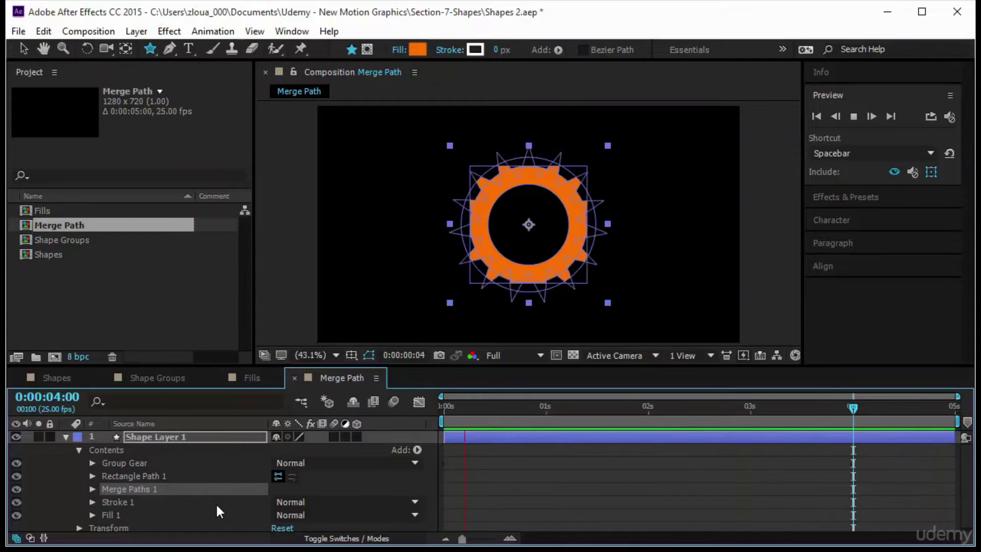
click(494, 456)
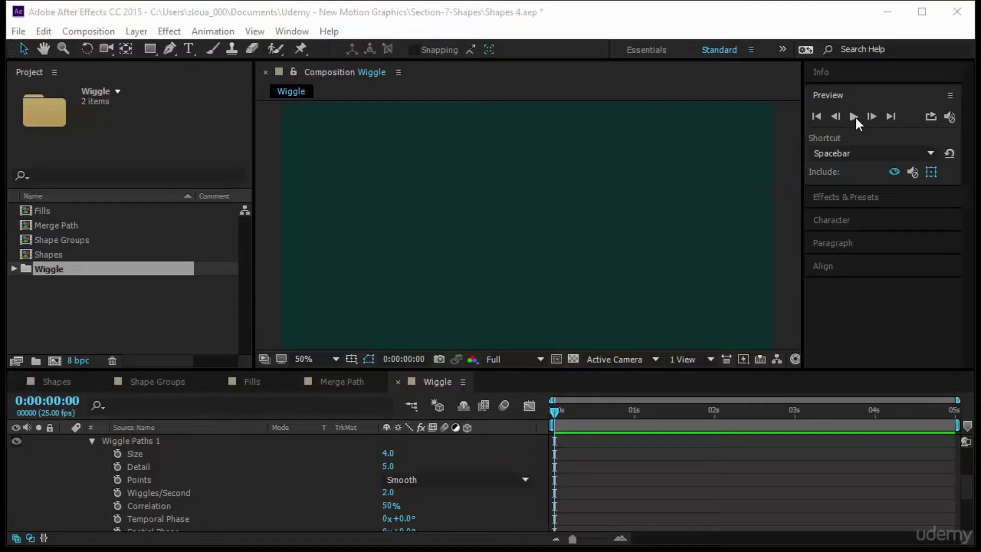
click(853, 117)
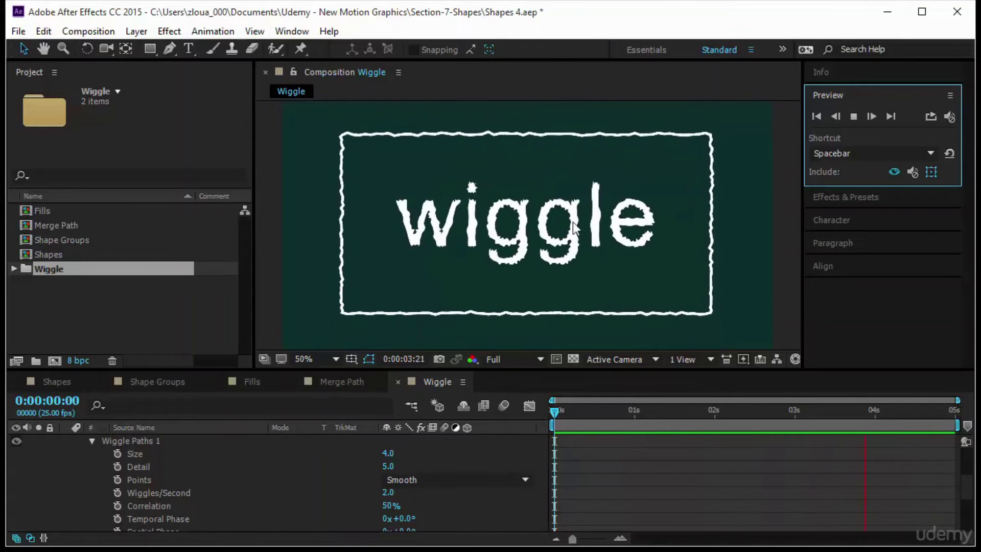
Create a new Comp 1 from the Project panel and fit the viewer up to 100%.
right_click(166, 310)
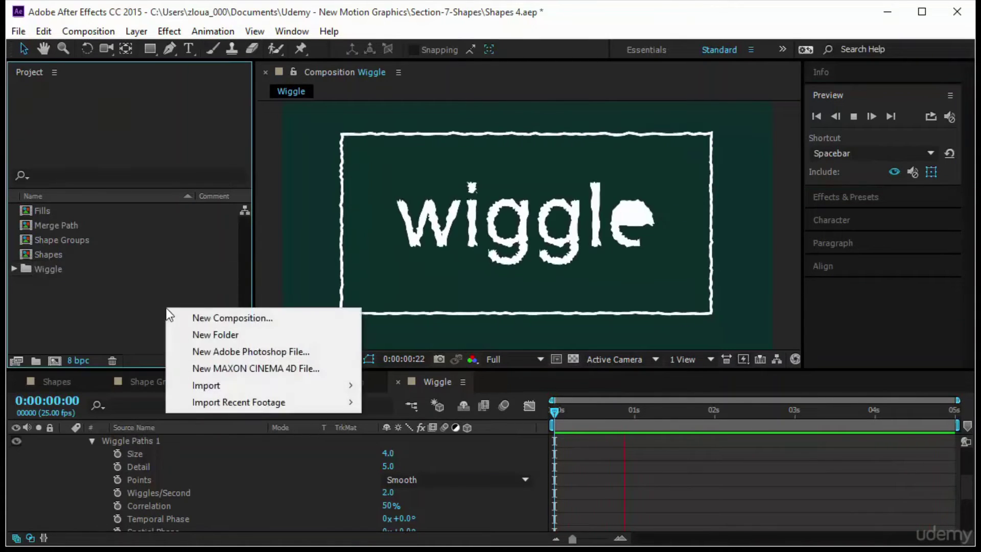
click(206, 321)
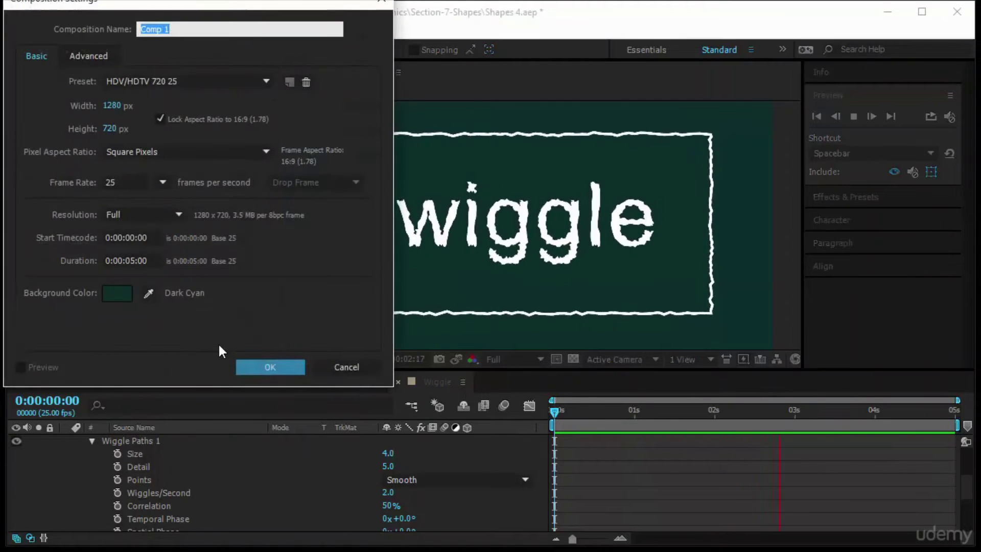
click(278, 368)
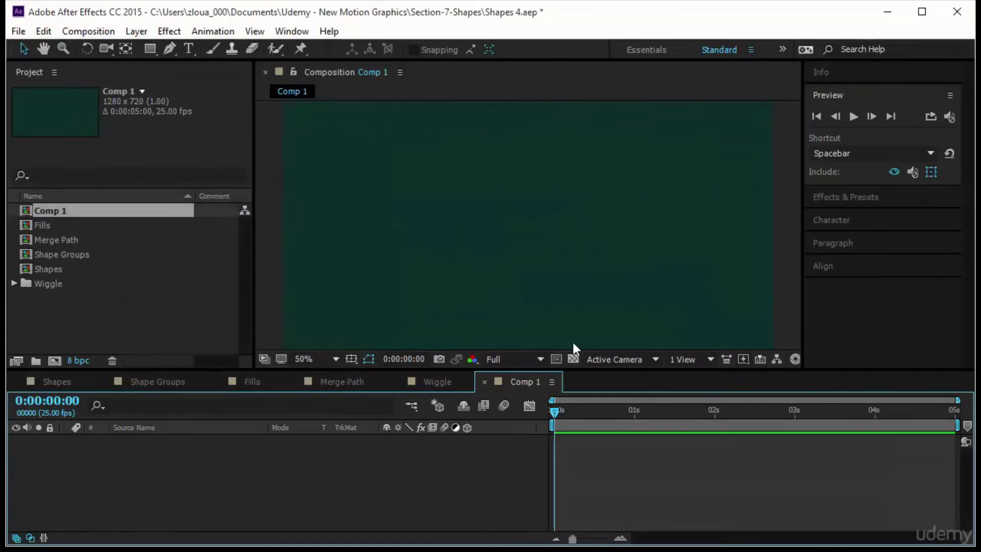
click(298, 358)
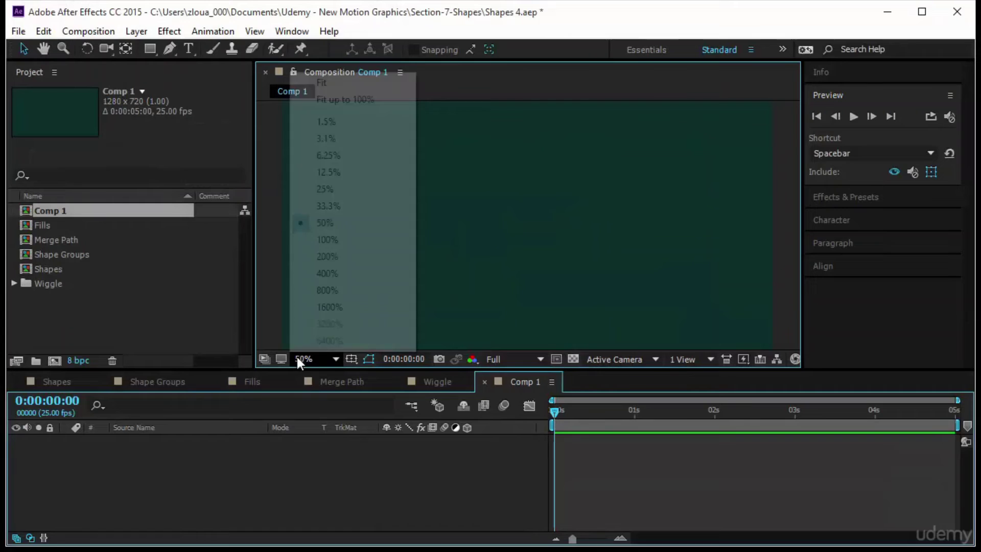
click(381, 103)
Draw a rectangle across the comp and give it a 6 px white stroke.
click(150, 49)
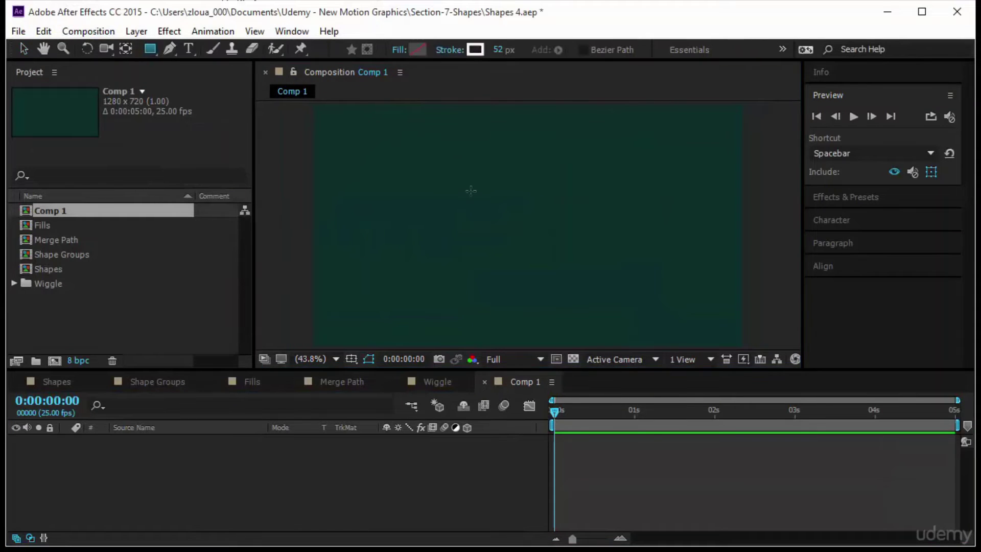
drag(385, 161, 463, 262)
drag(585, 279, 709, 295)
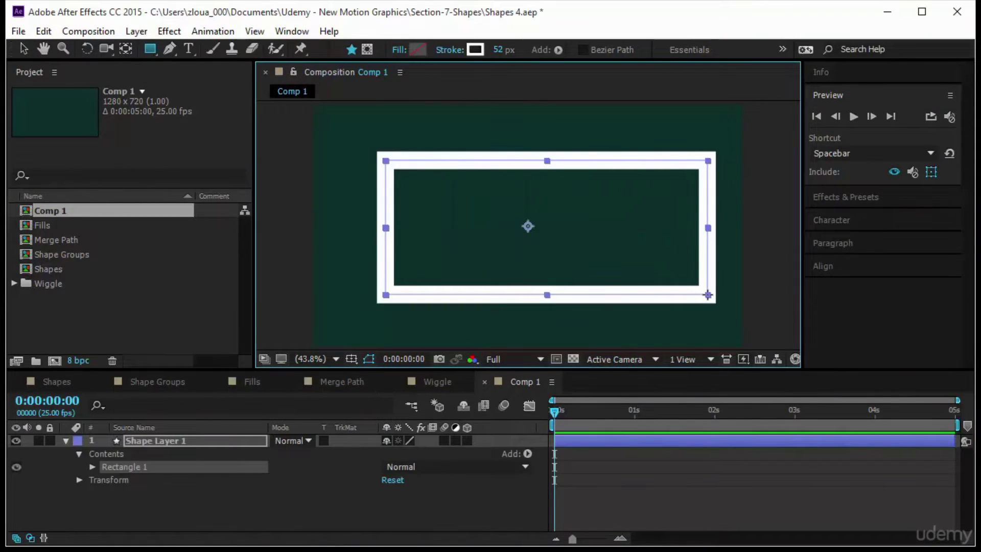
key(space)
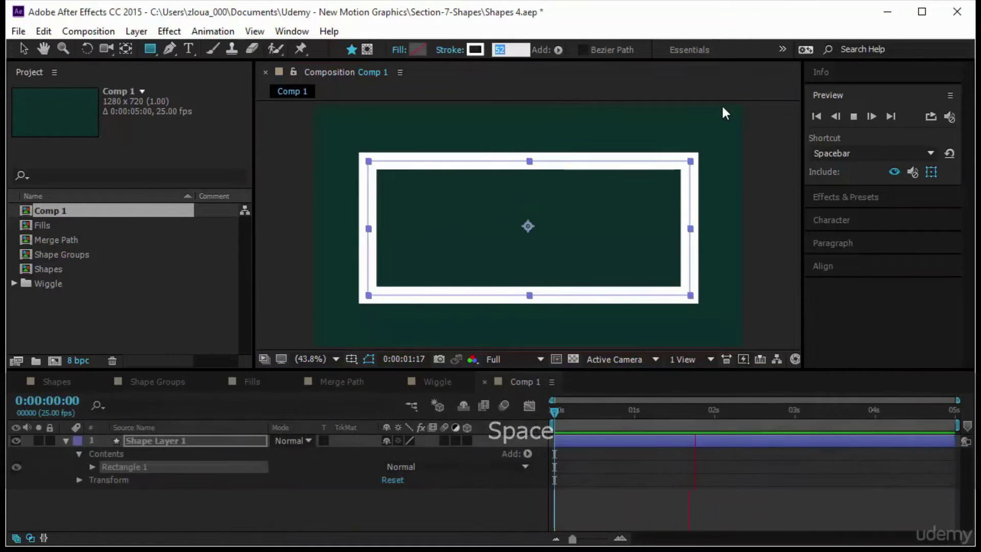
text(6)
key(Return)
click(688, 492)
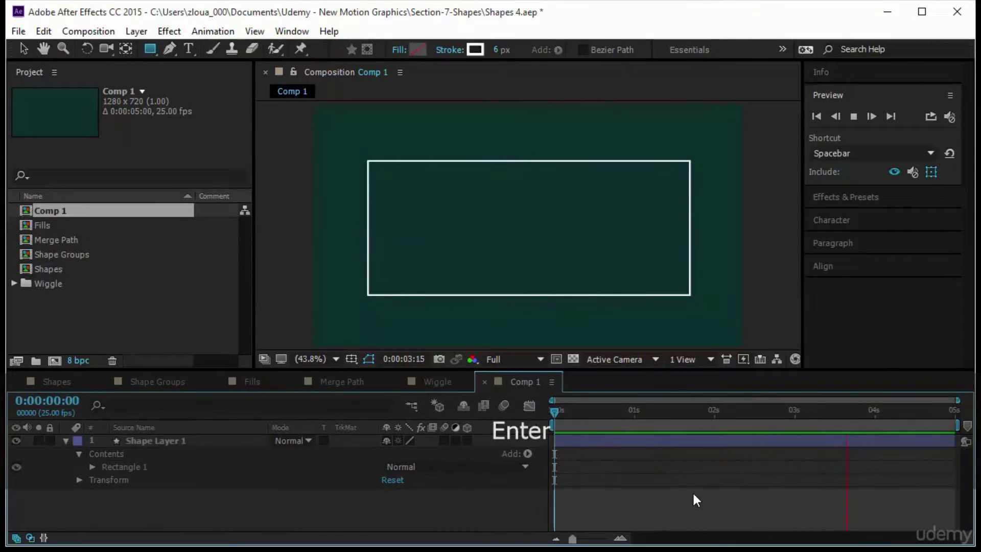
click(526, 454)
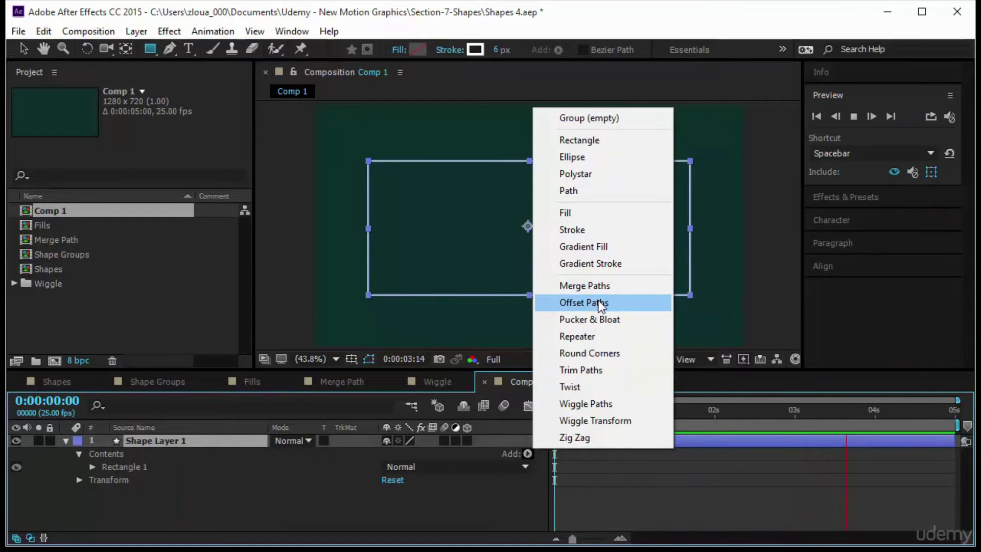
Add Wiggle Paths to the rectangle, preview the wiggle, and expand Wiggle Paths 1.
click(603, 404)
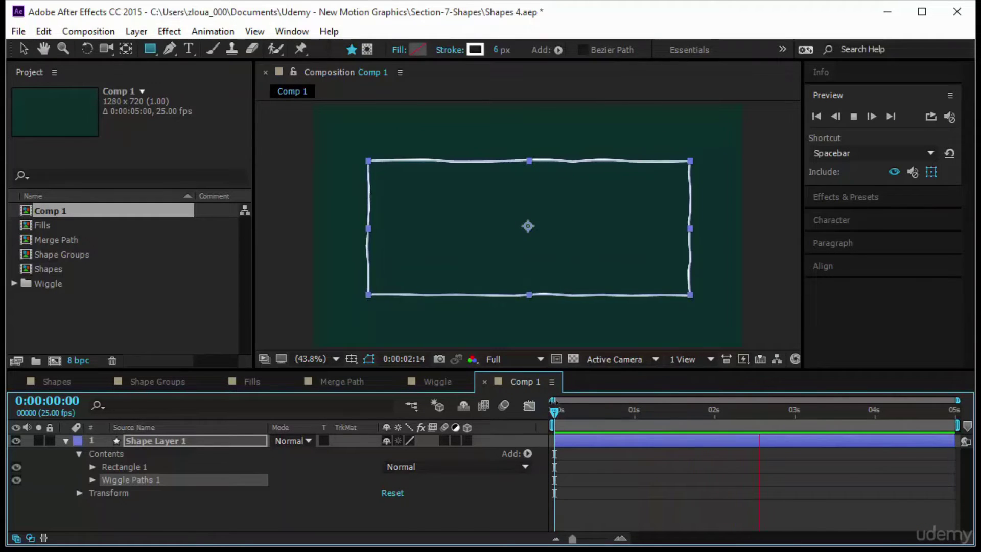
key(space)
click(611, 502)
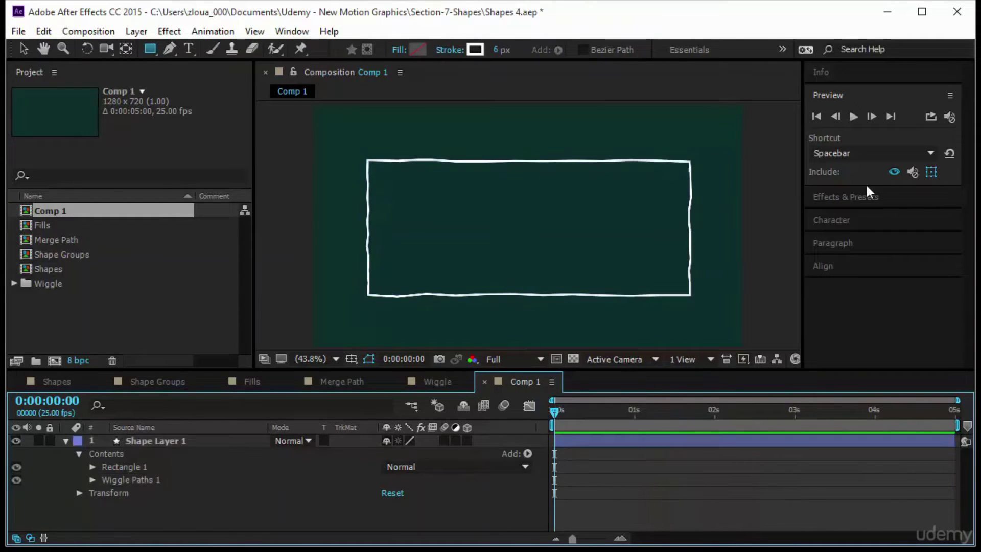
click(852, 115)
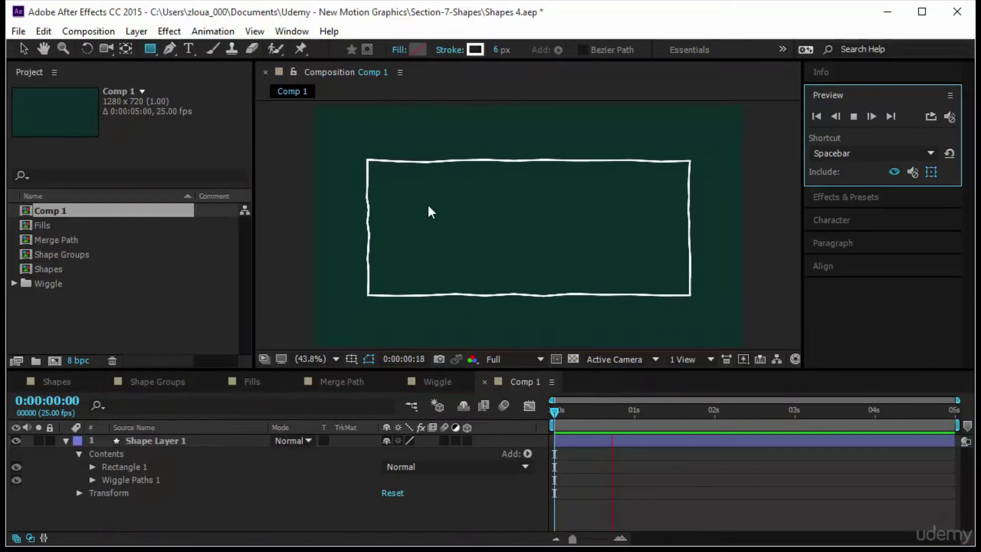
click(92, 480)
scroll(215, 465, down, 2)
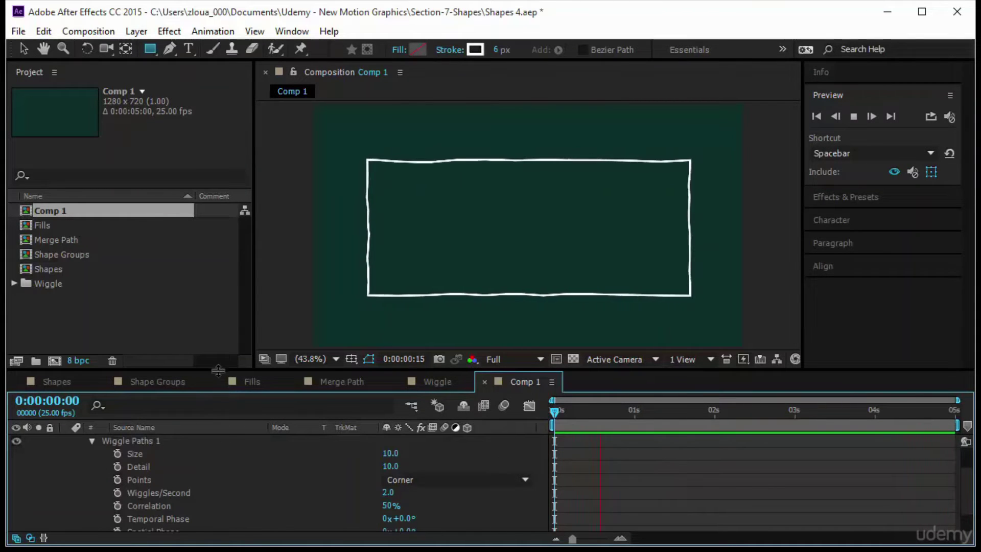
drag(218, 369, 219, 296)
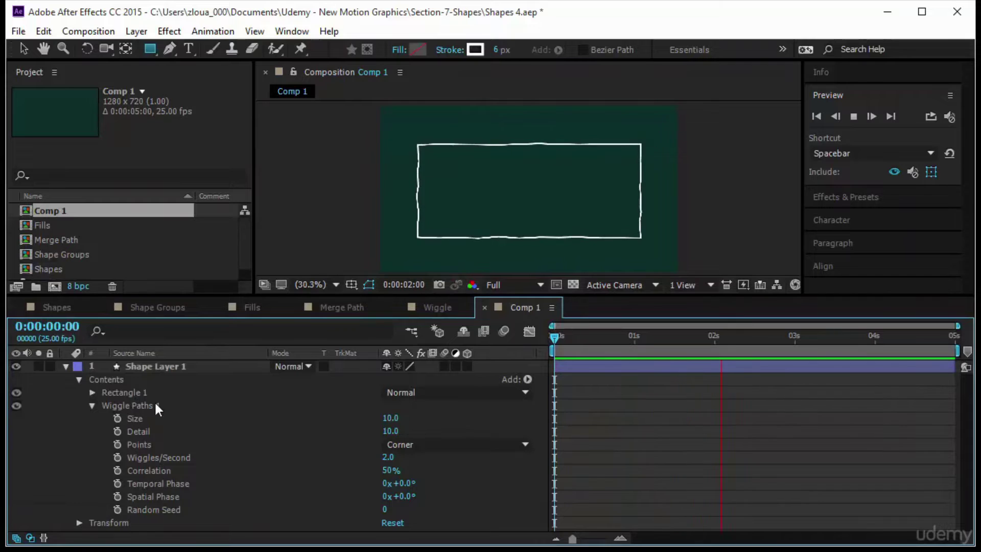
click(156, 369)
click(132, 390)
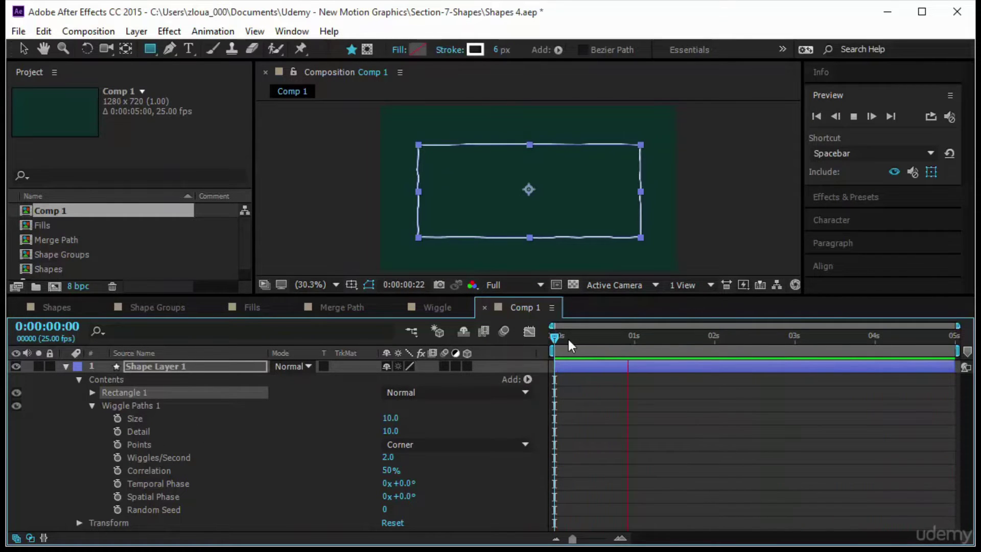
click(553, 336)
click(602, 403)
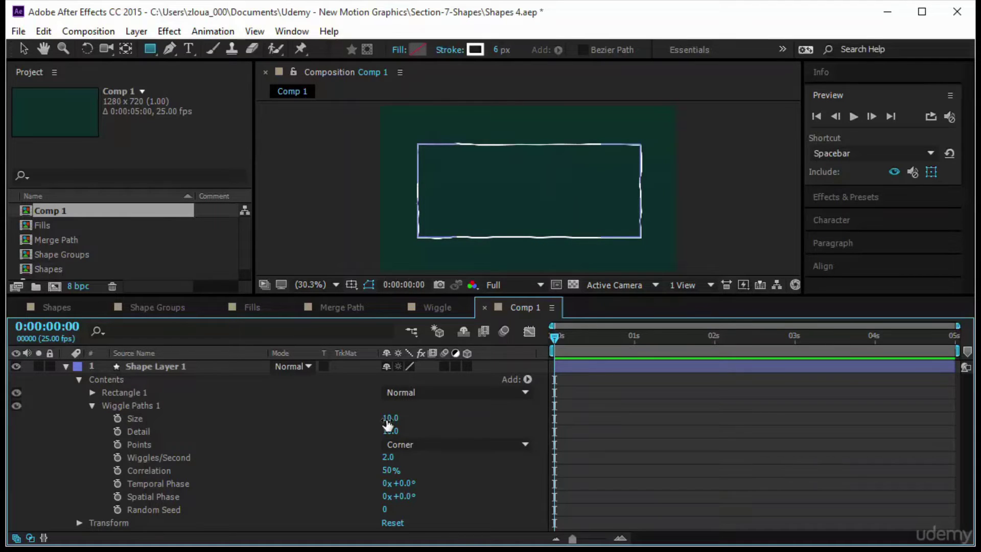
Test larger wiggle Size and Detail values, then undo both back to 10.
drag(387, 418, 702, 425)
drag(628, 428, 611, 435)
key(ctrl+z)
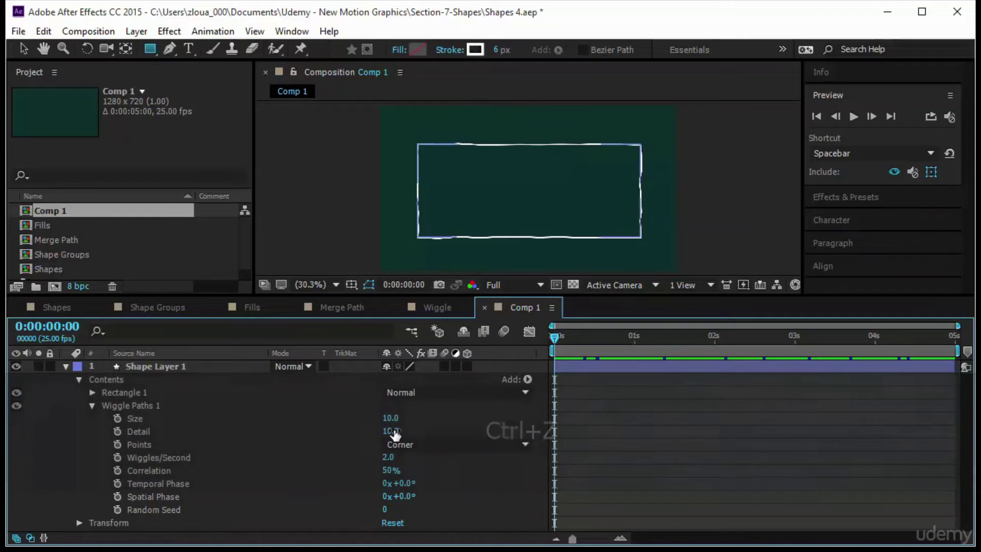
drag(395, 434, 478, 444)
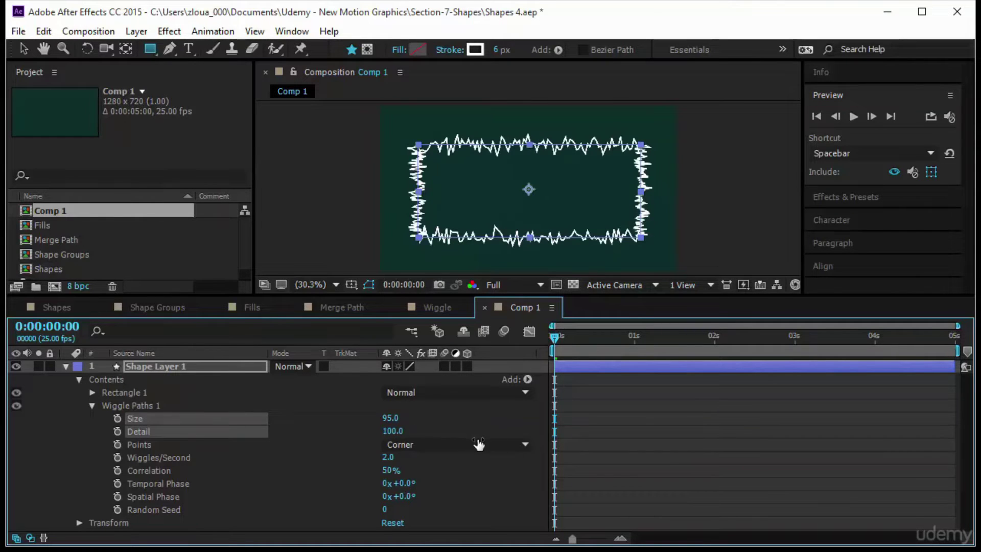
key(ctrl+z)
key(ctrl+z)
key(ctrl+z)
key(ctrl+z)
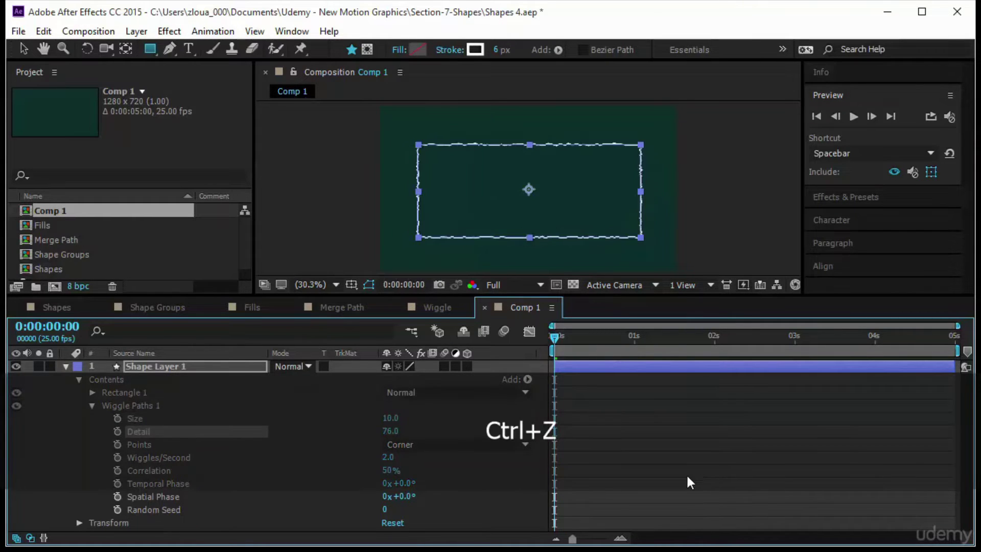
click(664, 471)
click(404, 445)
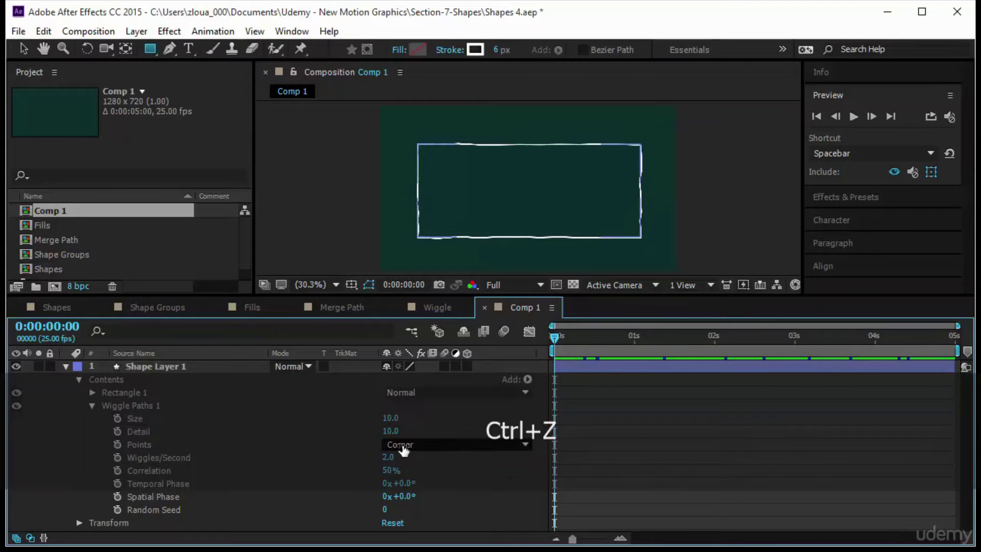
click(438, 105)
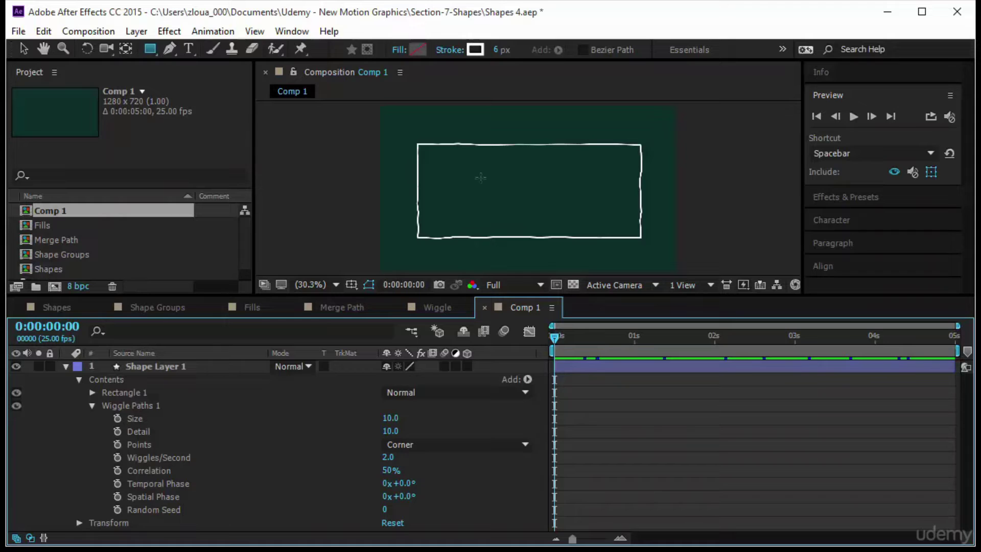
Switch wiggle Points to Smooth and scrub Size up to about 157.
click(452, 444)
click(412, 121)
click(424, 444)
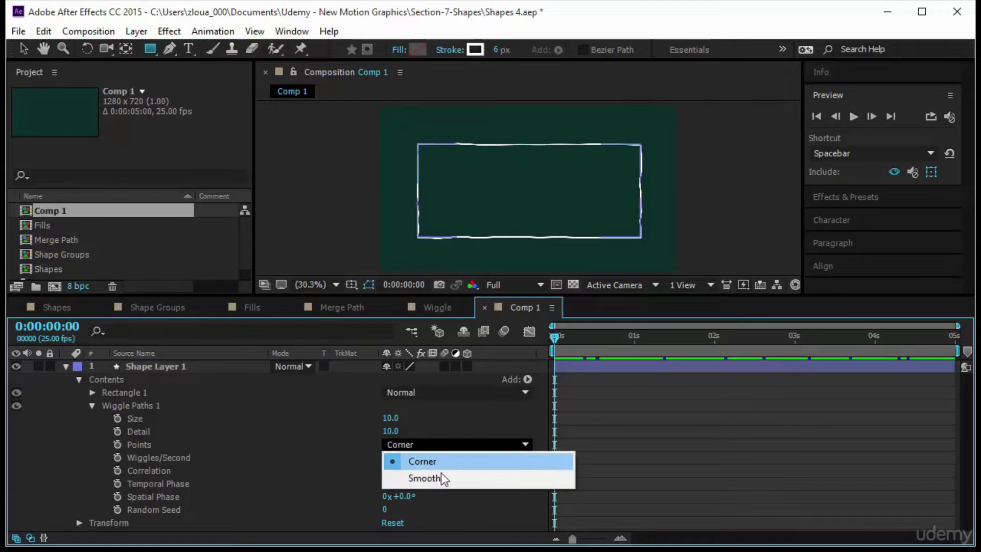
click(440, 474)
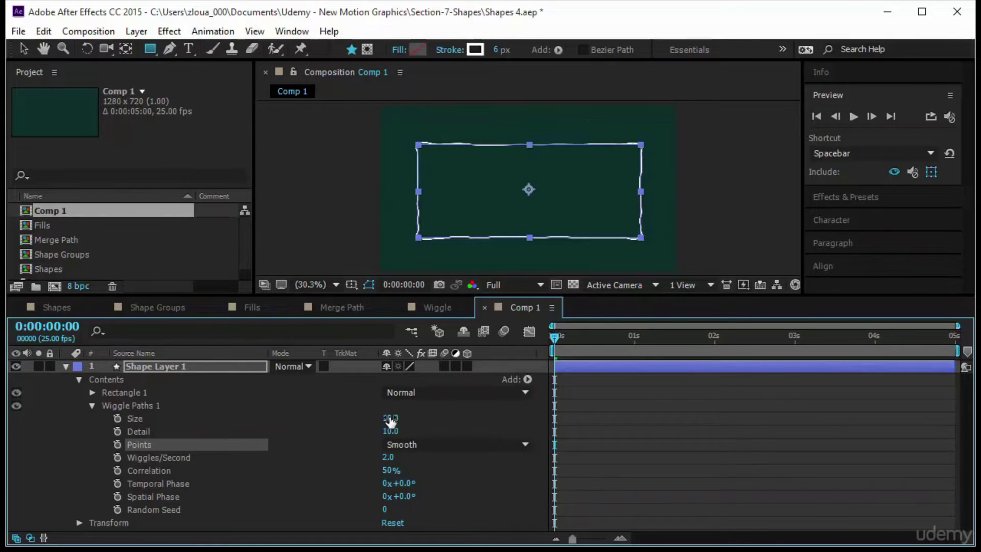
drag(391, 420, 520, 415)
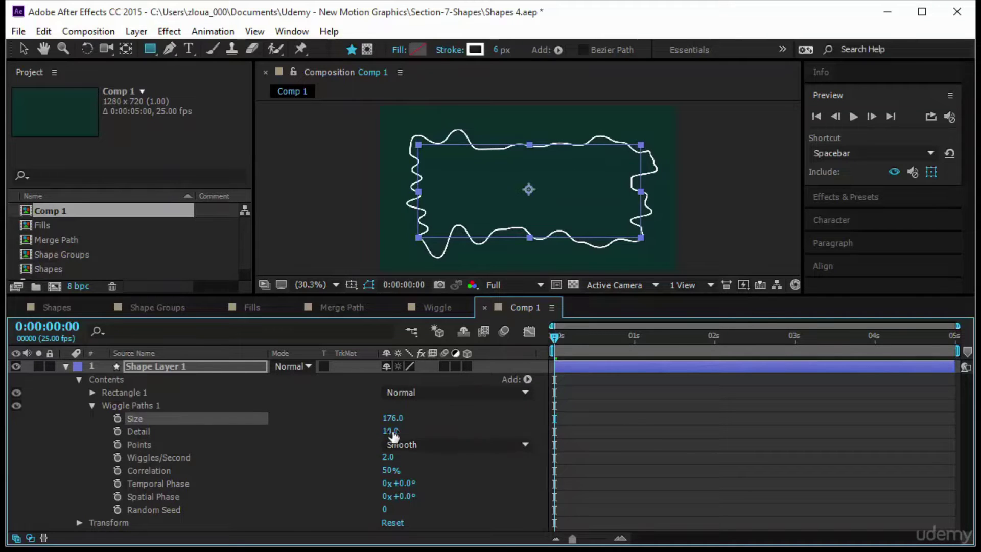
drag(398, 418, 476, 455)
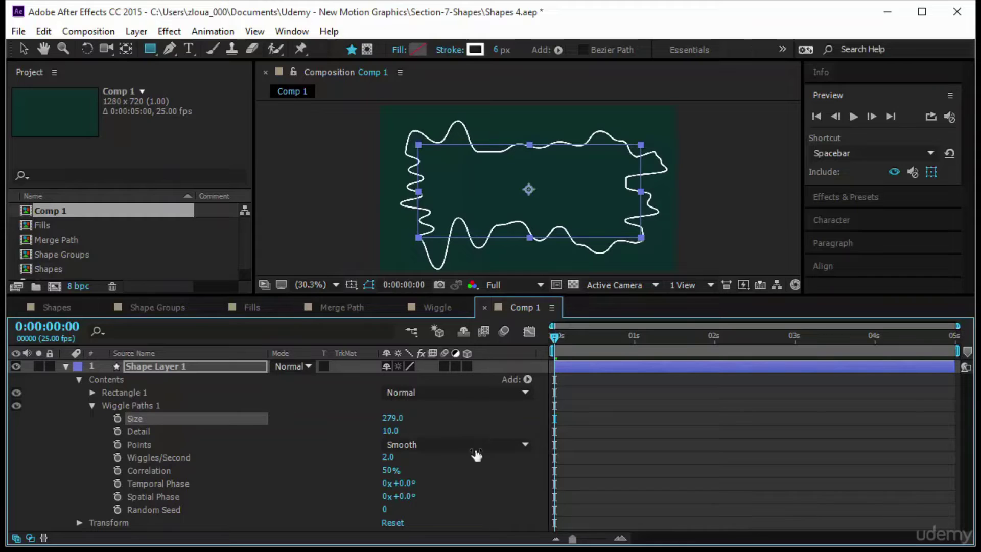
Set wiggle Size to 10 and change Points to Corner.
click(393, 418)
text(10)
key(Return)
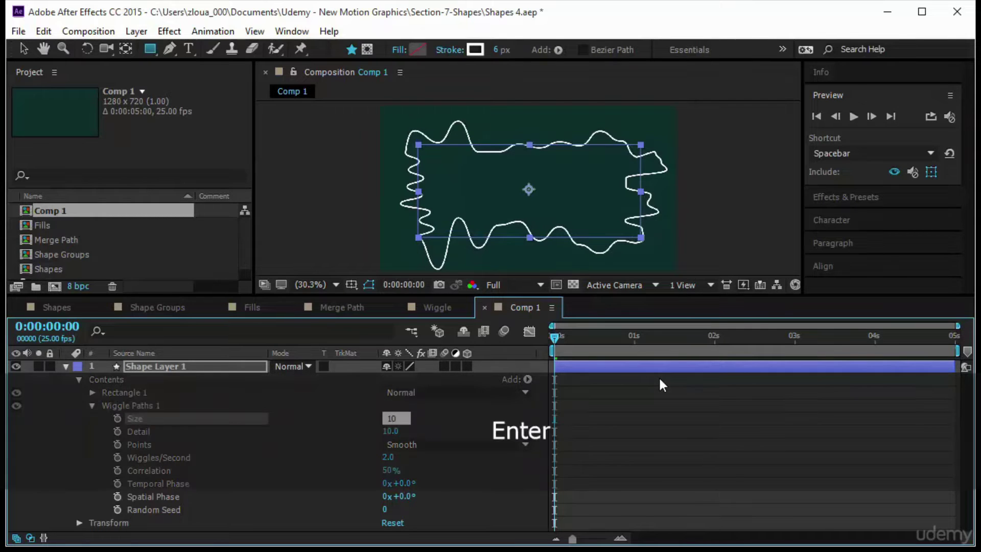
click(482, 434)
click(480, 444)
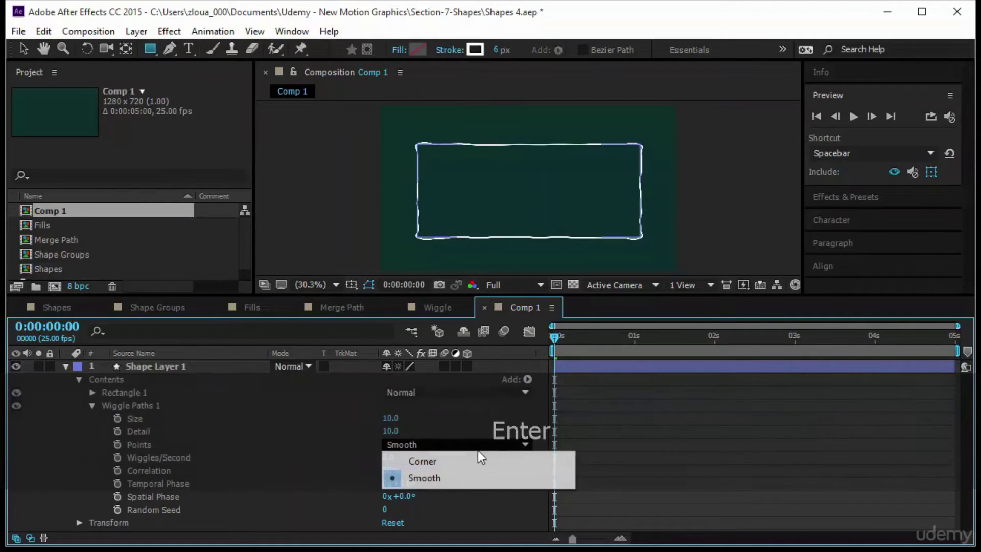
click(478, 461)
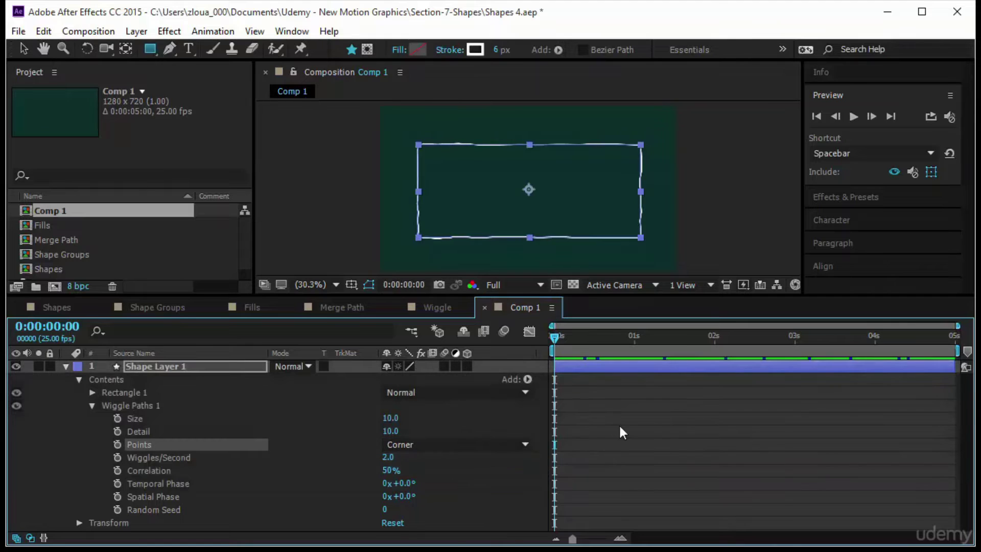
click(467, 458)
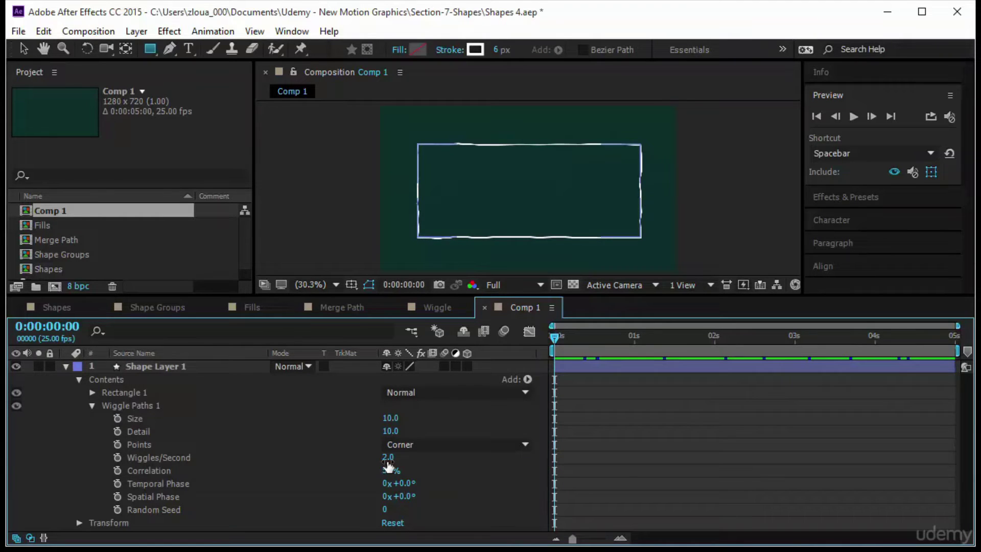
Scrub Wiggles/Second faster, preview it, and raise Size to about 48.
drag(389, 457, 424, 460)
click(602, 388)
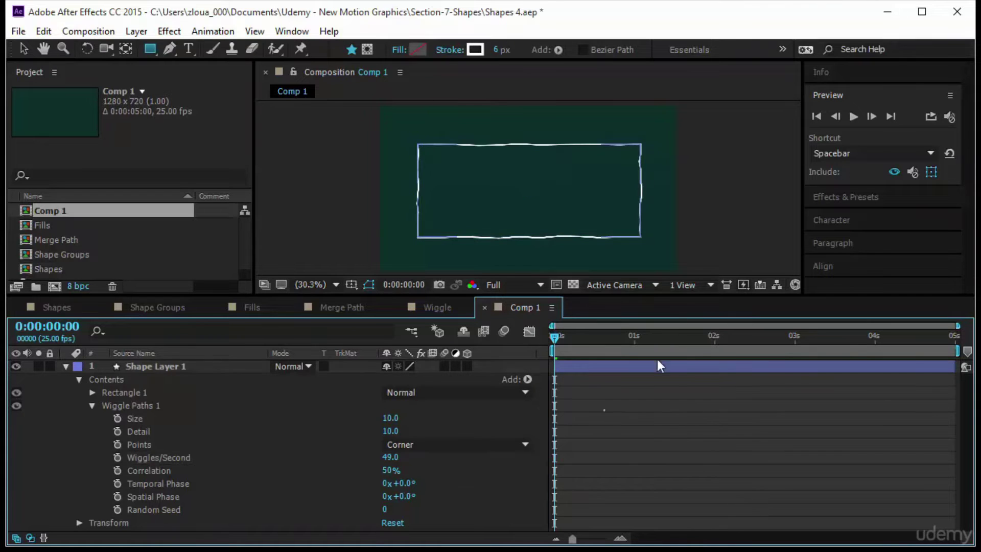
click(853, 116)
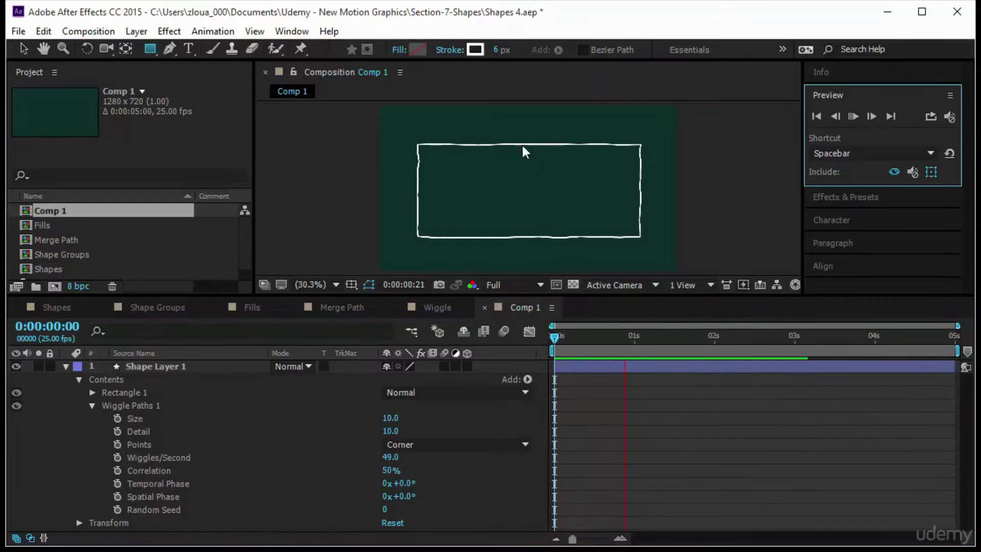
drag(392, 418, 423, 415)
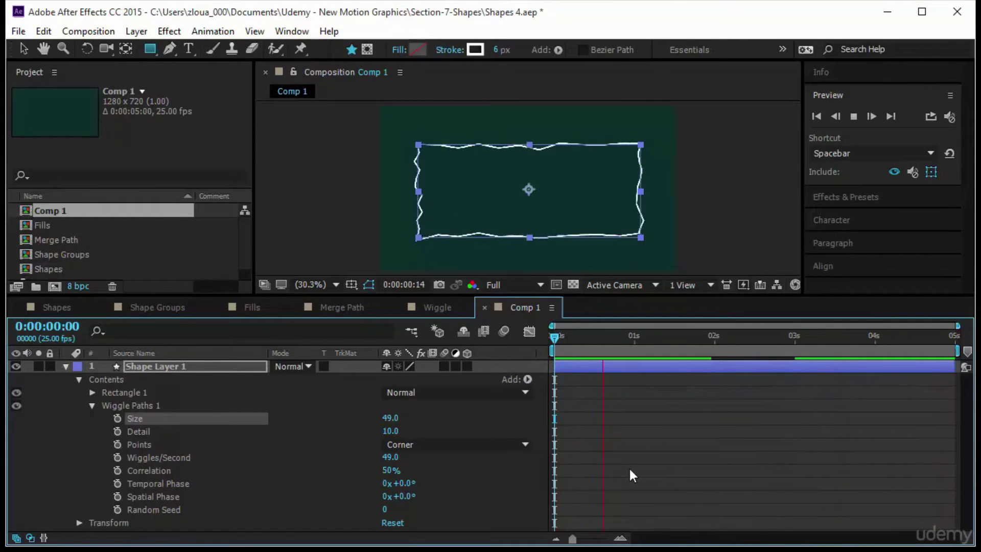
Set Wiggles/Second to 2, then to 0.5.
click(397, 457)
text(2)
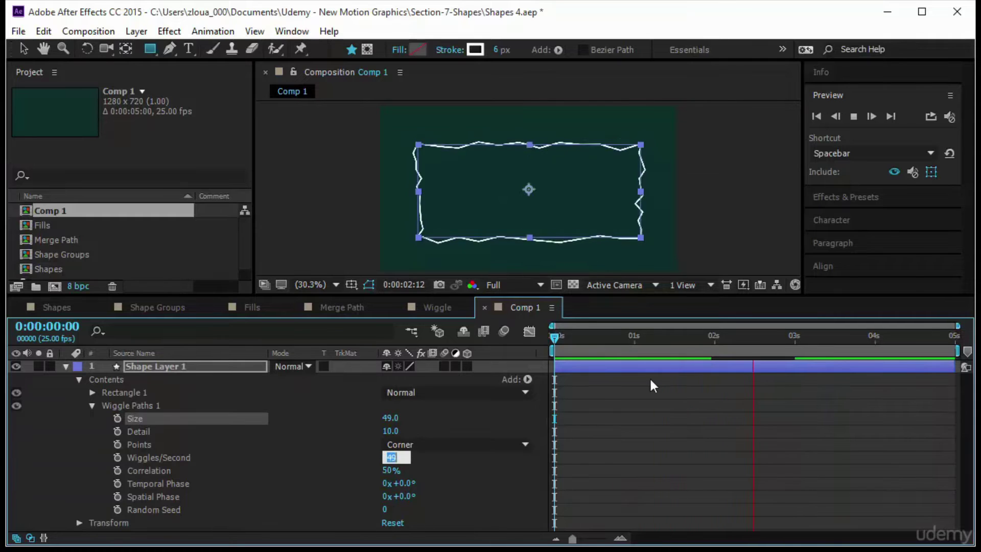
key(Return)
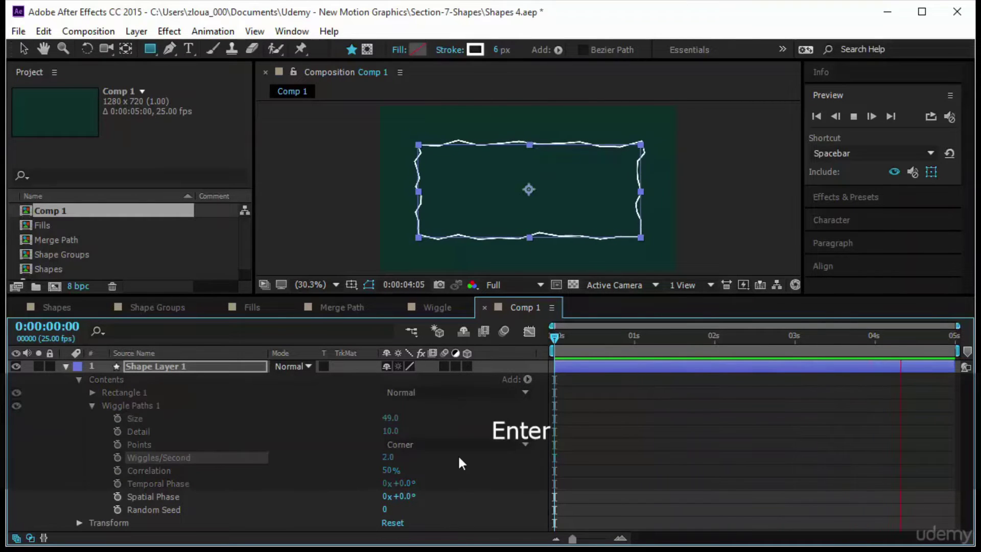
click(390, 457)
text(.5)
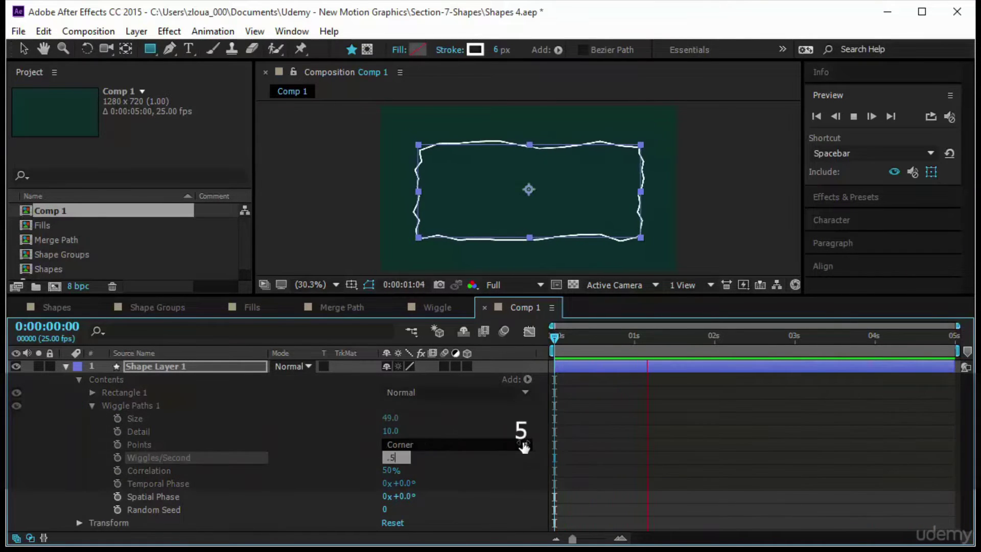
key(Return)
click(735, 465)
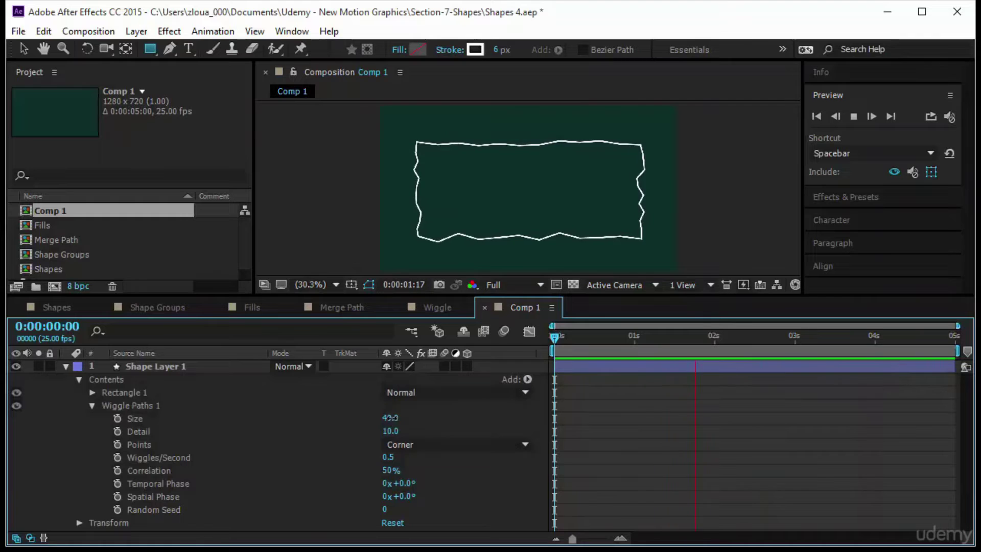
Change wiggle Size to 7, then 15, and set Wiggles/Second back to 2.
drag(390, 418, 366, 420)
click(629, 476)
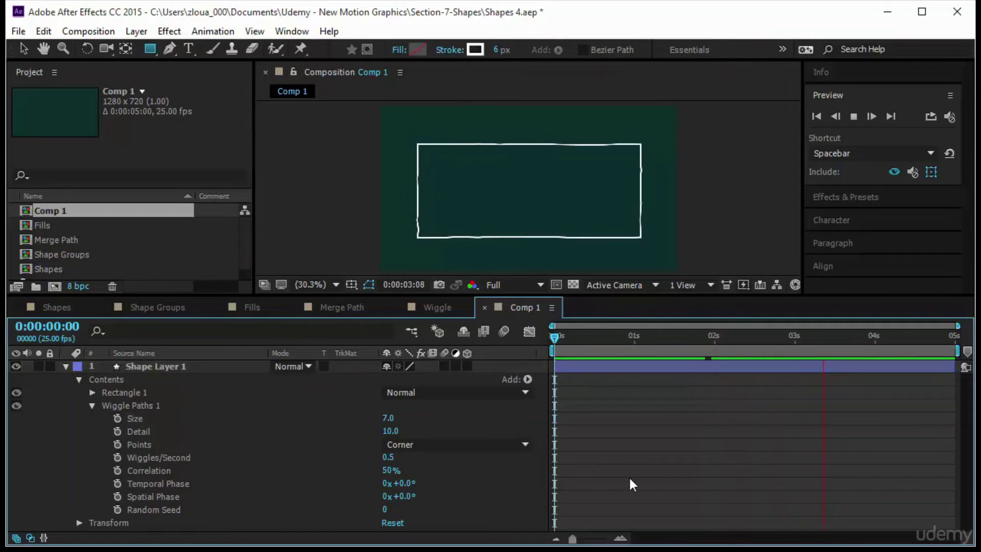
drag(389, 420, 394, 419)
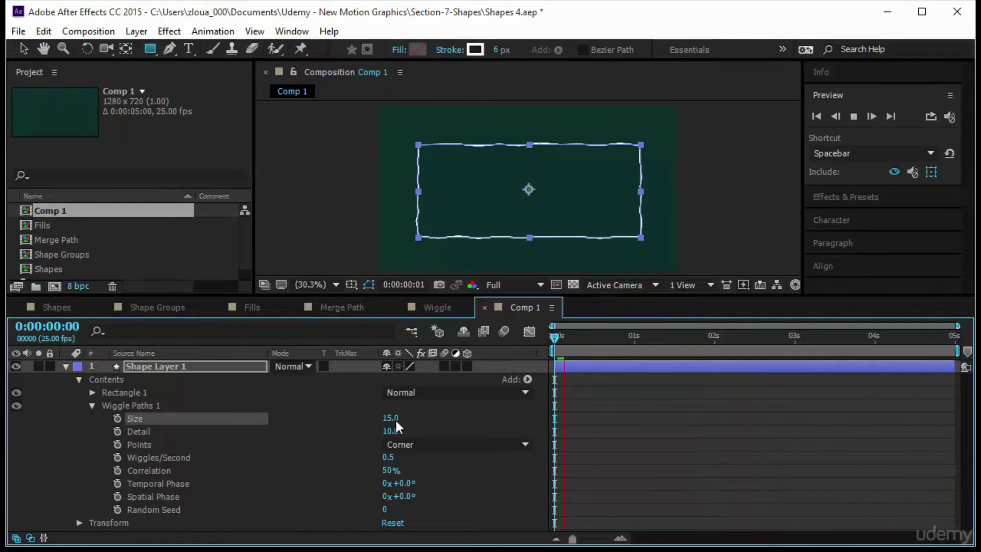
key(Tab)
key(Tab)
text(2)
key(KP_Delete)
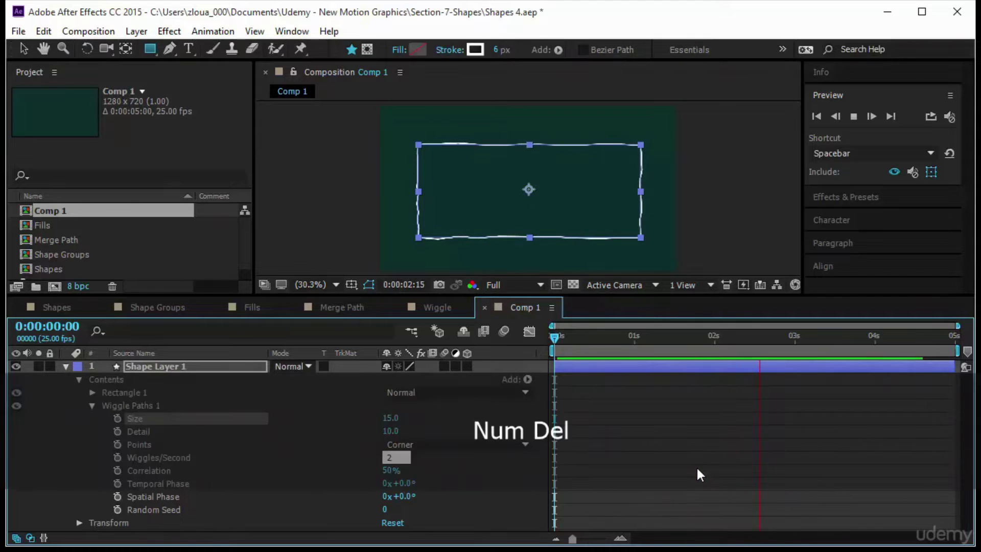
click(234, 470)
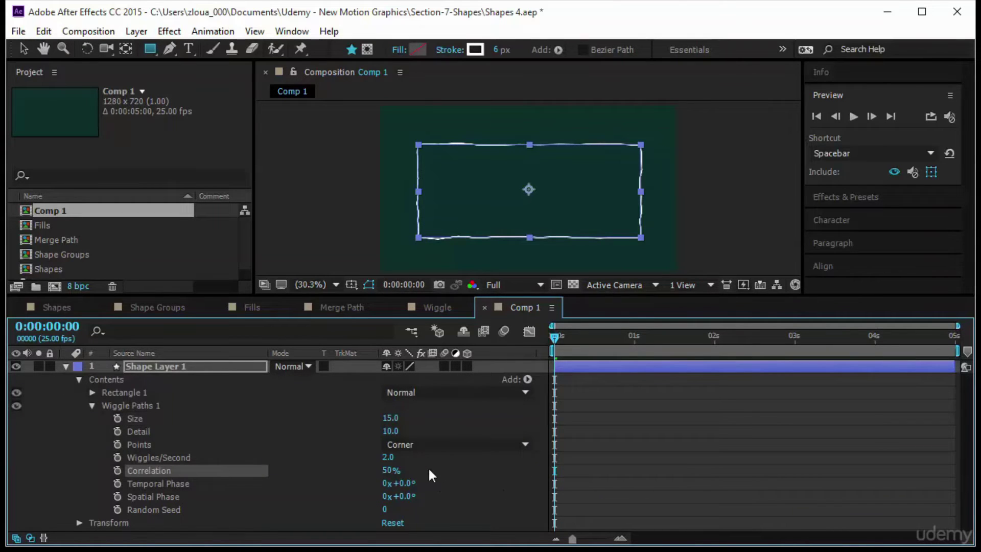
Raise Detail to 38, enlarge Size, and try Correlation at 100% and 0%.
mouse_move(392, 431)
mouse_down()
mouse_move(408, 429)
mouse_move(389, 430)
mouse_move(397, 418)
mouse_up()
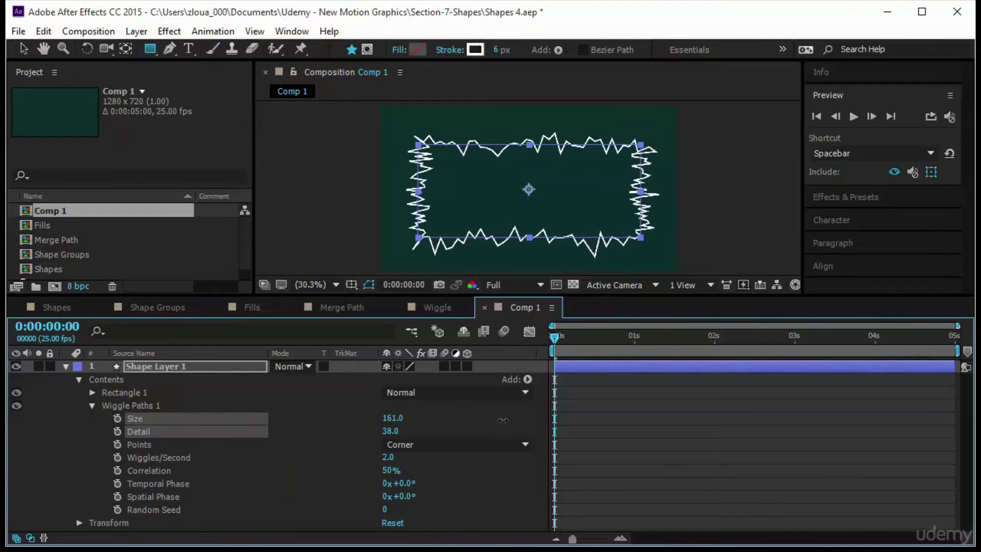
drag(504, 420, 507, 420)
drag(398, 469, 475, 466)
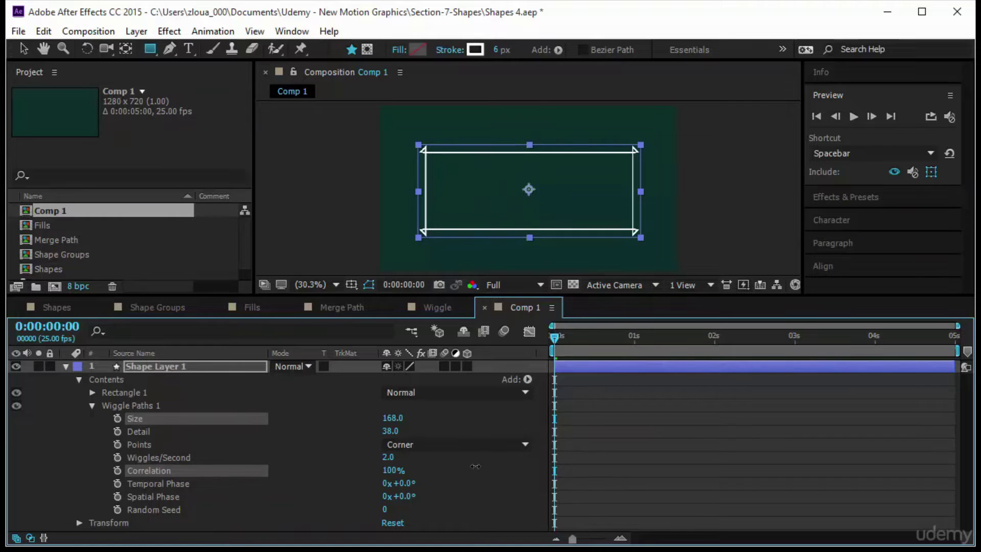
drag(476, 466, 455, 469)
Shrink Size to 5, switch Points to Smooth, and preview from the start.
drag(397, 417, 290, 434)
drag(556, 337, 689, 358)
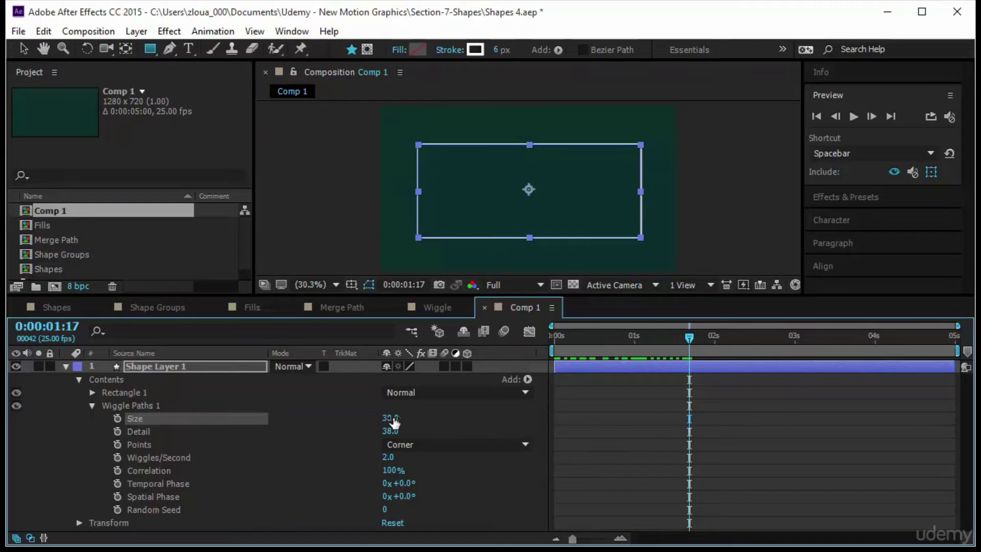
click(434, 443)
click(446, 480)
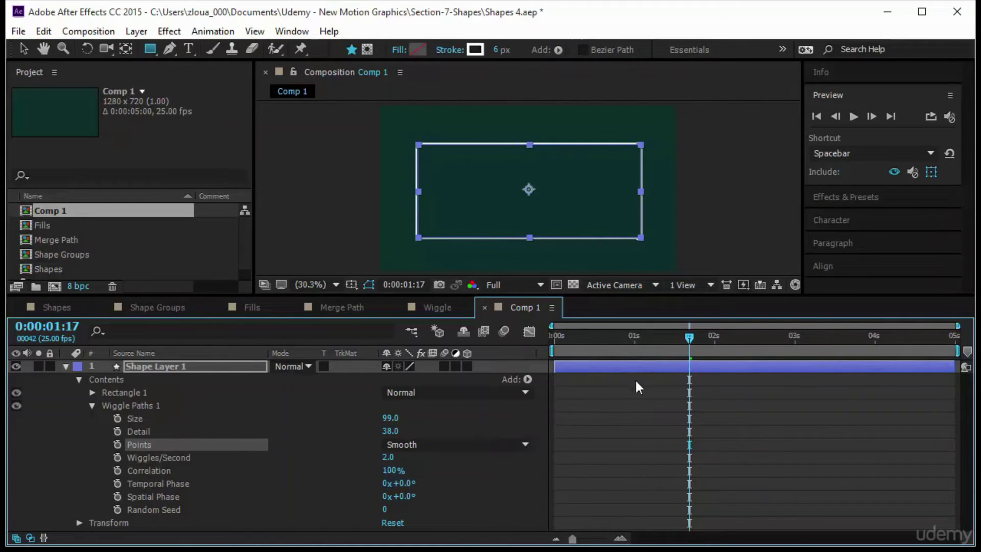
key(Home)
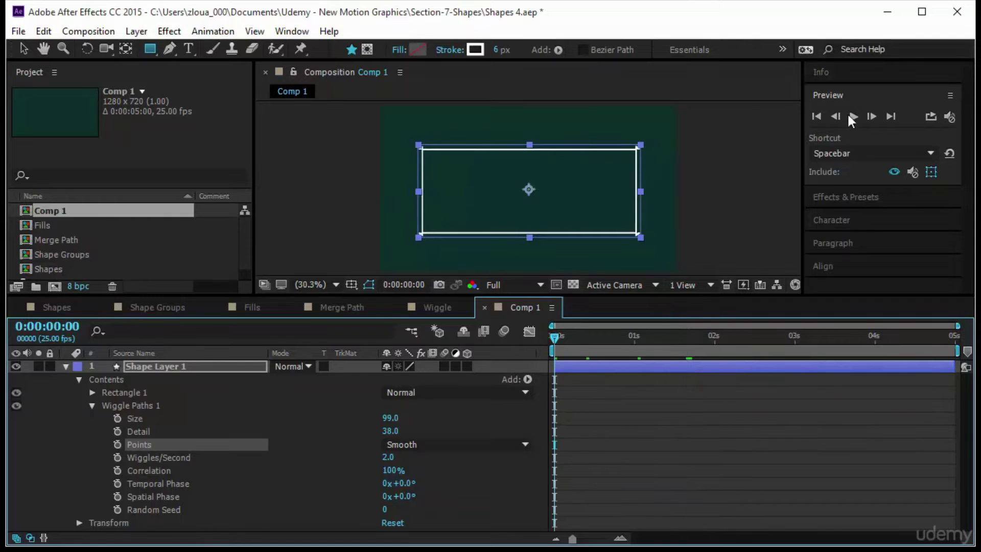
click(849, 115)
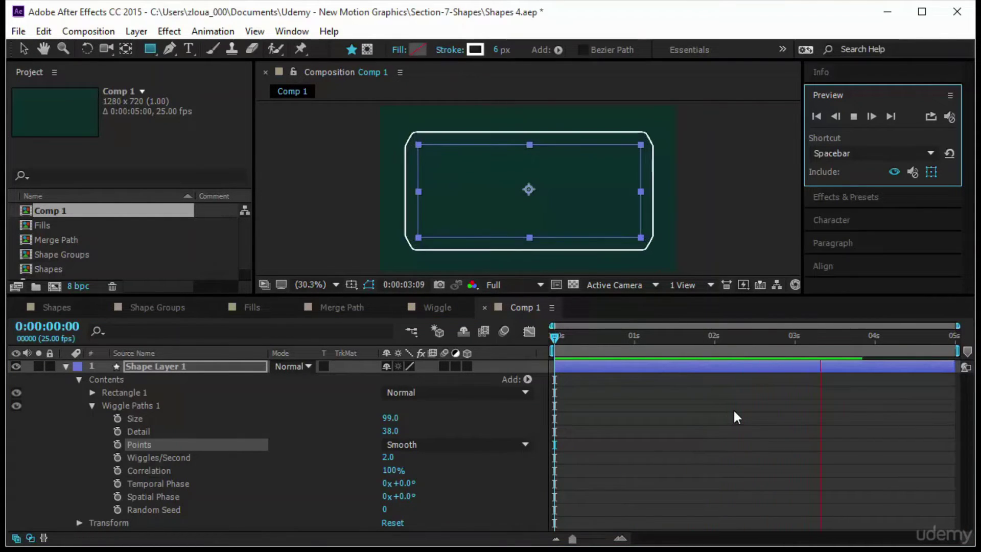
Set Points back to Corner and Correlation to 50%, then stop the preview.
click(474, 445)
click(469, 461)
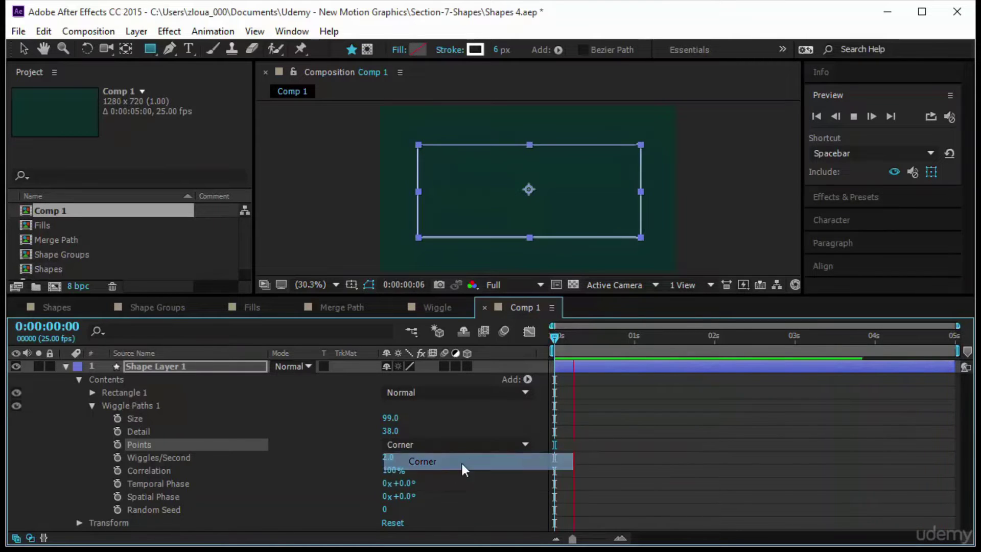
click(394, 470)
text(50)
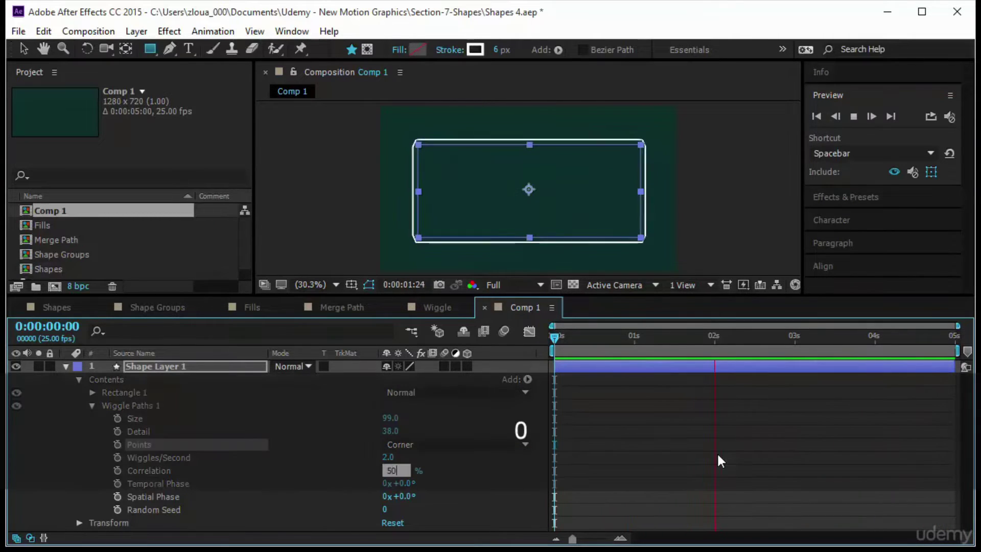
key(Return)
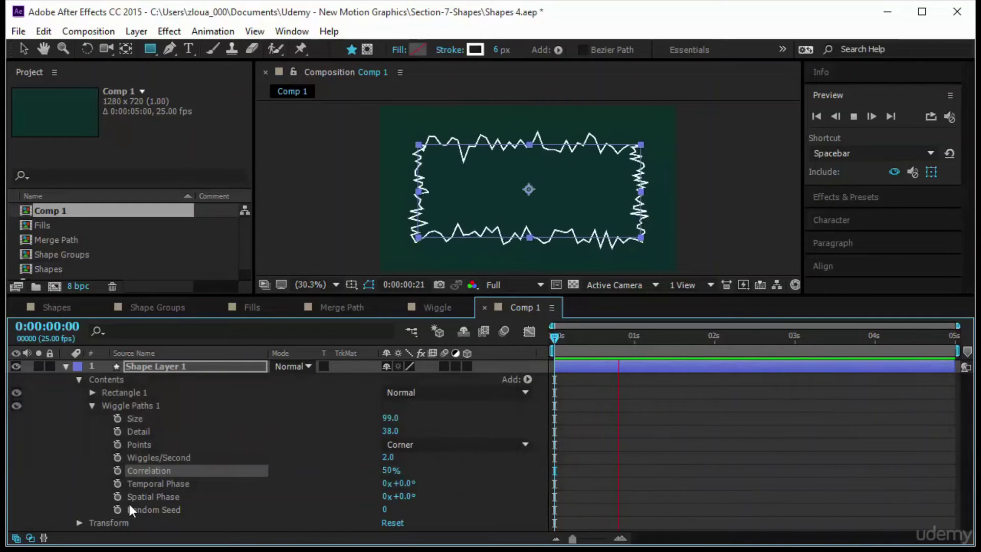
key(space)
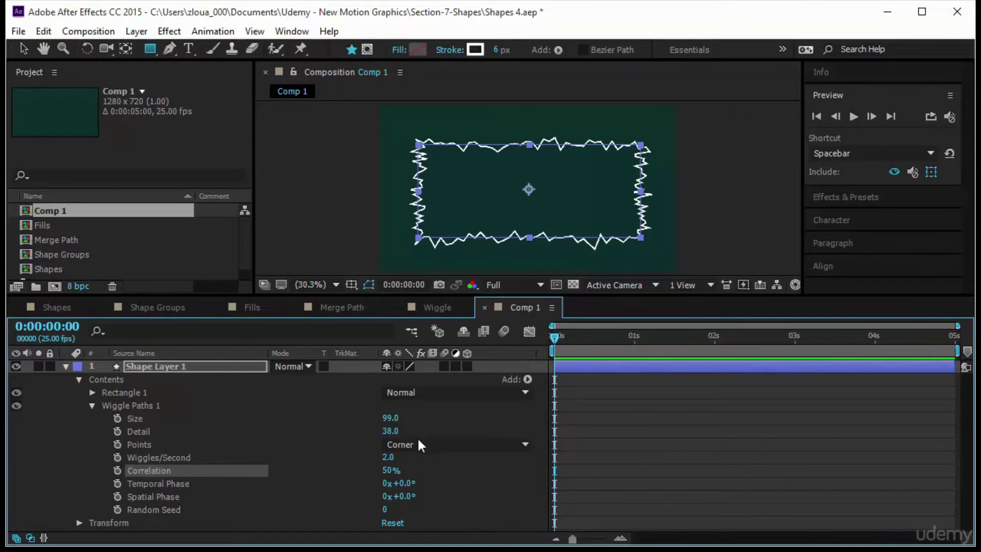
Set Wiggles/Second to 0, then raise Temporal Phase and set Spatial Phase to about 1x +91°.
text(0)
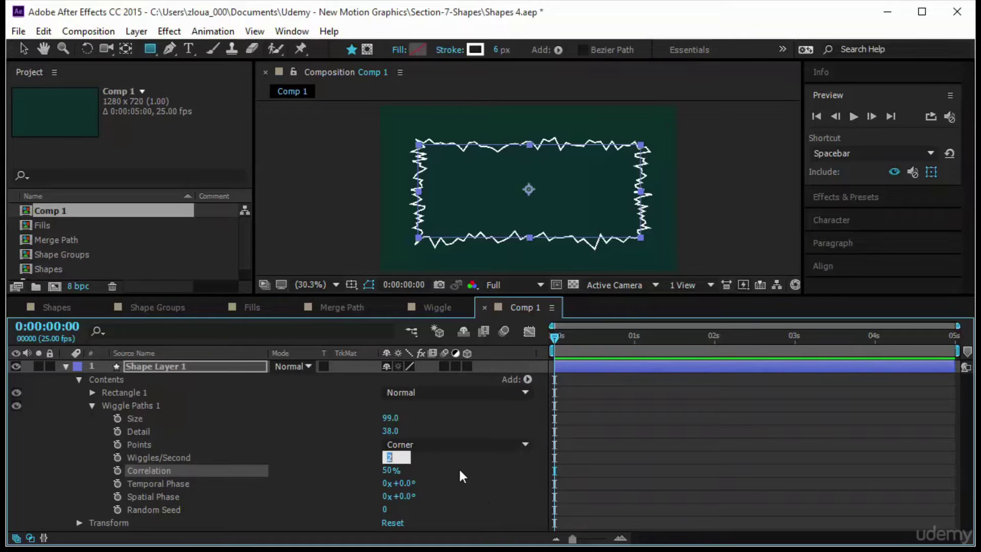
key(Return)
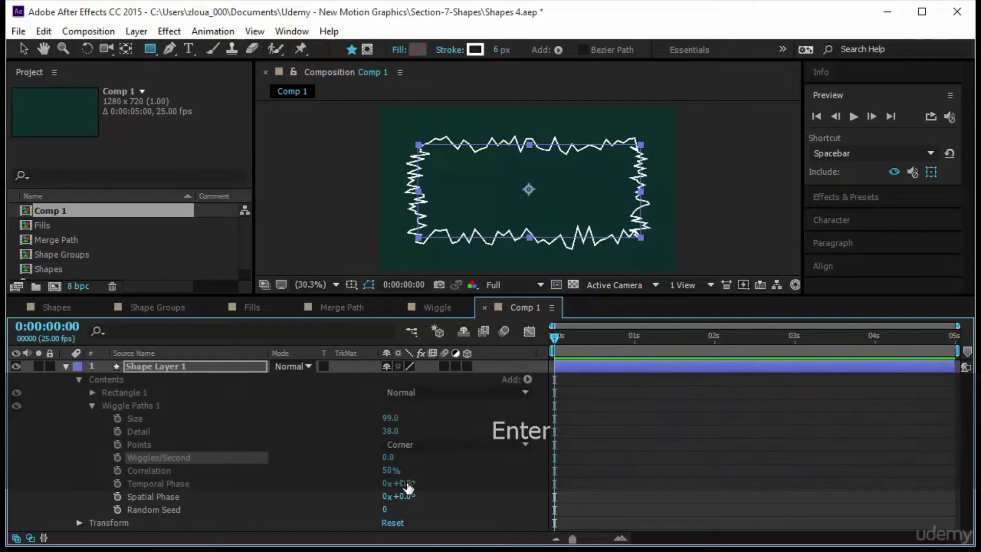
drag(405, 484, 756, 471)
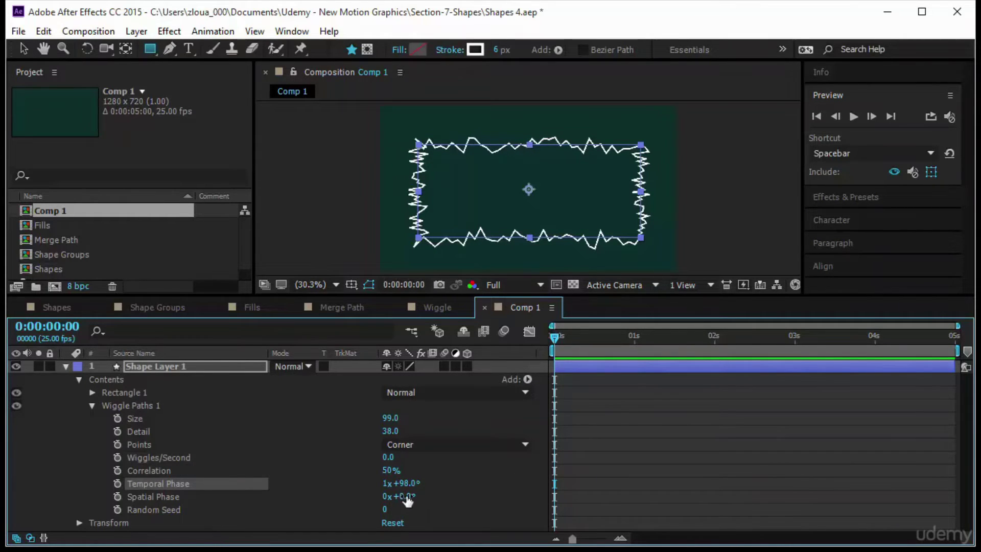
drag(401, 495, 729, 481)
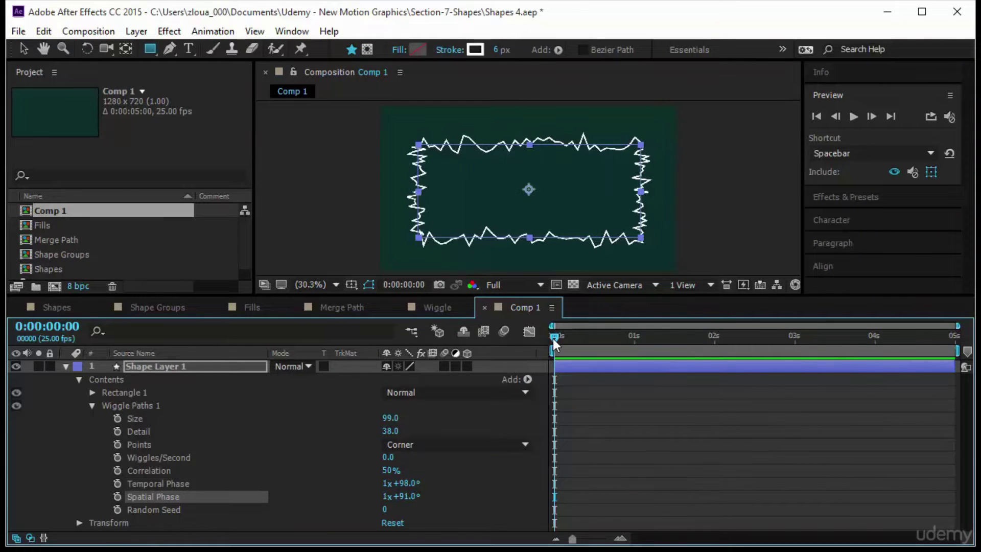
drag(553, 338, 729, 347)
key(space)
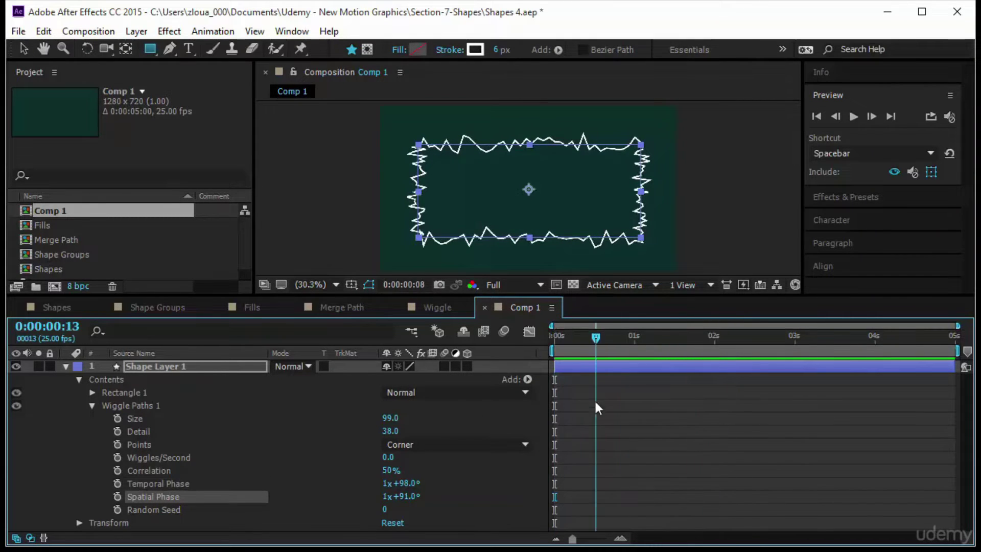
key(space)
Keyframe Temporal and Spatial Phase at 0 s, with higher phase values at 1 s and 2 s.
click(117, 484)
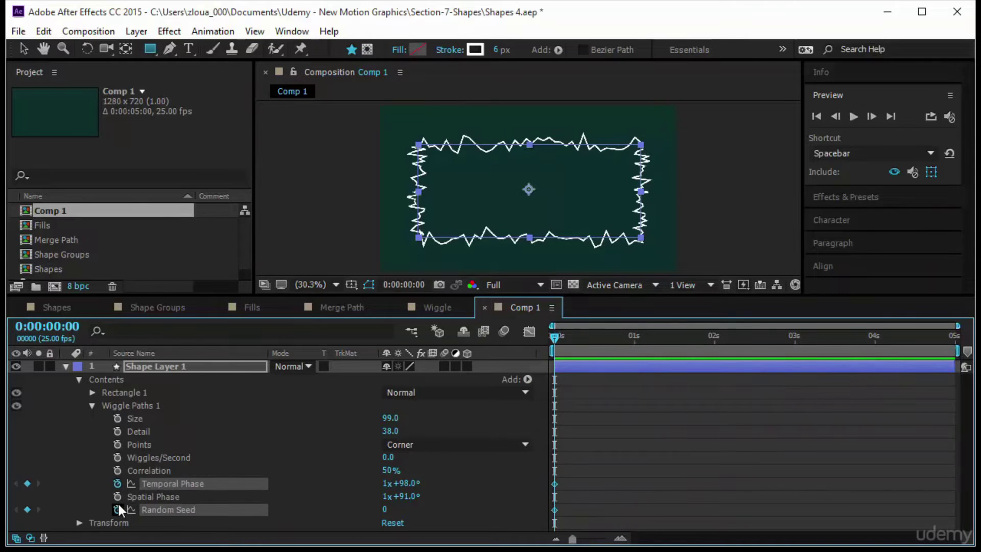
click(117, 496)
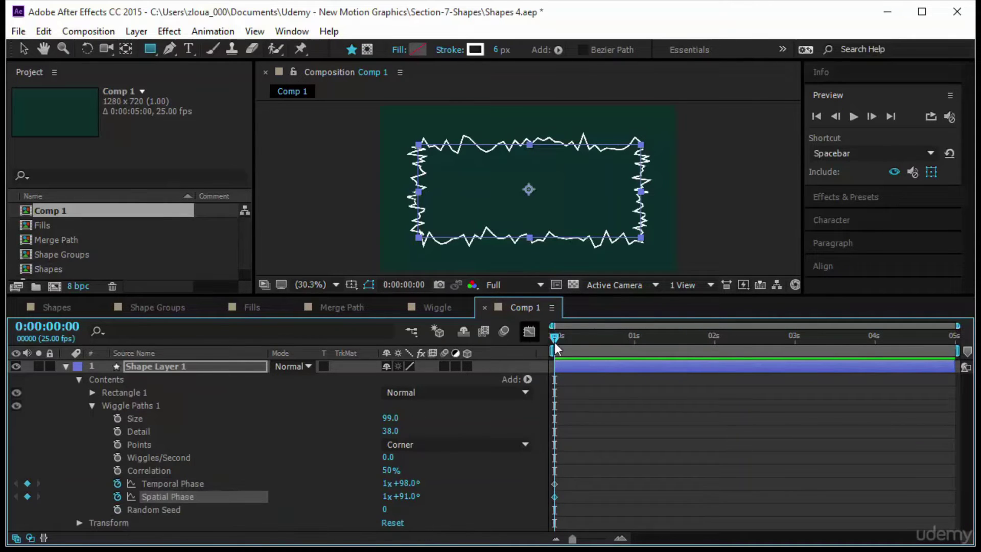
drag(557, 341, 635, 382)
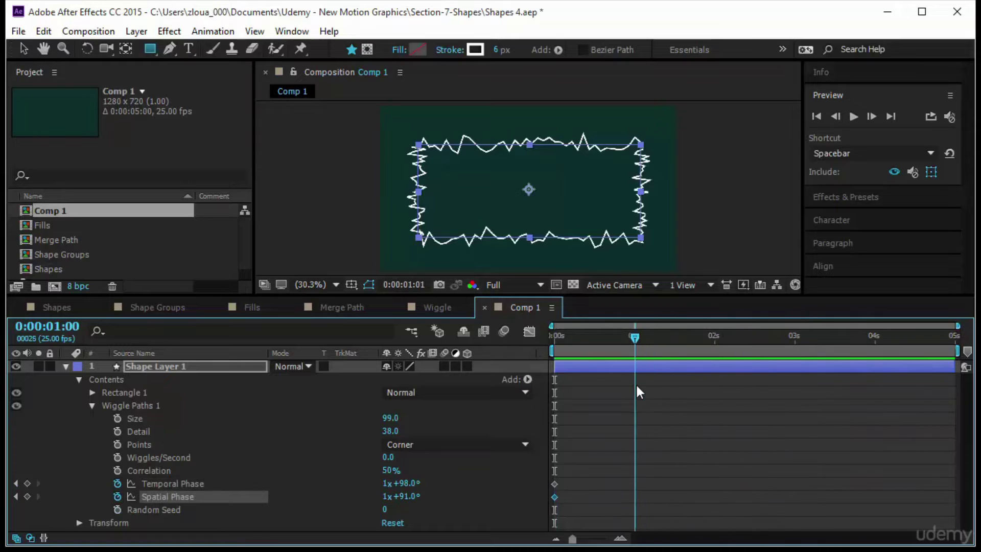
drag(405, 484, 449, 497)
drag(665, 342, 717, 349)
drag(407, 483, 419, 495)
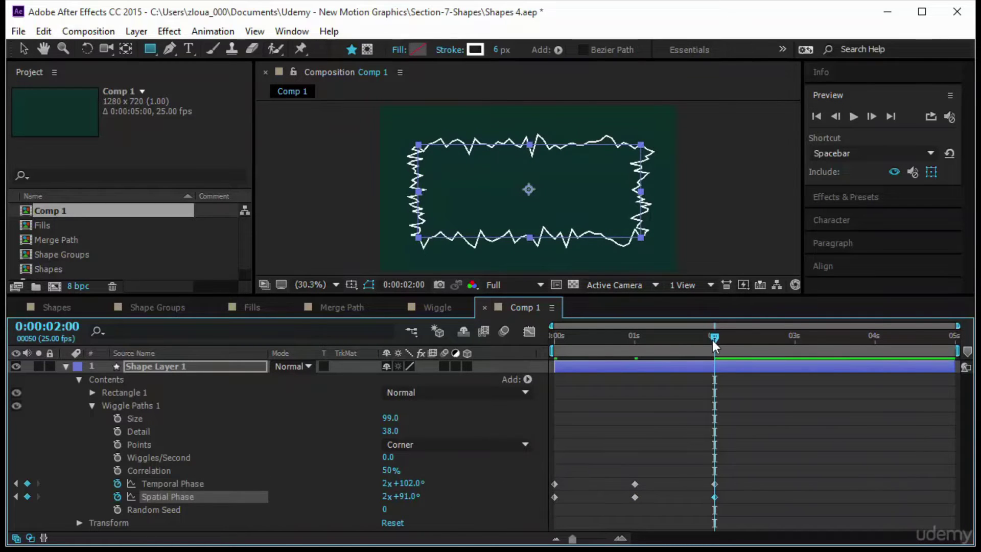
key(Home)
click(814, 378)
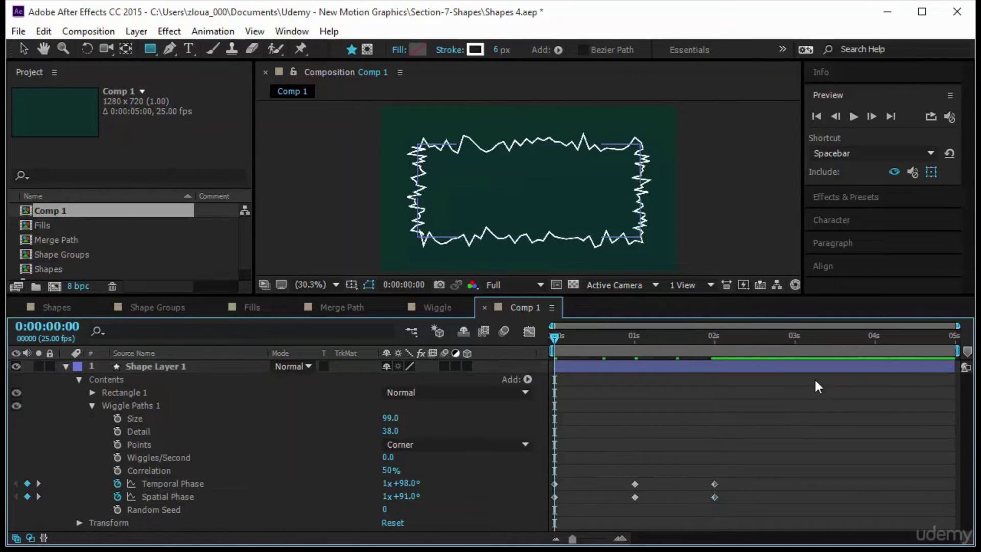
Clear the Phase keyframes and reset Temporal and Spatial Phase to 0x +0.0°.
click(853, 117)
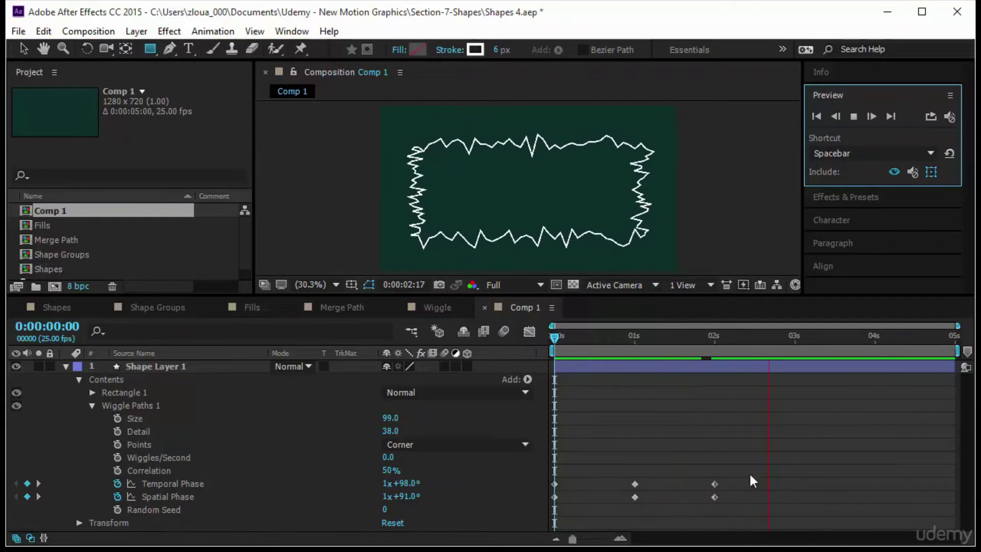
click(117, 483)
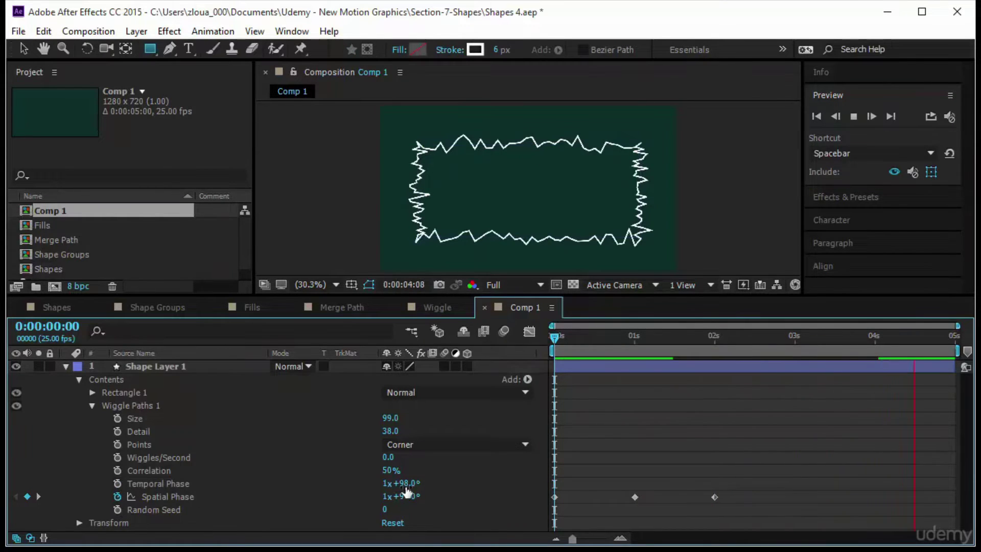
click(386, 483)
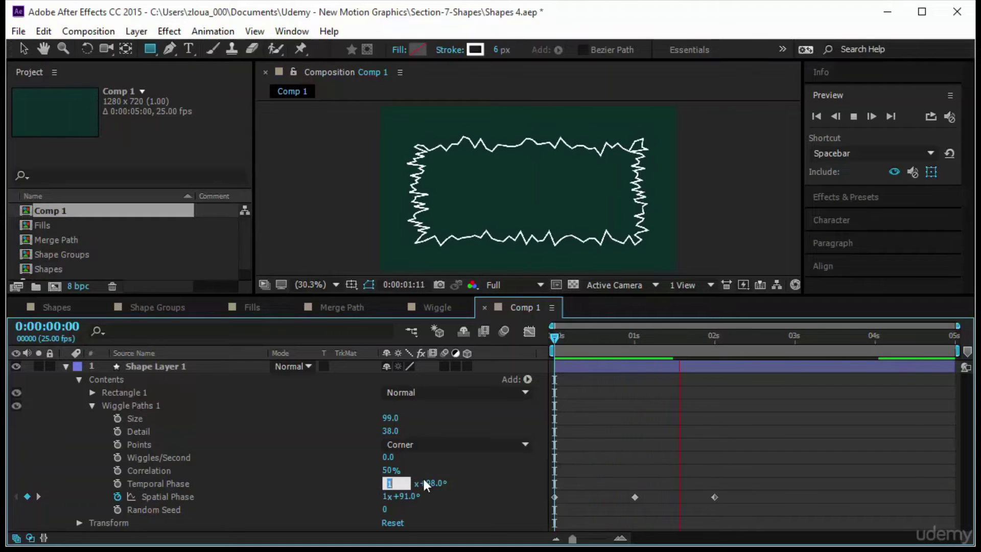
text(0)
key(Tab)
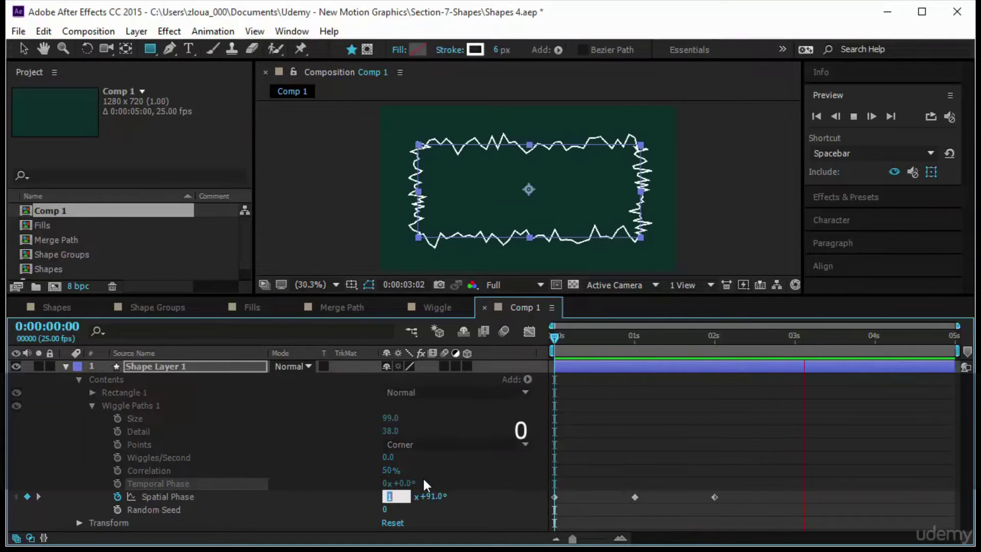
text(0)
key(Tab)
text(0)
key(Return)
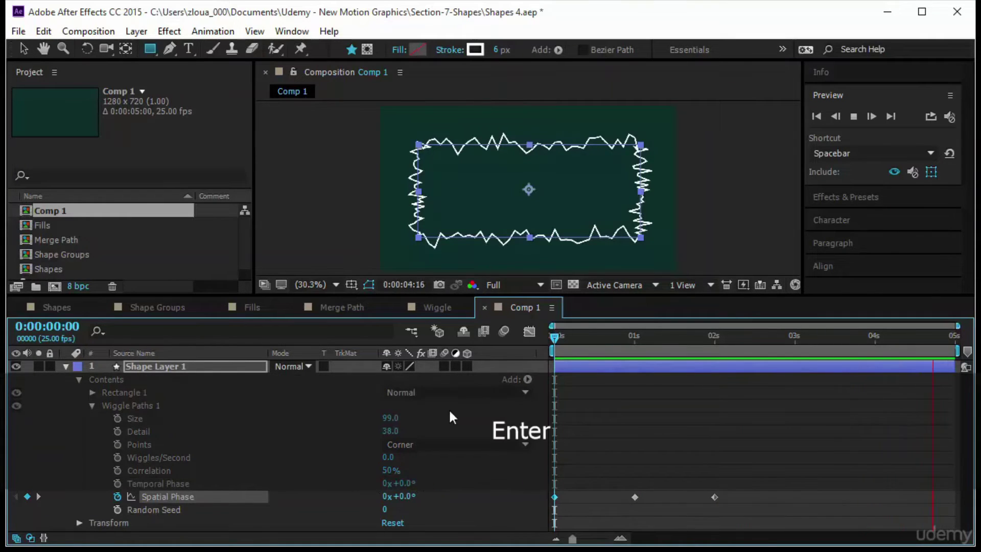
click(701, 421)
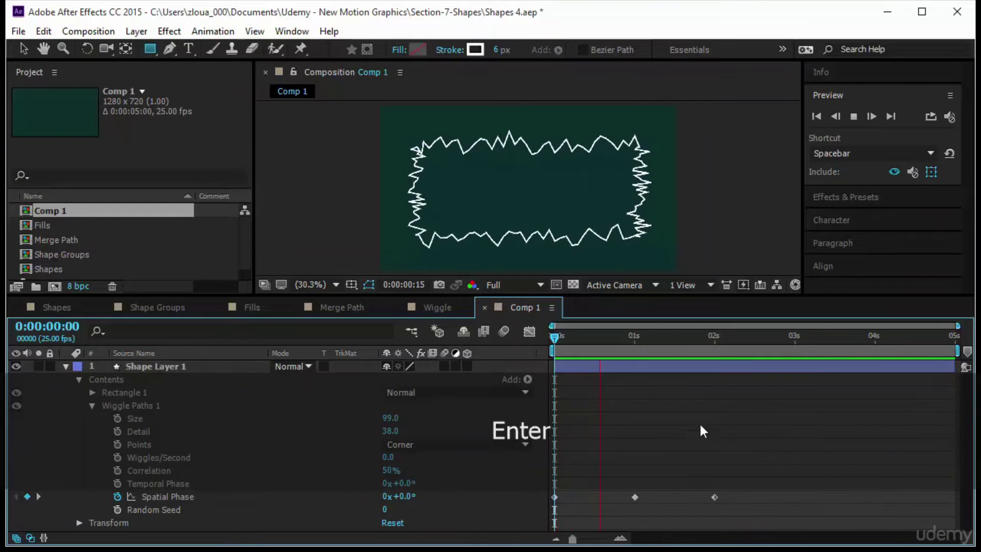
click(117, 497)
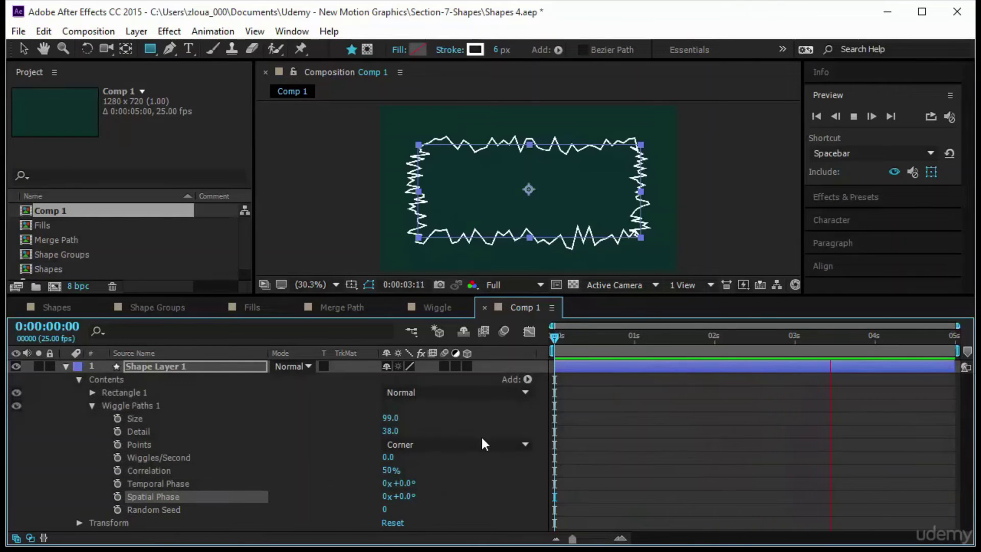
Shrink the wiggle Size to nearly straighten the edges and set the viewer to Fit up to 100%.
drag(392, 420, 329, 424)
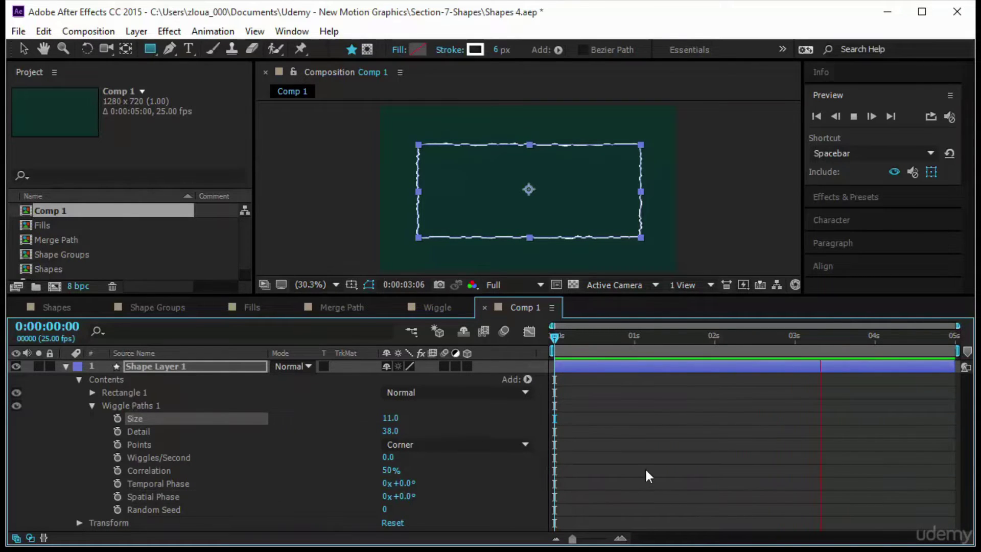
click(645, 468)
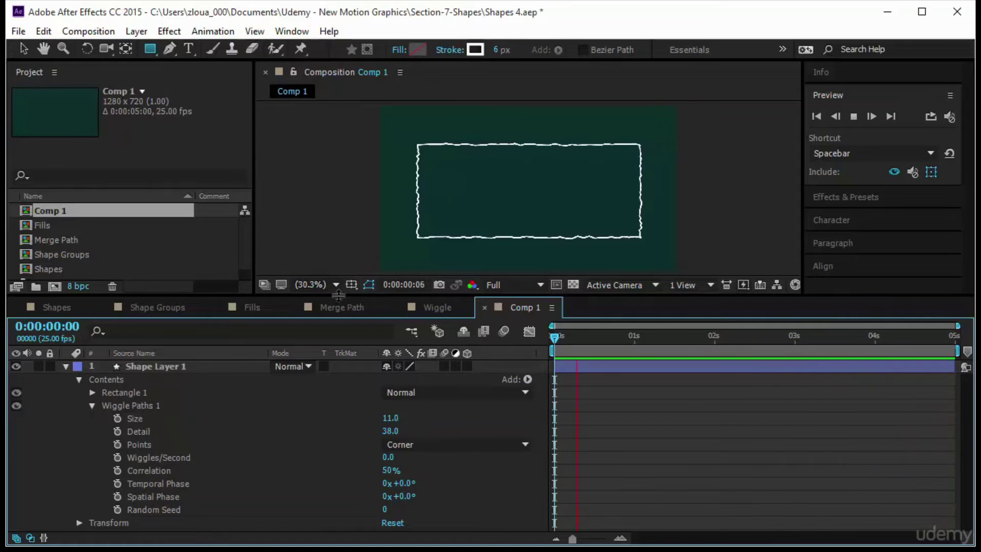
drag(338, 297, 349, 336)
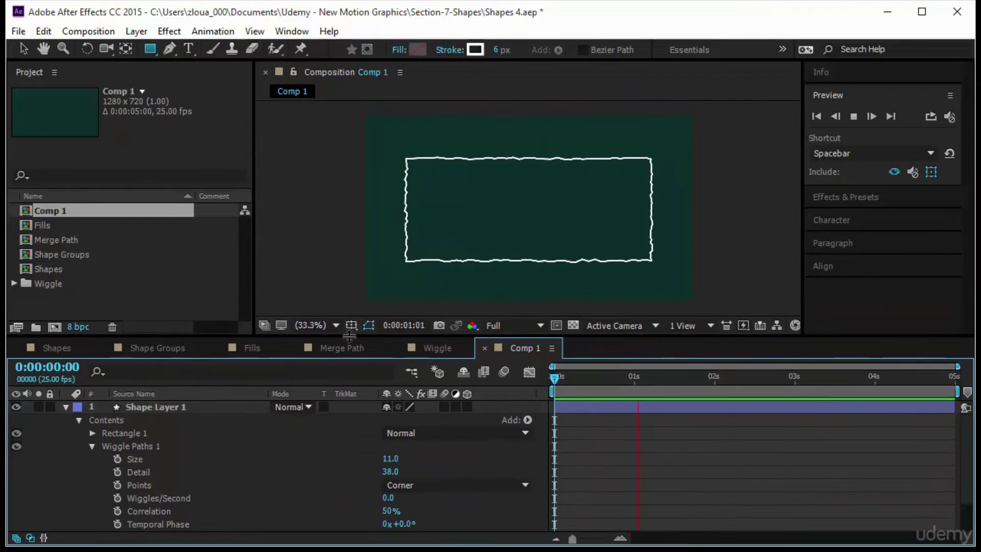
click(321, 322)
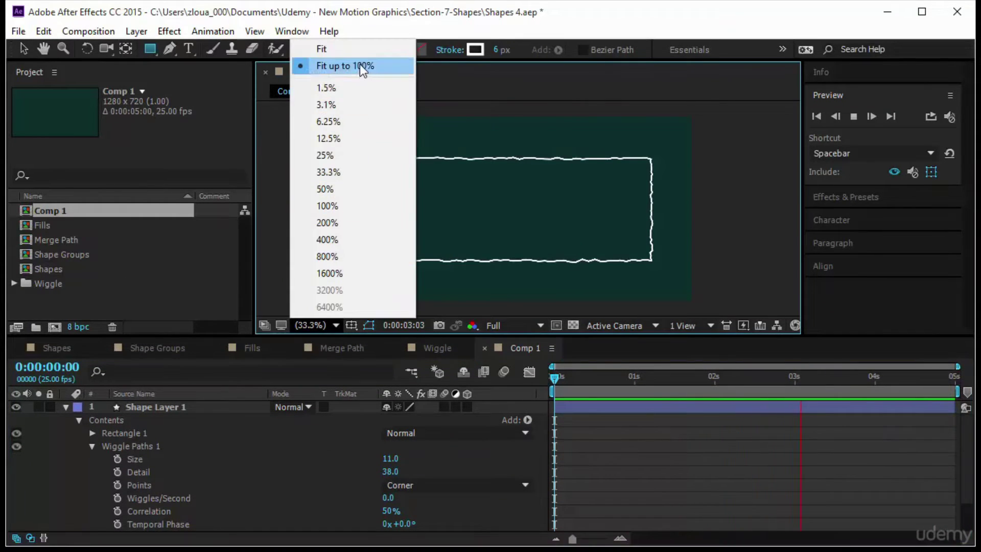
click(360, 63)
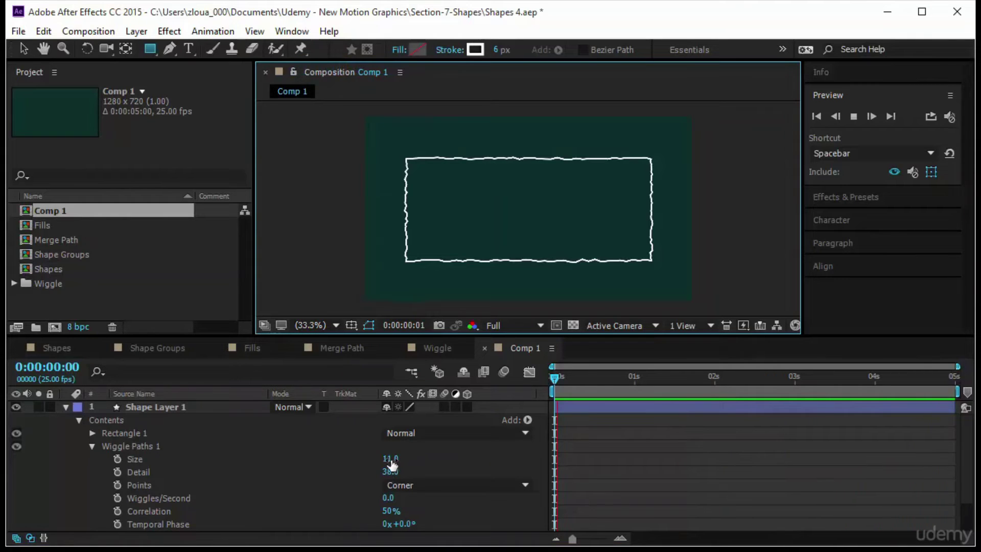
Lower the wiggle Detail to 9 and Size to 5, then preview.
drag(394, 473, 376, 474)
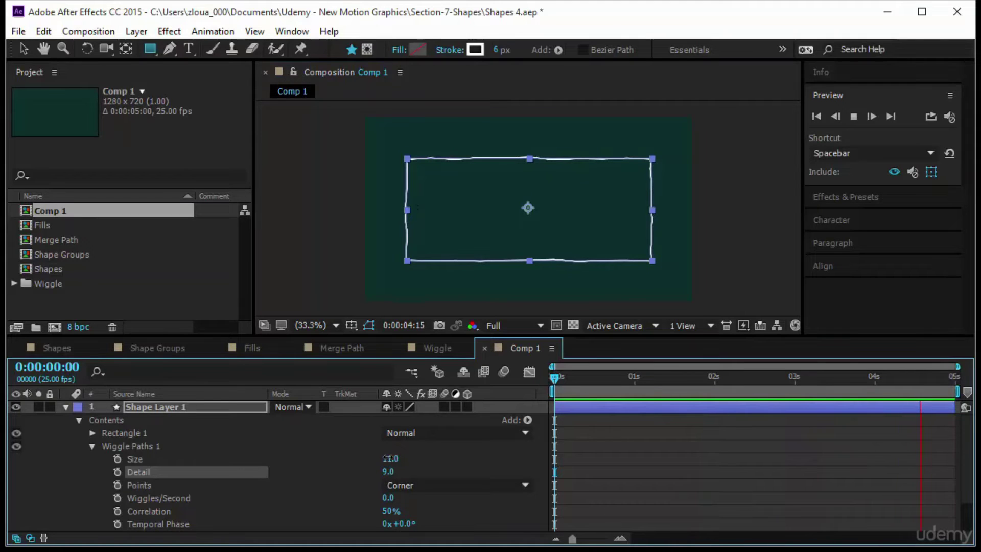
drag(386, 458, 385, 456)
click(662, 494)
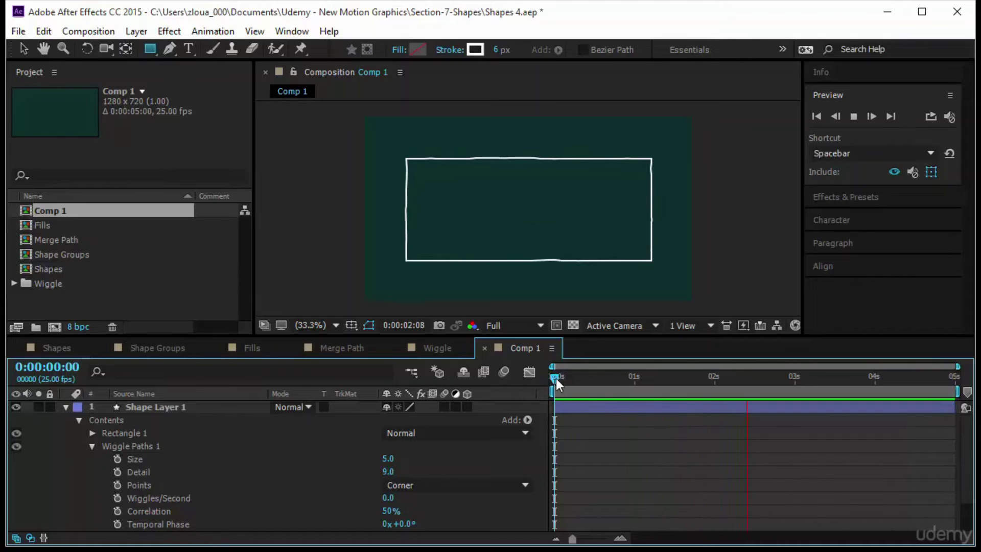
click(854, 117)
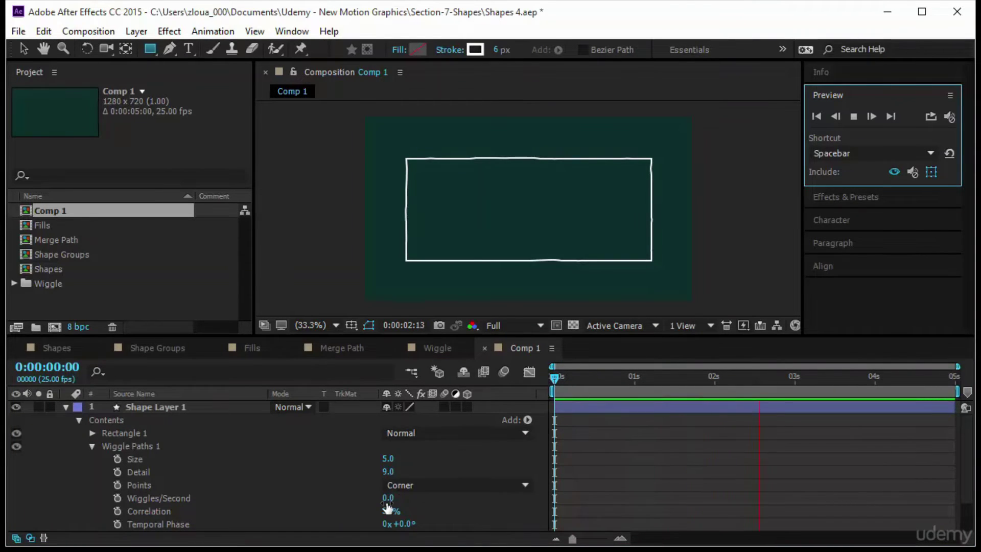
Restore automatic wiggling and raise the wiggle Detail to 17 and Size to 15.
drag(389, 499, 397, 501)
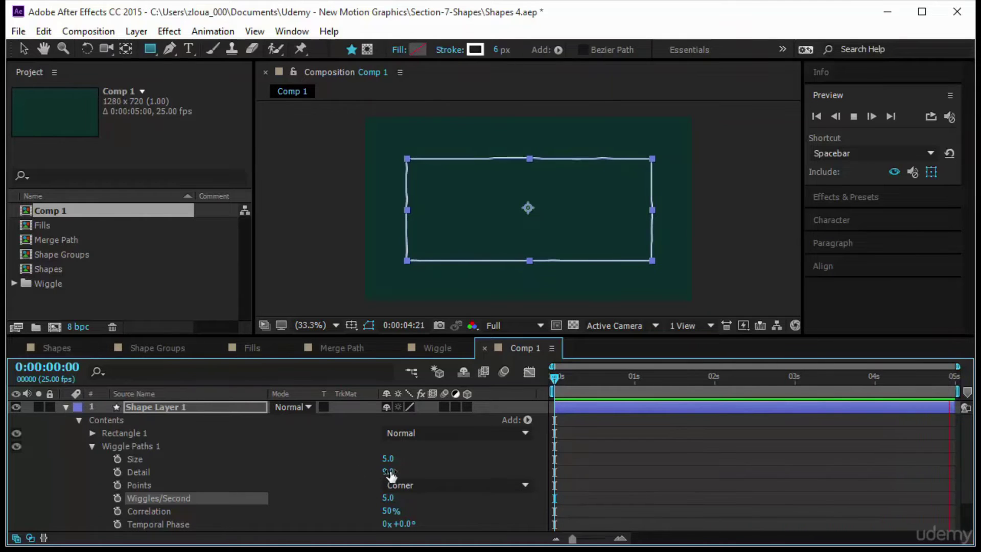
drag(384, 471, 397, 470)
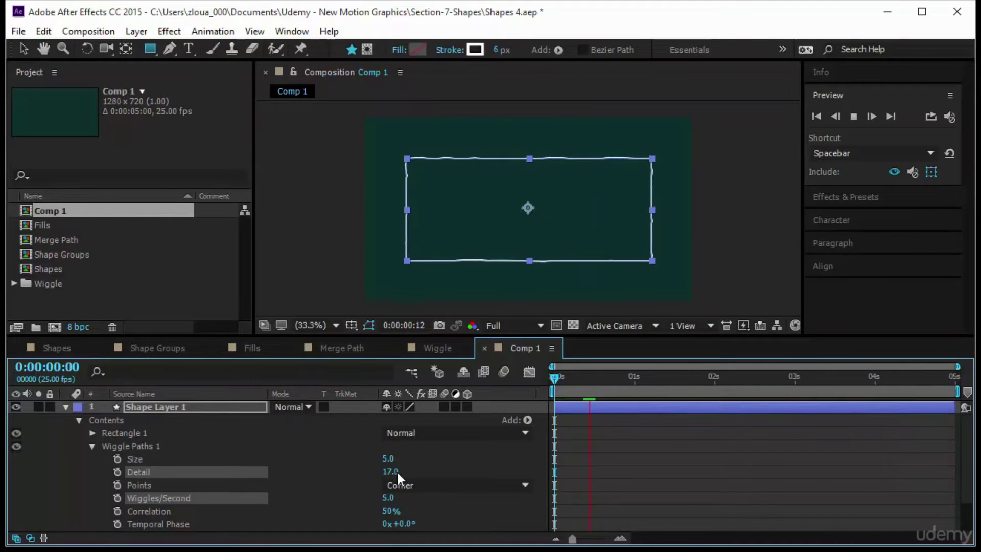
click(639, 477)
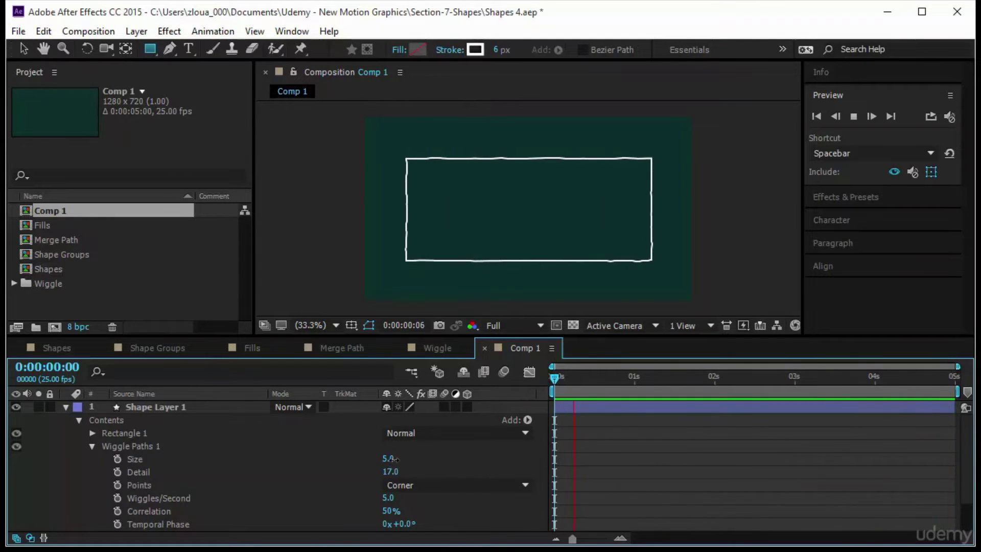
drag(388, 459, 400, 459)
click(668, 459)
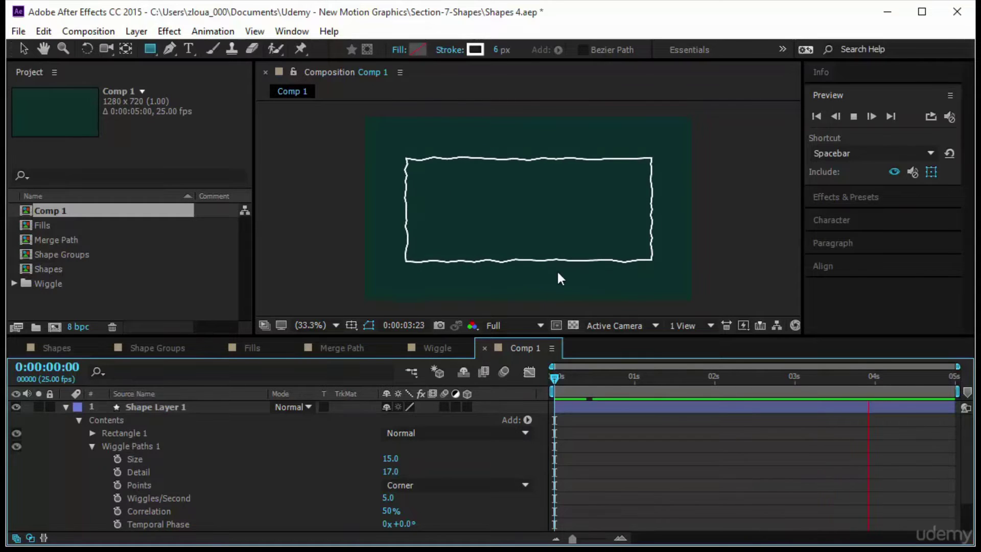
Set the rectangle's Wiggles/Second to 3 and switch to the Type tool.
click(388, 499)
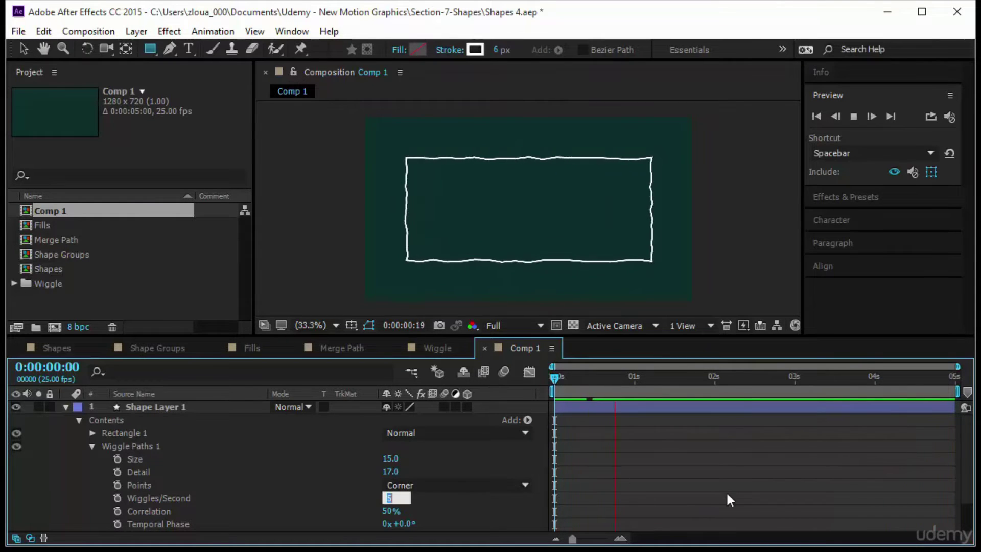
text(3)
key(Return)
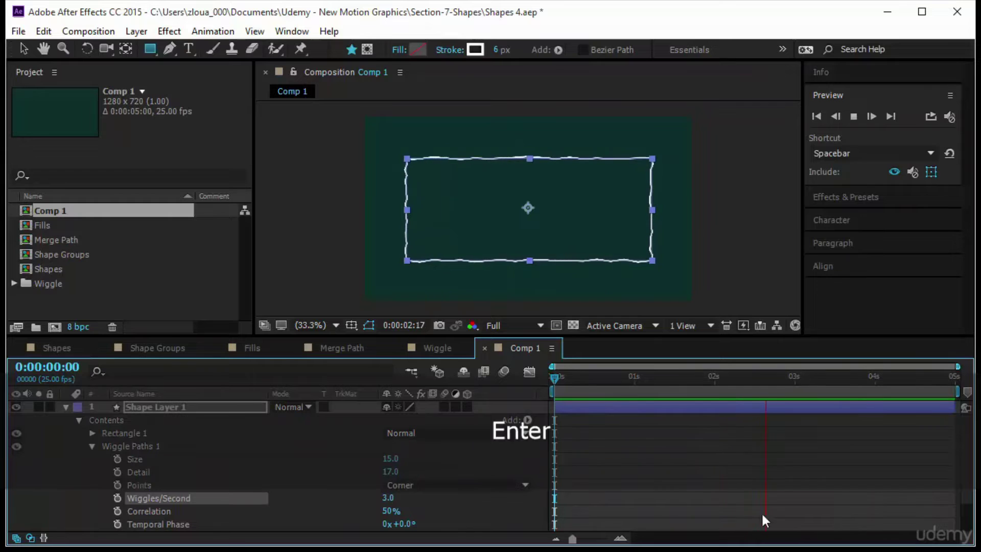
click(700, 483)
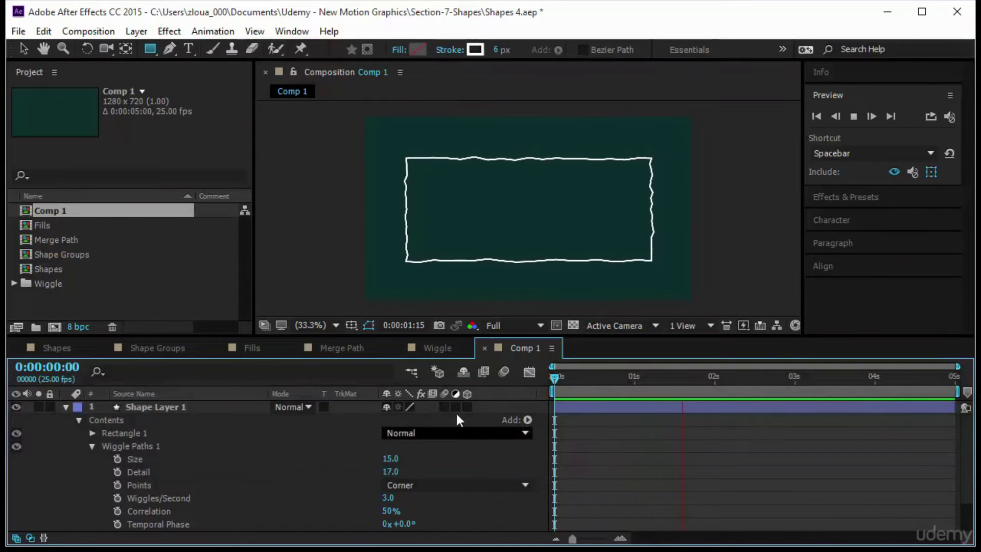
key(ctrl+t)
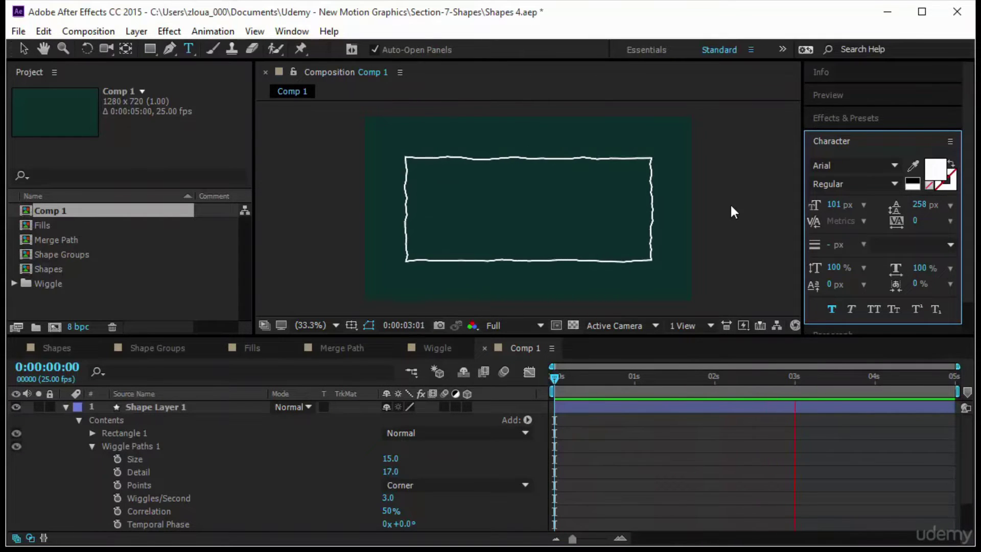
Type 'wiggling' inside the box, centre it, and enlarge it to 177 px.
click(546, 379)
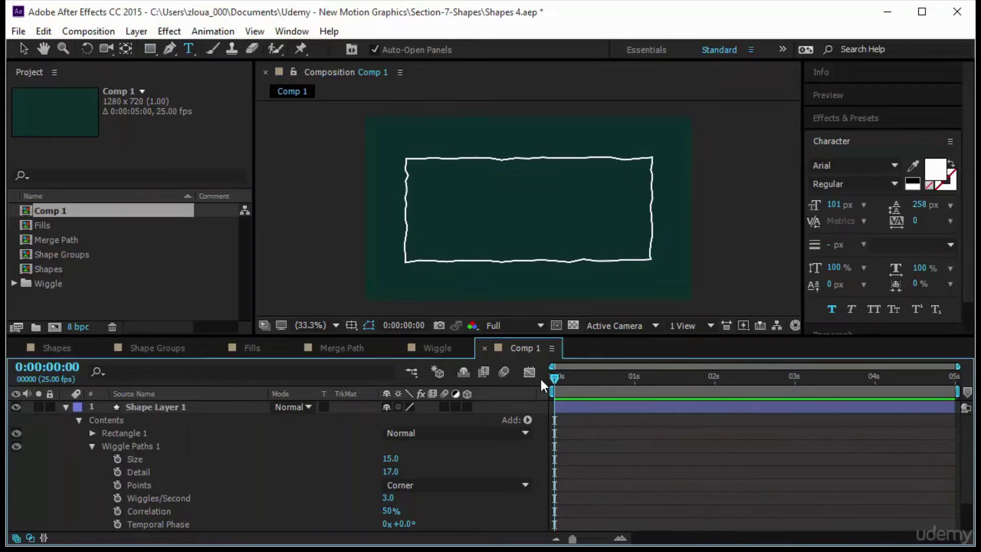
click(483, 220)
text(wigg)
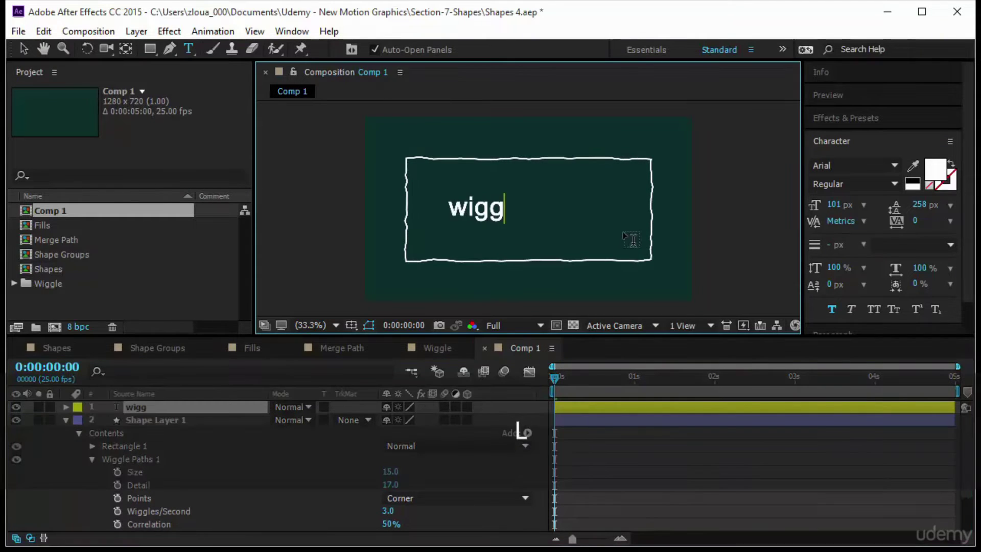
text(ling)
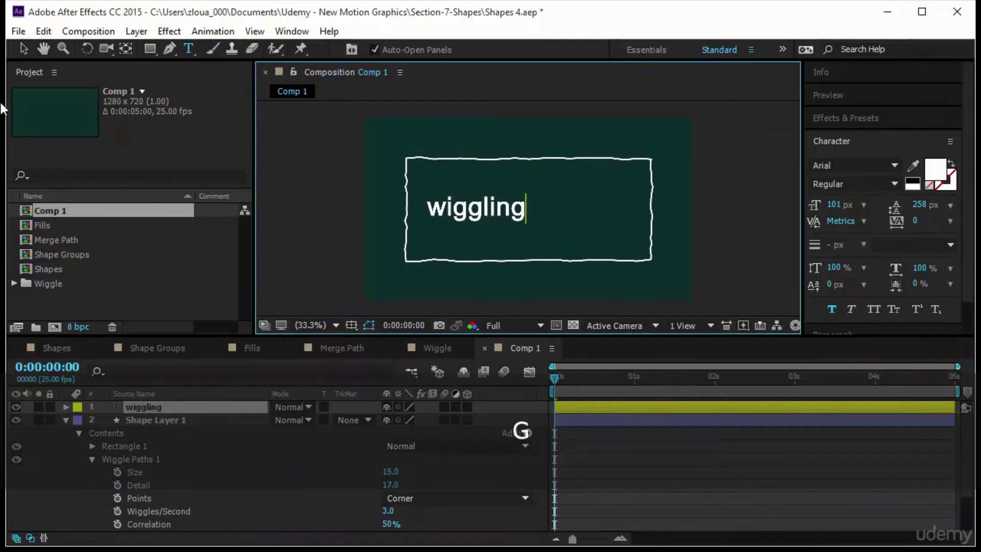
click(24, 49)
drag(517, 212, 568, 212)
drag(830, 211, 900, 202)
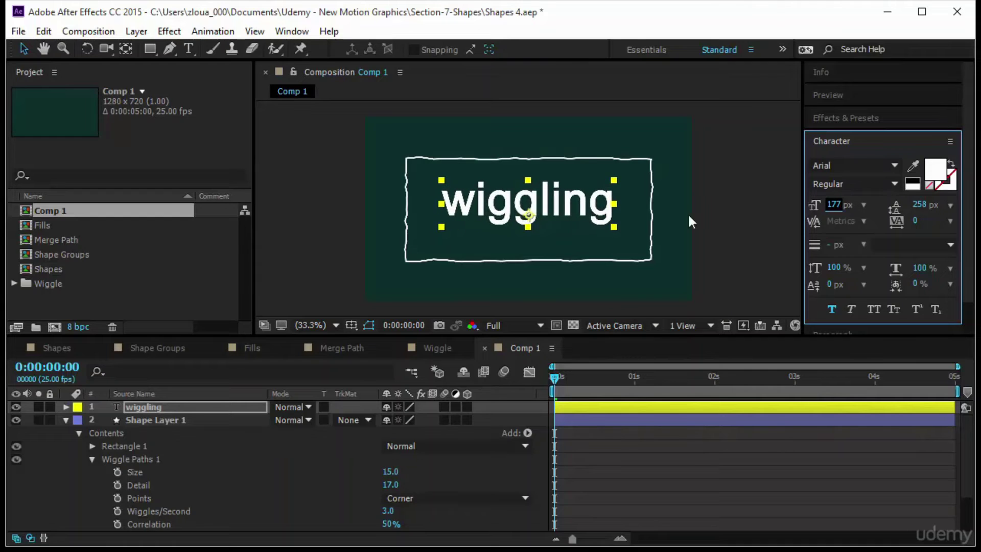
drag(532, 205, 534, 214)
Create Shapes from Text on the wiggling layer and hide the original text layer.
right_click(167, 408)
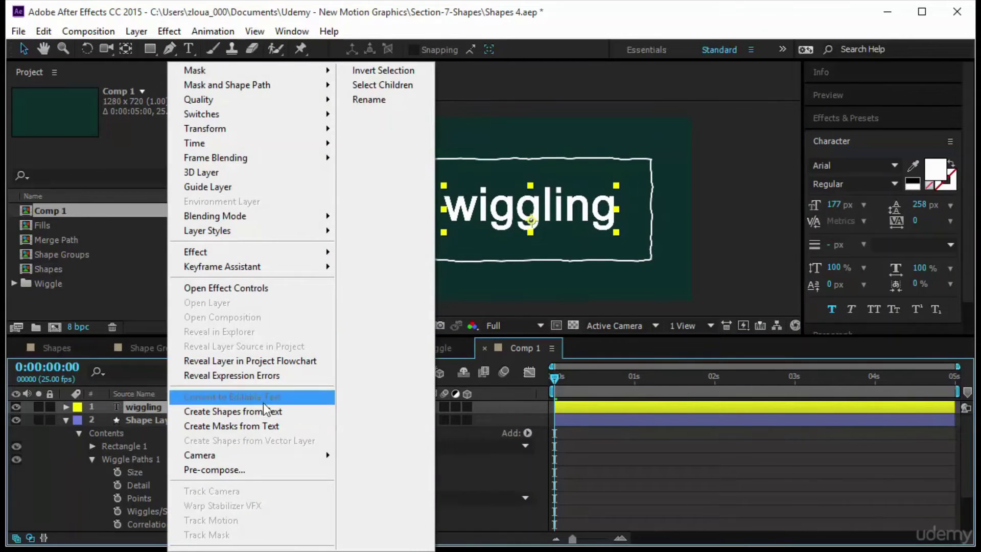
click(269, 413)
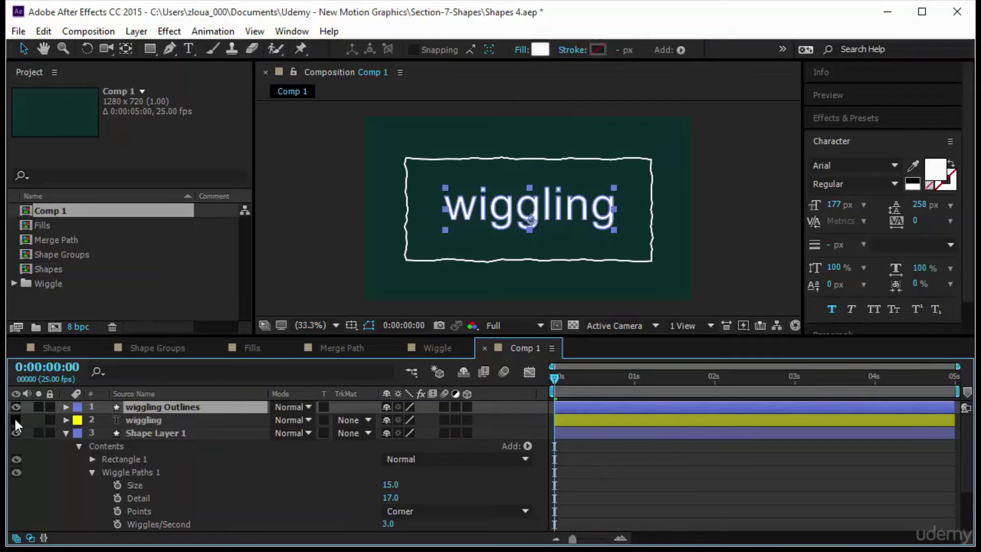
click(131, 419)
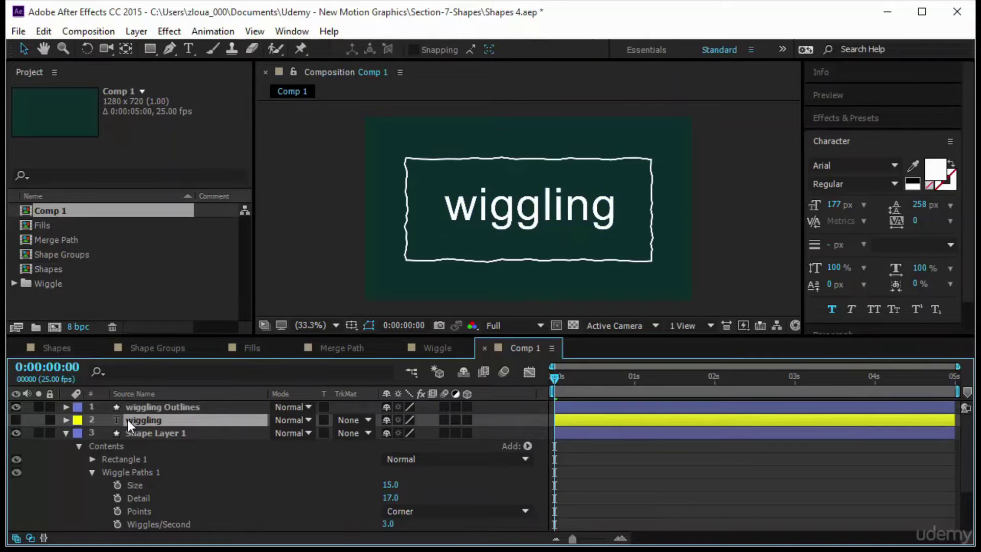
click(16, 420)
click(17, 421)
Expand wiggling Outlines > Contents to show the per-letter groups, such as w and g.
click(223, 408)
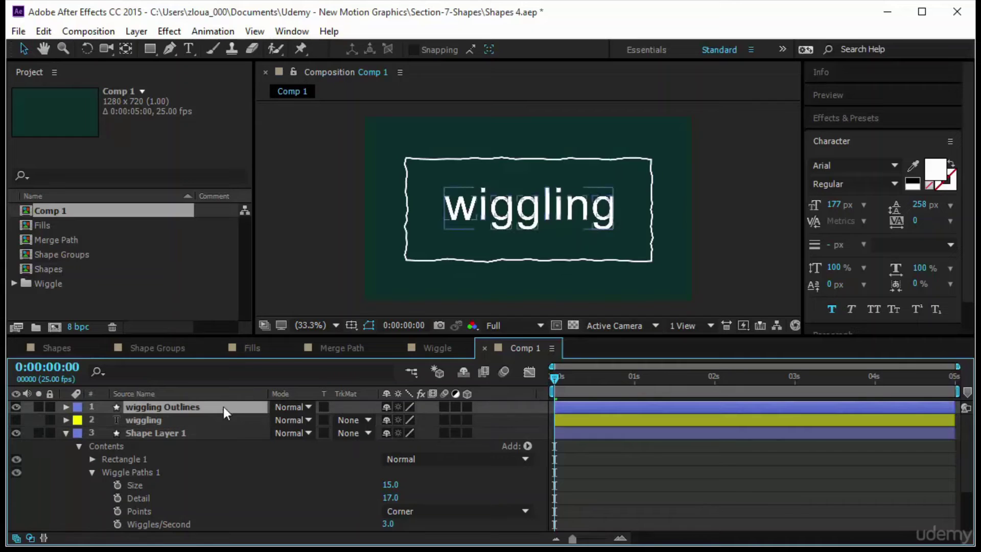
click(66, 407)
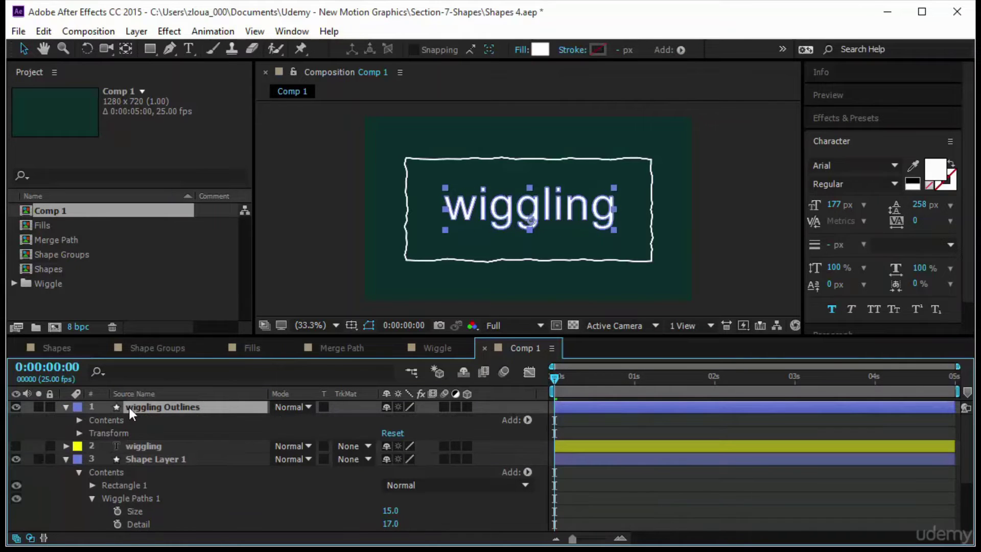
click(81, 419)
scroll(141, 444, down, 1)
scroll(143, 445, up, 1)
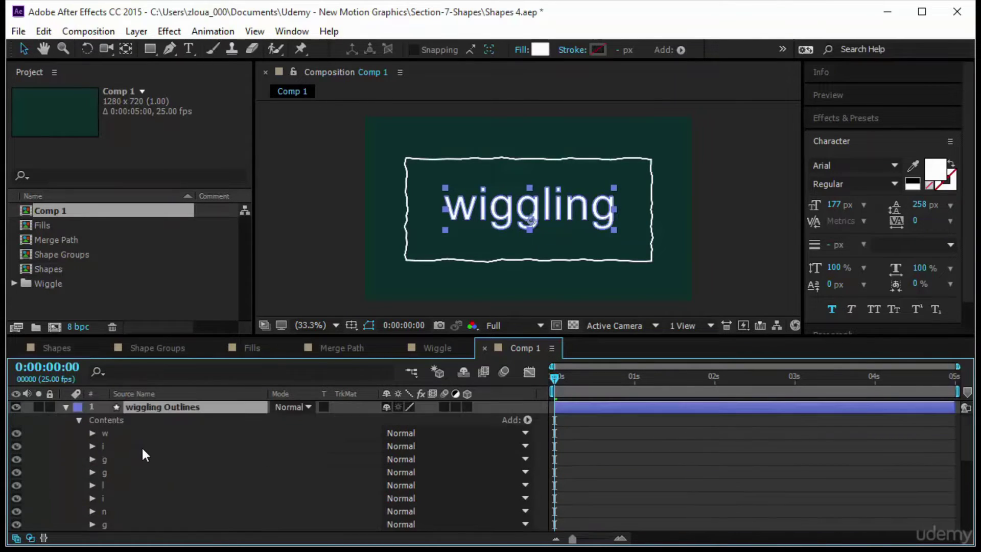
click(118, 433)
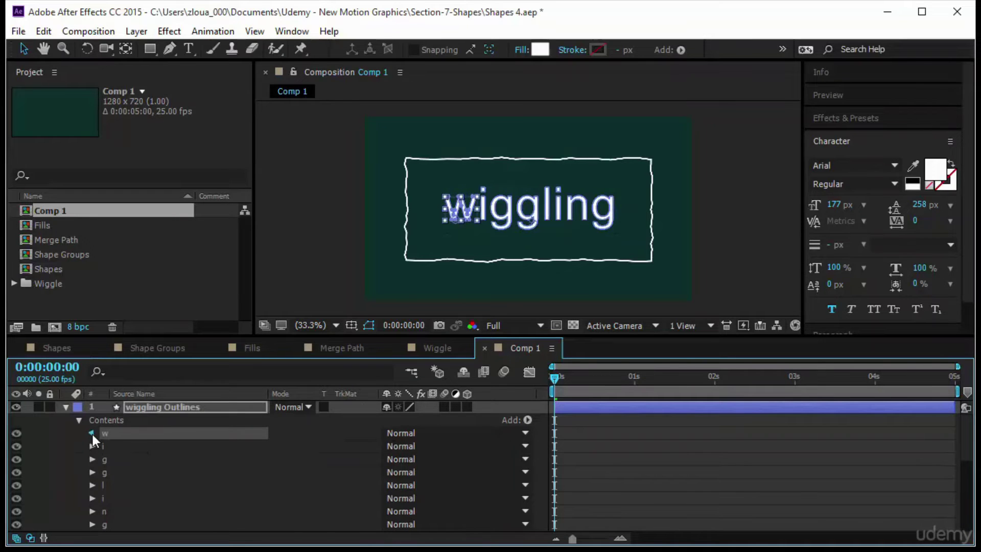
click(92, 433)
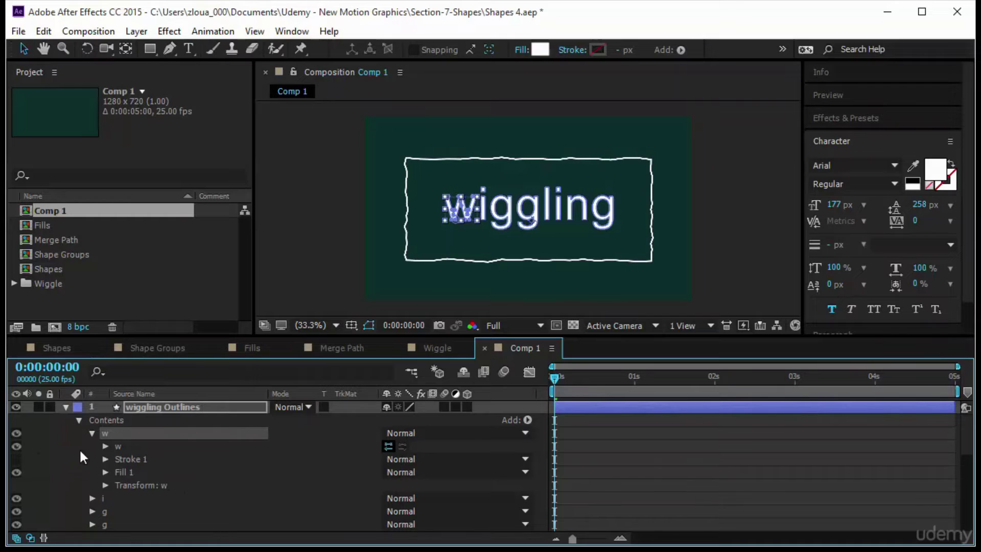
click(92, 434)
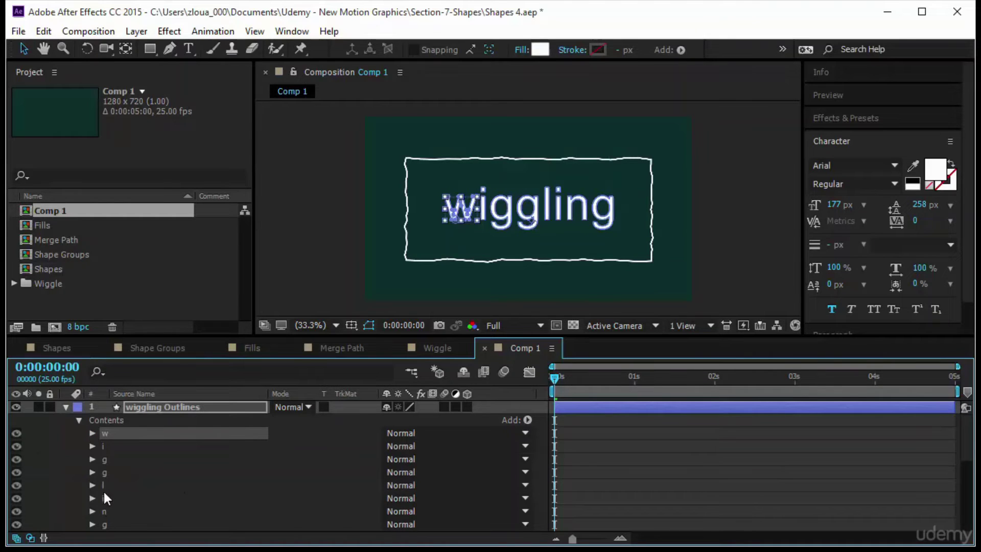
click(92, 460)
Add a Wiggle Paths operator to the wiggling Outlines Contents and show its properties.
click(105, 459)
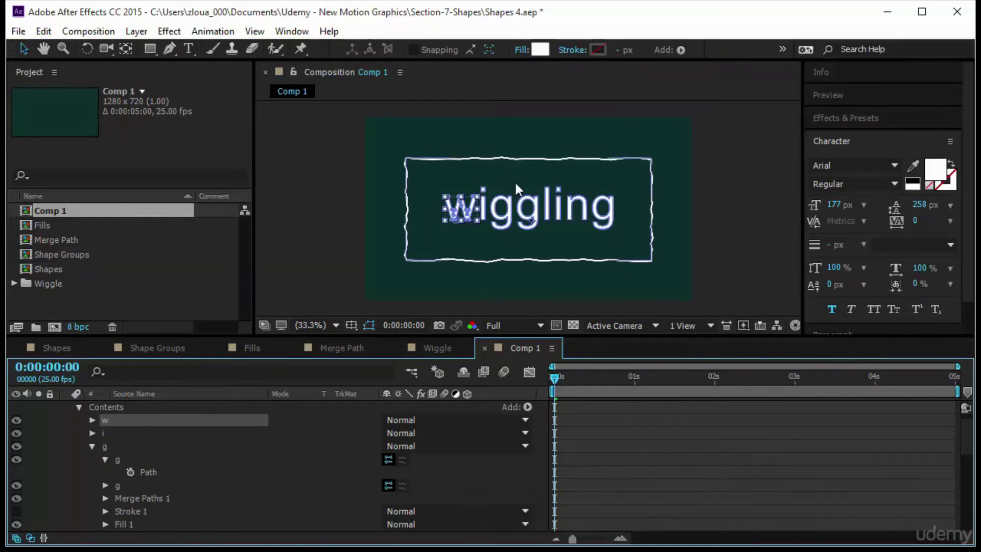
click(93, 446)
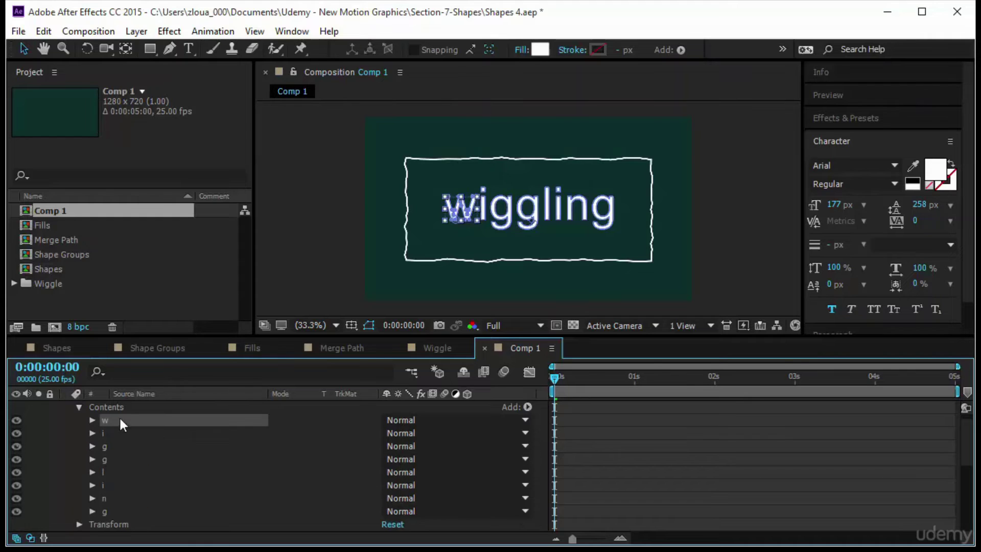
click(119, 407)
click(527, 407)
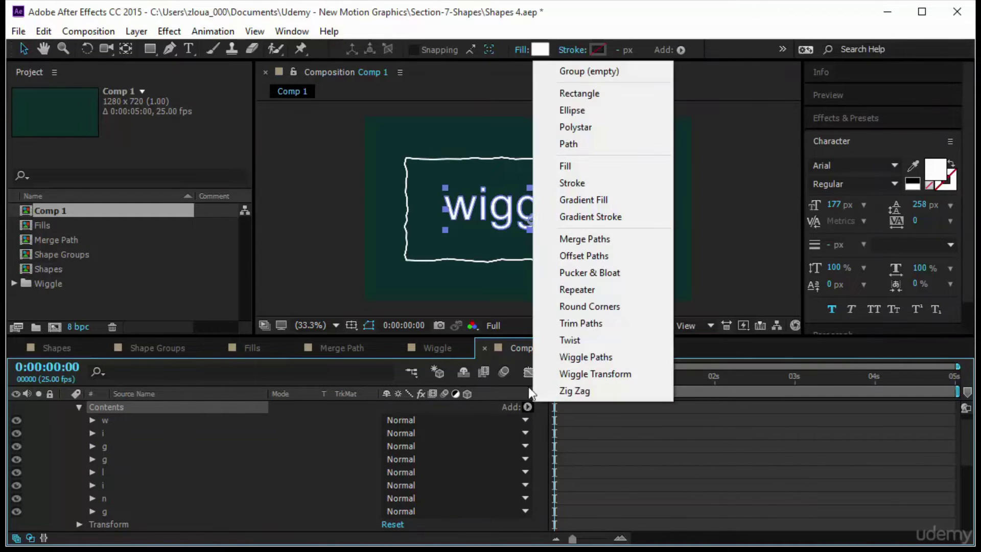
click(612, 358)
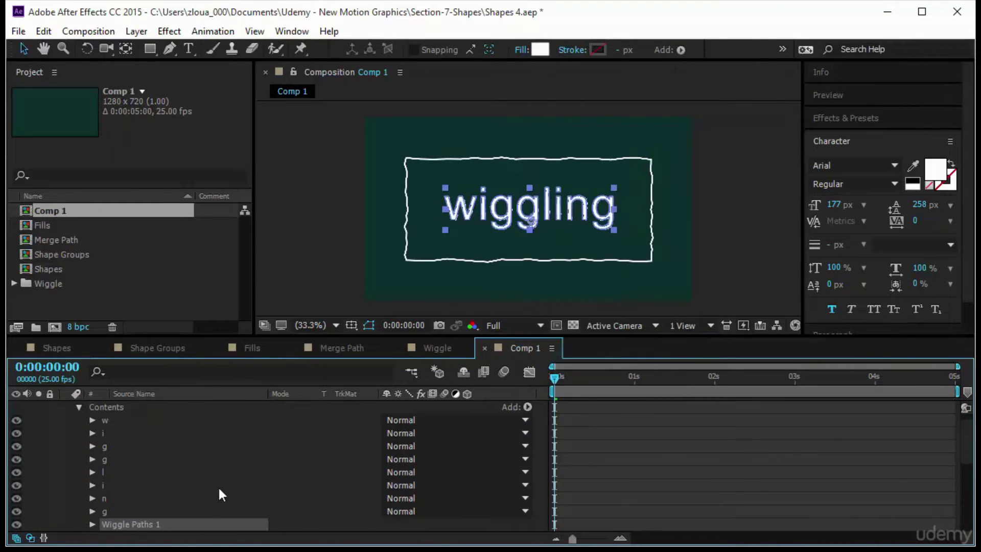
click(92, 486)
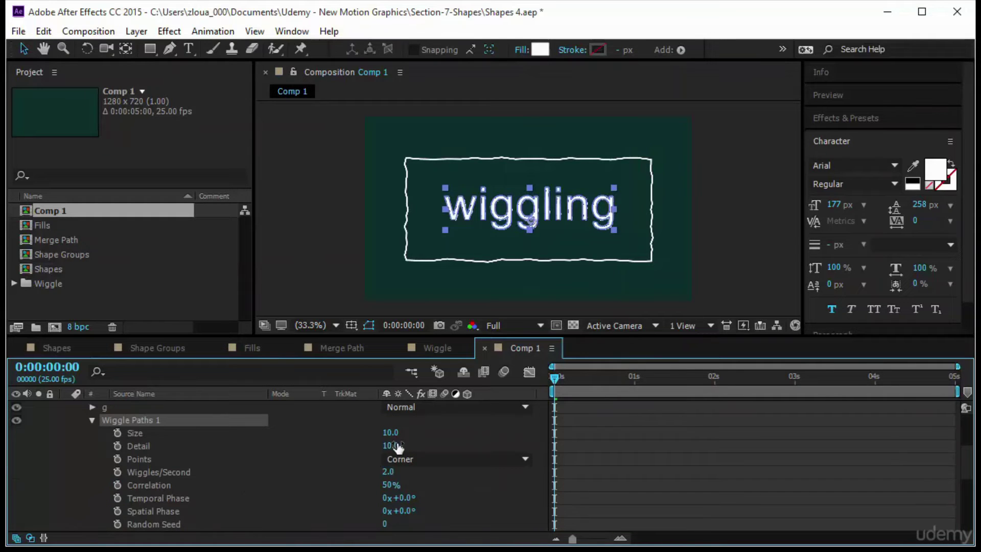
Set the letters' Wiggle Paths 1 to Size 7 and Detail 3, then preview at Fit up to 100%.
click(843, 97)
click(854, 117)
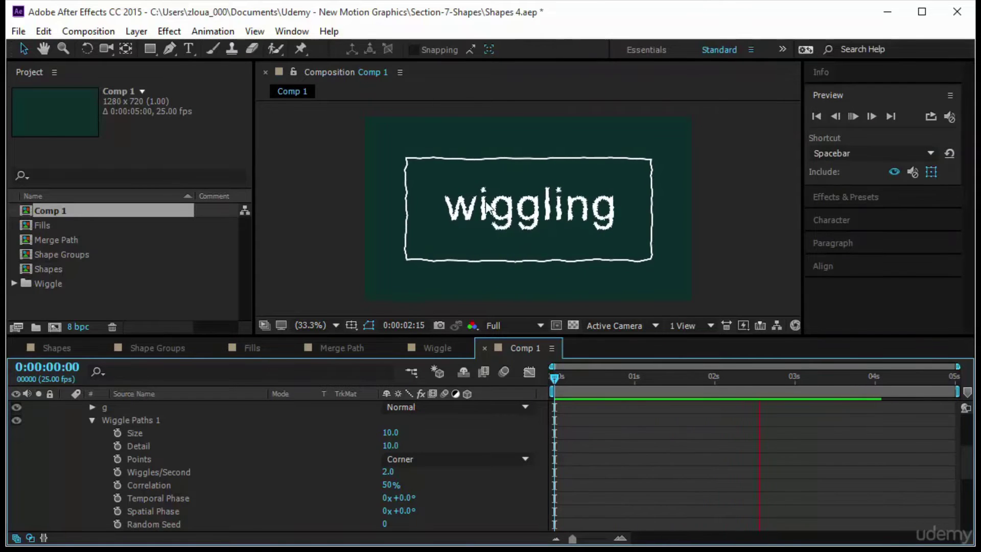
click(553, 379)
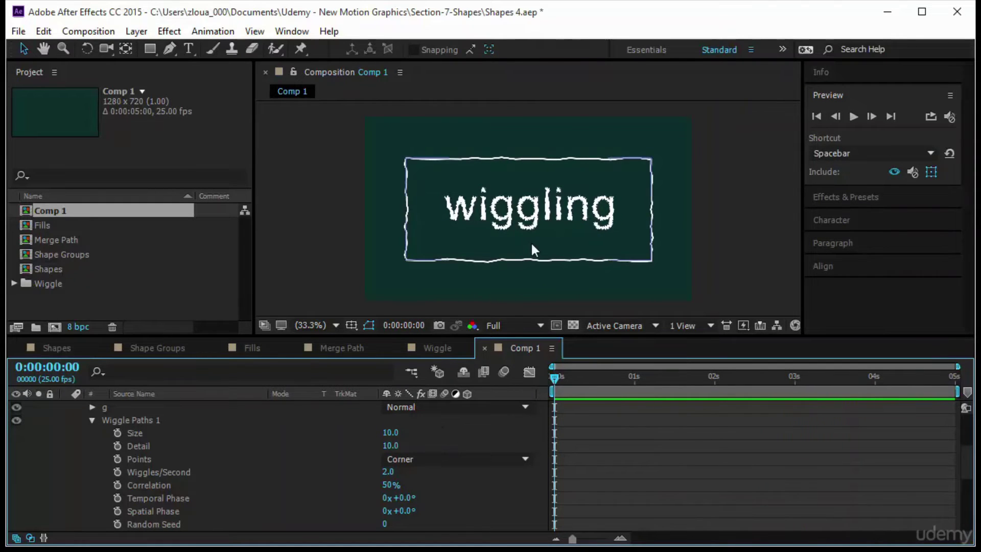
scroll(534, 244, up, 5)
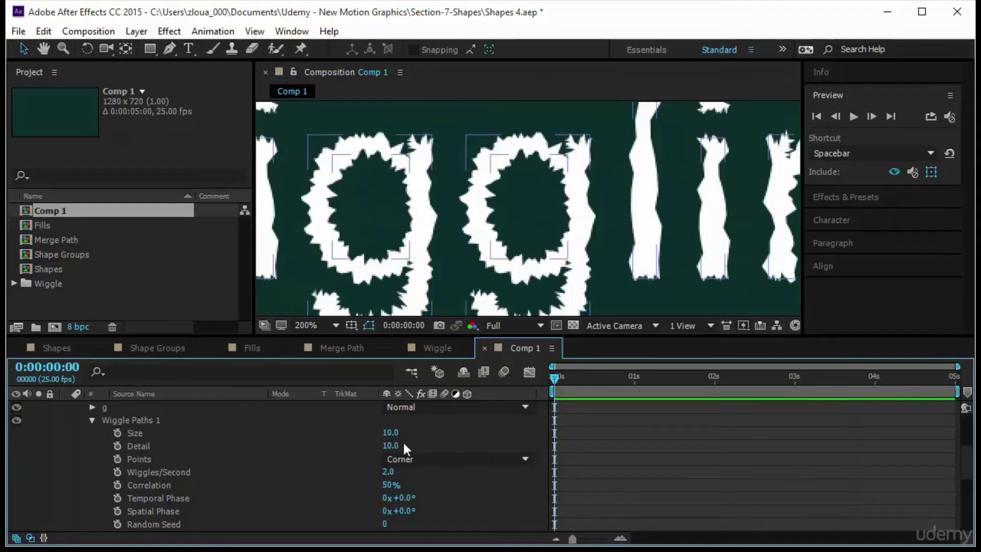
mouse_move(390, 445)
mouse_down()
mouse_move(373, 446)
mouse_move(393, 438)
mouse_move(381, 434)
mouse_up()
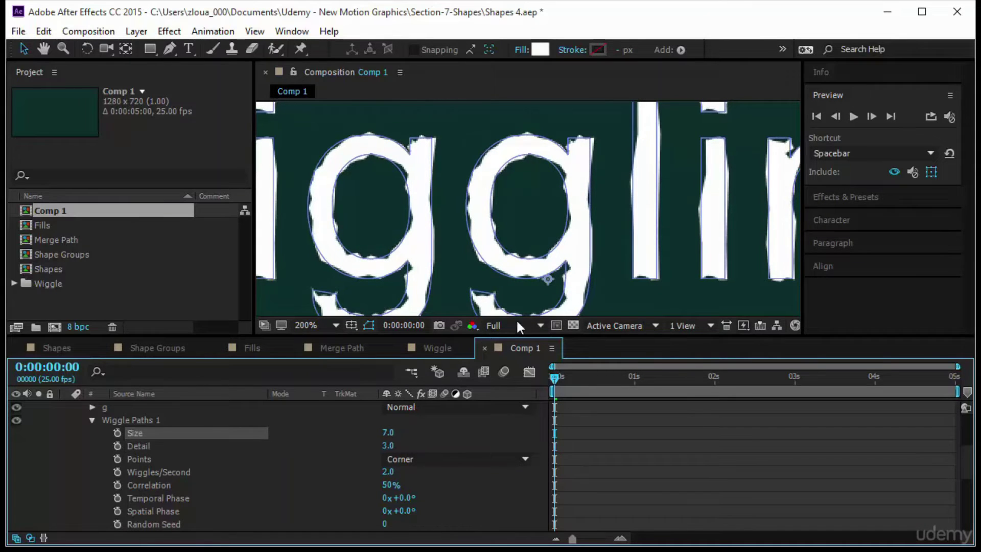
click(337, 325)
click(397, 65)
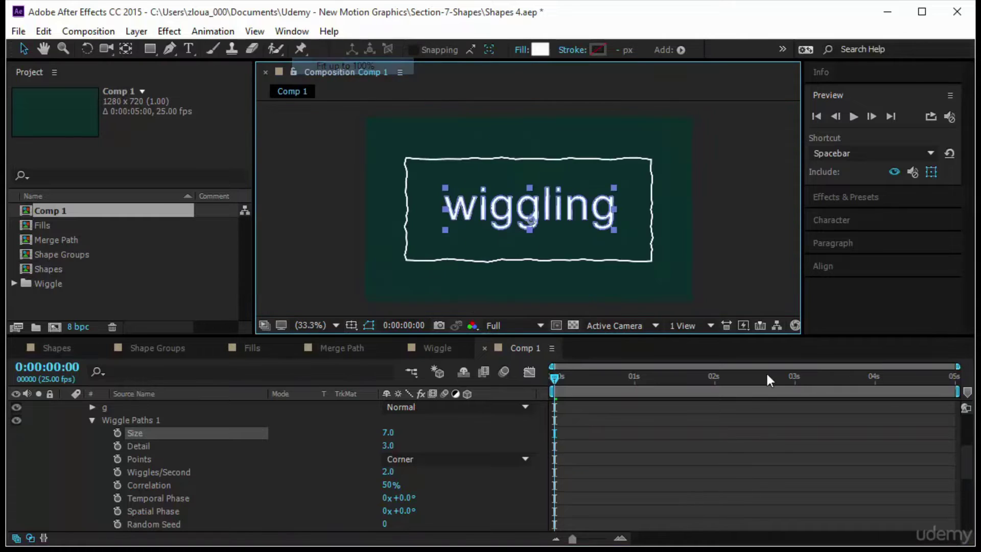
click(854, 116)
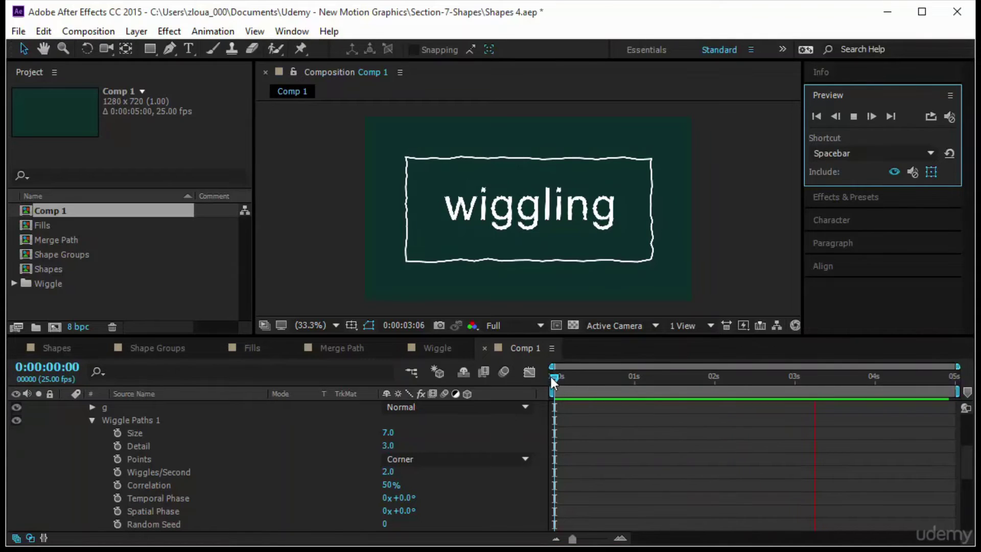
click(208, 482)
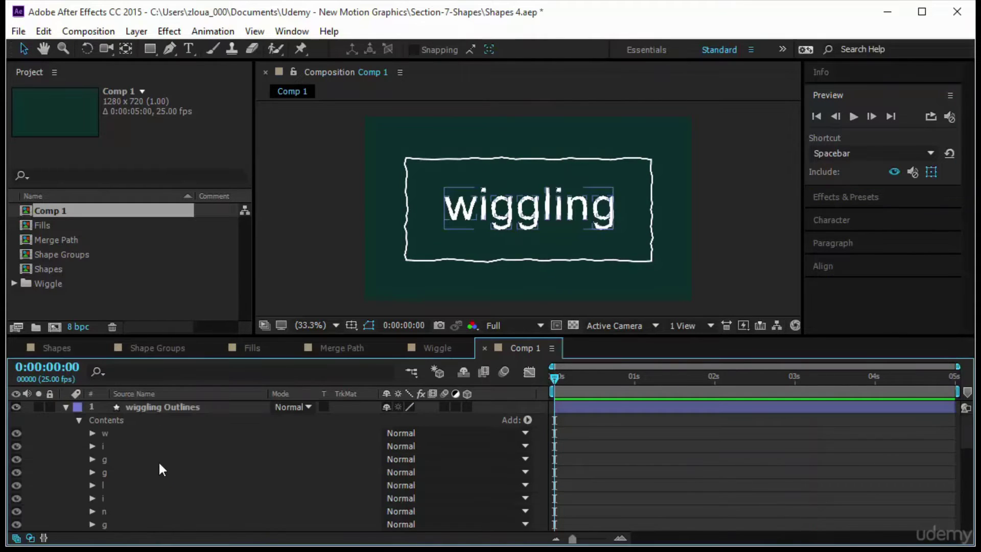
Add a Trim Paths operator to Shape Layer 1 and show its properties.
click(66, 407)
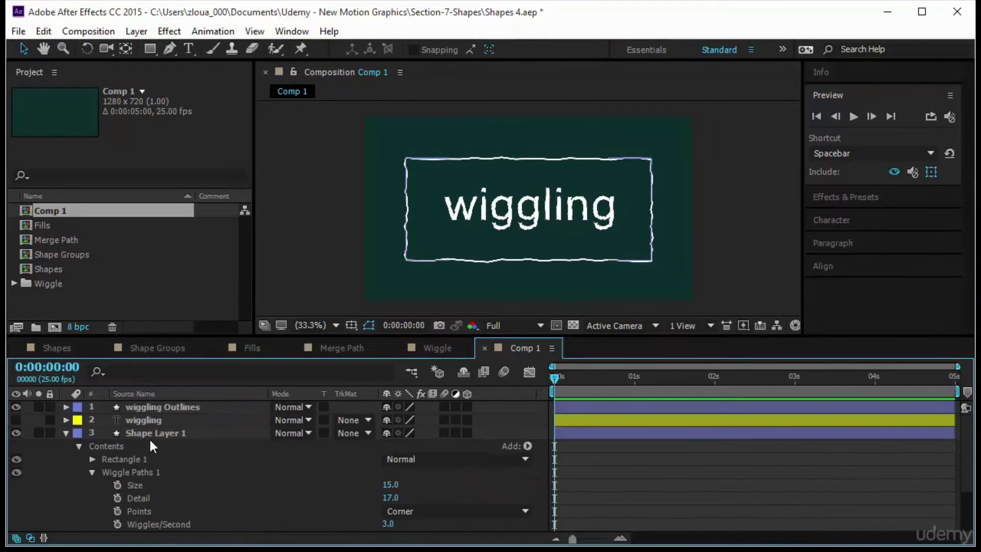
click(67, 432)
click(180, 433)
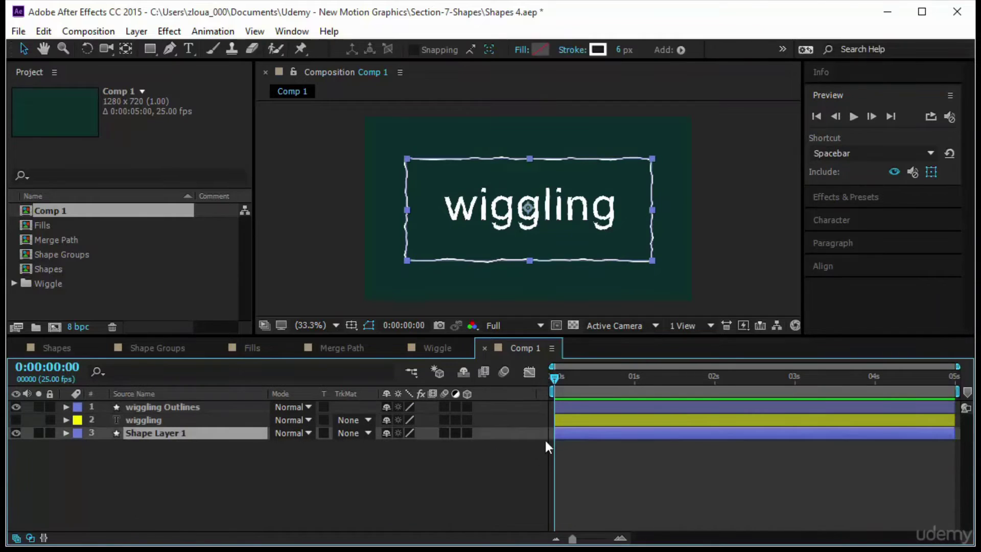
click(681, 50)
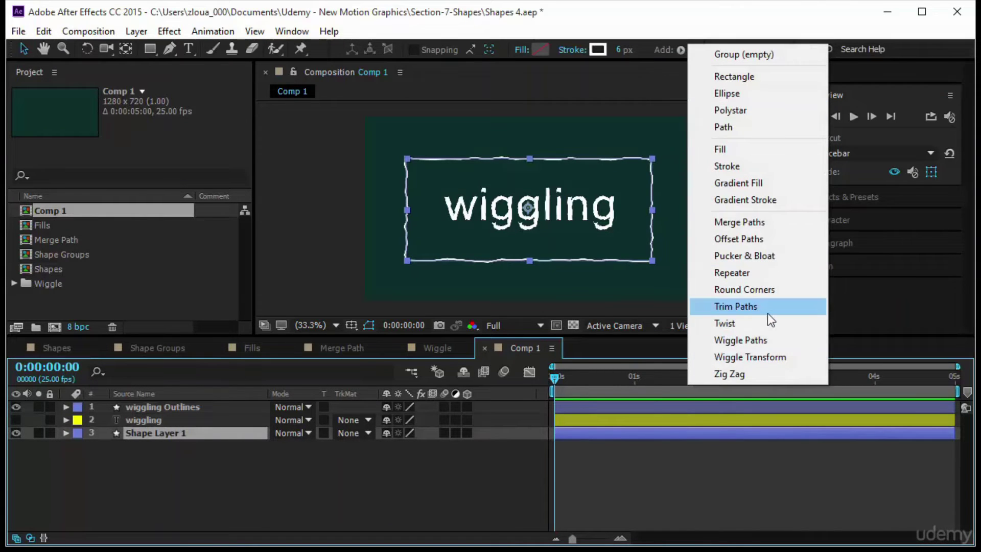
click(768, 312)
scroll(195, 456, down, 1)
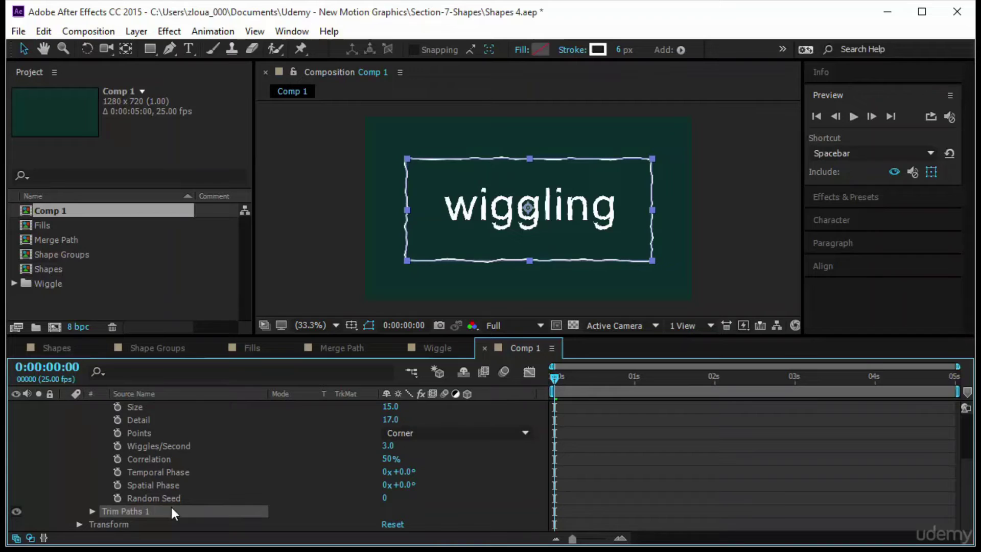
click(93, 511)
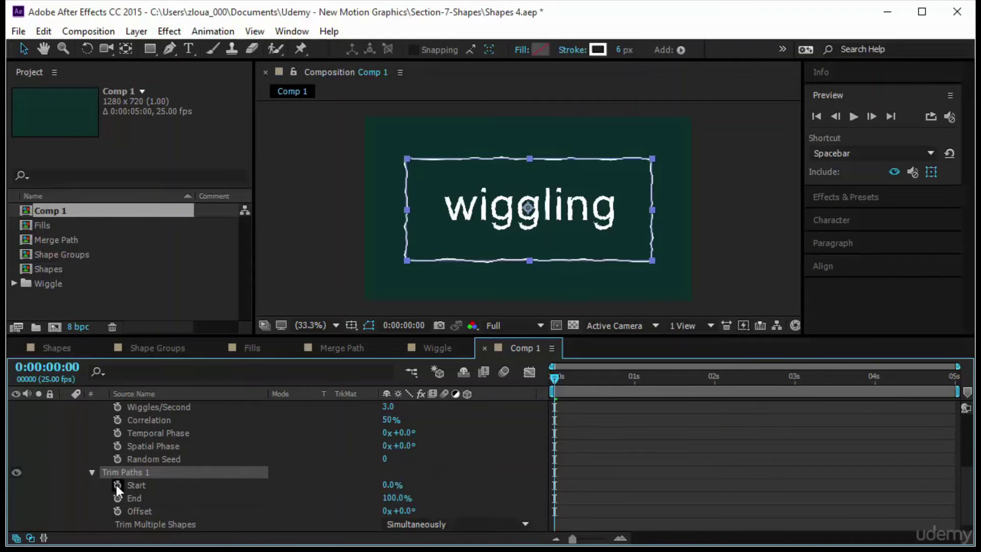
Keyframe the Trim Paths Start at 100% at 0 s and 0% at 1 s.
click(117, 485)
drag(387, 490, 599, 491)
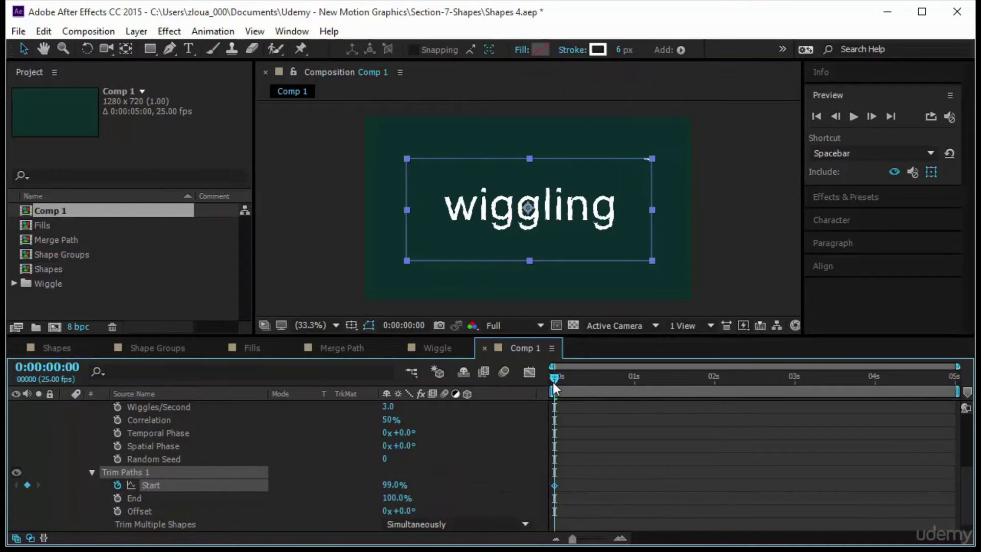
drag(621, 376, 635, 384)
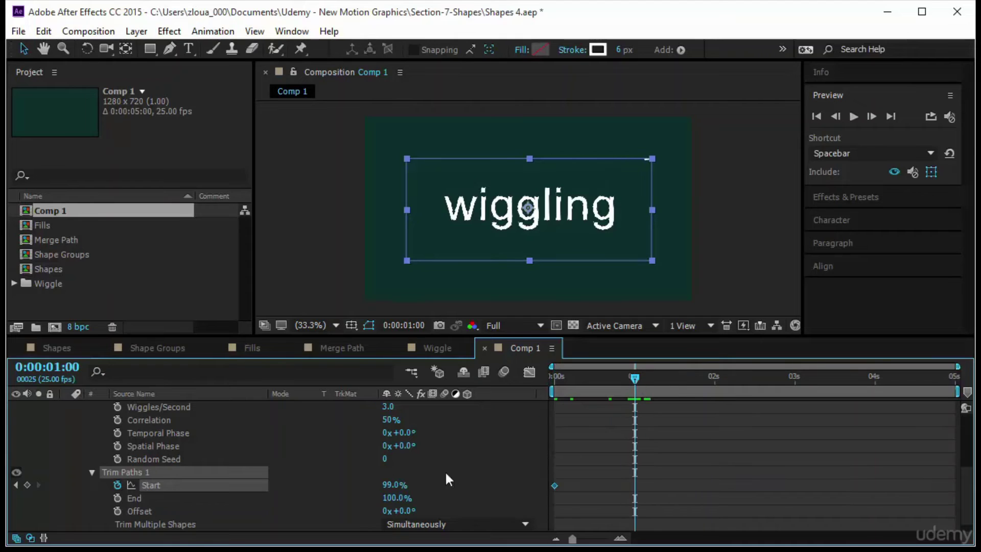
drag(392, 491, 317, 491)
drag(637, 379, 513, 398)
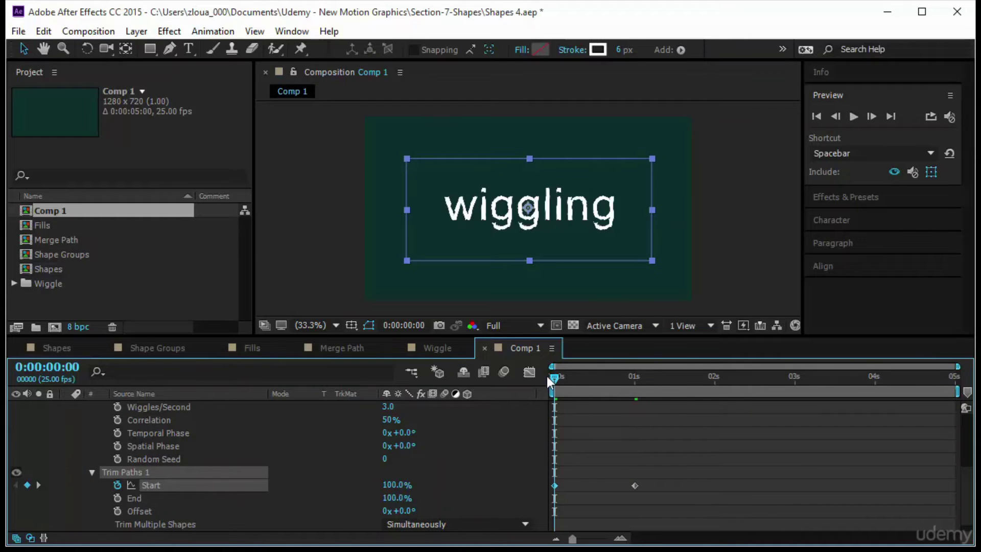
click(806, 450)
Preview the border draw-on and move the 0% Start keyframe earlier, to about 0.4 s.
click(854, 116)
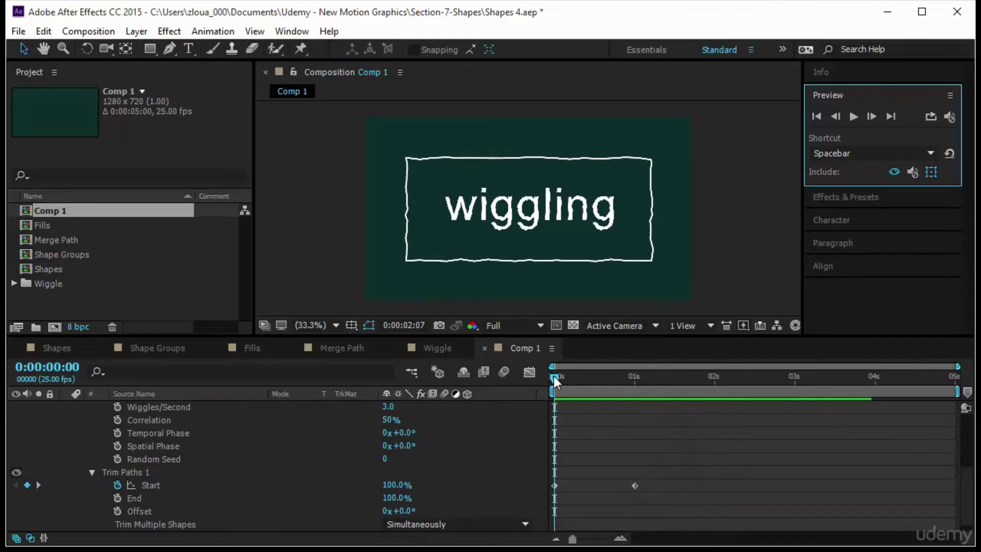
mouse_move(554, 376)
mouse_down()
mouse_move(658, 385)
mouse_move(542, 396)
mouse_up()
key(space)
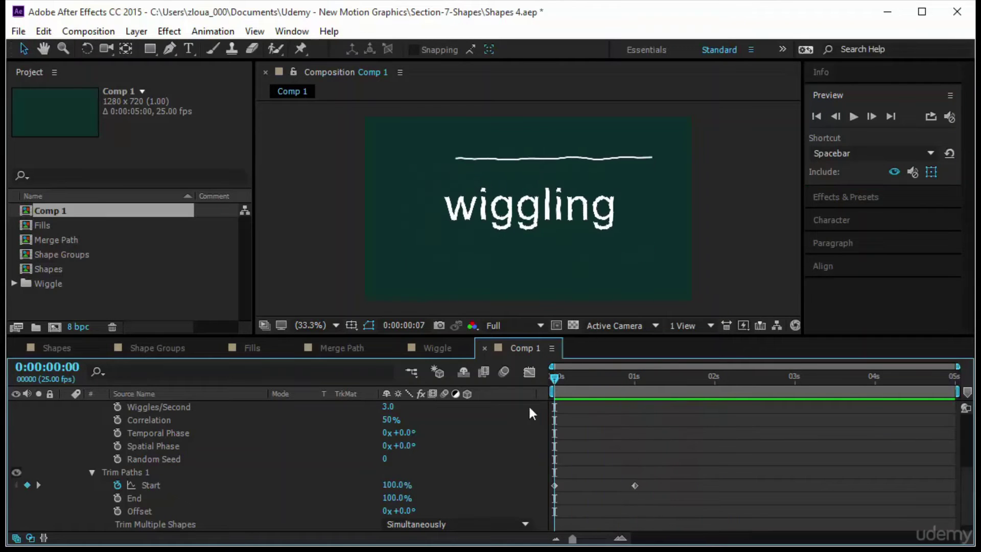
key(space)
scroll(655, 502, down, 1)
click(636, 472)
drag(636, 472, 586, 473)
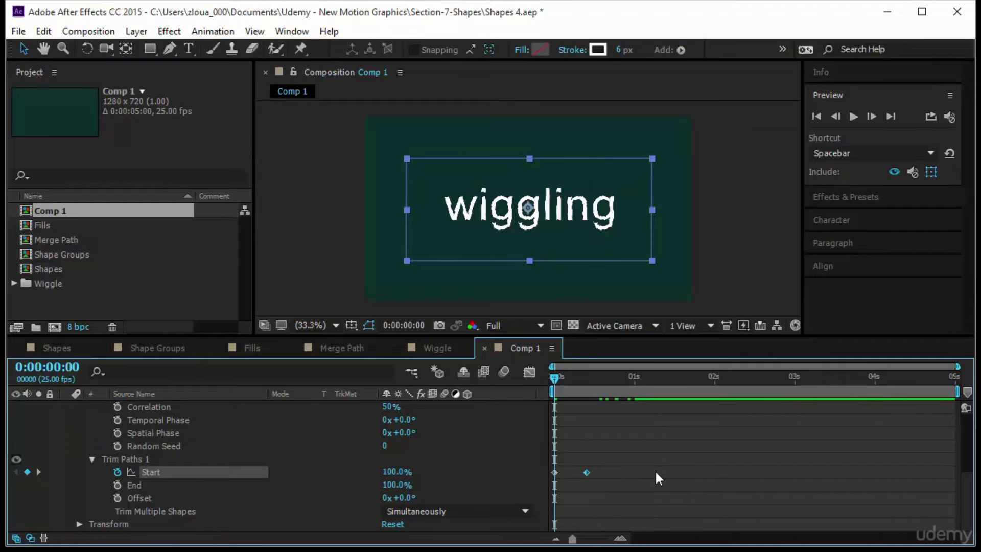
scroll(658, 478, up, 5)
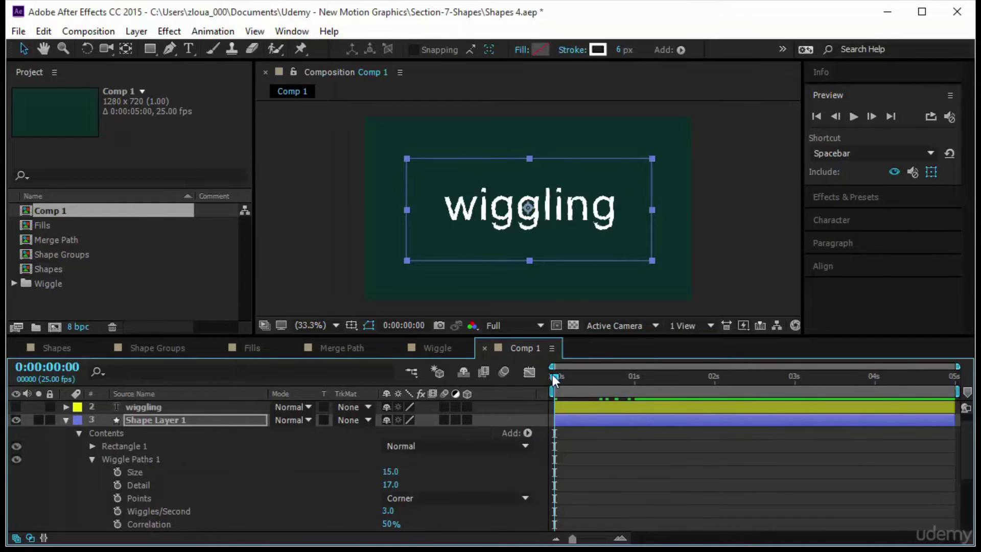
Keyframe the box's Wiggles/Second at 3 on frame 10.
drag(553, 380, 603, 391)
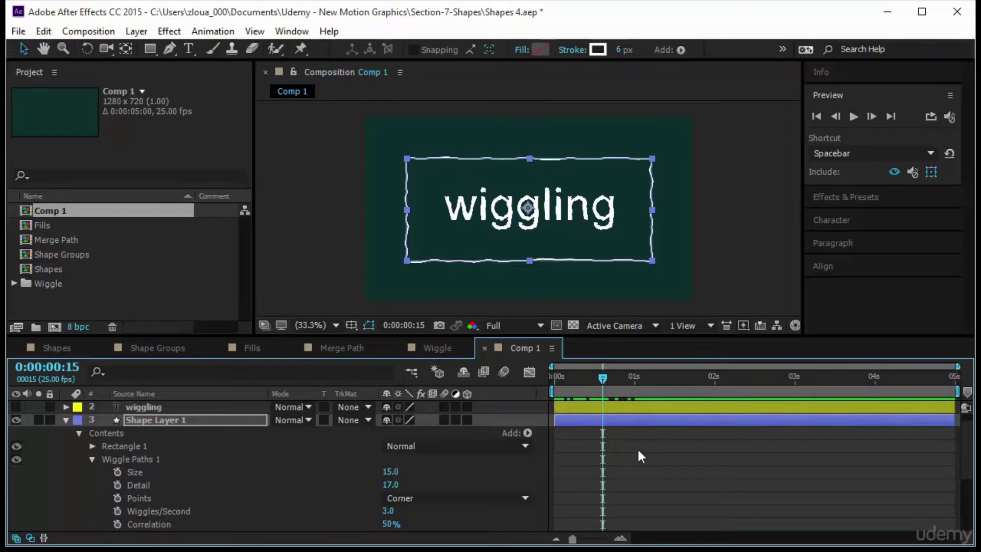
scroll(649, 465, down, 3)
click(586, 383)
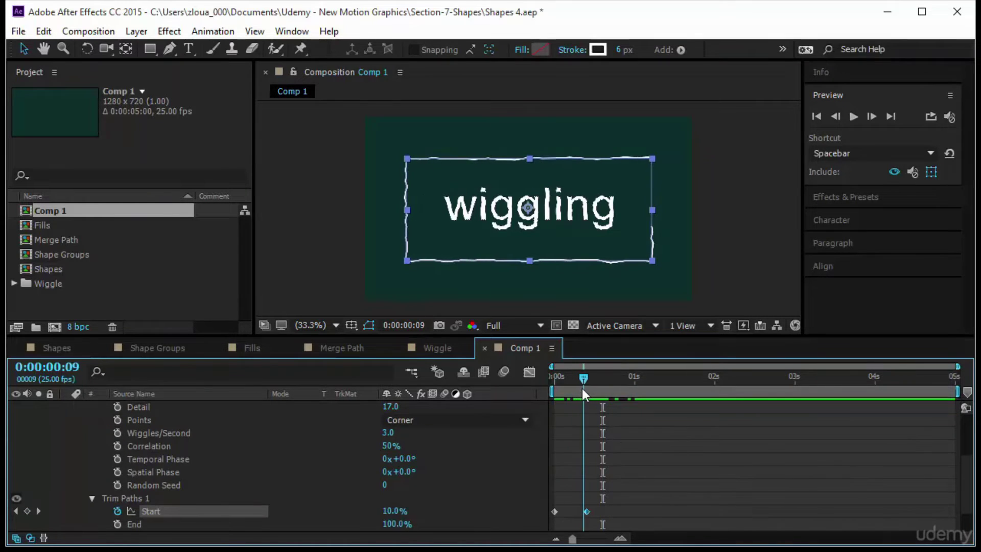
scroll(654, 441, up, 3)
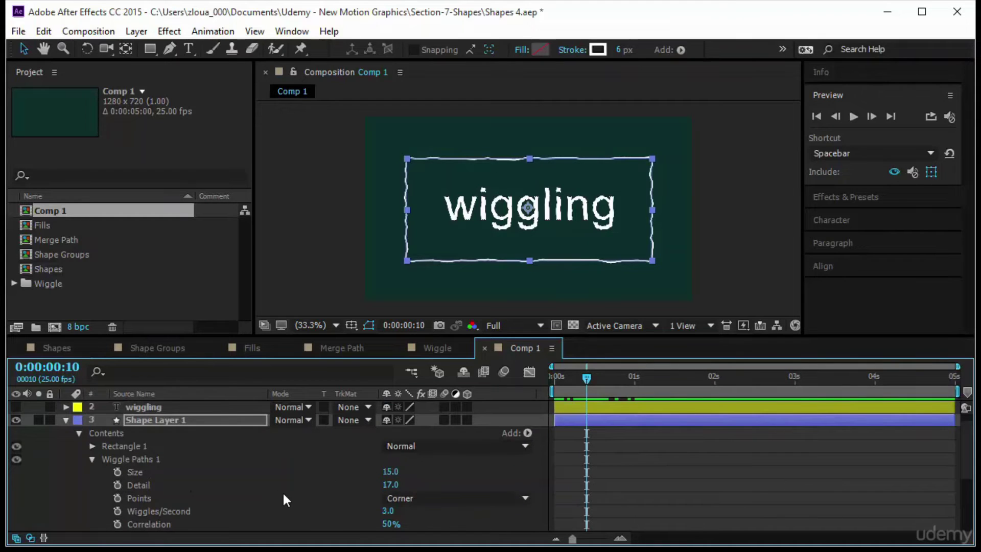
click(117, 511)
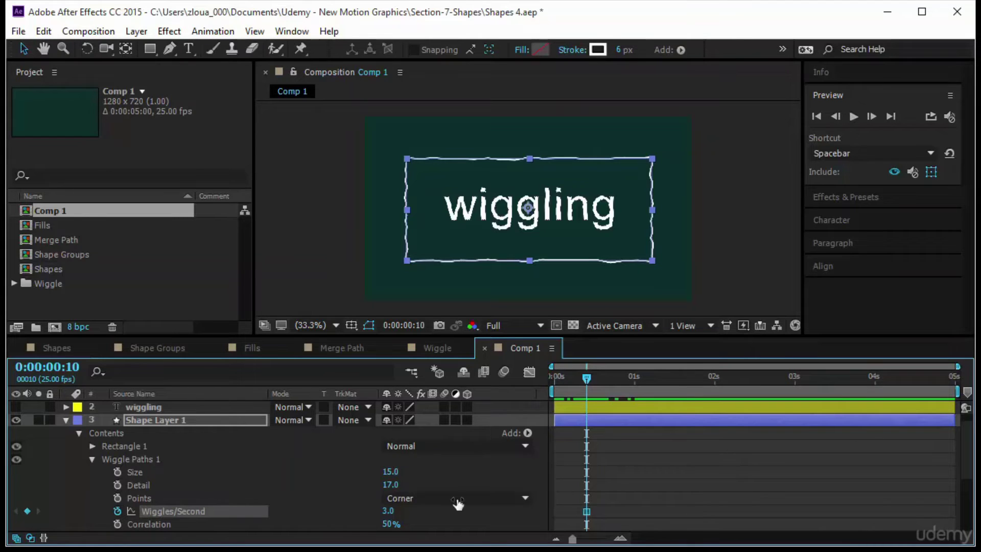
Add a Wiggles/Second keyframe of 0 at the start of the timeline.
click(566, 521)
drag(586, 378, 634, 388)
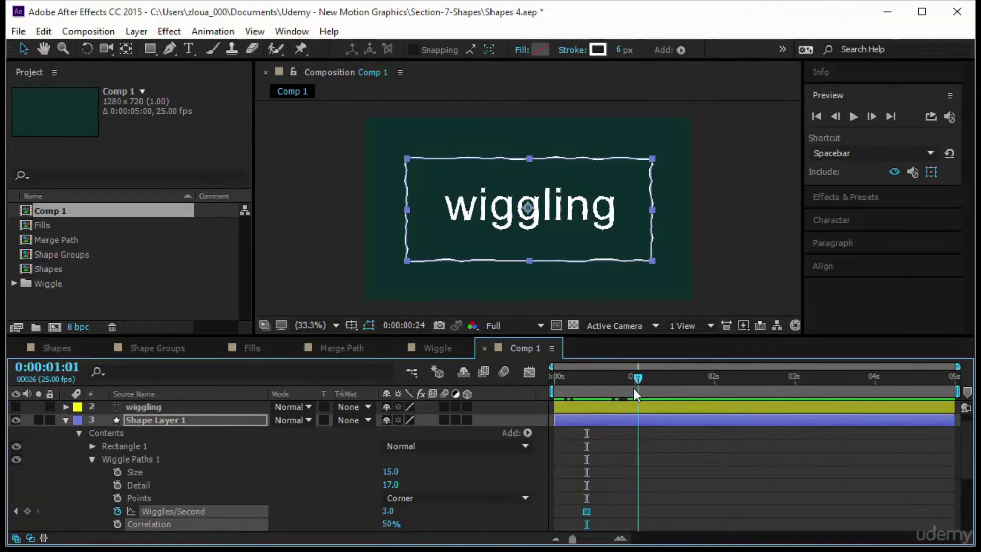
click(673, 476)
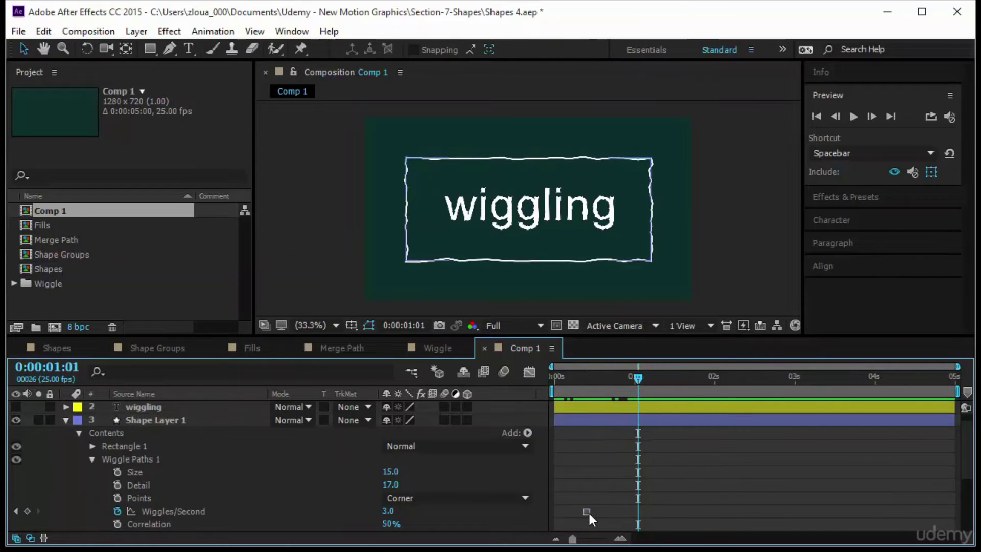
mouse_move(590, 515)
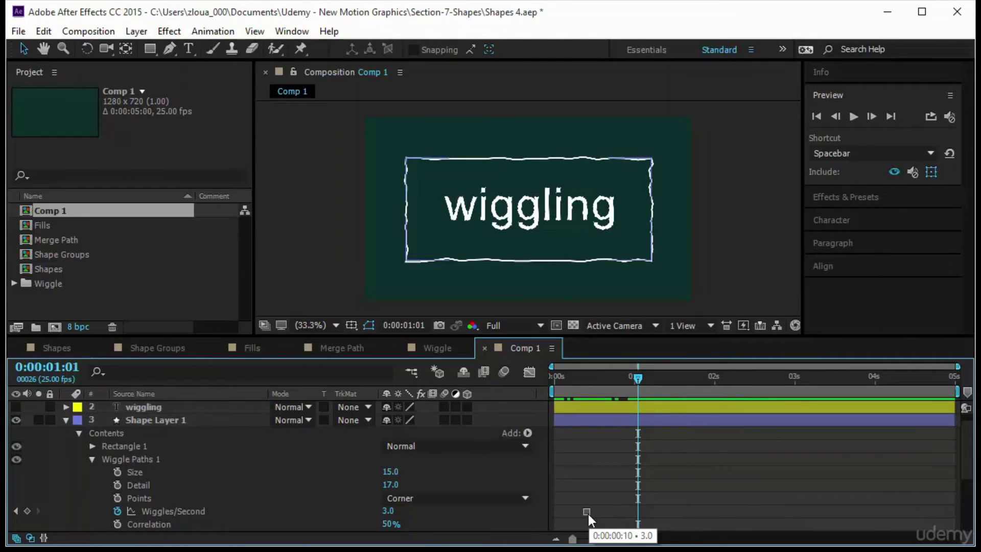
drag(614, 386, 489, 416)
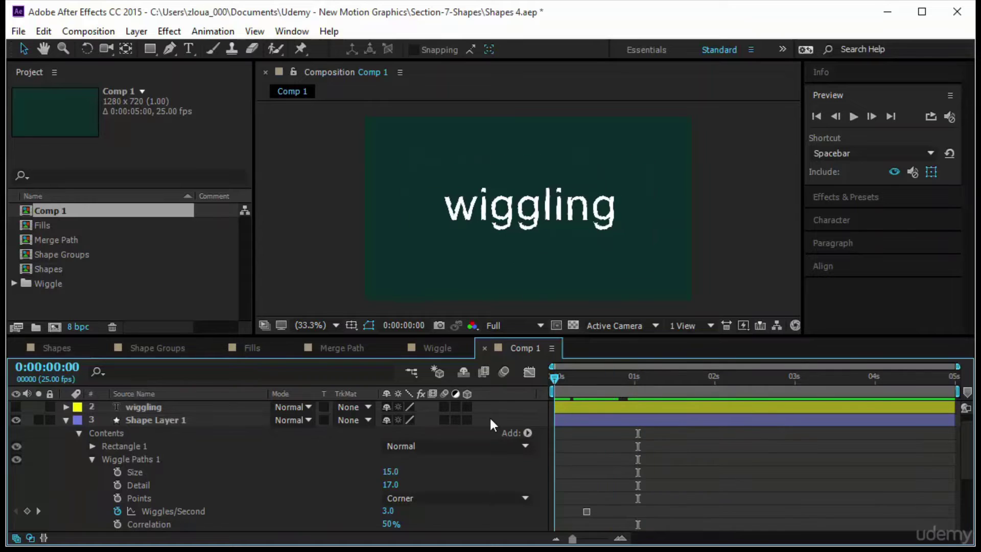
drag(384, 511, 621, 479)
text(0)
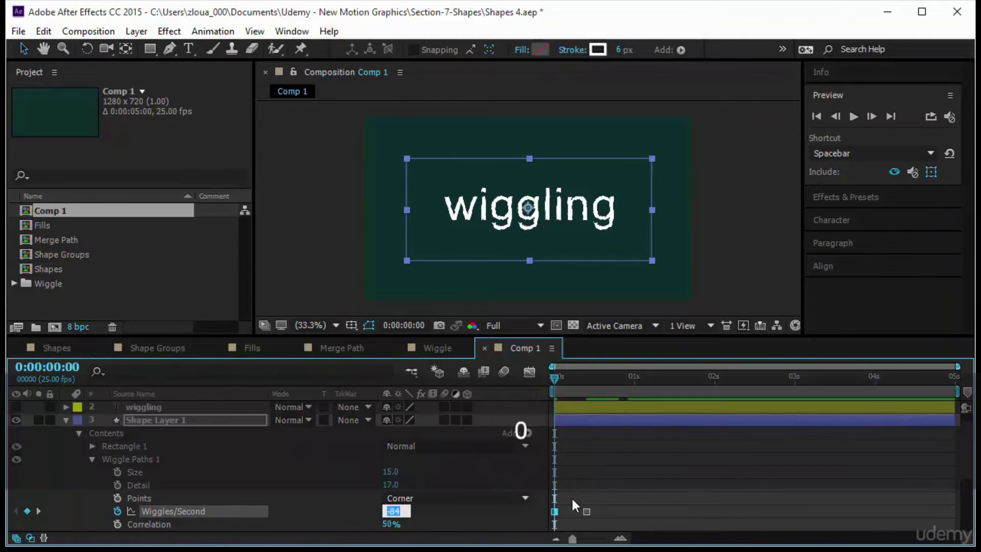
key(Return)
click(621, 508)
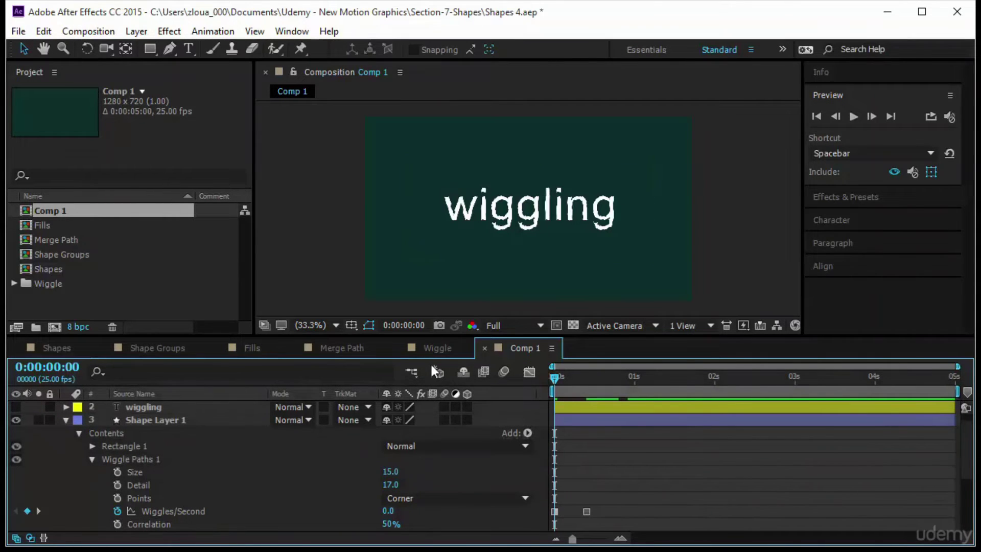
Shift both Wiggles/Second keyframes to about 0.7 s and 1.1 s, and preview the delayed wiggle.
drag(426, 335, 427, 311)
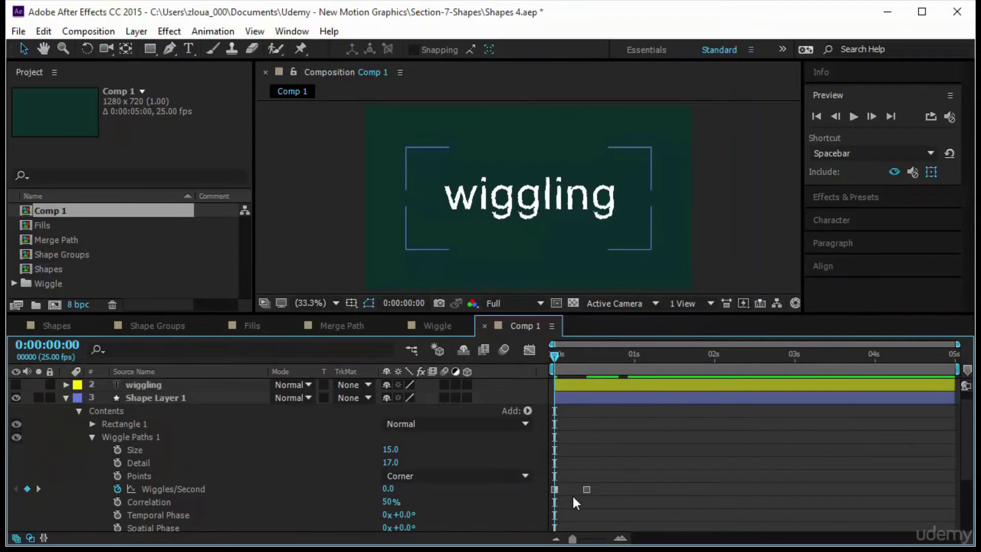
click(689, 434)
click(851, 117)
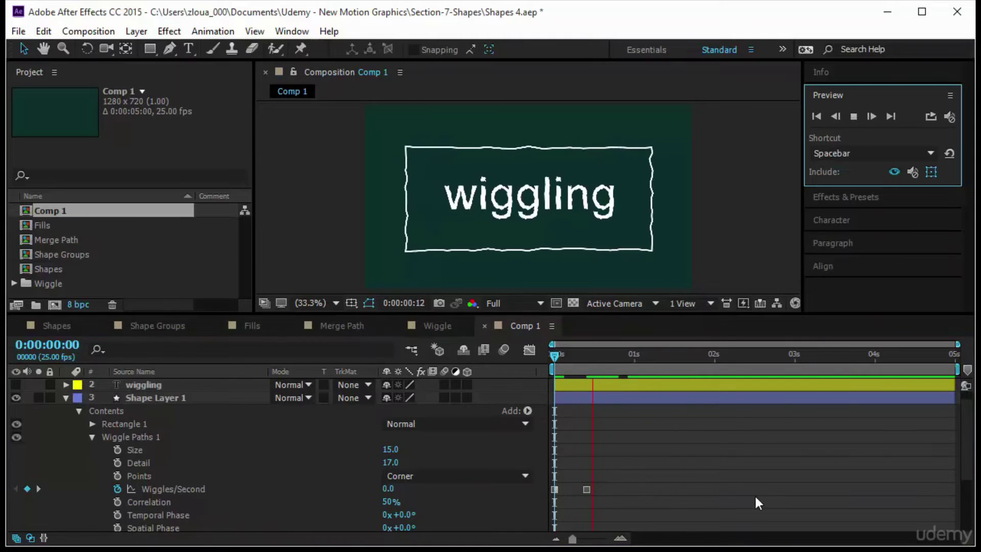
drag(642, 469, 534, 503)
drag(590, 490, 666, 489)
key(space)
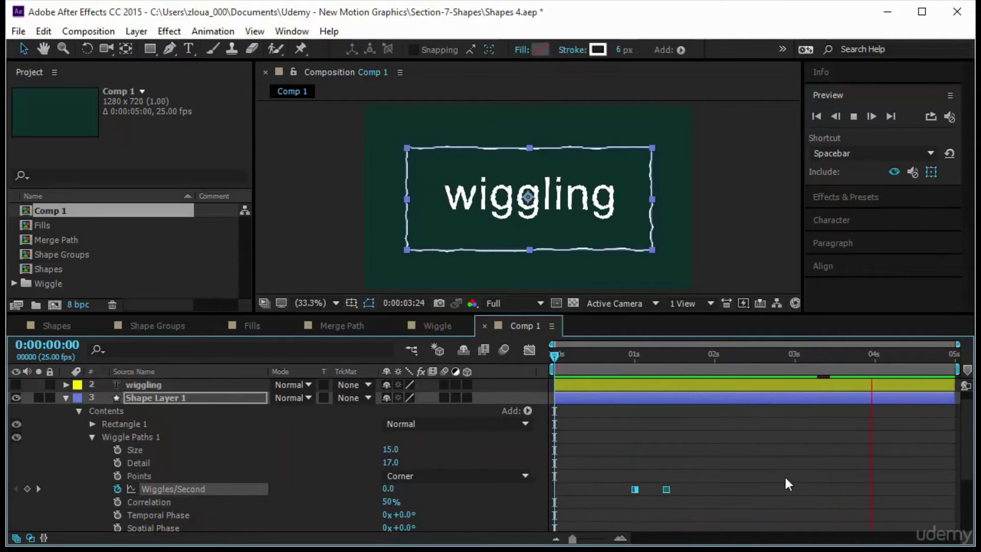
click(803, 468)
drag(714, 469, 611, 490)
click(733, 483)
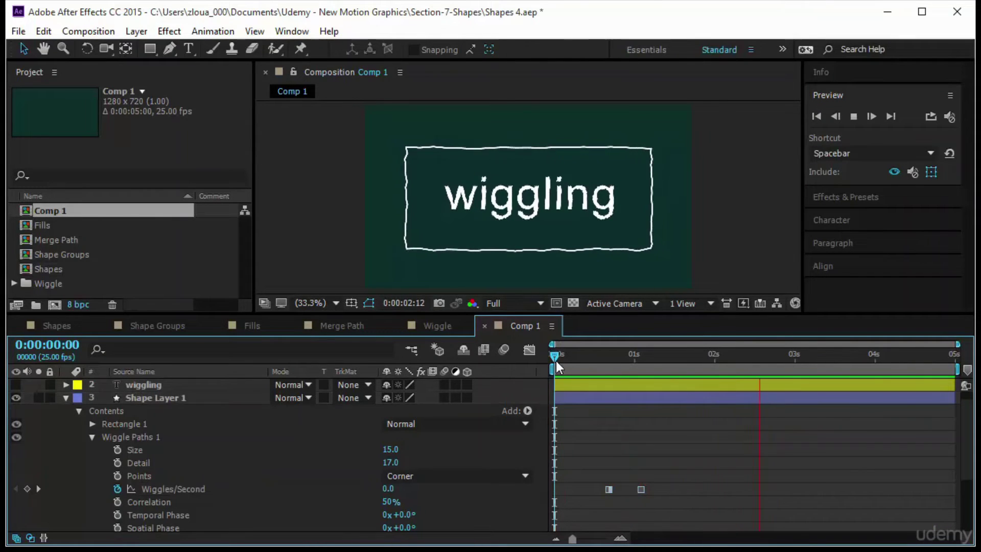
click(852, 117)
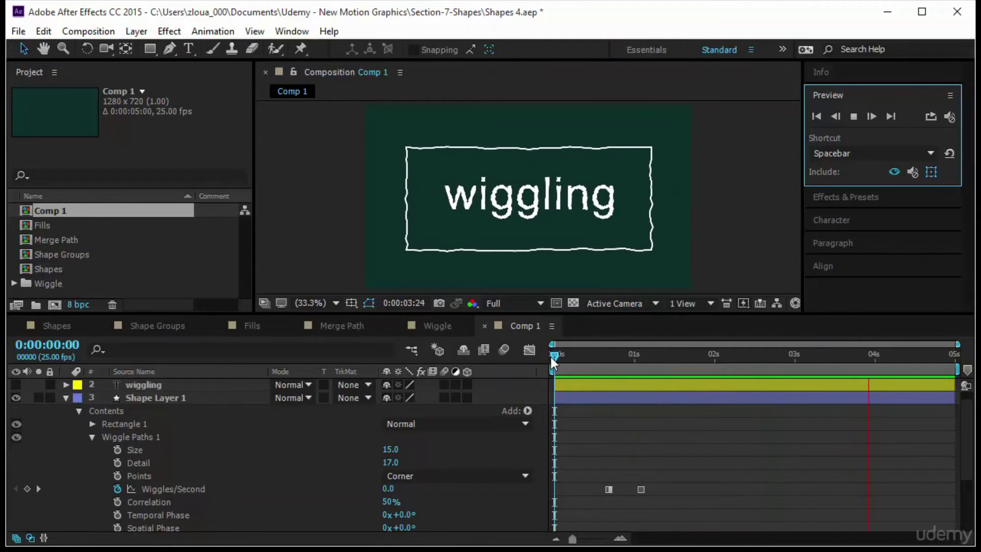
Keyframe the rectangle's wiggle Size from 0 to 15 at 0:00:01:02, deleting the first Size key.
mouse_move(551, 357)
mouse_down()
mouse_move(560, 358)
mouse_move(535, 366)
mouse_up()
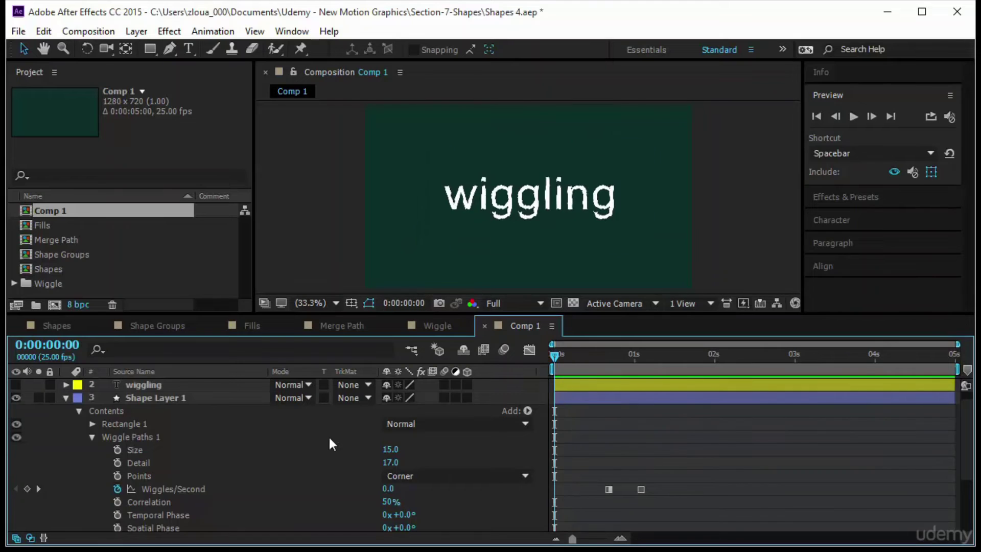
click(117, 450)
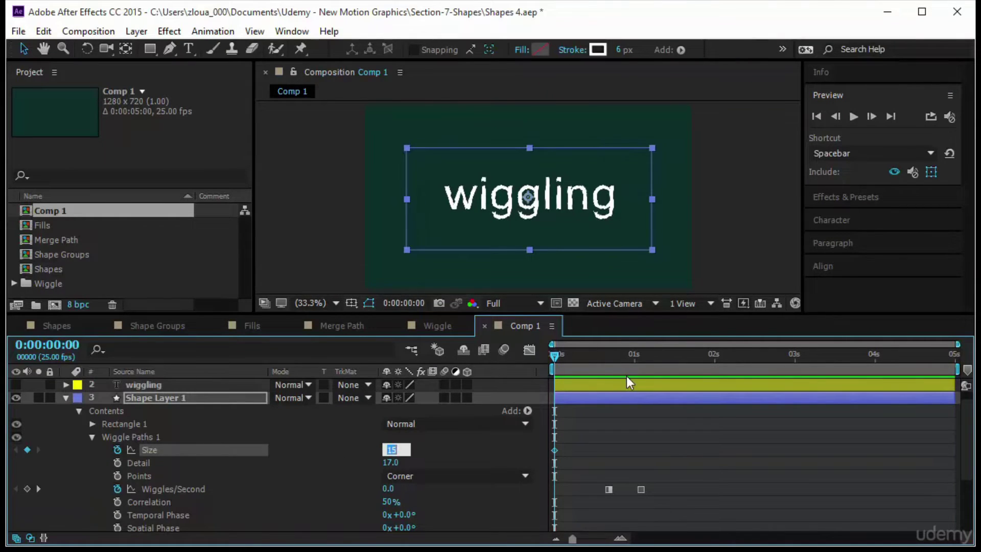
text(0)
key(Return)
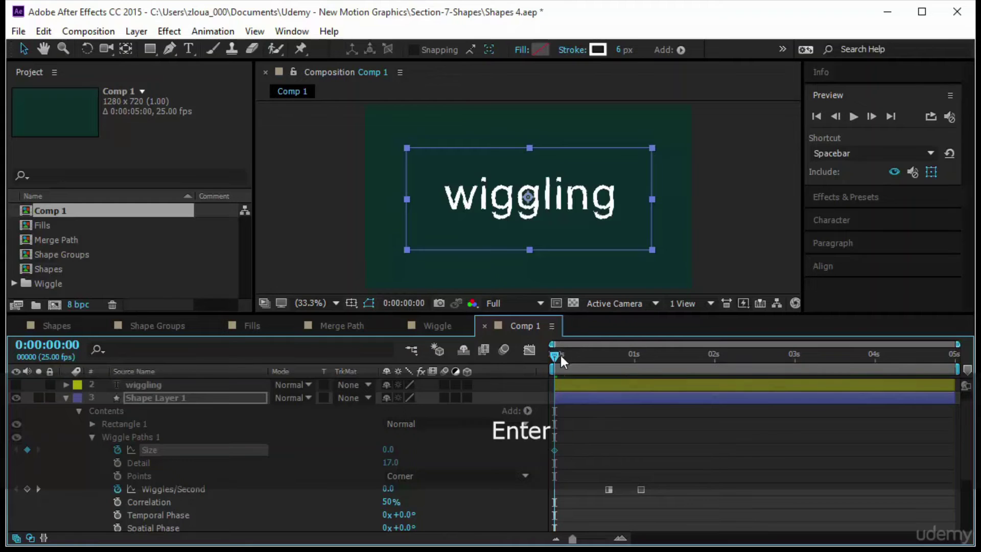
drag(560, 355, 609, 366)
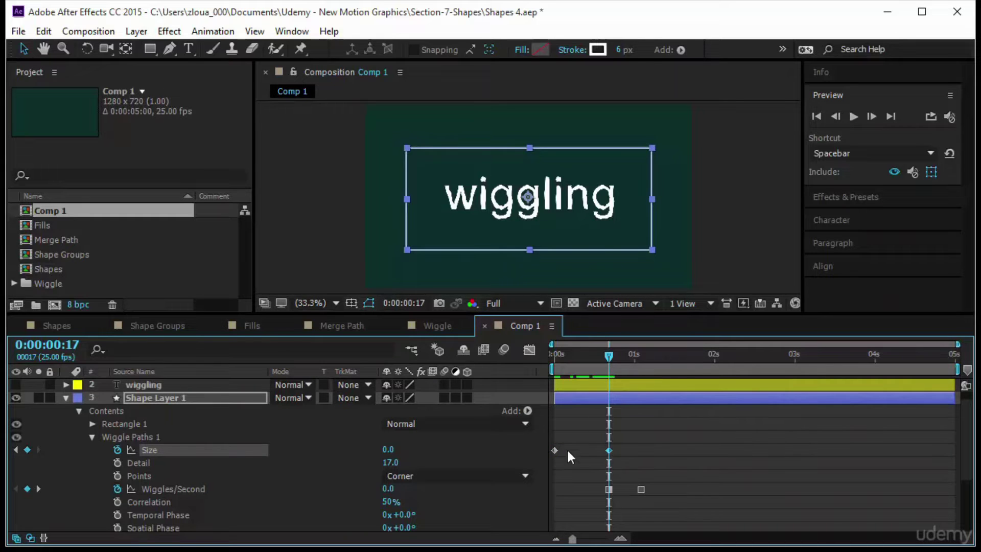
drag(568, 451, 542, 458)
key(Delete)
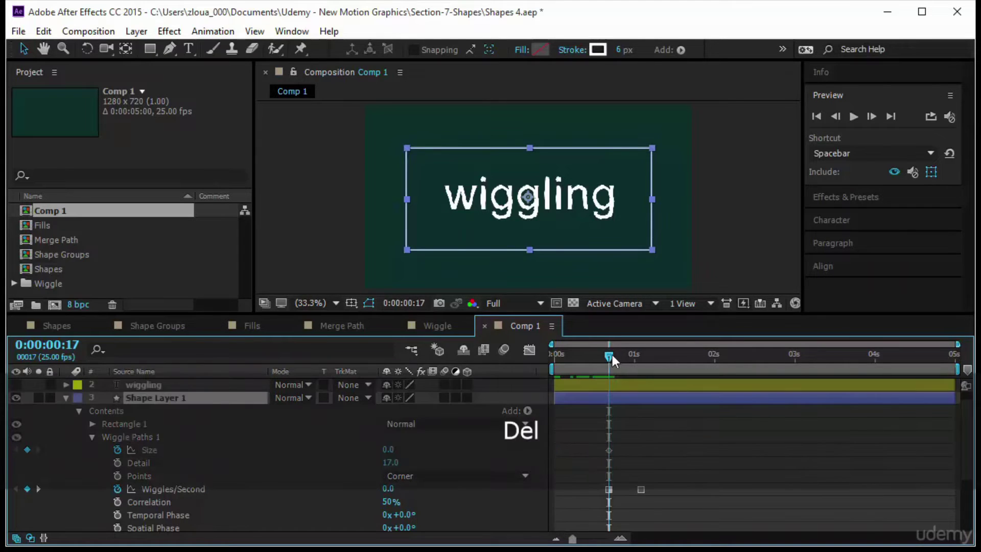
drag(612, 354, 643, 364)
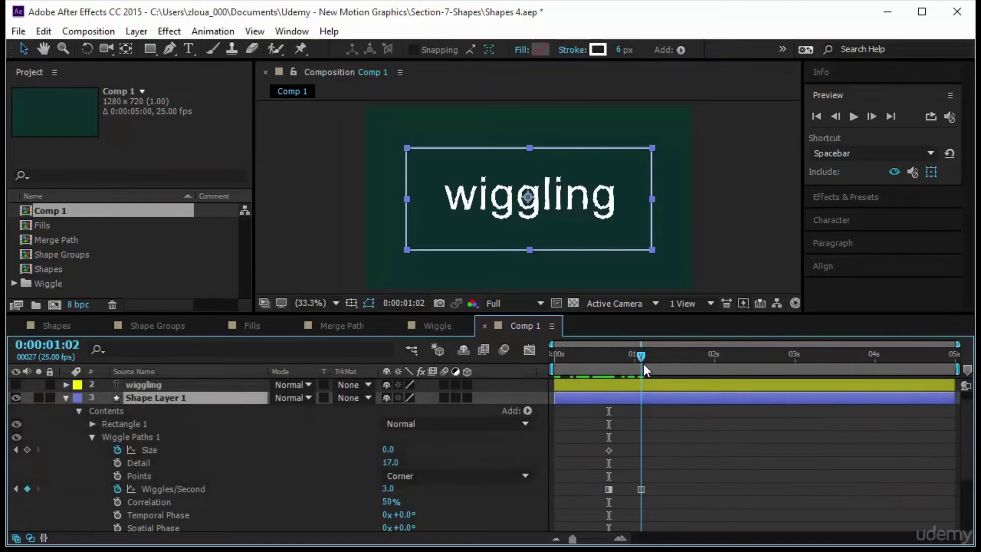
text(15)
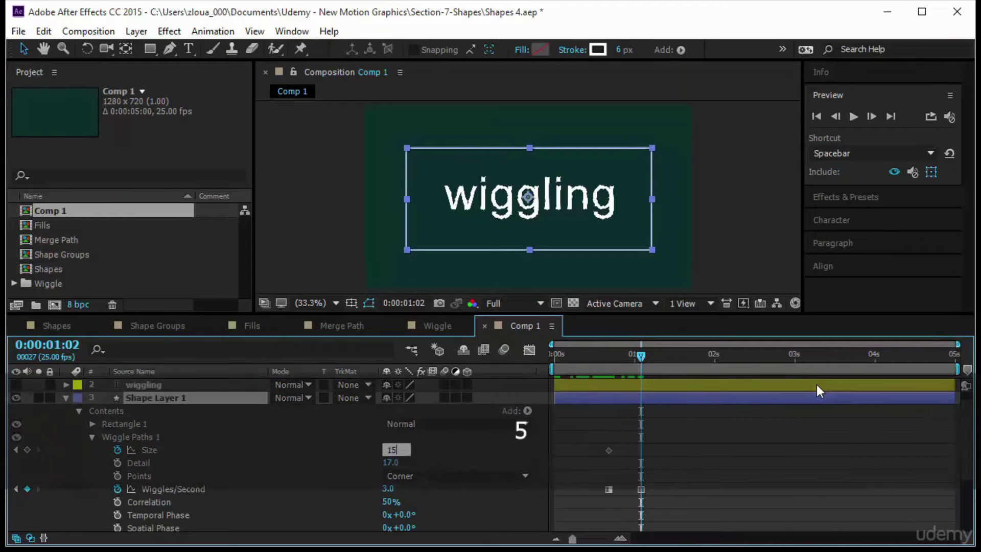
key(Return)
Preview the wiggling rectangle, then create an Outlines shape layer from the wiggling text.
click(765, 436)
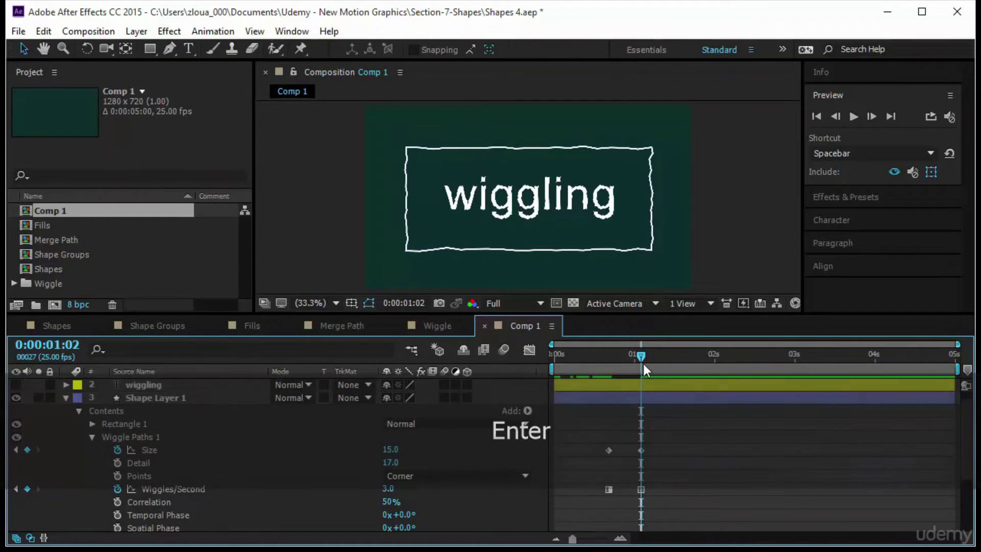
drag(643, 364, 474, 386)
click(854, 117)
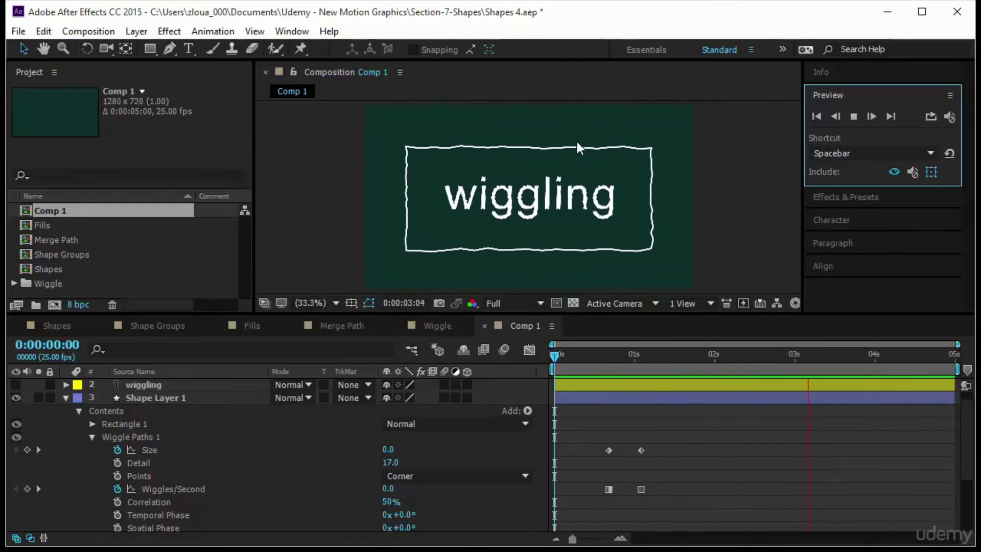
click(556, 248)
click(558, 249)
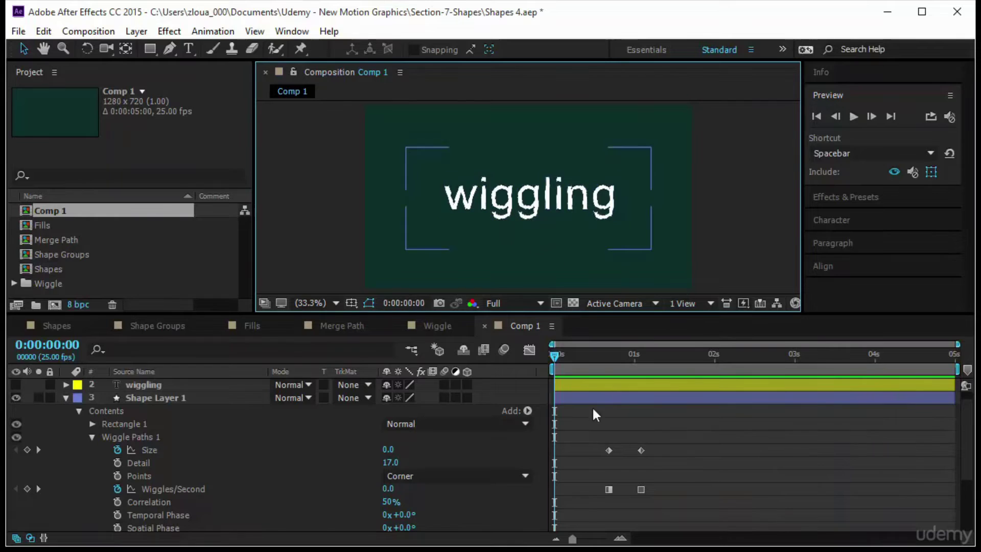
click(195, 383)
click(182, 386)
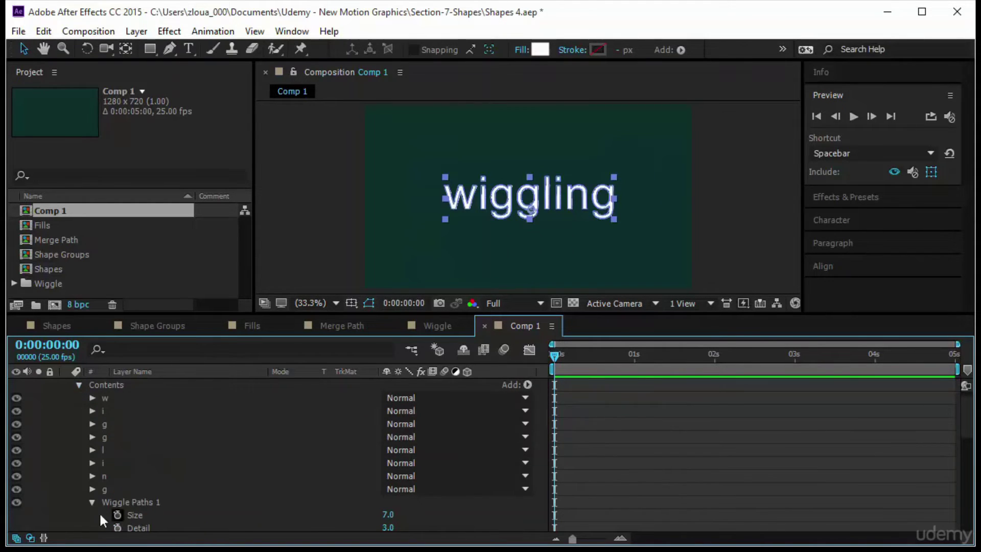
Add a Trim Paths operator to the Outlines layer's Contents.
scroll(201, 492, down, 5)
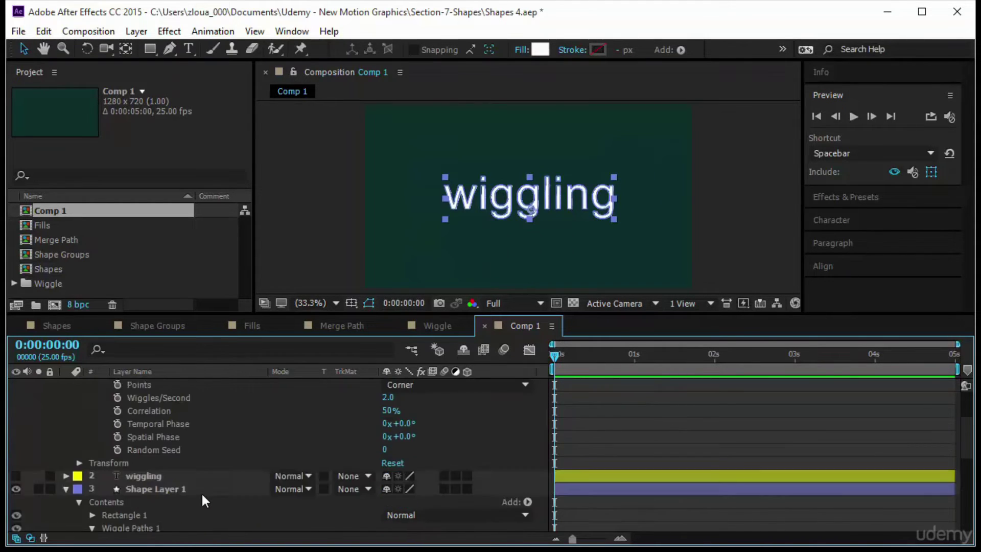
scroll(506, 440, up, 2)
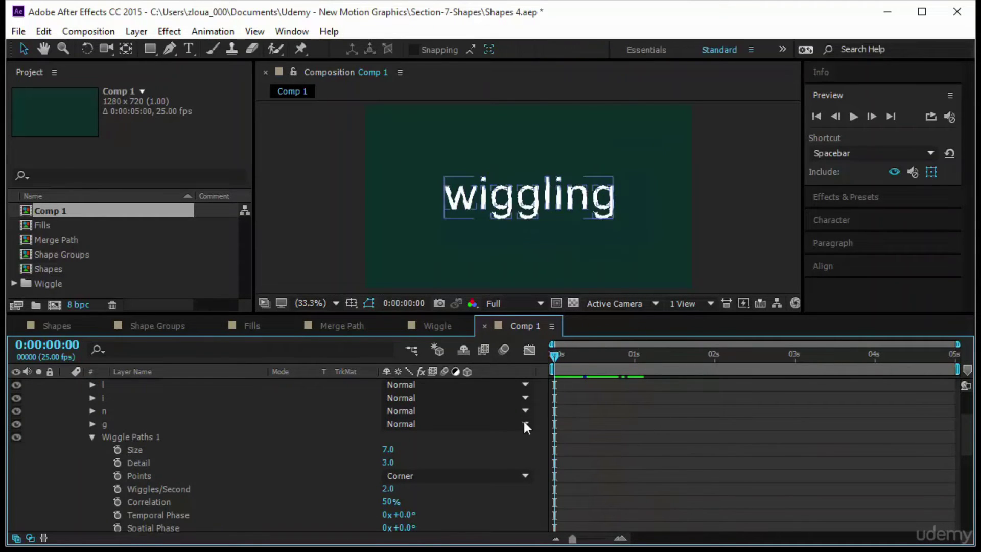
scroll(318, 464, up, 3)
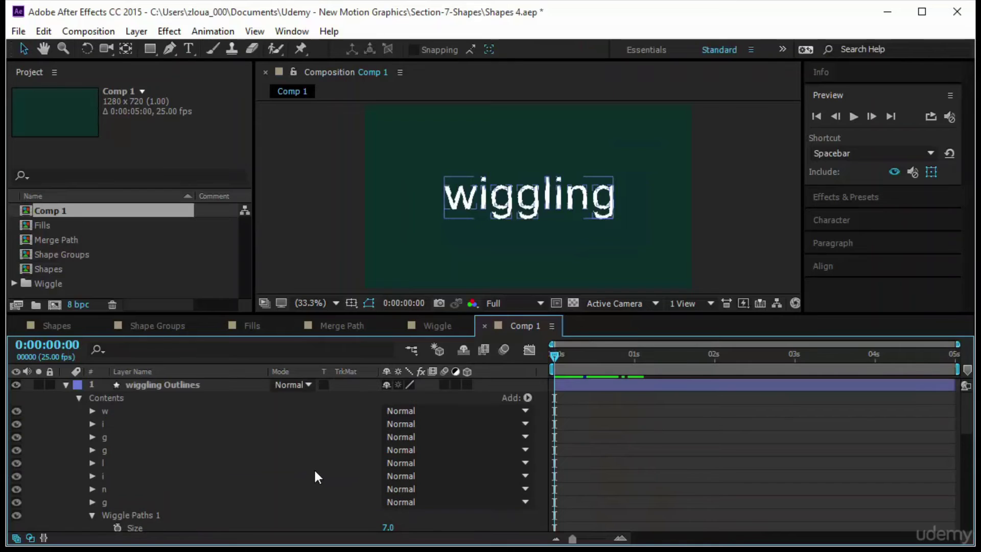
click(122, 397)
click(527, 398)
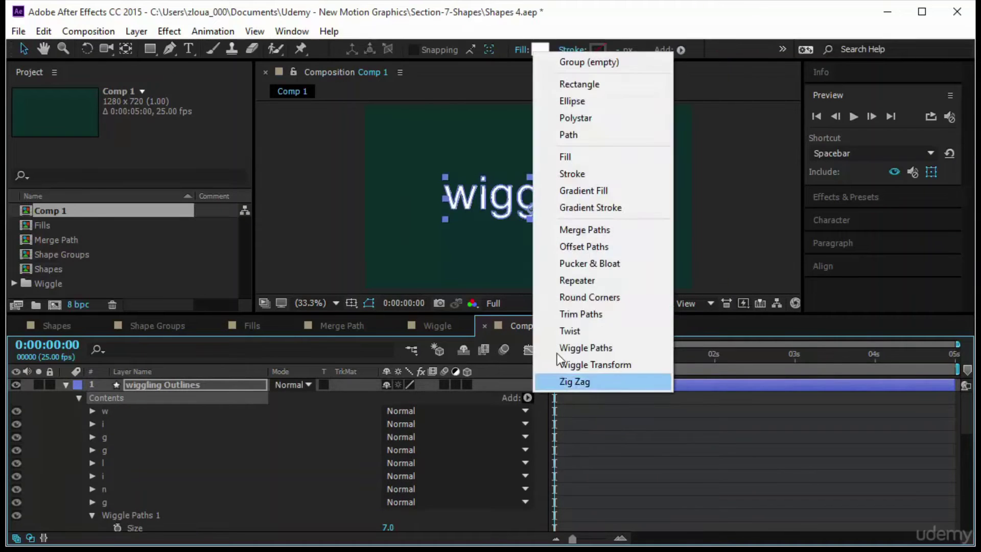
click(630, 313)
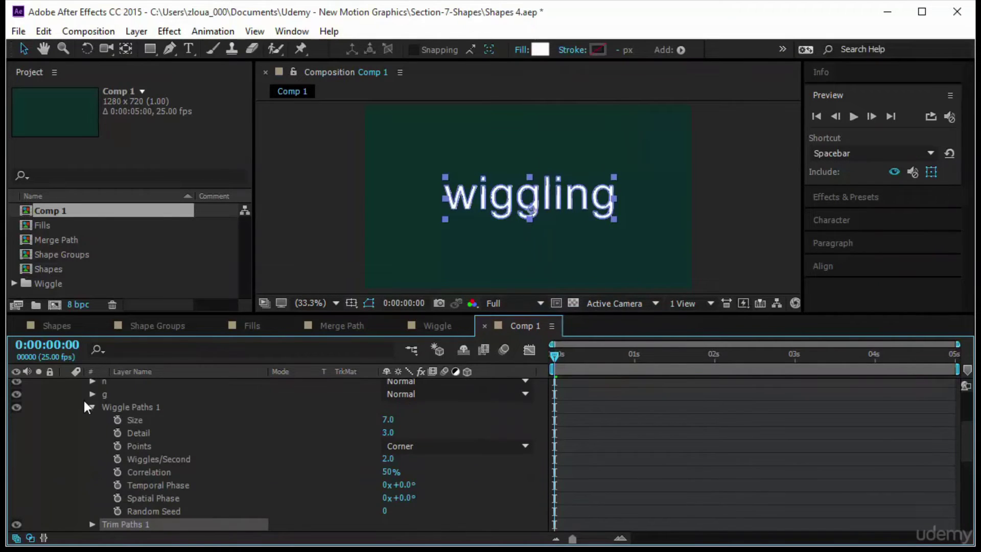
Keyframe the Trim Paths End from 0% up to 100% so the letters draw on.
click(92, 408)
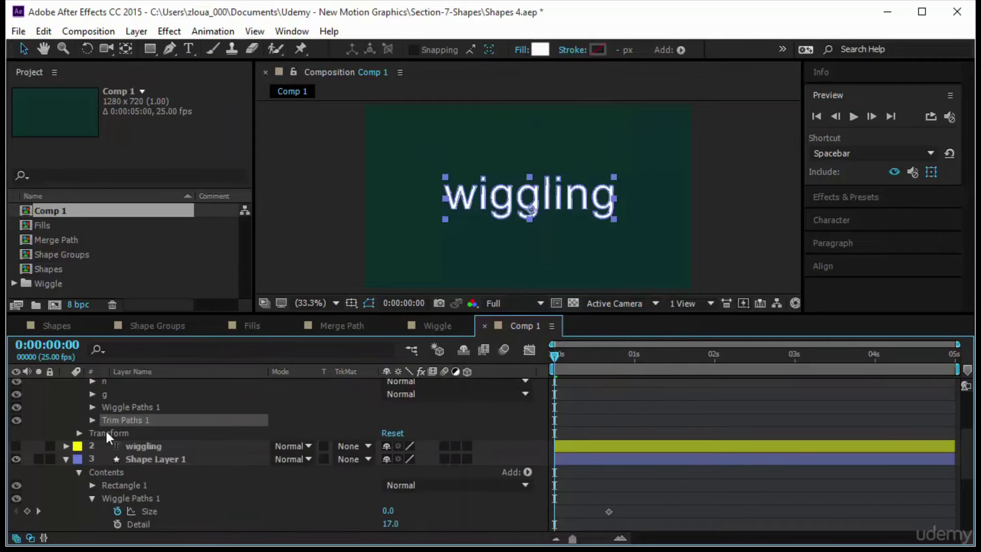
click(93, 420)
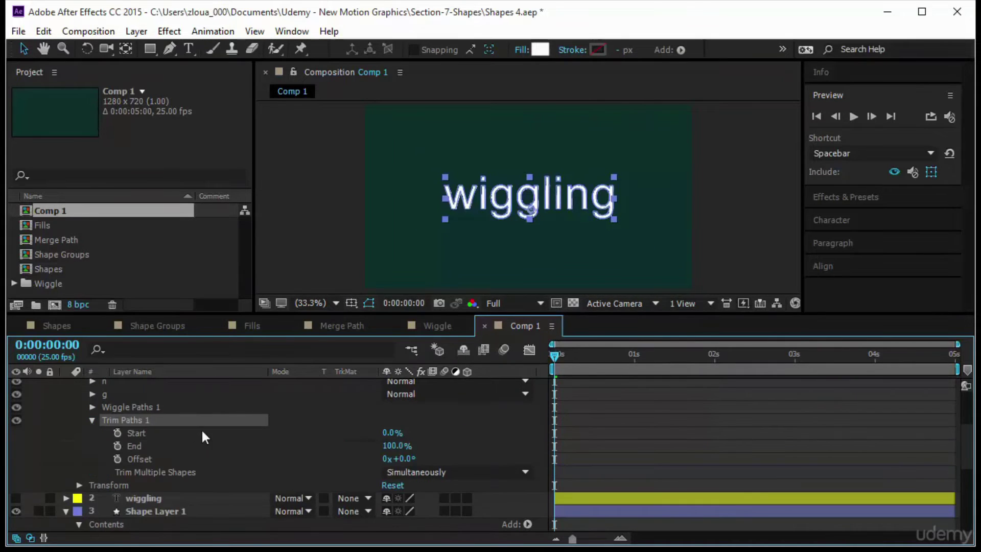
click(117, 446)
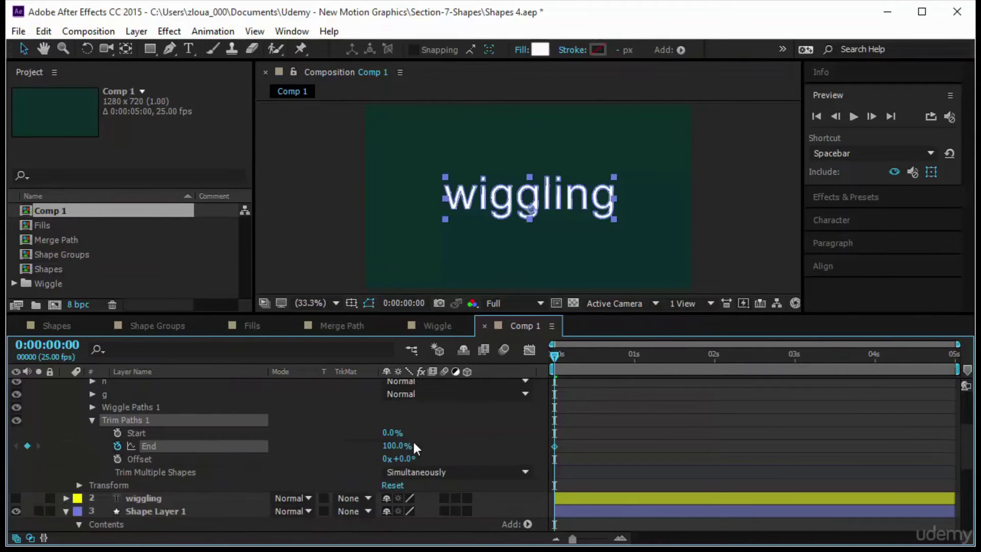
drag(403, 452, 316, 447)
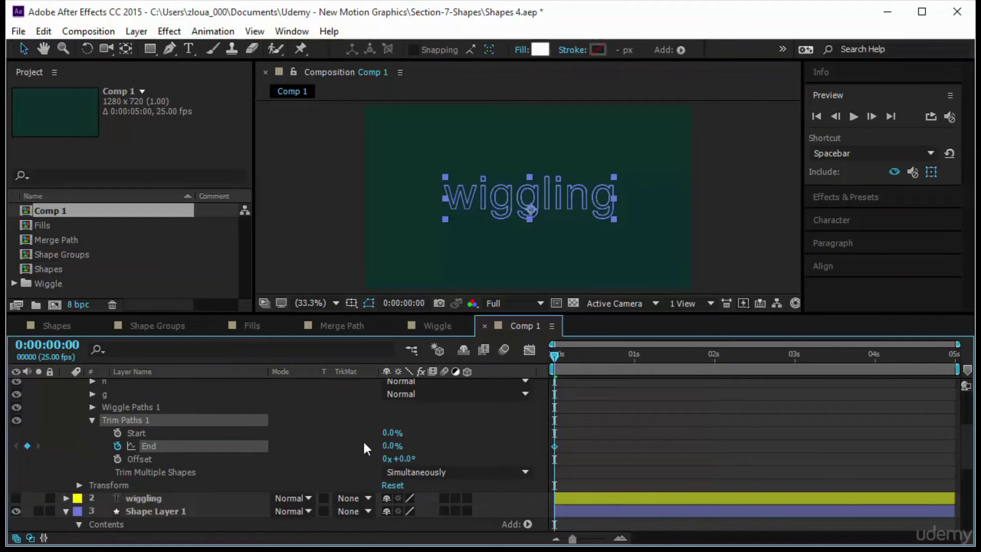
drag(553, 358, 584, 366)
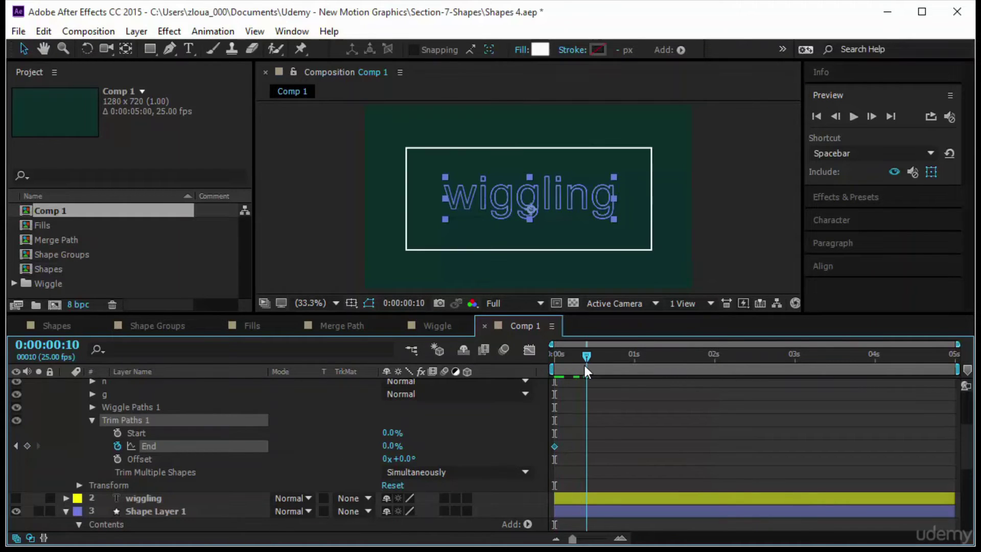
mouse_move(392, 449)
mouse_down()
mouse_move(517, 447)
mouse_move(606, 459)
mouse_move(620, 447)
mouse_up()
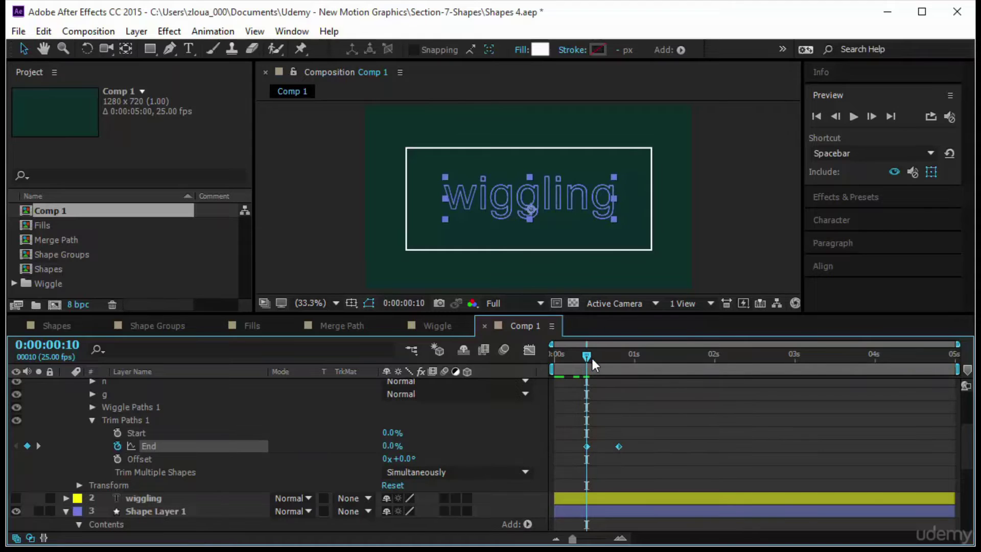
drag(591, 357, 653, 383)
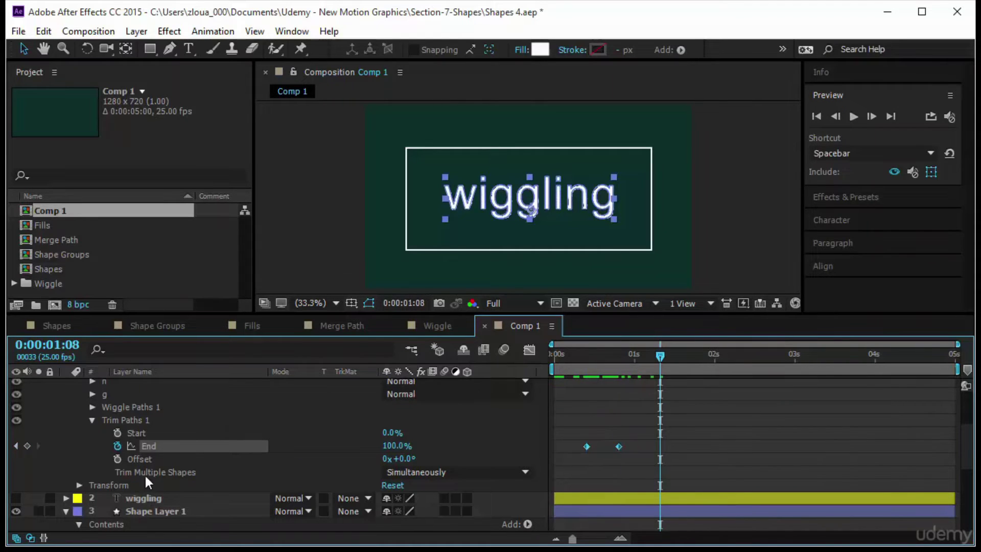
Set Trim Multiple Shapes to Individually and preview the draw-on from the start.
click(379, 472)
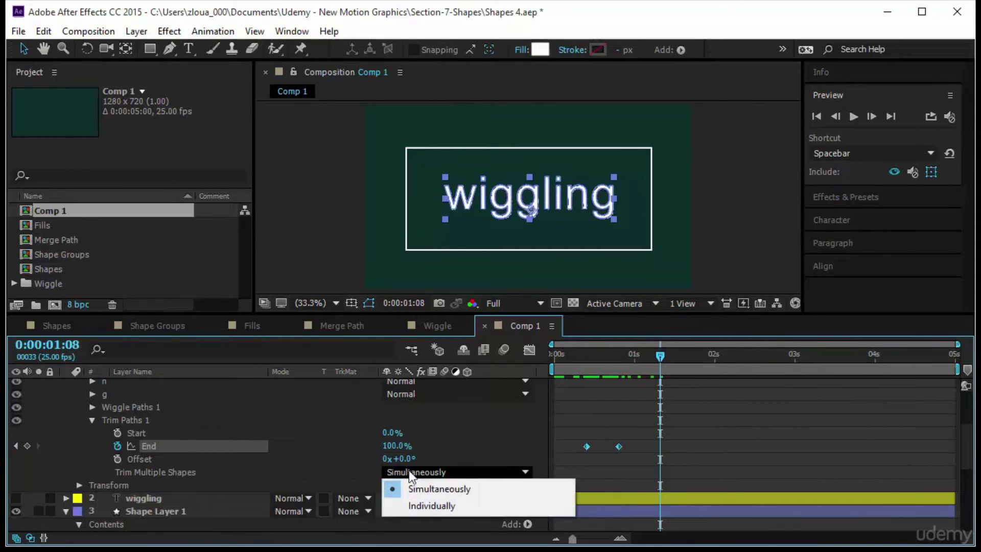
click(470, 501)
key(Home)
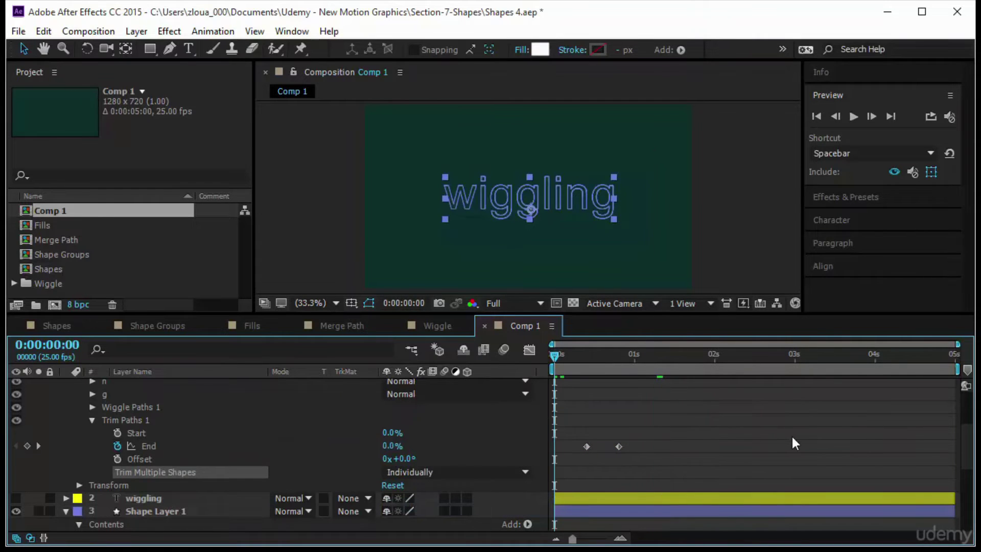
click(792, 434)
click(853, 116)
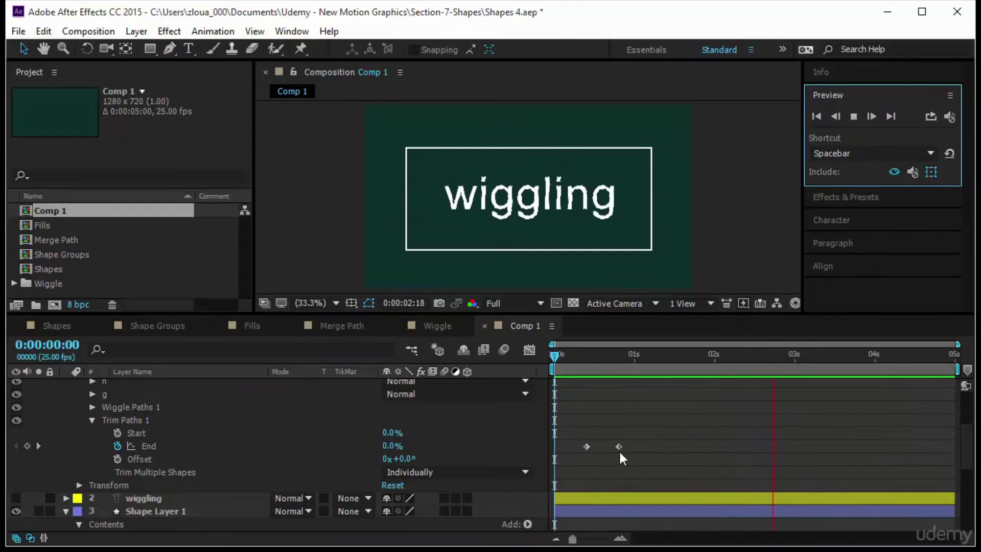
Spread the two End keyframes further apart and preview the slower write-on.
drag(618, 448, 673, 448)
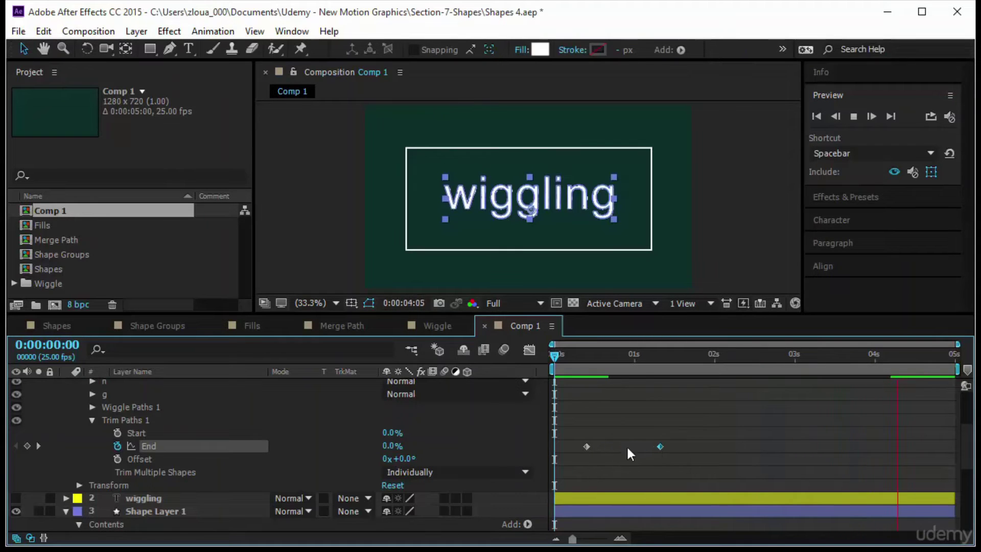
drag(587, 446, 597, 446)
click(608, 455)
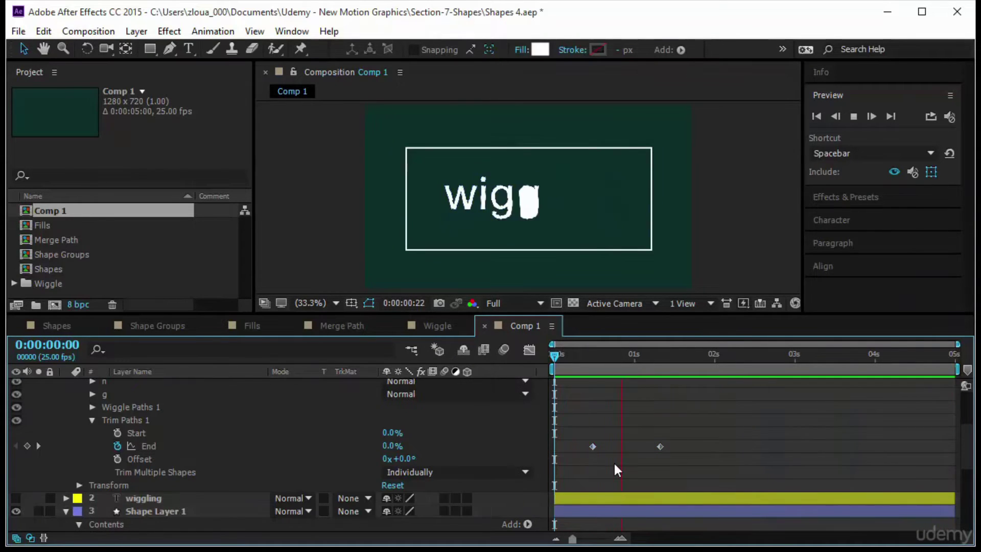
scroll(615, 461, up, 4)
click(853, 116)
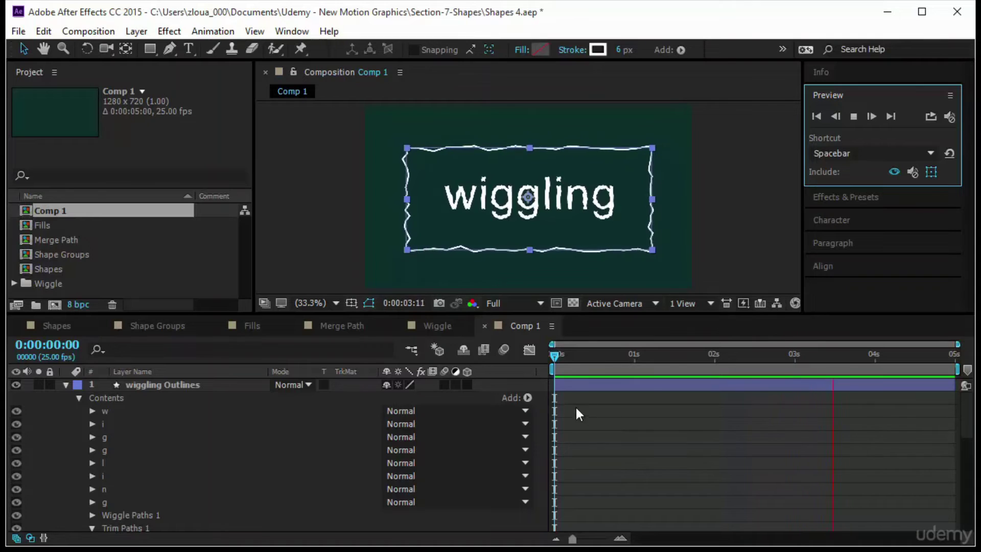
Stop the preview and create a new composition with the default settings.
click(484, 350)
key(space)
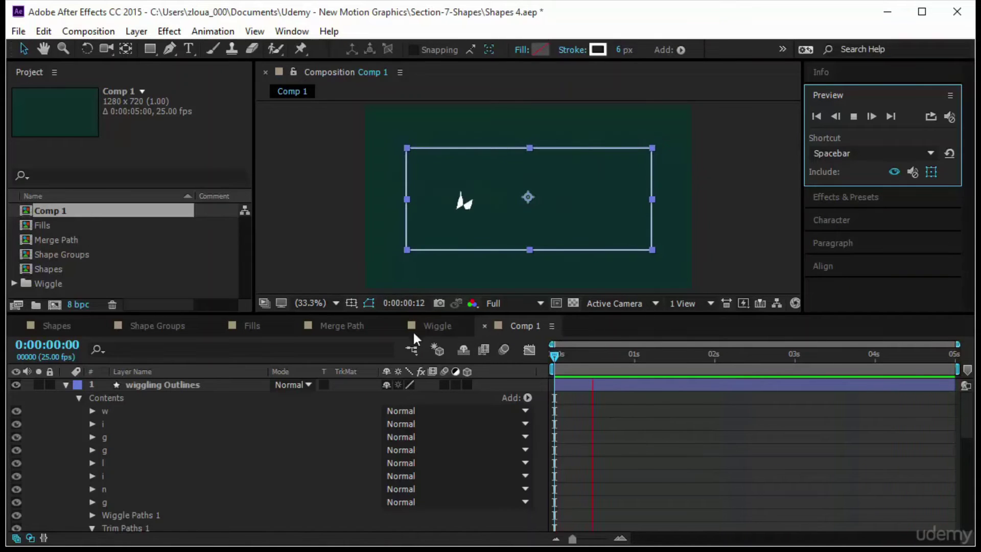
right_click(128, 295)
click(171, 307)
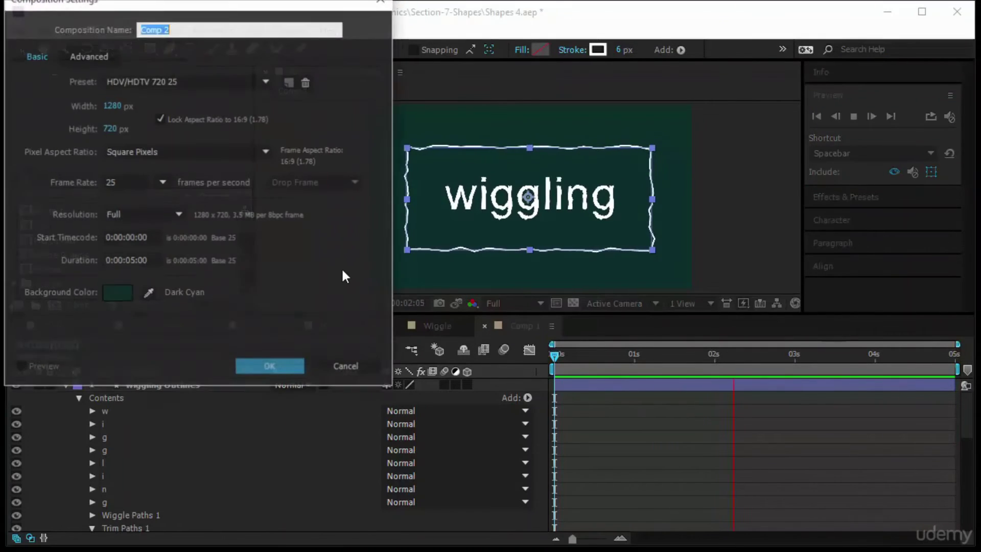
click(297, 365)
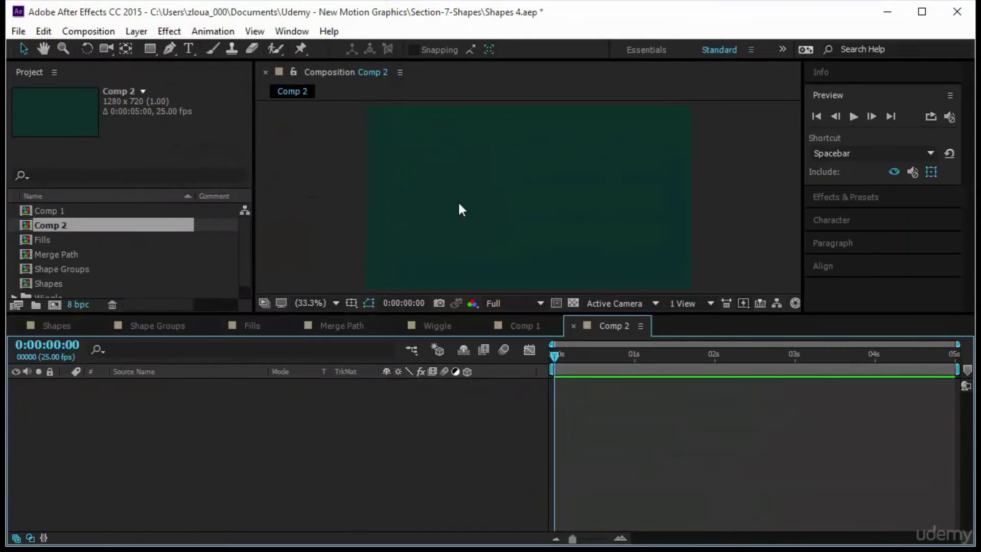
Draw a straight line with the Pen tool and give it a 3 px stroke.
click(177, 49)
click(364, 207)
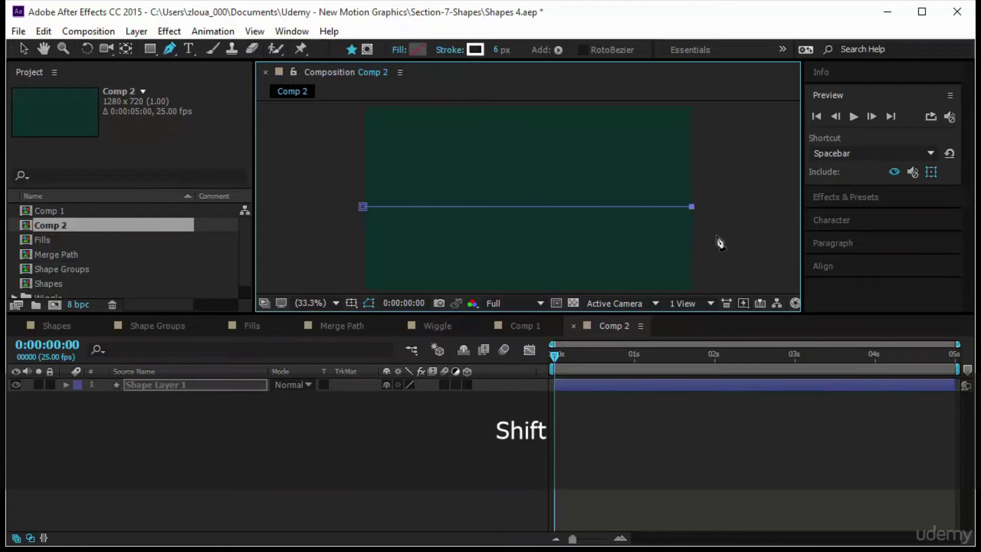
drag(500, 50, 492, 49)
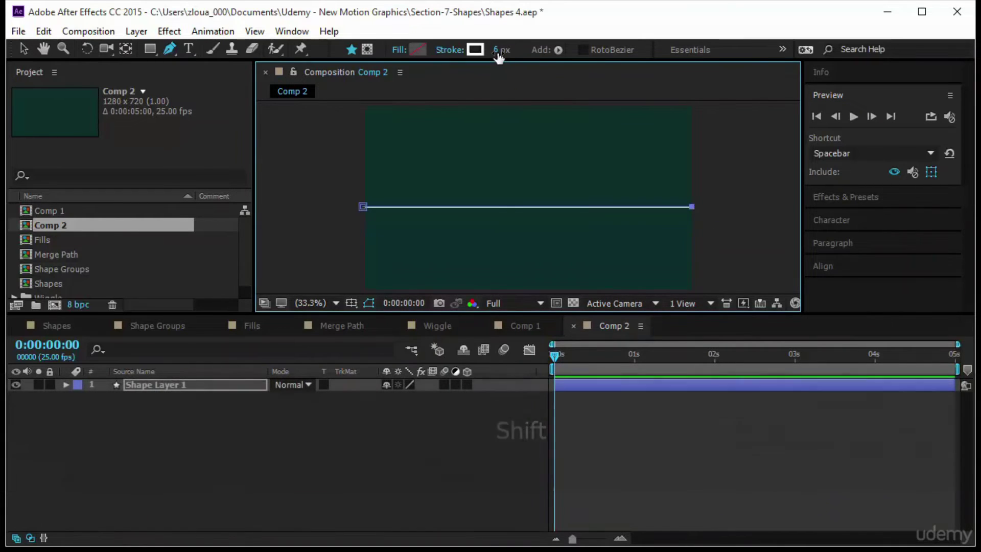
click(498, 49)
key(Return)
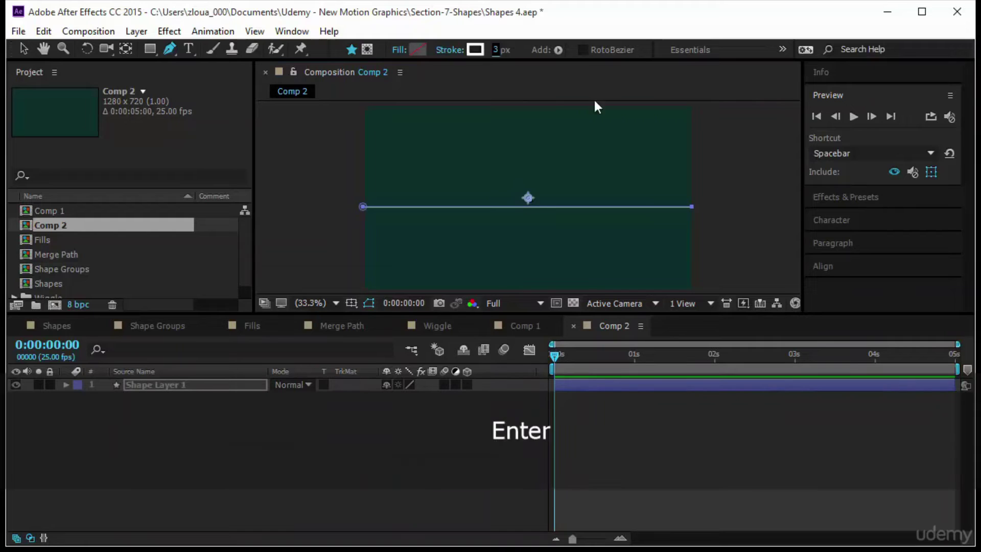
Add Wiggle Paths to Shape Layer 1 and show its Wiggle Paths 1 settings.
click(136, 386)
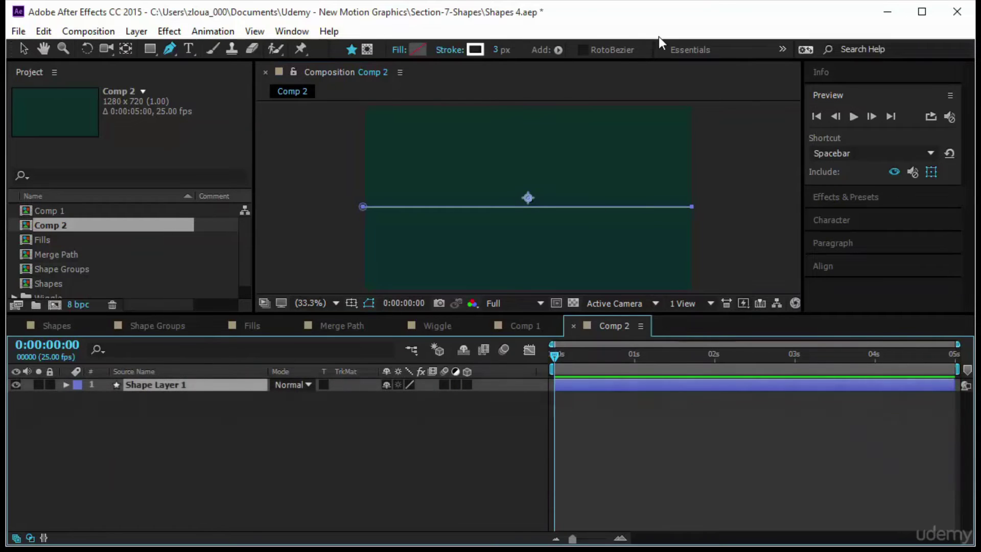
click(558, 50)
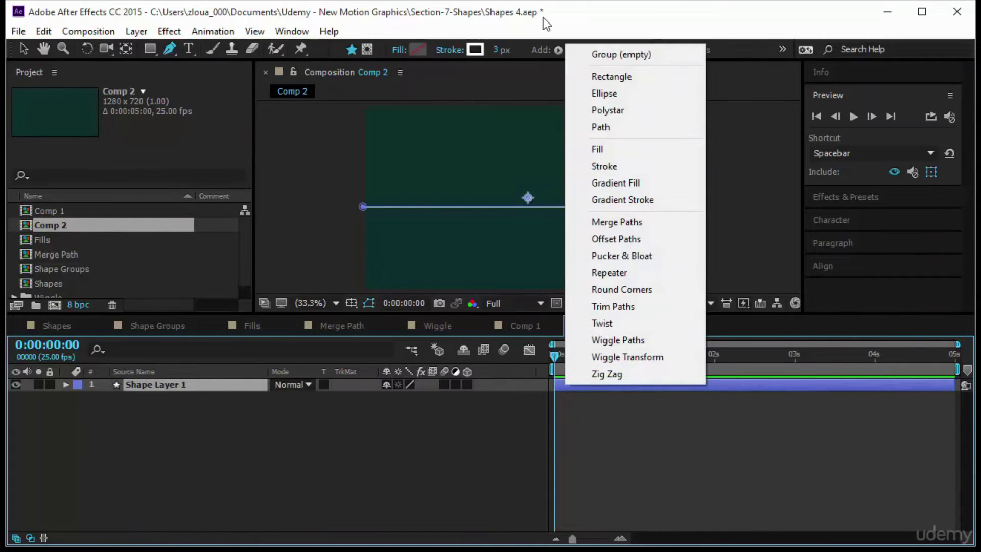
click(648, 340)
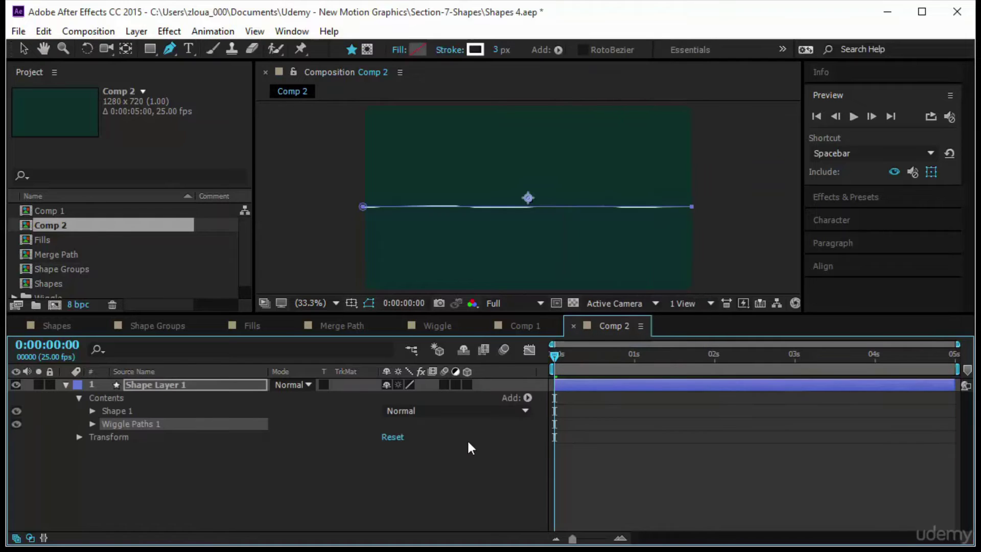
click(92, 424)
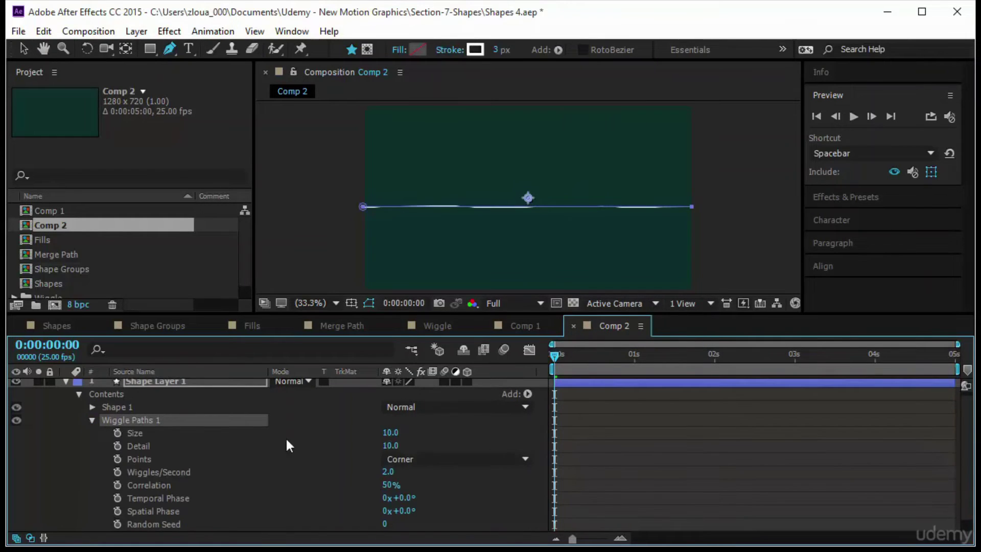
Give the line wiggle Size 371, Detail 94 and Smooth points, then preview the wave.
drag(390, 431, 664, 427)
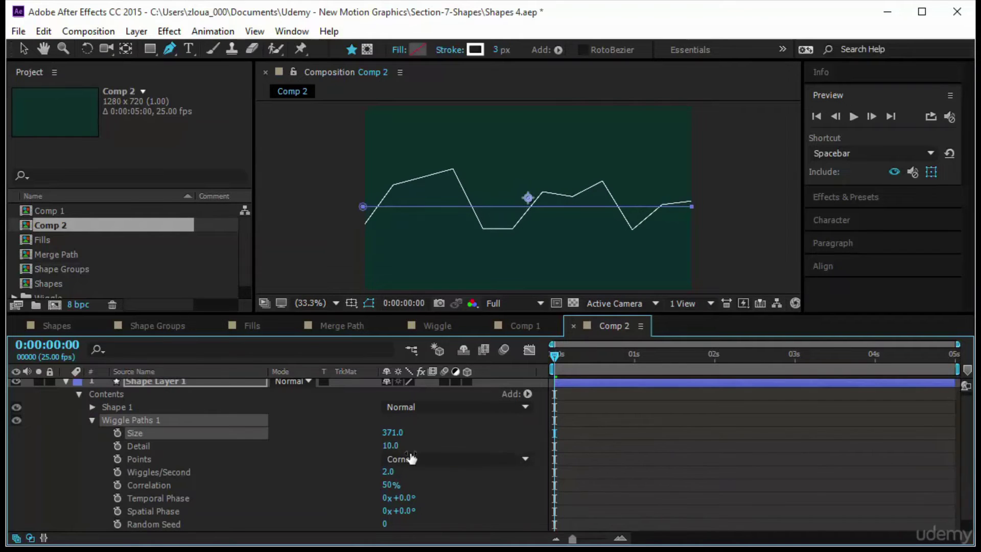
drag(390, 446, 456, 453)
click(449, 460)
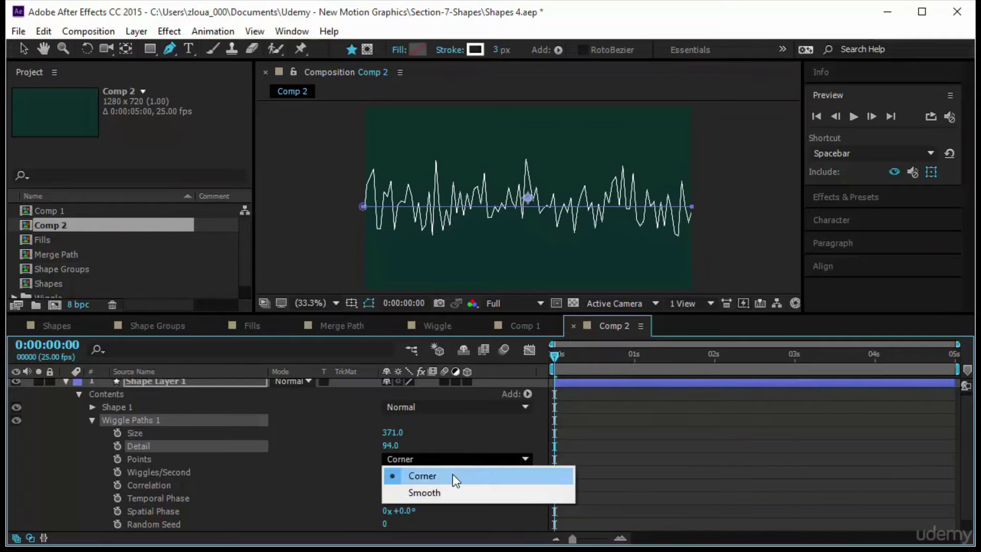
click(456, 492)
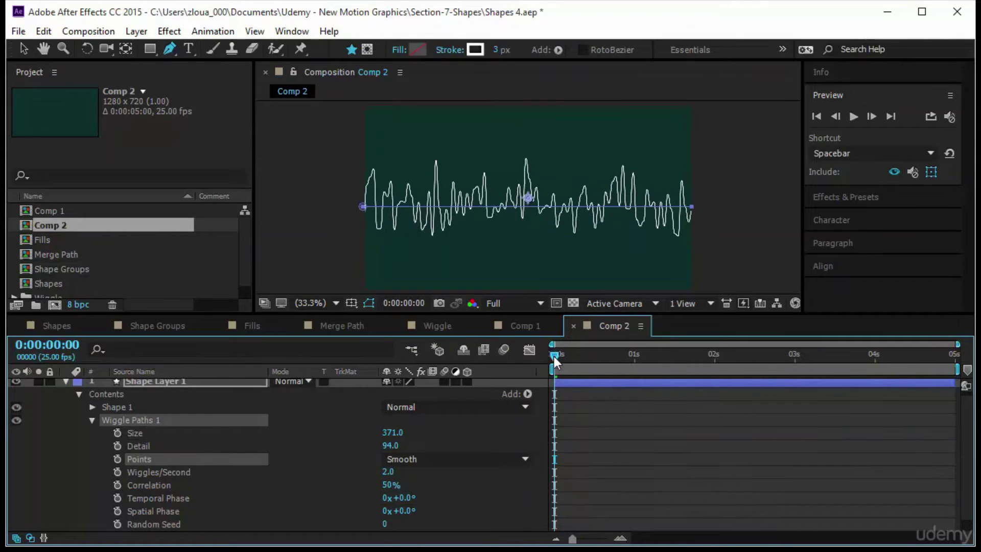
drag(555, 357, 467, 397)
click(852, 118)
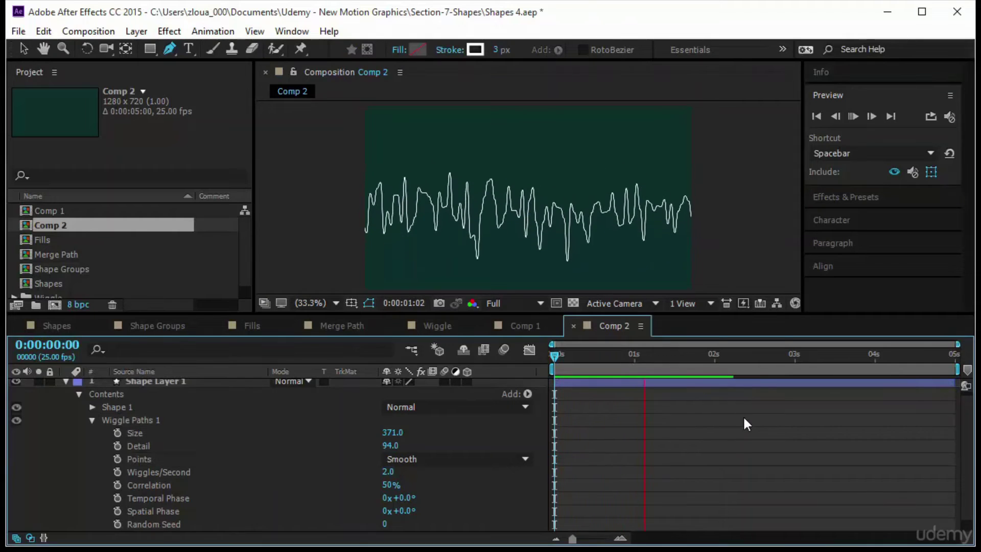
Add a full-comp rectangle with a 105 px stroke and squash it into a letterbox frame.
double_click(149, 48)
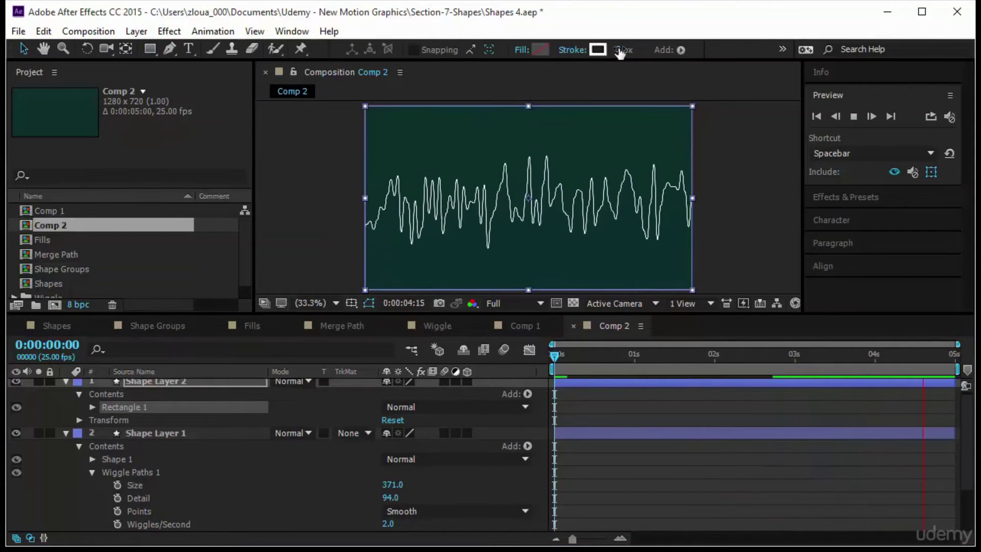
drag(620, 49, 679, 51)
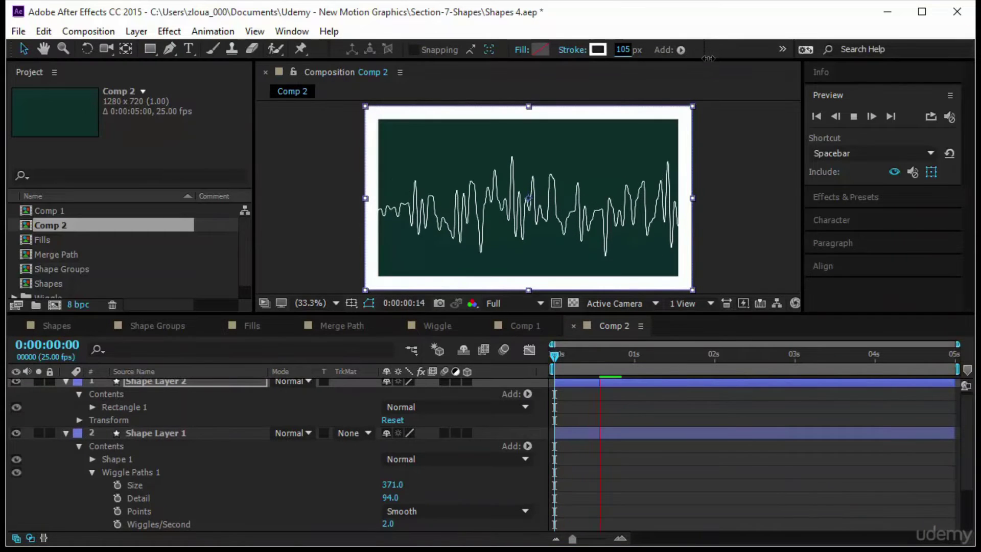
click(529, 107)
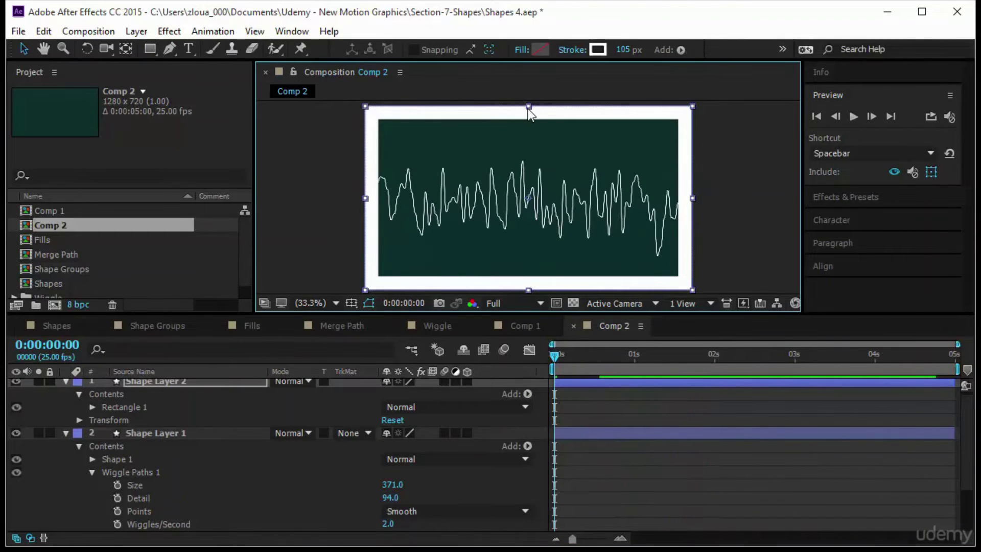
drag(528, 117, 530, 150)
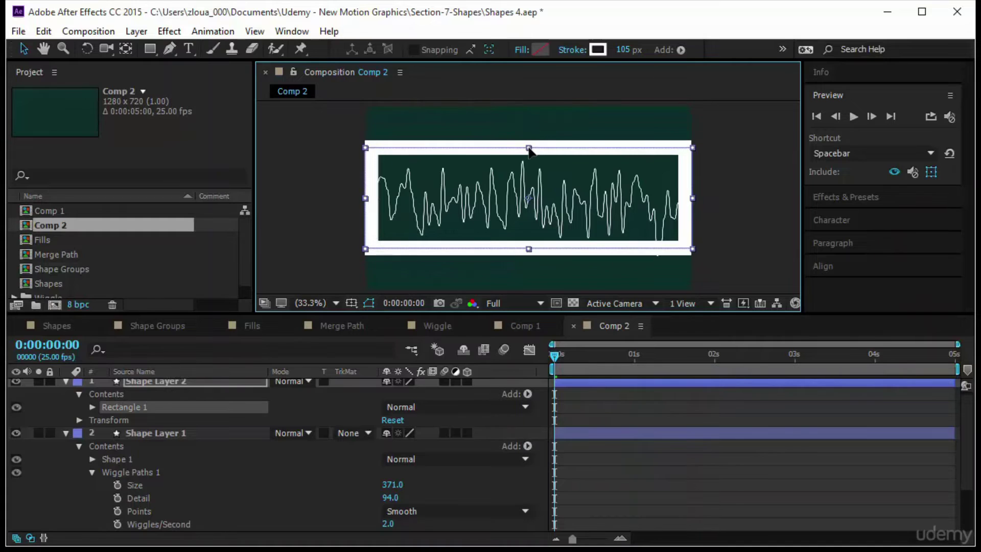
Preview the framed wave, then select the rectangle frame layer.
scroll(511, 197, up, 3)
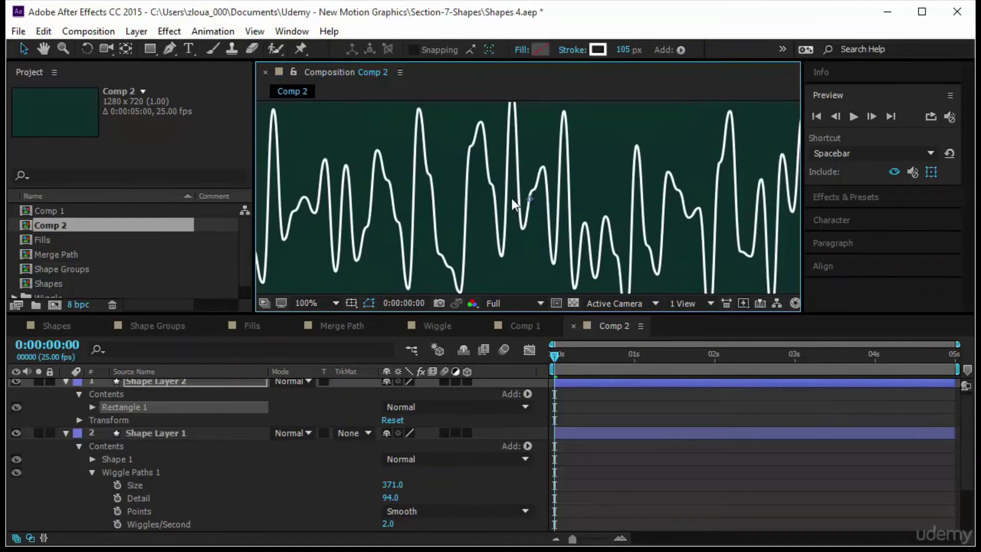
scroll(506, 202, down, 2)
click(651, 459)
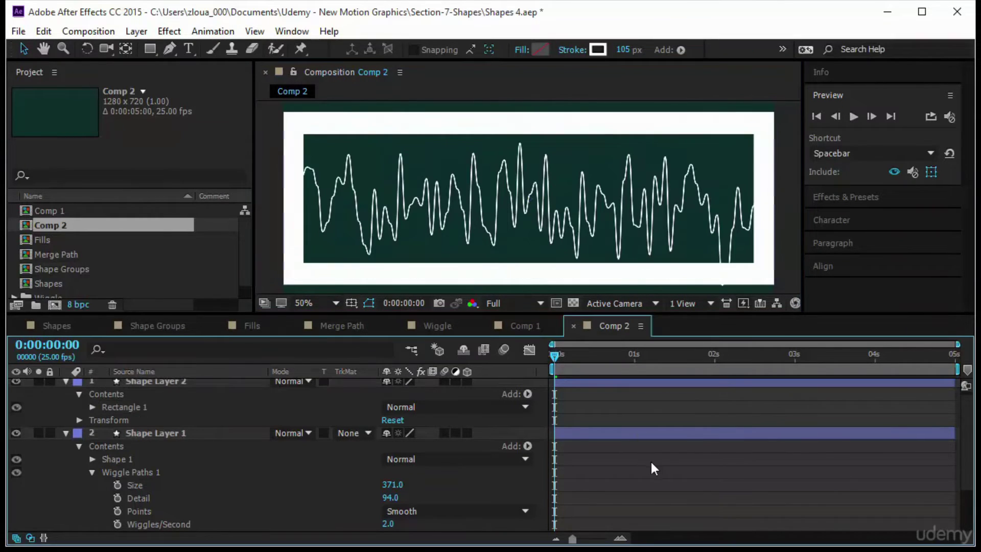
click(853, 117)
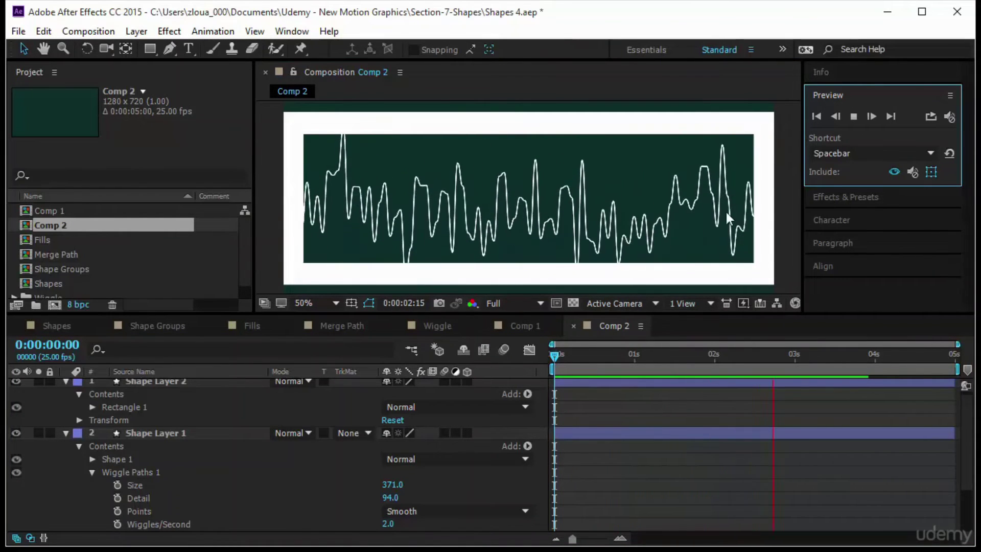
click(550, 355)
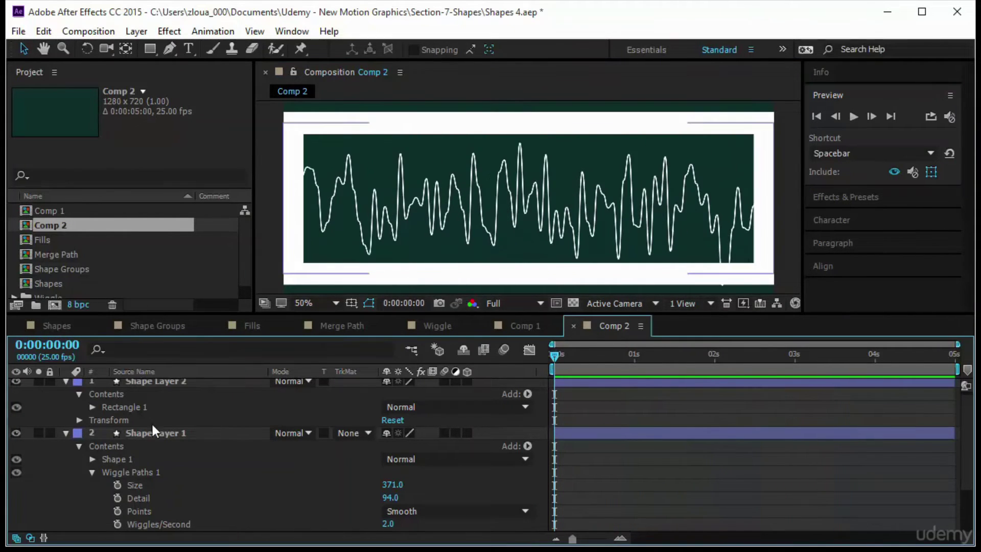
click(220, 382)
Add a Trim Paths operator to the wave layer Shape Layer 1 and show its settings.
key(Return)
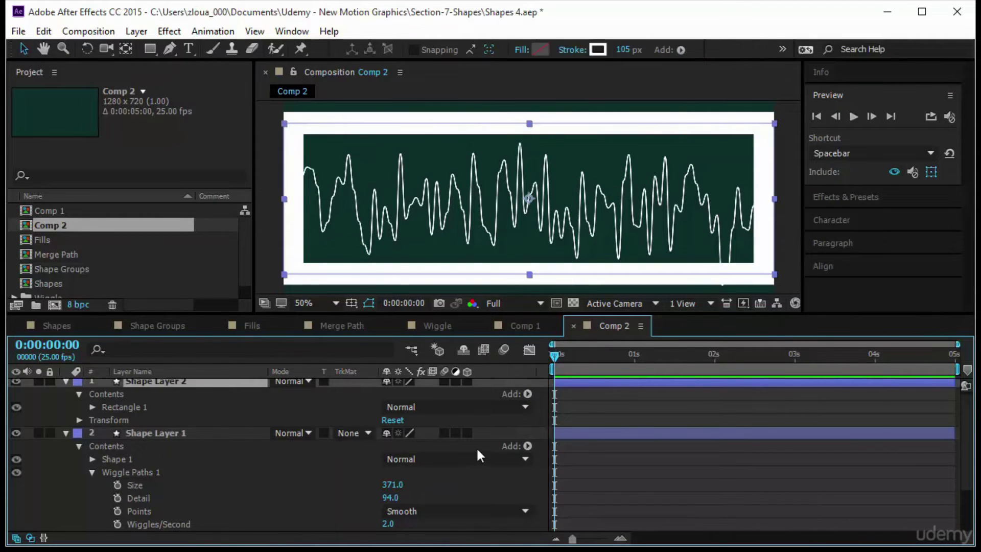
click(185, 433)
scroll(271, 478, down, 3)
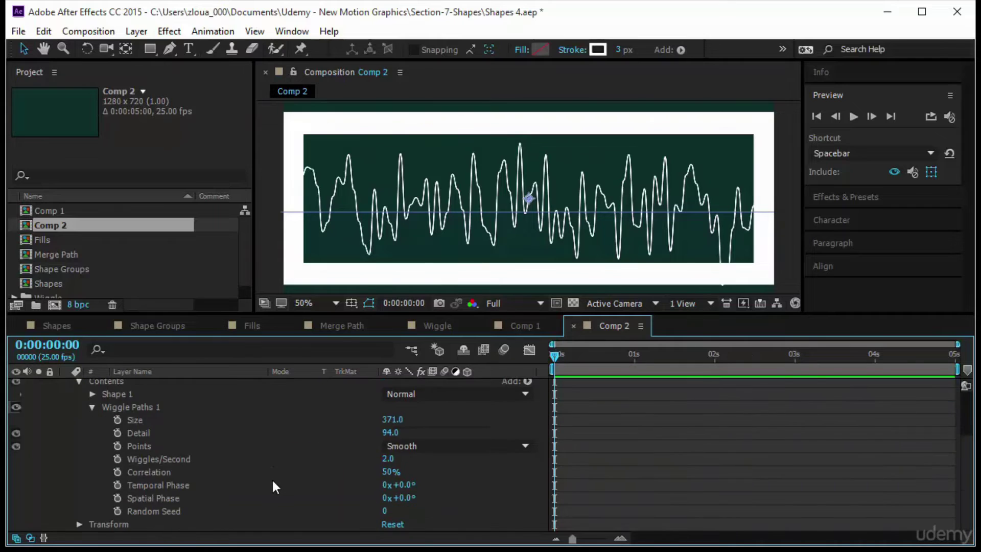
scroll(272, 479, up, 3)
click(527, 450)
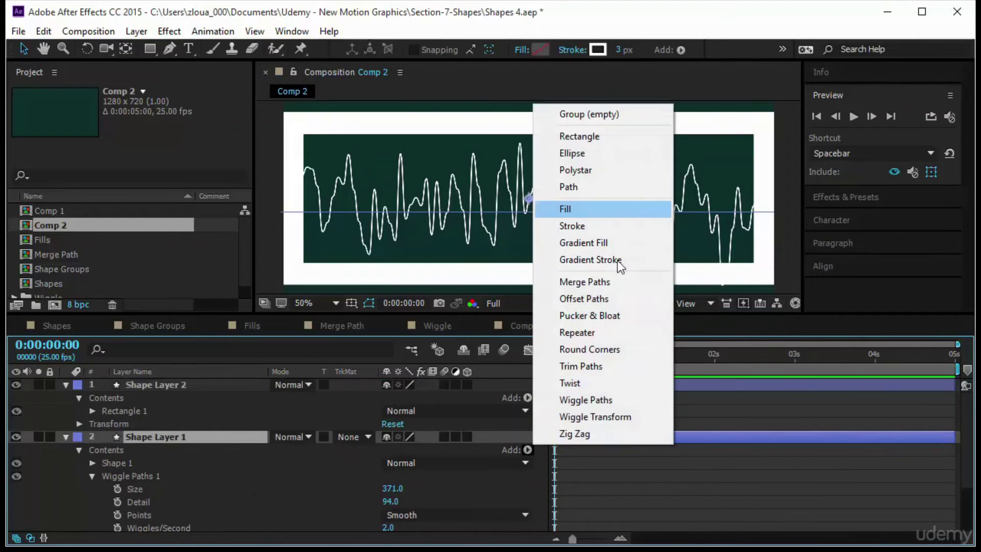
click(609, 367)
scroll(220, 448, down, 1)
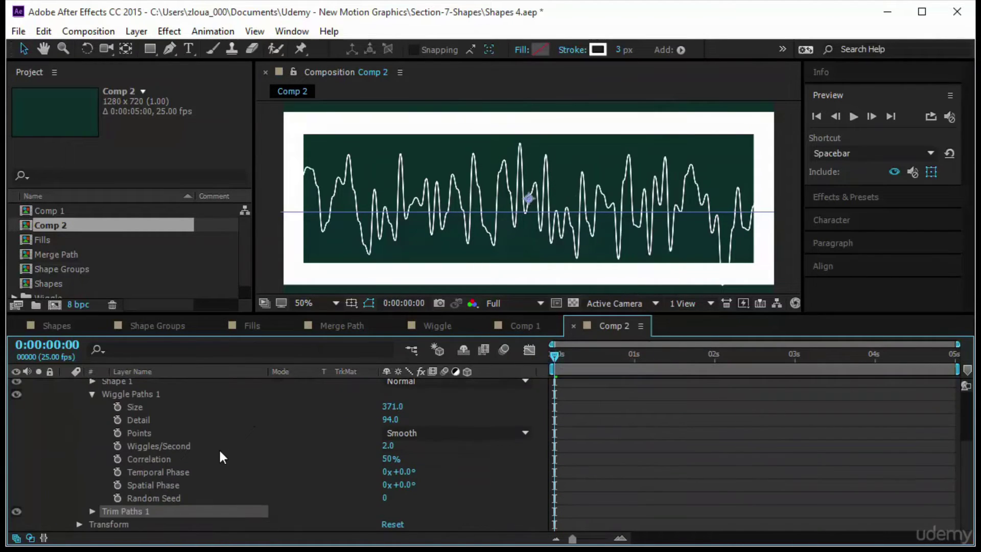
mouse_move(554, 357)
mouse_down()
mouse_move(597, 354)
mouse_move(554, 357)
mouse_up()
click(93, 512)
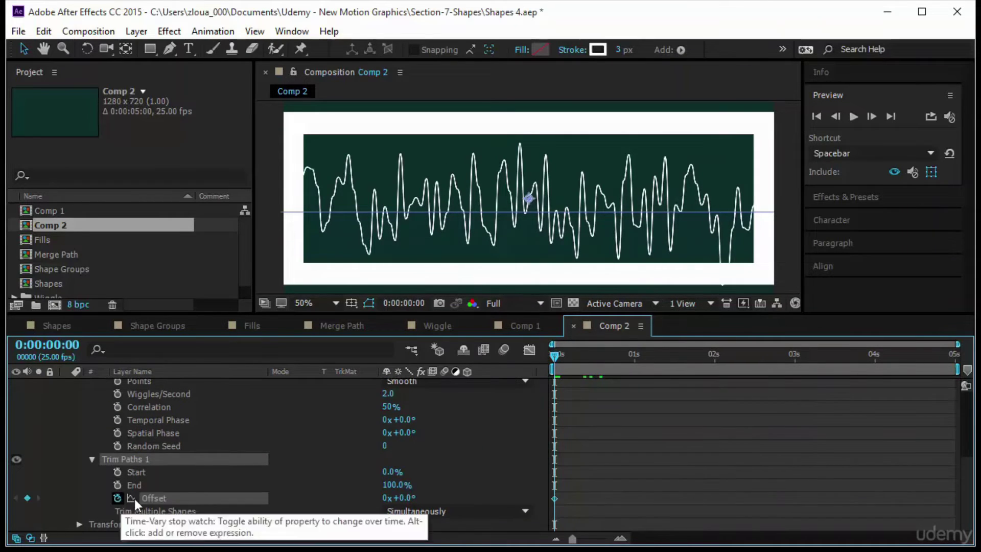
Set Trim End to 20%, keyframe Offset from 0° to 300° at the last frame, and preview.
click(120, 499)
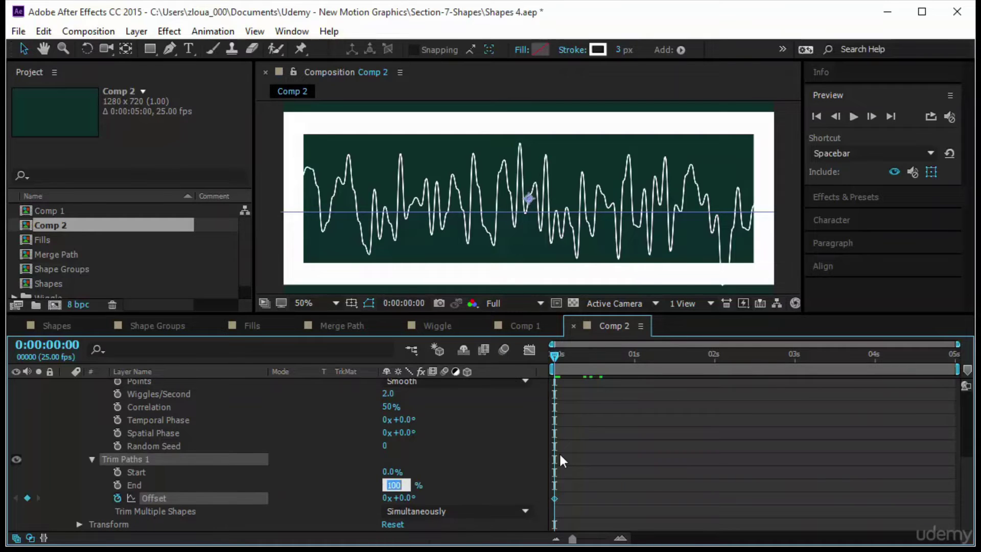
text(20)
key(Return)
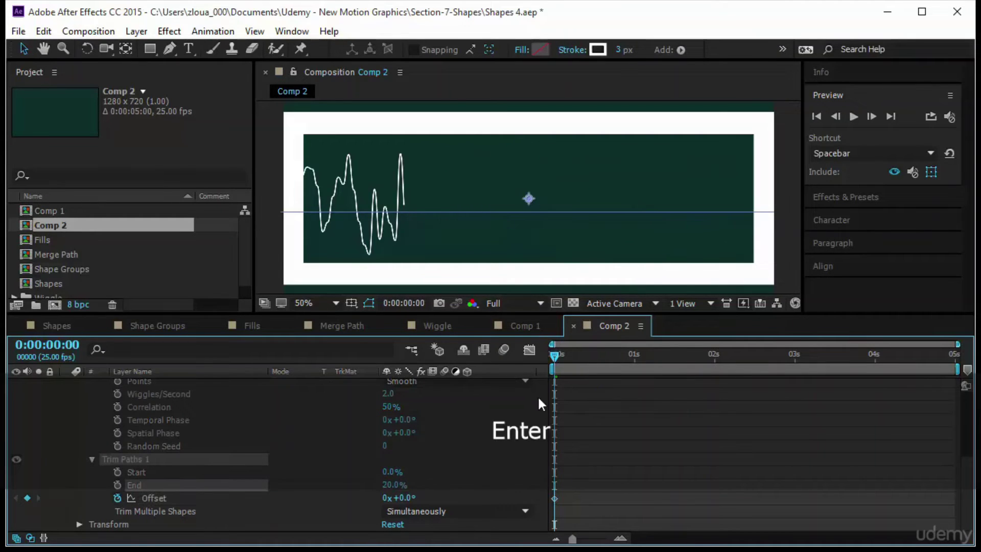
drag(581, 358, 952, 355)
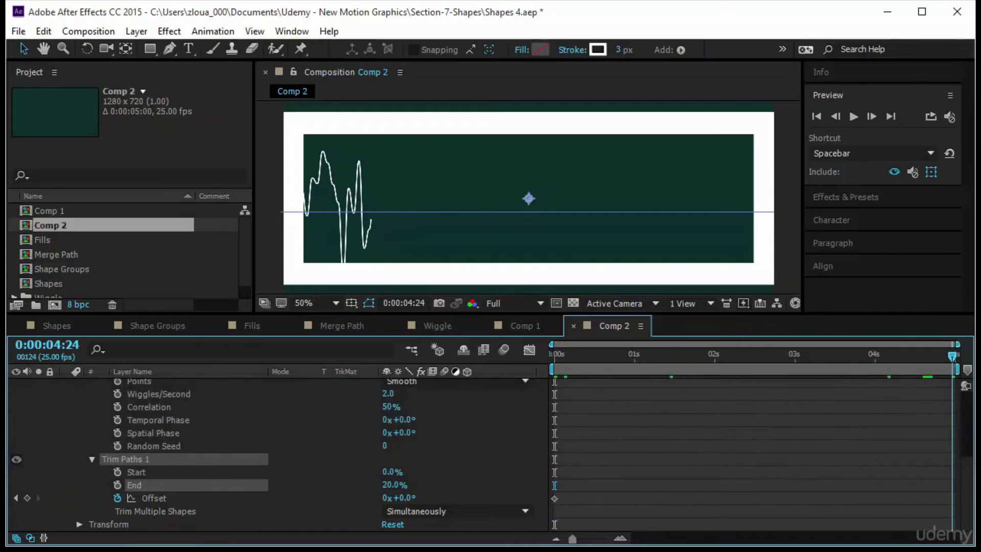
drag(404, 499, 667, 512)
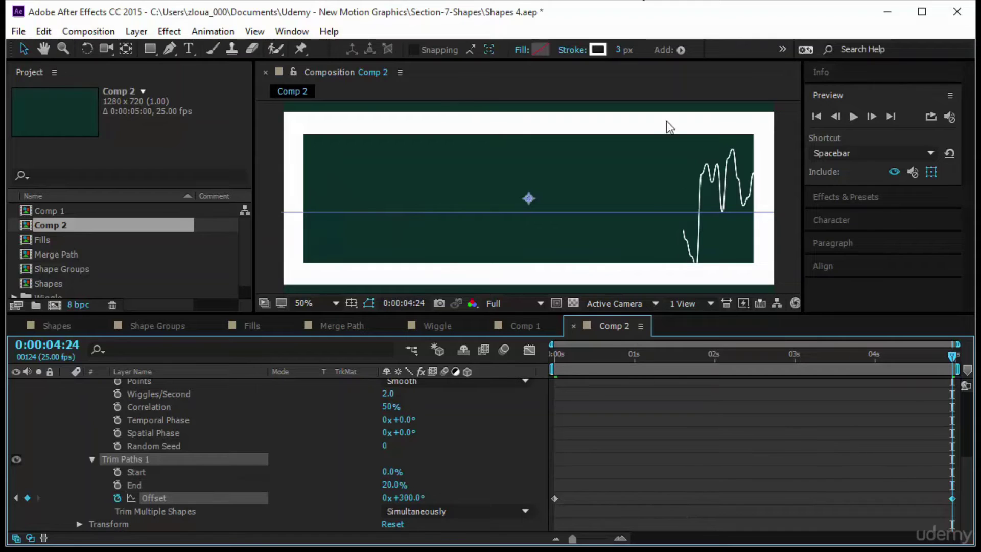
key(Home)
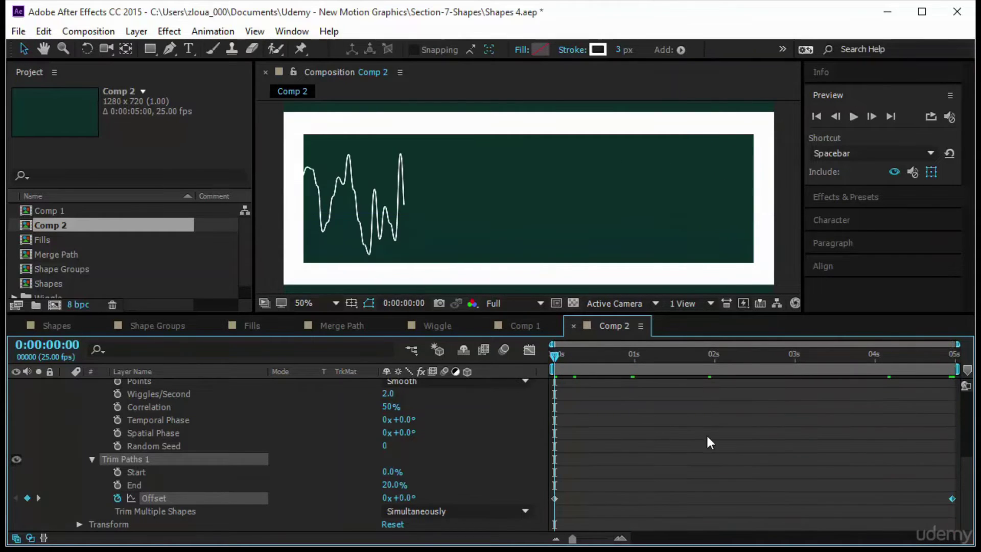
click(706, 433)
click(853, 117)
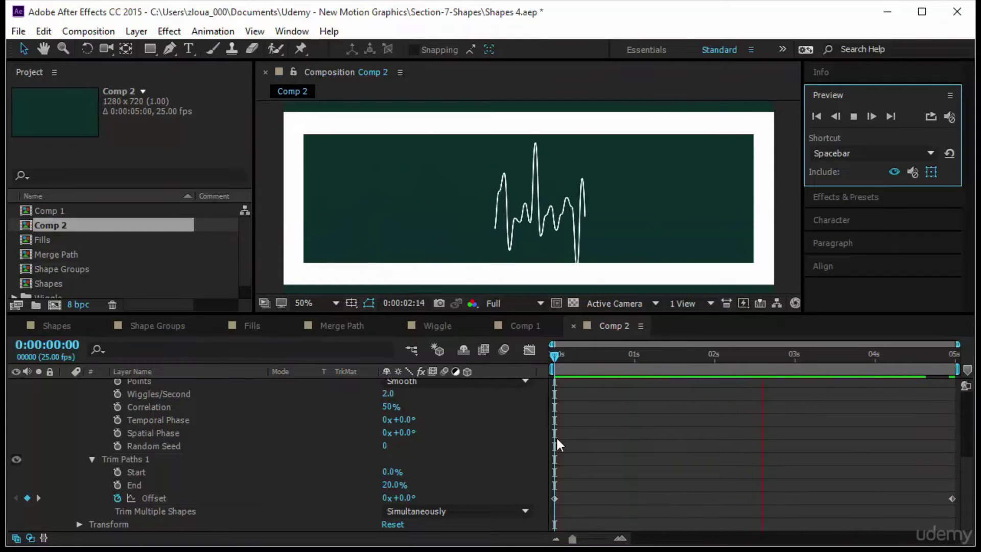
Set the wave's Wiggles/Second to 0, then switch back to Comp 1.
click(388, 393)
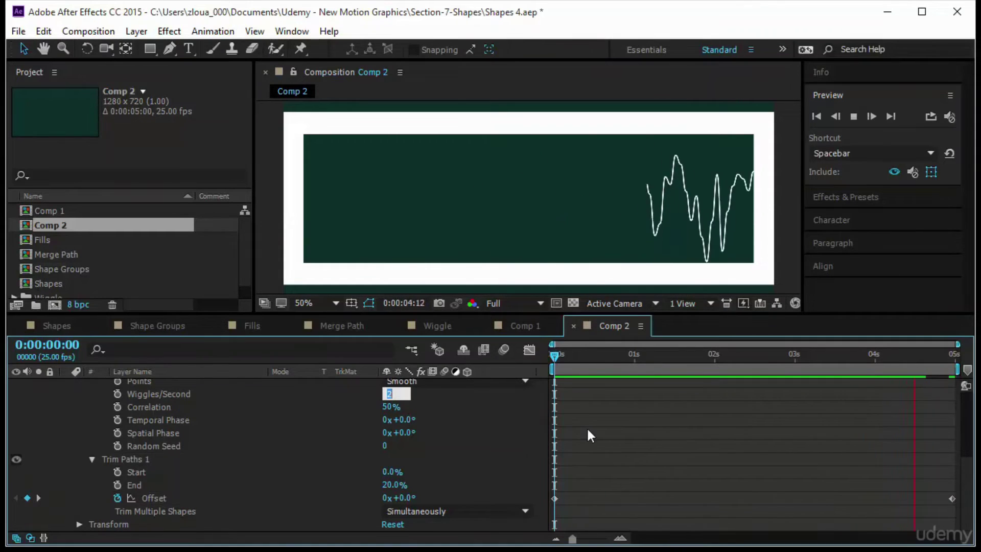
text(0)
key(Return)
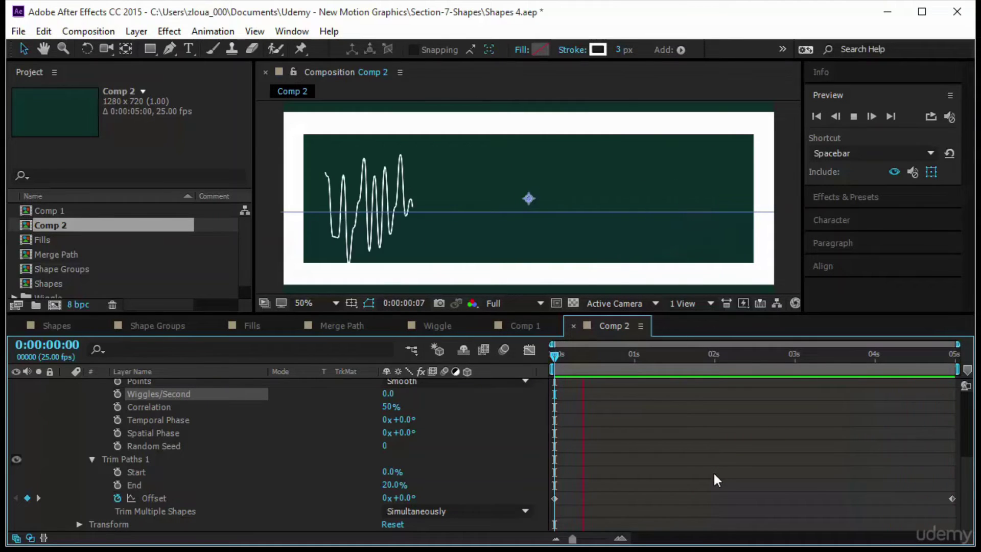
click(507, 323)
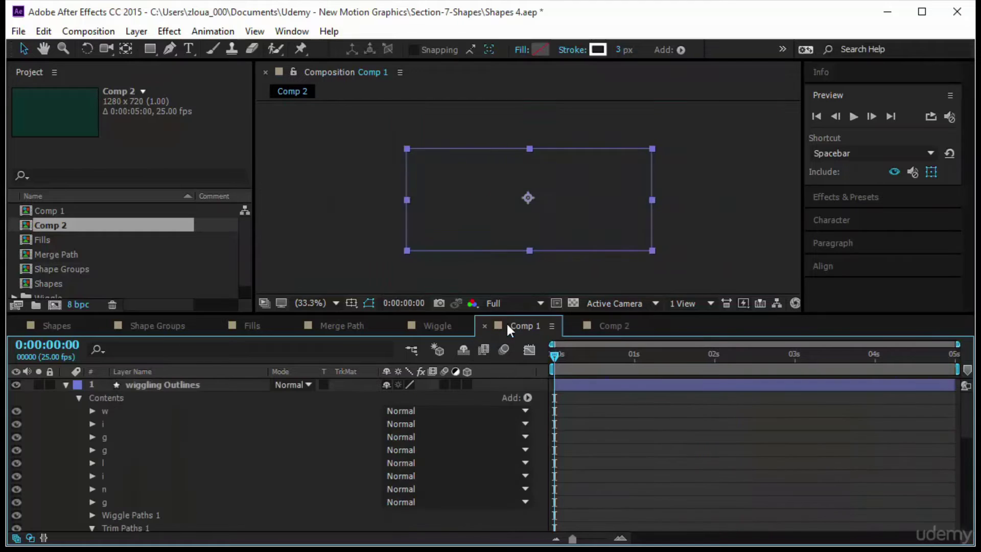
Preview the wiggling text outlines in Comp 1.
click(645, 448)
click(853, 116)
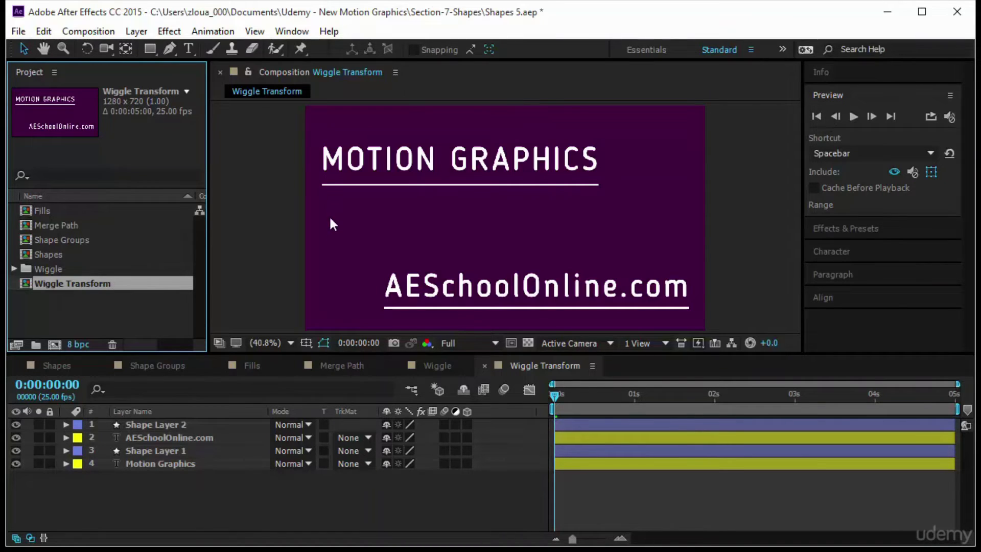
Create shape outlines from the Motion Graphics text layer.
click(464, 164)
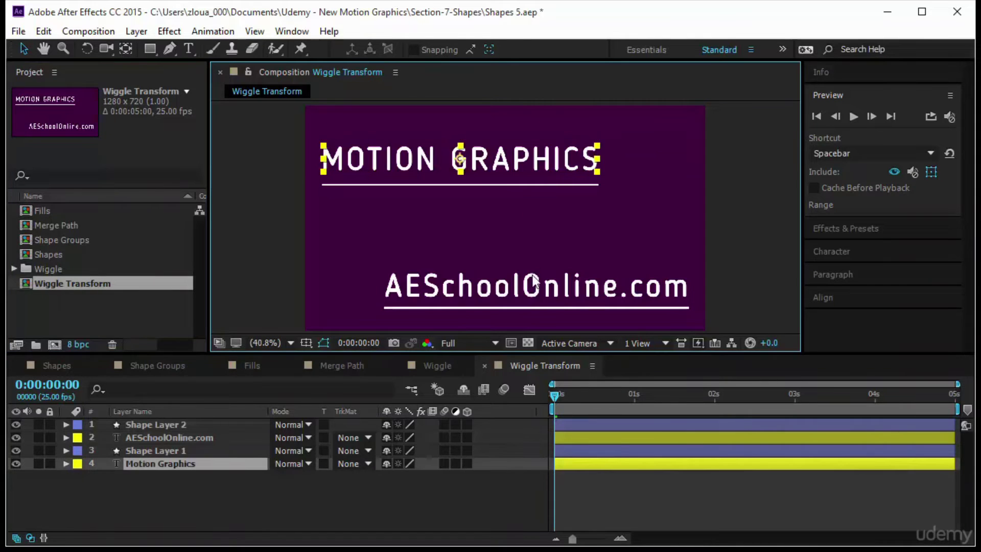
click(534, 285)
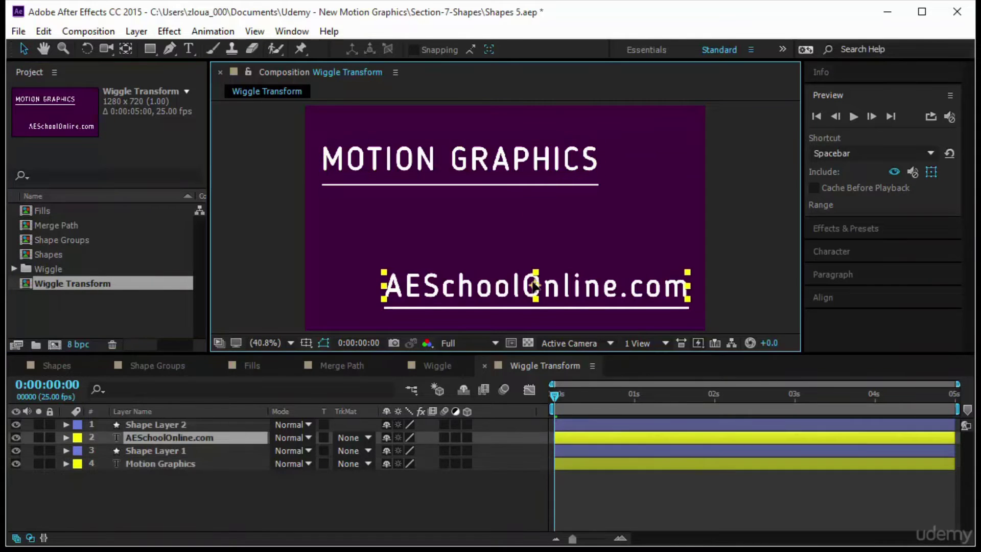
click(186, 424)
click(204, 450)
click(364, 495)
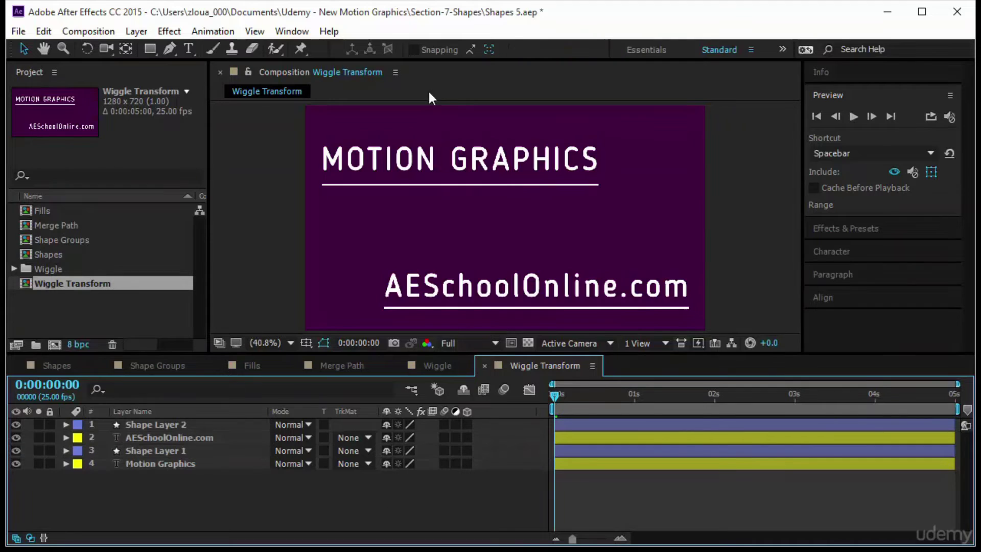
click(427, 153)
click(389, 222)
click(402, 164)
right_click(402, 161)
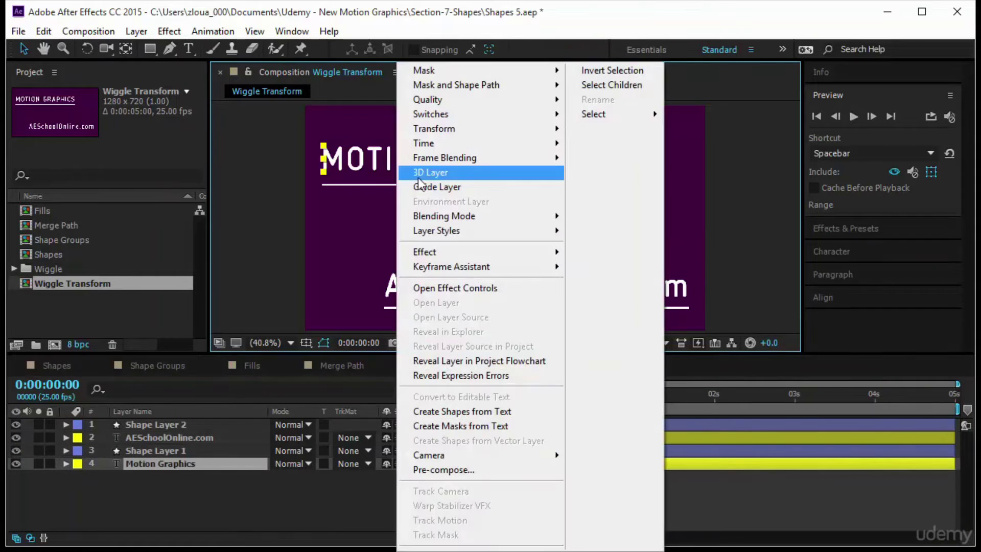
click(527, 412)
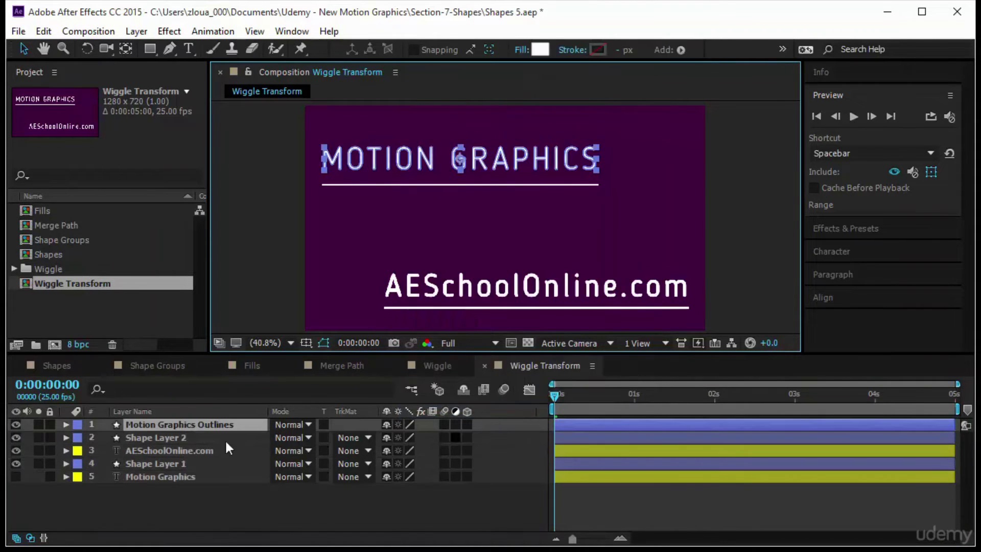
Create shape outlines from the AESchoolOnline.com text layer.
click(161, 452)
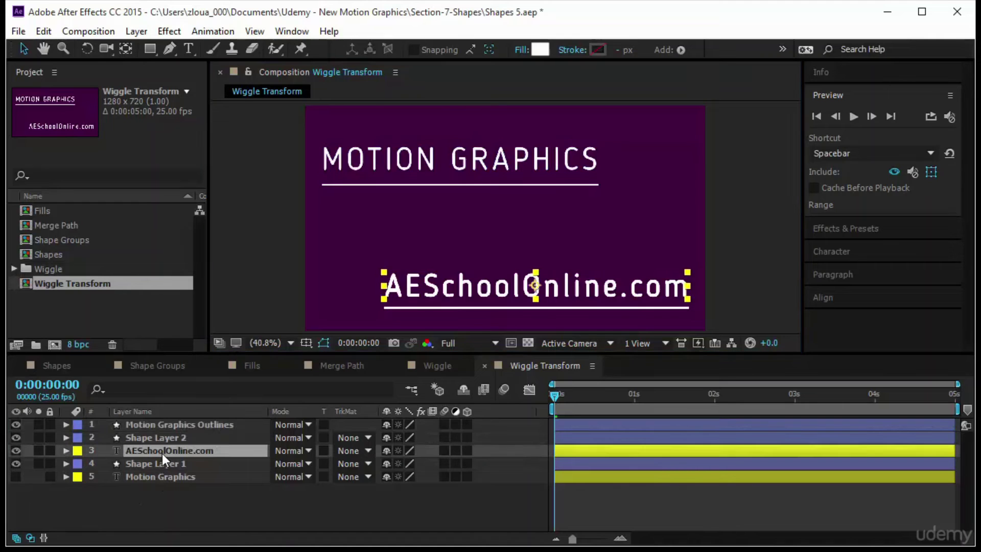
right_click(472, 273)
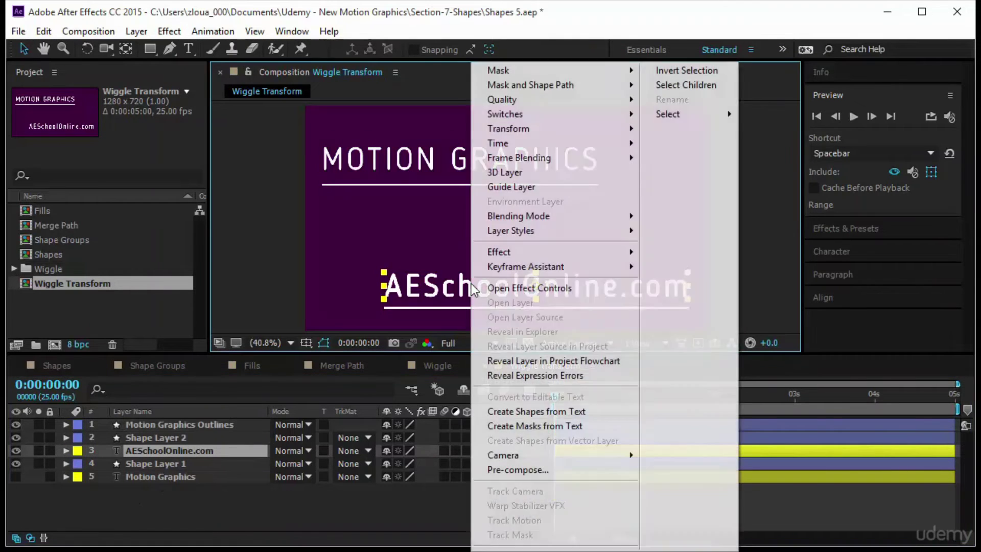
click(565, 412)
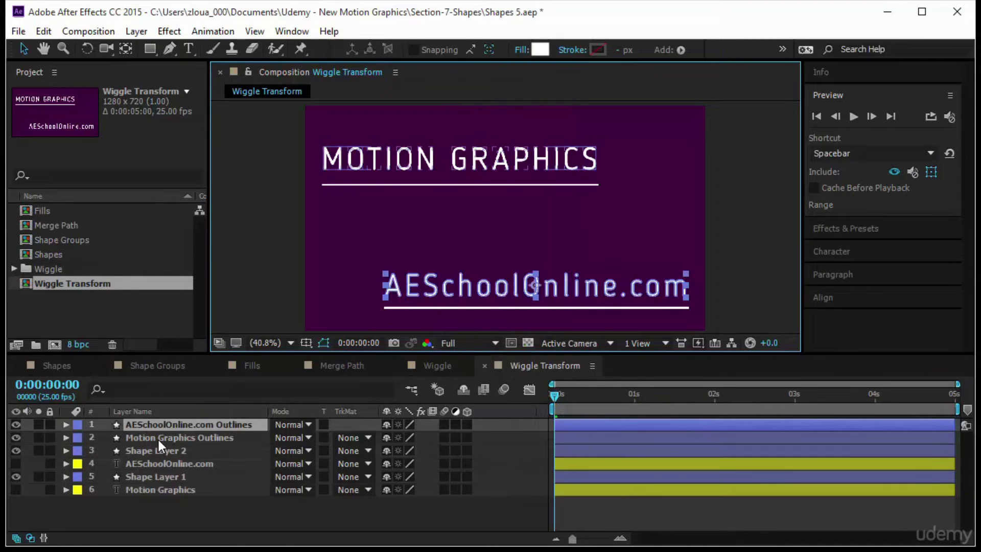
Delete the original Motion Graphics and AESchoolOnline.com text layers.
click(158, 437)
click(161, 427)
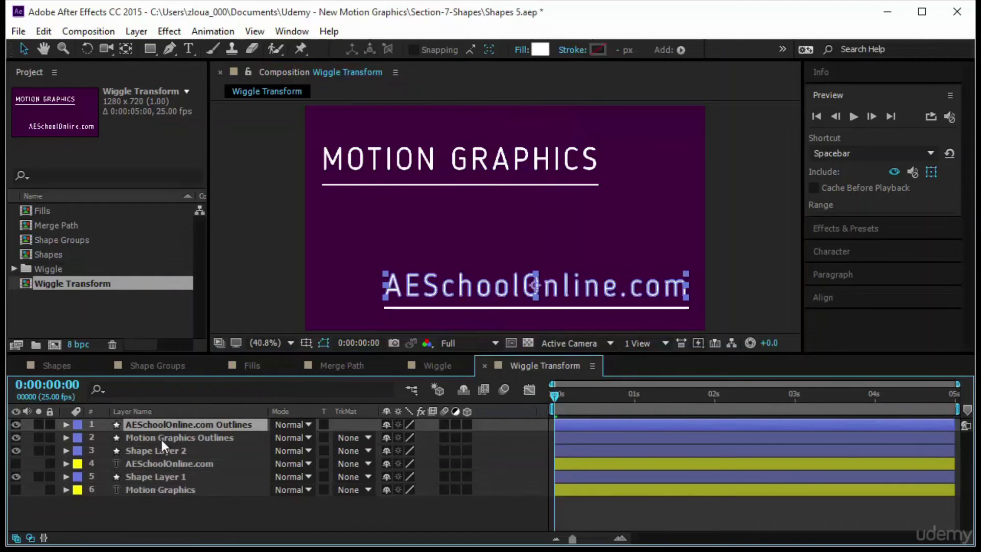
click(167, 464)
drag(166, 464, 140, 495)
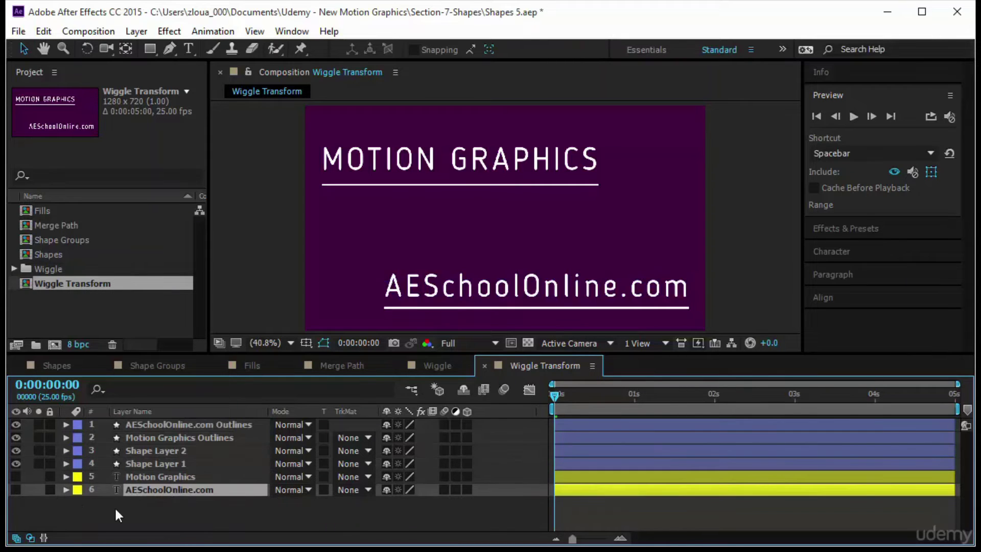
ctrl+click(159, 478)
key(Delete)
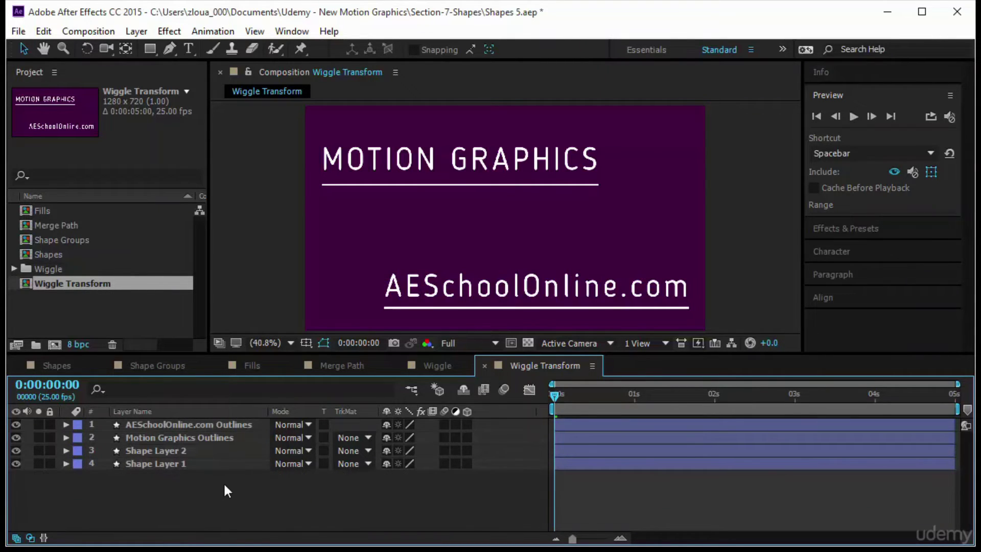
Move Shape Layer 2 just below the AESchoolOnline.com Outlines layer.
click(190, 438)
click(195, 426)
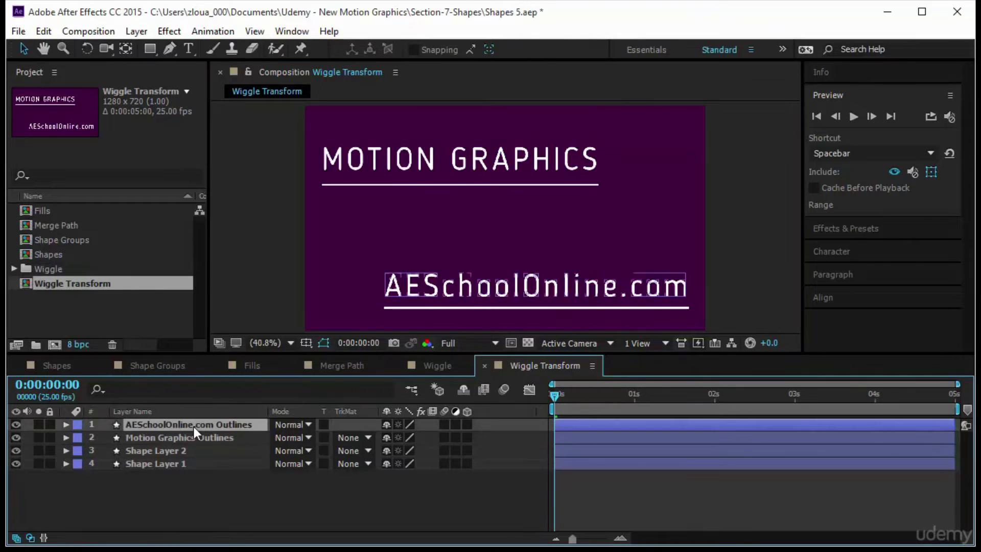
click(188, 438)
click(186, 450)
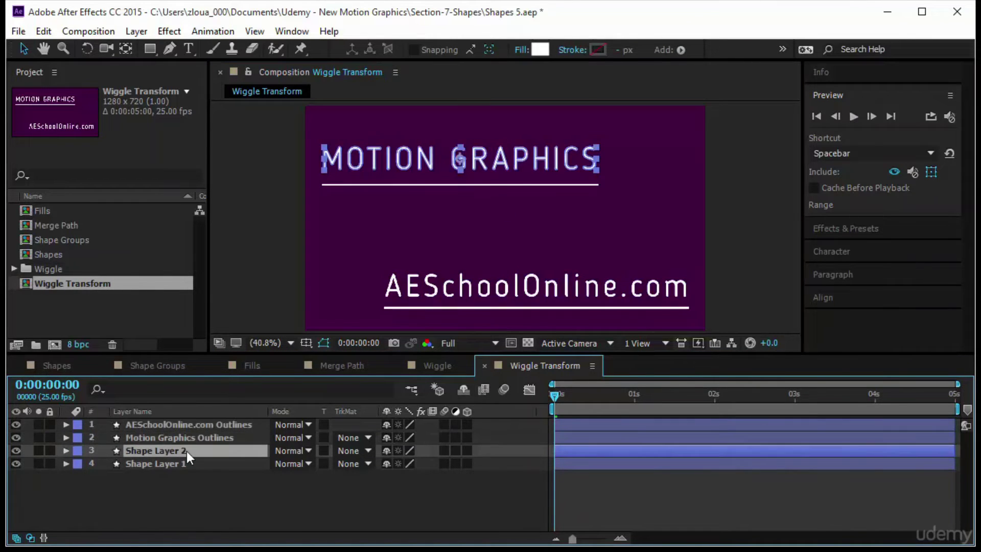
drag(188, 461, 182, 435)
Add a Wiggle Transform to Motion Graphics Outlines and Shape Layer 1, then preview it.
click(183, 455)
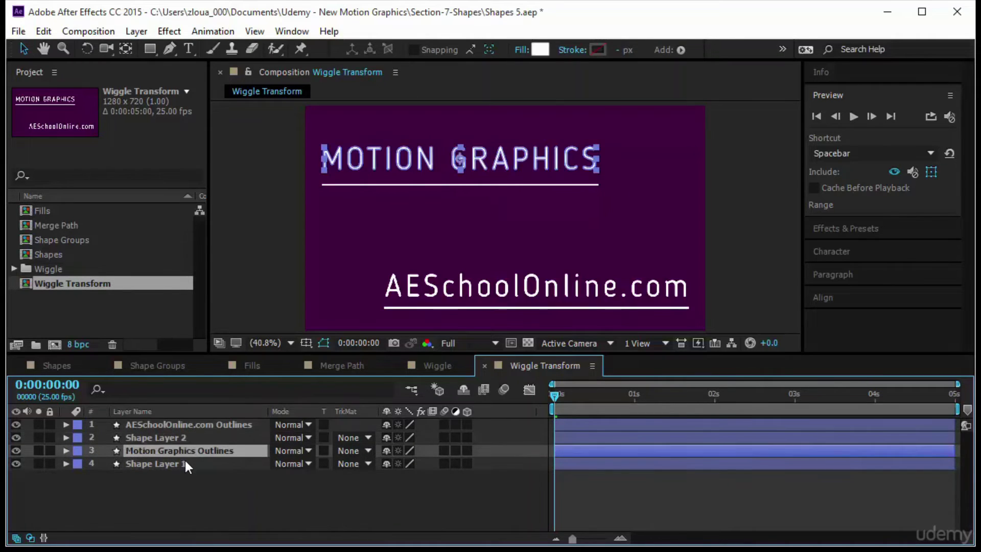
shift+click(183, 464)
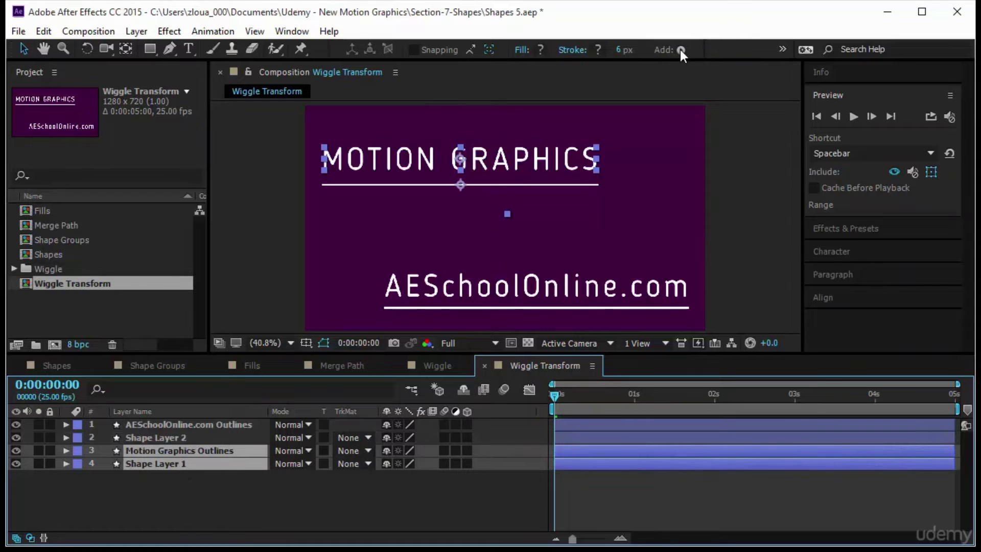
click(681, 50)
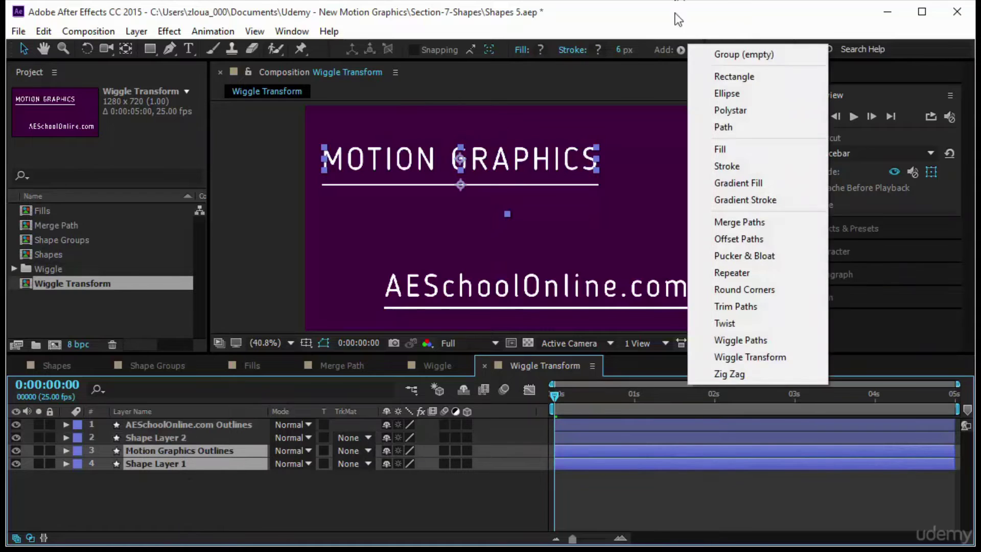
click(792, 352)
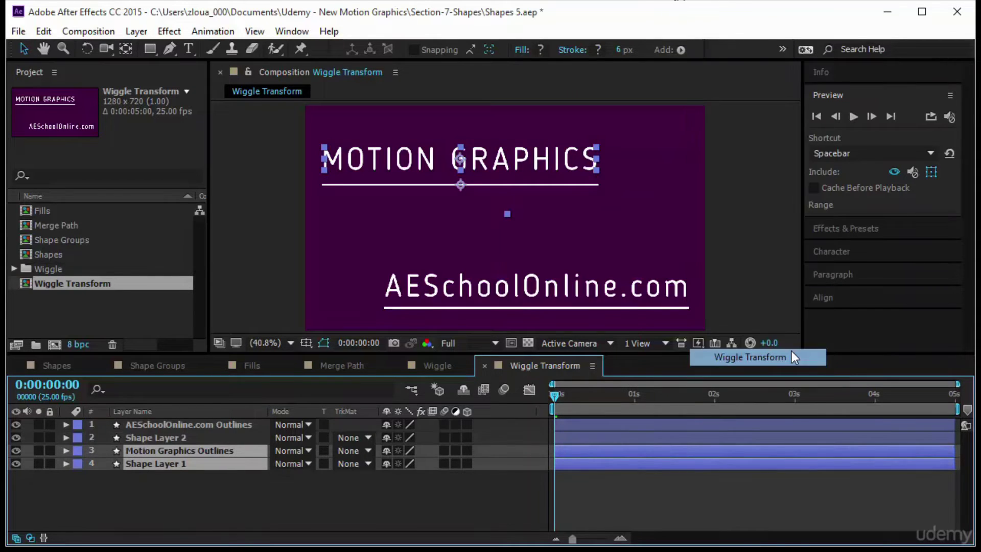
click(852, 116)
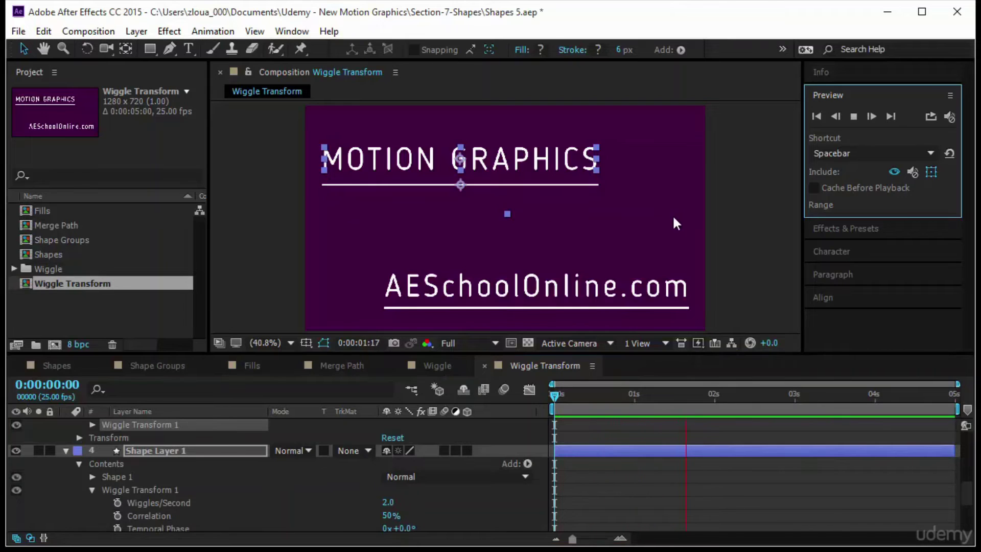
click(554, 396)
click(91, 424)
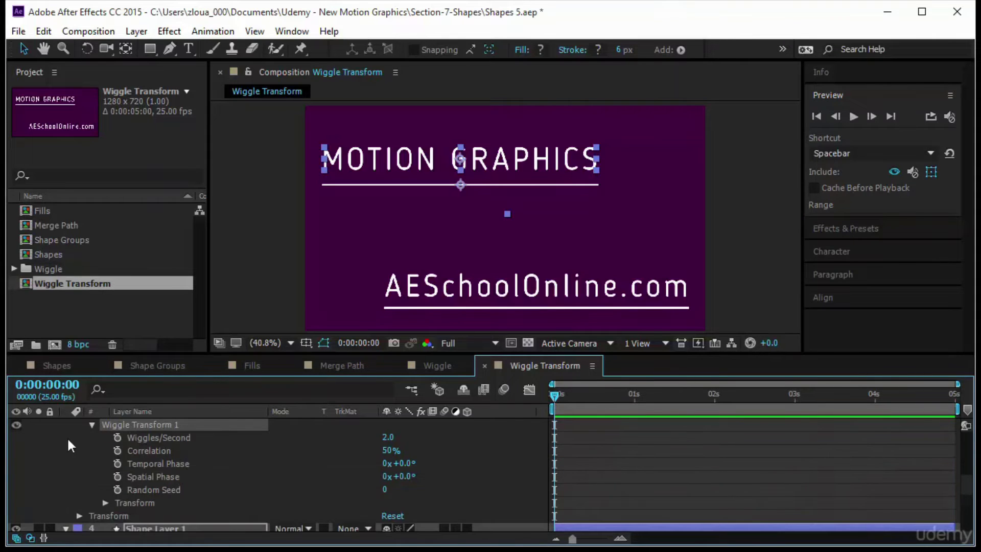
Reveal the Transform properties of the Motion Graphics Outlines' Wiggle Transform.
scroll(211, 445, up, 6)
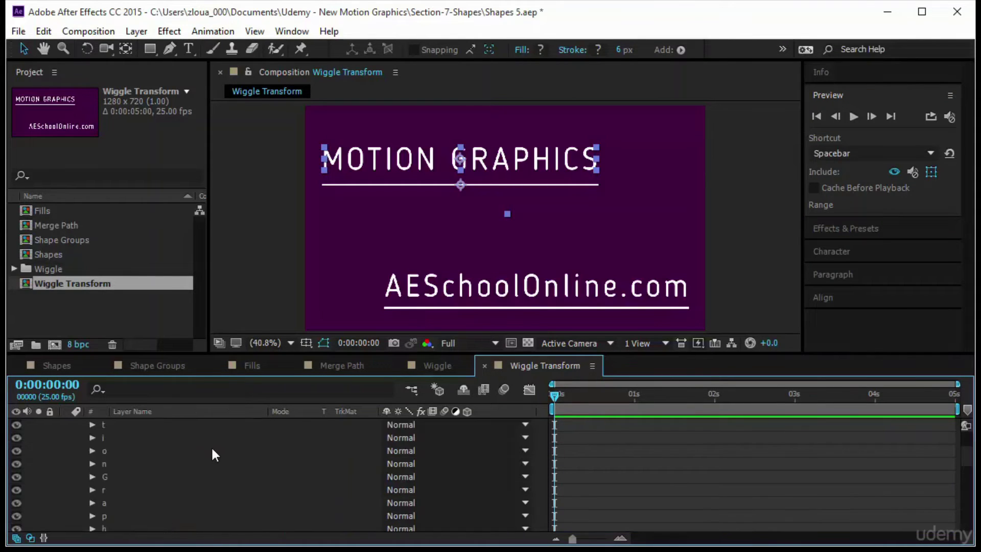
click(79, 463)
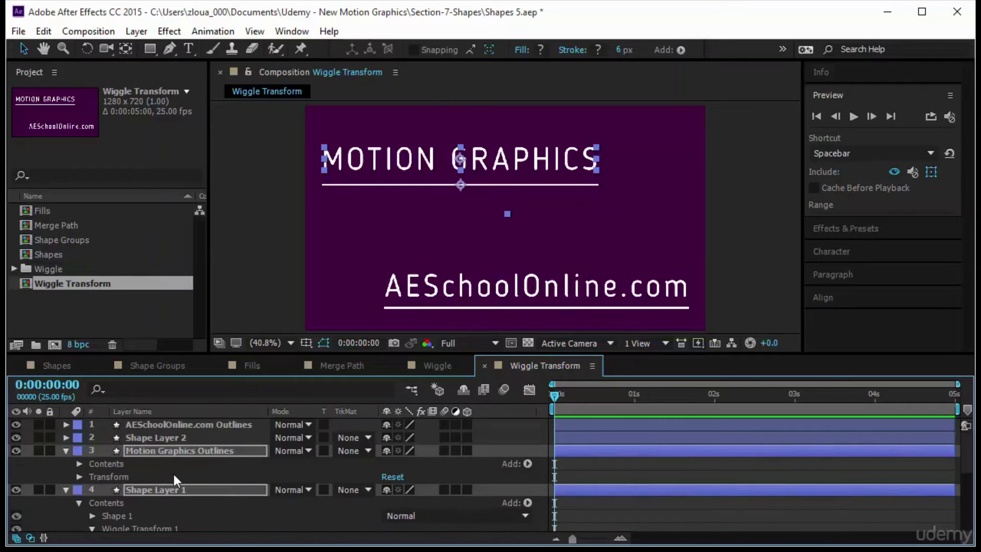
click(77, 464)
scroll(185, 472, down, 5)
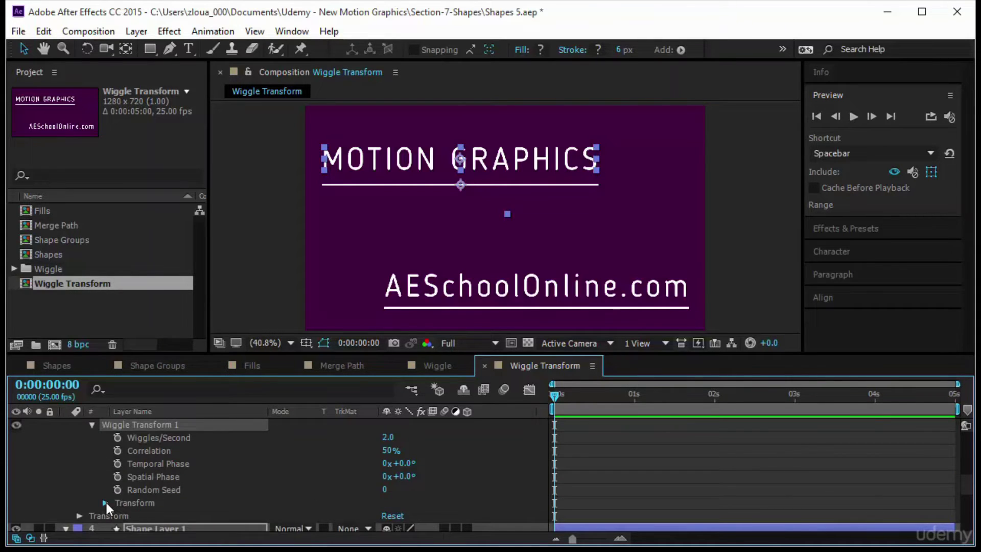
click(105, 502)
scroll(179, 477, up, 3)
scroll(194, 501, down, 4)
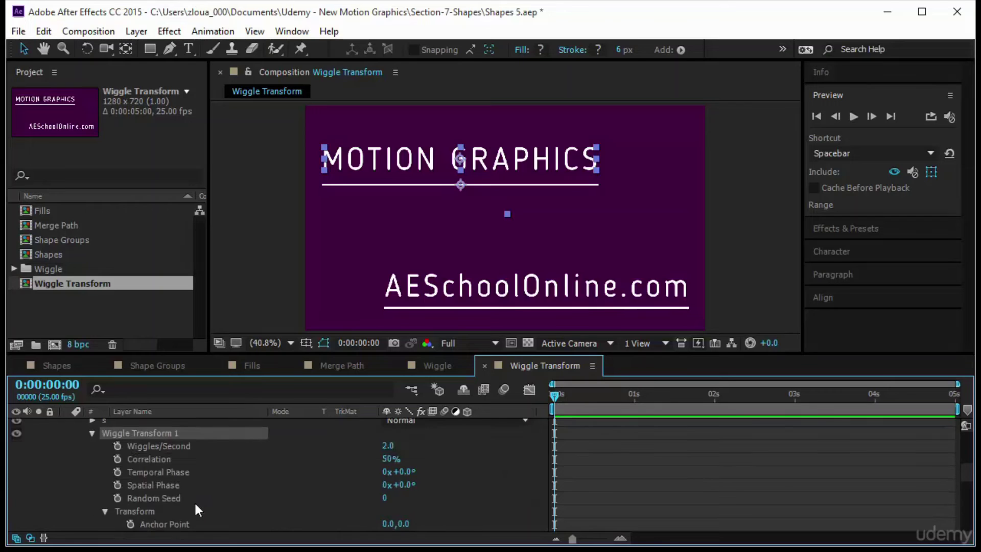
scroll(197, 504, up, 1)
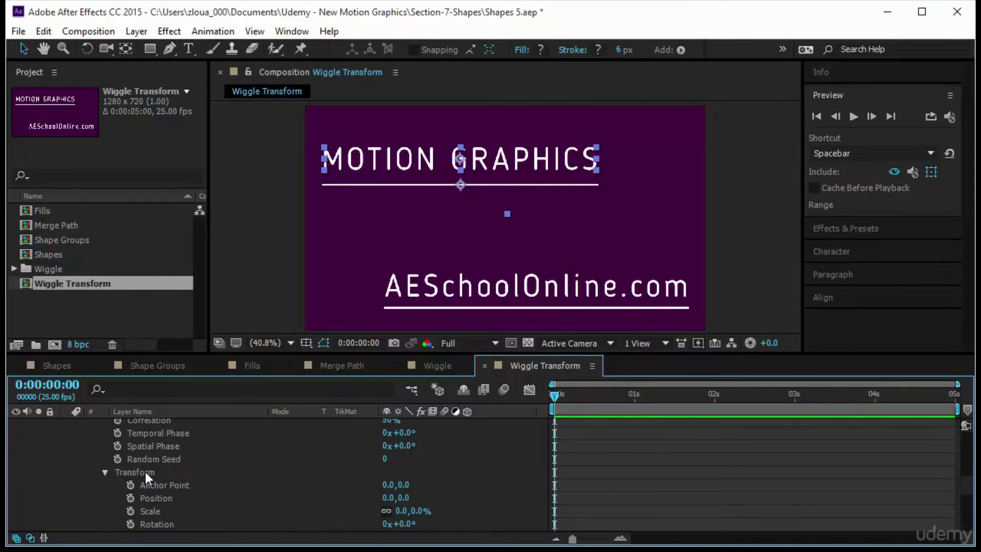
Set the wiggle Position offset to 0.0,20.0 and preview the result.
click(166, 486)
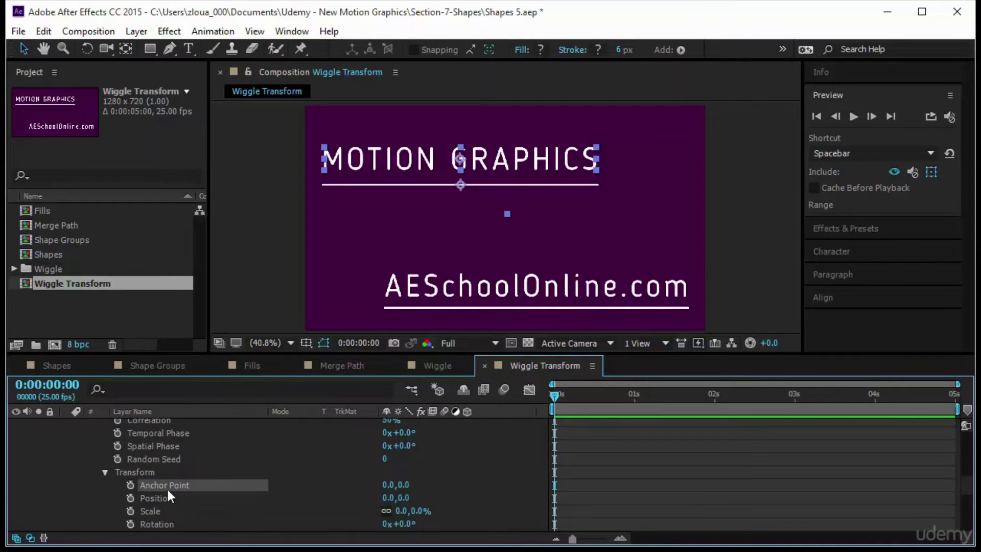
click(170, 498)
click(173, 512)
click(177, 523)
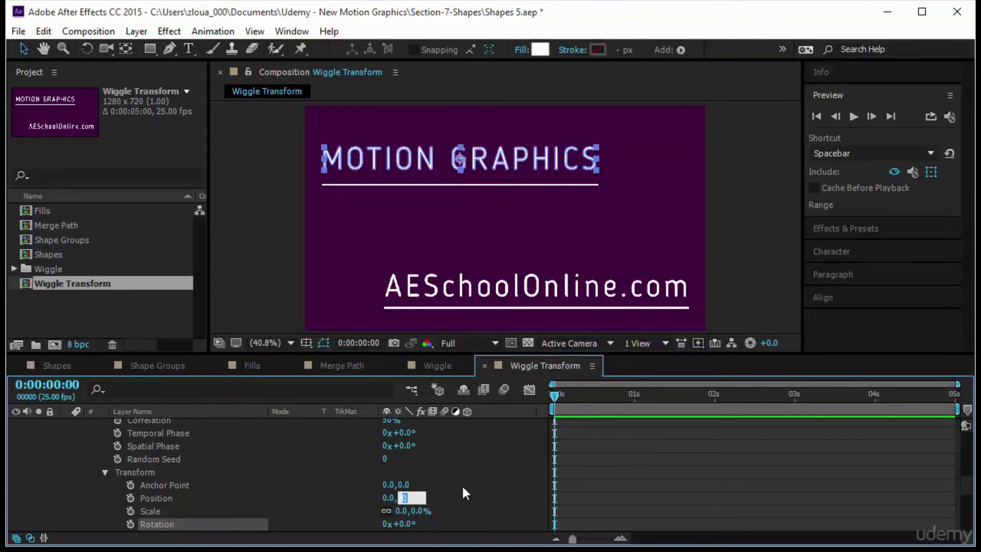
text(20)
click(504, 474)
click(853, 118)
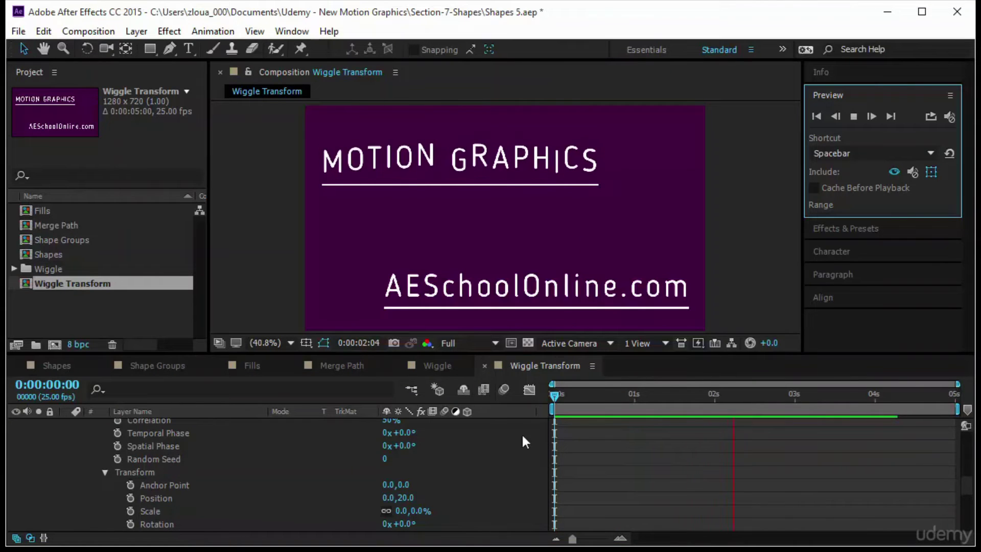
Try a vertical offset of 300, then set it back to 20.
click(406, 498)
text(300)
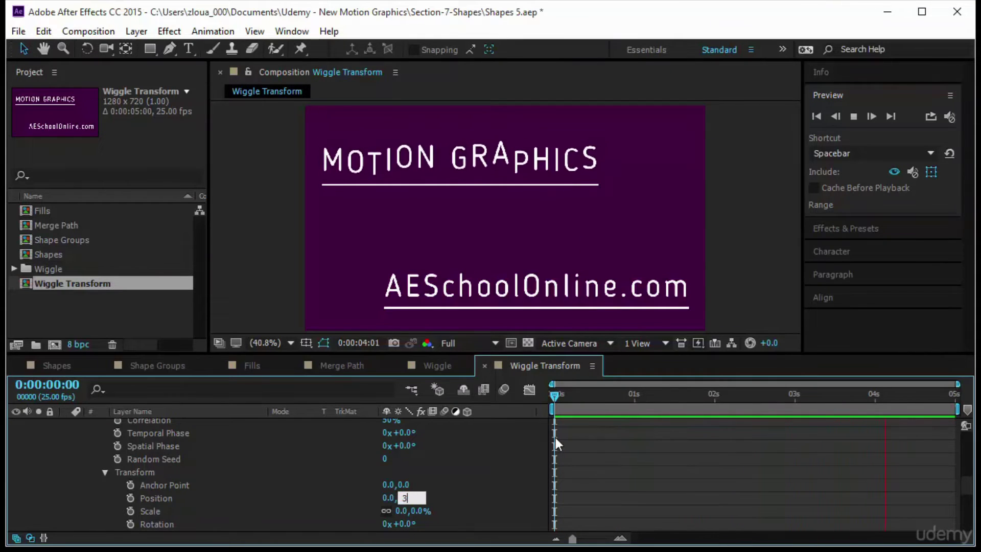
key(Return)
click(664, 491)
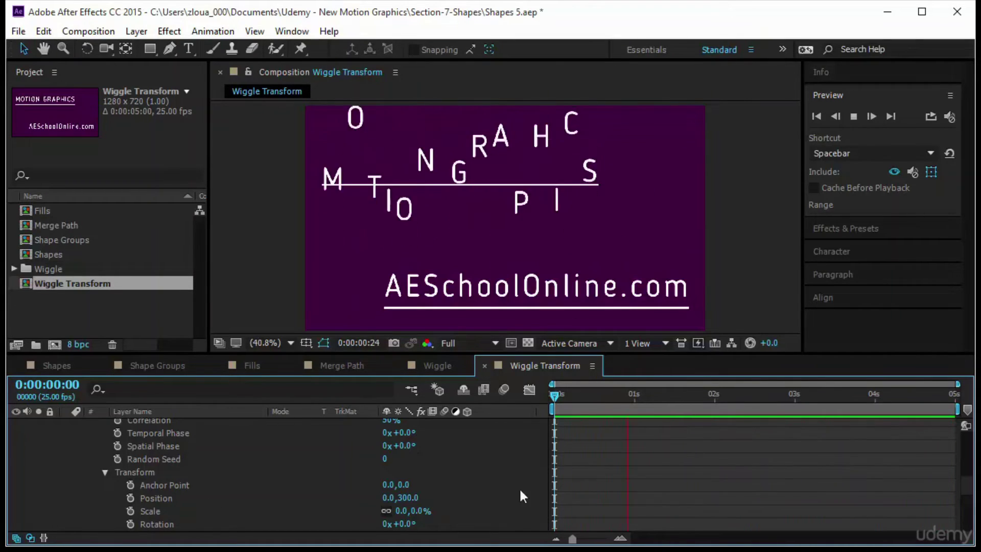
click(407, 498)
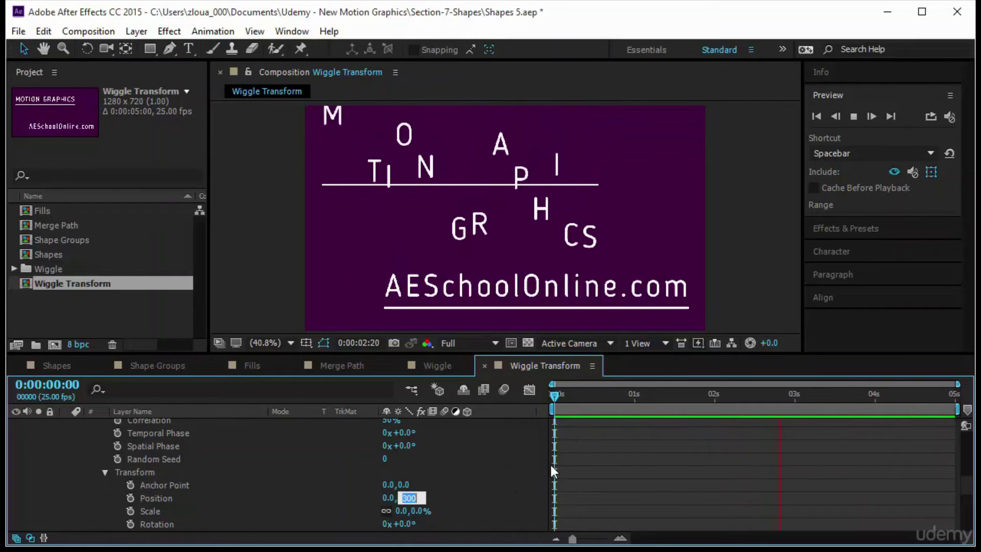
text(20)
key(Return)
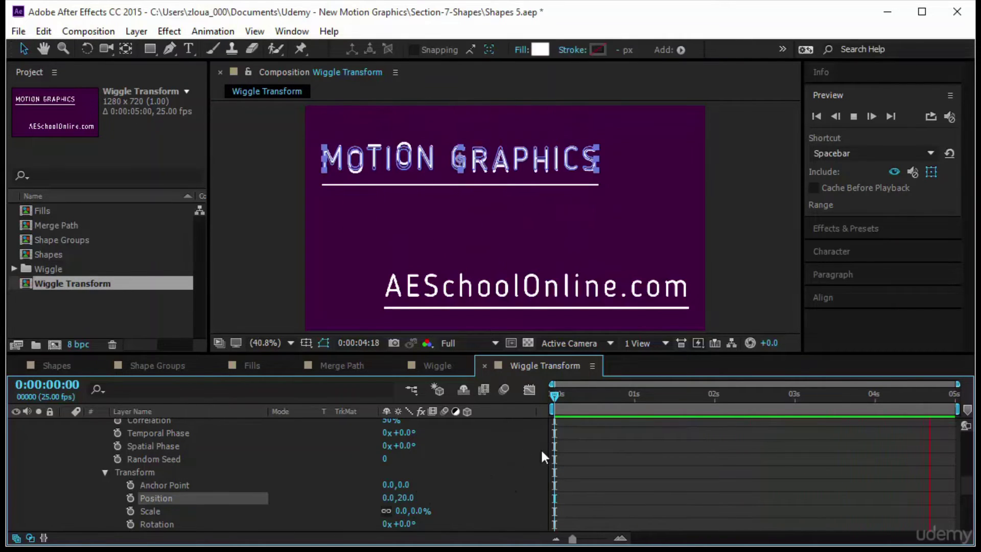
click(691, 462)
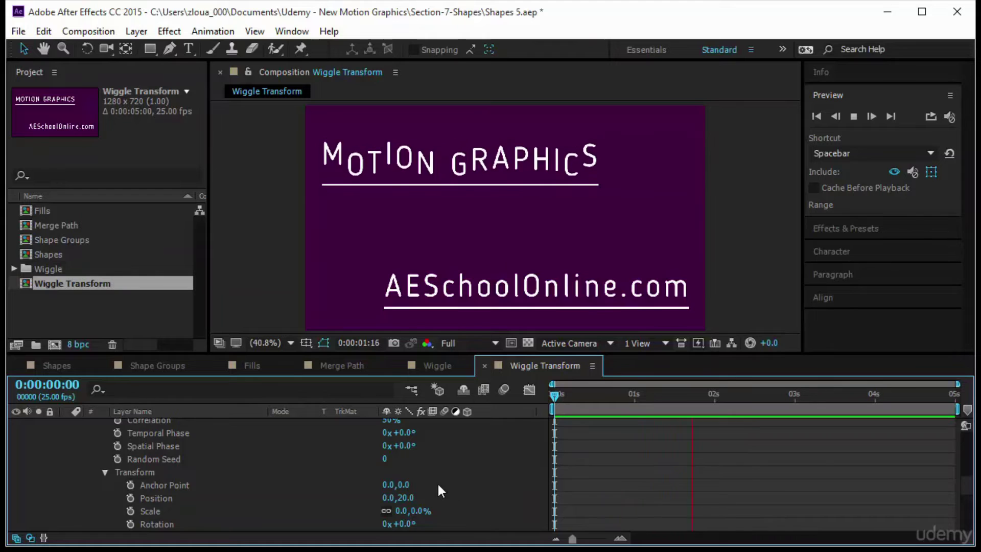
scroll(437, 482, up, 10)
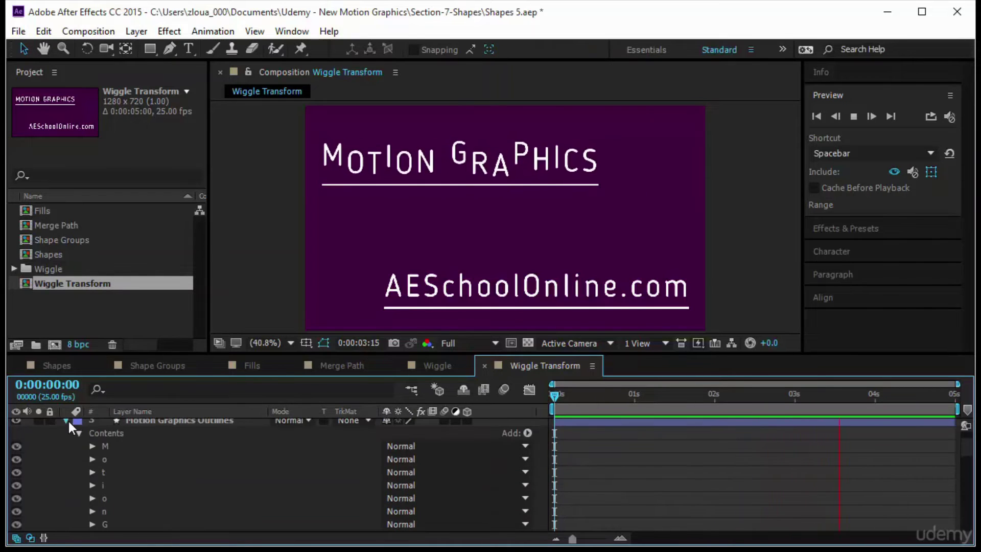
Set Shape Layer 1's wiggle Position offset to 20.0,0.0.
click(66, 420)
click(174, 428)
scroll(243, 504, down, 3)
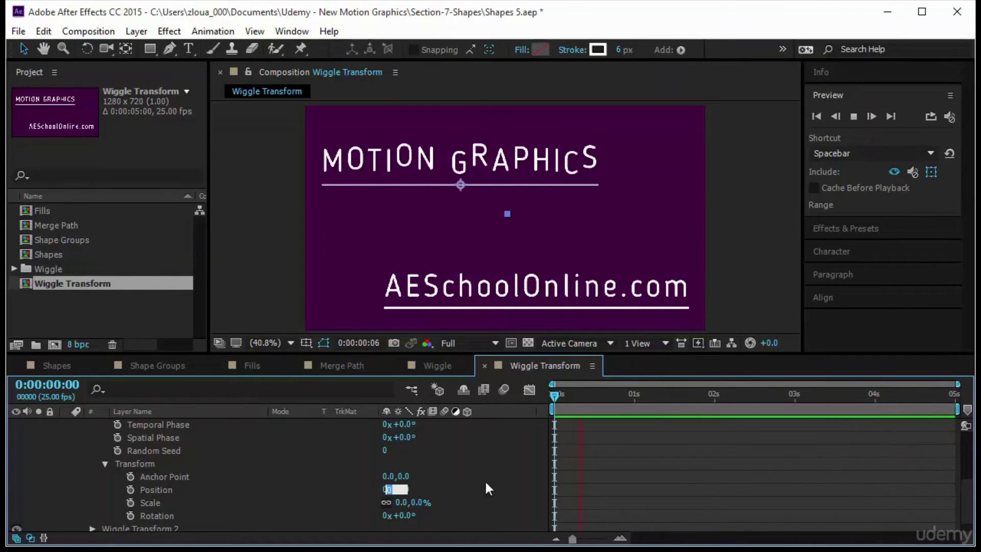
text(20)
key(Return)
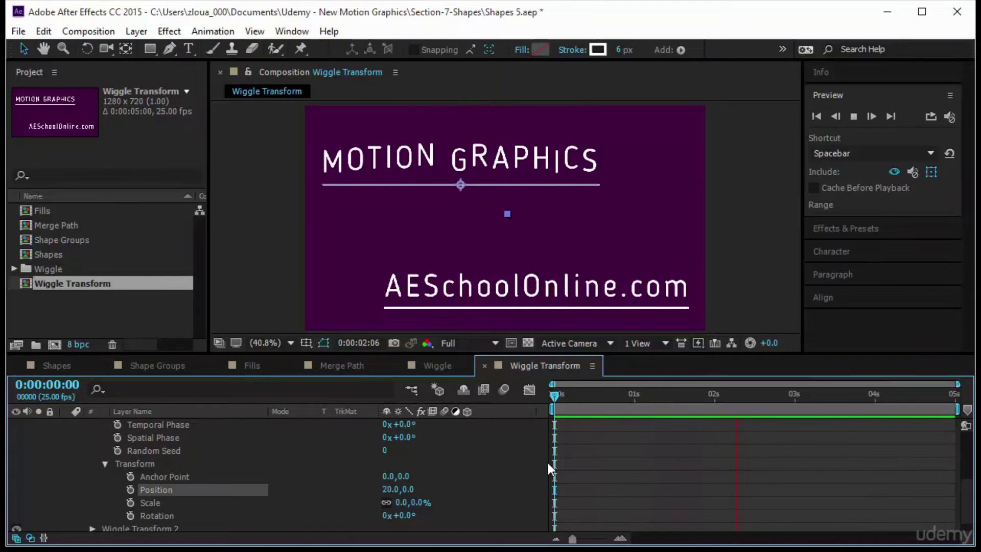
click(669, 507)
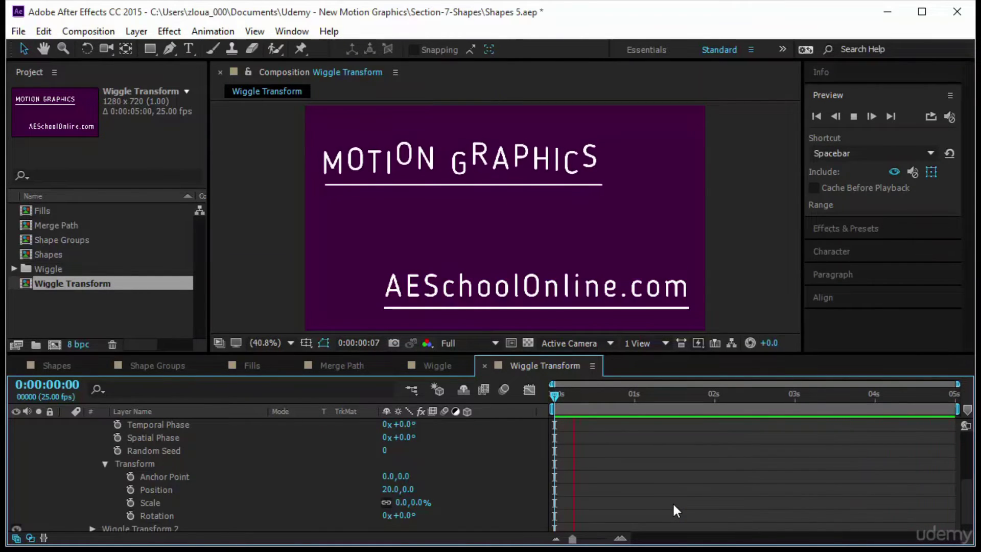
Add a Wiggle Transform to AESchoolOnline.com Outlines with a 5° rotation offset.
click(547, 285)
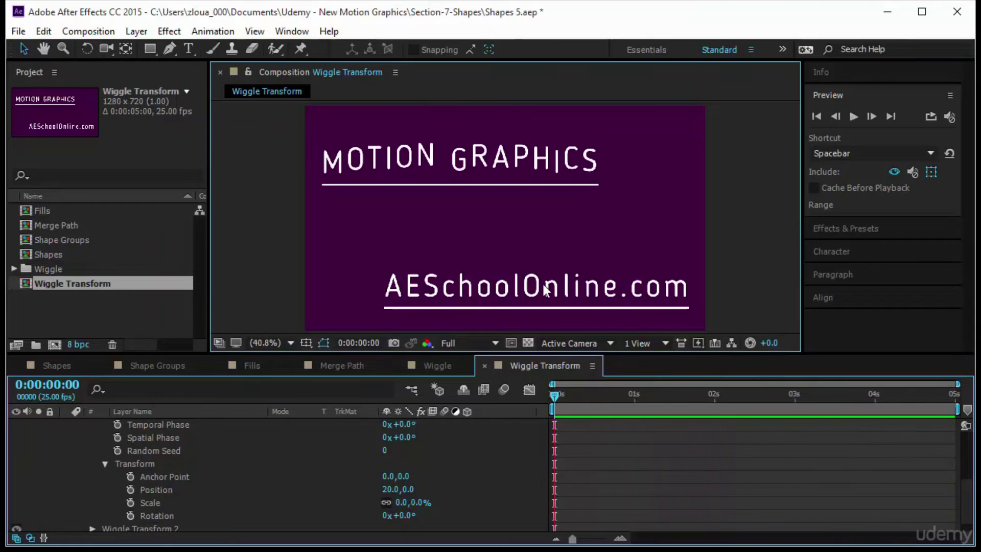
scroll(491, 444, down, 1)
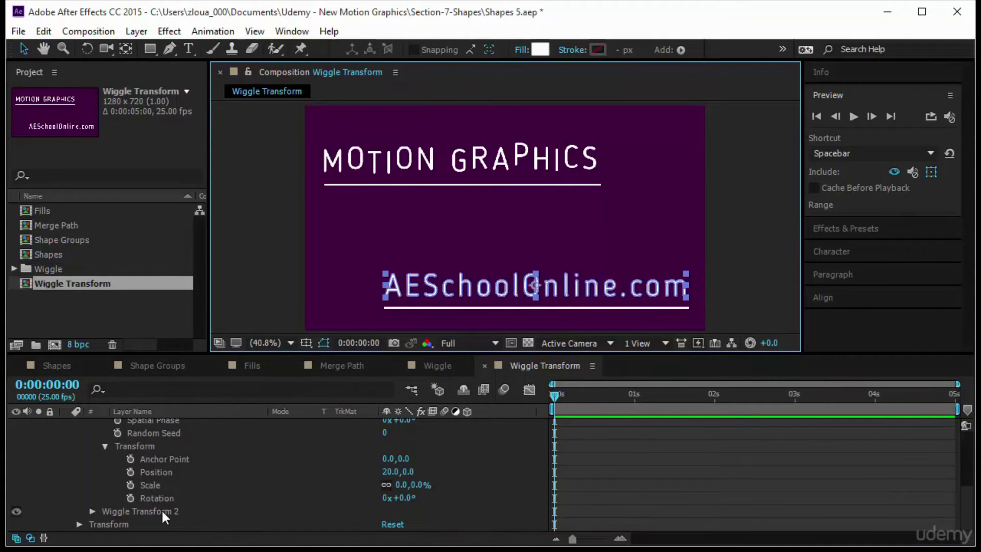
scroll(162, 509, up, 8)
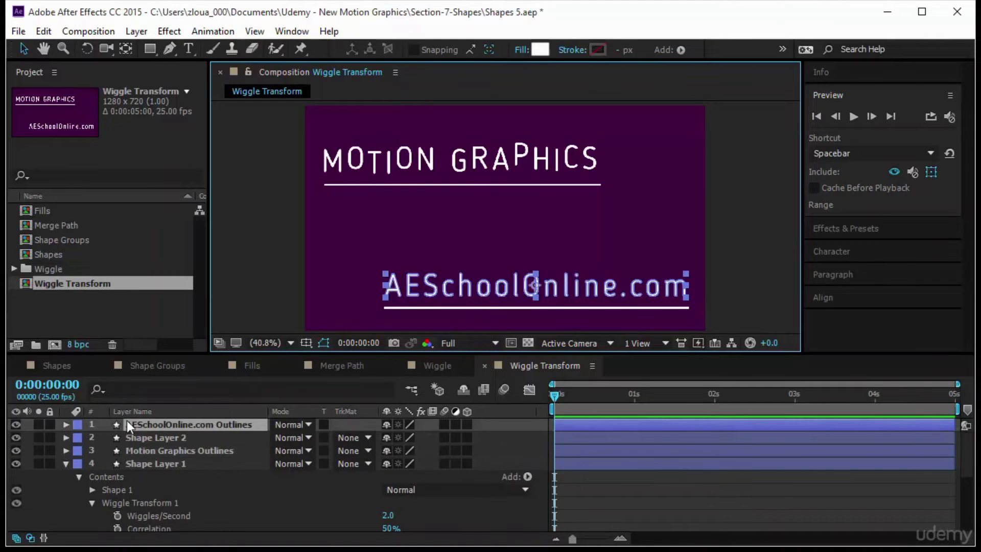
click(66, 425)
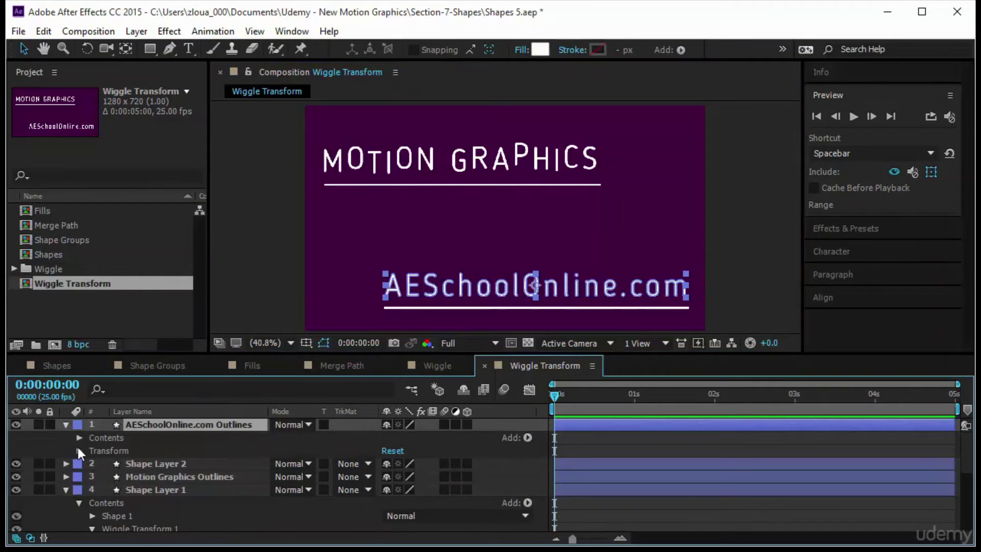
click(526, 438)
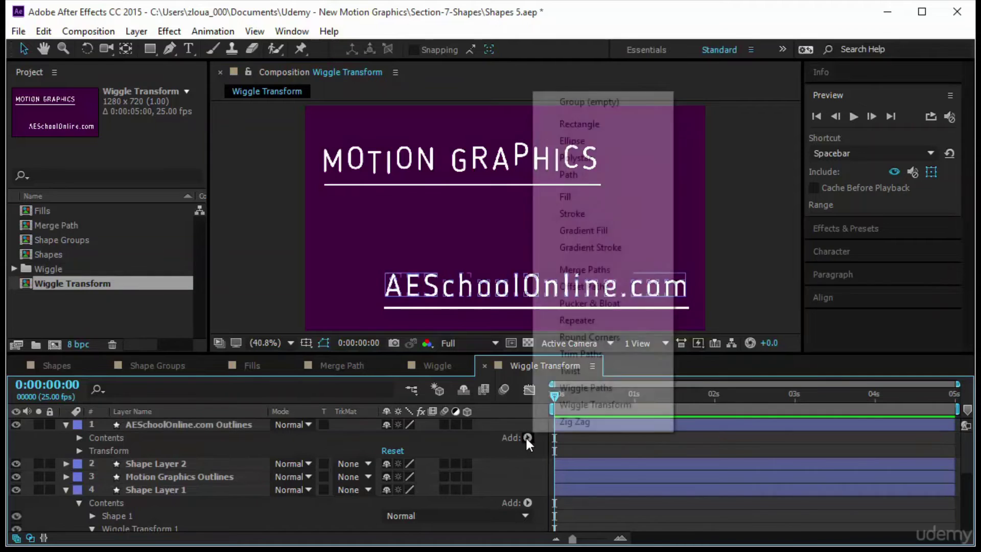
click(631, 405)
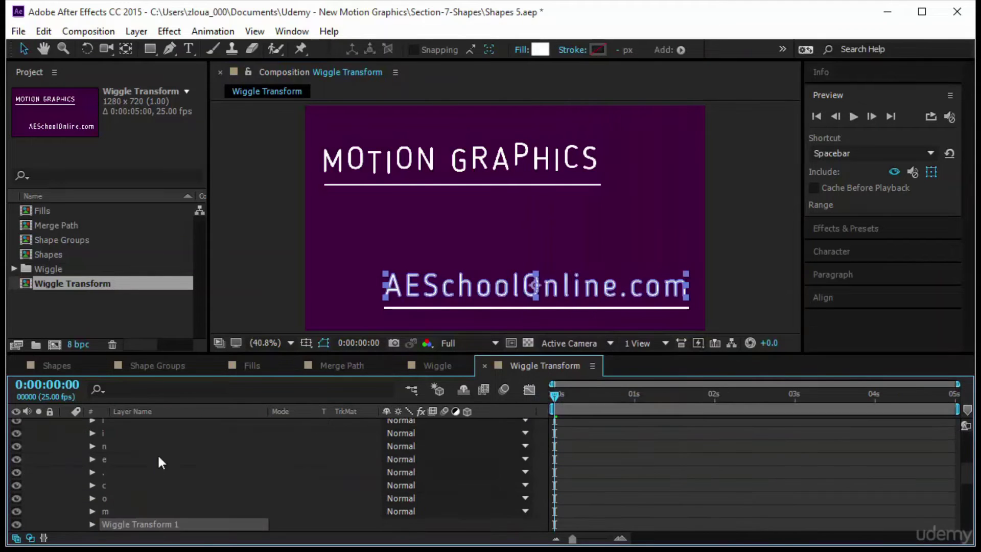
scroll(186, 470, down, 3)
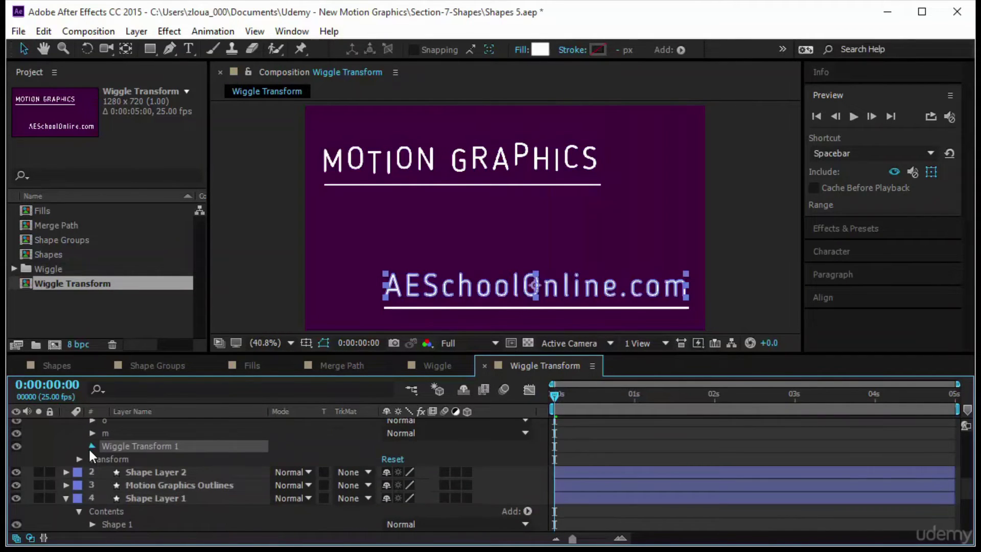
click(90, 447)
scroll(153, 499, down, 3)
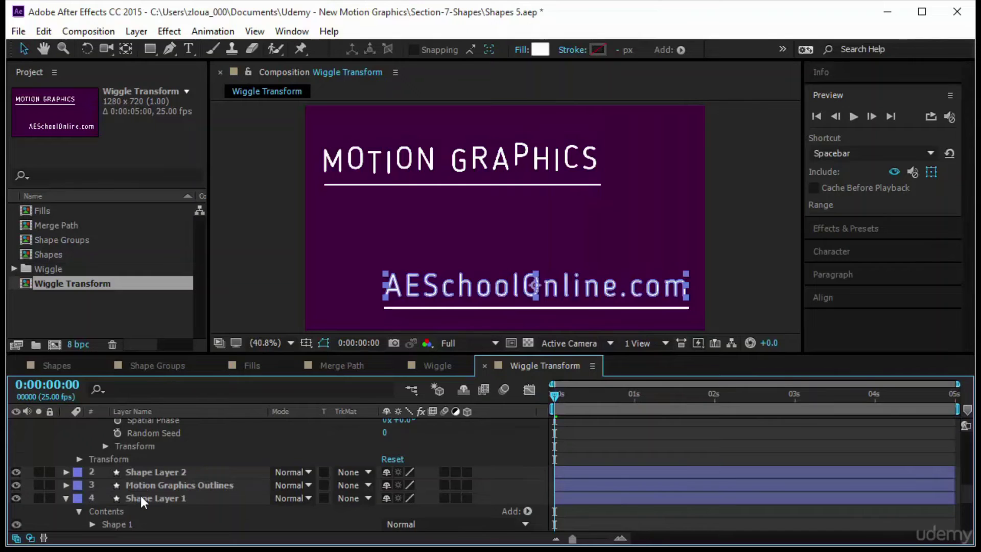
click(104, 447)
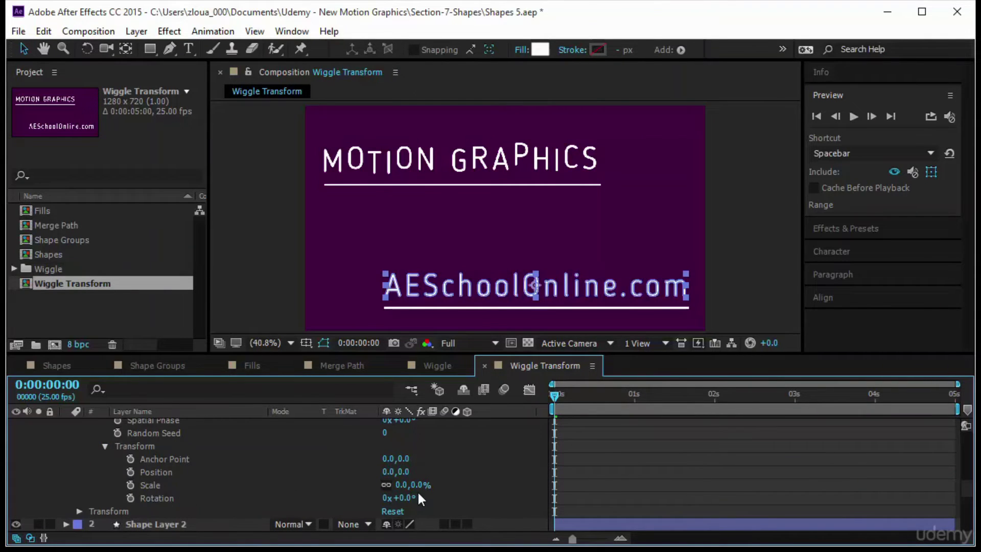
click(401, 498)
click(462, 481)
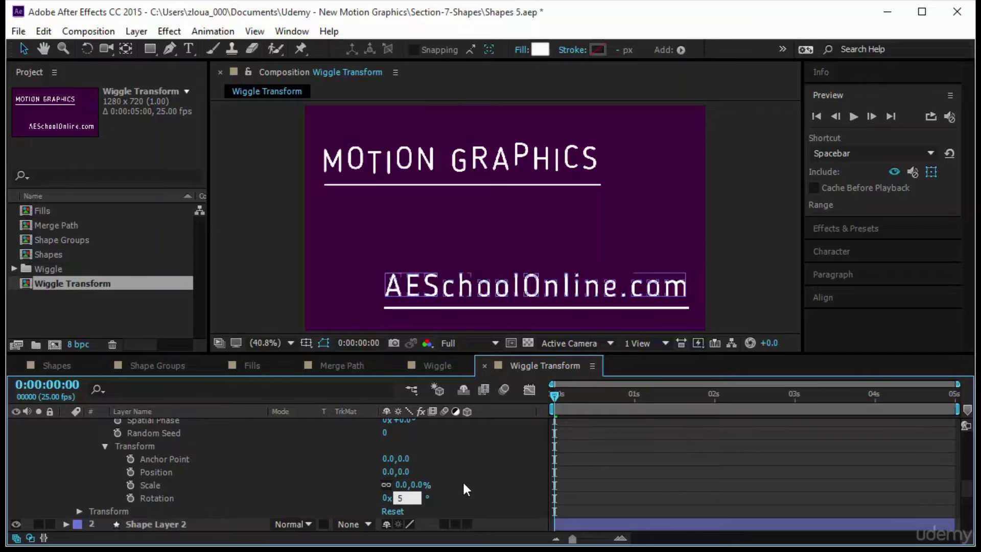
Set the letters' wiggle Position offset to 10.0,0.0 and play the preview.
click(391, 473)
text(10)
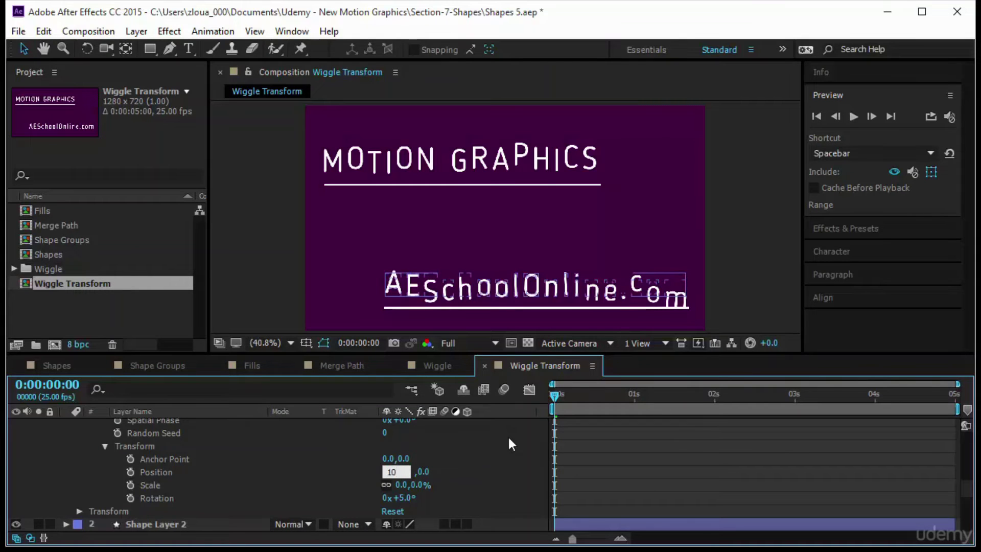
key(Return)
click(712, 488)
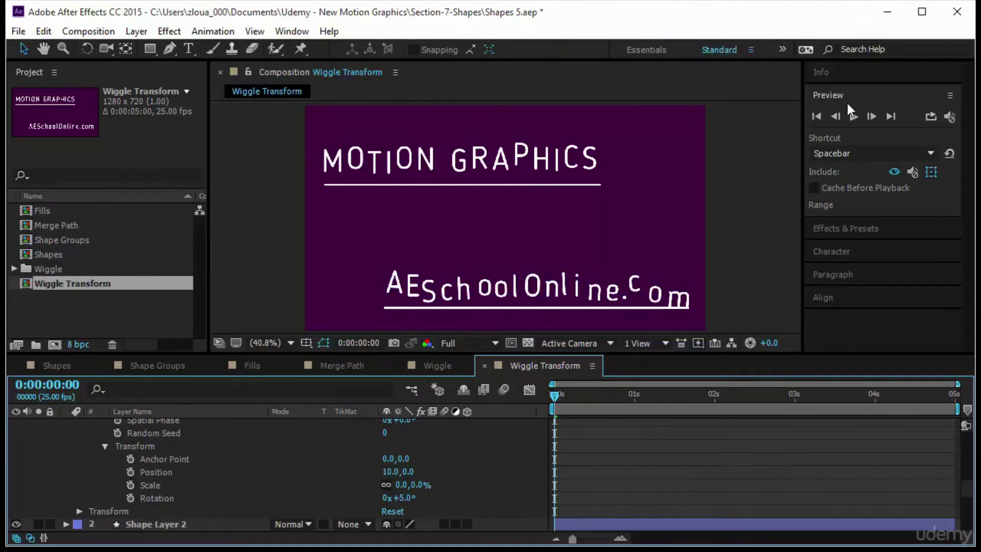
click(854, 116)
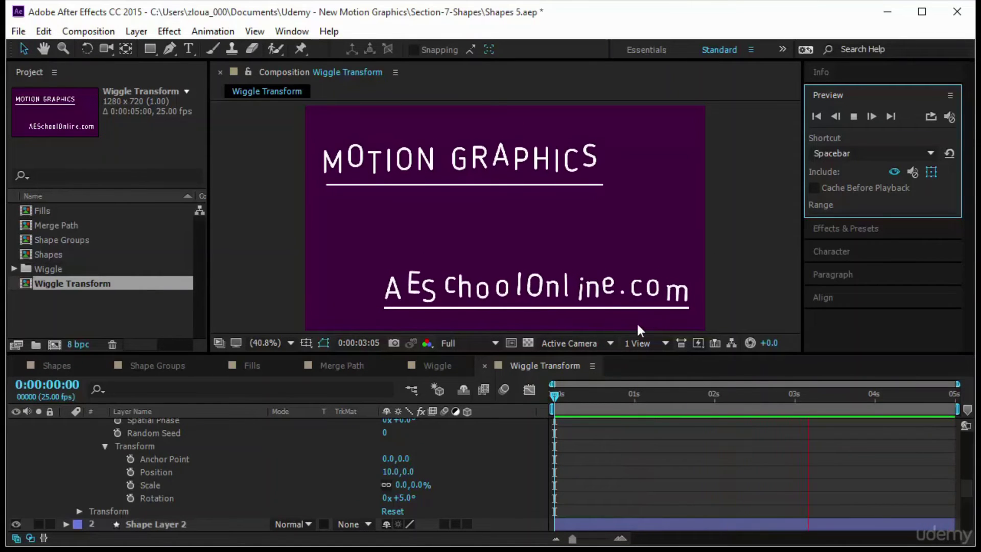
scroll(496, 389, down, 3)
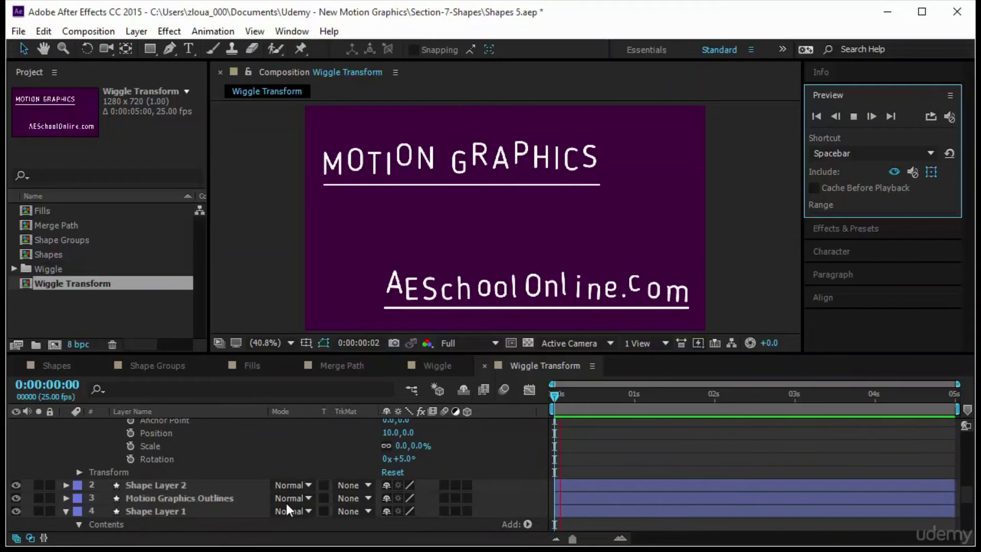
Add a Wiggle Transform to Shape Layer 2 with a Position offset of 20.0,0.0.
click(148, 482)
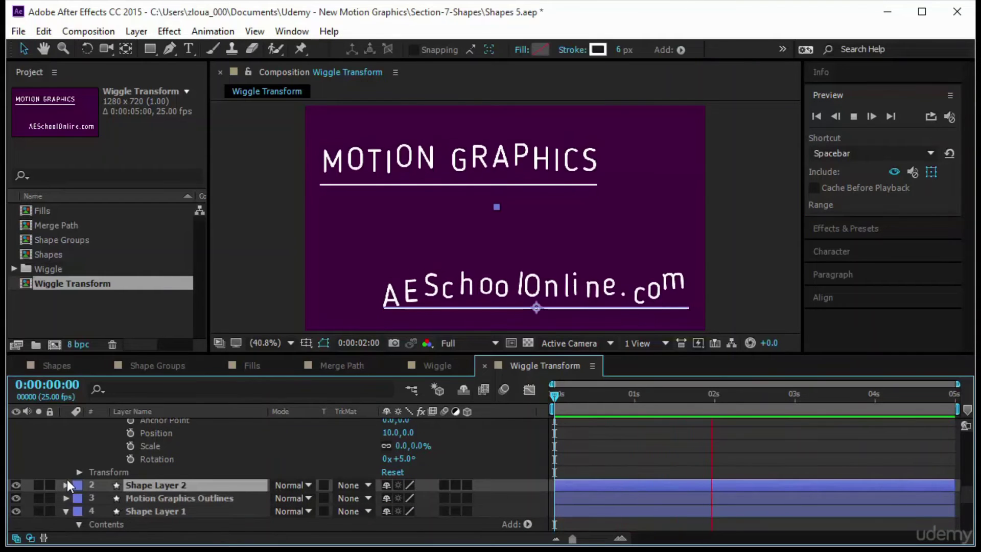
click(682, 49)
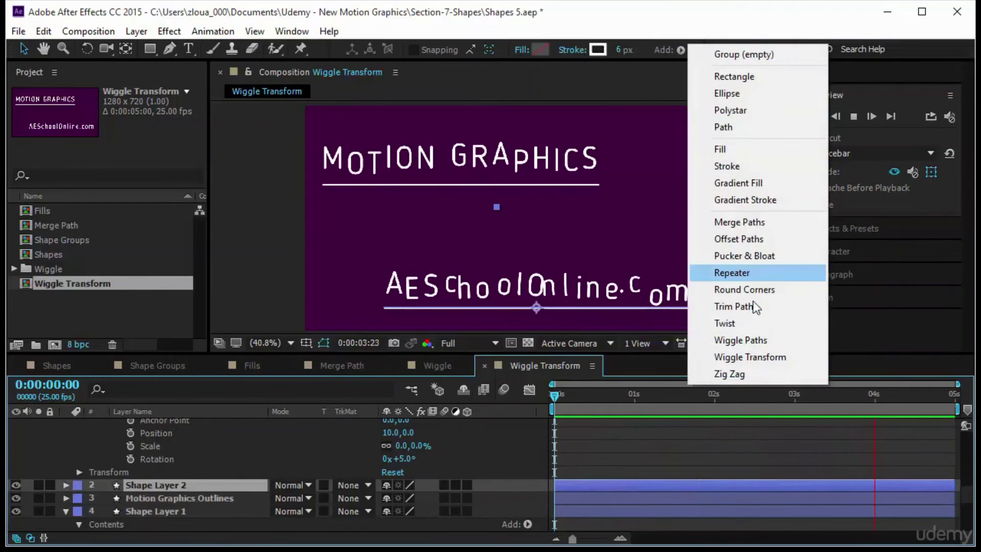
click(783, 358)
scroll(128, 459, down, 3)
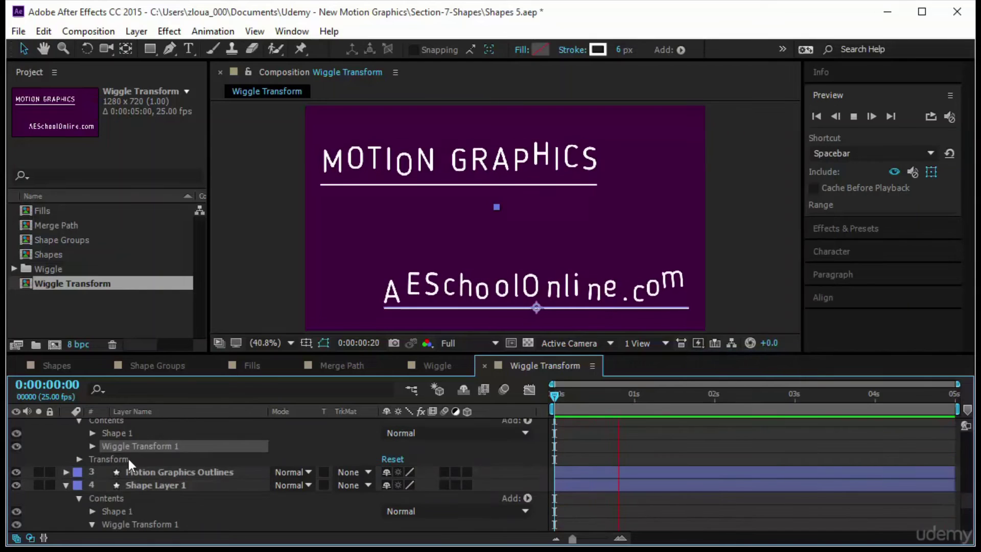
click(92, 445)
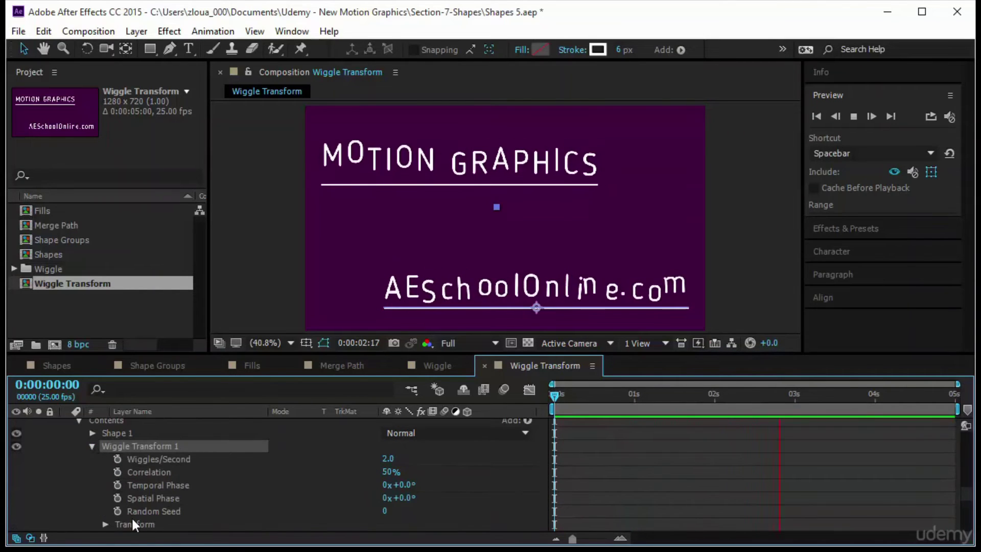
click(105, 525)
scroll(277, 485, down, 5)
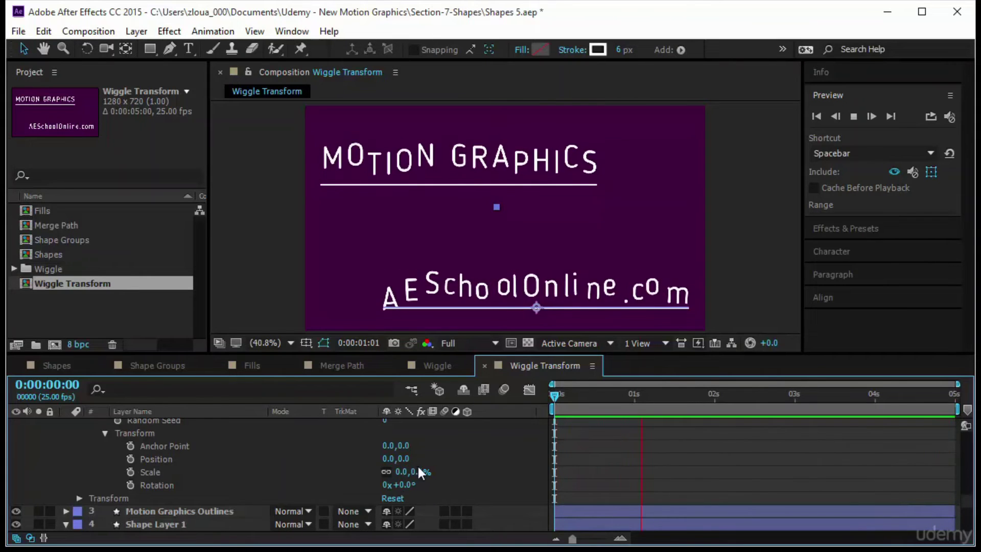
click(390, 458)
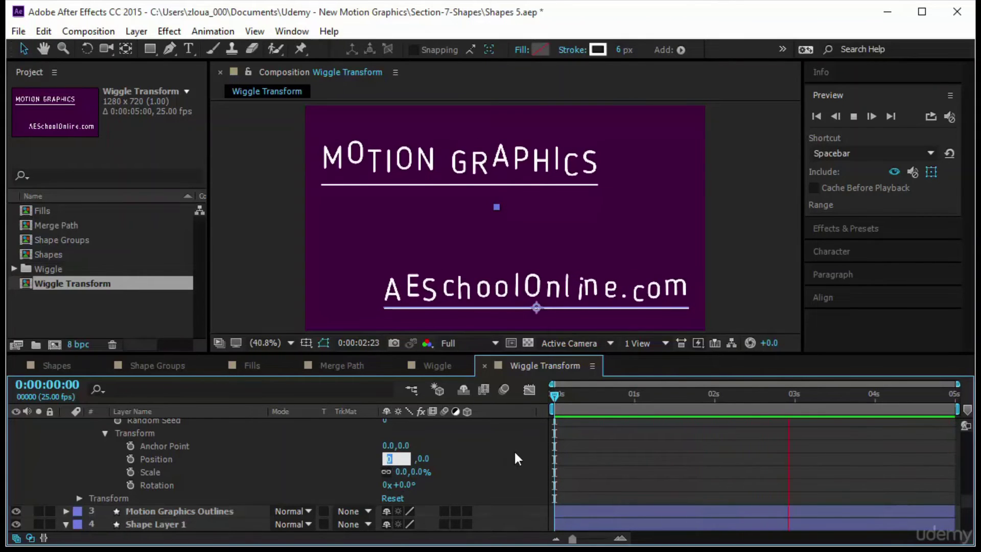
text(20)
key(Return)
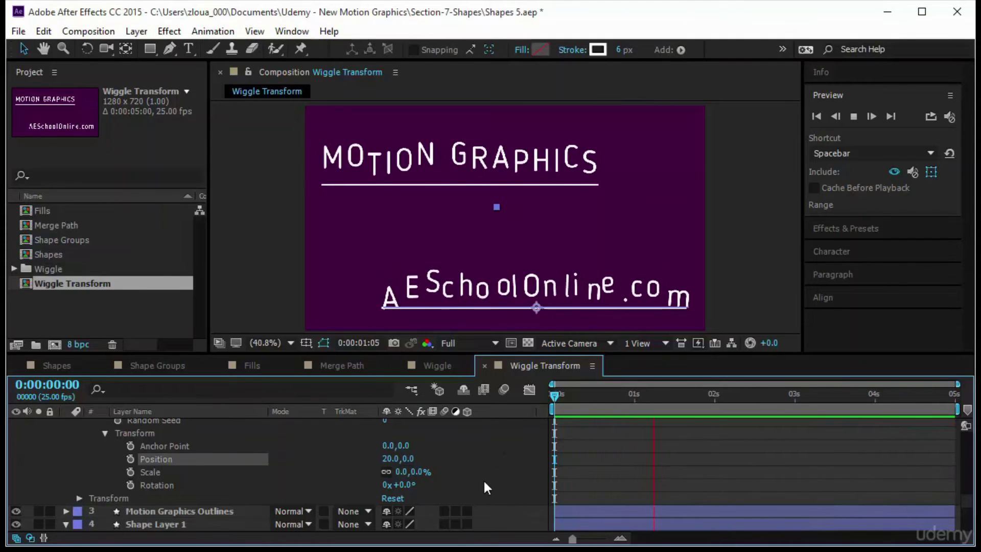
scroll(484, 479, up, 3)
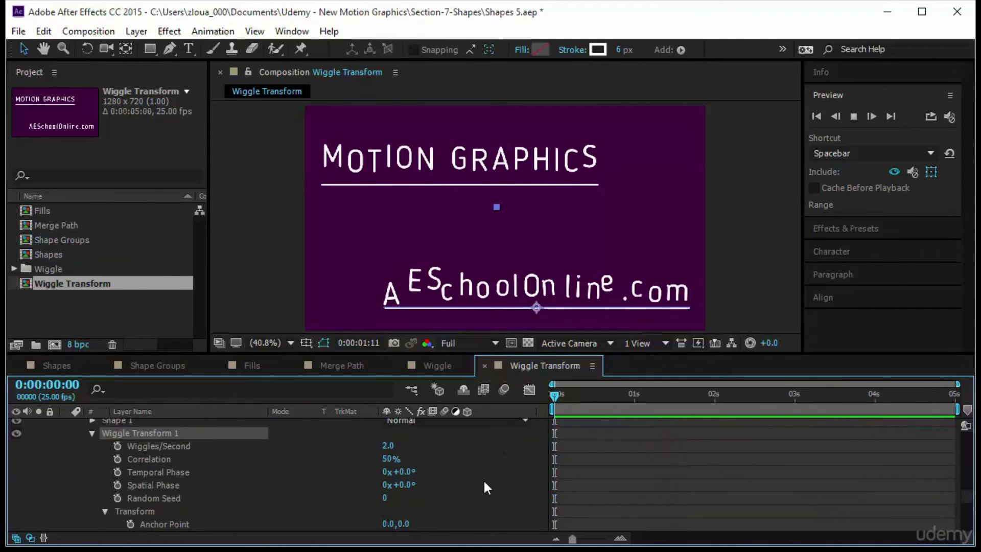
Try 24 wiggles per second, then scrub the letters' Wiggles/Second value.
click(185, 447)
click(387, 446)
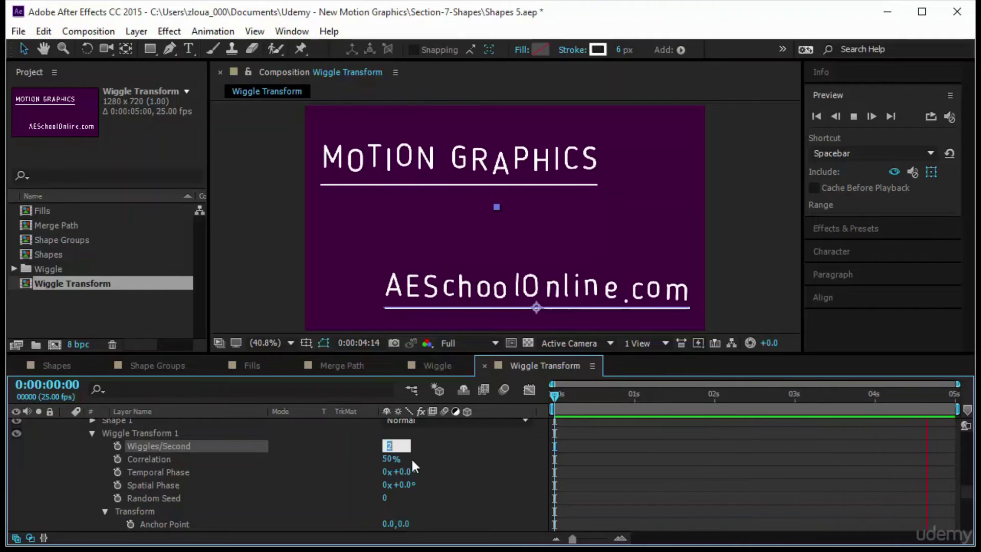
text(24)
key(Return)
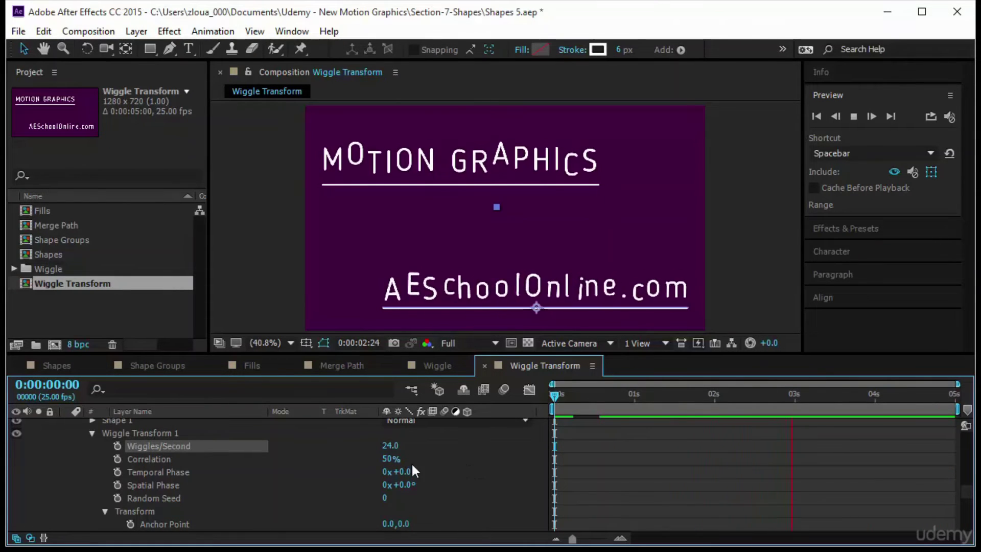
scroll(219, 456, up, 4)
click(231, 471)
scroll(230, 466, up, 10)
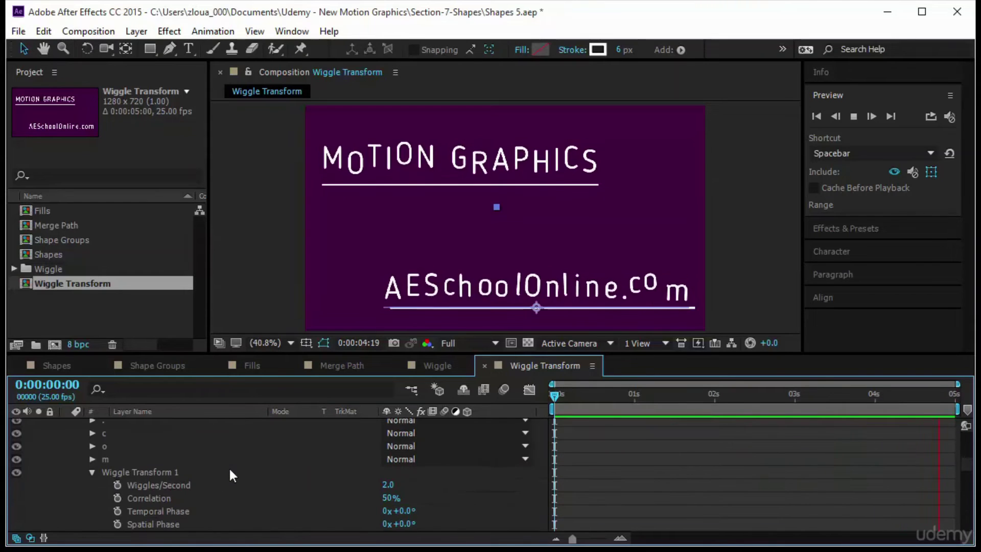
click(228, 429)
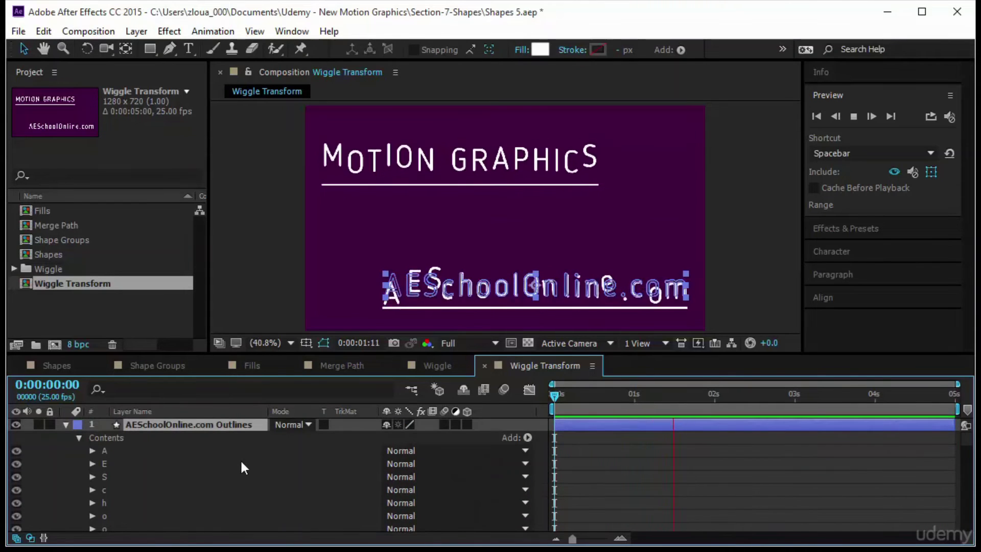
scroll(241, 459, down, 10)
scroll(237, 459, up, 2)
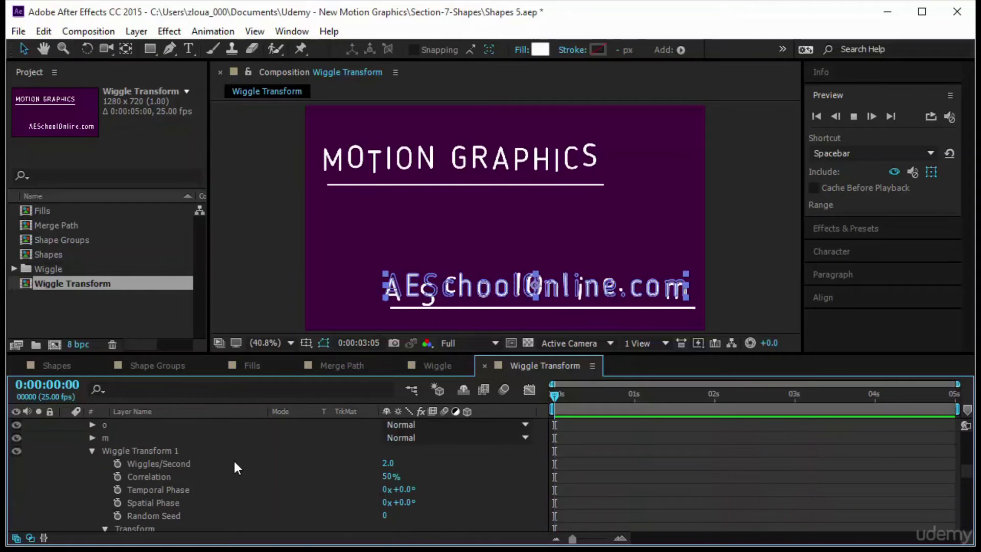
drag(387, 464, 410, 459)
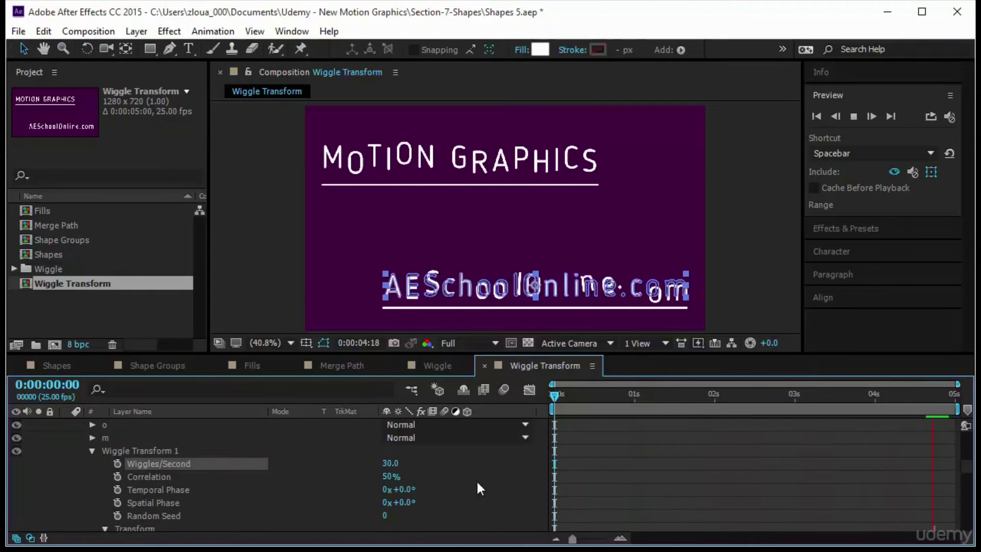
Set Wiggles/Second to 0.5 and Correlation to 100%.
click(669, 464)
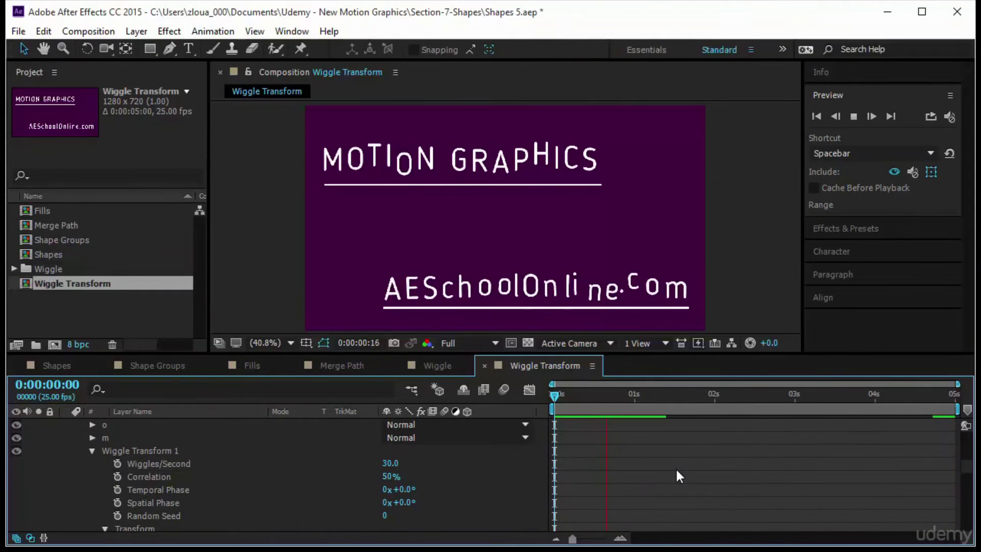
click(390, 464)
text(.5)
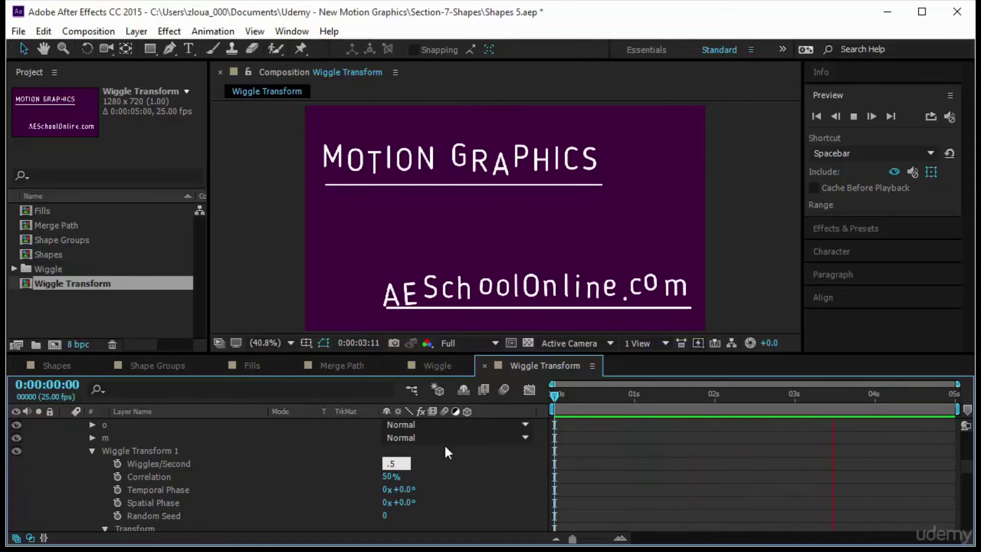
key(Return)
click(610, 483)
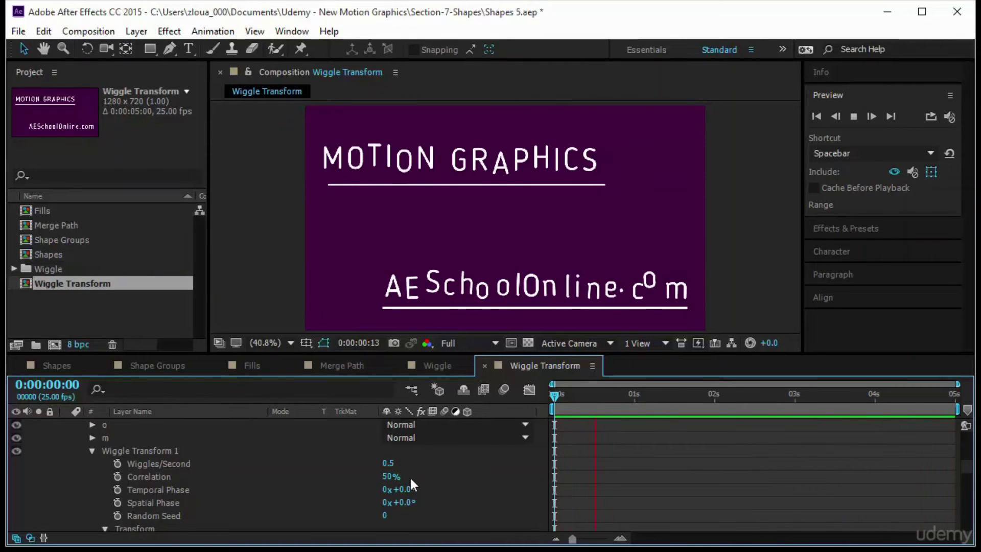
drag(391, 477, 495, 466)
click(630, 482)
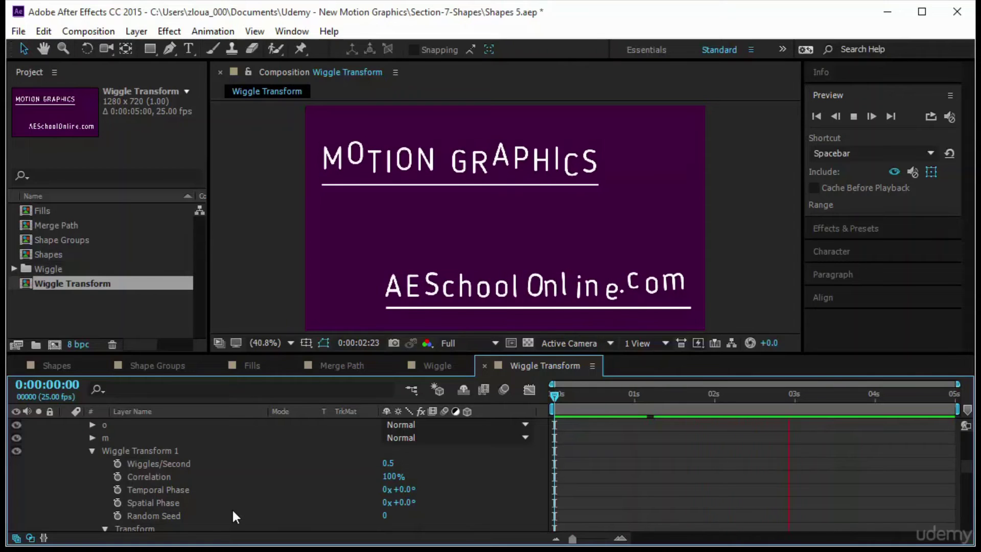
Add a 10.0,0.0 Position keyframe to the letters' wiggle at 0 seconds.
scroll(228, 508, down, 1)
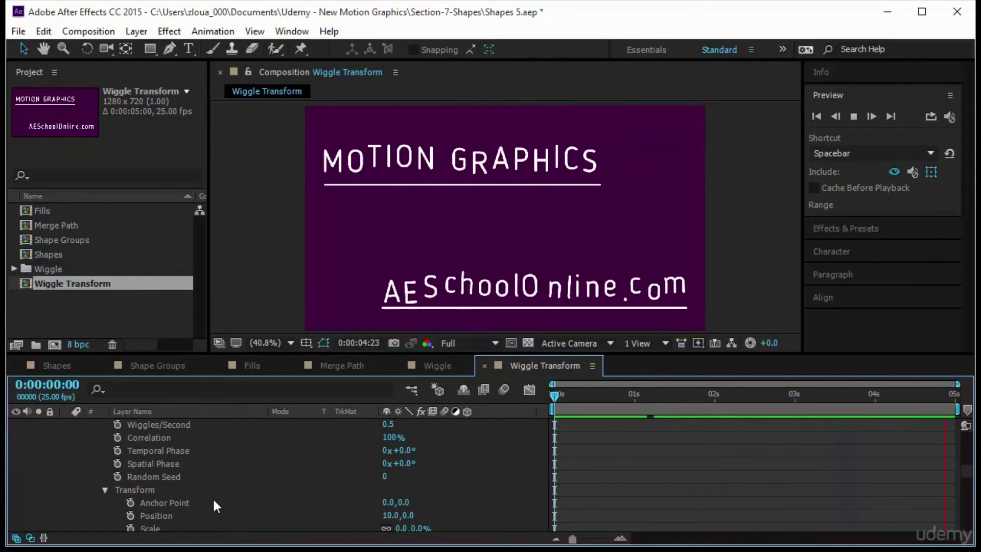
scroll(222, 498, up, 1)
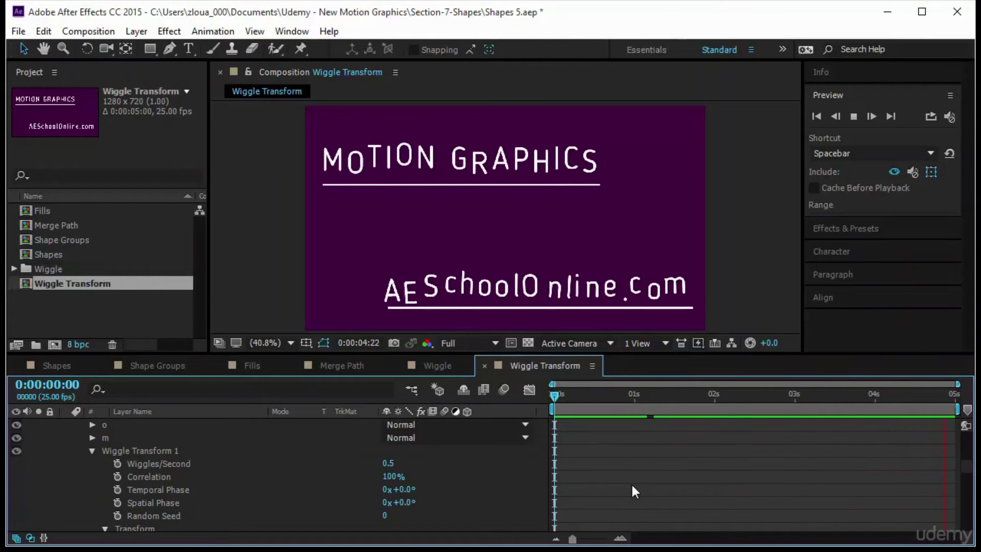
scroll(424, 486, down, 2)
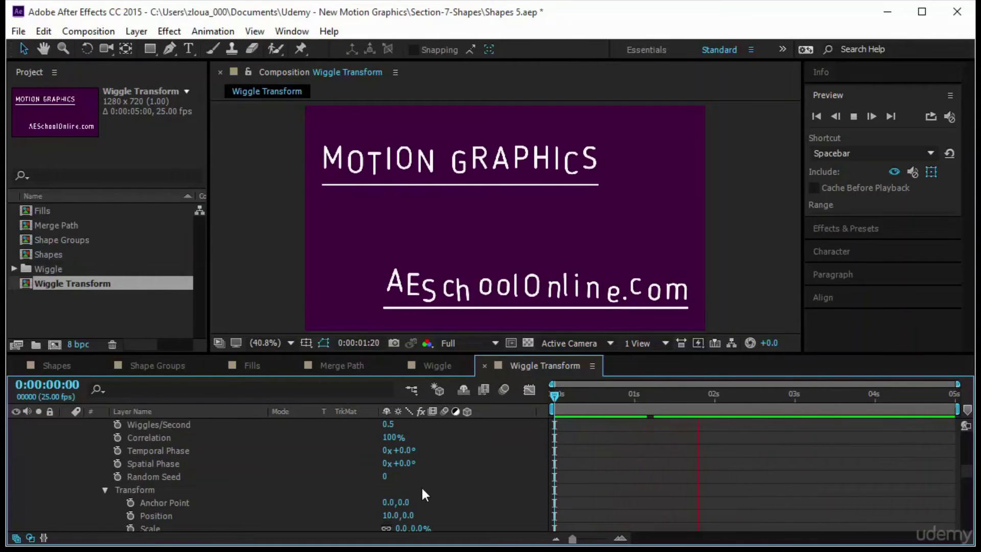
scroll(421, 486, down, 2)
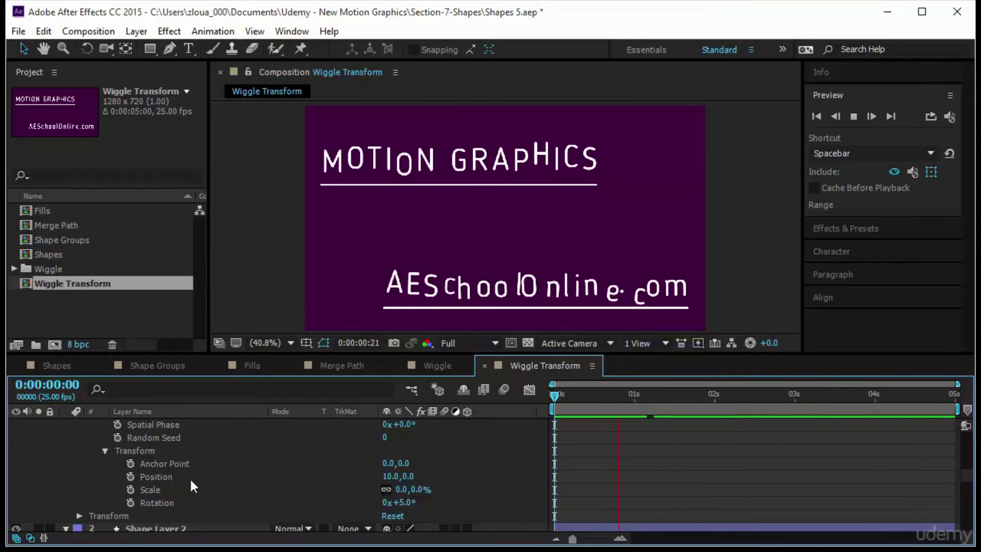
click(165, 478)
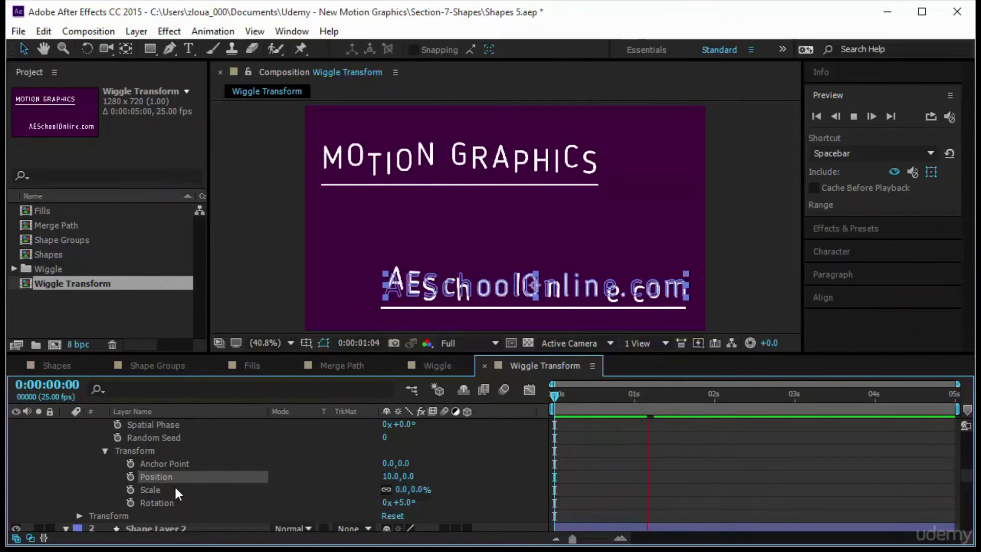
click(176, 489)
click(182, 503)
click(687, 446)
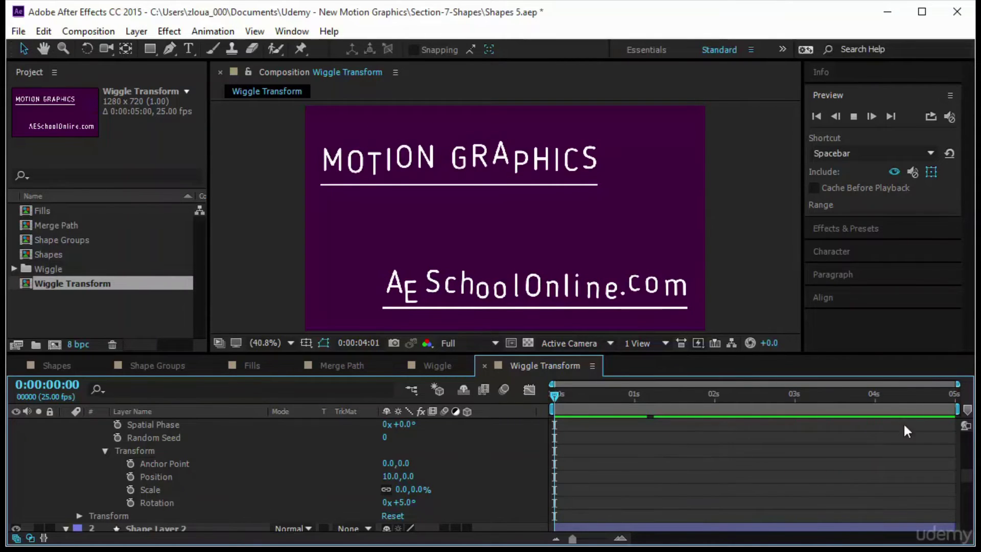
click(869, 395)
key(Home)
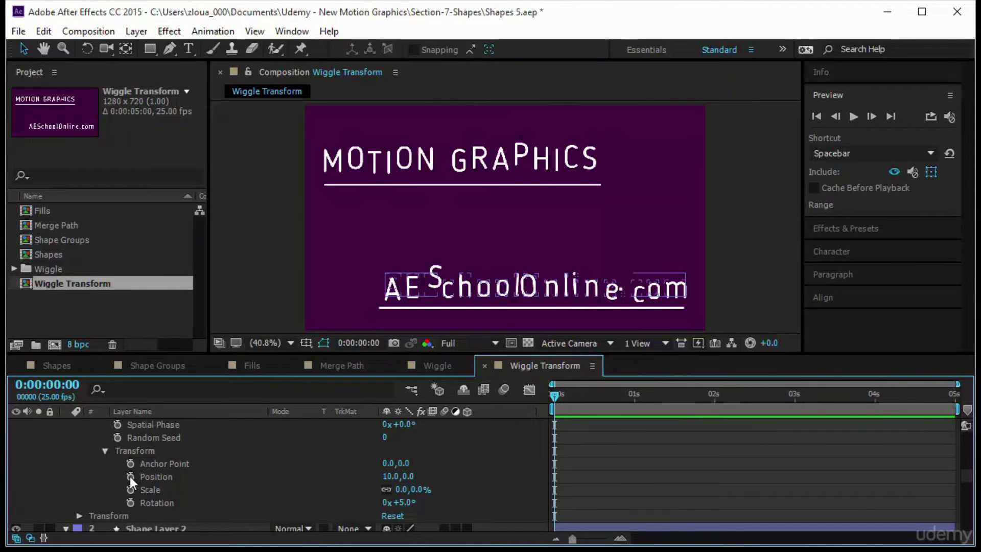
key(alt+shift+p)
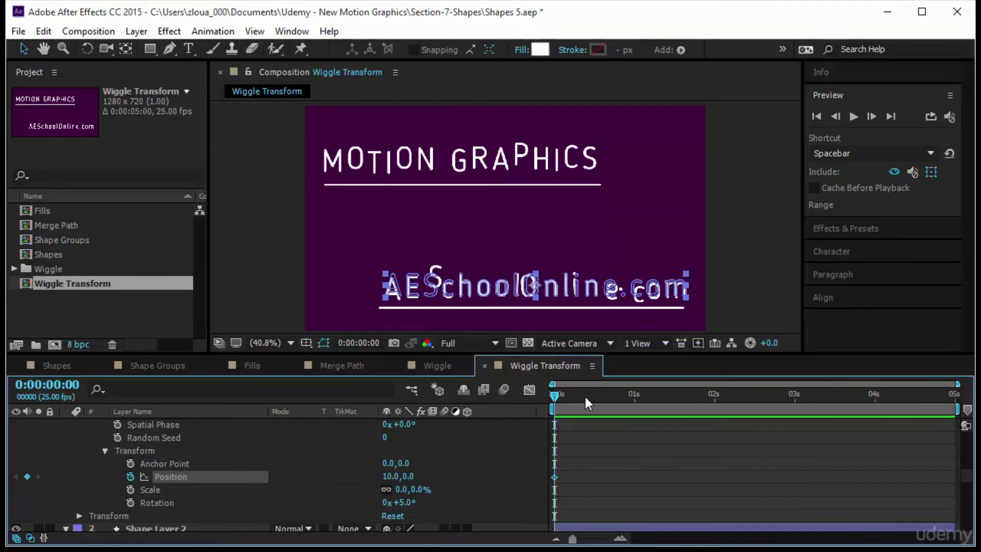
Try a 50.0,0.0 Position keyframe at 2 seconds, preview, then remove all Position keyframes.
drag(585, 397, 715, 437)
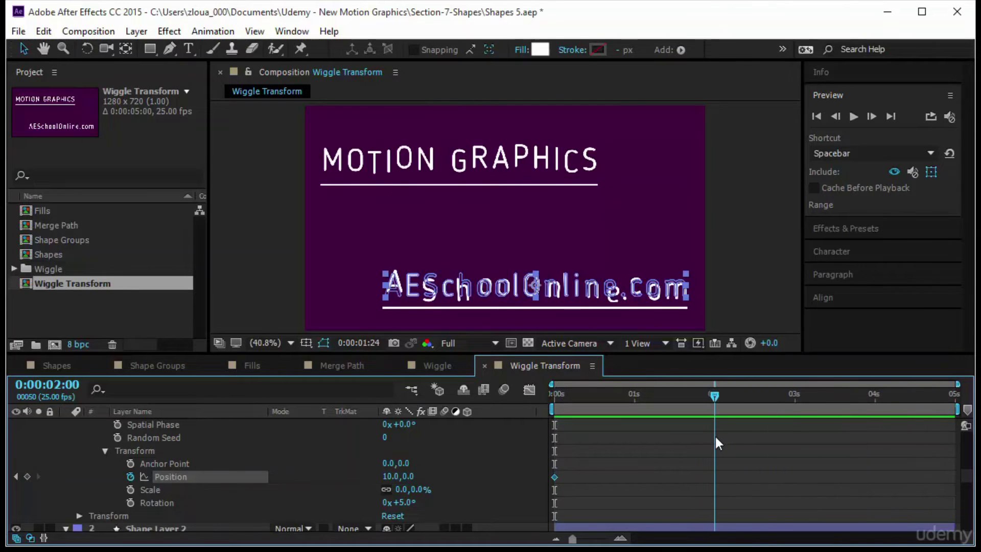
click(391, 477)
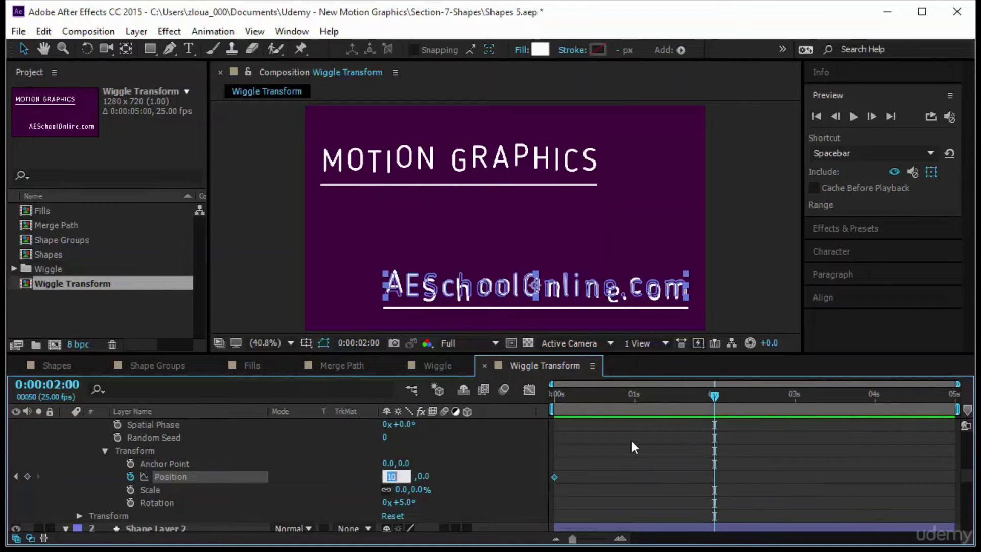
text(50)
key(Return)
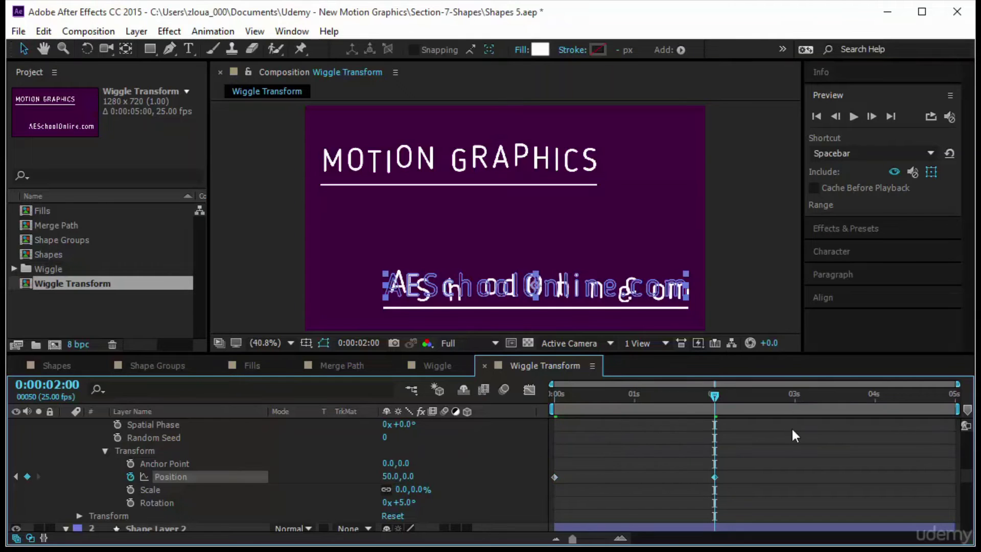
drag(710, 397, 530, 409)
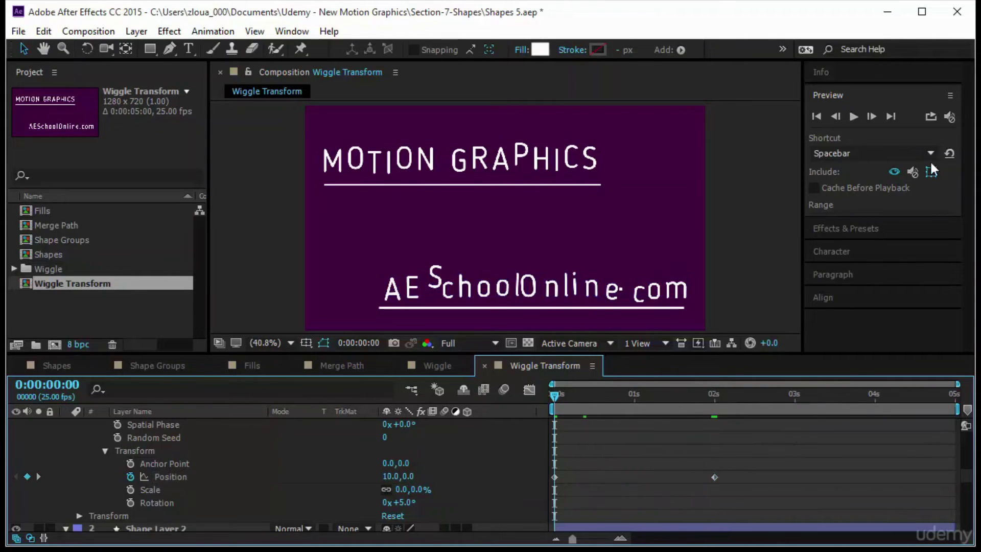
click(853, 117)
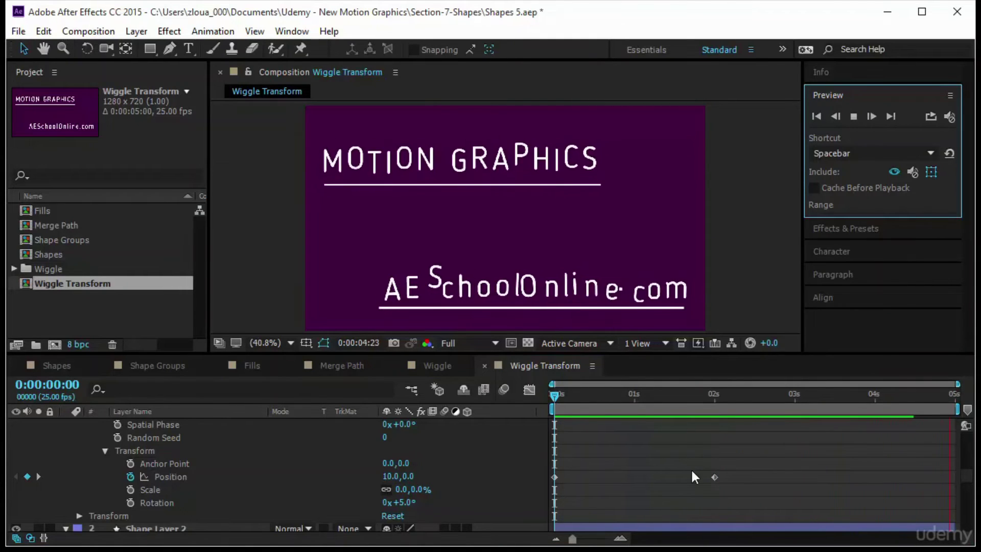
click(131, 476)
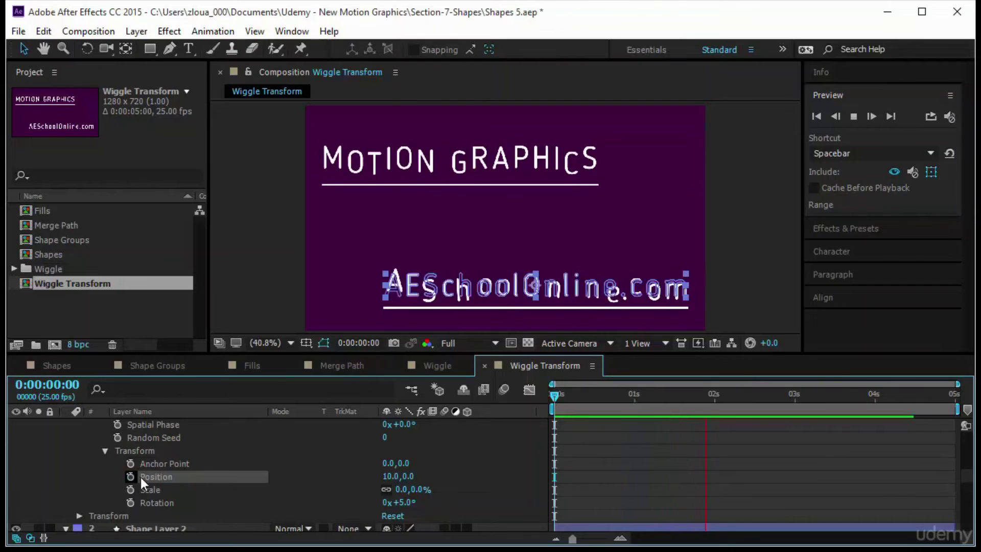
click(661, 445)
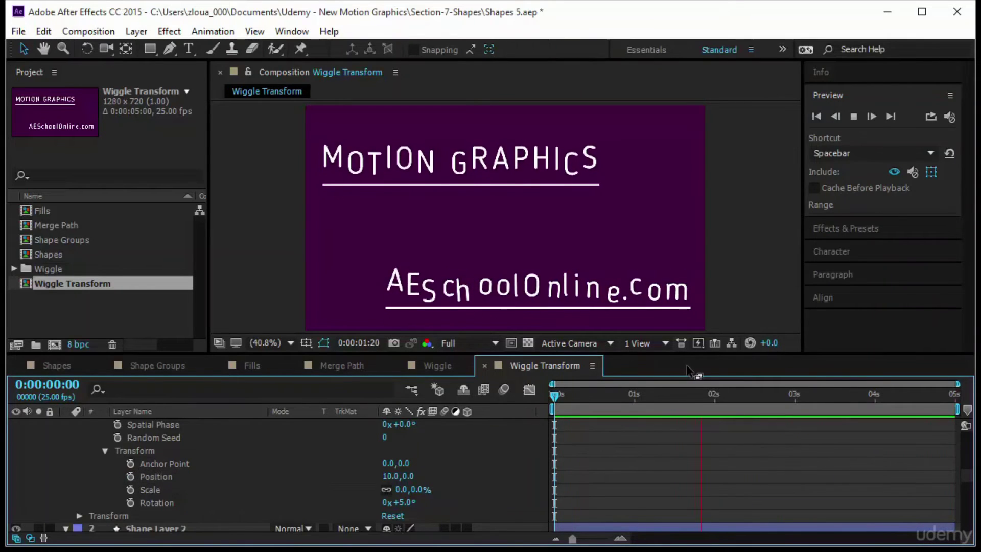
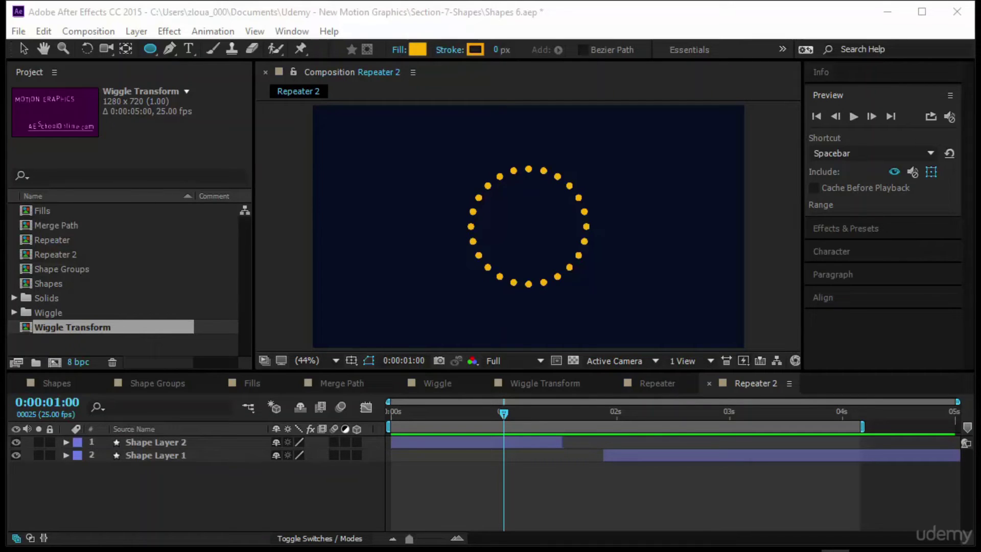
Scrub and preview the existing ring-of-dots animation.
drag(503, 413, 501, 458)
key(space)
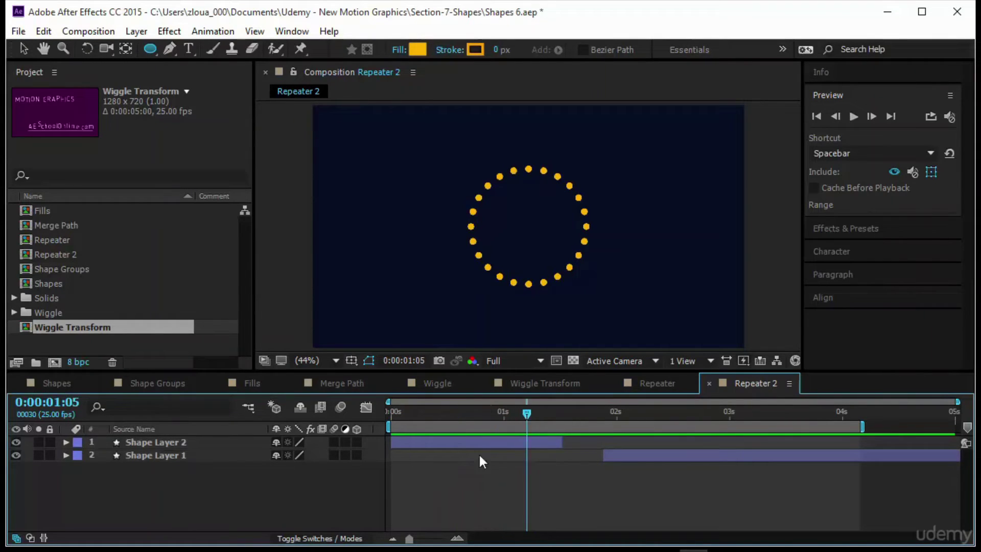
drag(631, 449, 364, 485)
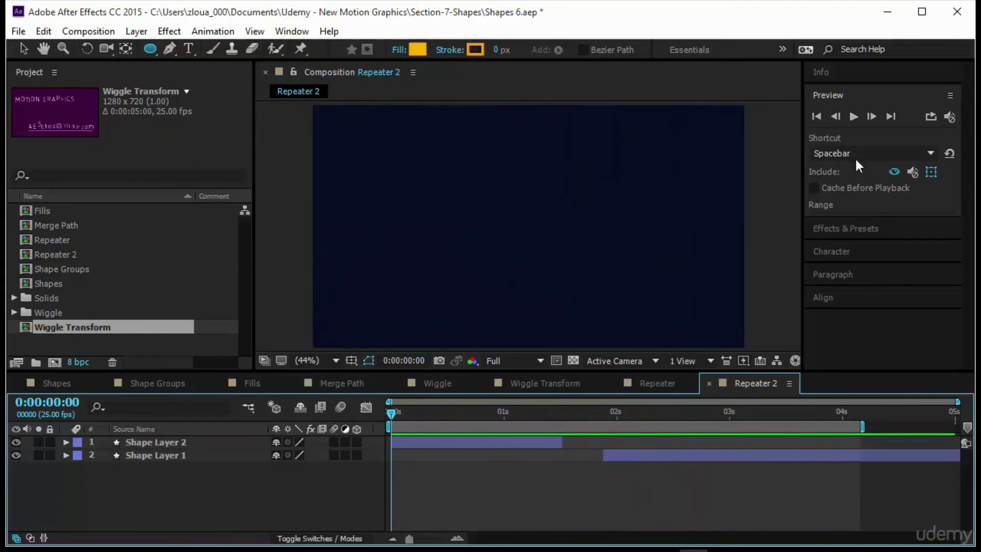
click(851, 117)
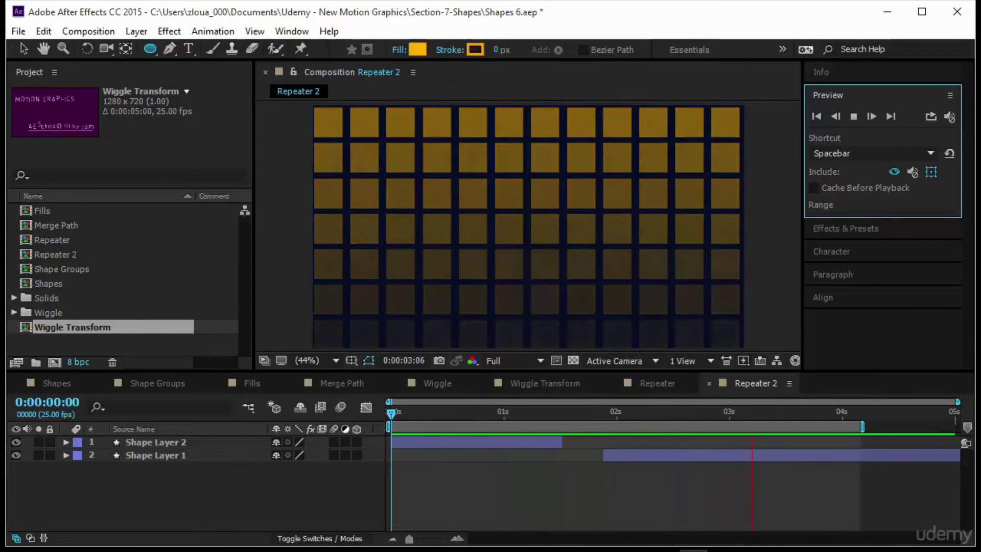
click(388, 415)
click(390, 412)
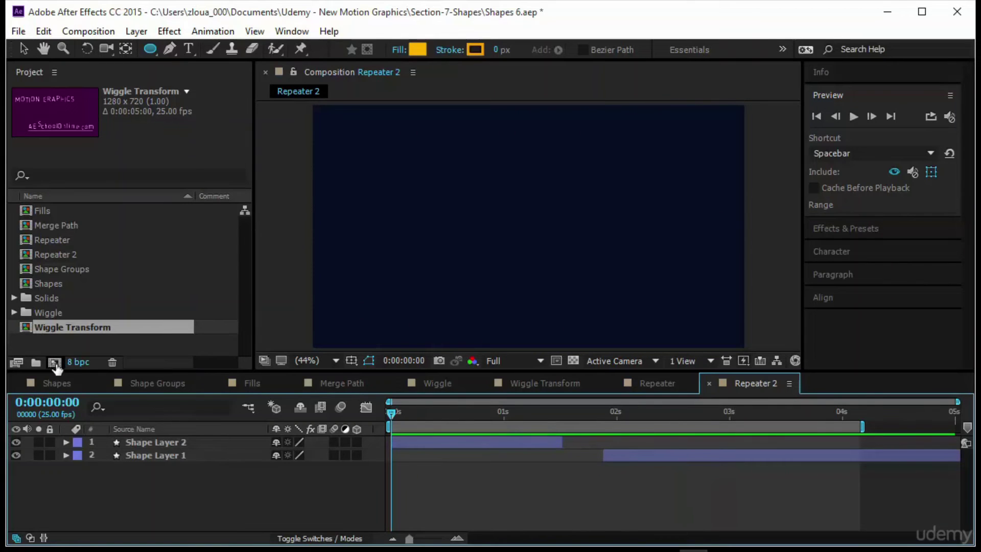
Create new composition Comp 3 with default settings and draw a small circle in it.
click(75, 363)
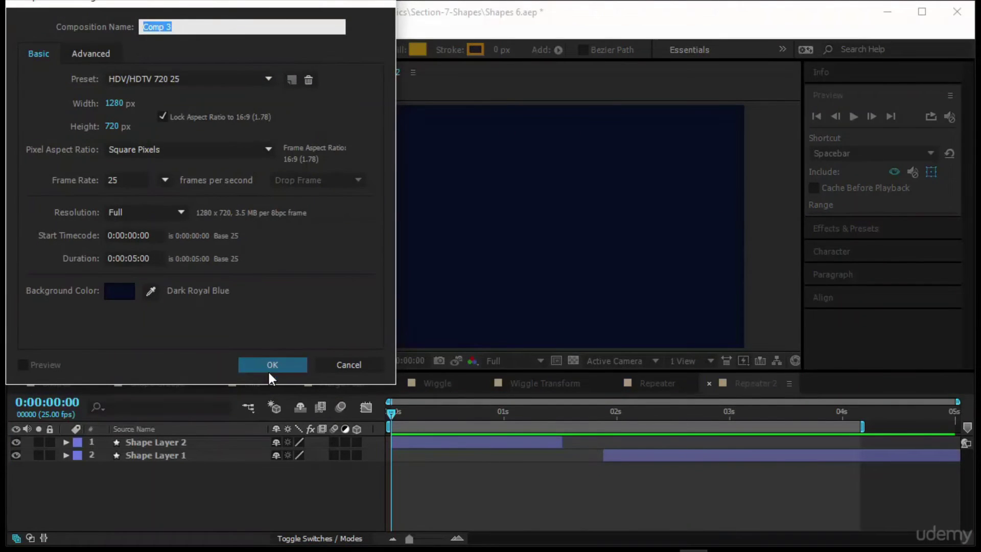
click(272, 365)
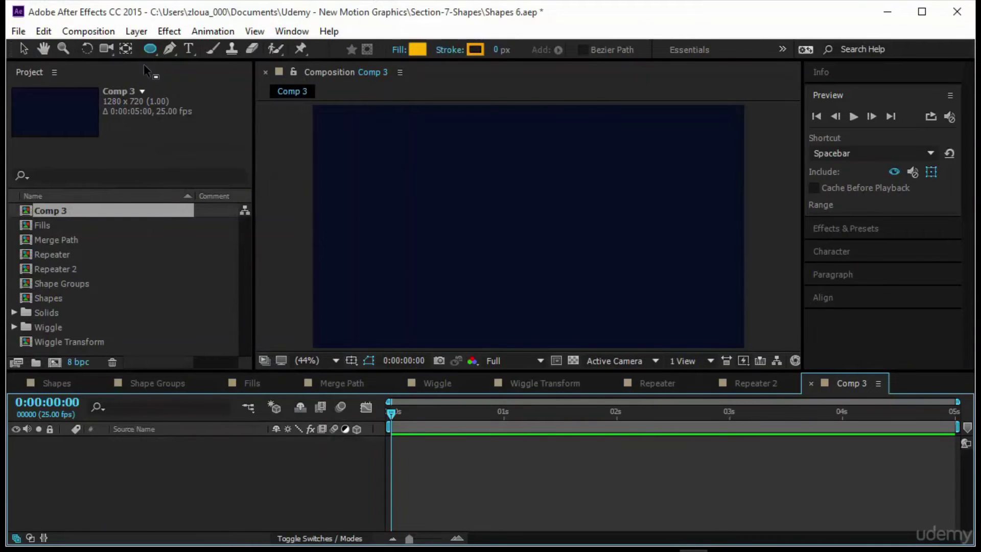
drag(496, 206, 520, 230)
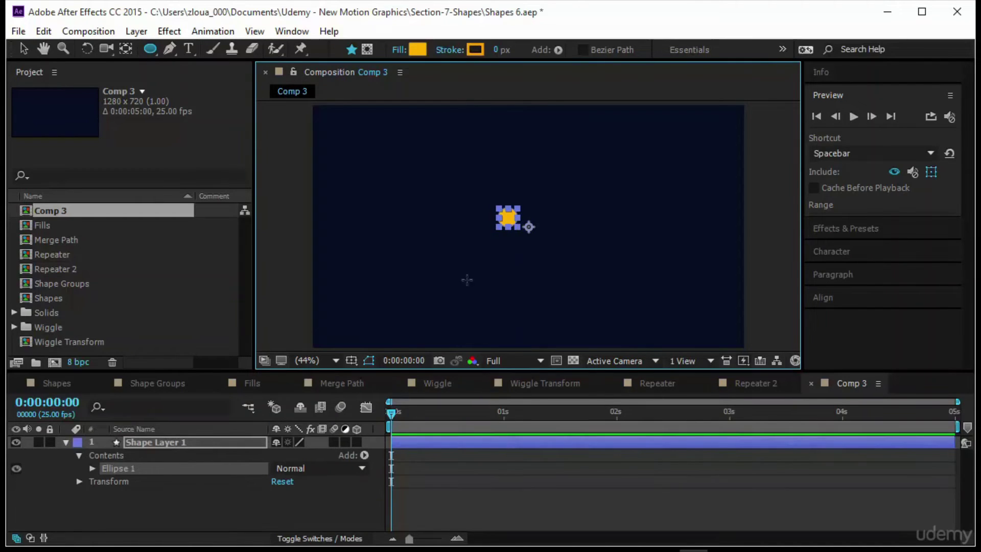
Centre the circle by setting Transform: Ellipse 1 Position to 0,0.
scroll(158, 506, down, 1)
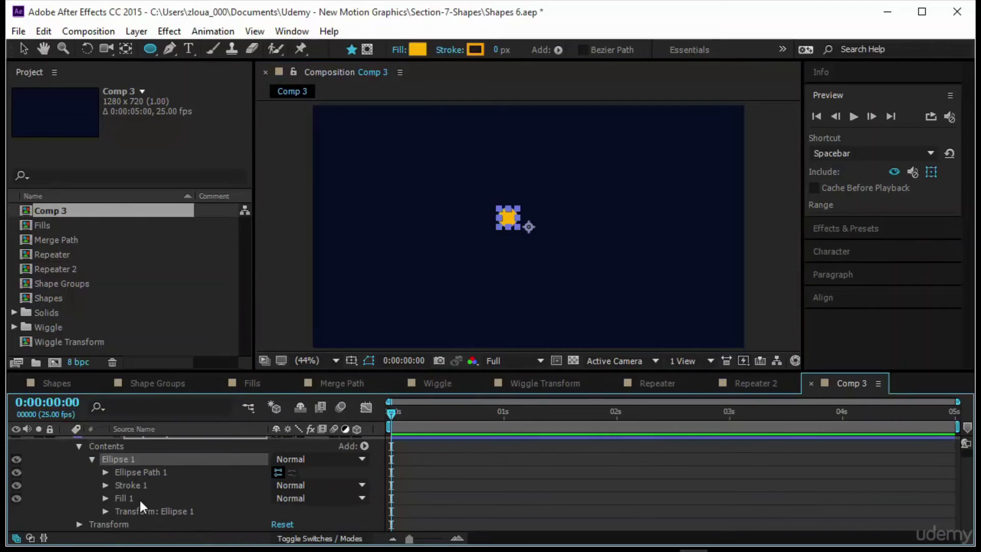
click(147, 509)
click(105, 511)
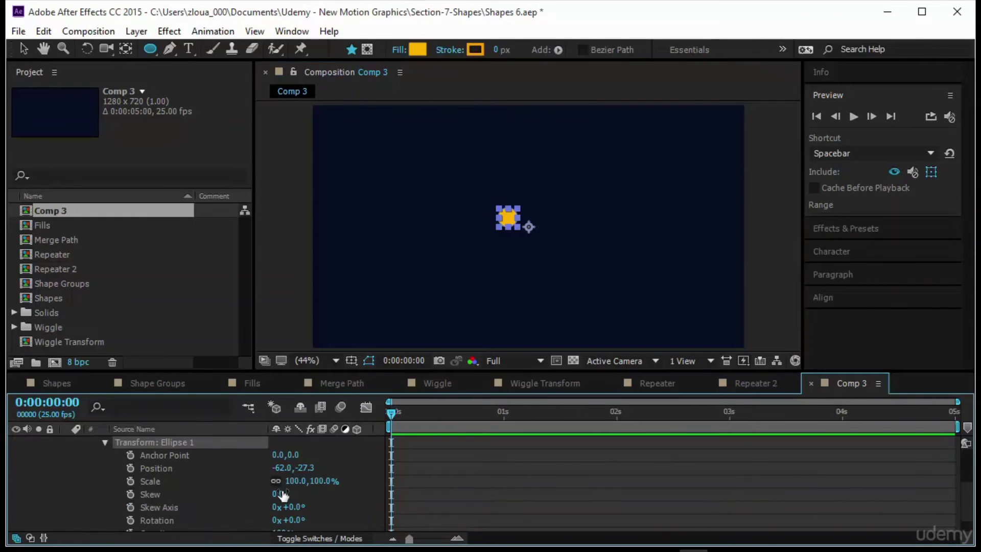
click(290, 469)
text(0)
key(Tab)
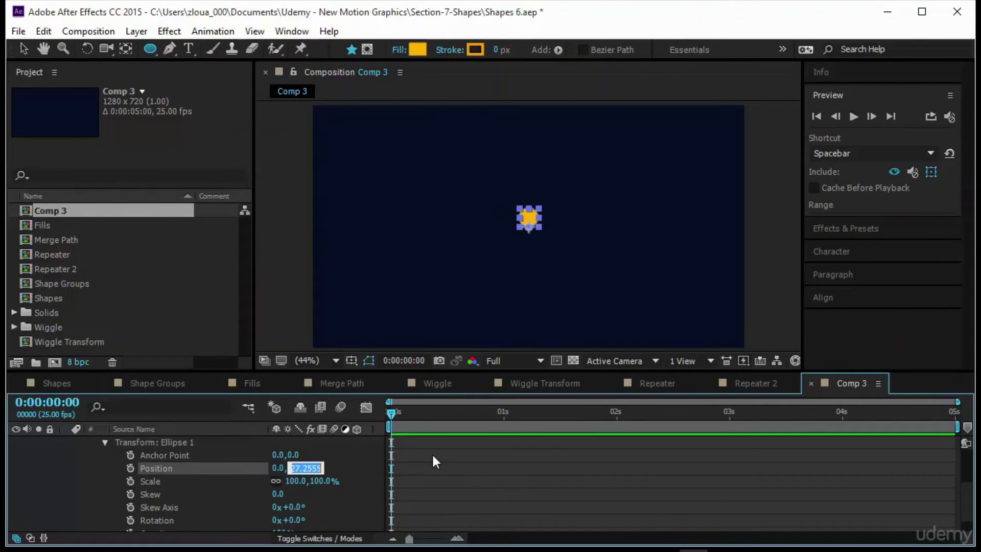
text(0)
key(Return)
click(509, 486)
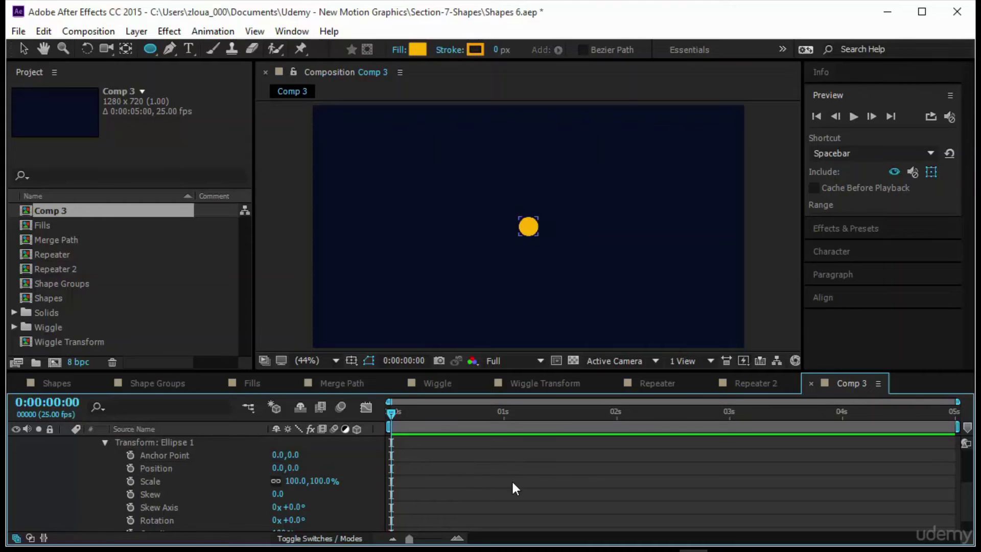
key(v)
scroll(444, 466, up, 3)
scroll(425, 477, up, 3)
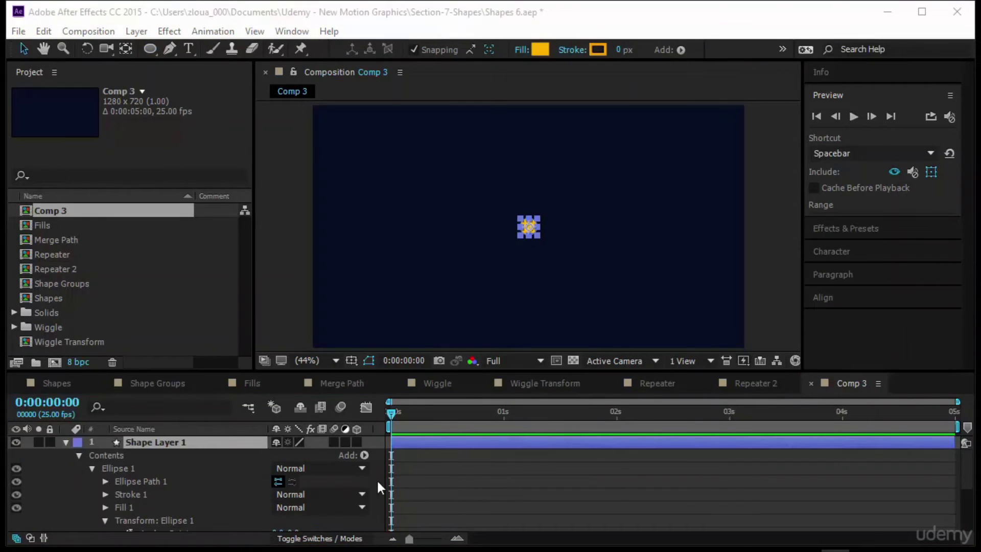
Add a Repeater to the circle and set its Copies to 12.
click(364, 455)
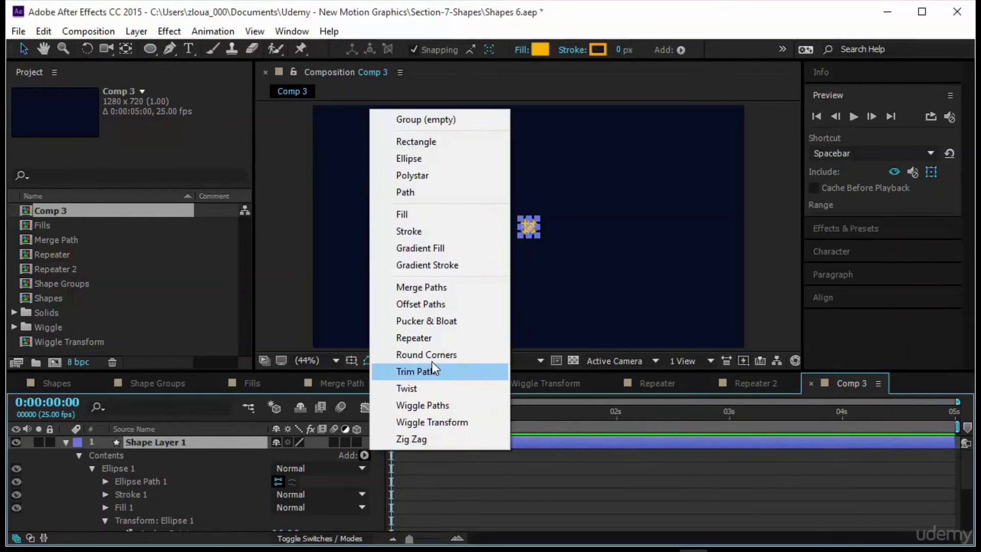
click(443, 336)
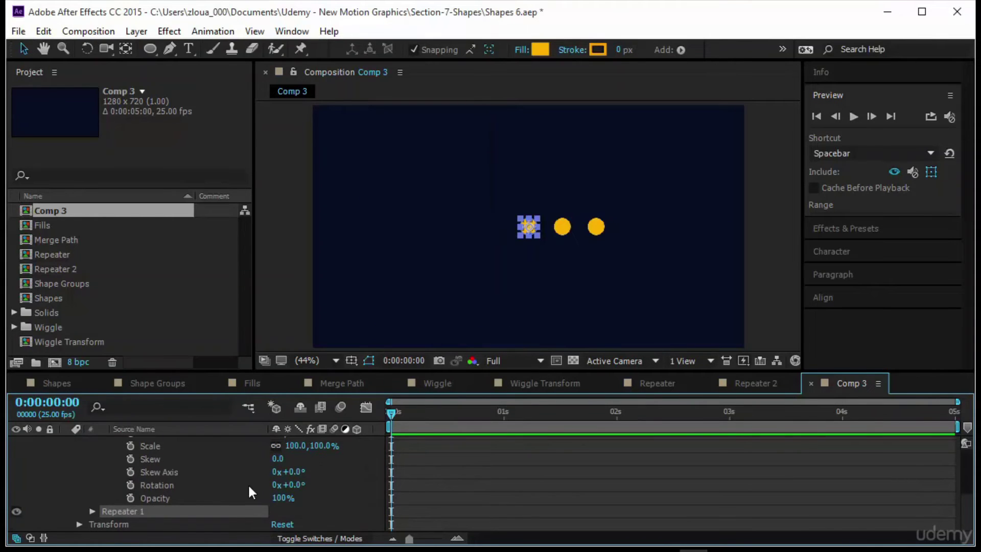
click(93, 510)
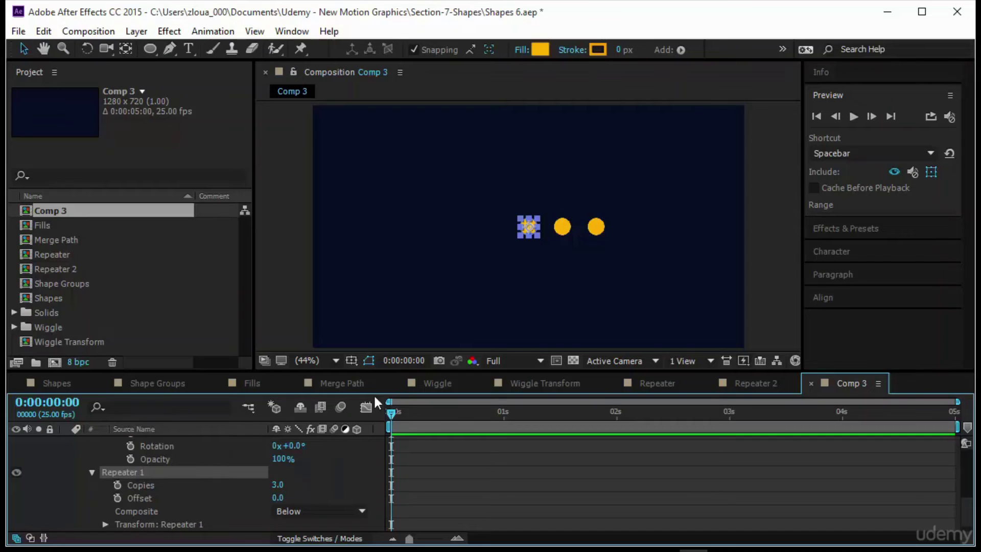
click(280, 484)
text(12)
key(Return)
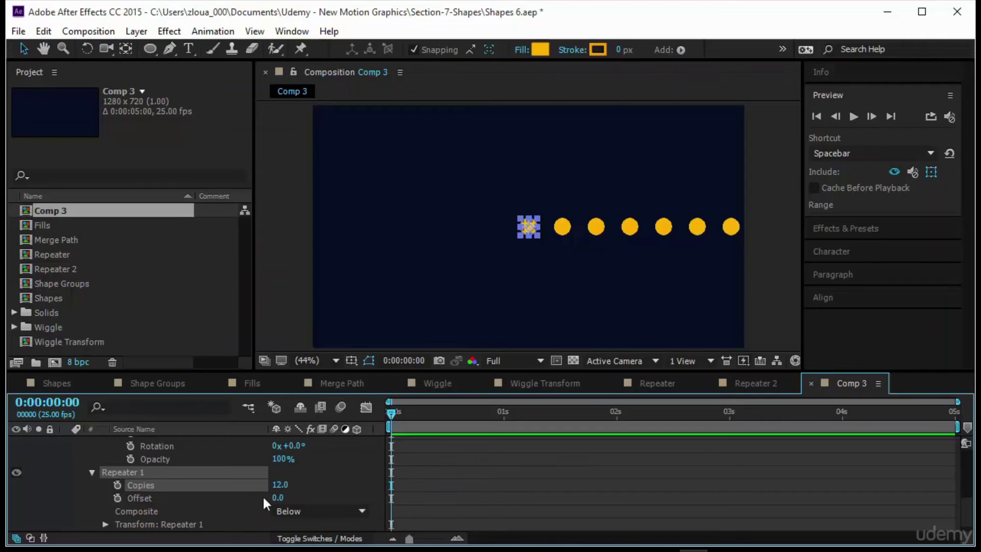
Try Repeater Offset values -6 and -3, then set Offset back to 0.
click(278, 498)
text(-6)
key(Return)
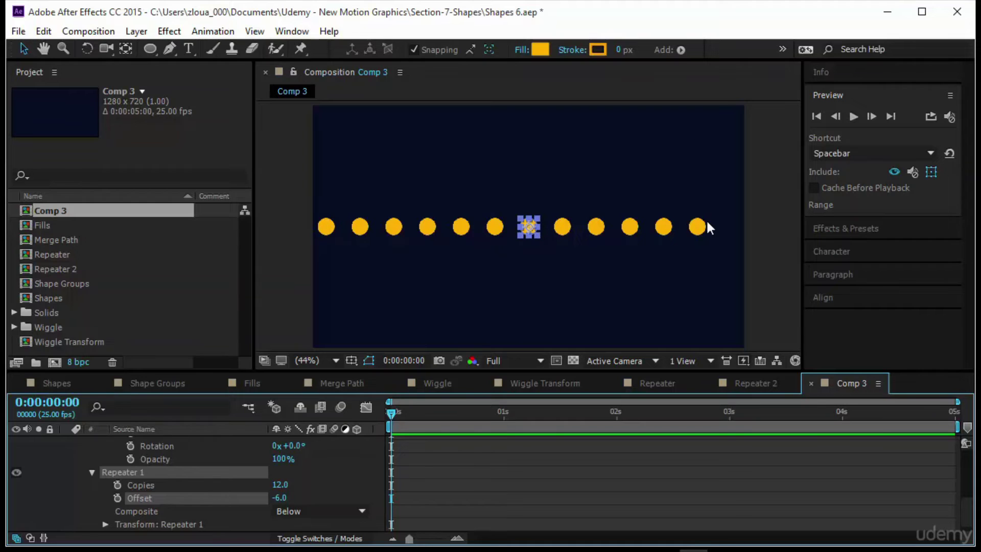
click(279, 498)
text(-3)
key(Return)
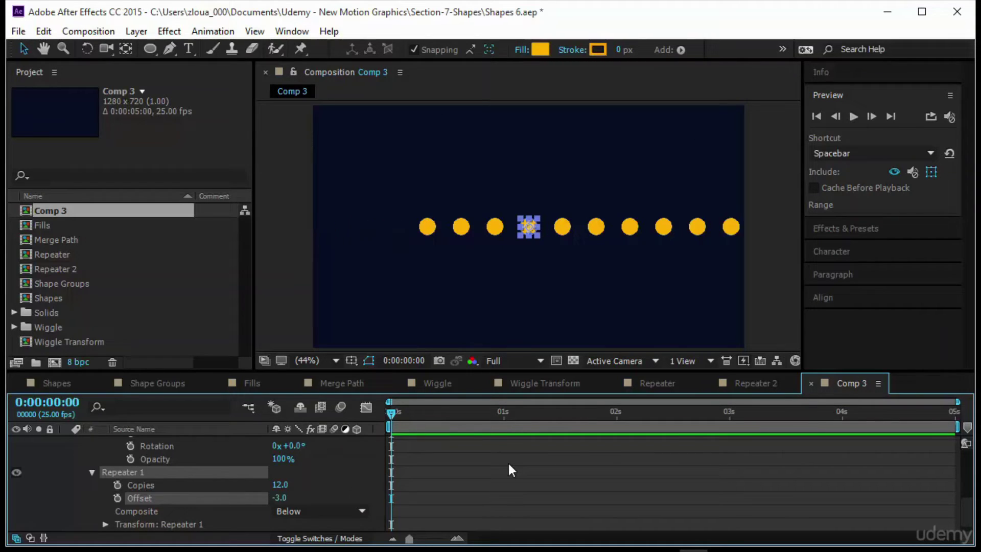
click(280, 498)
text(0)
key(Return)
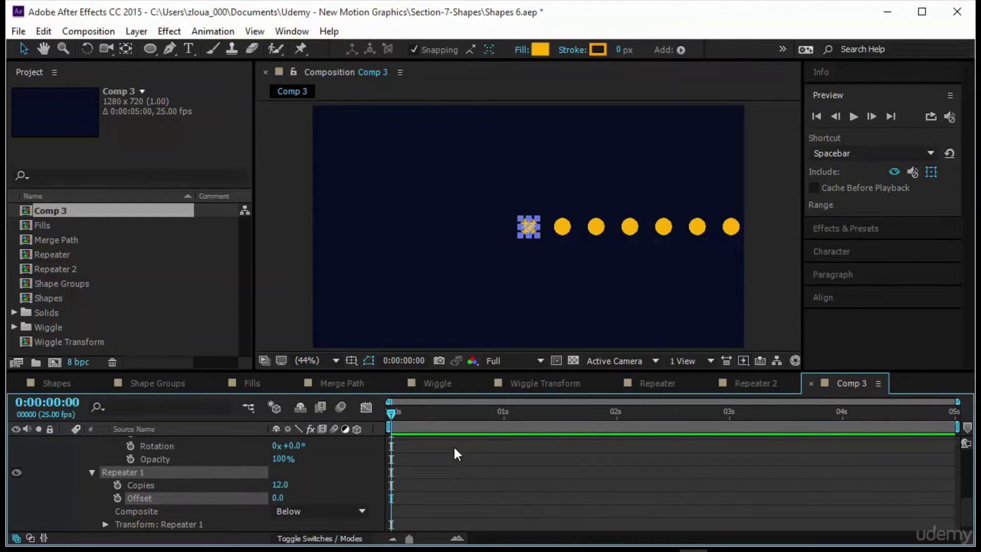
scroll(402, 441, down, 1)
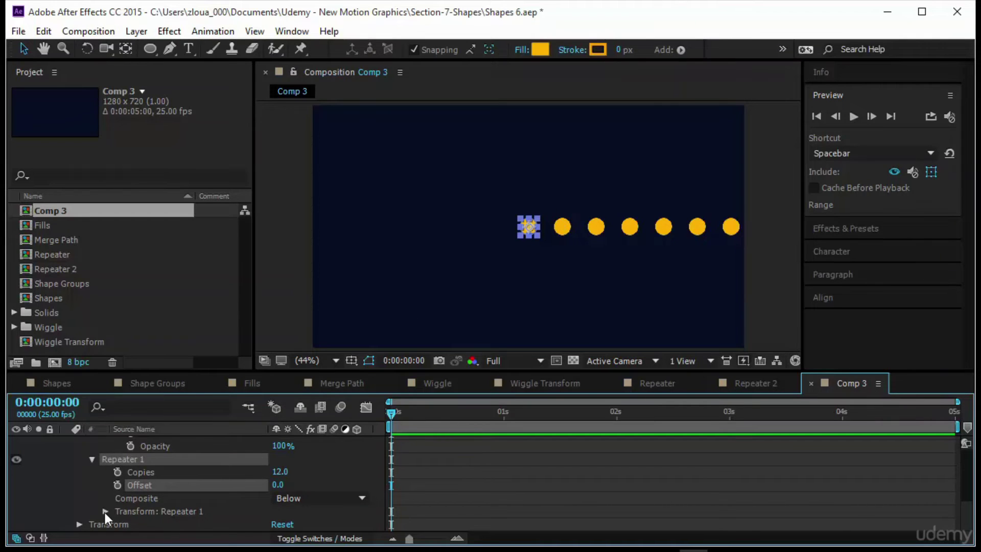
click(142, 513)
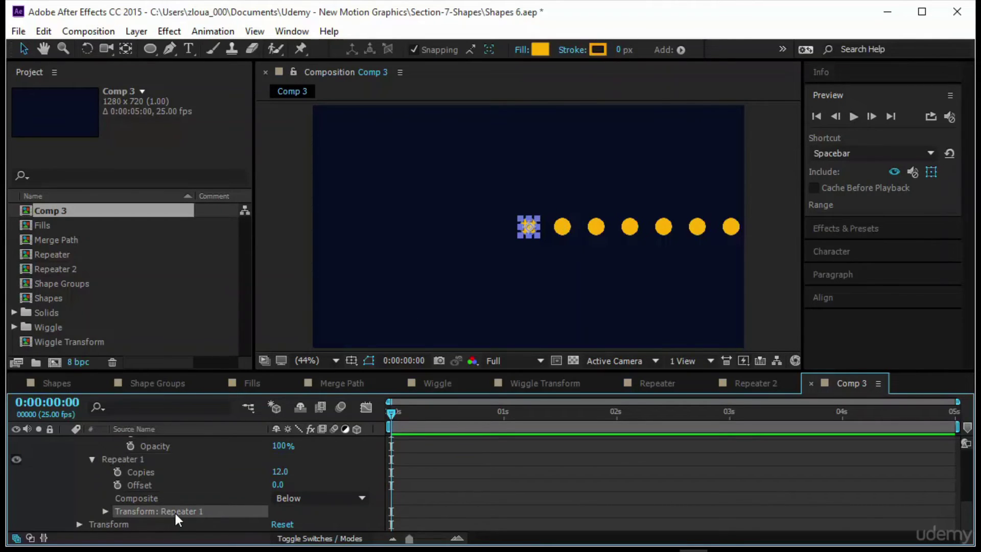
click(105, 512)
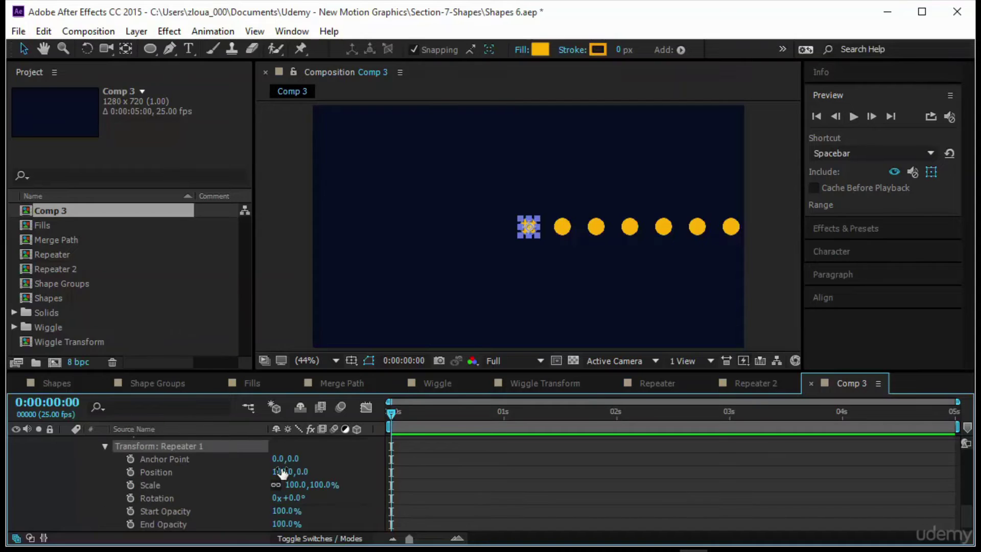
click(186, 472)
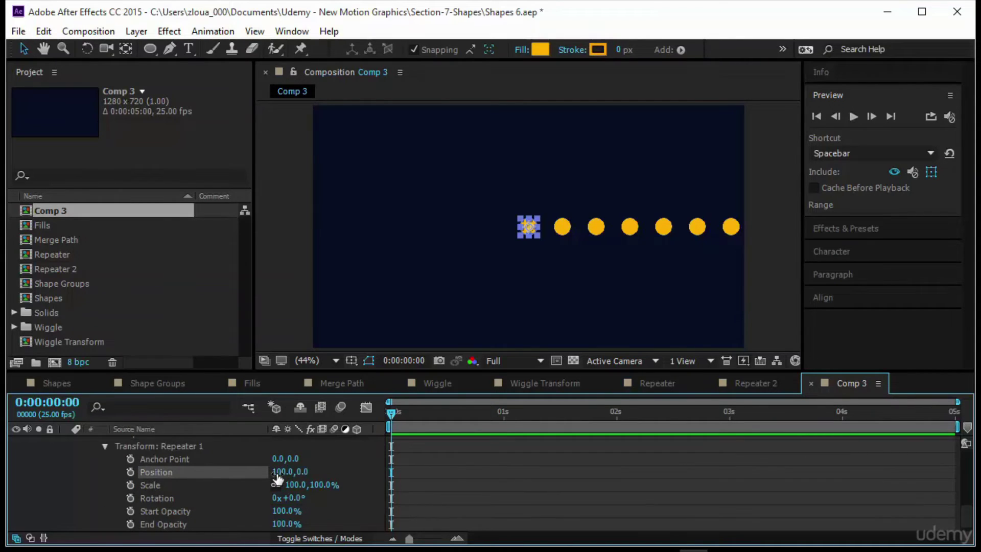
click(200, 448)
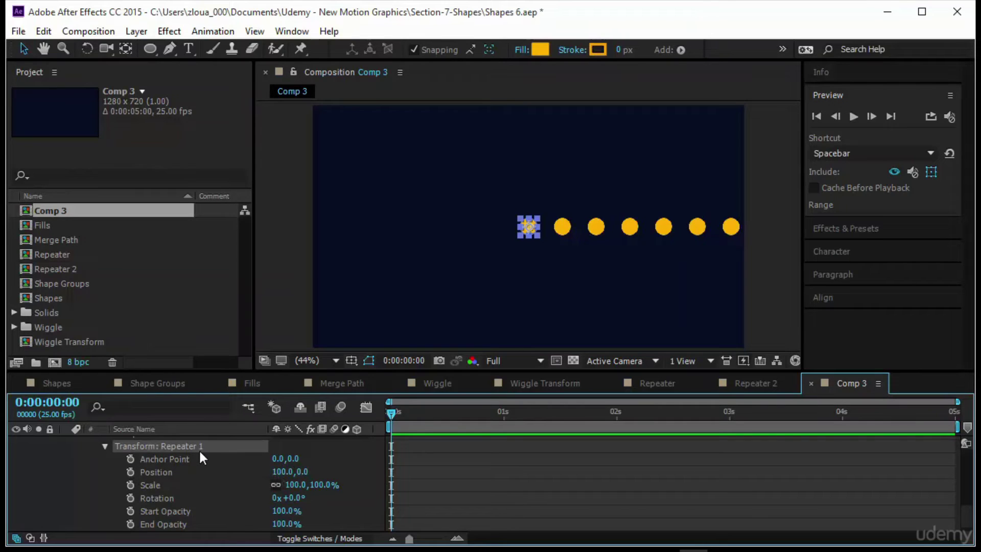
click(214, 475)
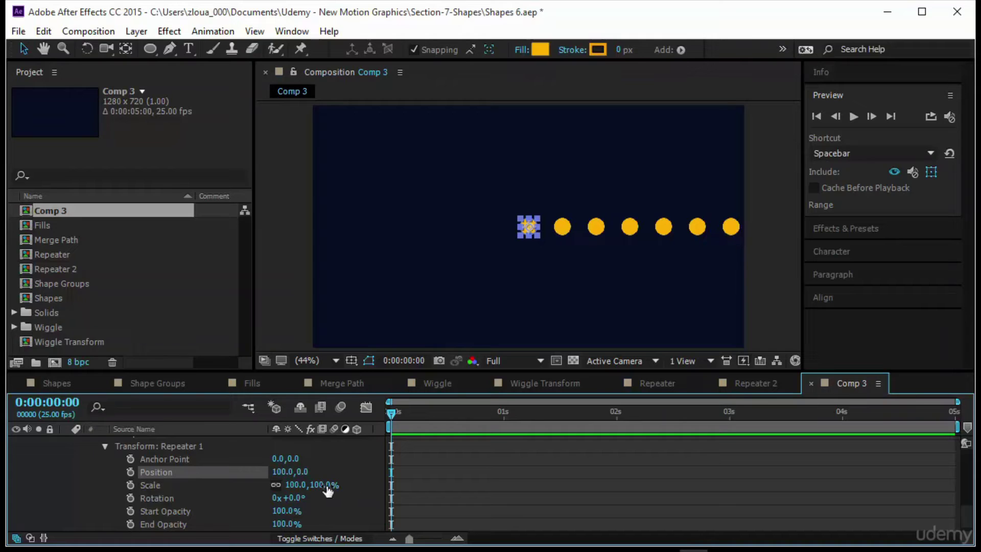
drag(328, 486, 503, 488)
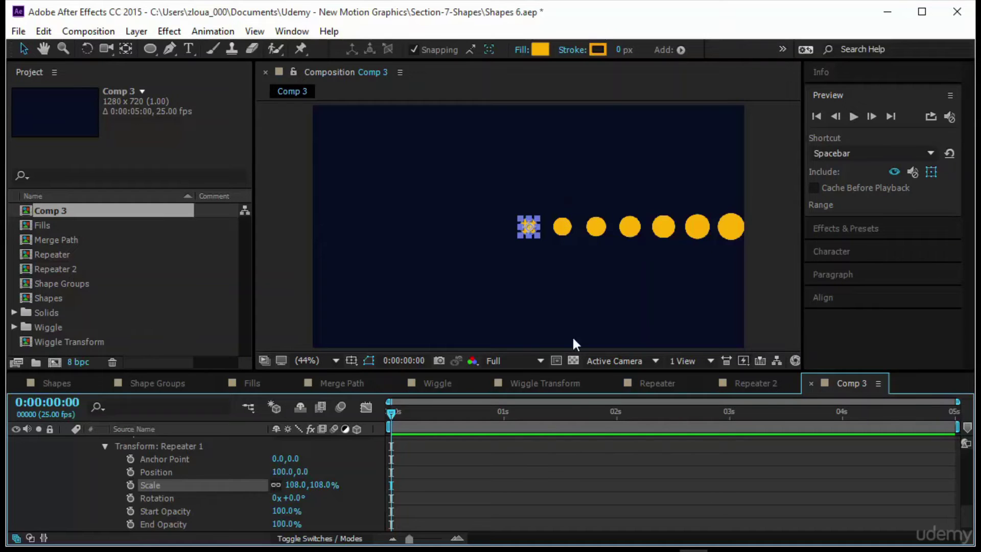
click(325, 486)
text(100)
key(Return)
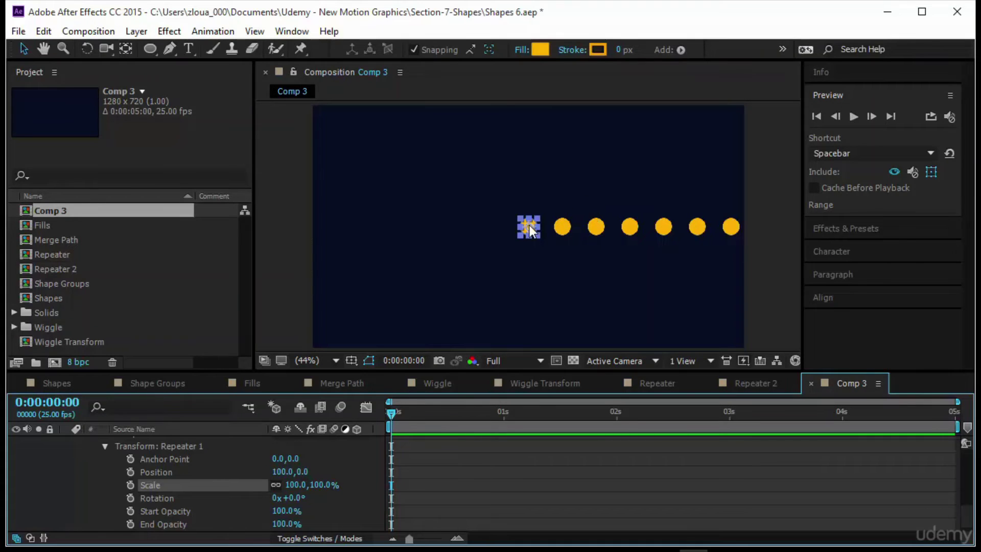
scroll(346, 480, up, 10)
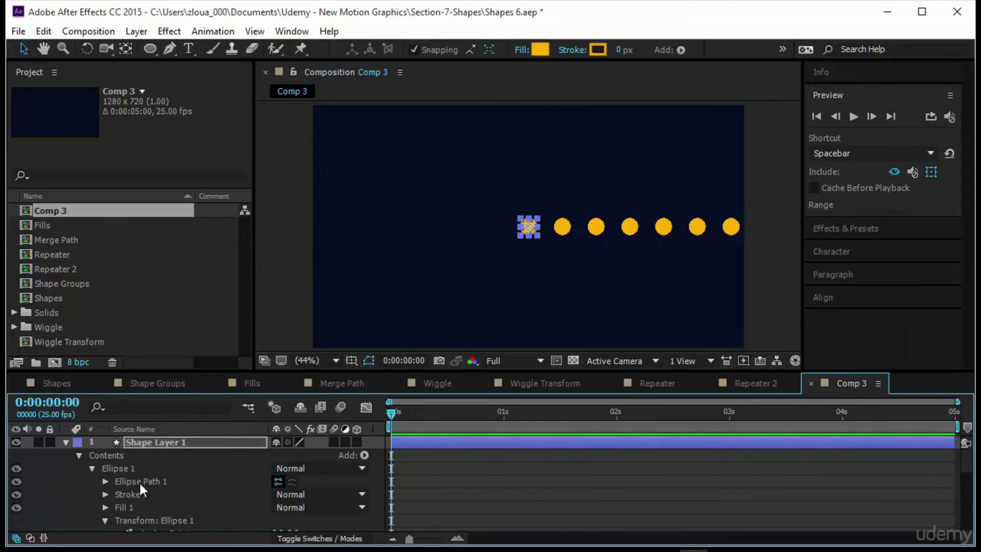
Raise the circle 208 px above centre and set the Repeater position to 0.
click(105, 482)
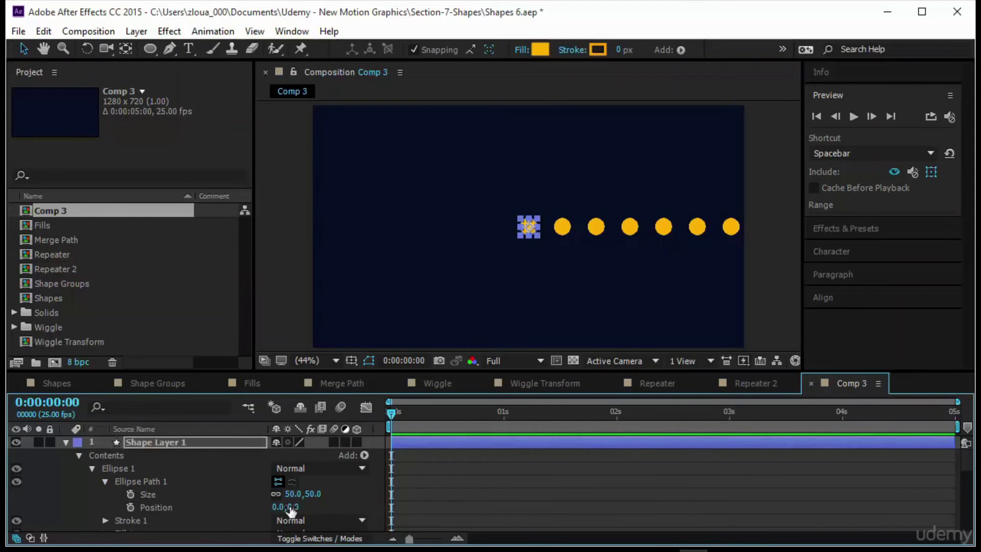
drag(292, 506, 143, 494)
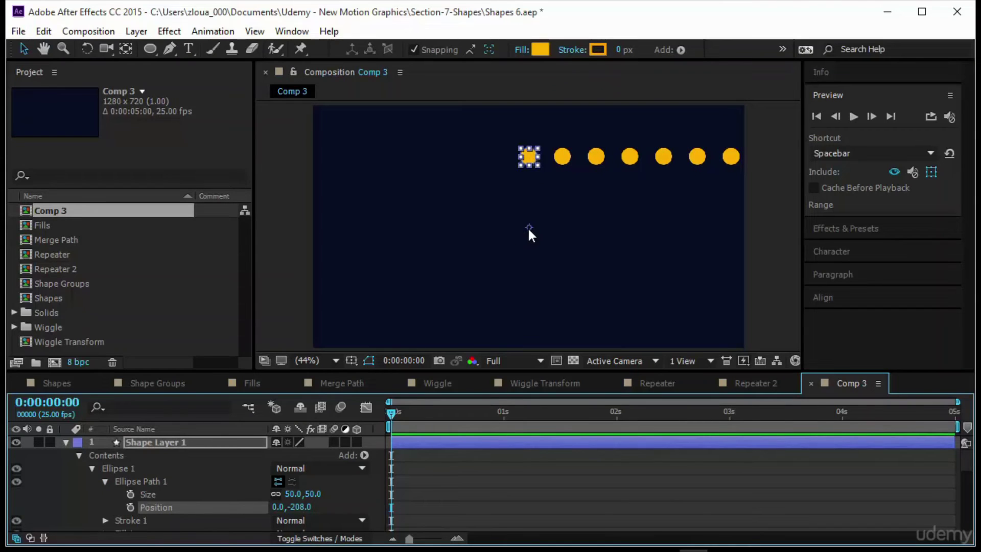
scroll(327, 483, down, 5)
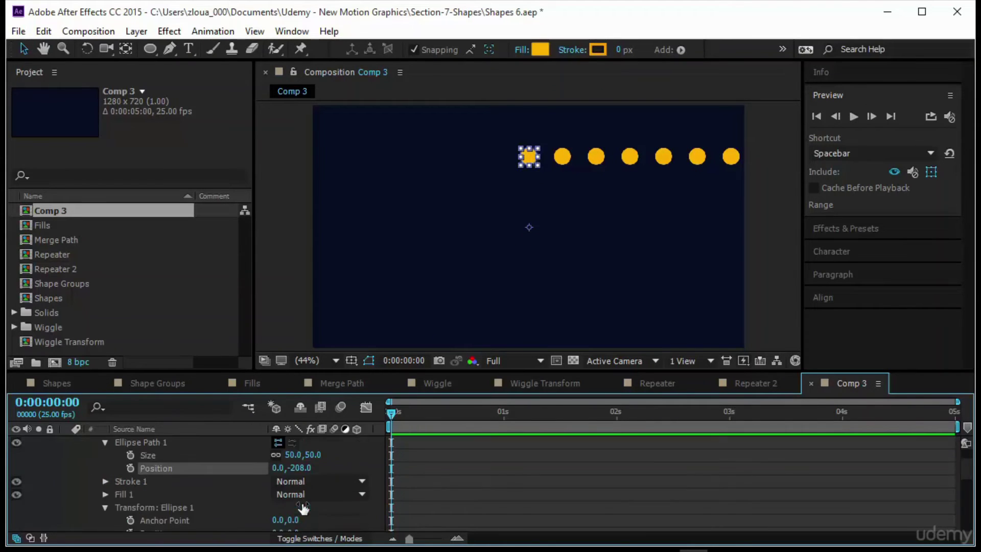
click(284, 459)
text(0)
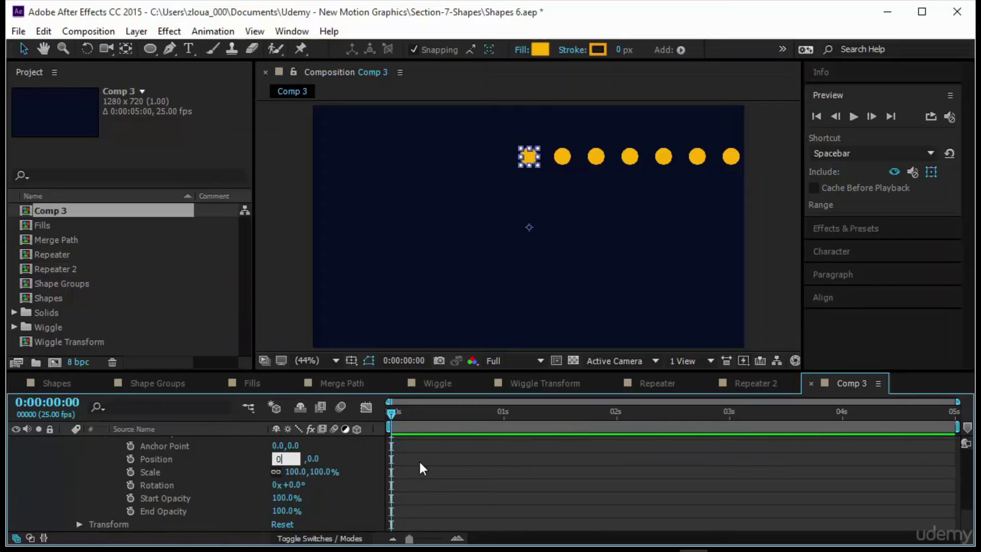
key(Return)
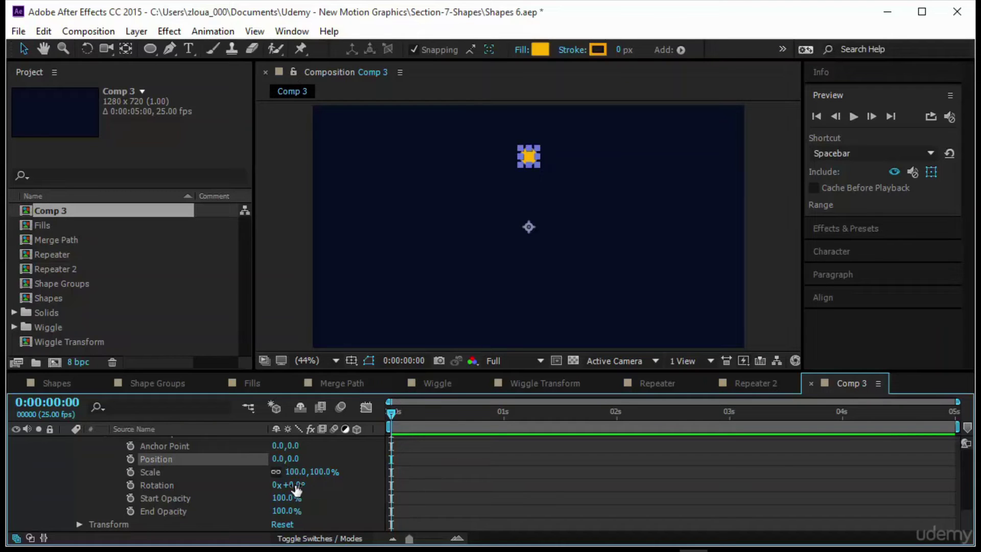
Set Repeater rotation to 360/12 so the copies form an even circle.
drag(296, 485, 319, 491)
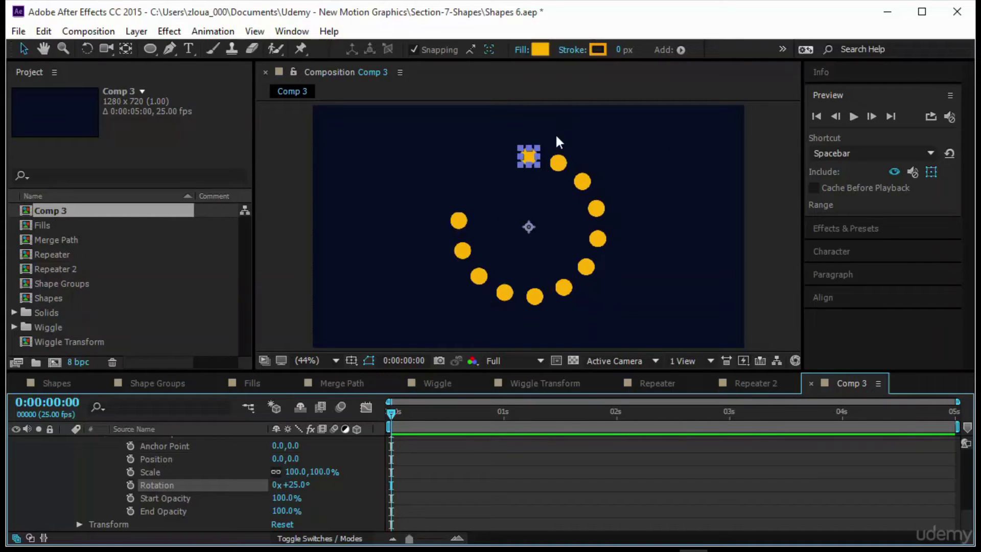
scroll(348, 479, up, 3)
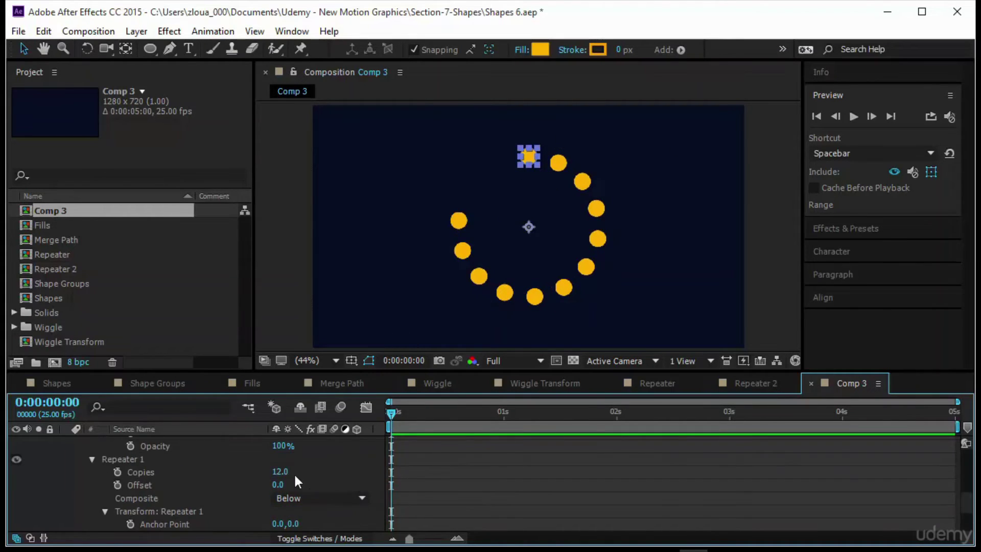
scroll(361, 470, down, 2)
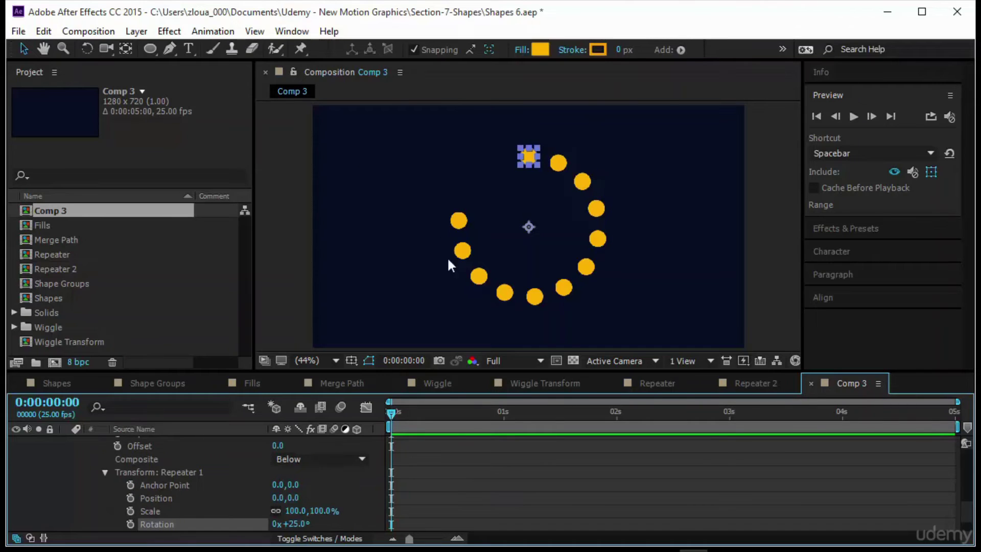
scroll(369, 468, down, 2)
click(291, 485)
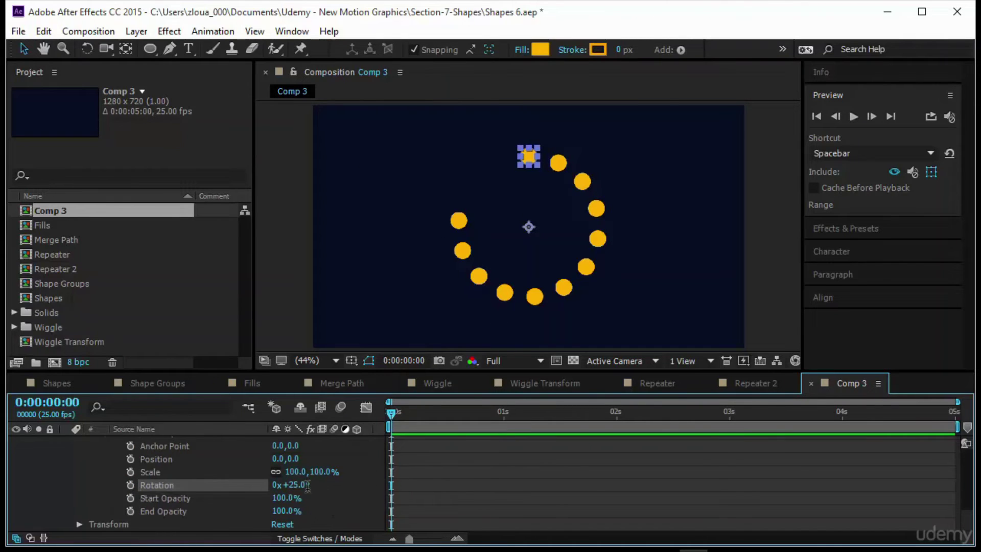
text(360/12)
key(Return)
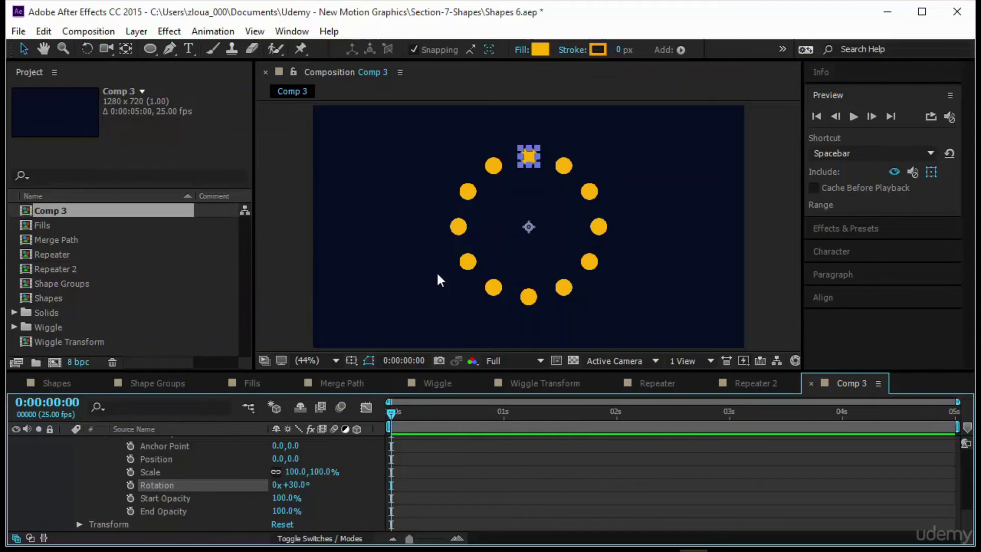
Increase Copies to 18 and set rotation to 360/18 for an evenly spaced ring.
scroll(286, 478, up, 4)
click(281, 472)
text(18)
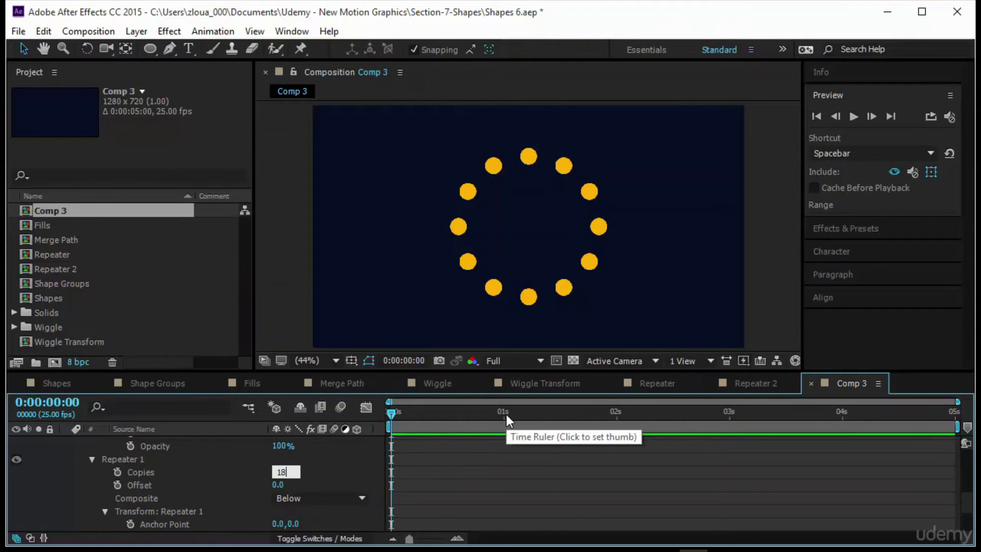
key(Return)
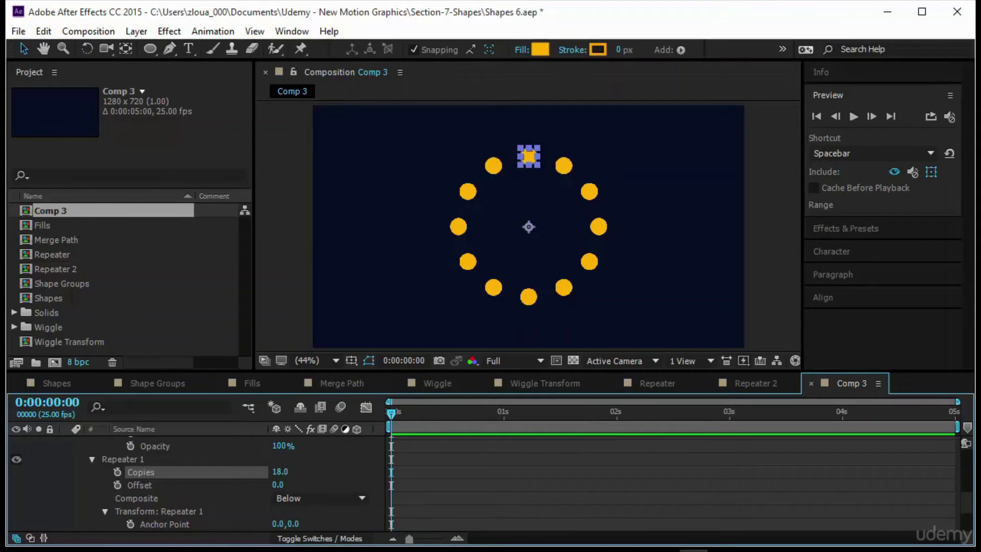
scroll(317, 476, down, 3)
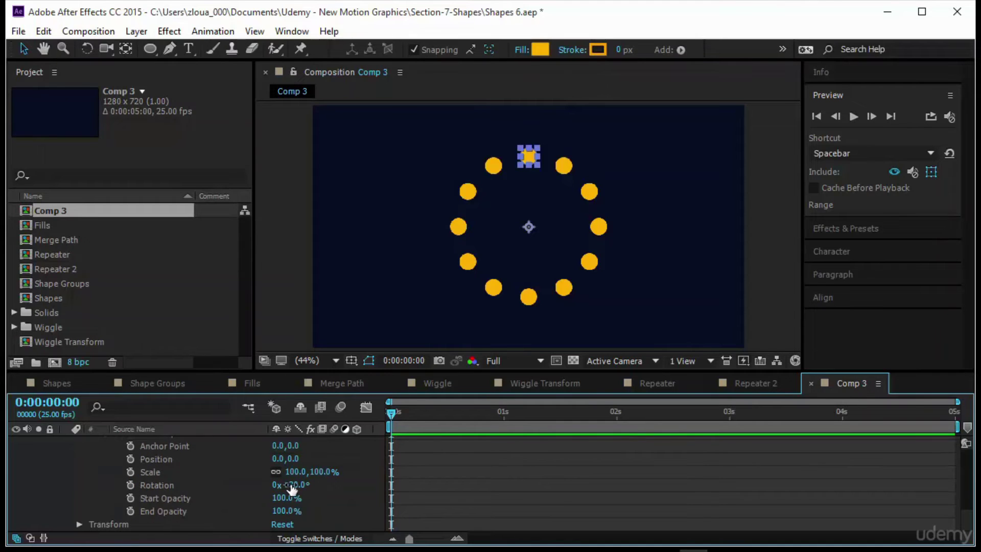
drag(289, 484, 286, 485)
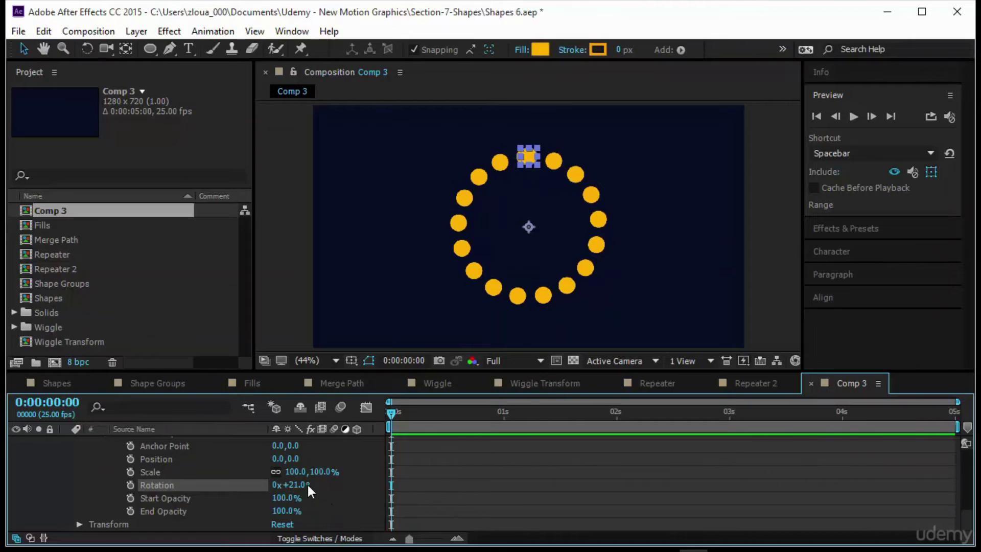
click(296, 485)
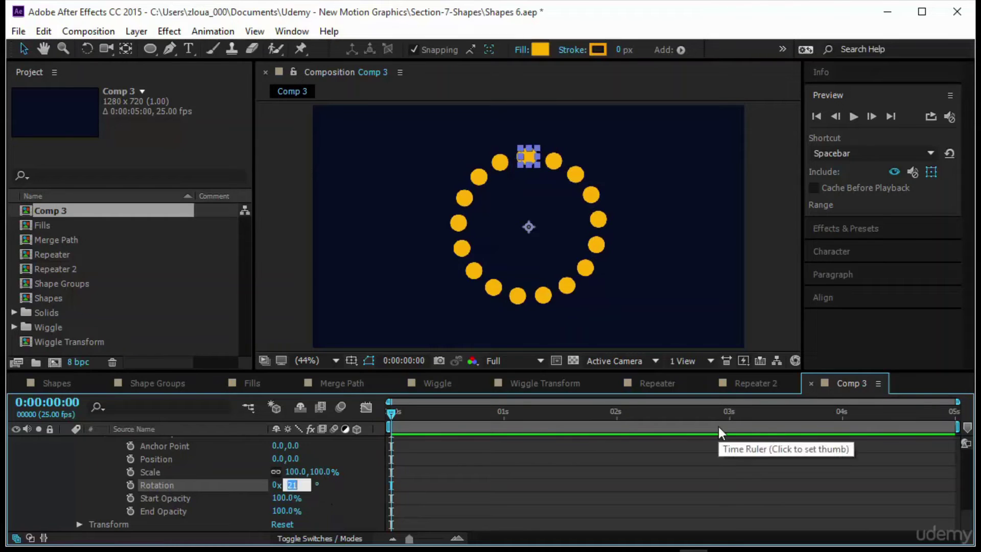
text(360/18)
key(Return)
click(545, 461)
scroll(545, 462, up, 3)
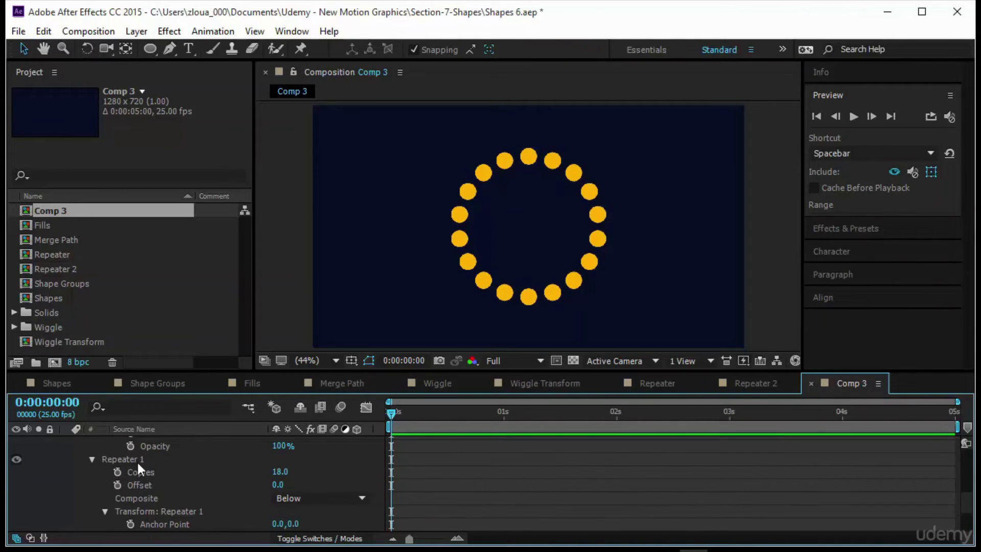
Keyframe Repeater Copies at 0 on frame 0 and 18 at 0:00:00:14.
click(119, 473)
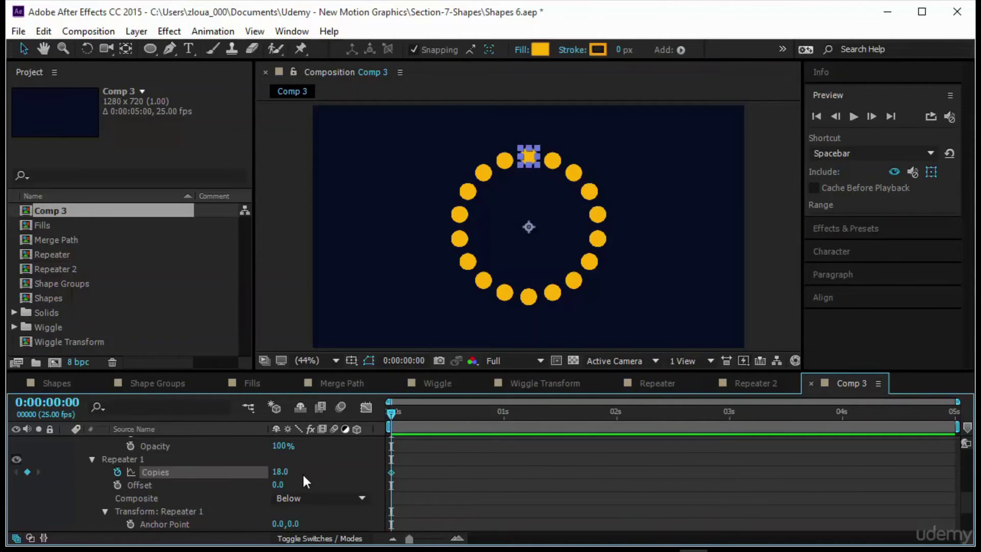
click(243, 496)
click(280, 473)
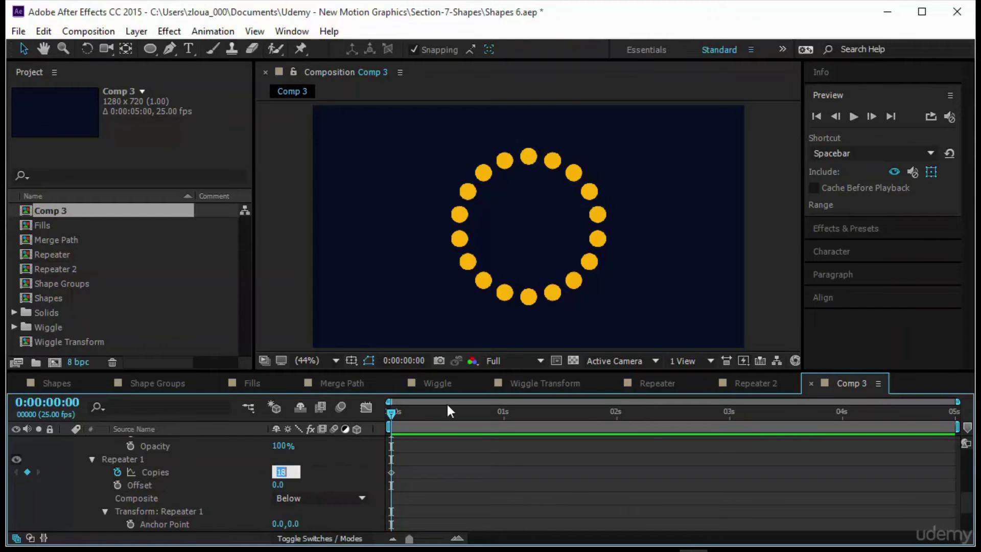
text(0)
key(Return)
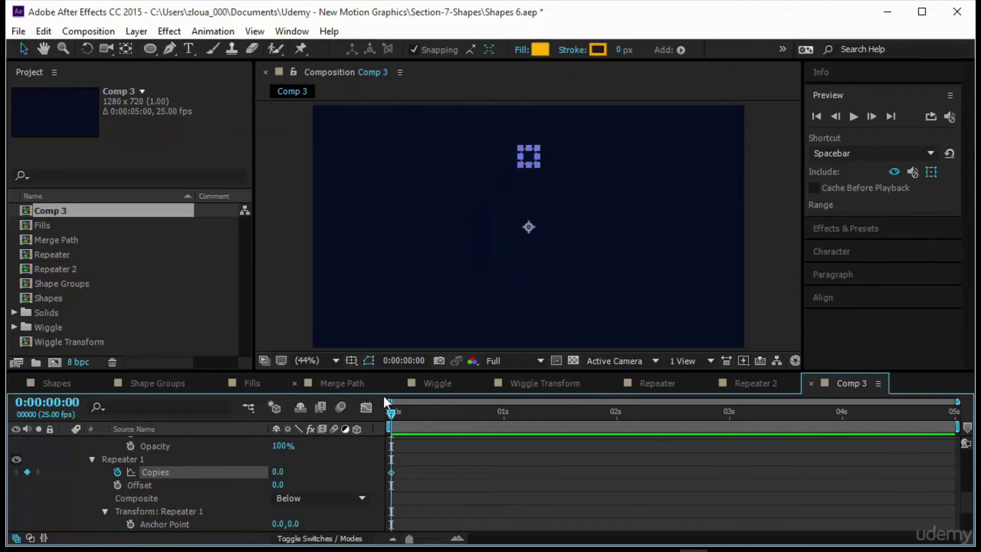
drag(390, 415, 452, 430)
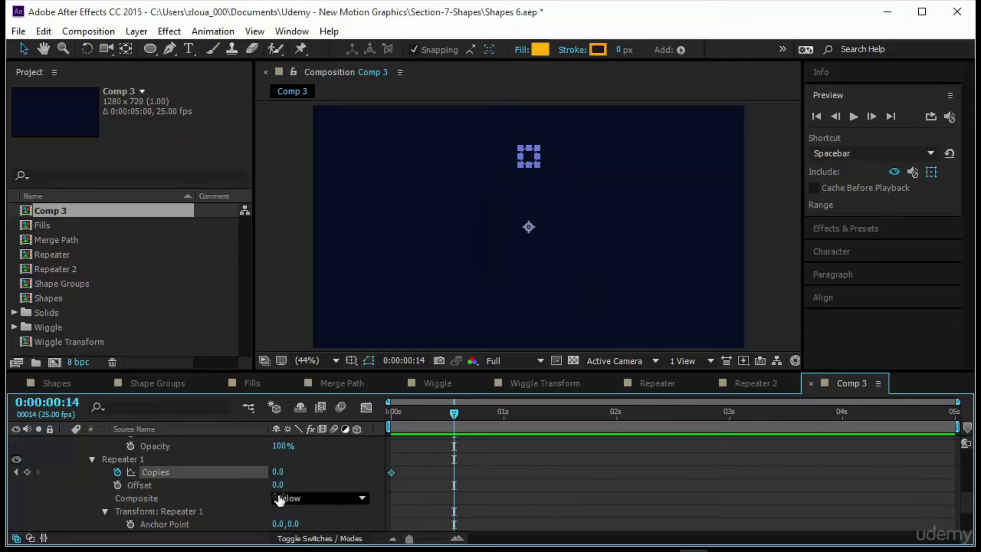
click(278, 473)
text(18)
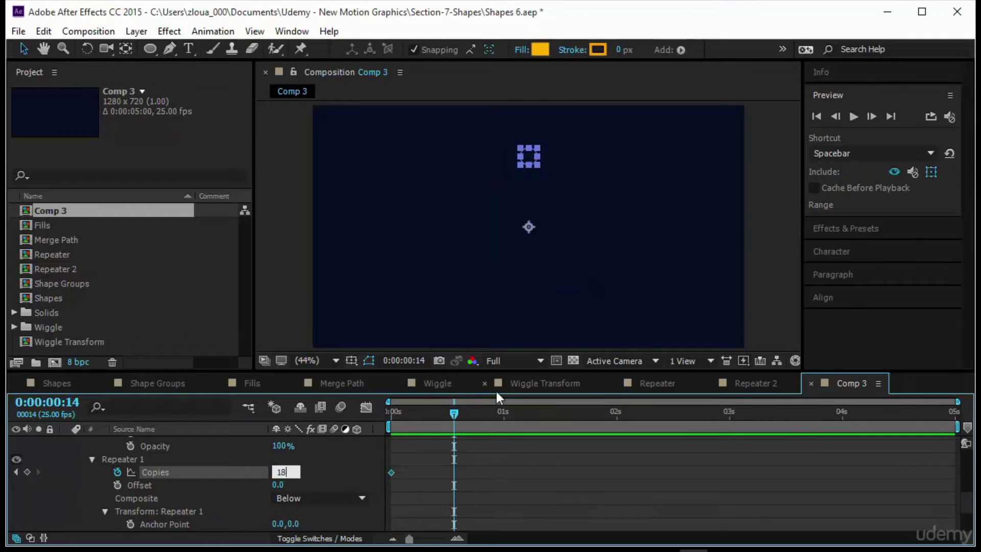
key(Return)
drag(446, 419, 391, 418)
click(508, 468)
Preview the growing ring and end the work area at 2 seconds.
click(854, 116)
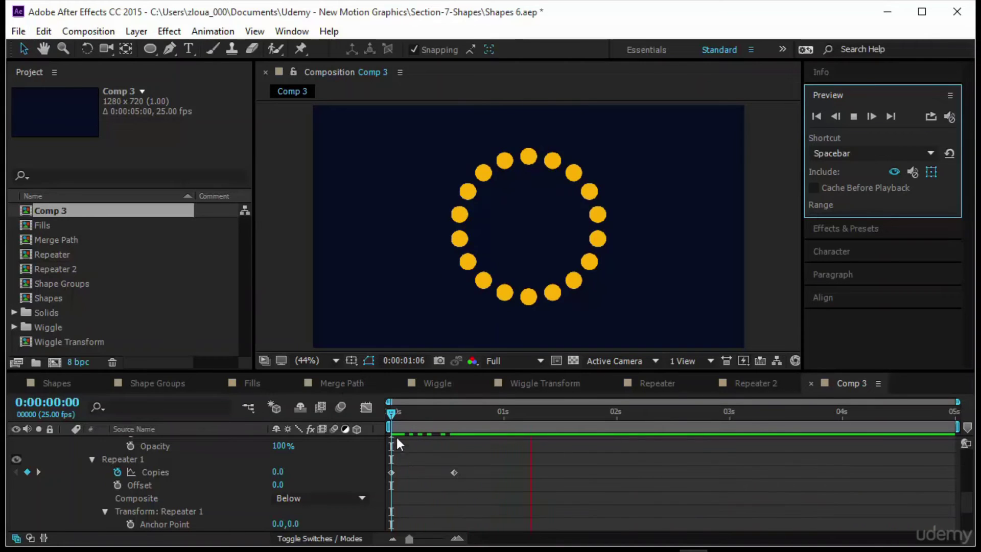
drag(387, 415, 436, 415)
key(Home)
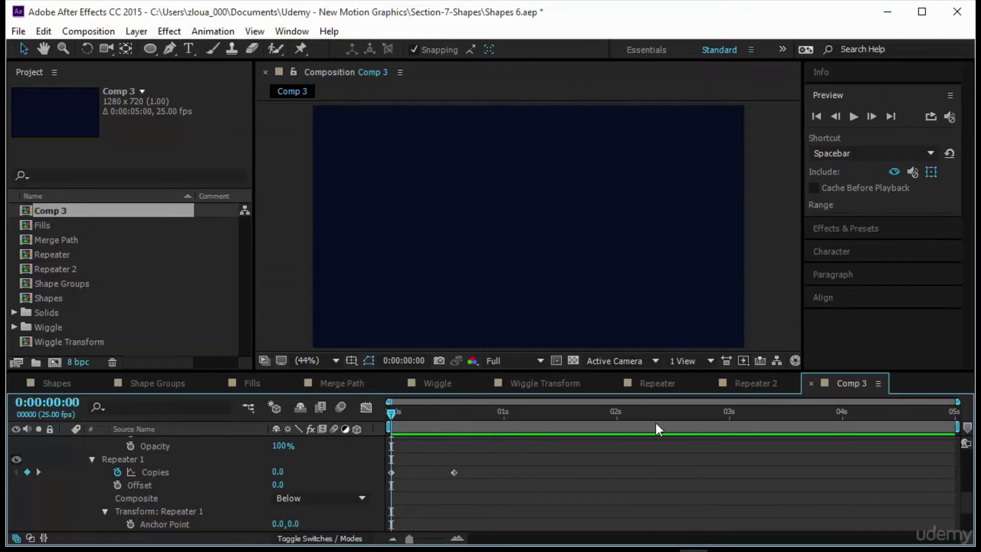
click(617, 415)
key(n)
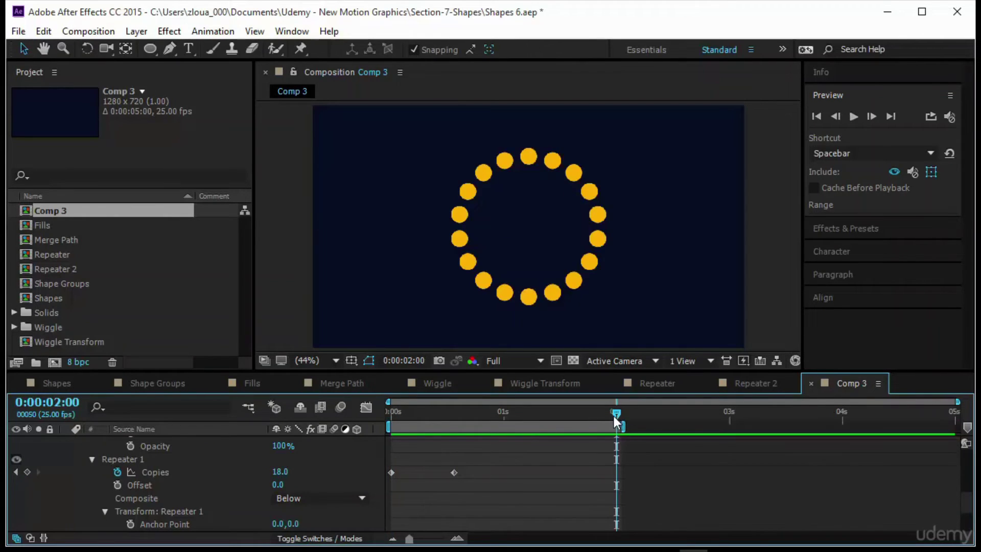
key(Home)
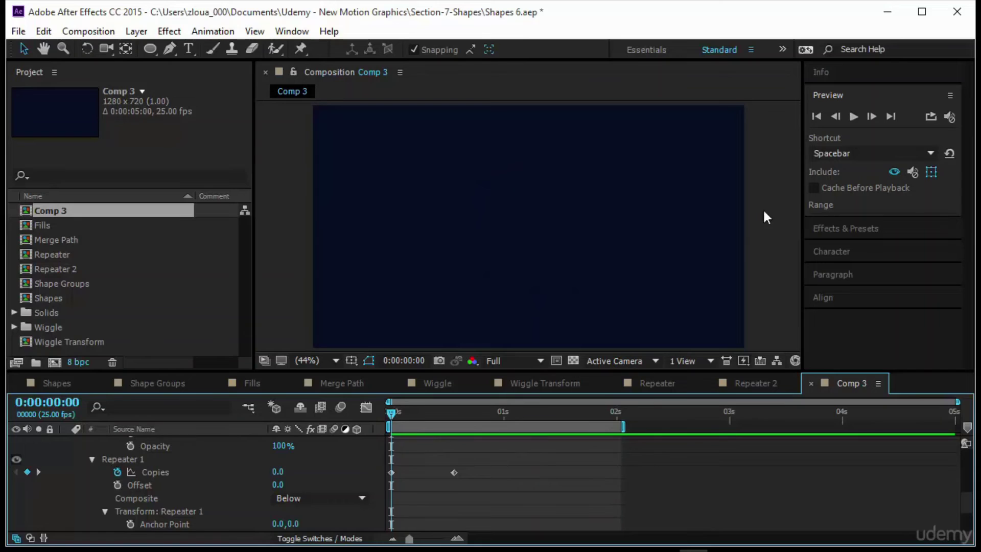
click(854, 116)
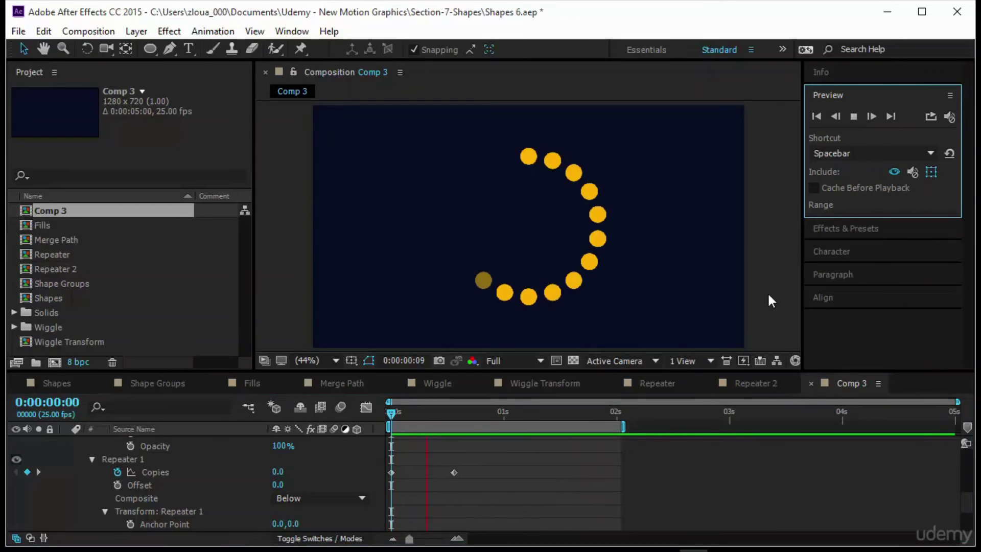
click(388, 413)
Inspect the dot's Ellipse Path properties and scrub through the ring animation.
scroll(280, 478, up, 1)
scroll(280, 478, up, 2)
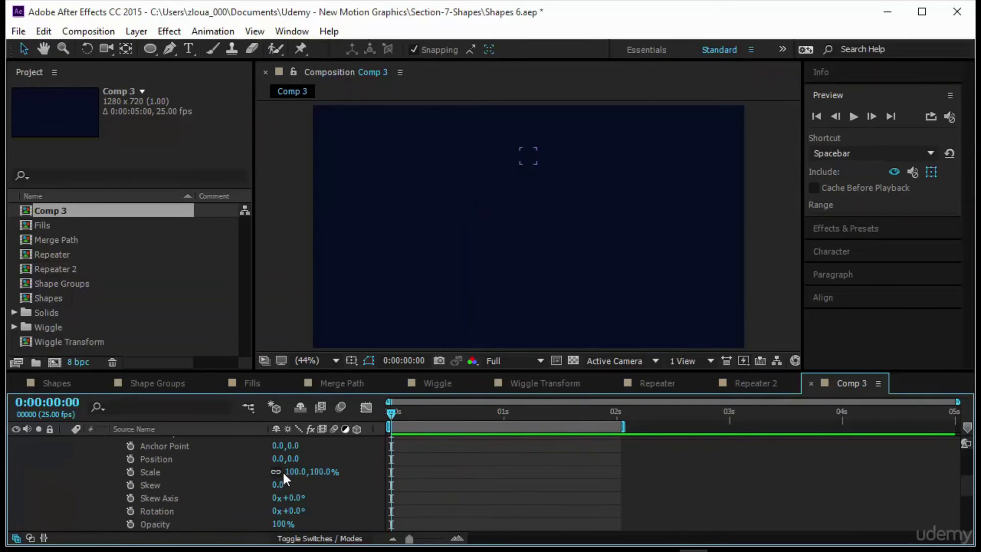
scroll(281, 478, down, 5)
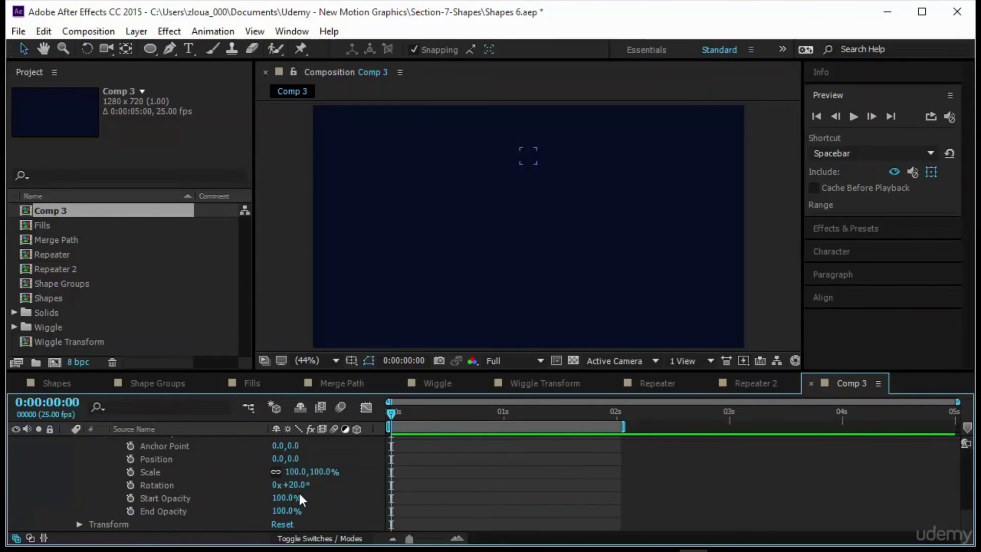
scroll(307, 493, up, 5)
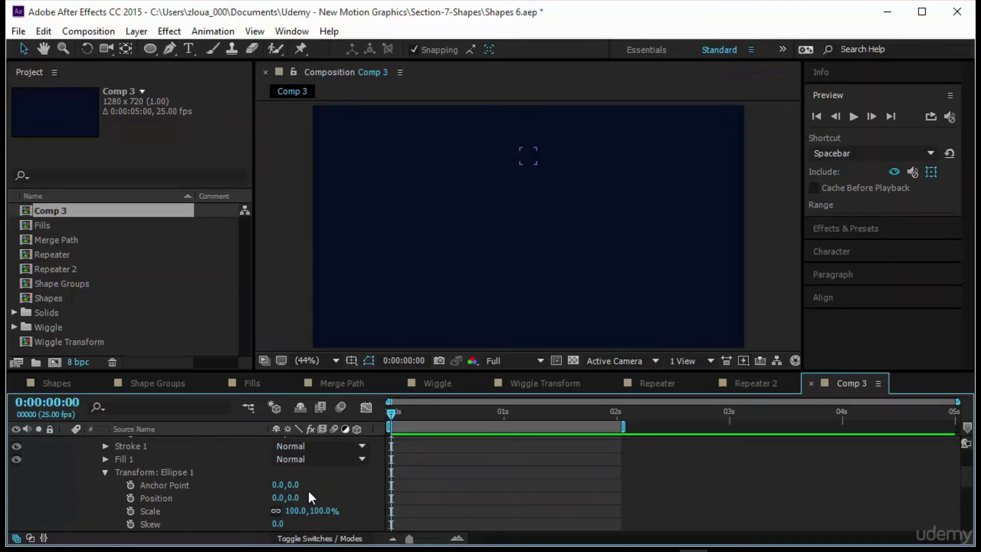
scroll(307, 494, up, 3)
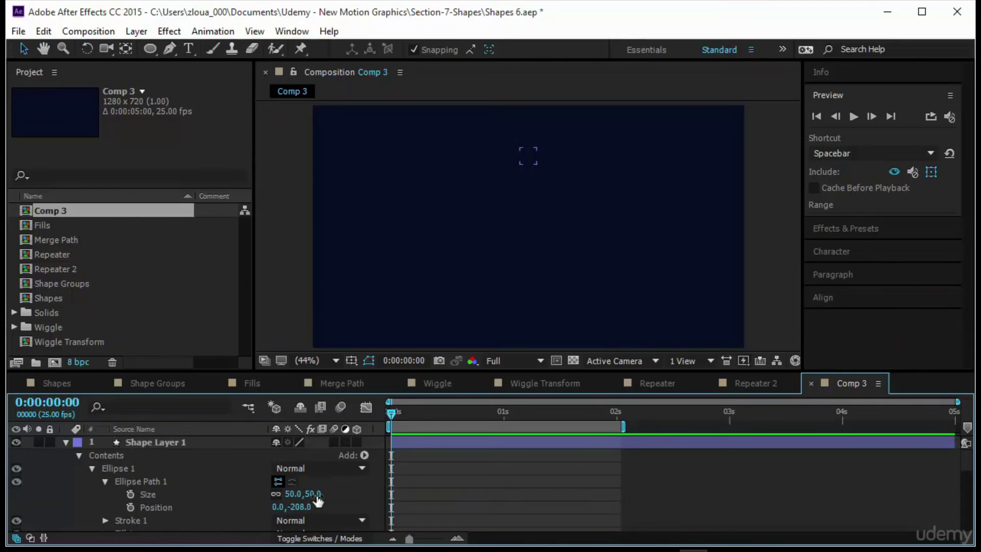
click(150, 479)
scroll(219, 487, down, 3)
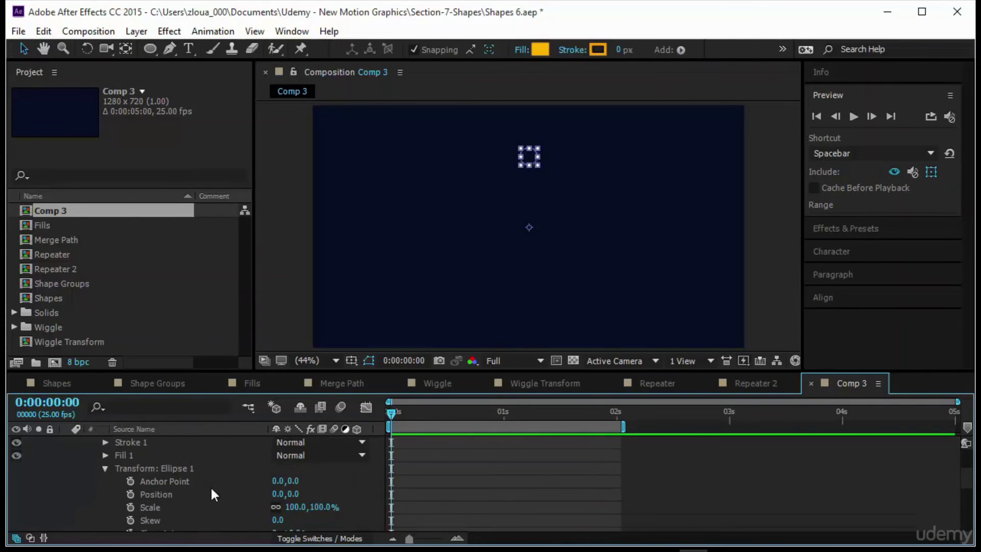
click(201, 470)
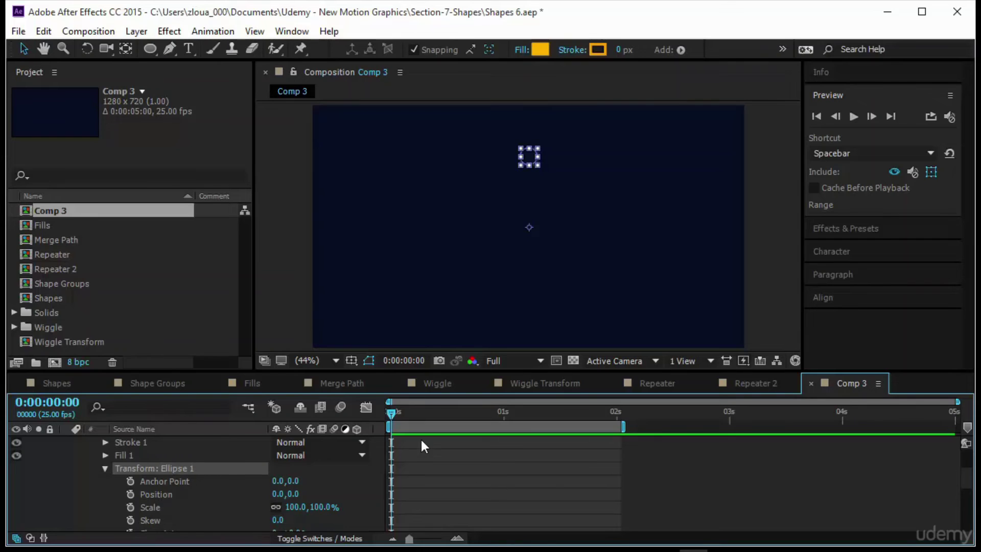
mouse_move(395, 413)
mouse_down()
mouse_move(480, 430)
mouse_move(379, 436)
mouse_move(474, 439)
mouse_move(360, 456)
mouse_up()
click(434, 445)
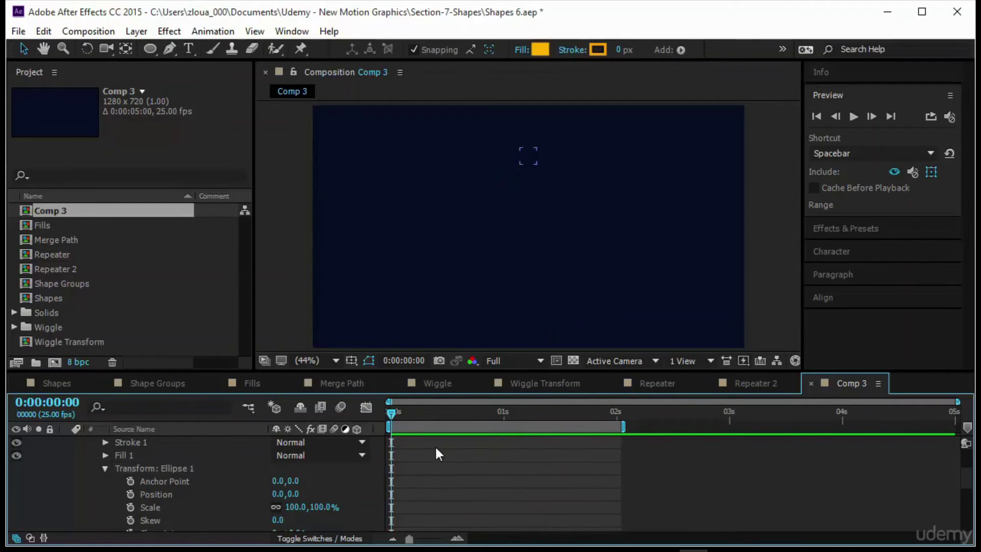
scroll(344, 490, up, 3)
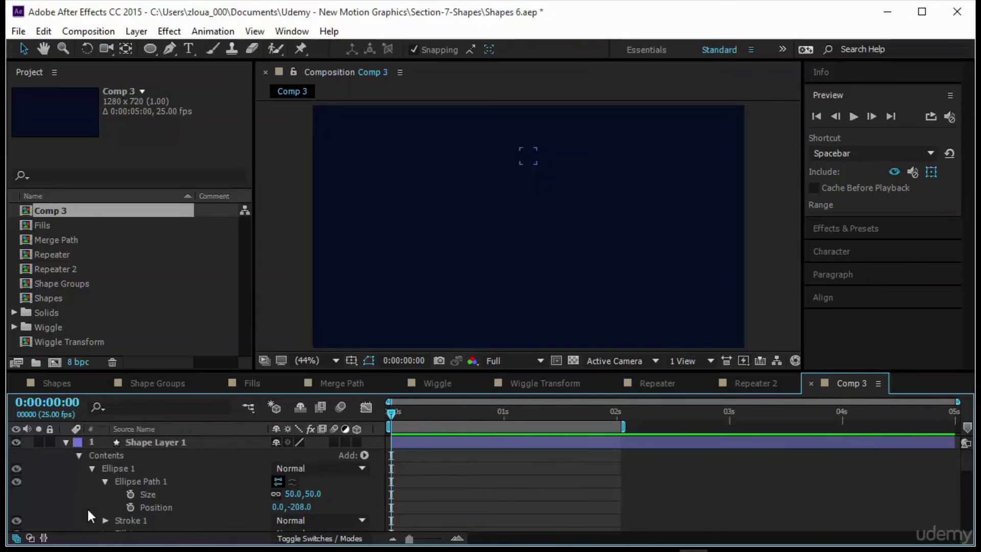
Keyframe dot Size from 0 at 0s to 50 at frame 9, then push that keyframe later.
click(131, 494)
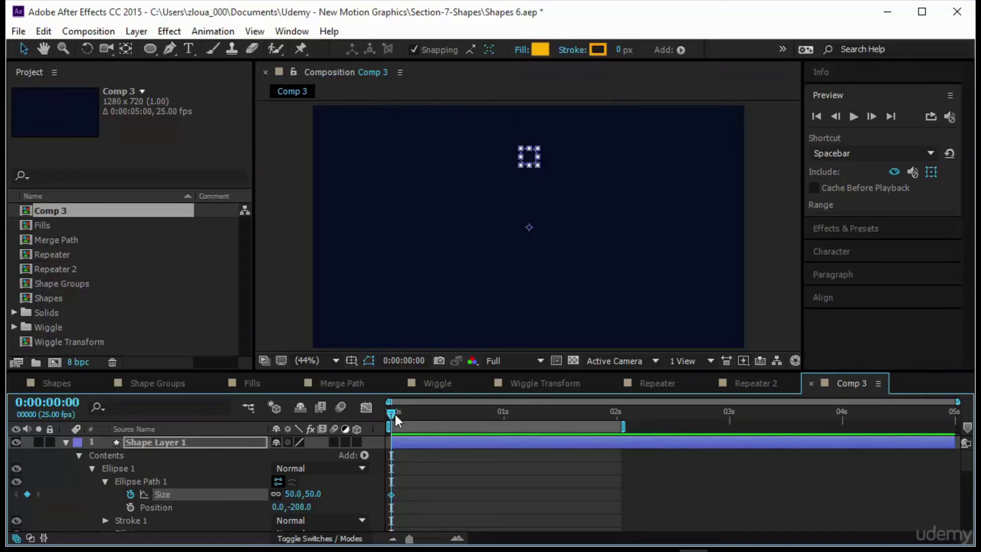
click(313, 494)
text(0)
key(Return)
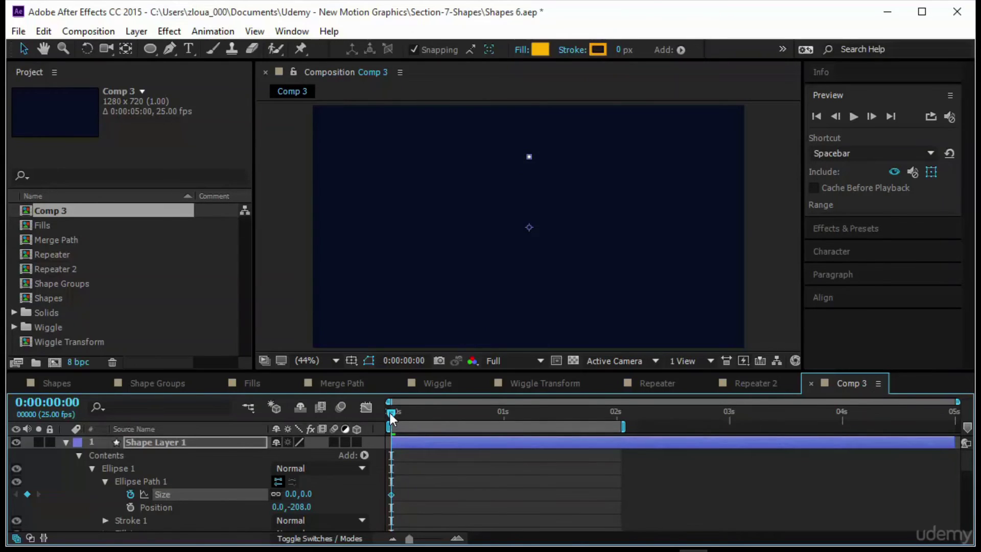
drag(390, 413, 431, 425)
click(306, 494)
text(50)
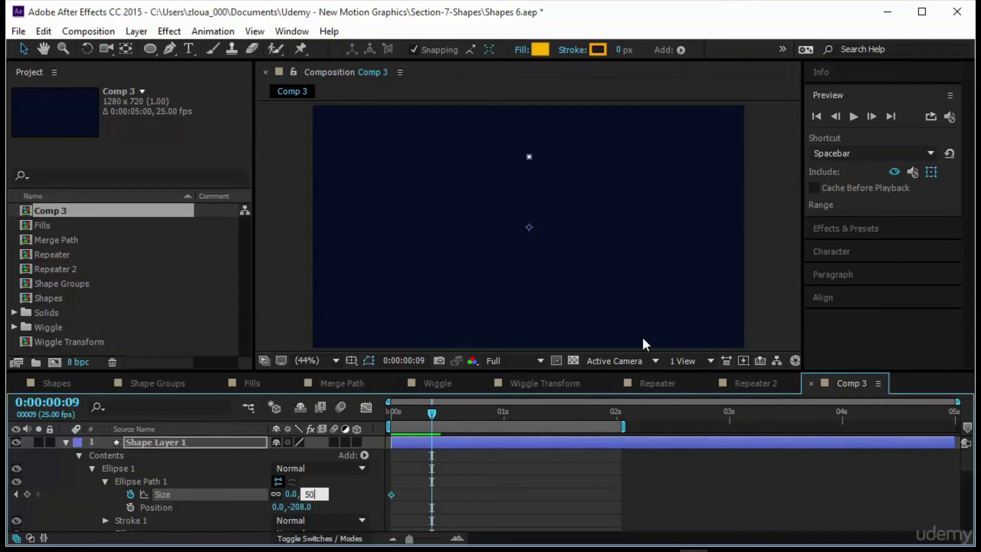
key(Return)
drag(430, 409, 394, 415)
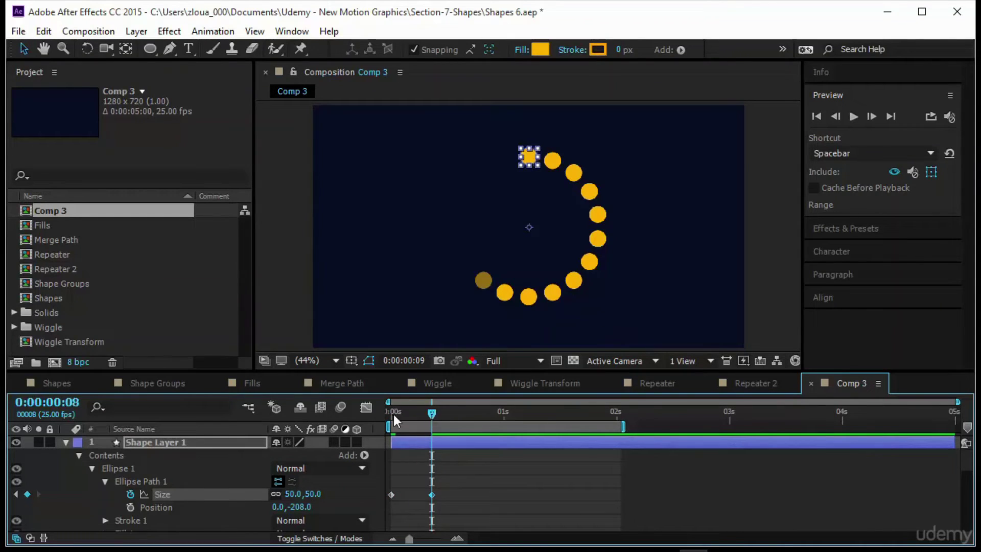
click(853, 116)
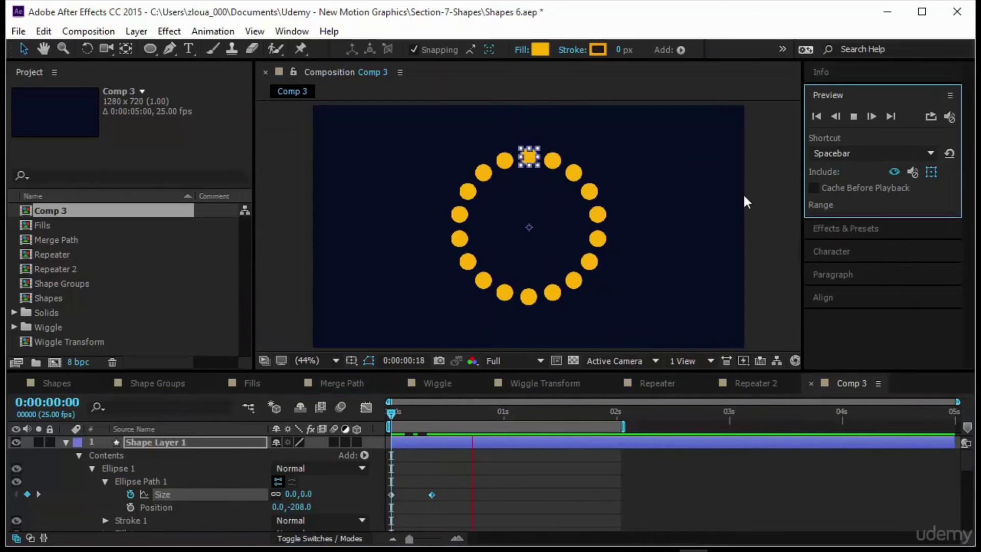
drag(434, 494, 473, 495)
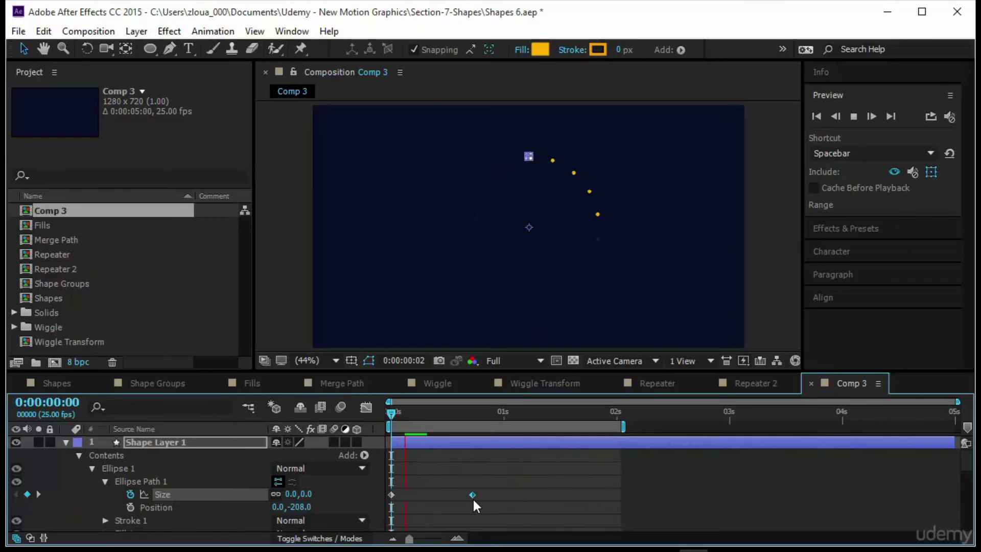
Delete the dots shape layer.
click(566, 485)
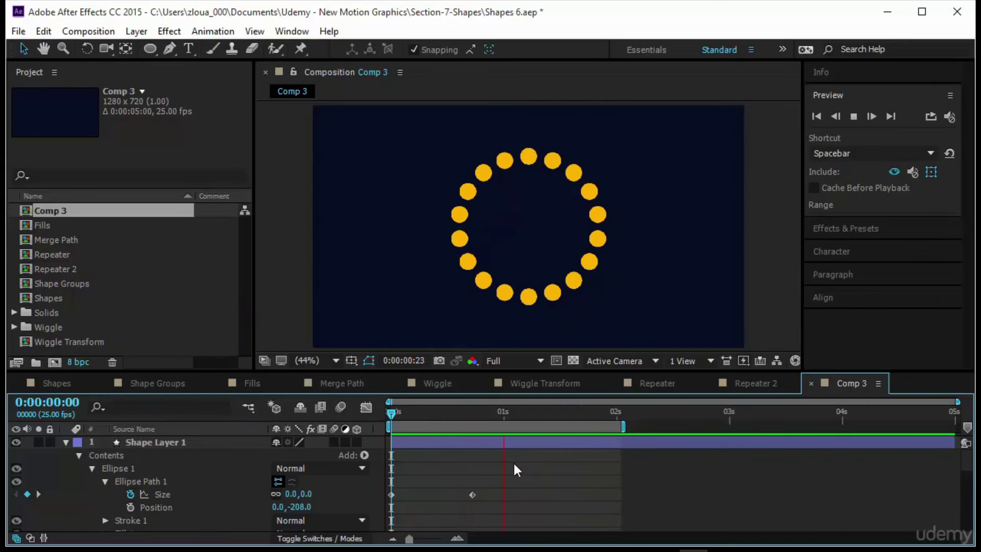
click(164, 442)
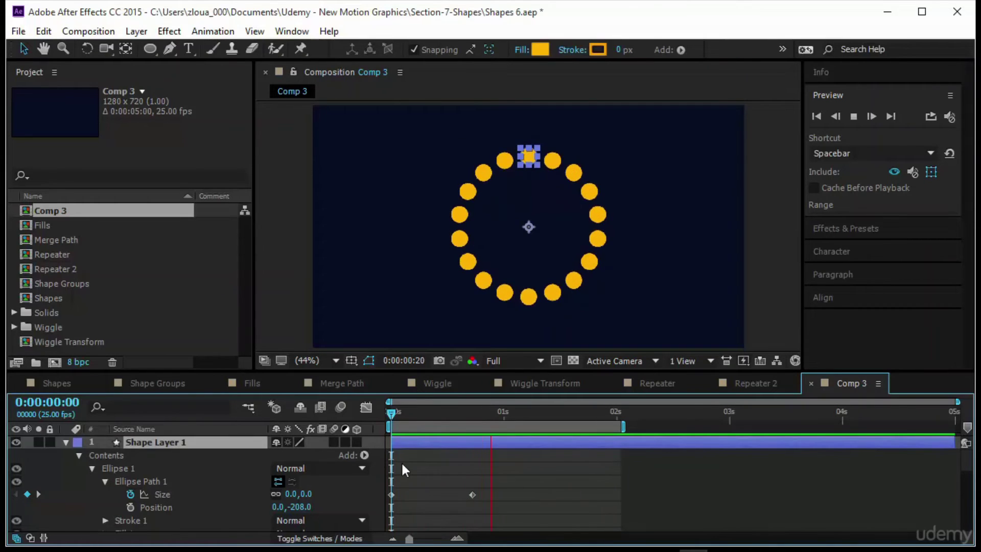
key(Delete)
Draw an orange square and set its Rectangle 1 Position to 0,0.
key(q)
drag(149, 50, 213, 51)
drag(499, 210, 531, 242)
click(92, 469)
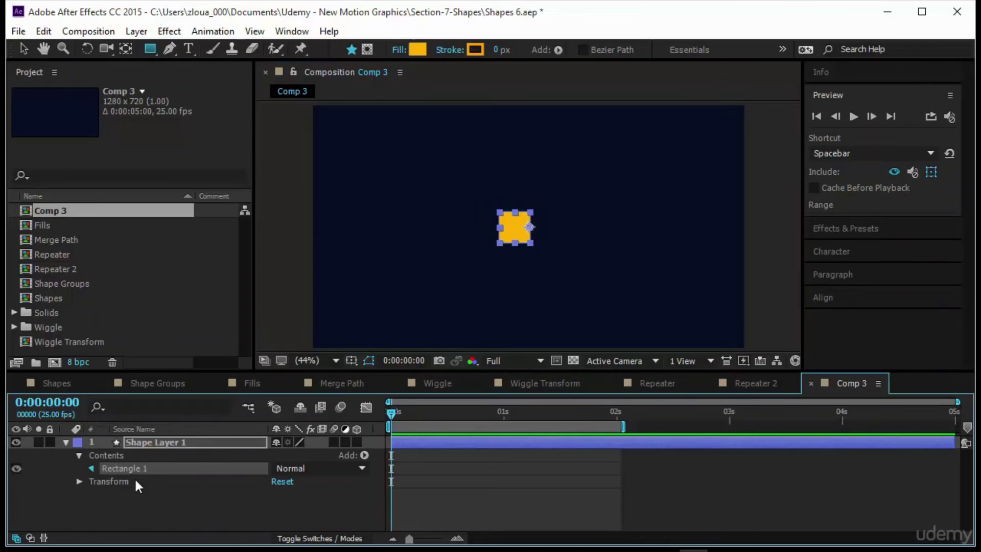
click(106, 512)
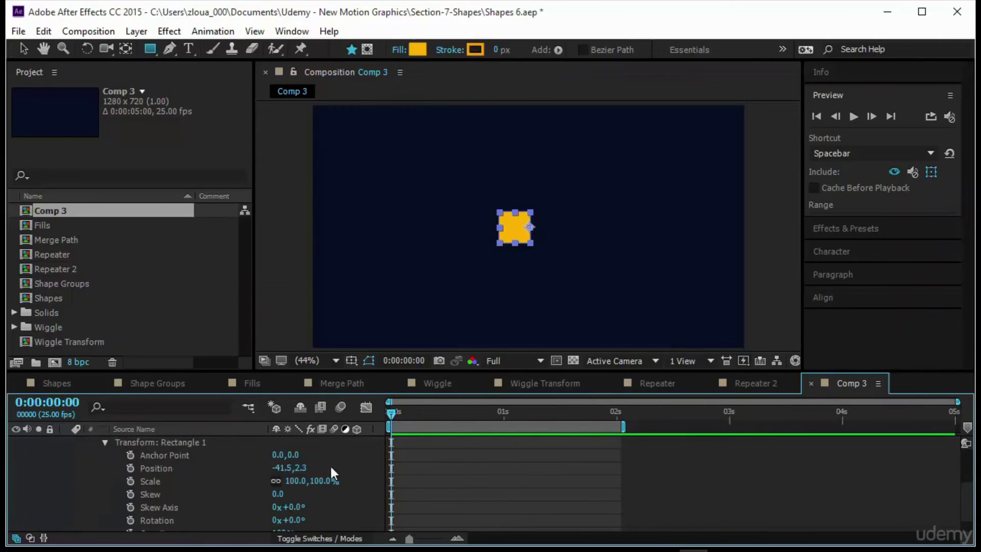
click(287, 468)
text(0)
key(Tab)
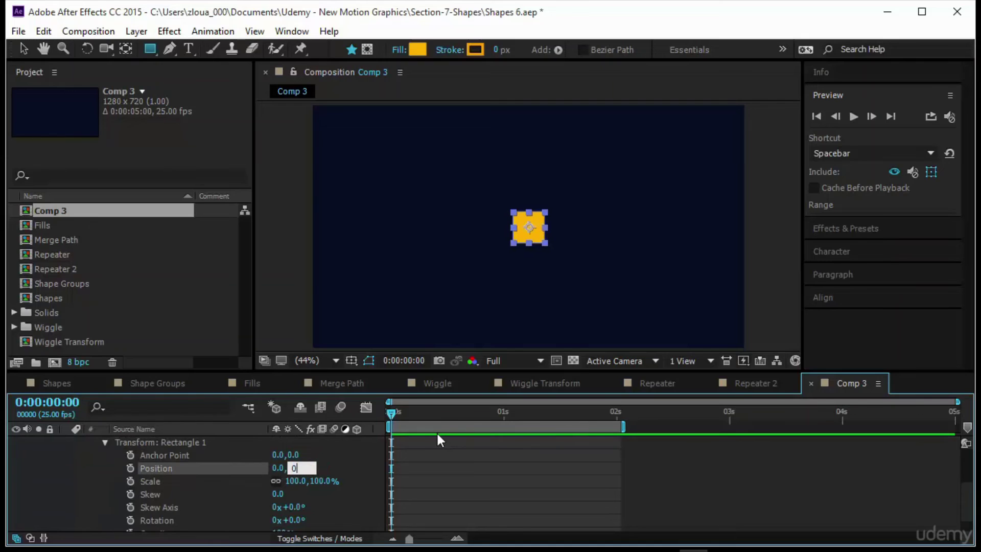
text(0)
key(Return)
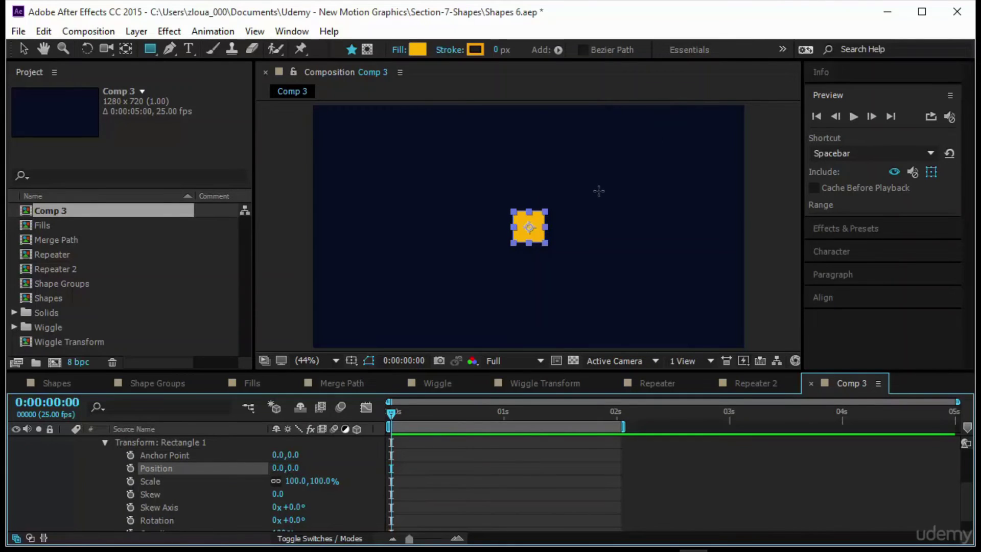
Move the square to the composition's top-left area.
key(v)
click(553, 232)
click(536, 235)
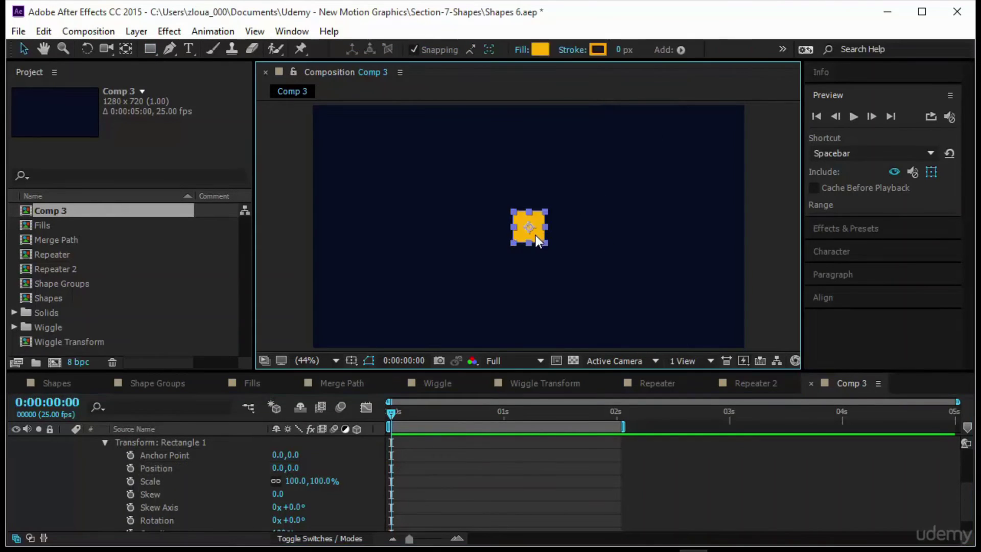
drag(530, 226, 345, 134)
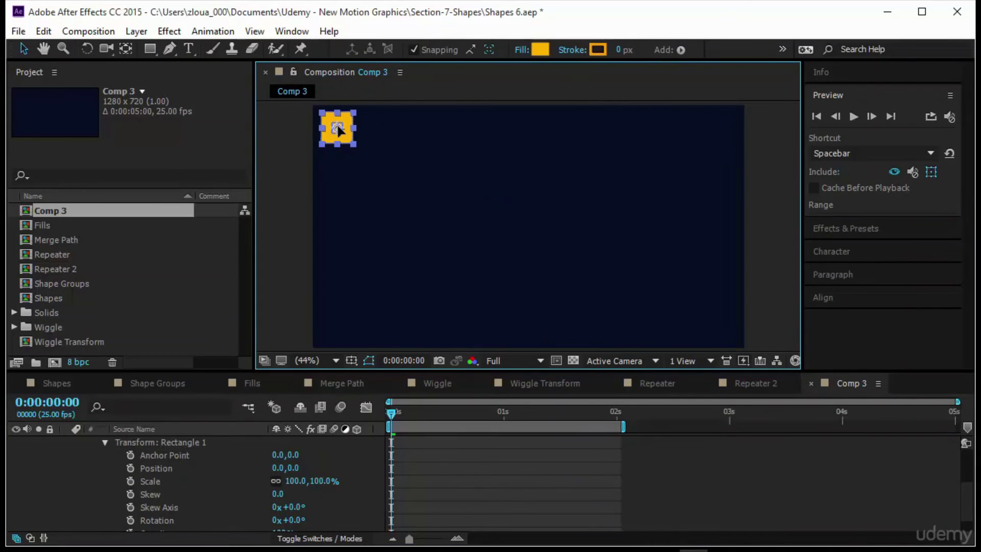
Expand Rectangle 1 in Shape Layer 1 and select Rectangle Path 1.
scroll(187, 523, up, 3)
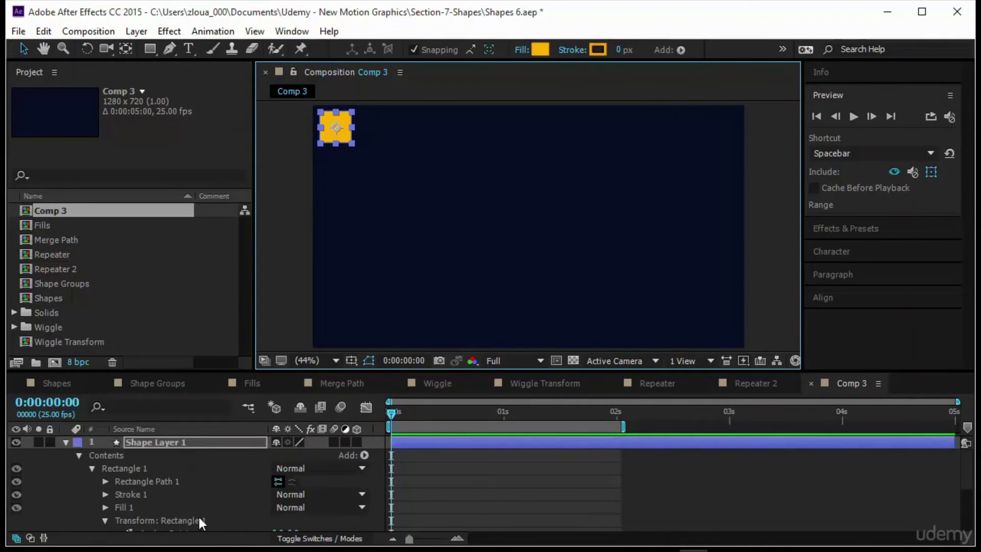
click(168, 444)
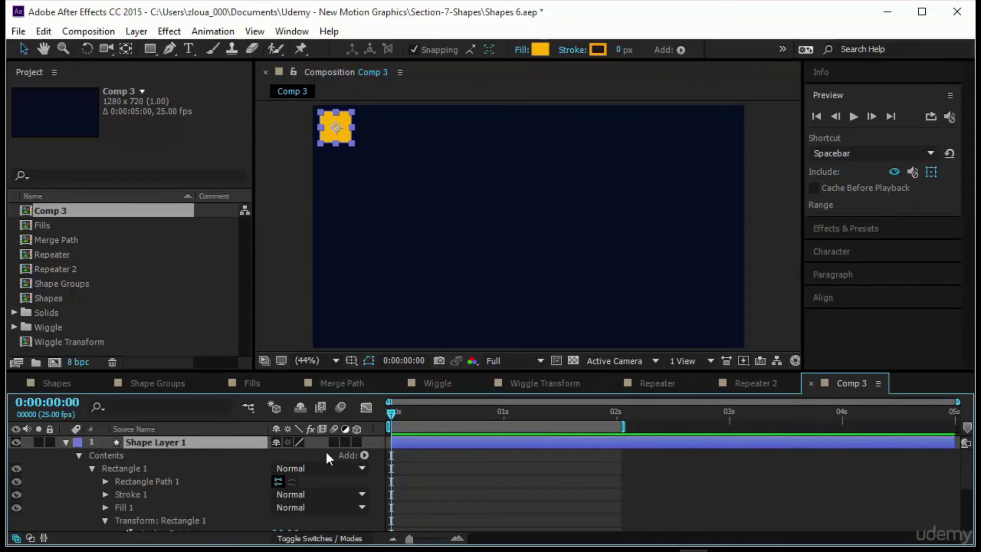
click(330, 453)
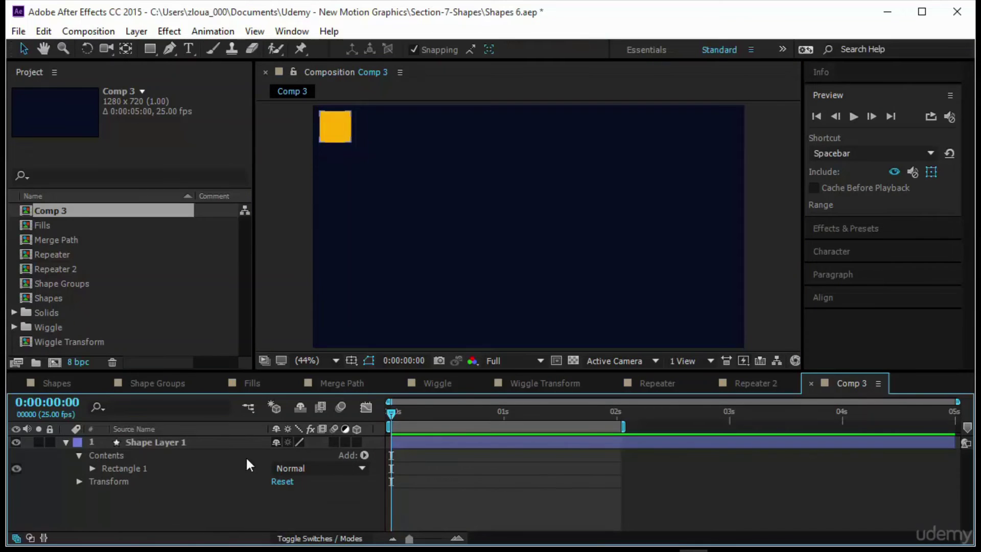
click(173, 460)
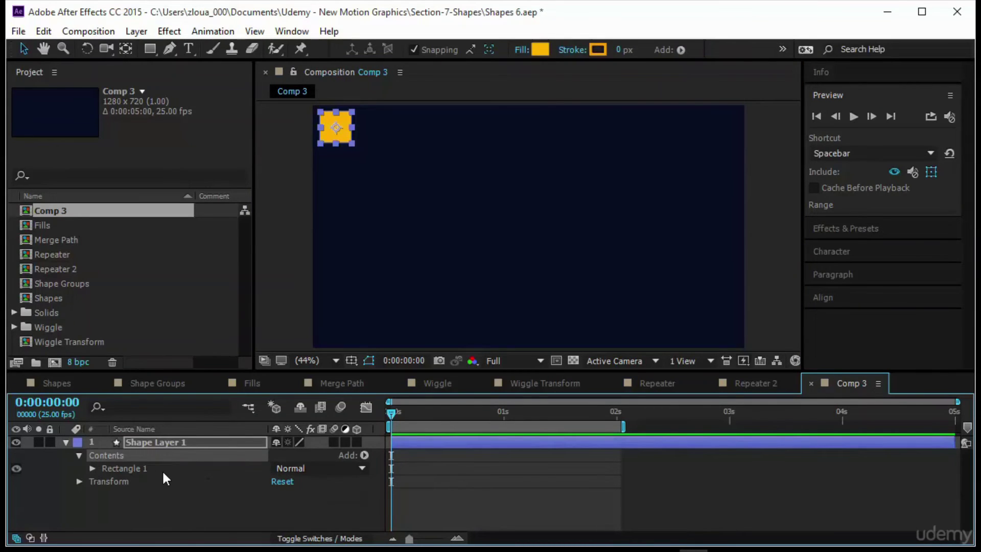
click(154, 473)
click(93, 468)
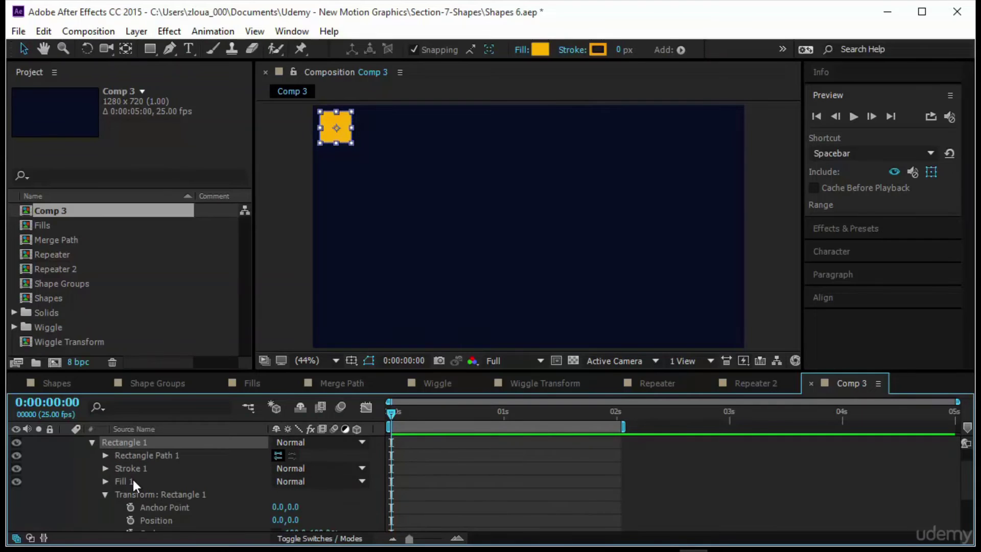
click(171, 455)
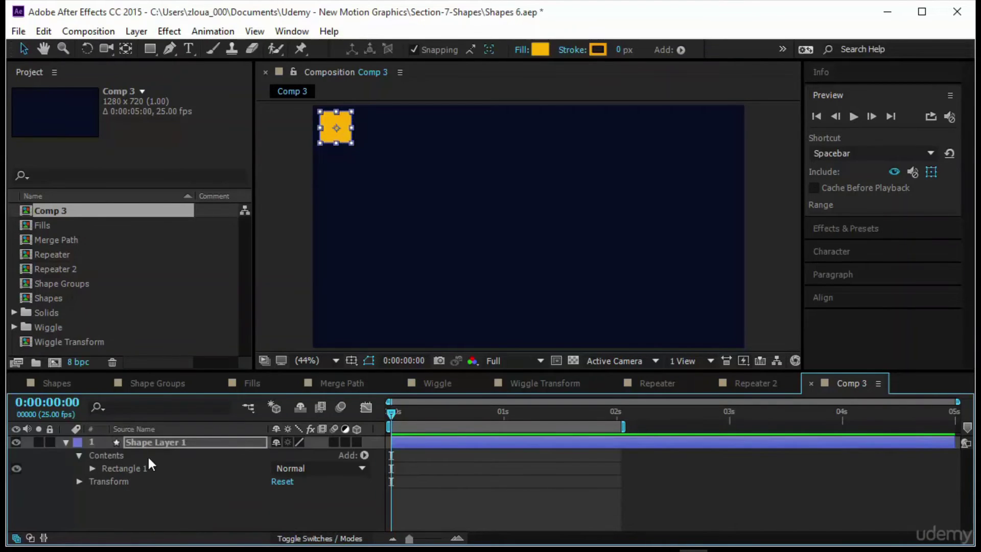
Add a Repeater to the square's shape layer and expand Repeater 1.
click(169, 445)
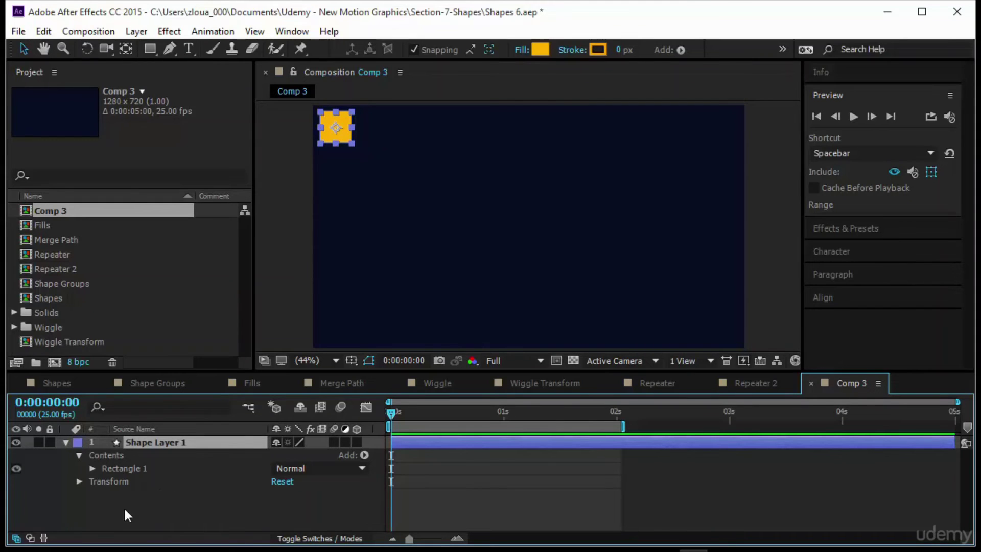
click(364, 455)
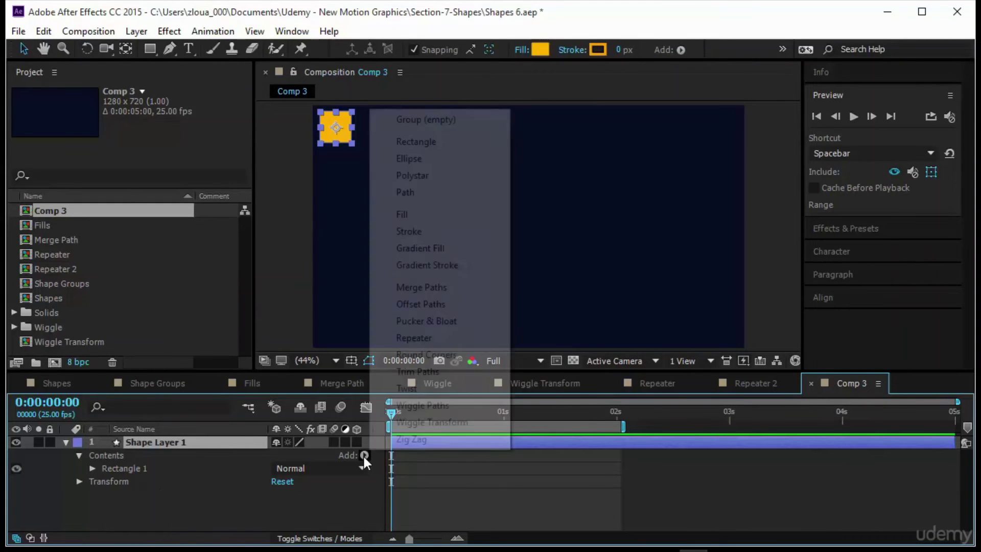
click(467, 338)
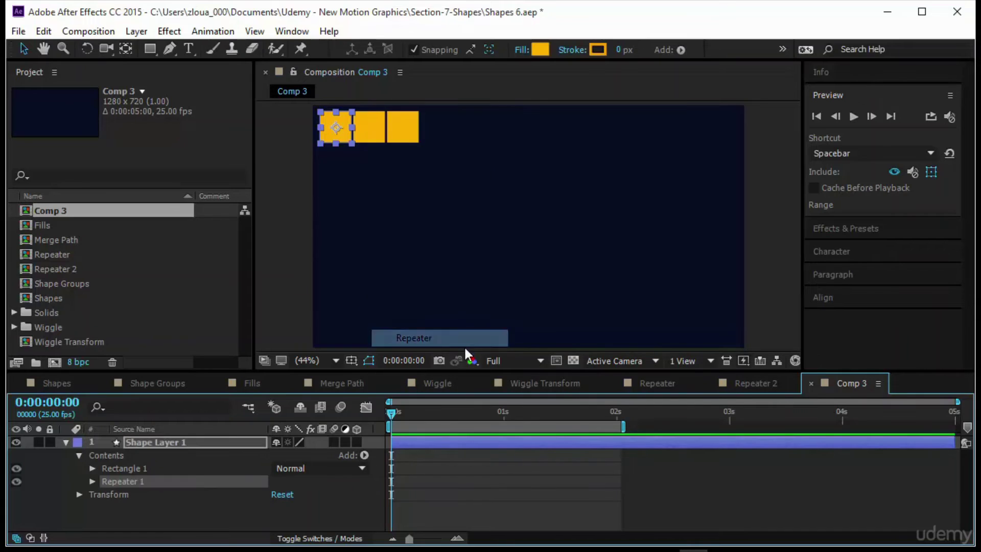
click(92, 481)
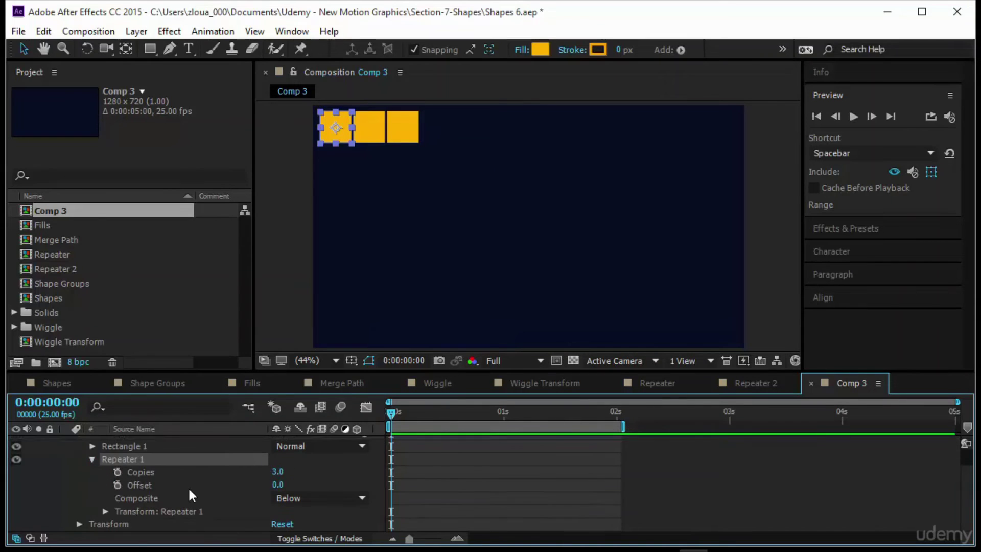
Set Repeater 1's Copies to 12, after trying 7 and 13.
click(283, 473)
click(398, 474)
click(286, 471)
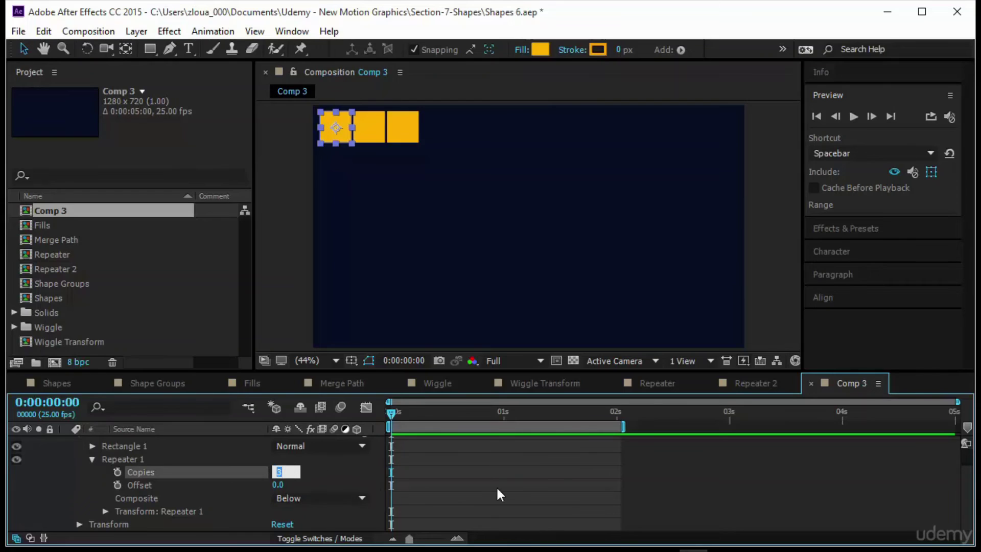
key(BackSpace)
text(7)
key(Return)
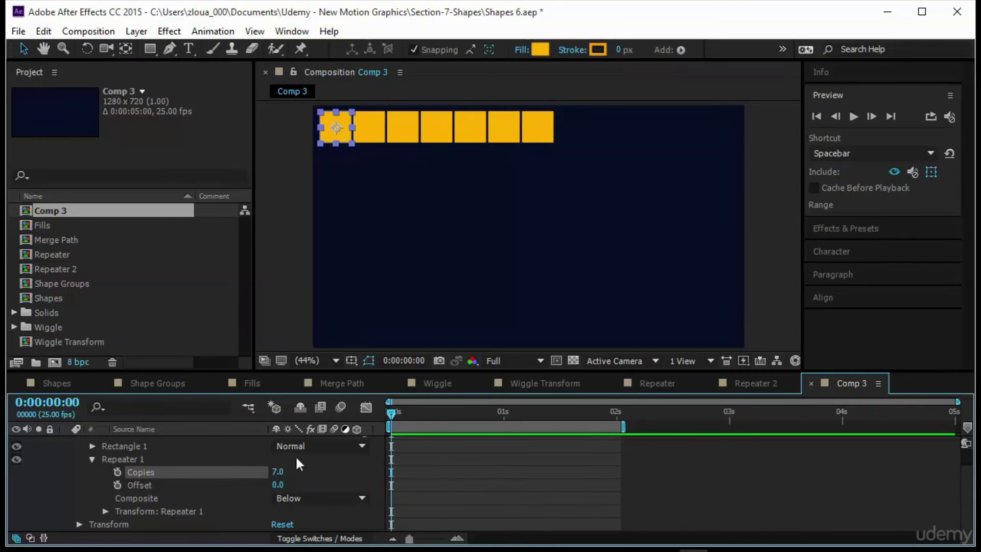
click(280, 471)
text(13)
key(Return)
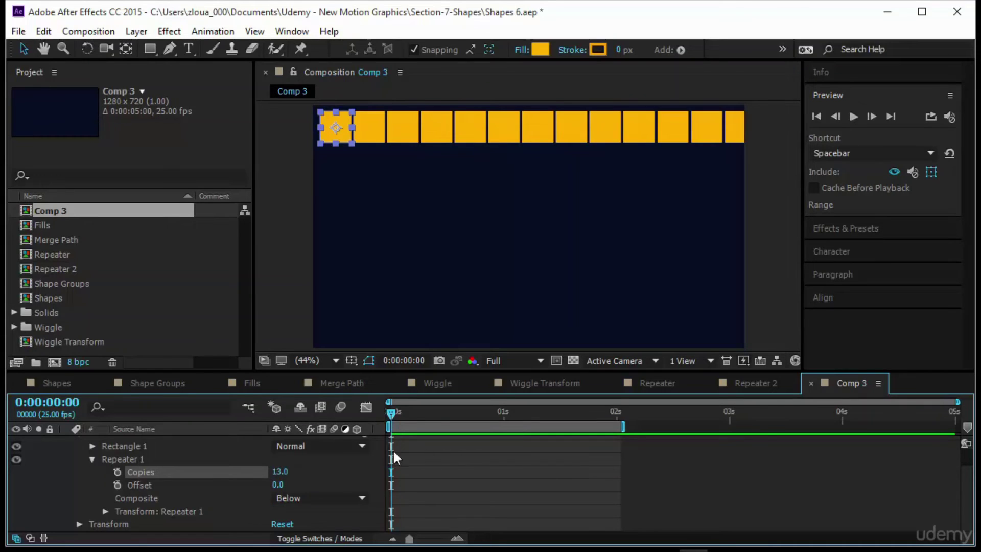
click(281, 471)
text(12)
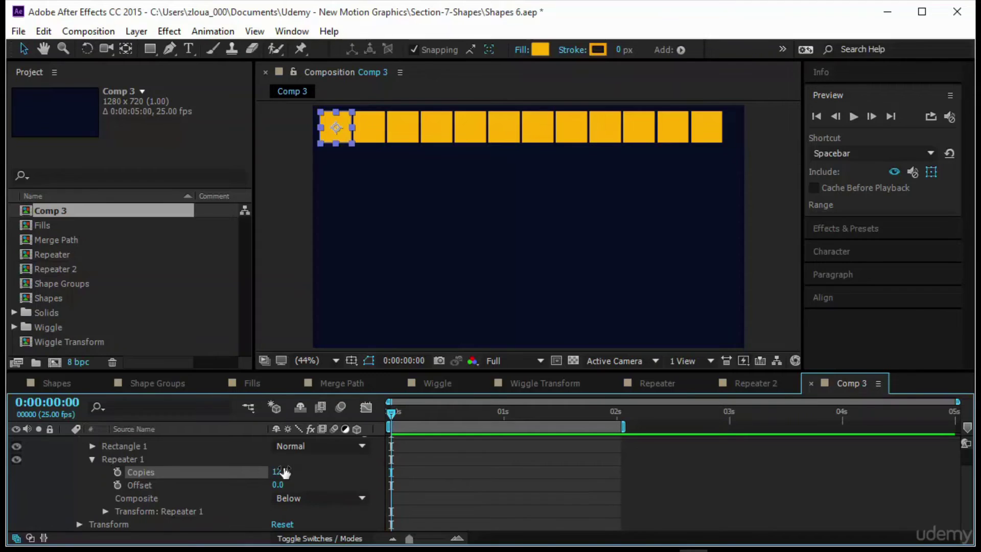
key(Return)
Set Repeater 1's Transform Position to 104,0 to space the squares apart.
click(104, 511)
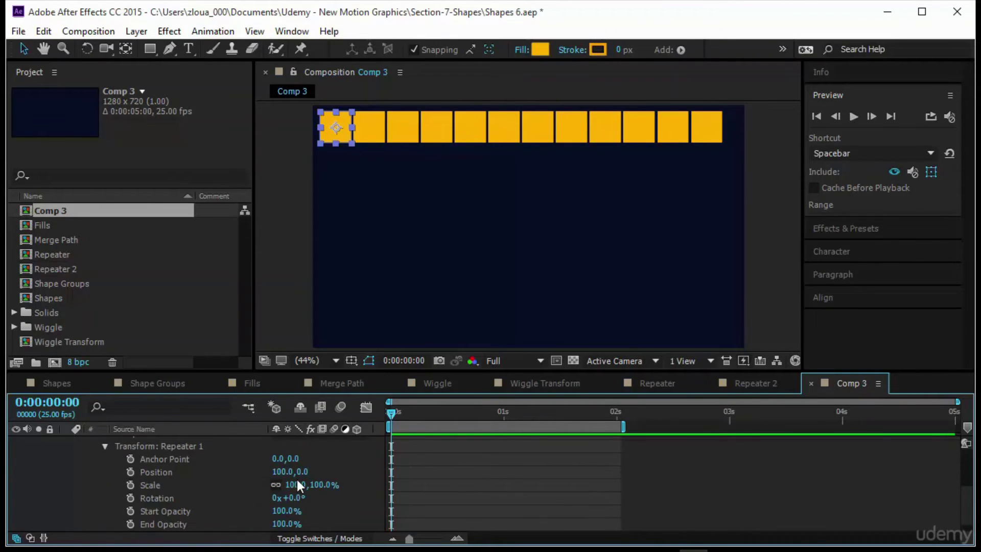
drag(278, 479, 282, 473)
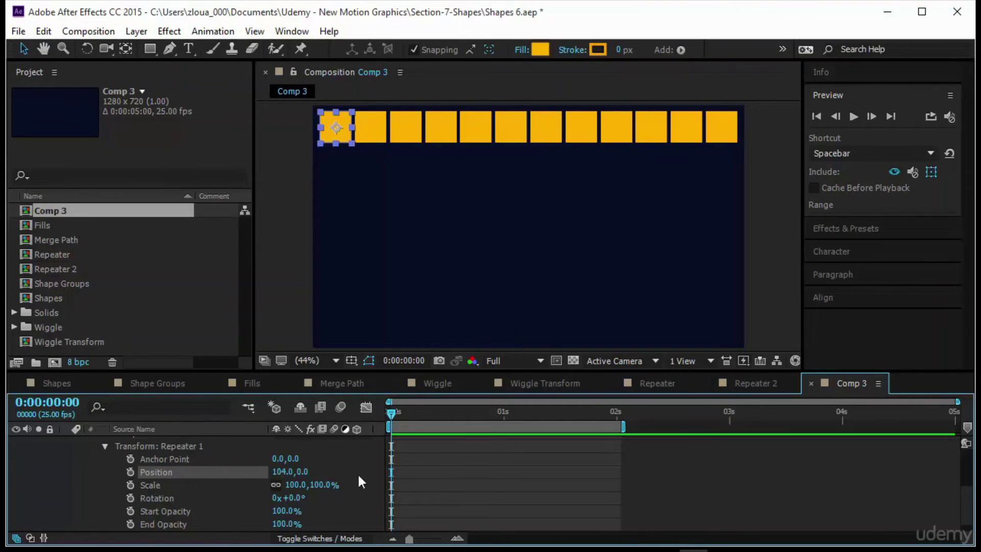
click(473, 476)
click(342, 139)
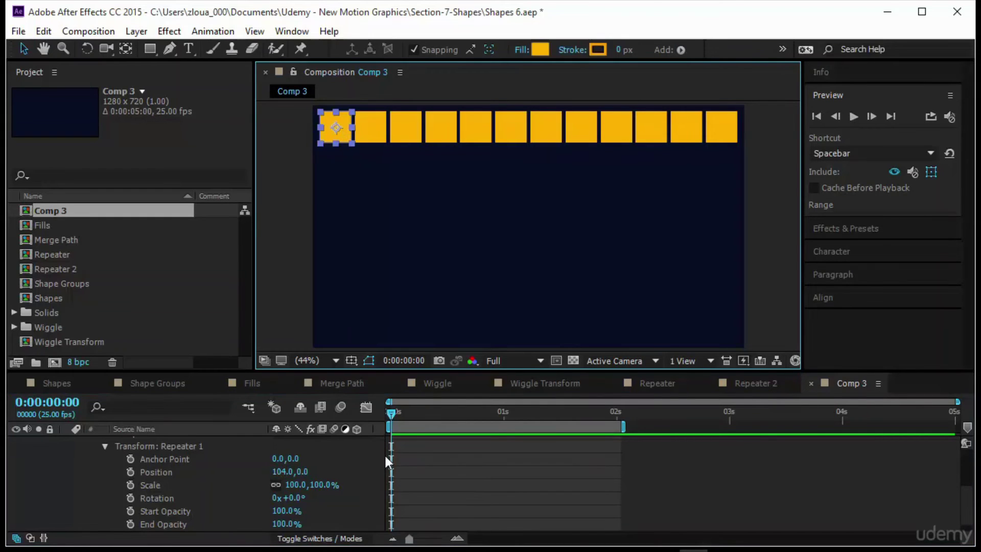
scroll(285, 494, up, 4)
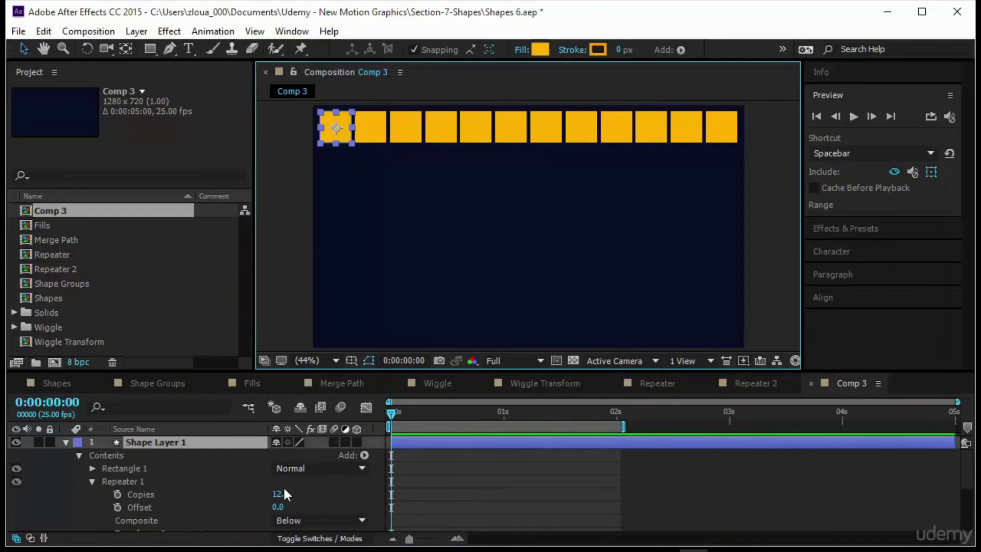
Keyframe Repeater 1 Copies at 0 on the first frame.
click(118, 495)
drag(272, 494, 275, 493)
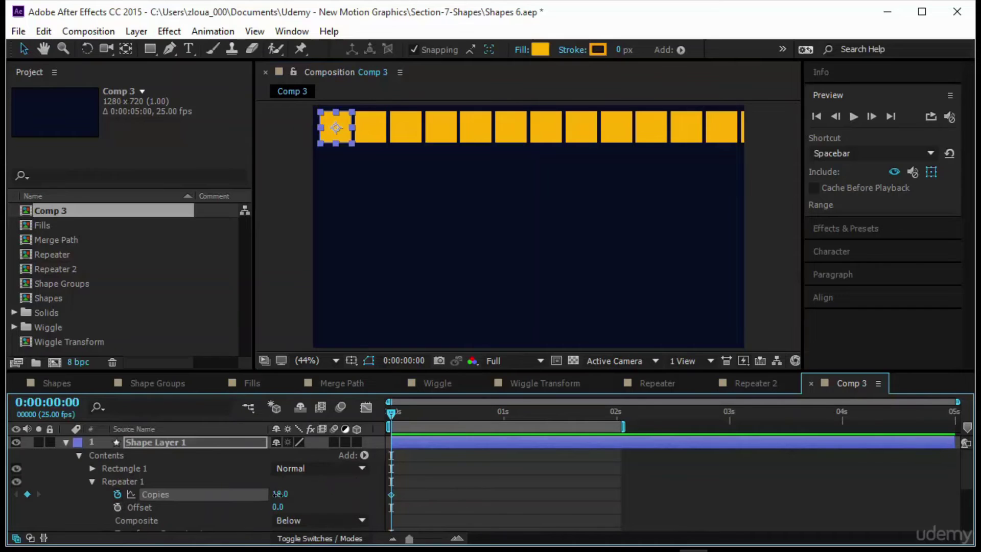
click(278, 494)
text(0)
key(Return)
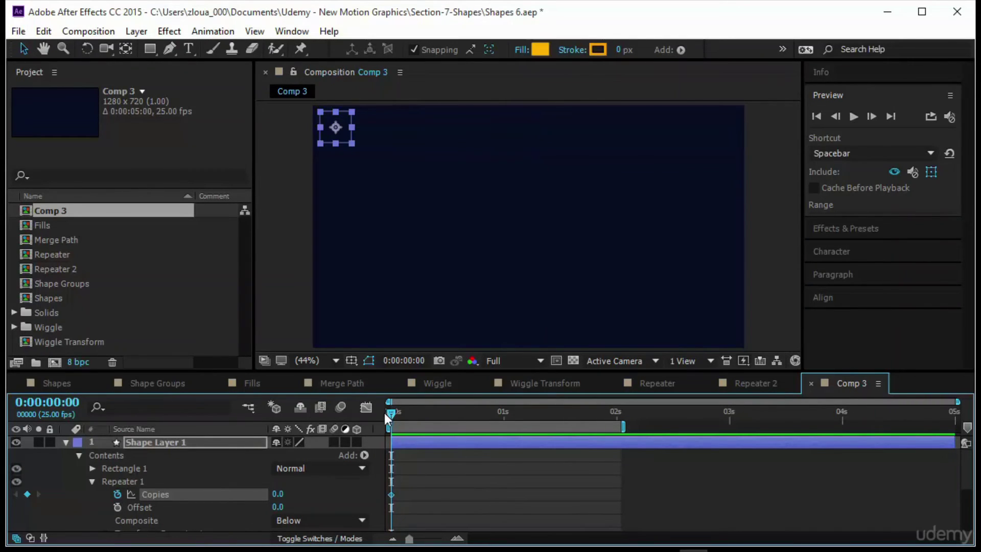
Set Copies to 12 at frame 15.
drag(388, 415, 459, 427)
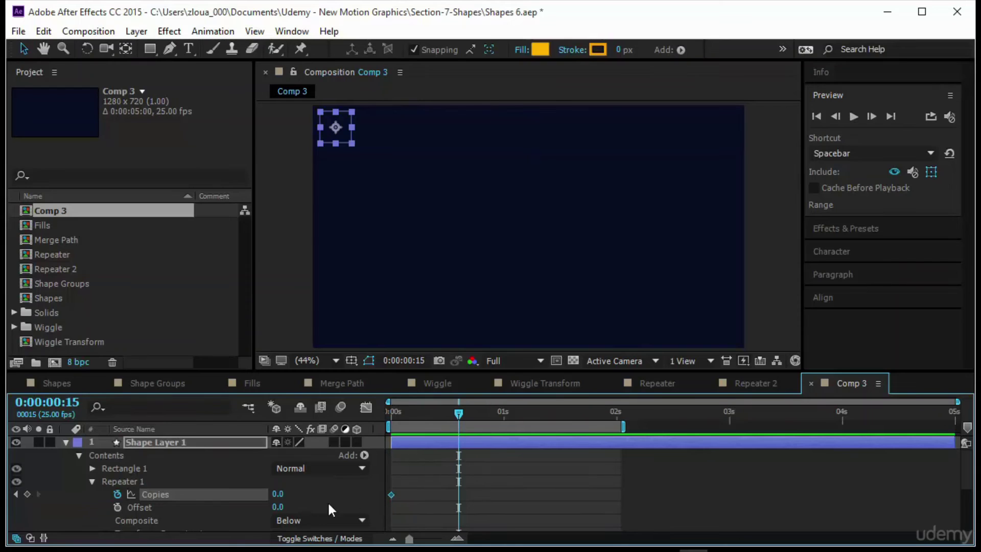
click(279, 494)
text(12)
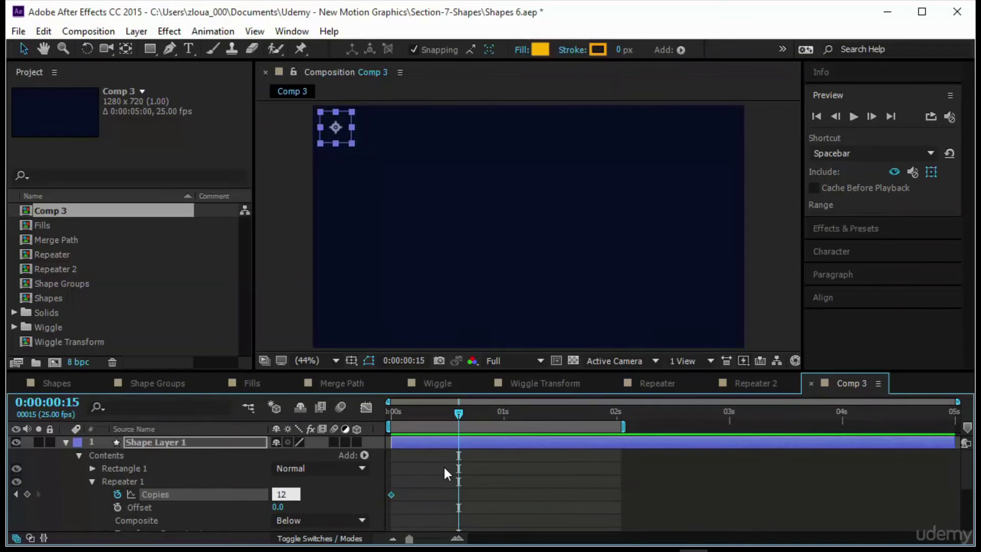
key(Return)
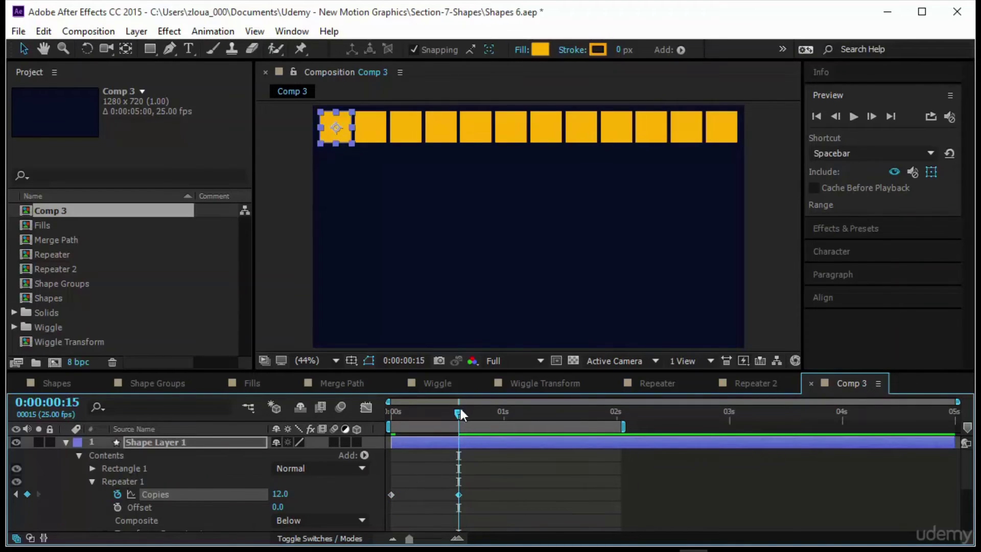
Preview the row building from the start, then collapse Repeater 1.
drag(459, 413, 342, 428)
click(854, 116)
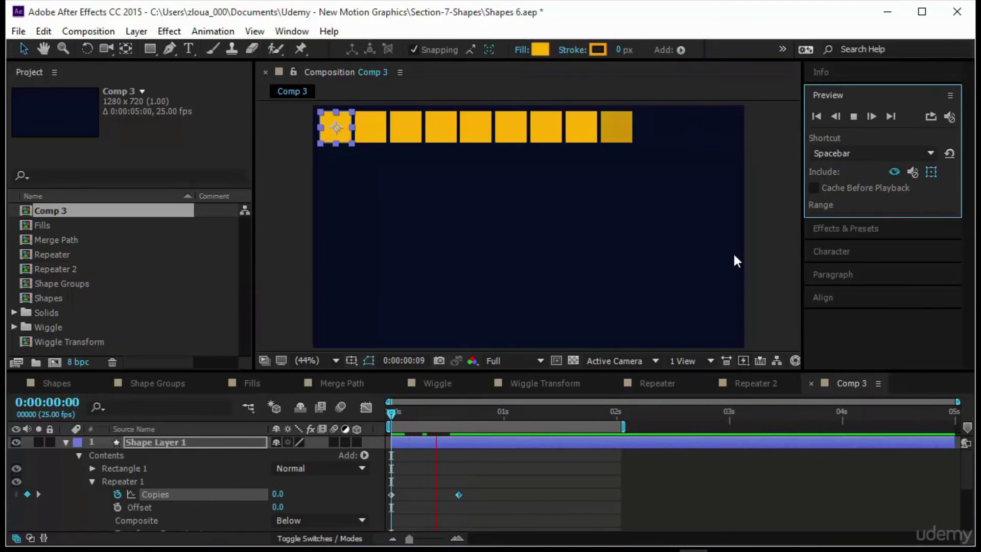
click(391, 416)
click(391, 417)
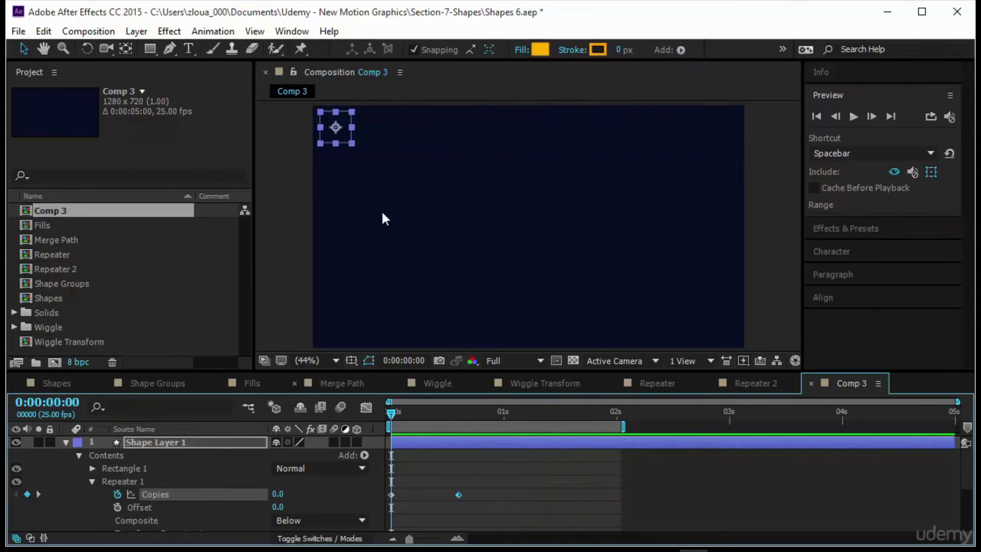
click(95, 481)
Add a second Repeater and expand it at frame 15.
click(364, 455)
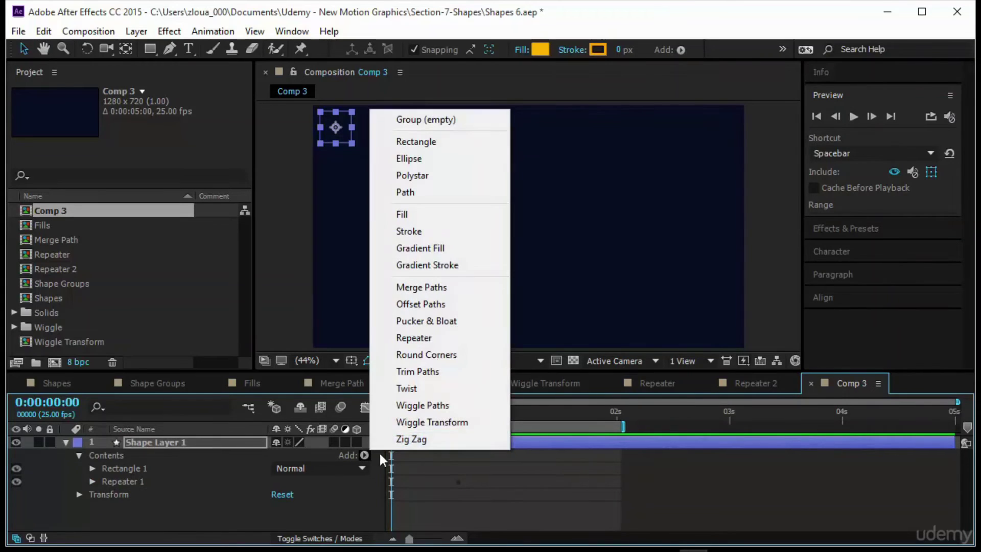
click(444, 335)
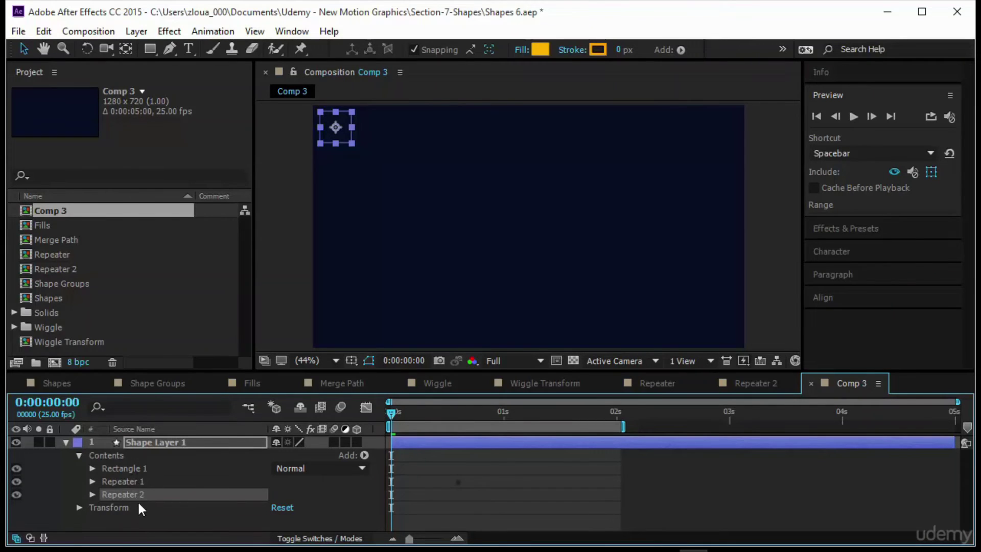
click(147, 480)
click(151, 467)
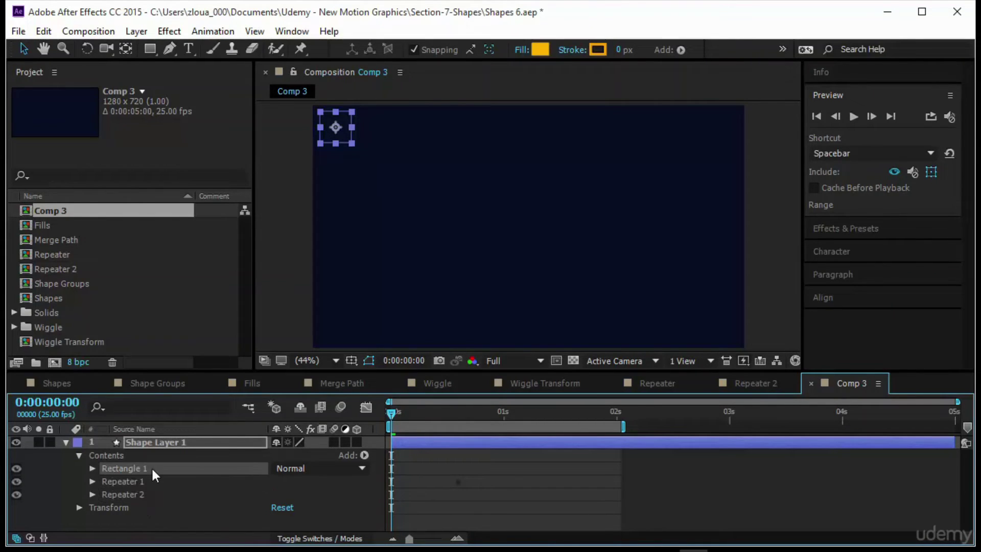
click(92, 494)
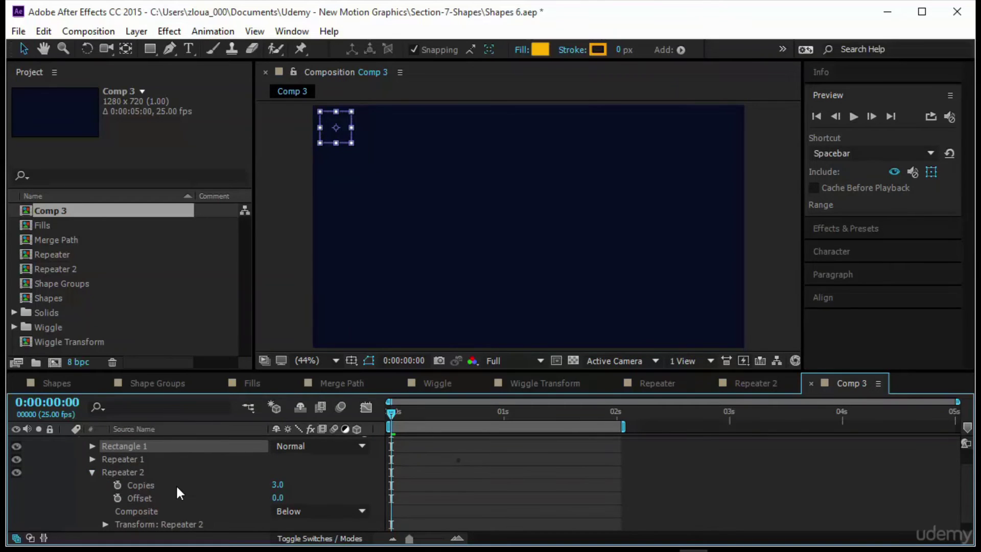
drag(390, 418, 455, 434)
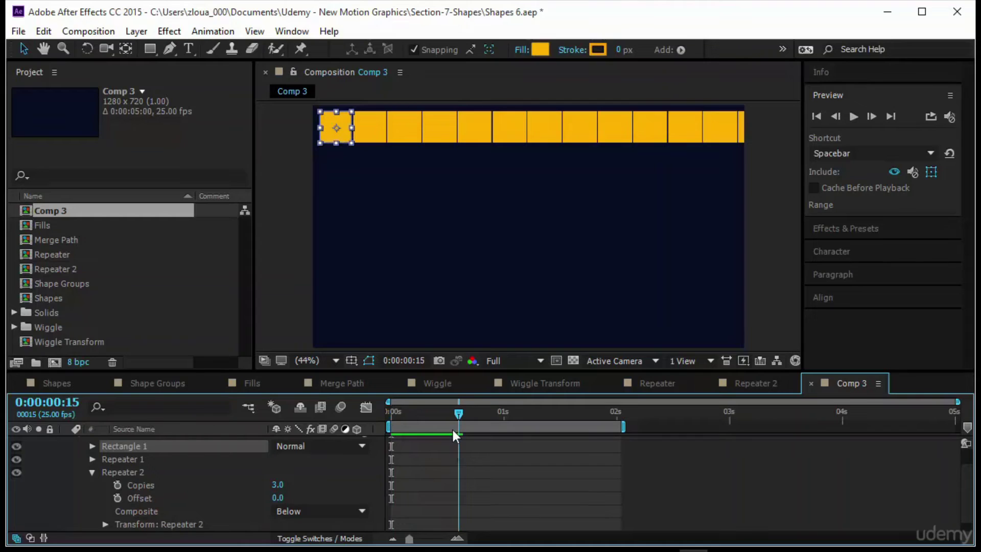
Set Repeater 2's Copies to 7.
click(278, 485)
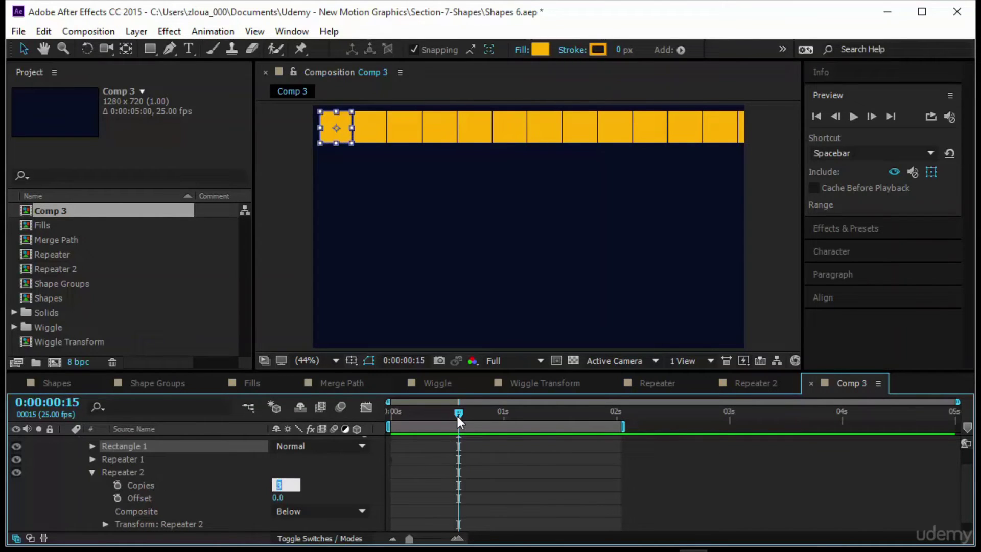
text(7)
key(Return)
scroll(234, 503, down, 1)
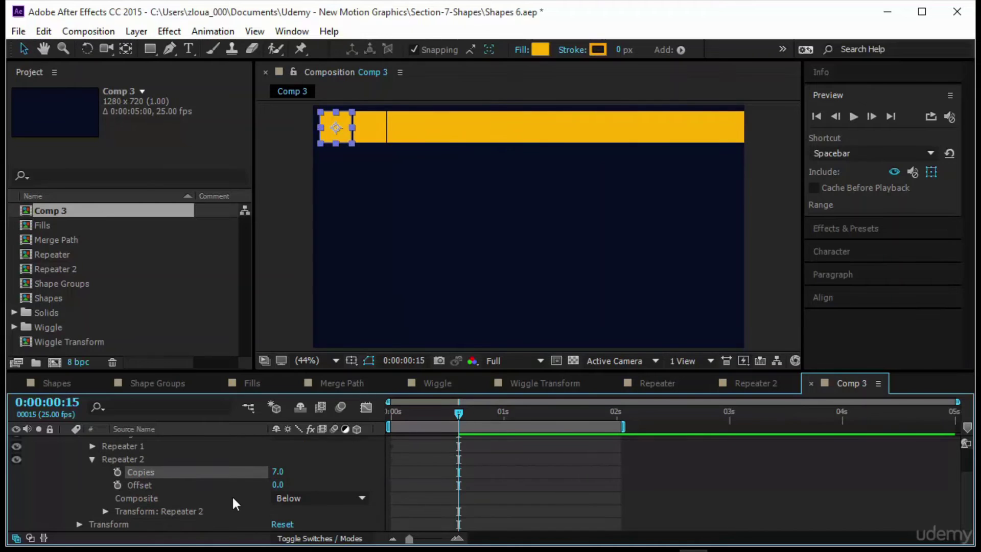
Set Repeater 2's Transform Position to 0,117 to stack rows downward.
click(104, 511)
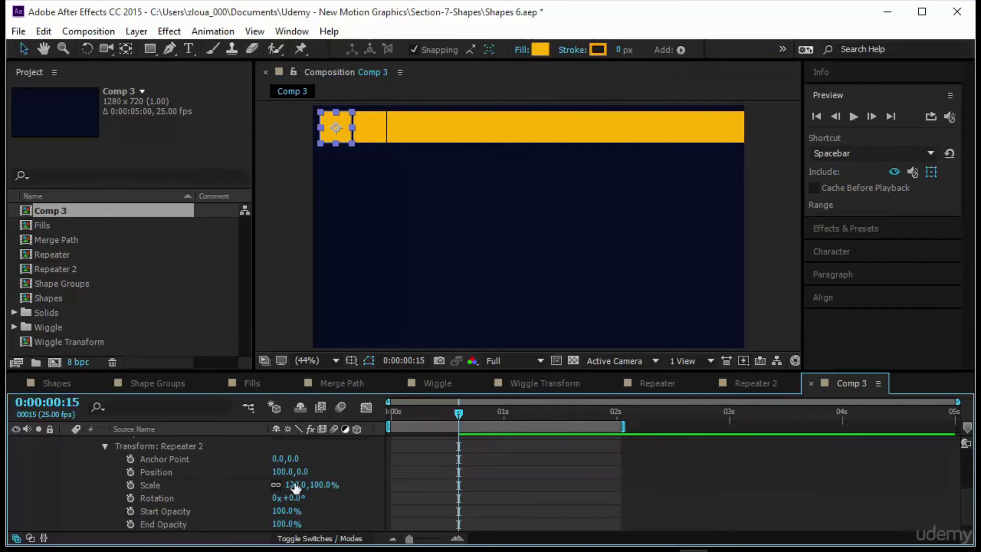
click(285, 472)
text(0)
key(Return)
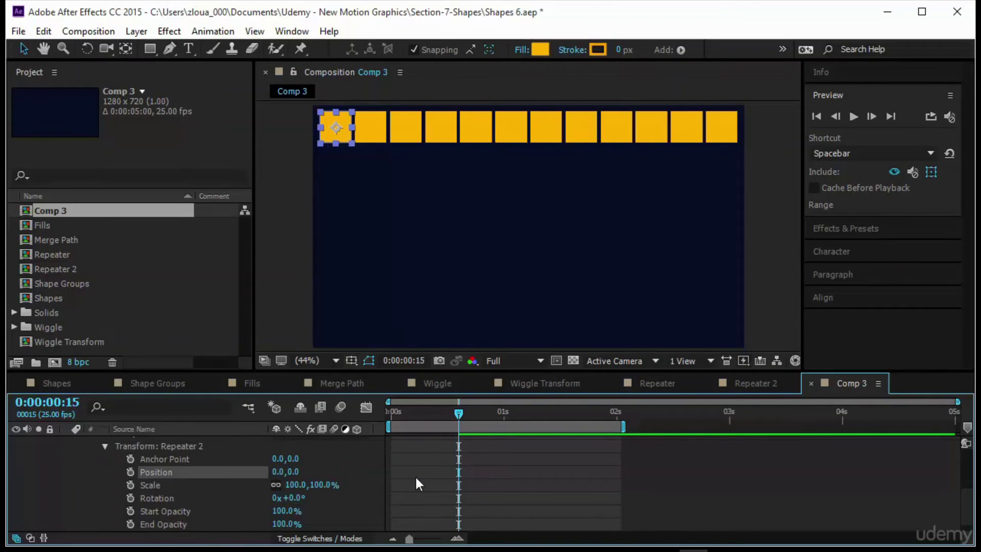
click(296, 472)
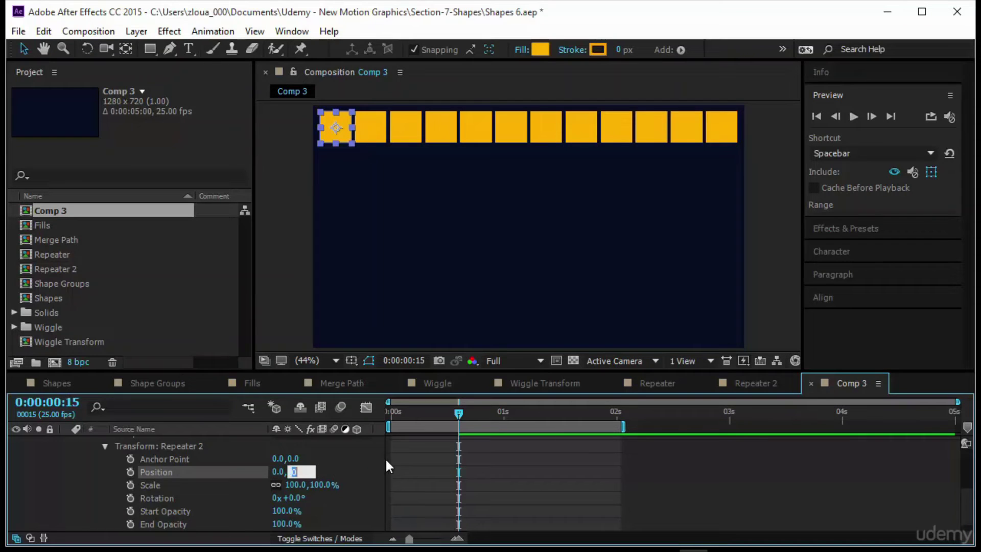
click(326, 471)
drag(294, 471, 373, 483)
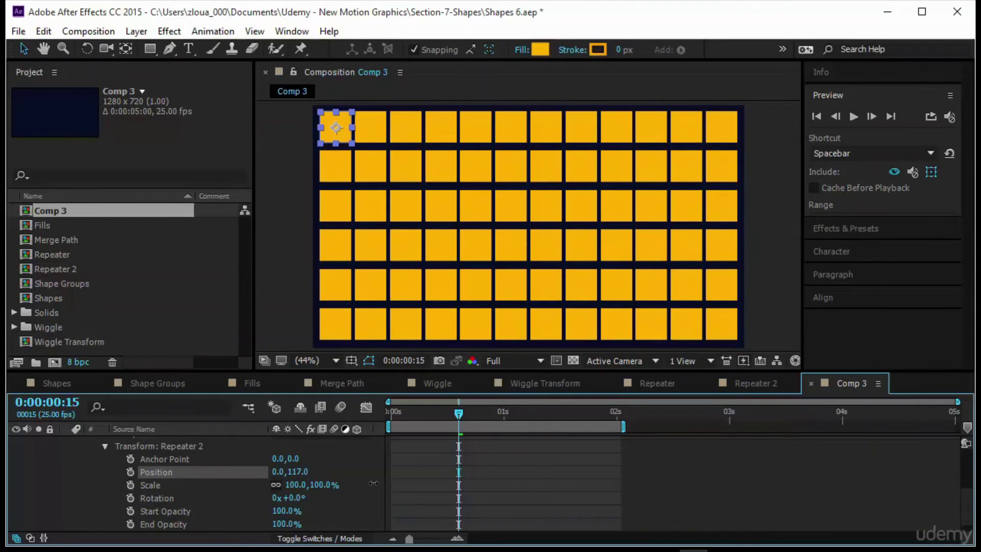
scroll(308, 480, up, 3)
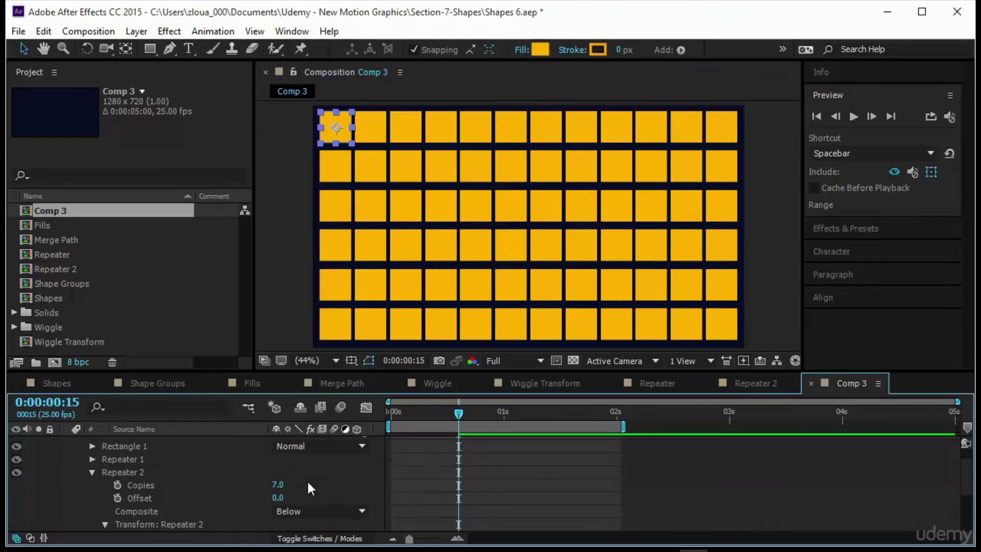
Set Repeater 2 Copies to 6, then keyframe it at 0 on the first frame.
click(286, 485)
text(6)
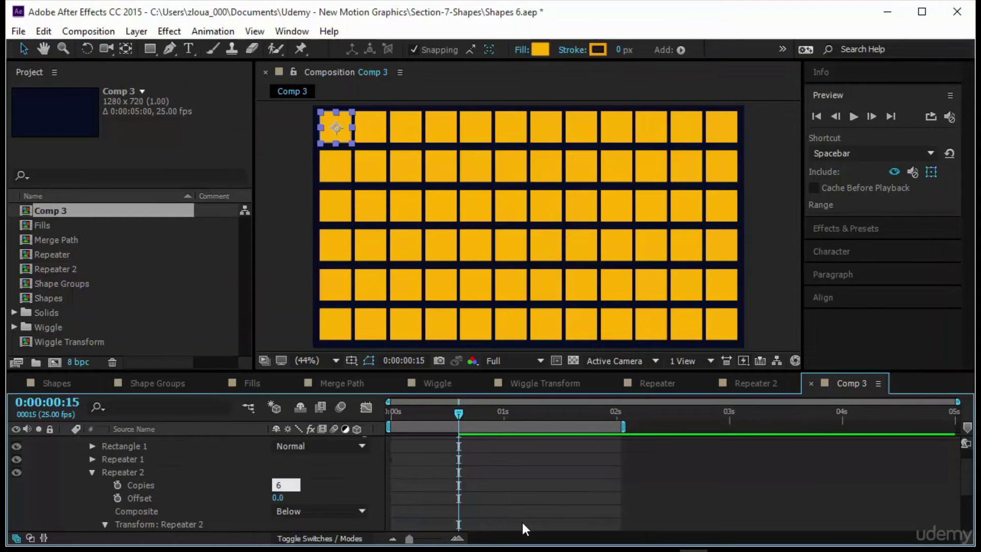
key(Return)
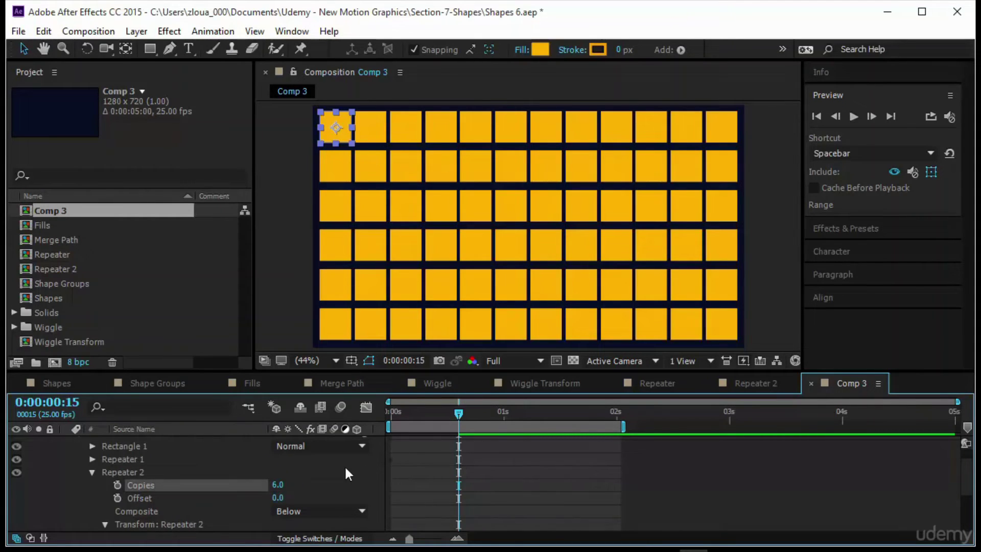
drag(458, 413, 370, 450)
click(118, 485)
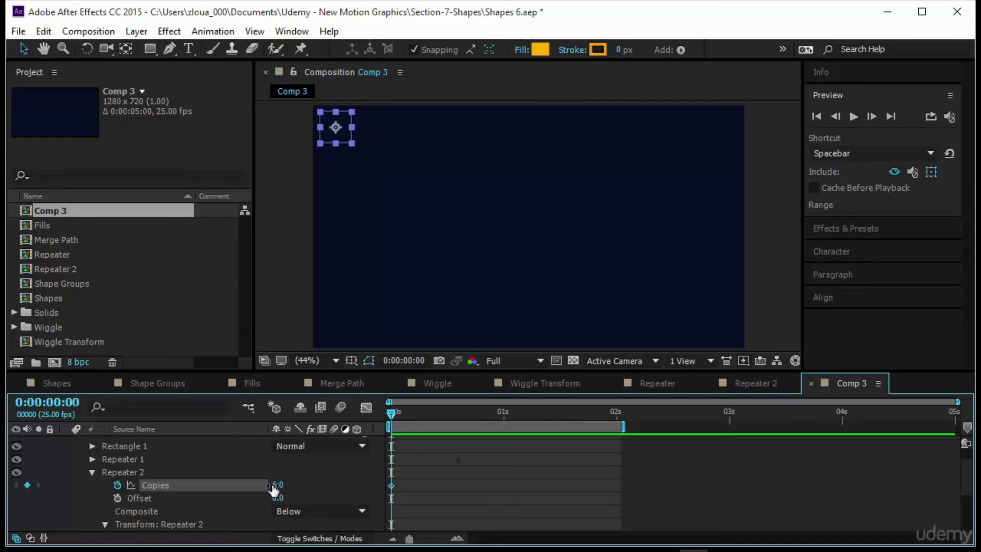
click(276, 485)
text(0)
key(Return)
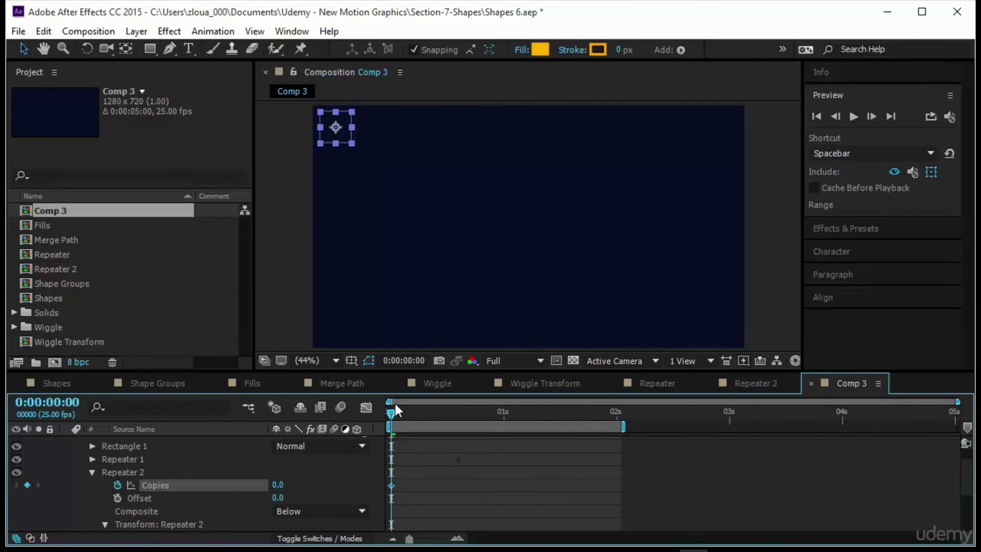
Keyframe Repeater 2 Copies at 6 on frame 15 and preview the grid building.
drag(391, 412, 461, 422)
click(276, 485)
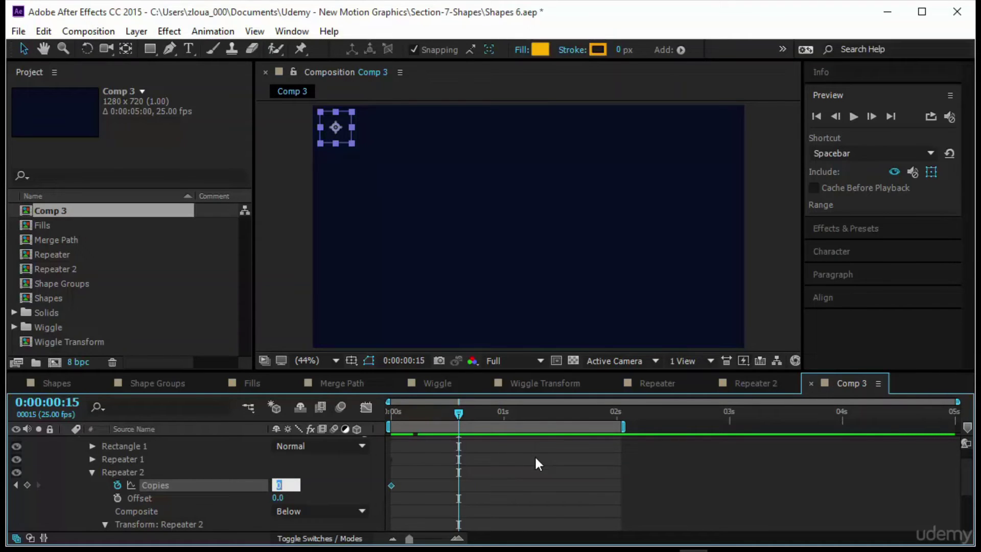
text(6)
key(Return)
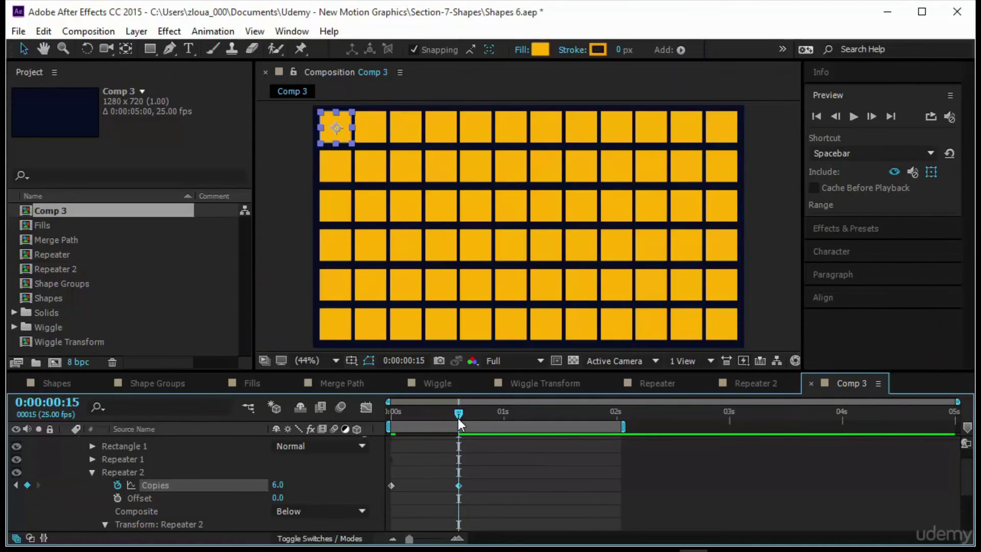
drag(458, 414, 391, 417)
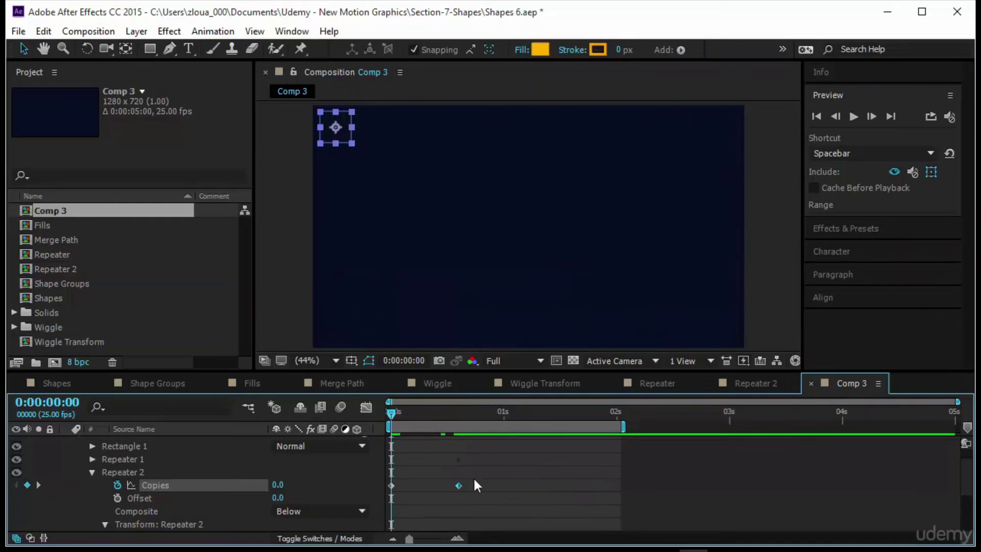
click(847, 119)
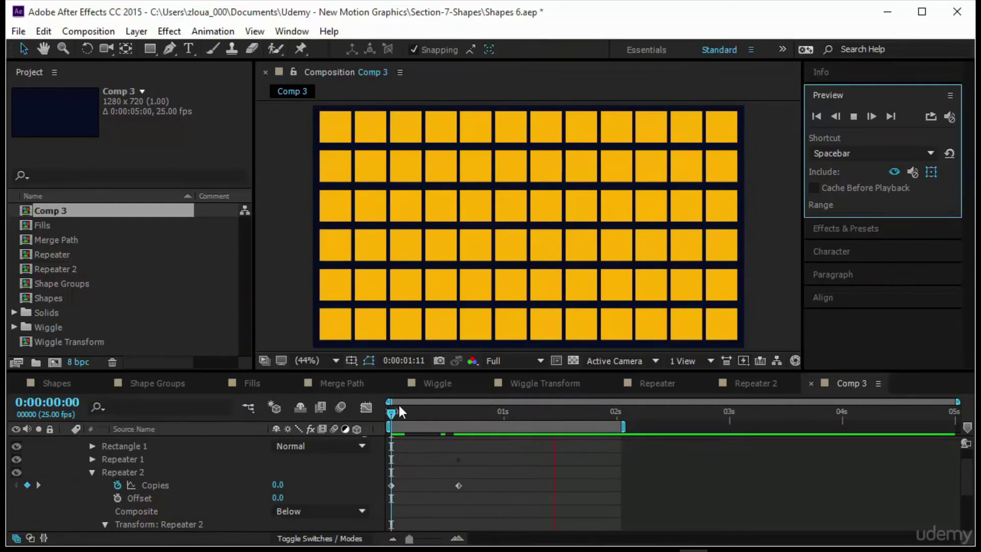
Reveal the animated properties with U and select all Copies keyframes.
scroll(220, 463, up, 1)
click(207, 446)
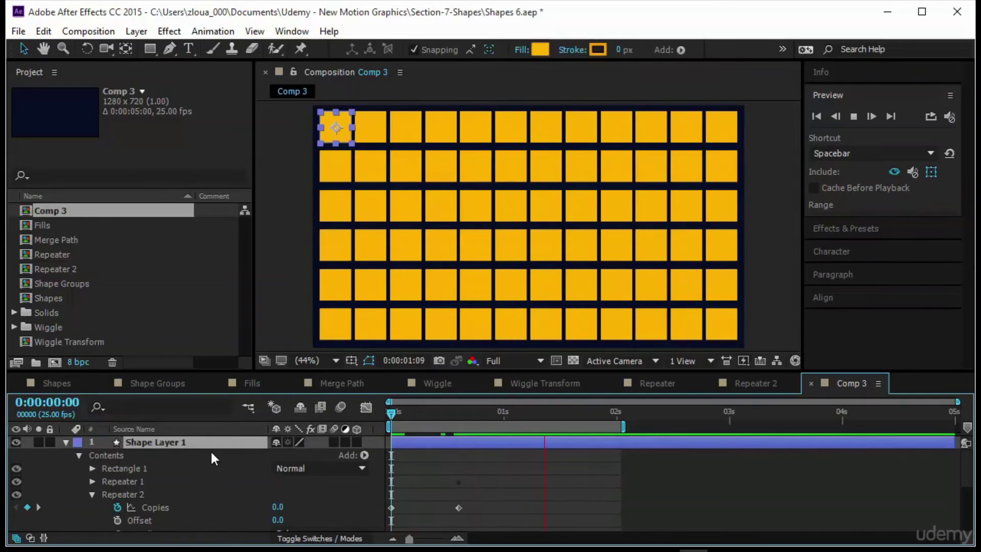
key(u)
drag(513, 496, 375, 447)
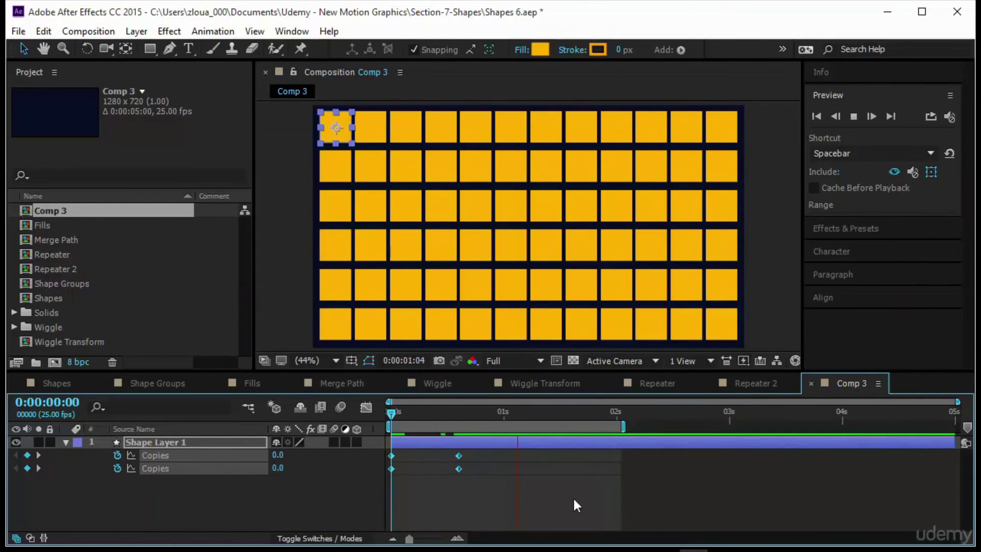
Ease the Copies end keyframes to about 80% influence in the Graph Editor.
click(366, 408)
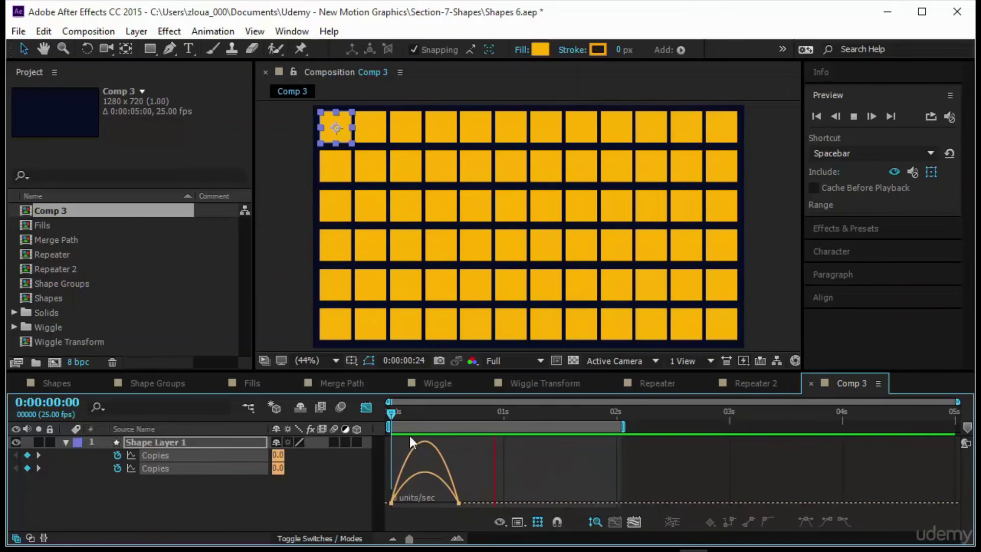
drag(492, 455, 421, 496)
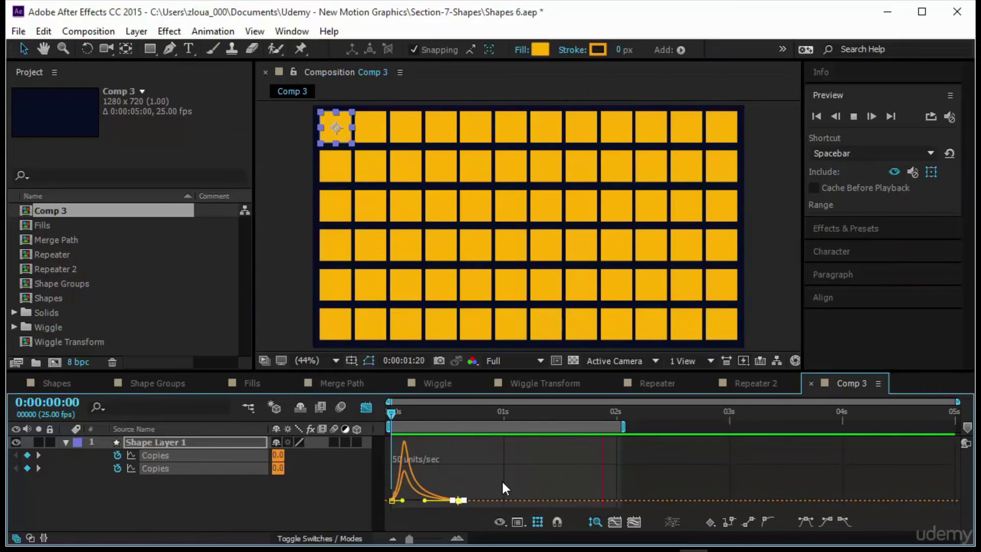
click(502, 480)
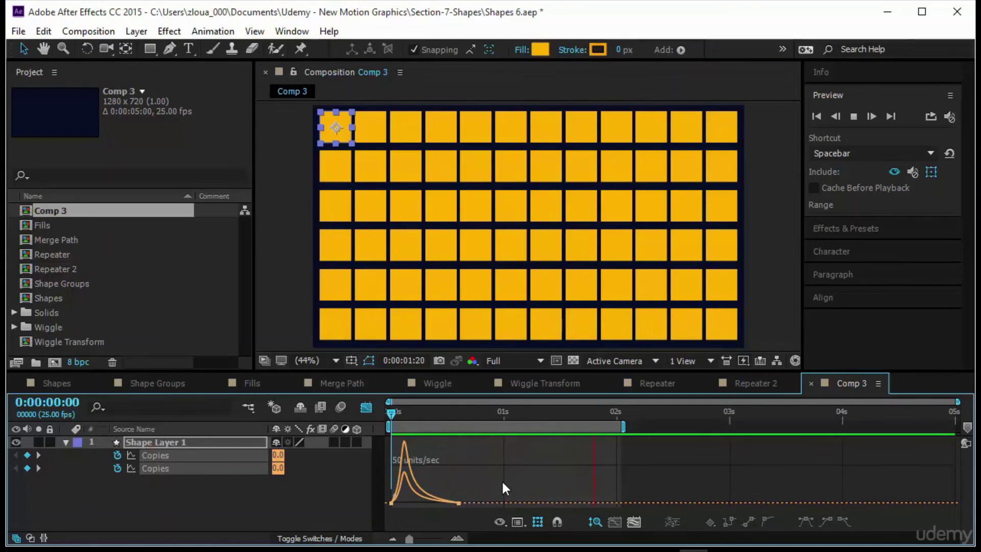
click(374, 409)
key(space)
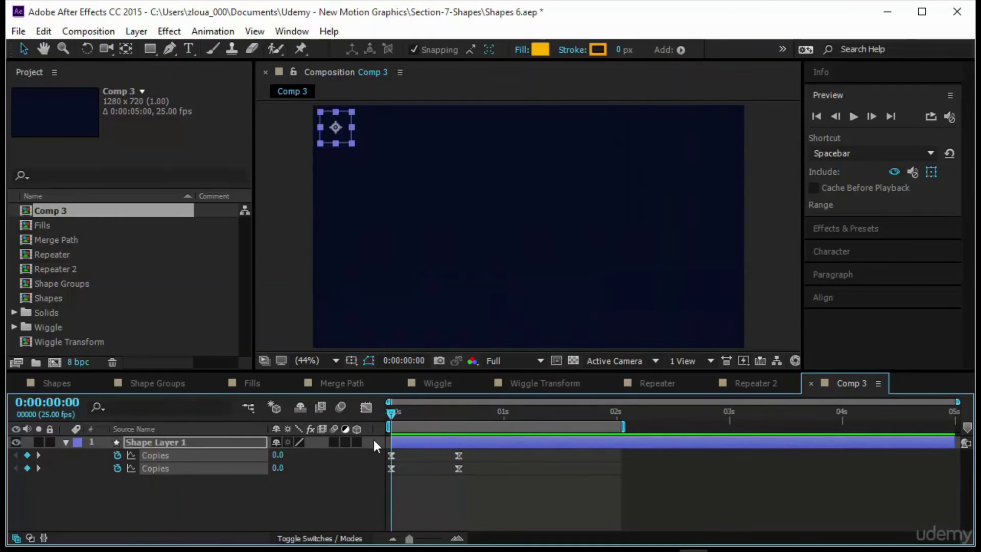
drag(391, 449, 456, 473)
key(ctrl+z)
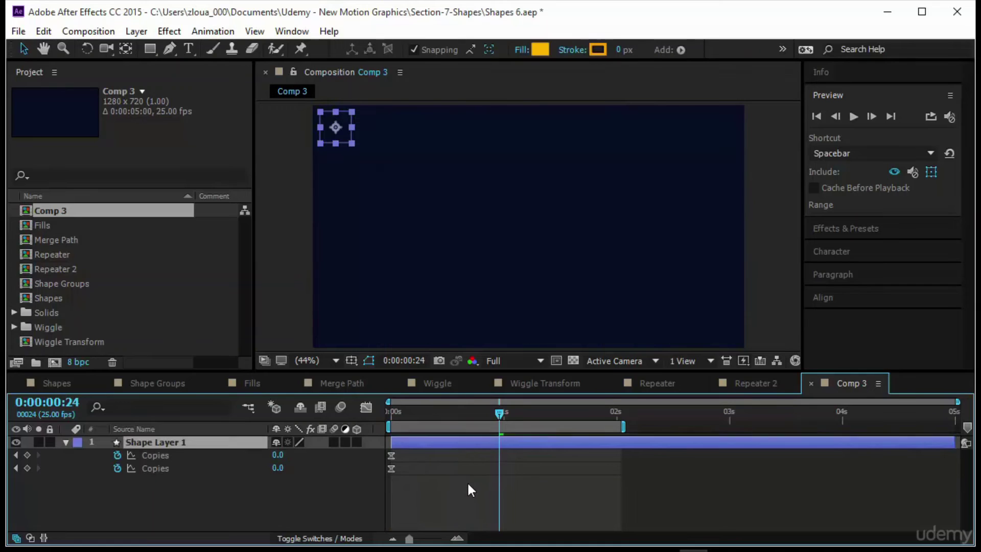
key(ctrl+shift+z)
drag(481, 483, 442, 450)
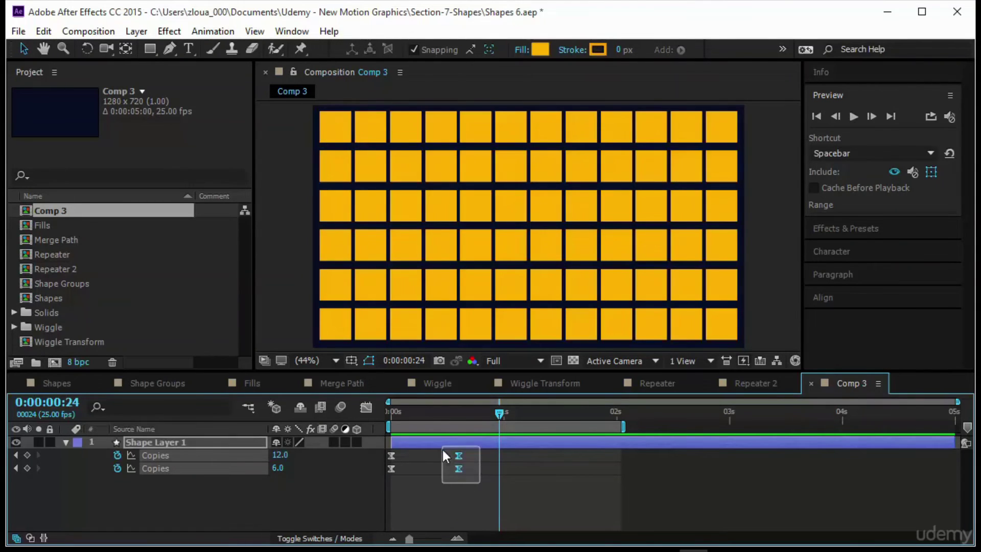
key(ctrl+v)
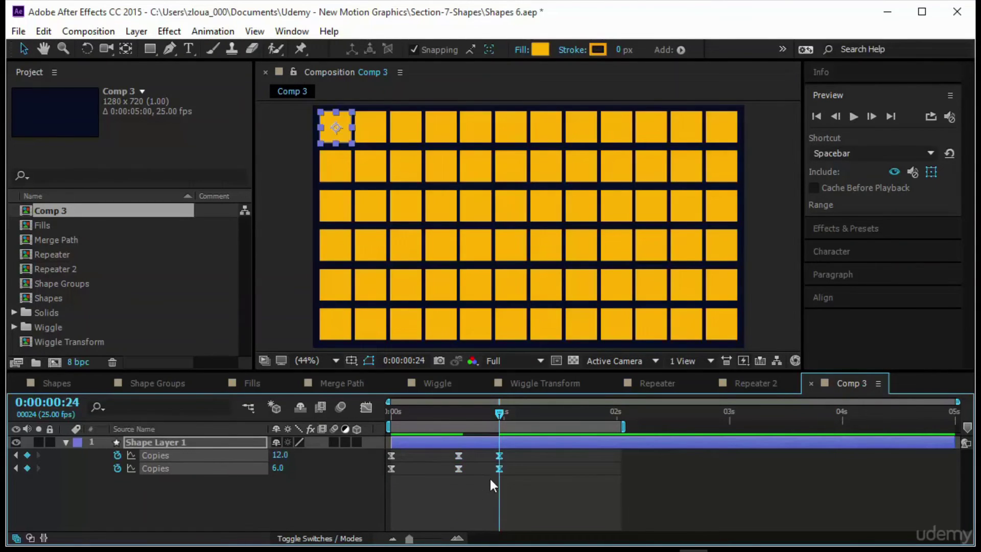
drag(500, 469, 491, 467)
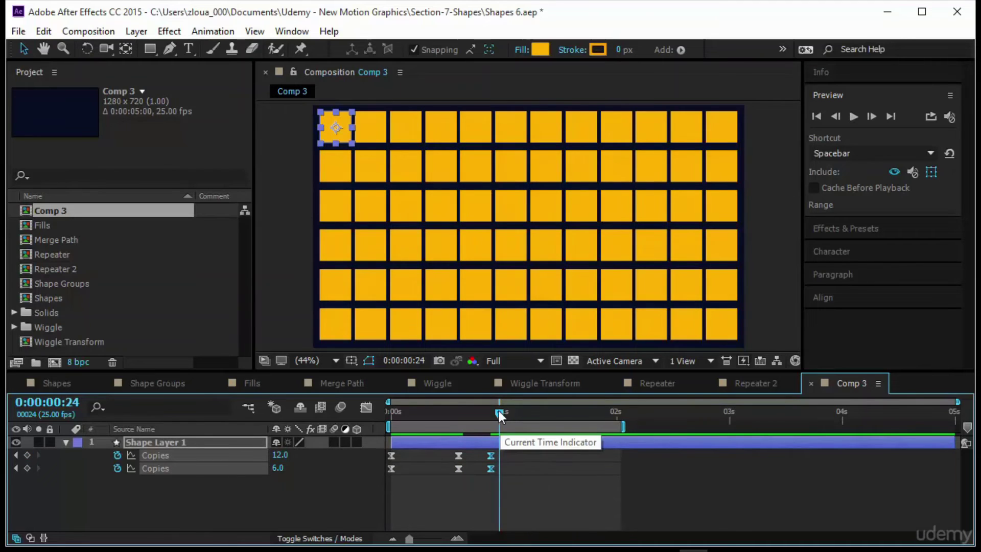
drag(499, 412, 540, 425)
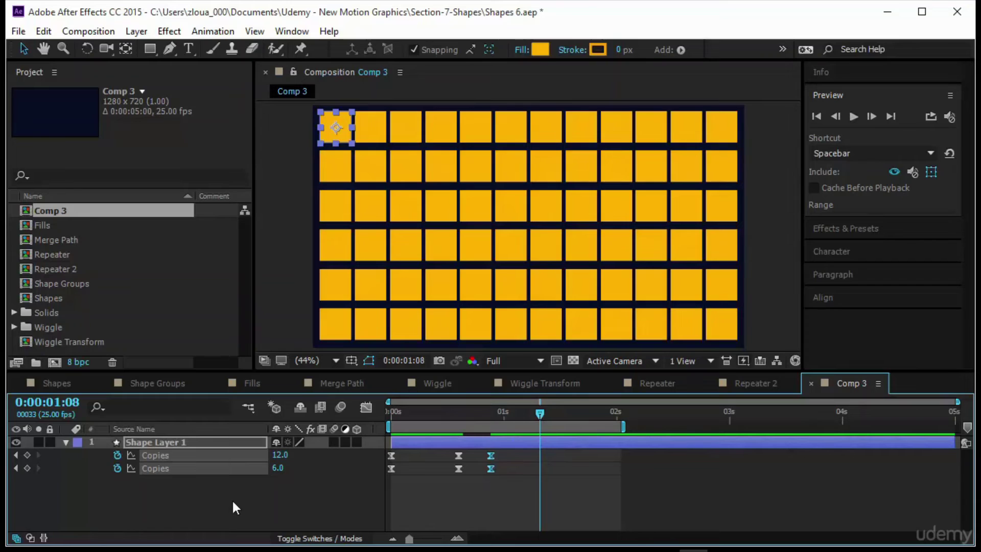
click(402, 475)
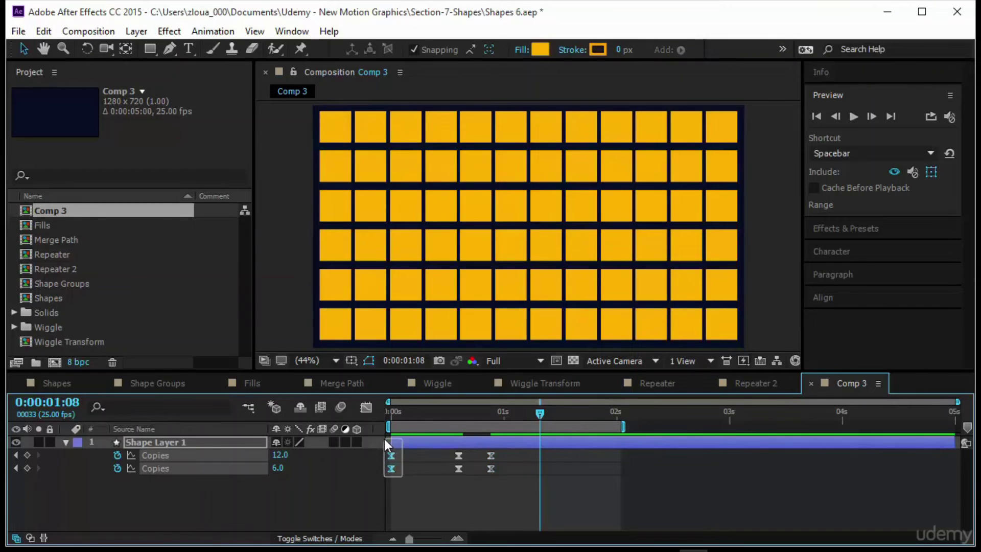
drag(385, 440, 385, 441)
key(ctrl+c)
key(ctrl+v)
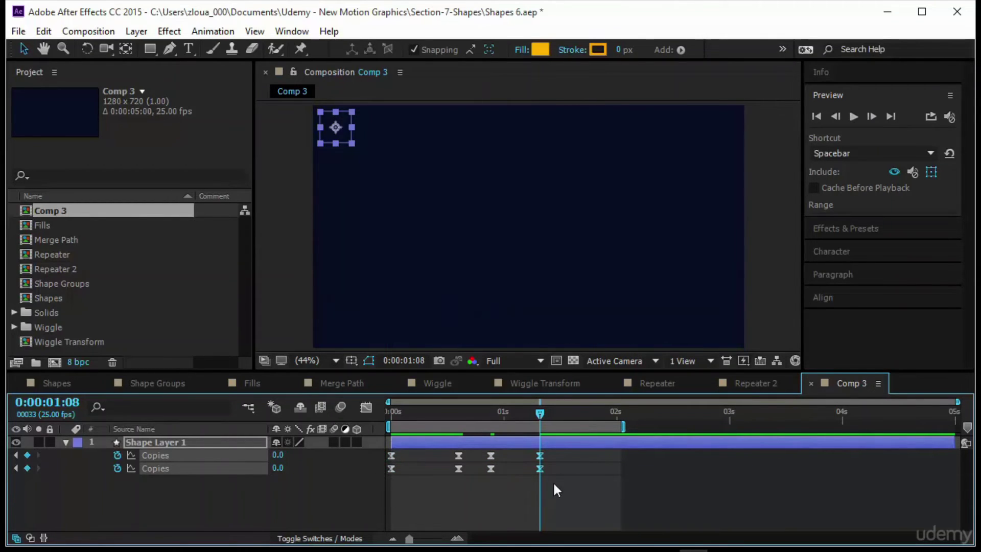
drag(540, 413, 391, 414)
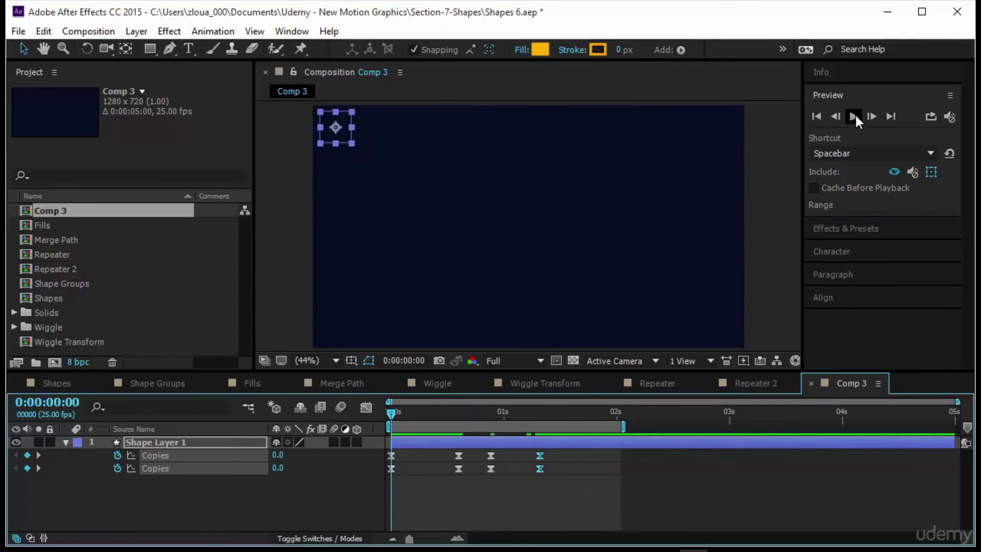
click(854, 117)
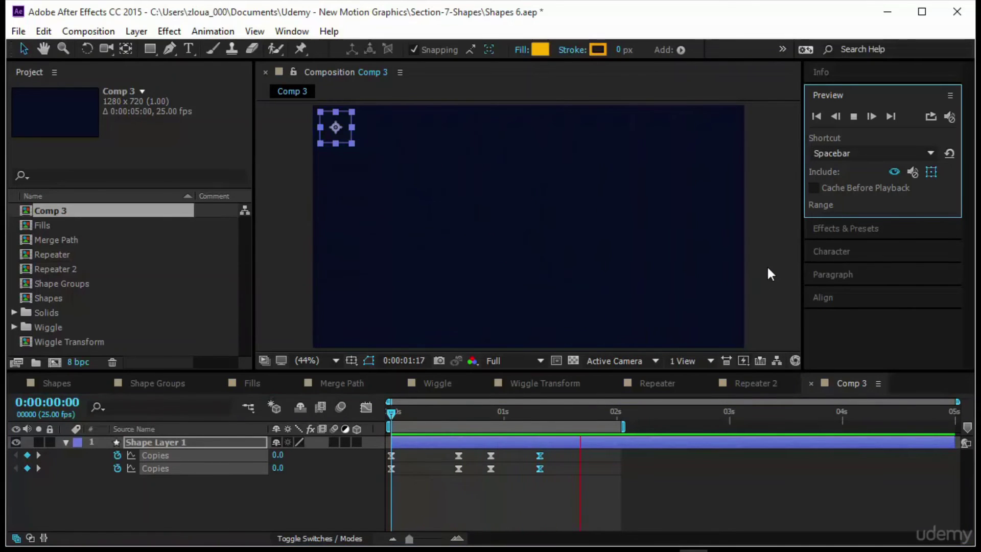
click(390, 416)
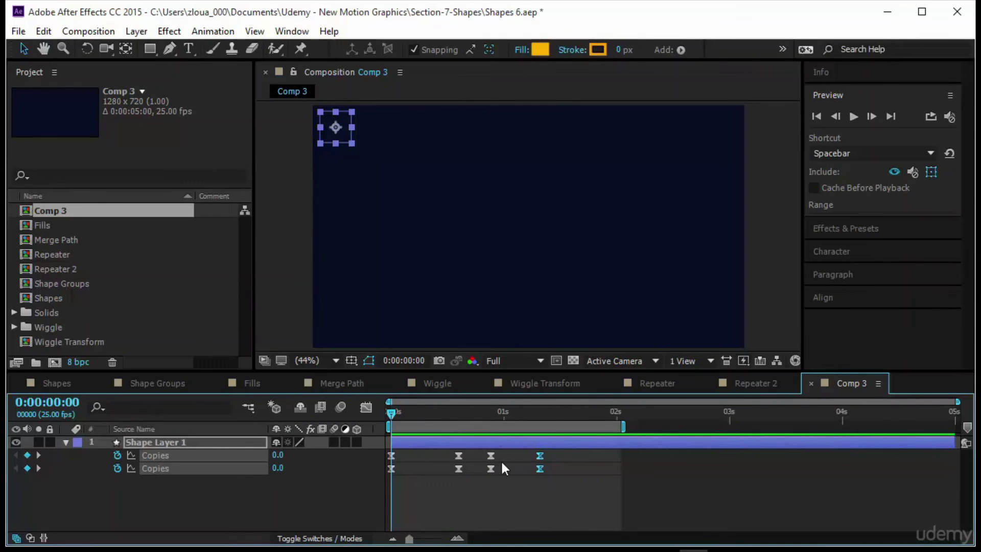
drag(587, 493, 486, 449)
key(Delete)
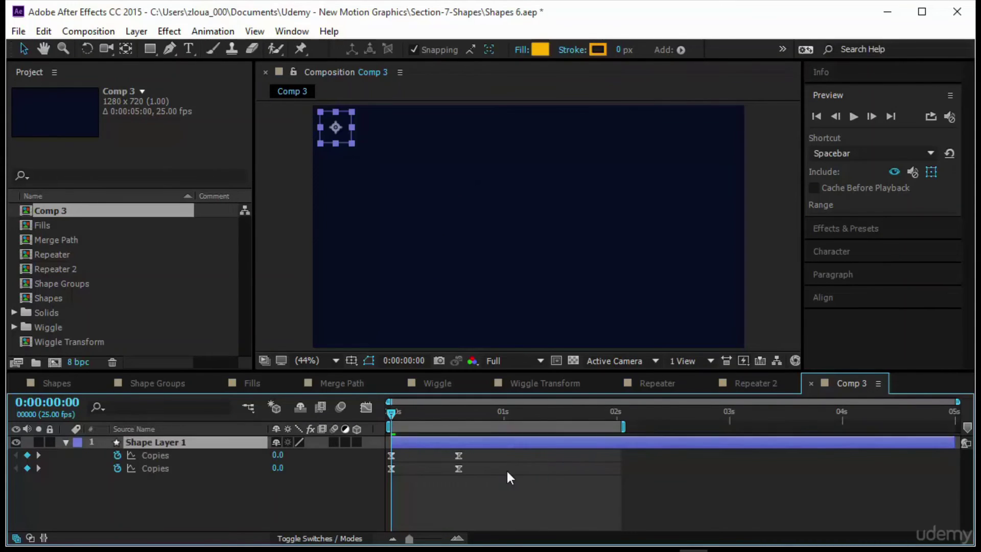
Go to 0:00:00:15 and expand Transform: Repeater 1.
drag(392, 414, 458, 431)
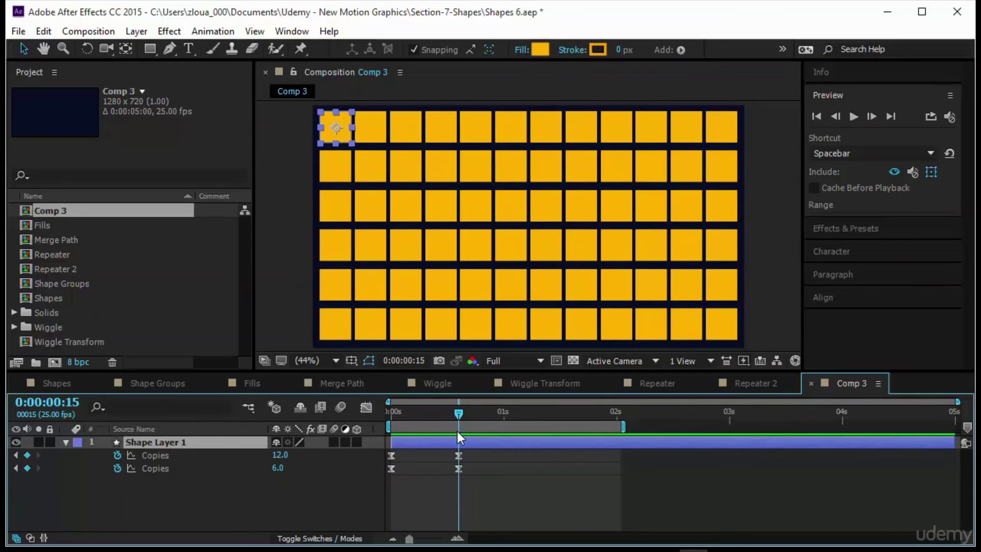
click(65, 443)
click(66, 444)
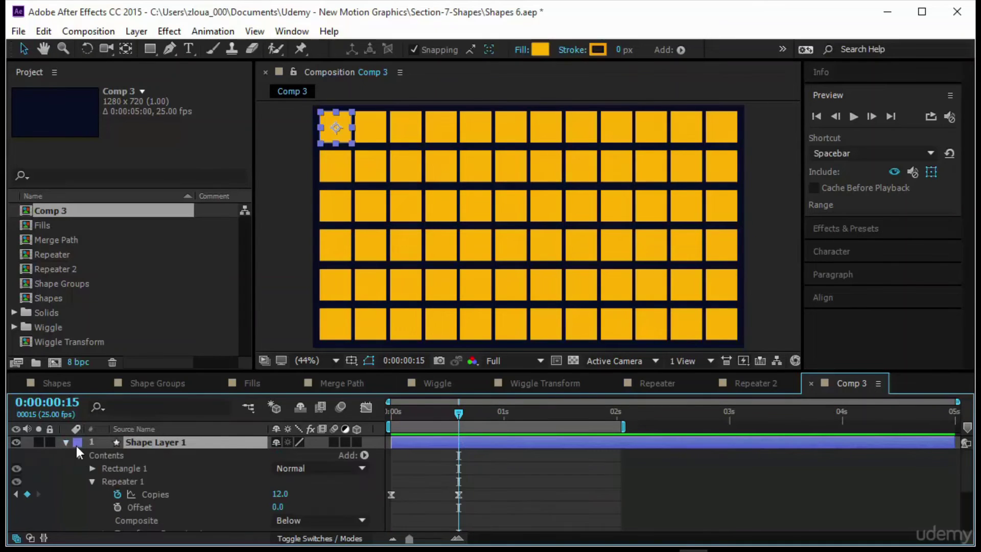
scroll(208, 483, down, 3)
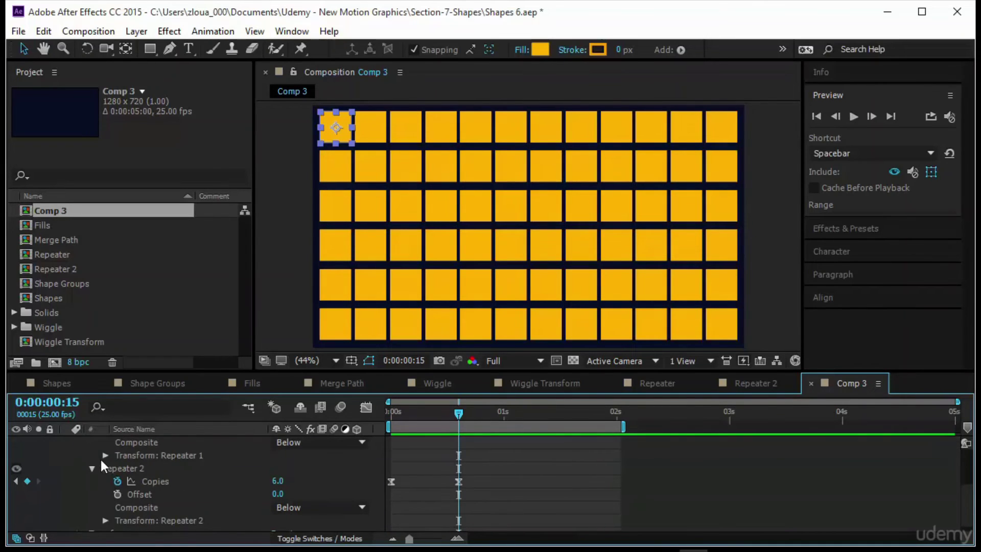
click(105, 455)
scroll(184, 514, down, 2)
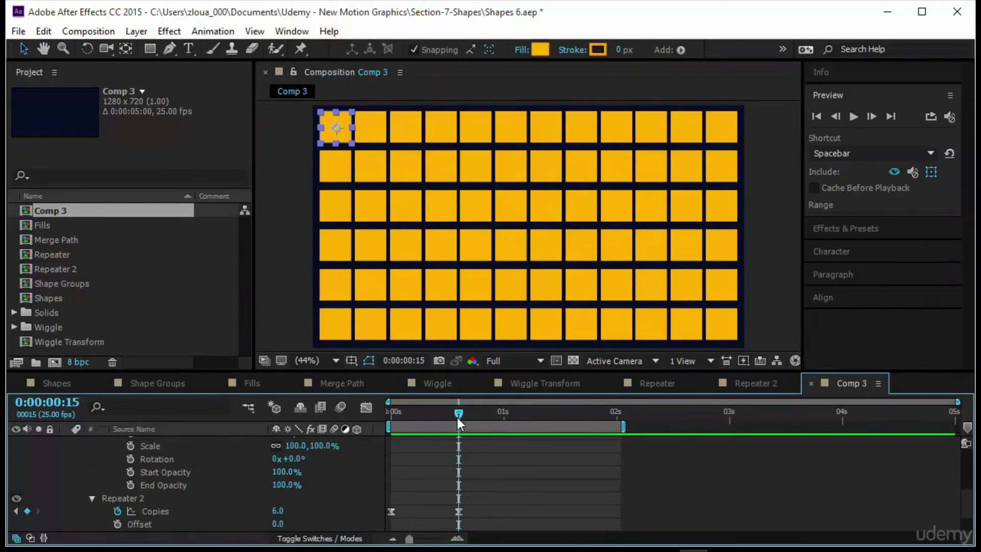
Keyframe Start and End Opacity from 100% at 0:15 to 0% at 1:00.
click(131, 476)
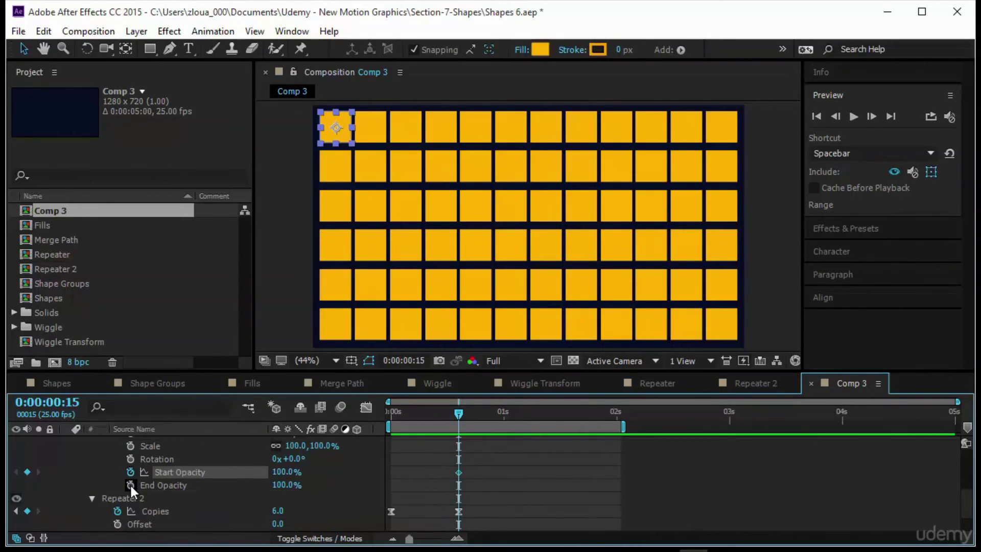
click(130, 484)
drag(458, 416, 504, 424)
drag(290, 478, 265, 497)
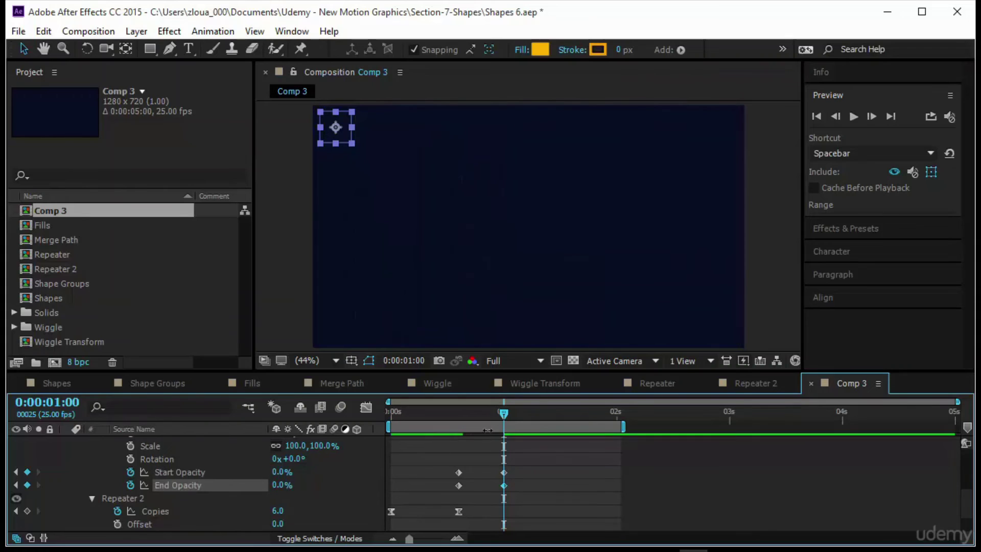
Shift the End Opacity keyframes a few frames later and preview the staggered fade.
key(Home)
click(853, 117)
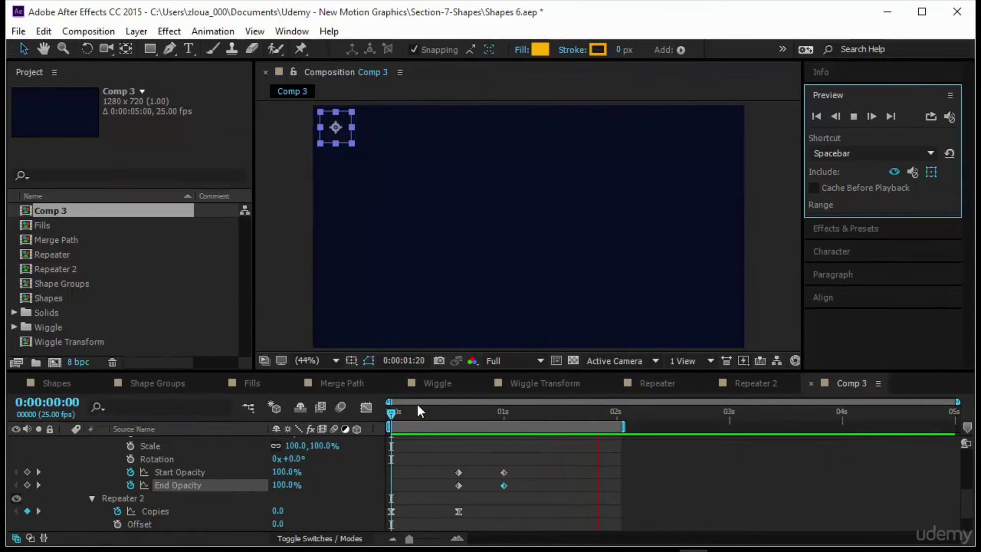
drag(391, 410, 458, 430)
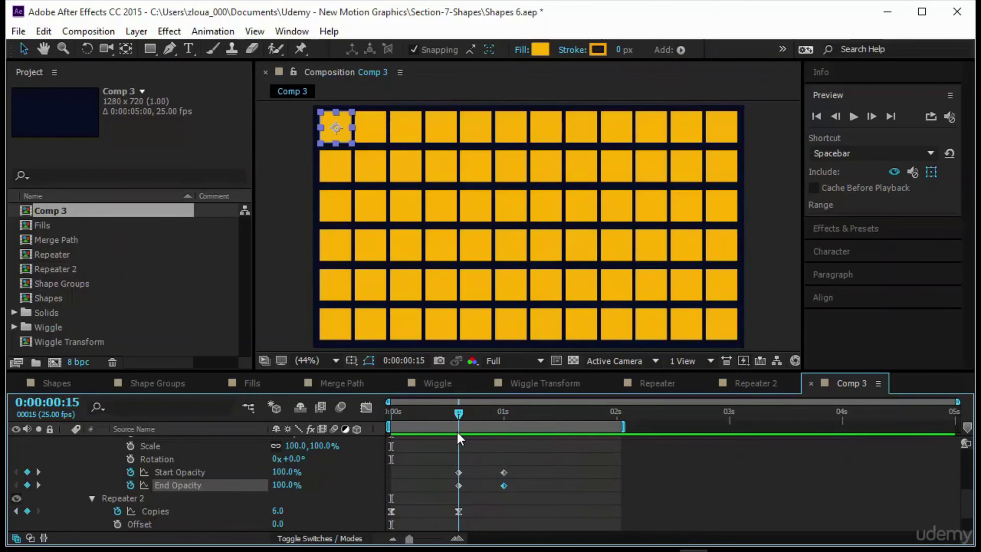
drag(437, 481, 532, 480)
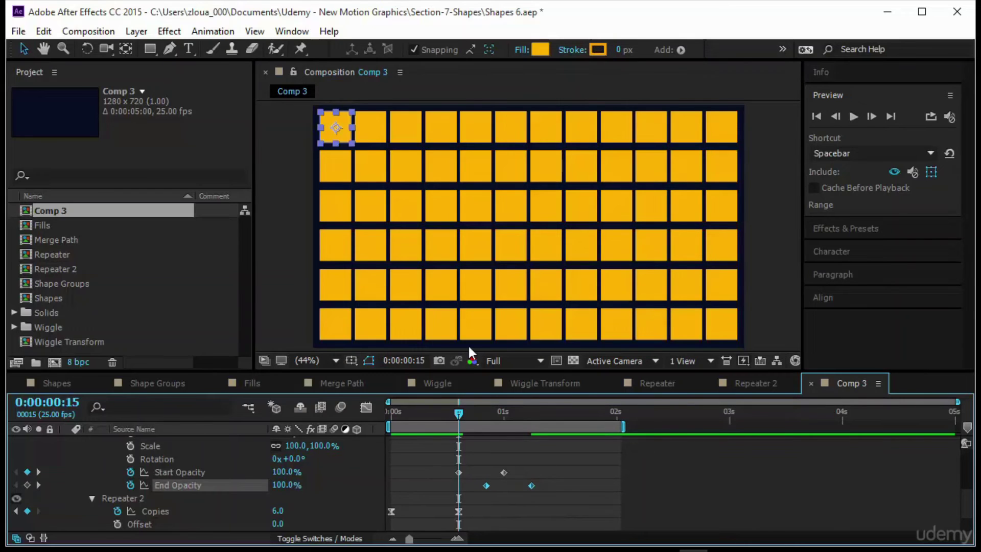
click(817, 116)
click(854, 117)
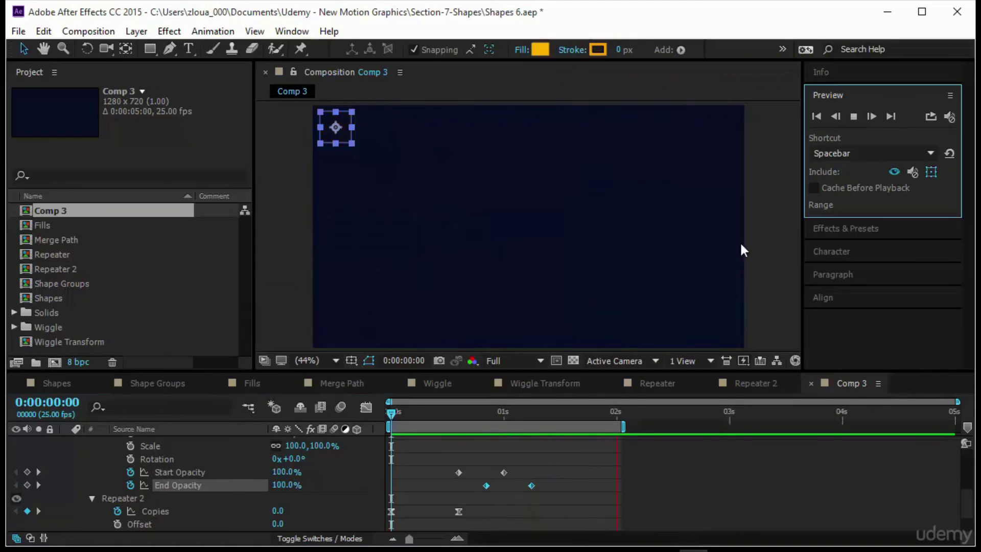
Delete all four of Repeater 1's opacity keyframes.
scroll(381, 466, down, 3)
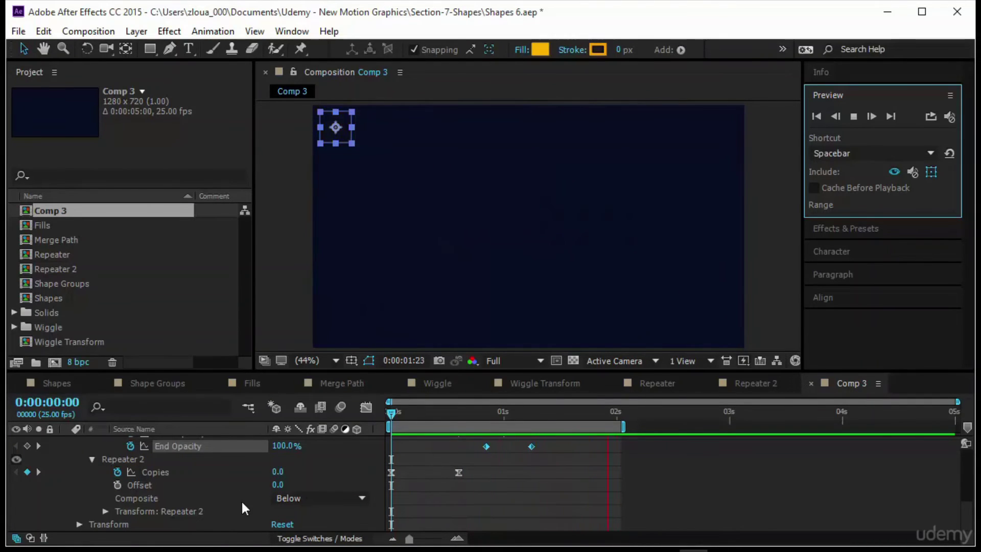
scroll(161, 479, up, 3)
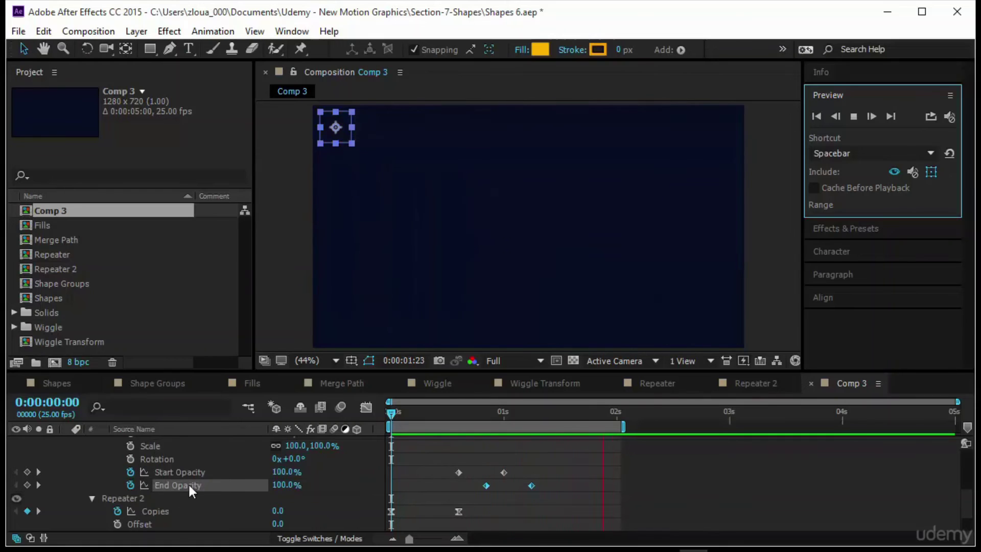
scroll(195, 493, down, 3)
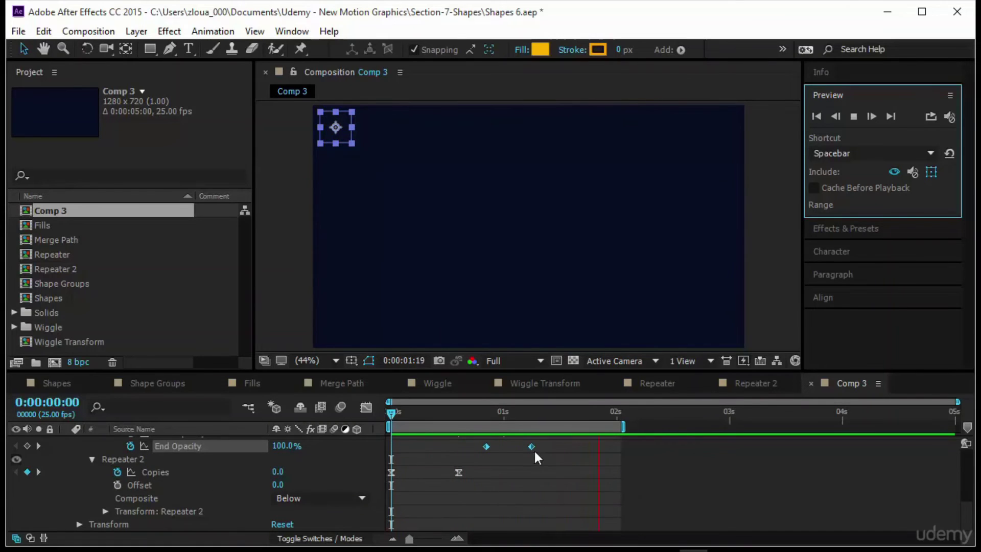
scroll(542, 462, up, 3)
drag(568, 461, 427, 492)
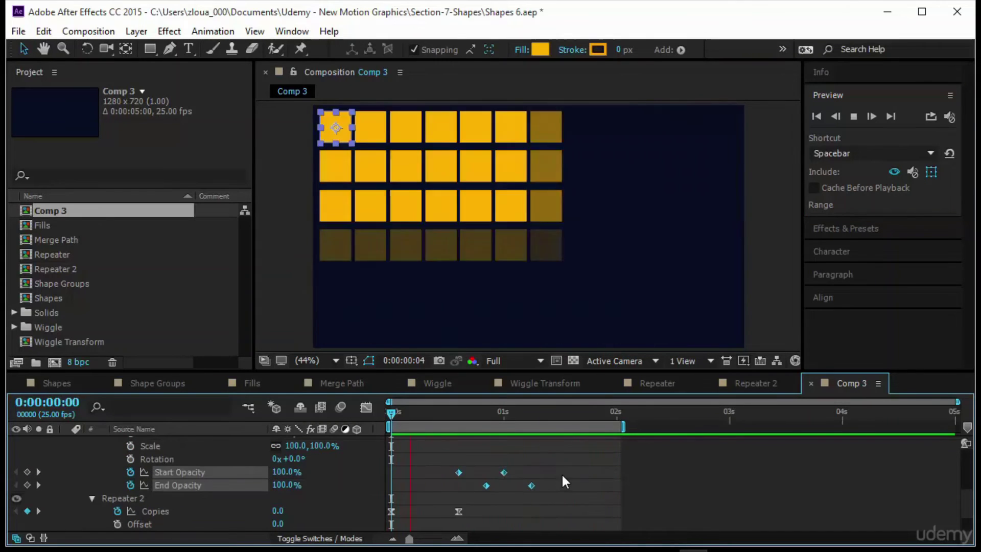
key(Delete)
scroll(404, 471, down, 3)
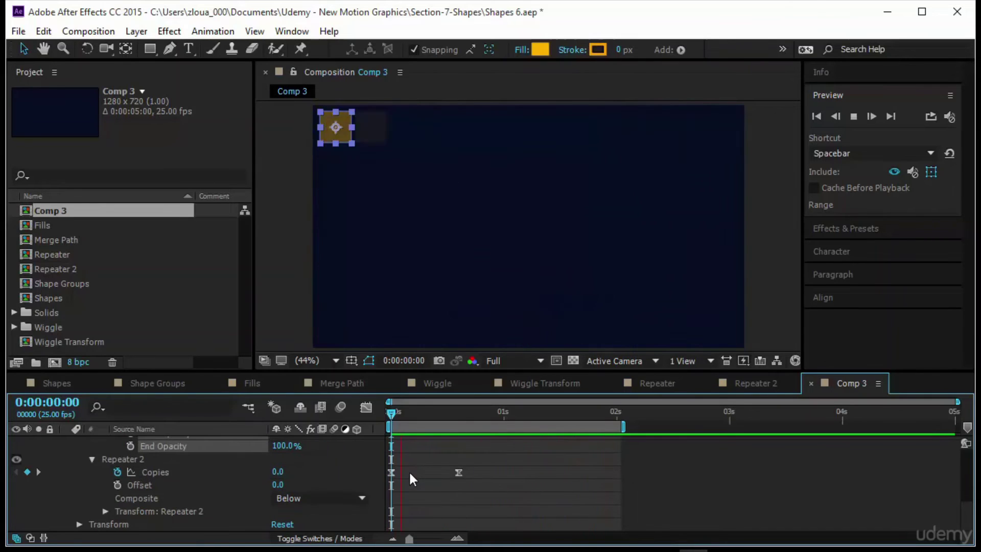
Keyframe Repeater 2 Start and End Opacity from 100% at frame 15 to 0% at frame 24.
drag(390, 416, 462, 433)
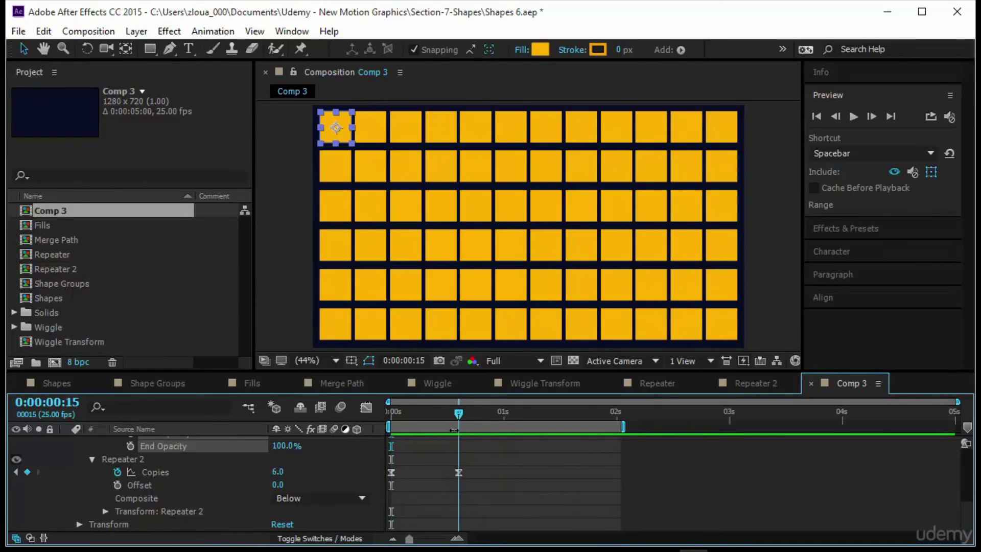
scroll(168, 519, down, 5)
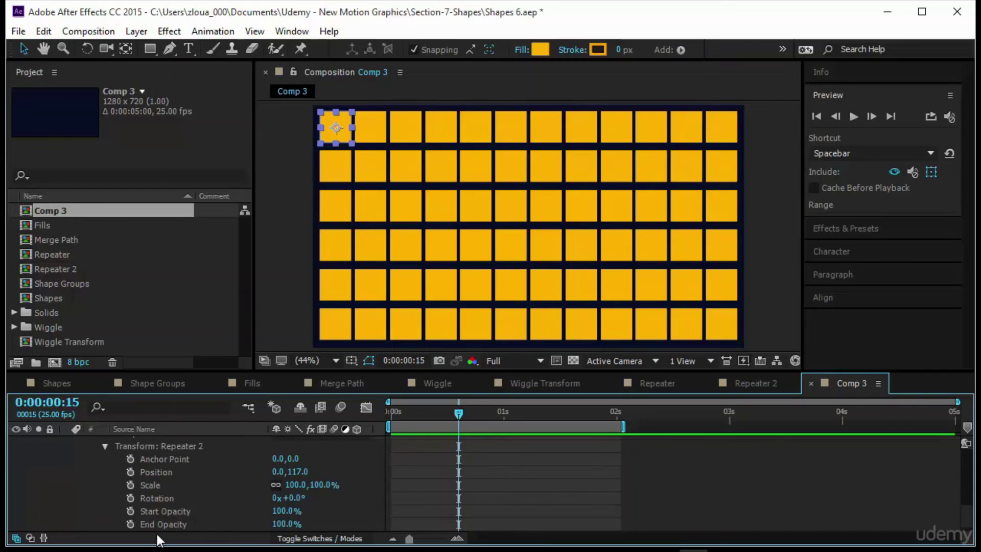
click(132, 511)
click(132, 524)
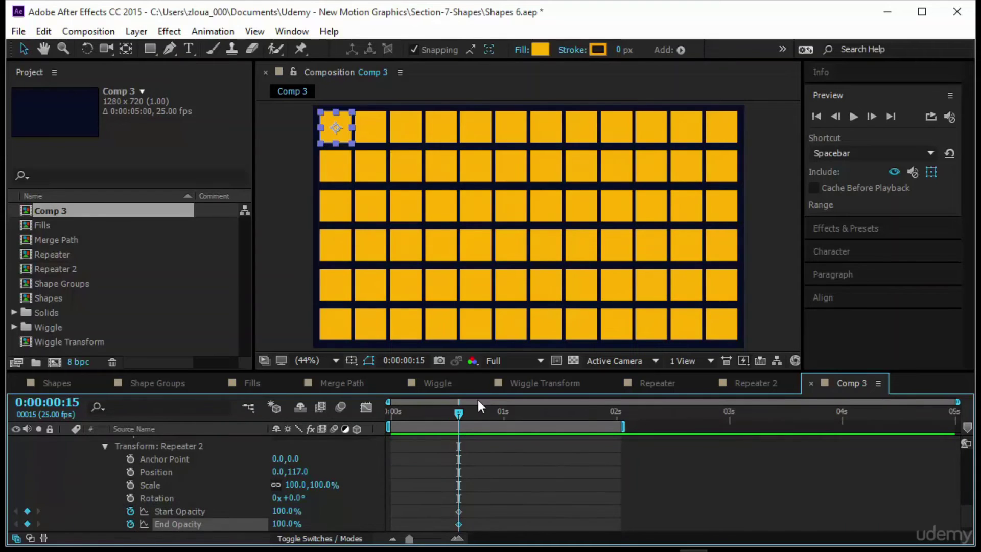
drag(458, 417, 500, 421)
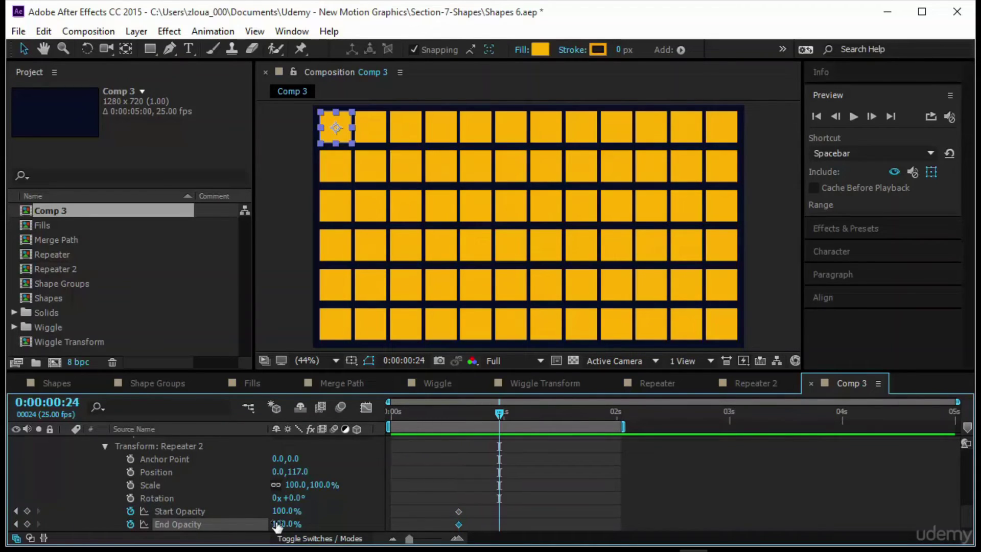
drag(286, 511, 164, 525)
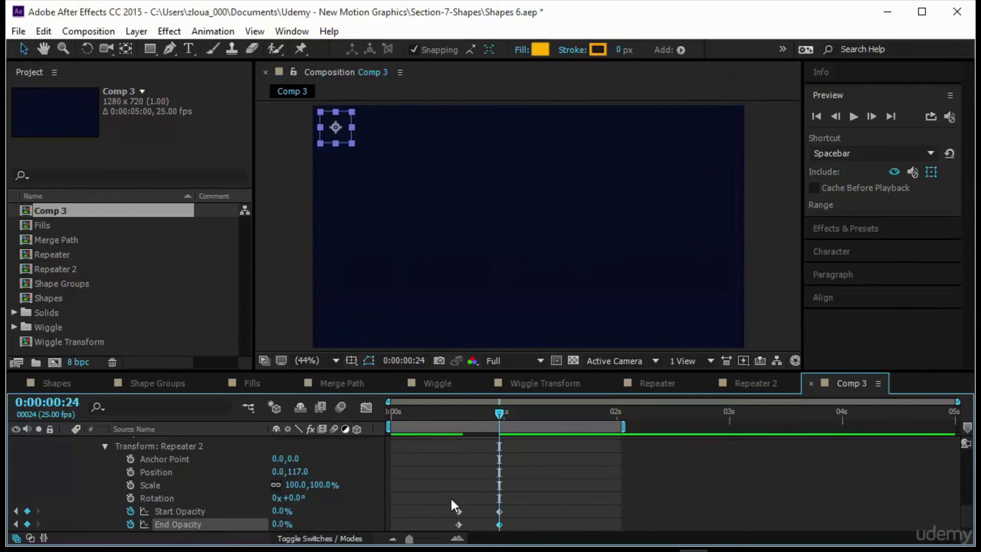
Delay the End Opacity keyframes after Start Opacity and preview the row-by-row fade.
drag(452, 501, 536, 511)
click(467, 522)
scroll(536, 531, down, 1)
drag(501, 414, 427, 414)
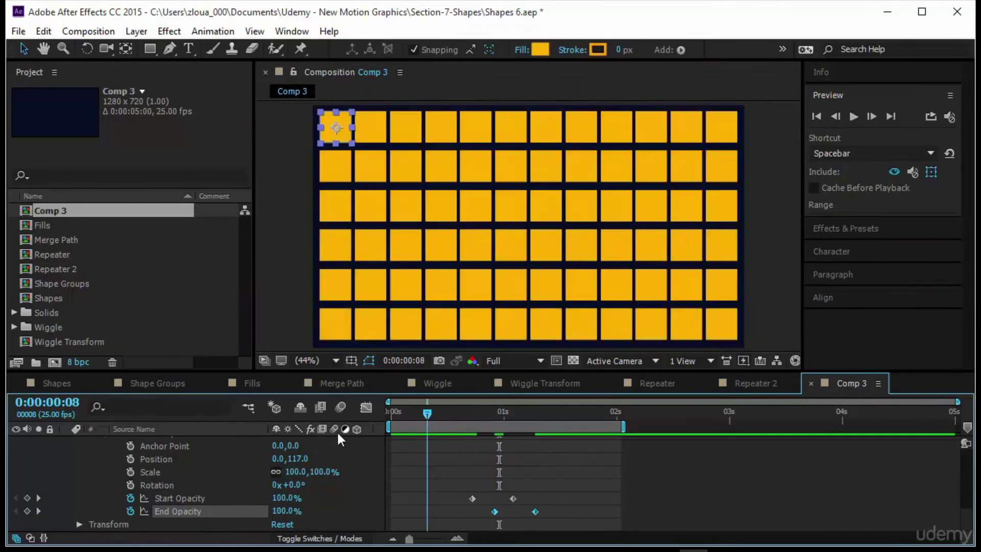
click(853, 117)
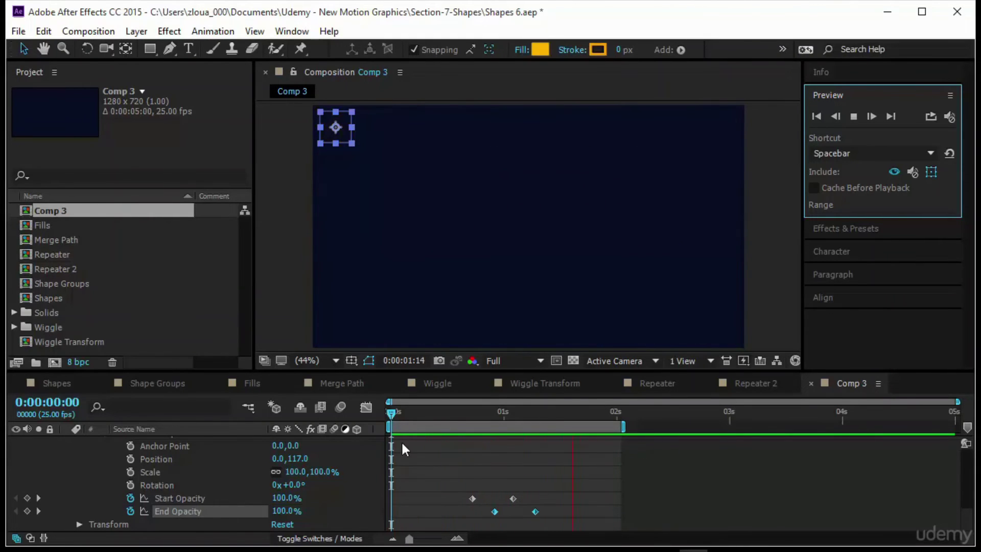
Switch from the Repeater 2 tab to the Repeater composition.
scroll(414, 450, up, 3)
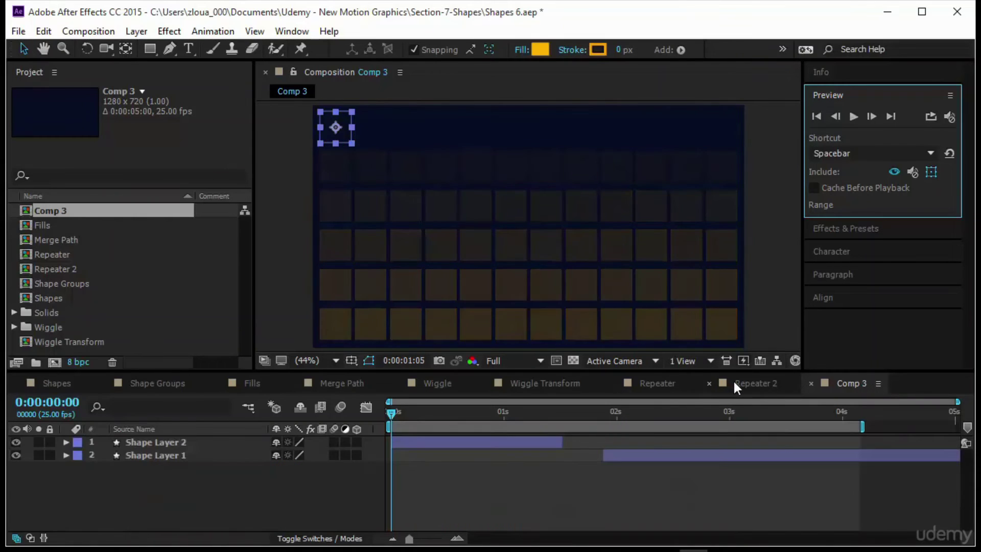
click(734, 382)
click(657, 383)
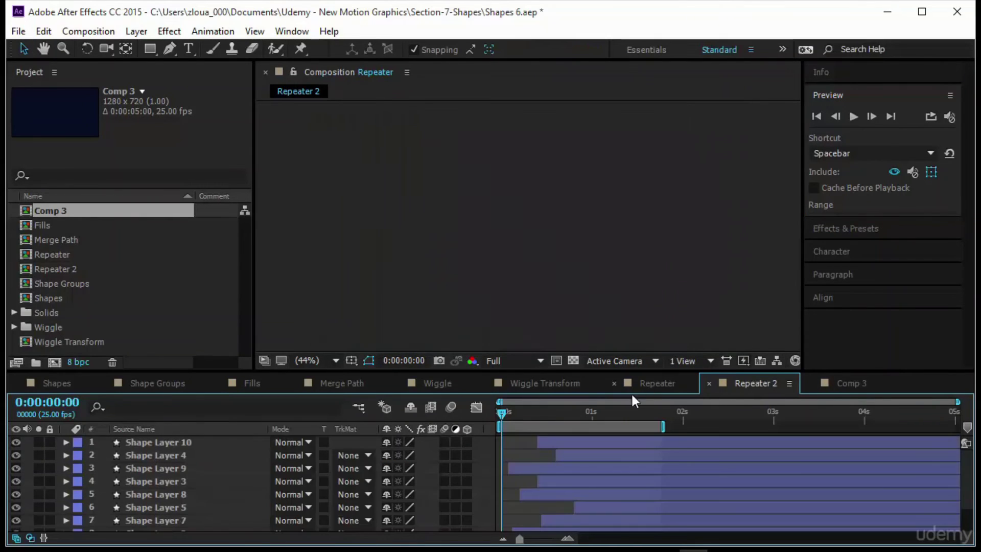
click(501, 409)
key(space)
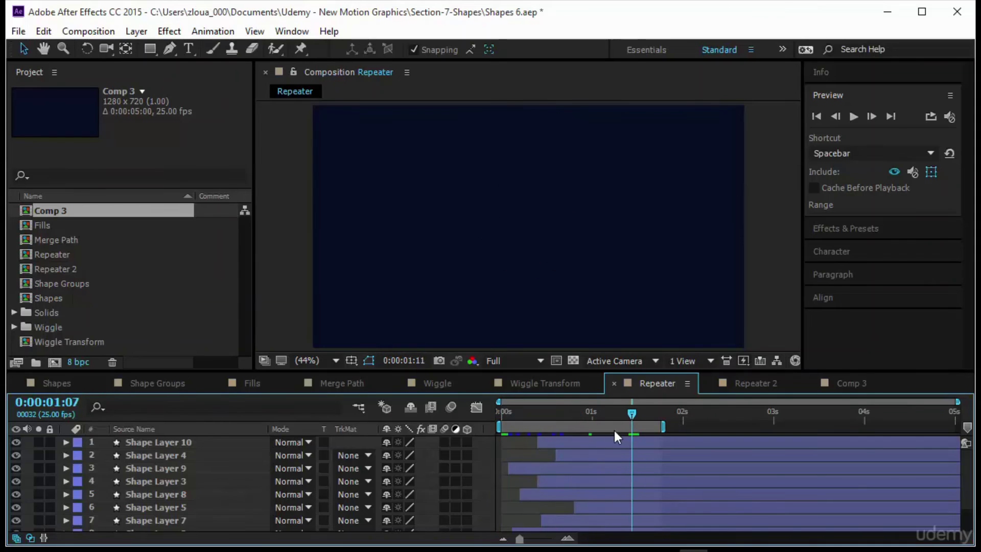
Preview the radial burst animation, then return the time indicator to 0.
click(849, 117)
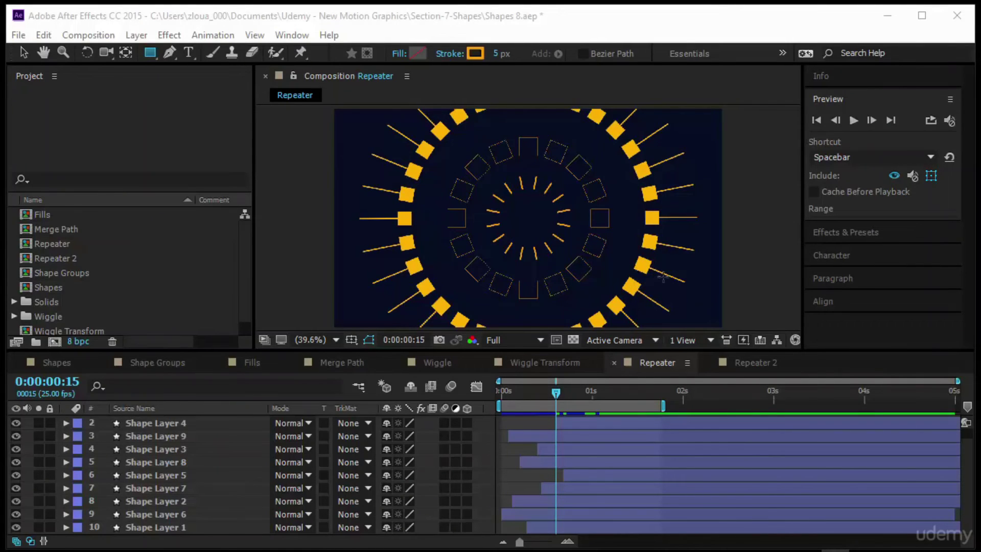
click(748, 16)
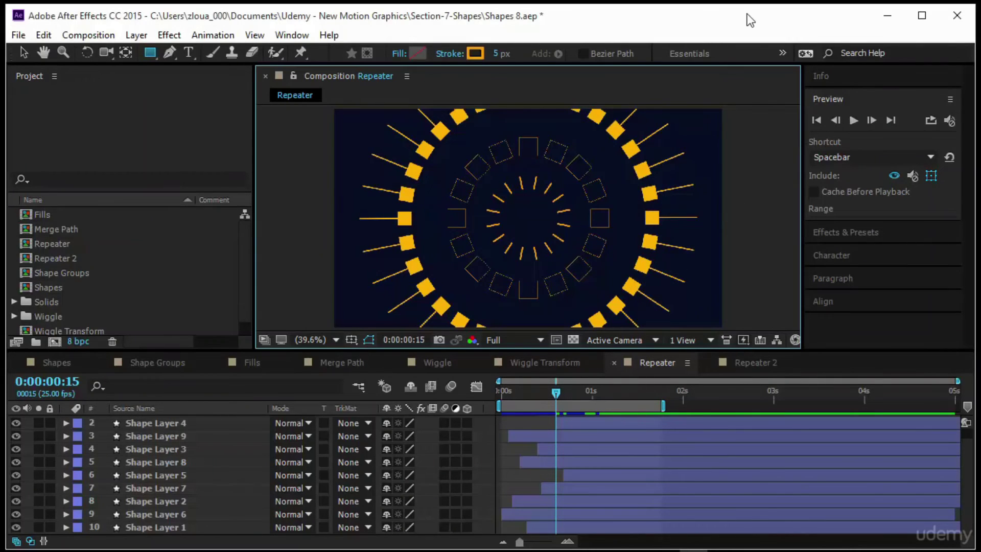
key(v)
click(851, 120)
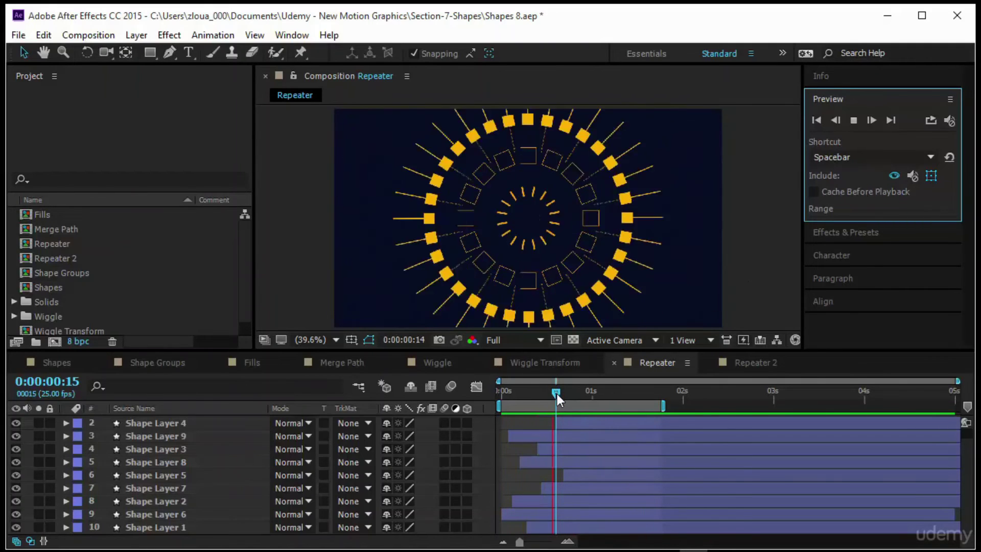
drag(558, 393, 478, 406)
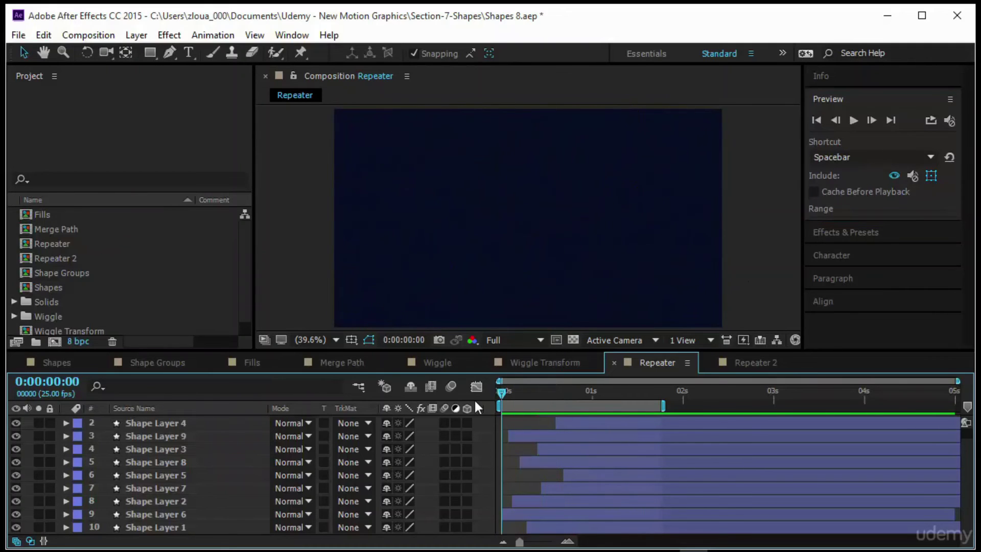
Create a new 1280x720 Comp 3 and draw a small rectangle near the centre.
click(55, 342)
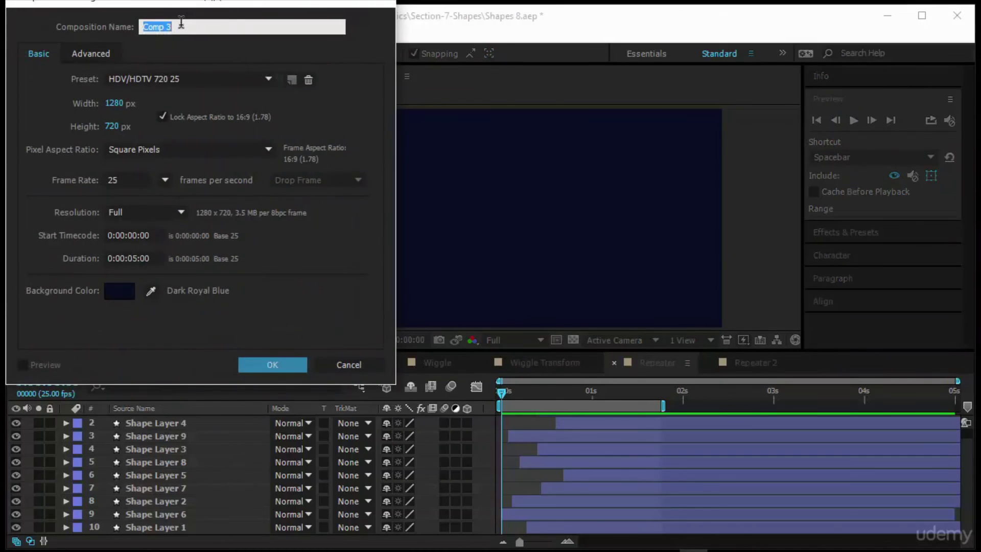
click(272, 365)
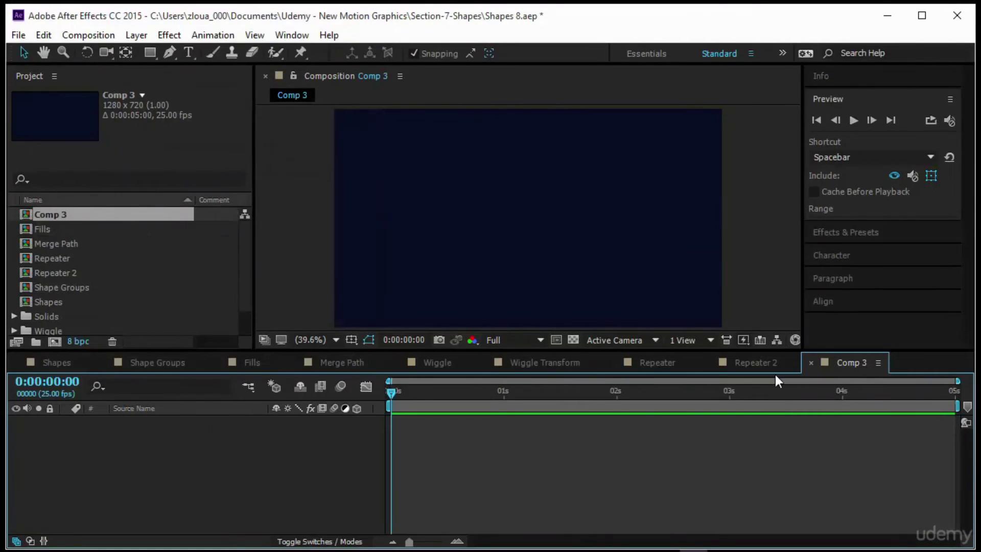
click(662, 364)
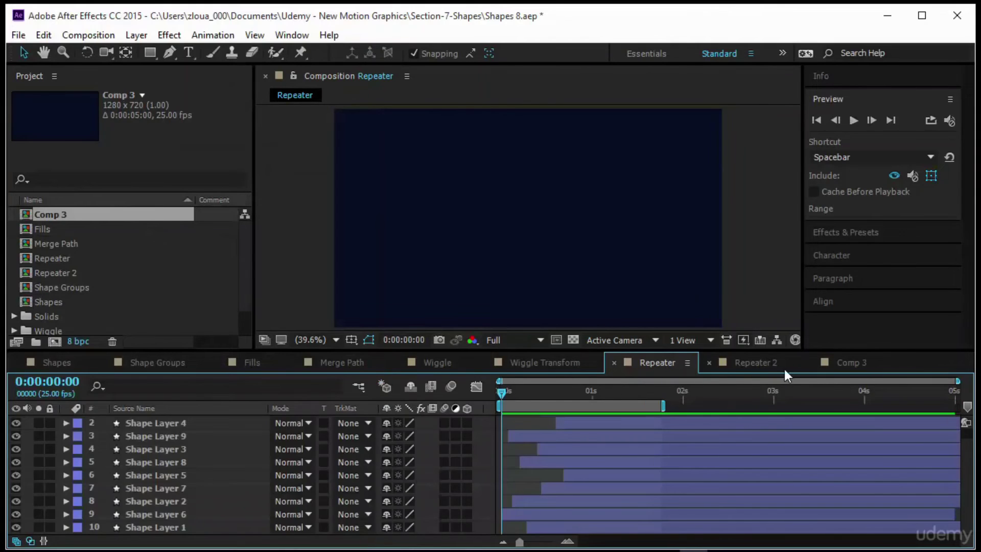
click(852, 364)
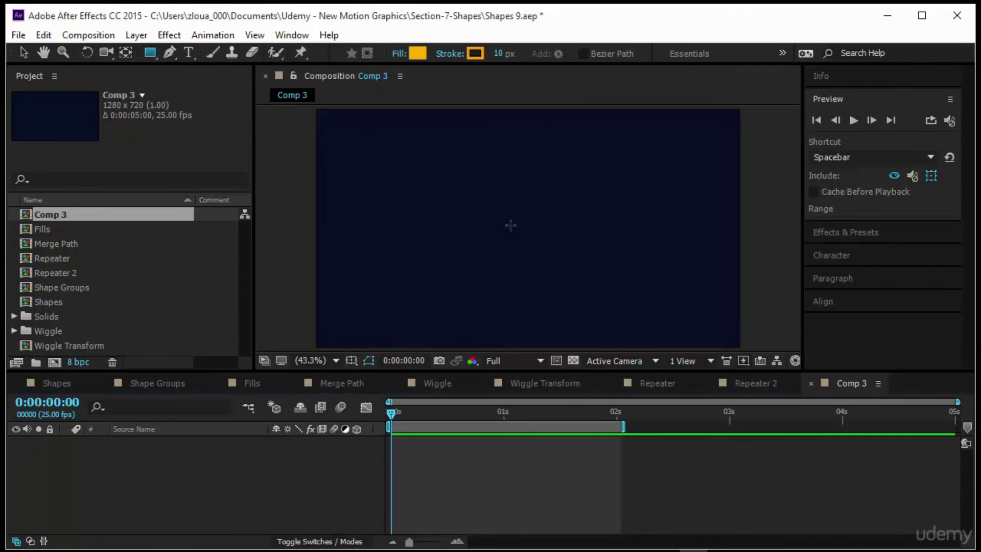
drag(516, 220, 535, 240)
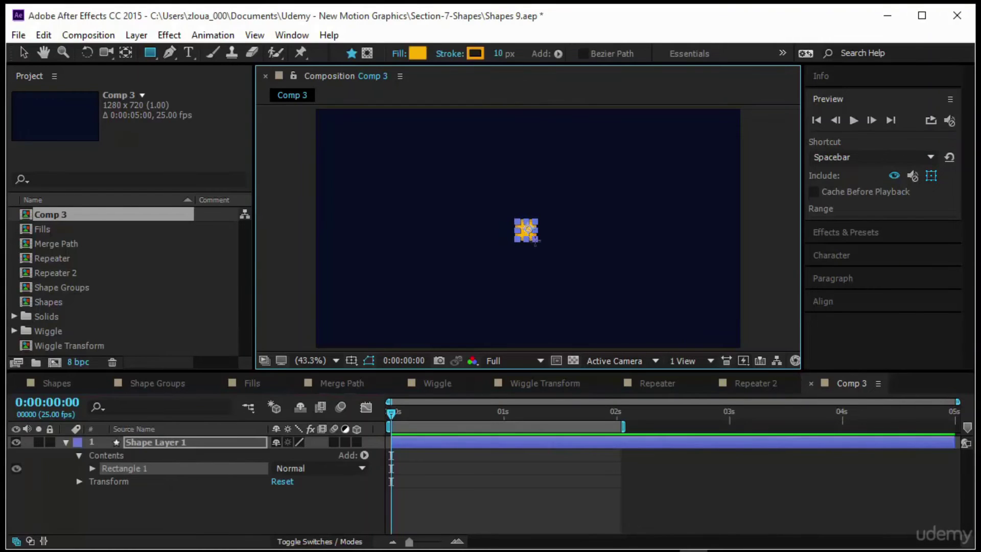
Set Transform: Rectangle 1 Position to 0,0 to centre the square.
click(91, 465)
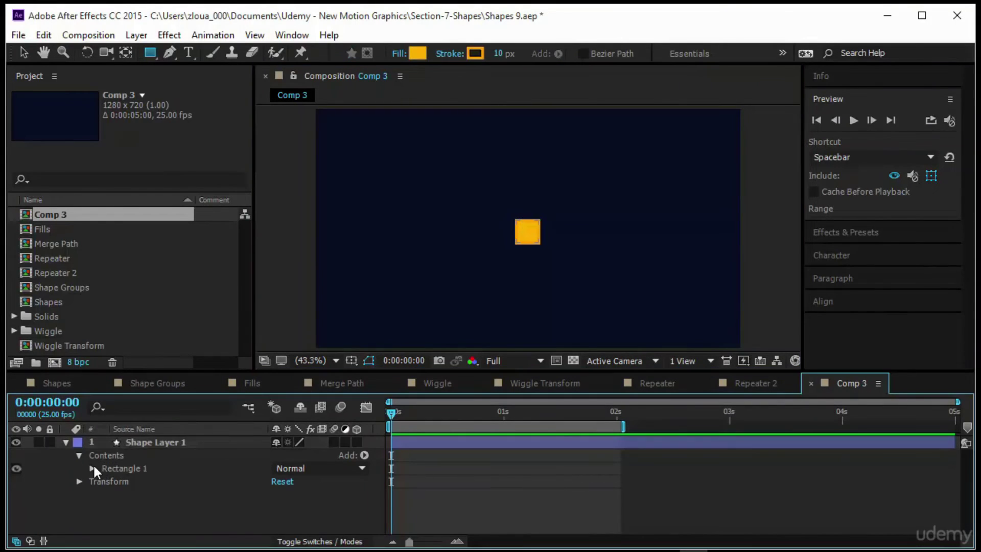
click(93, 468)
click(140, 510)
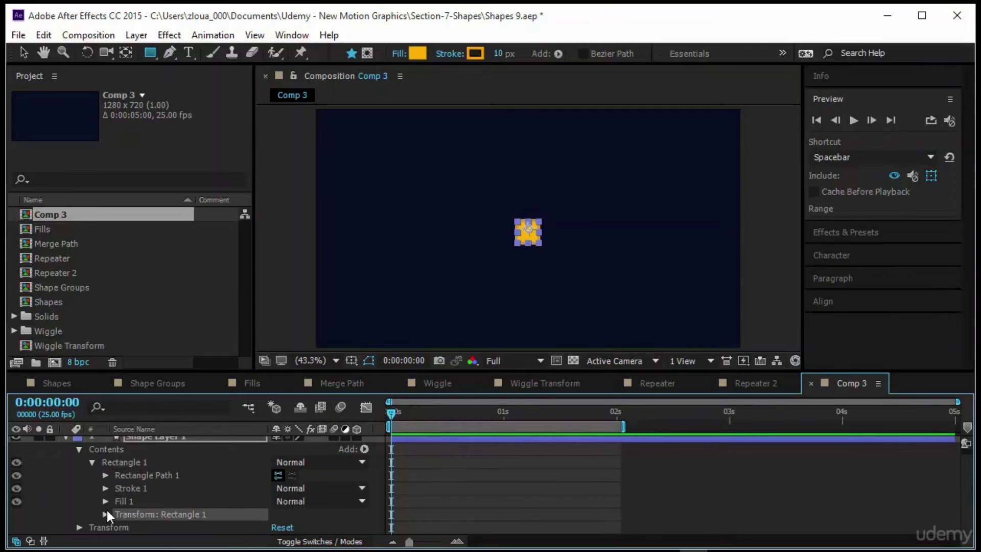
click(107, 511)
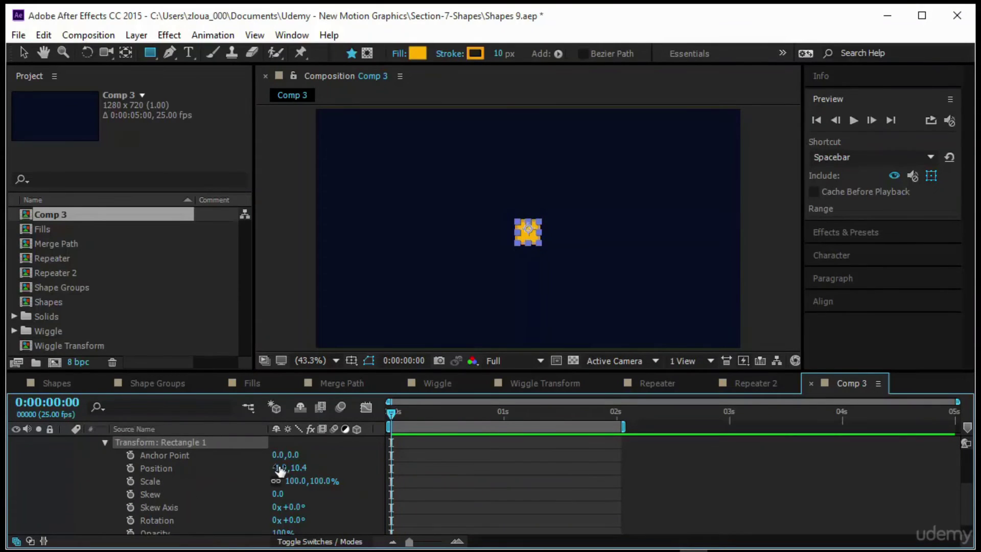
drag(279, 468, 357, 466)
click(281, 467)
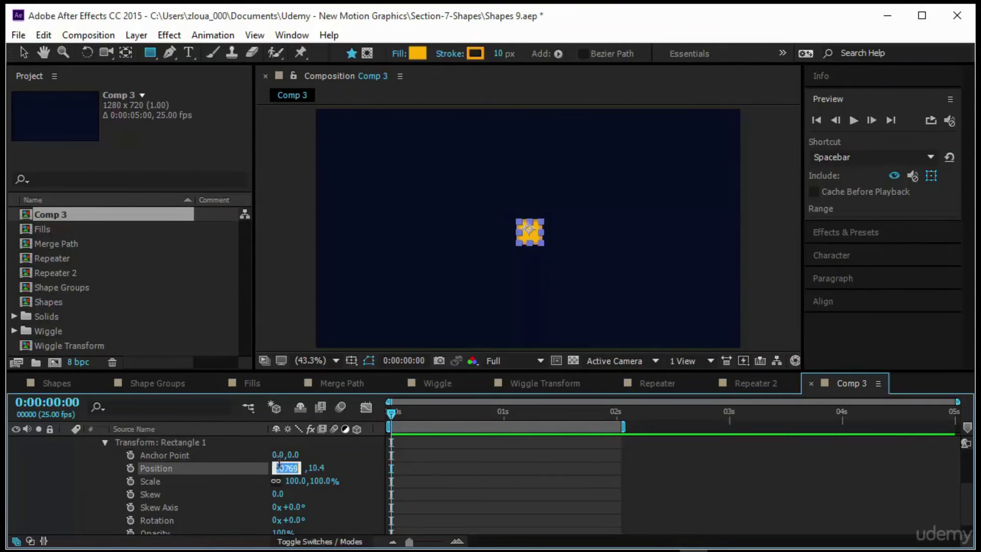
text(0)
key(Tab)
text(0)
key(Return)
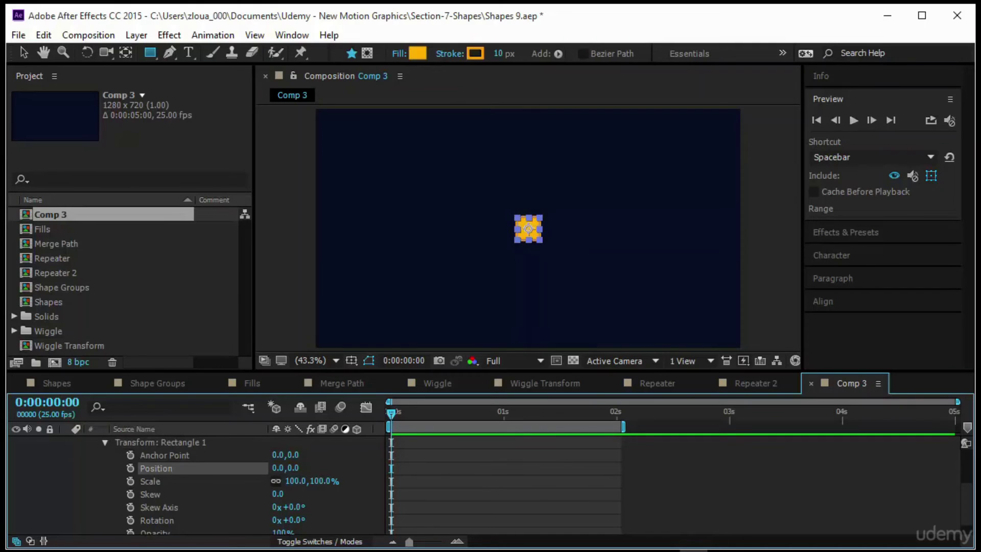
With the Selection tool, select and then deselect the centred orange square.
click(498, 487)
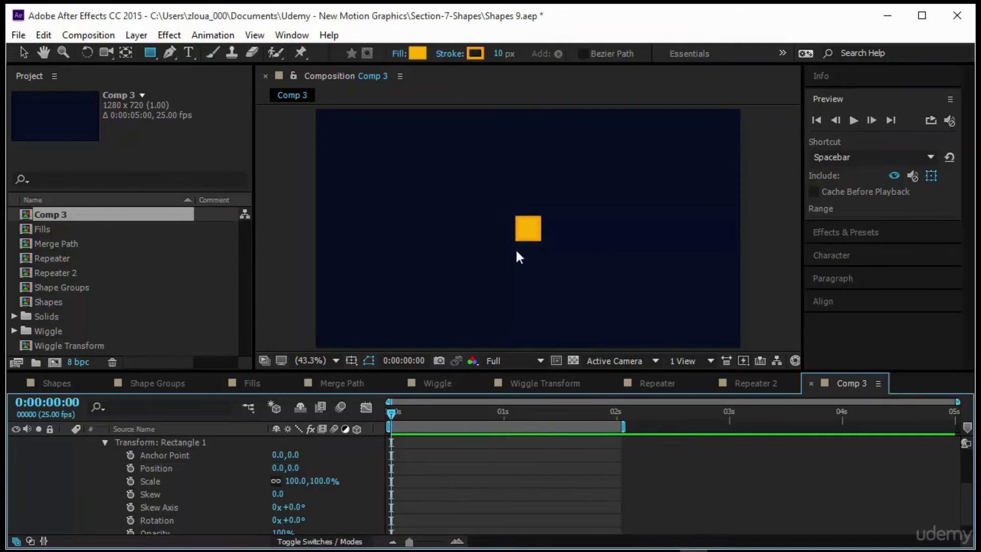
key(v)
click(523, 236)
click(513, 281)
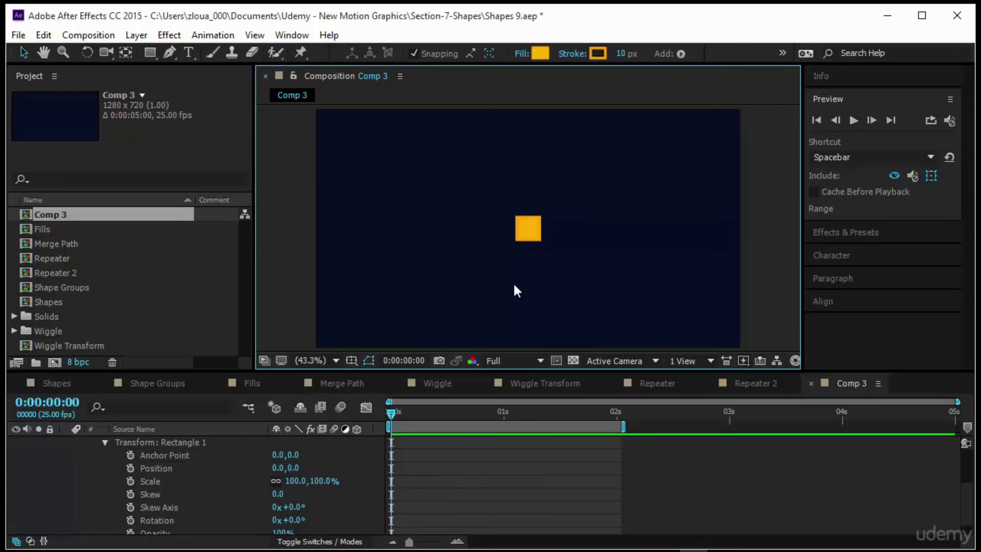
Turn on Size and Position keyframing for the orange square's Rectangle Path 1.
click(524, 238)
scroll(458, 467, up, 3)
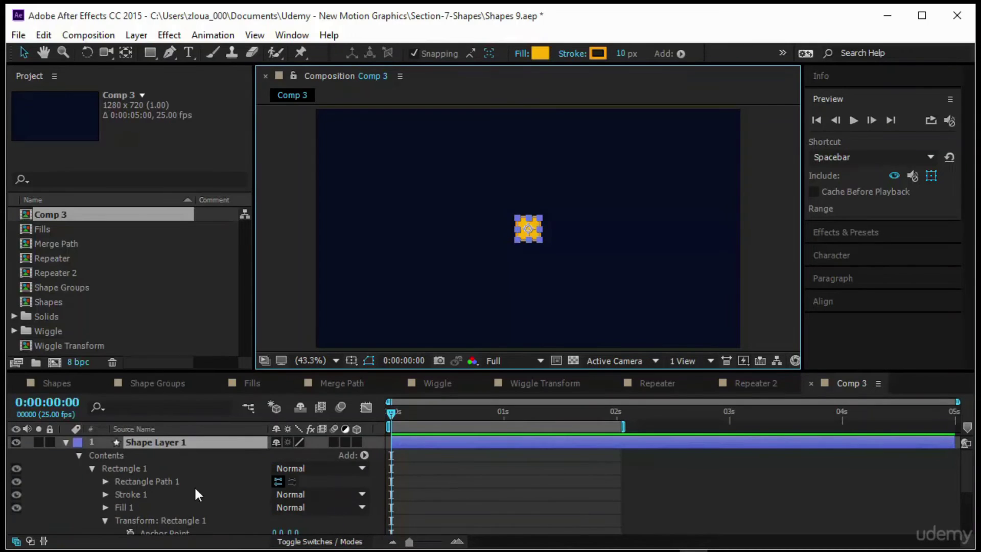
click(105, 481)
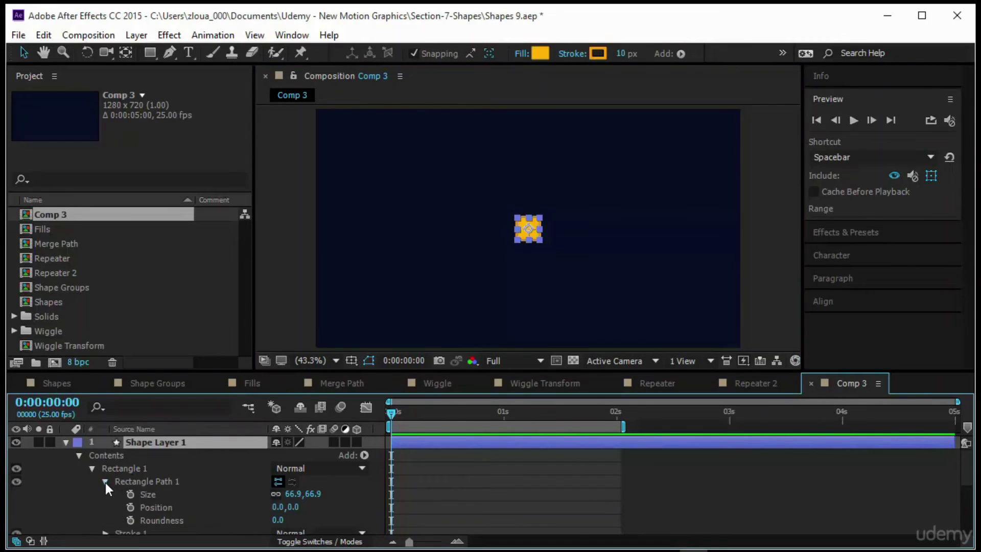
click(130, 495)
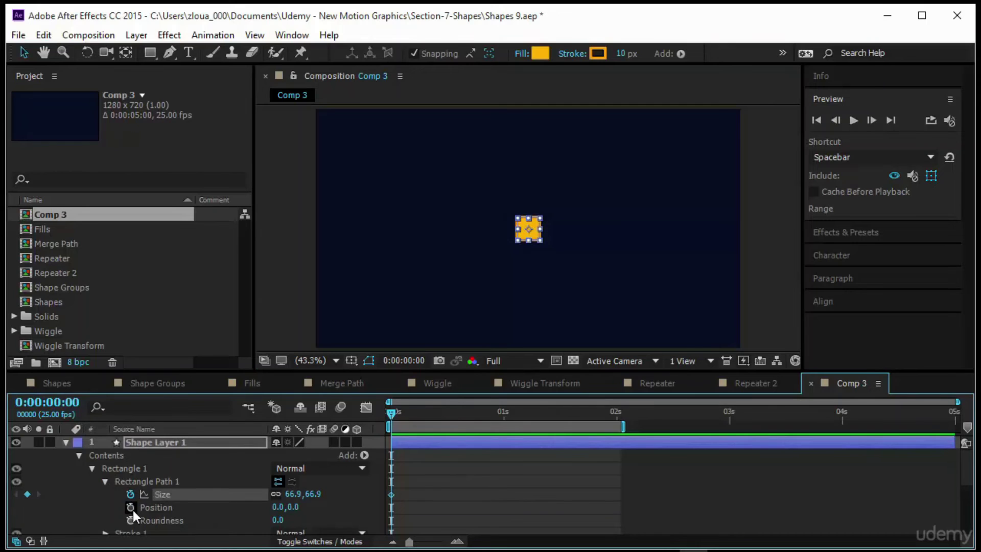
click(130, 508)
At frame 14, set the square's fill to none and drag it up to 0,-307.
drag(389, 416, 449, 416)
click(522, 55)
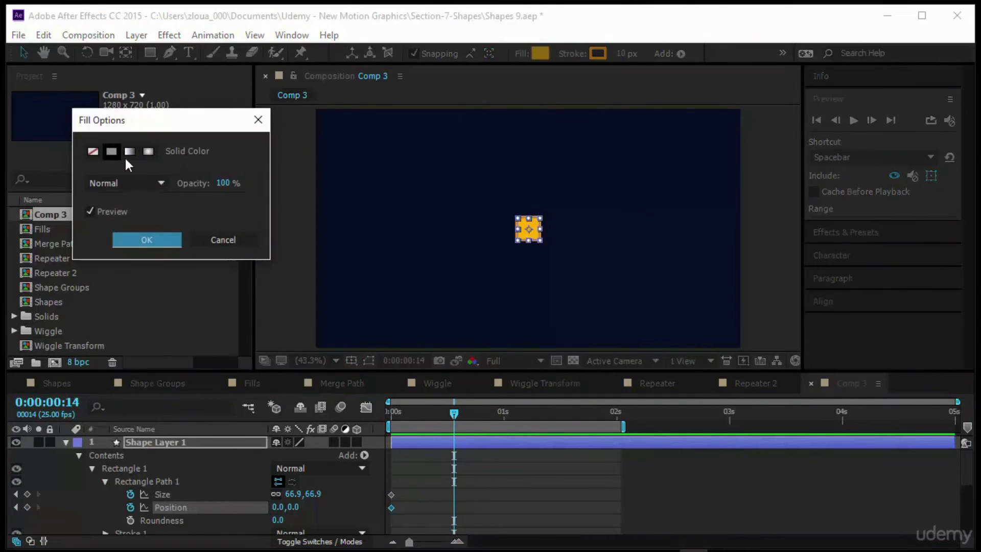
click(94, 152)
click(169, 238)
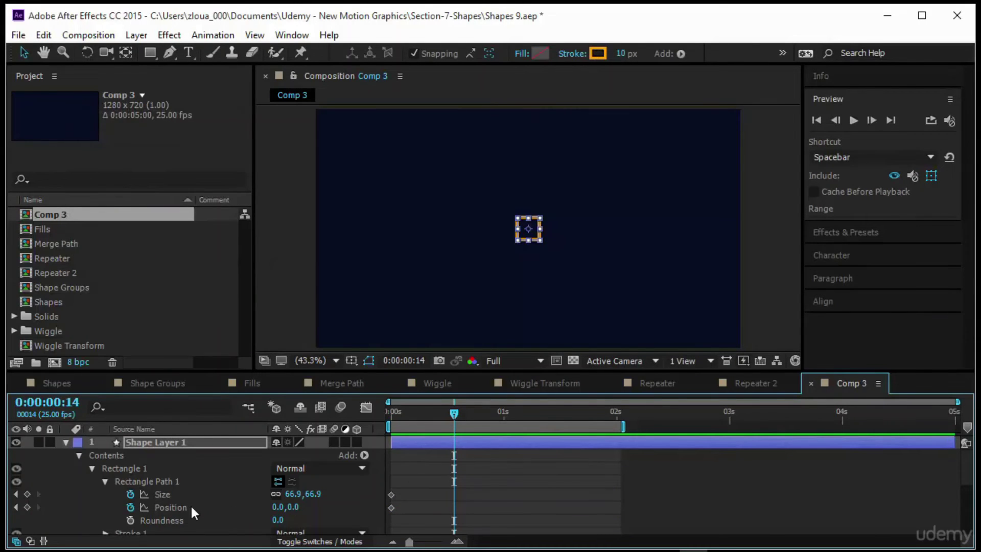
drag(295, 508, 14, 550)
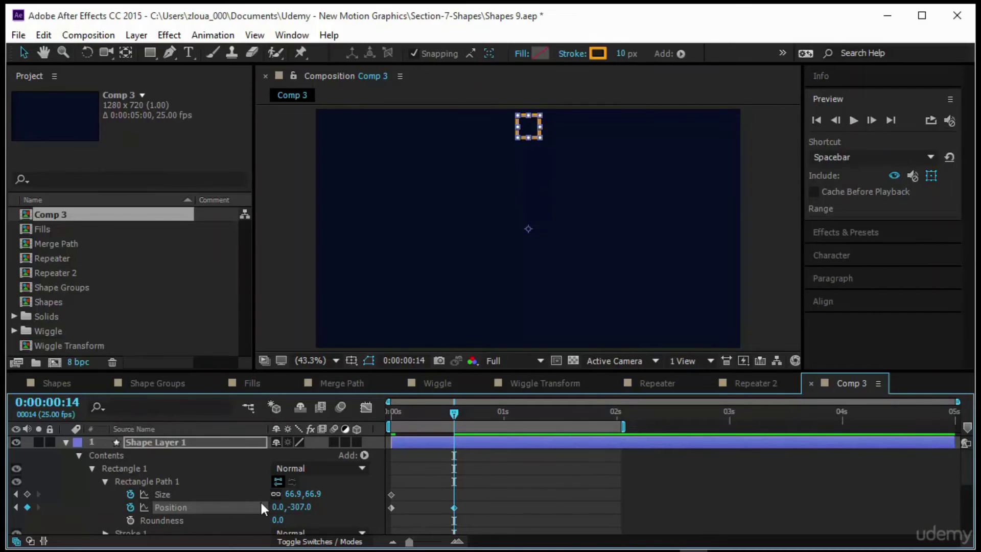
Add a Size keyframe at frame 14 and set Size to 0,0 at the first frame.
click(27, 494)
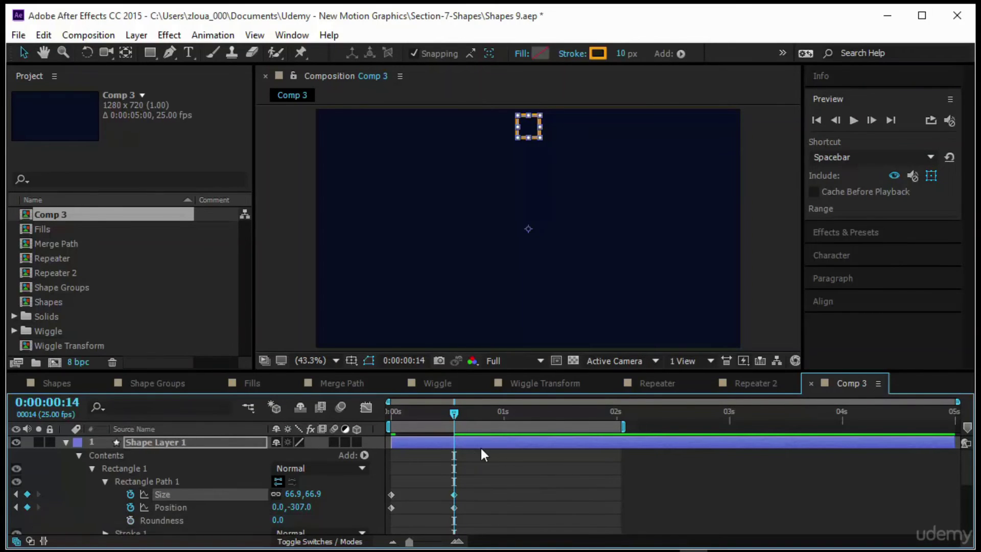
key(Home)
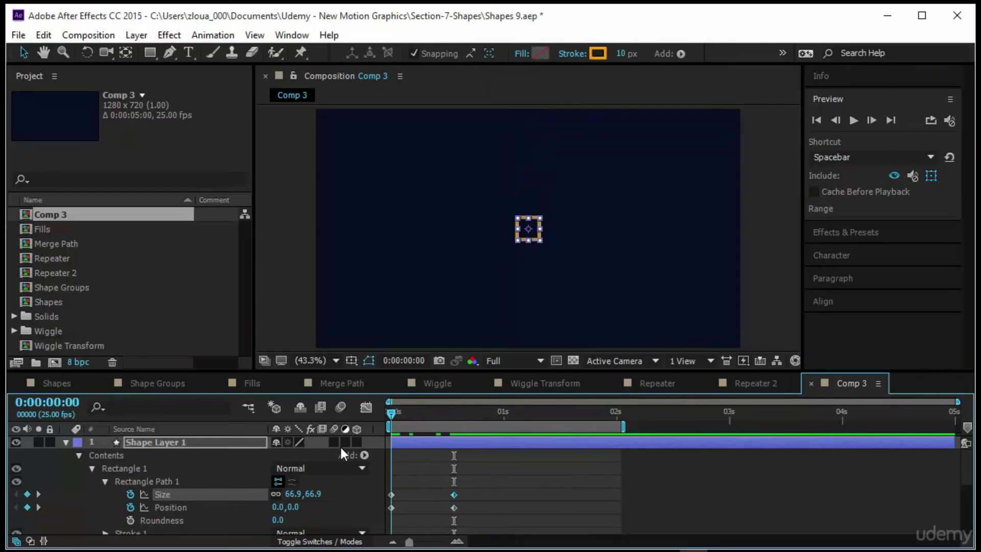
click(302, 494)
text(0)
key(Tab)
click(498, 482)
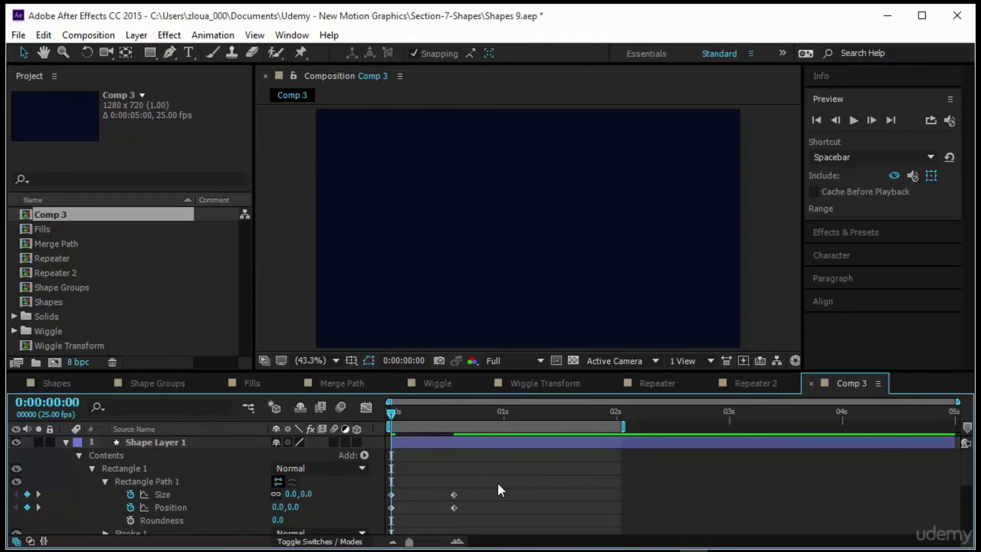
Set the frame-14 Size keyframe to 80,80 and scrub to frame 17 to check it.
key(k)
click(315, 494)
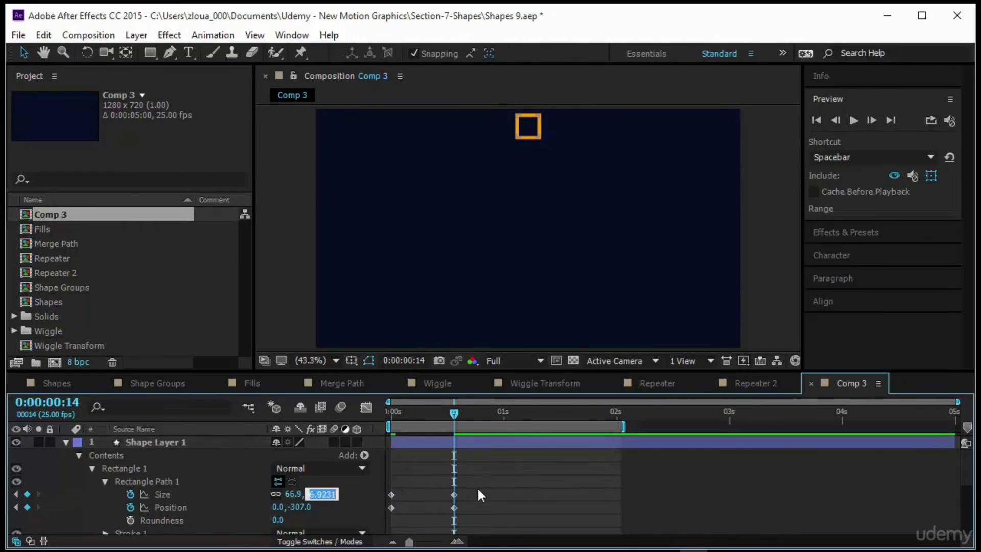
text(80)
key(Return)
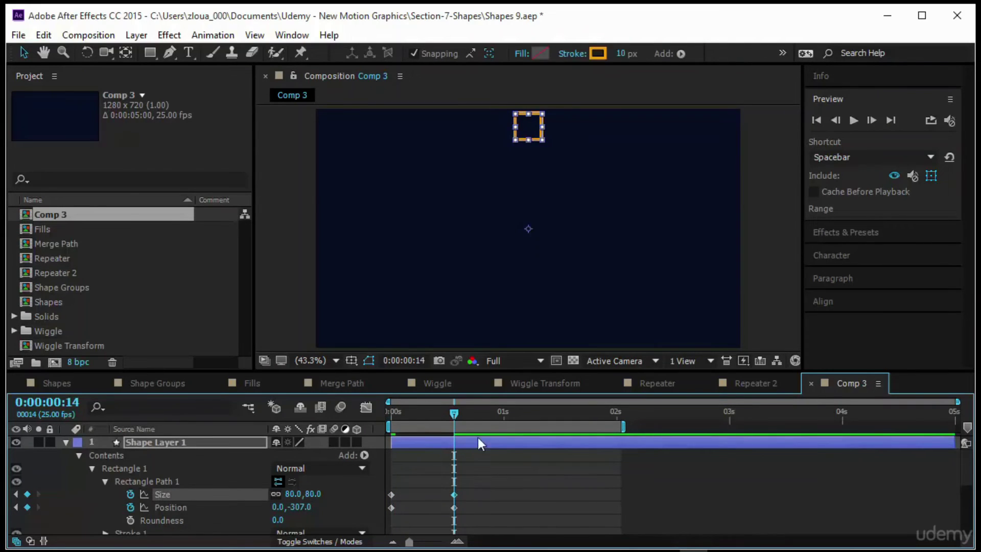
drag(454, 413, 468, 462)
click(480, 474)
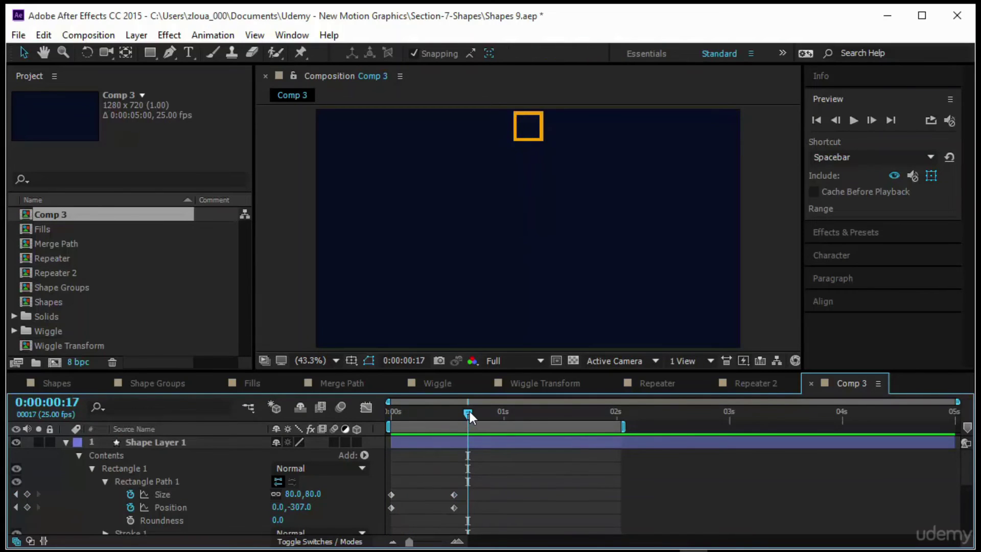
Expand Stroke 1 and start keyframing the Stroke Width at 0s.
drag(469, 412, 318, 450)
scroll(278, 466, down, 3)
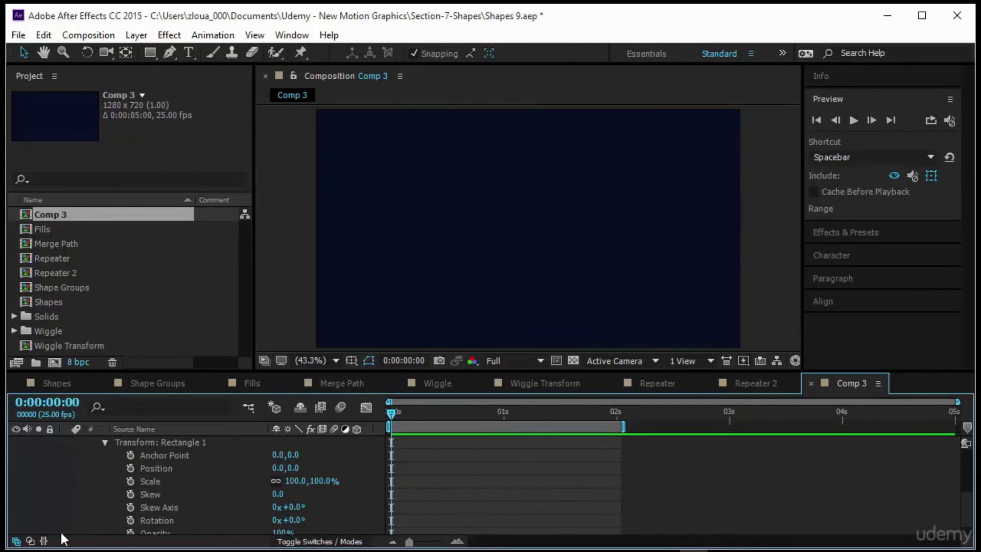
scroll(143, 510, up, 3)
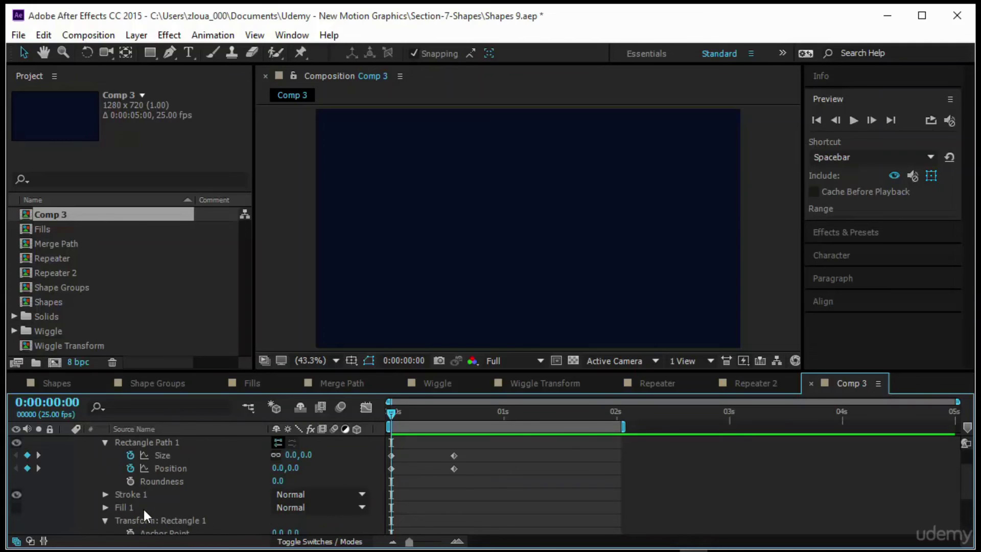
click(106, 495)
scroll(203, 487, down, 2)
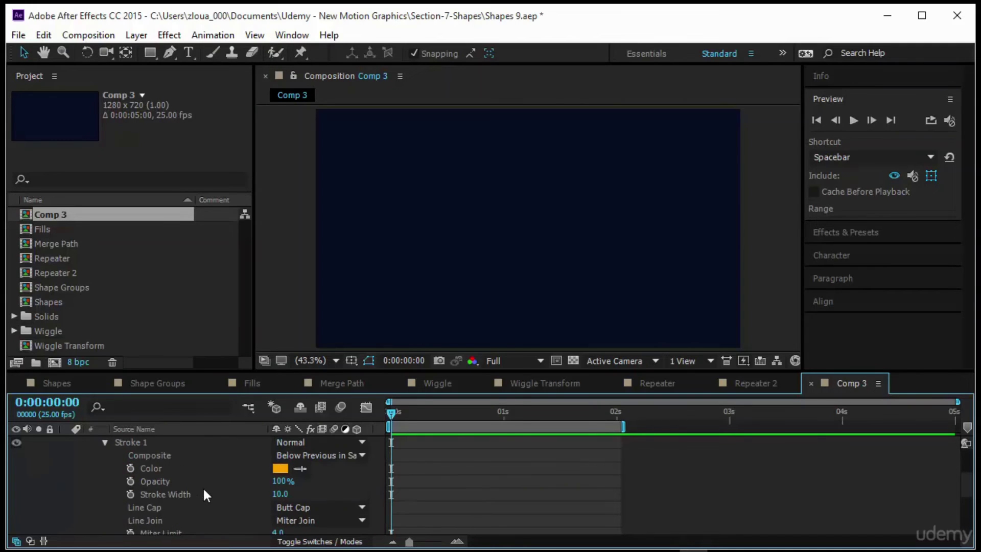
click(129, 481)
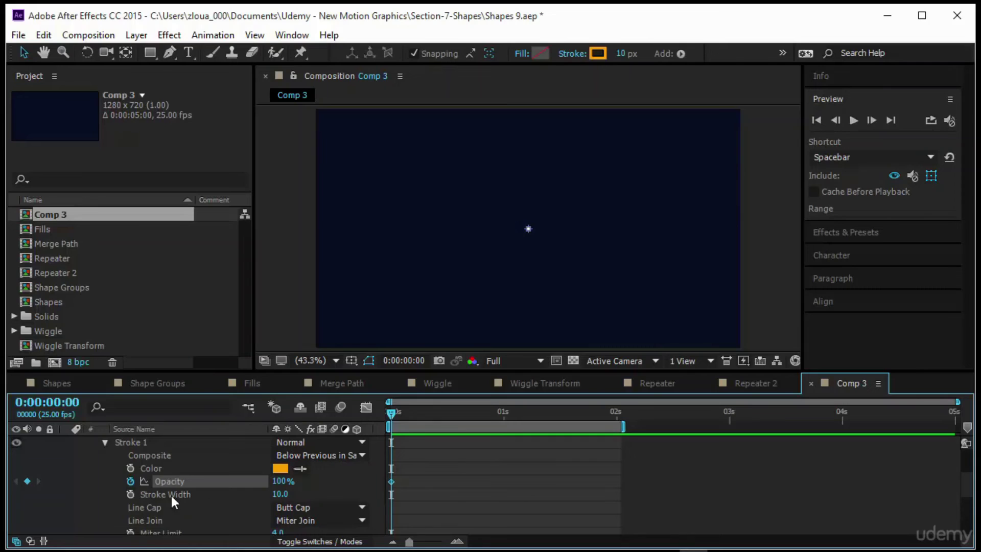
click(128, 481)
click(130, 494)
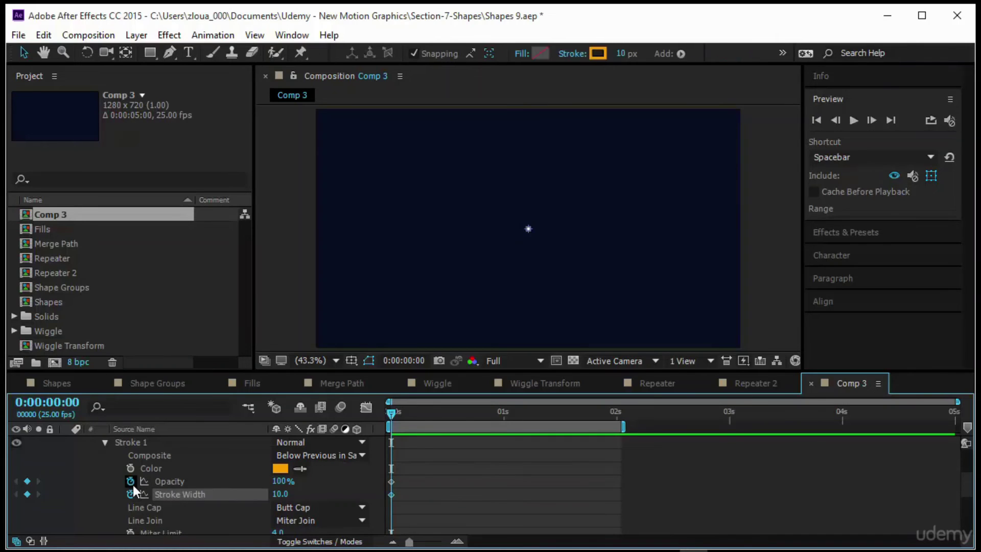
click(240, 478)
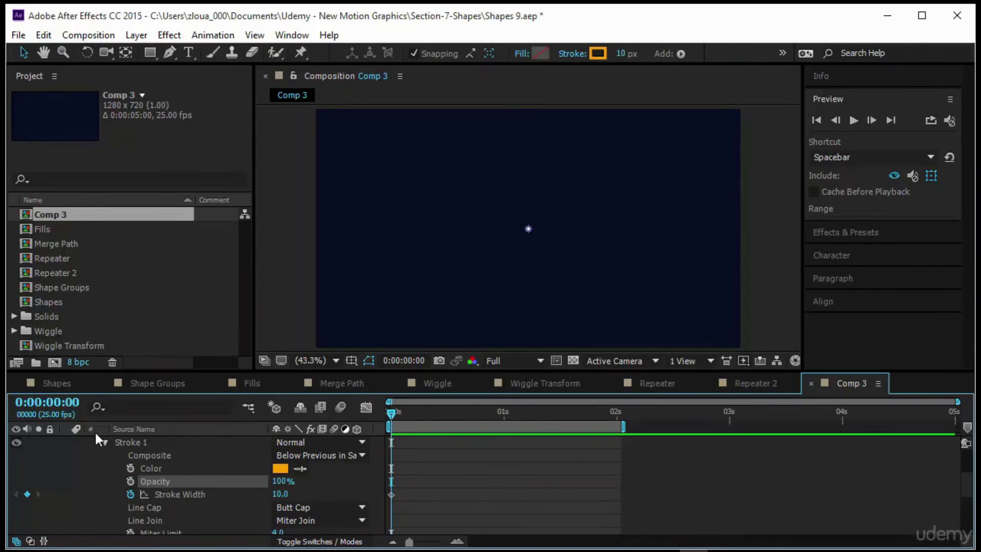
Set Stroke Width to 0 at frame 15, then preview from the start.
click(70, 404)
text(15)
key(Return)
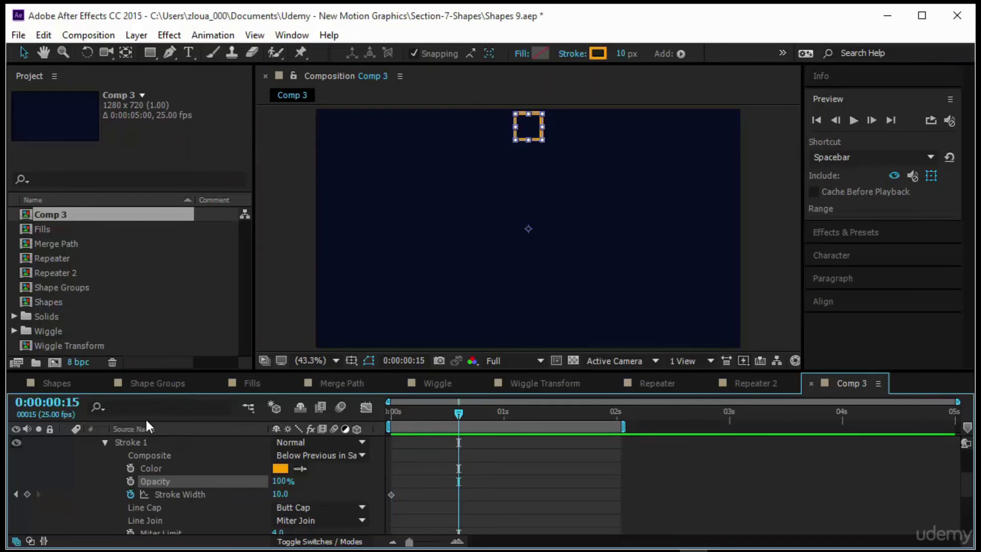
click(279, 494)
text(0)
key(Return)
click(443, 490)
drag(458, 412, 390, 412)
click(853, 121)
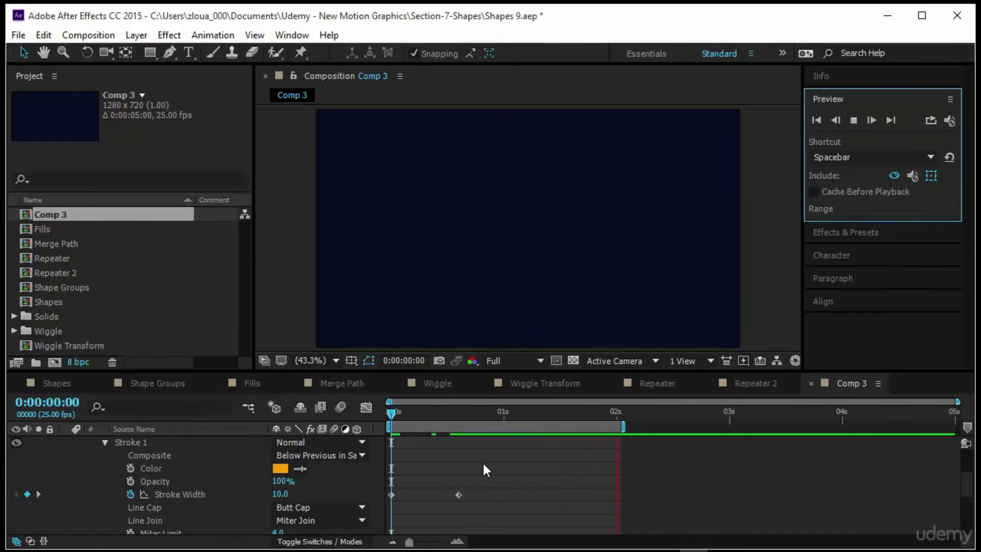
click(388, 413)
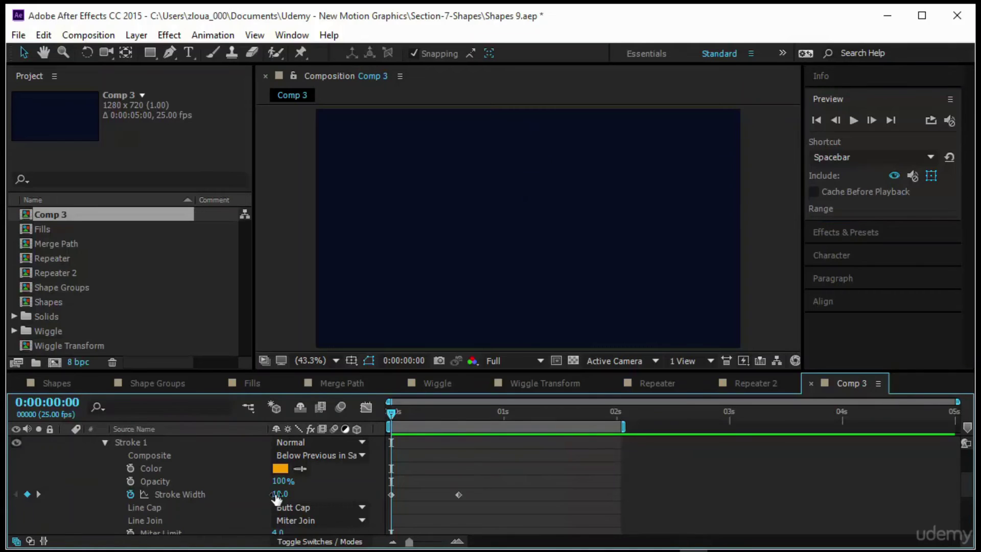
Set the starting Stroke Width to 25 and preview the animation again.
click(278, 495)
text(25)
key(Return)
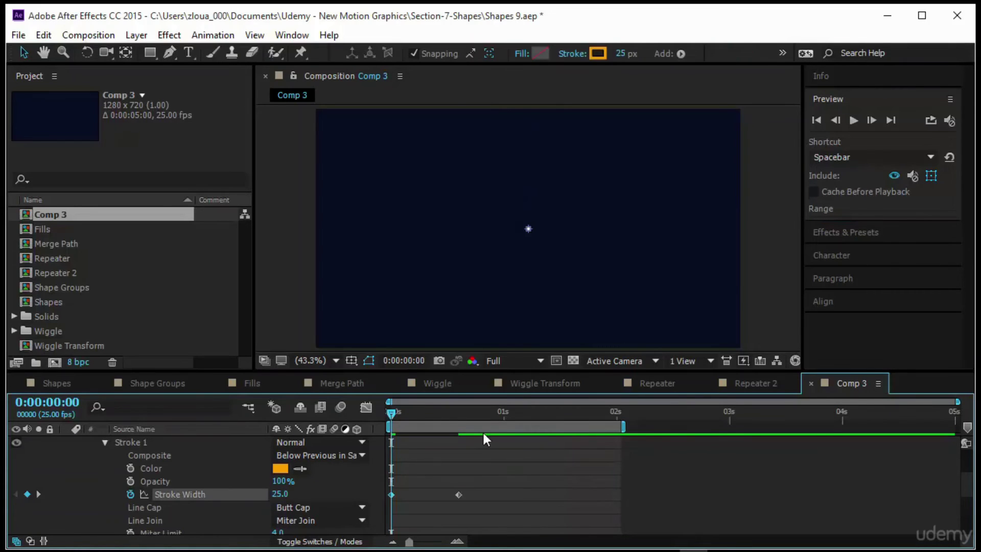
click(853, 120)
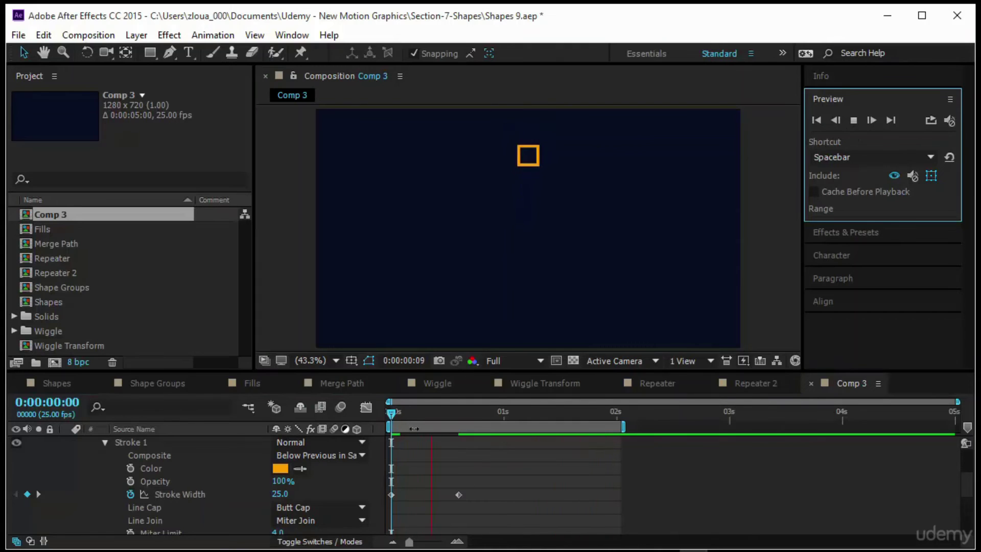
scroll(143, 472, up, 3)
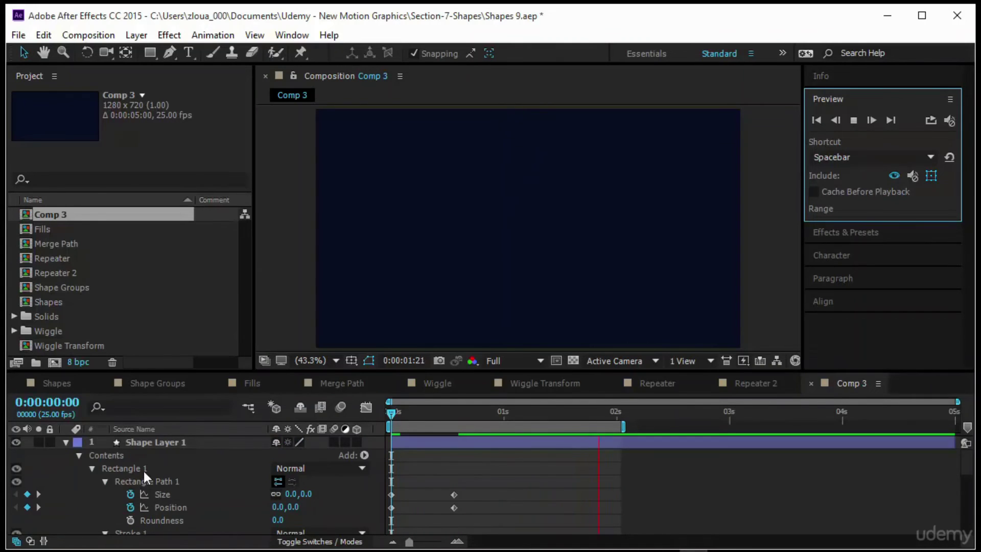
click(173, 444)
click(680, 55)
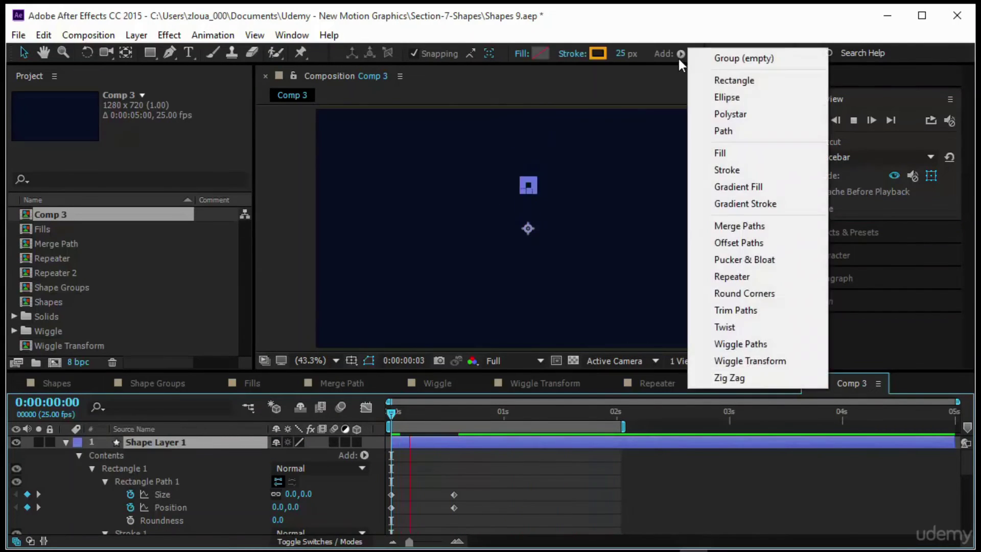
Add a Repeater to the square and set Copies to 8.
click(751, 276)
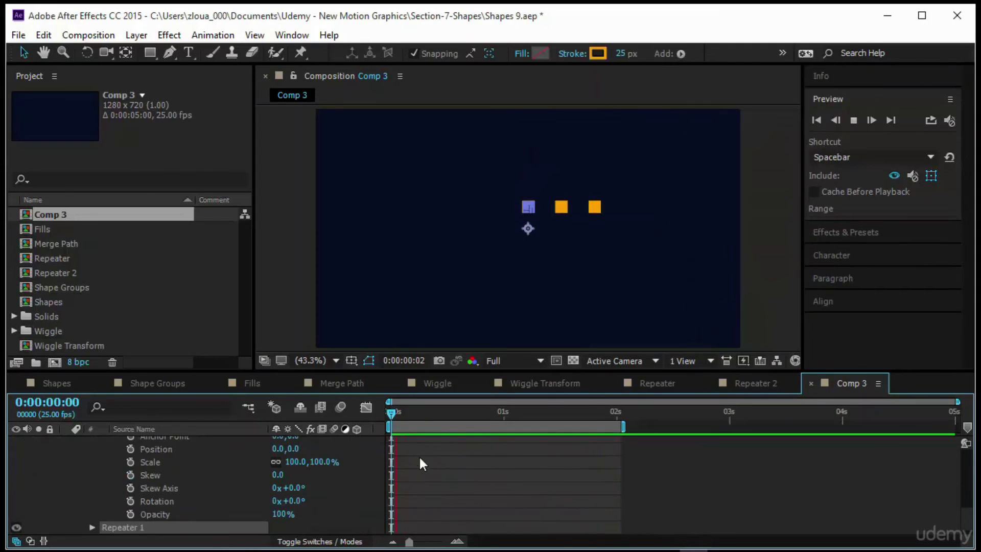
click(93, 514)
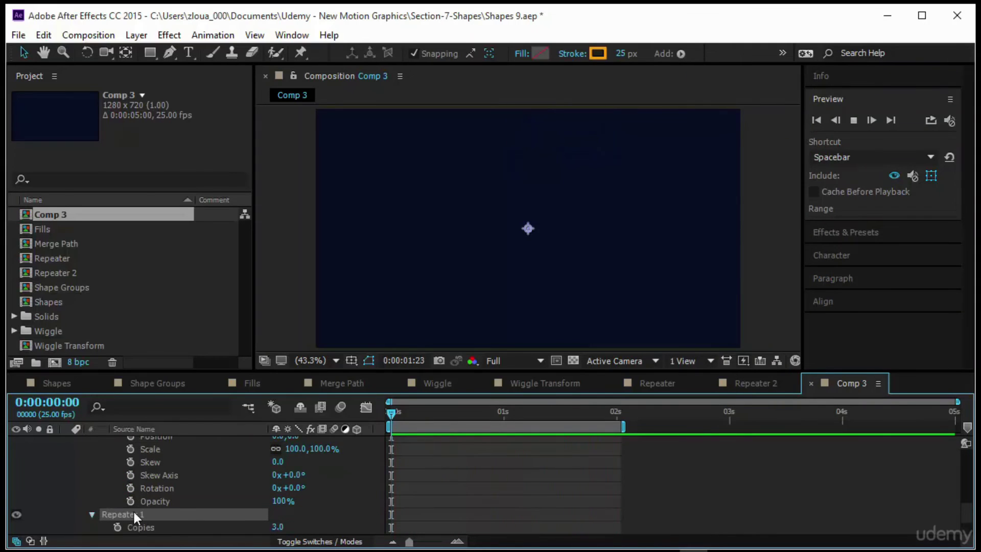
scroll(154, 506, down, 2)
click(392, 412)
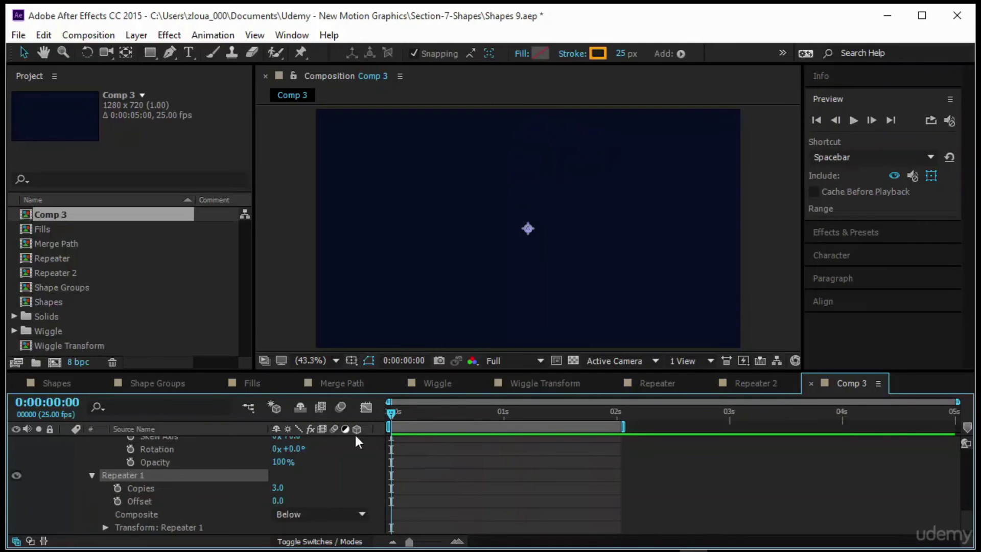
click(277, 487)
text(8)
key(Return)
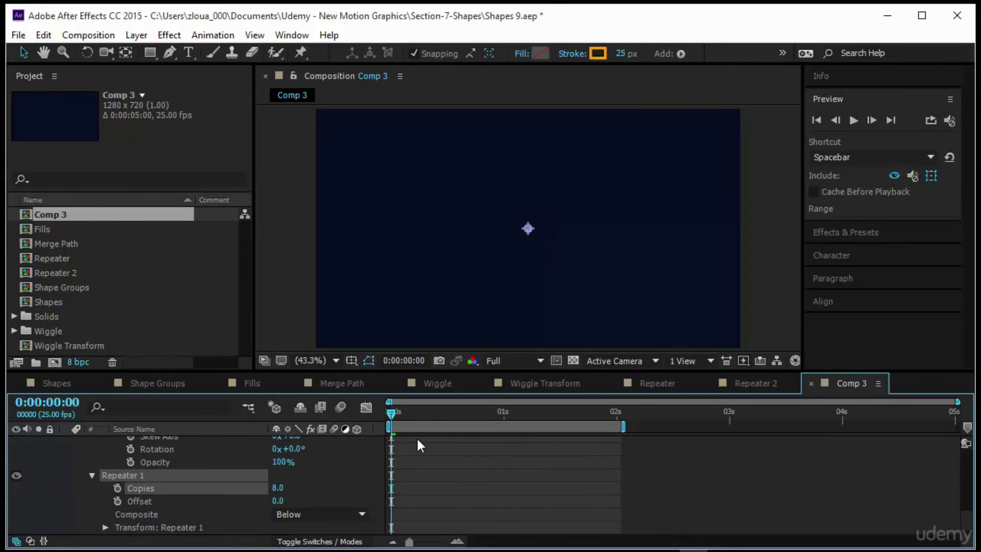
Set the Repeater's Position to 0,0 and Rotation to 360/8 (45°), then preview.
scroll(235, 489, down, 1)
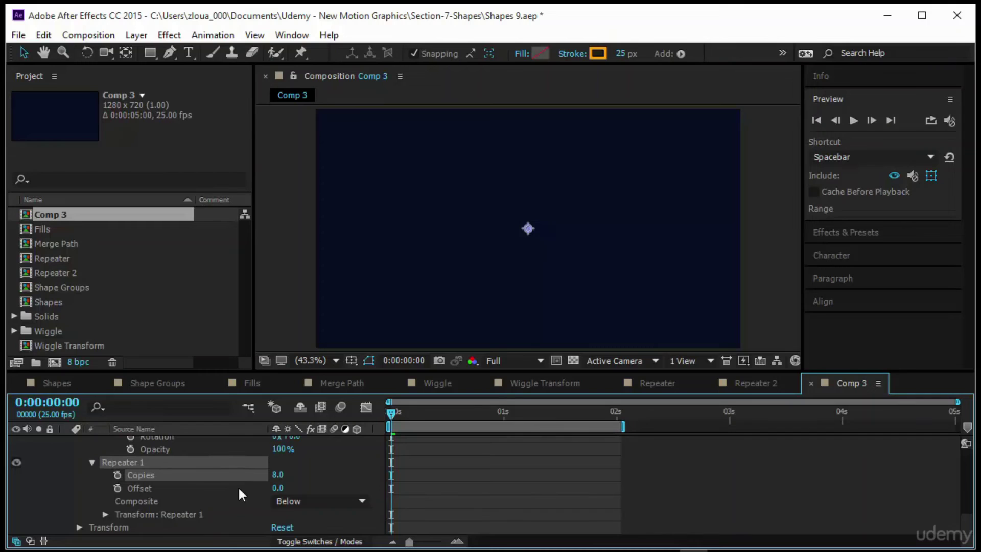
click(105, 514)
click(284, 474)
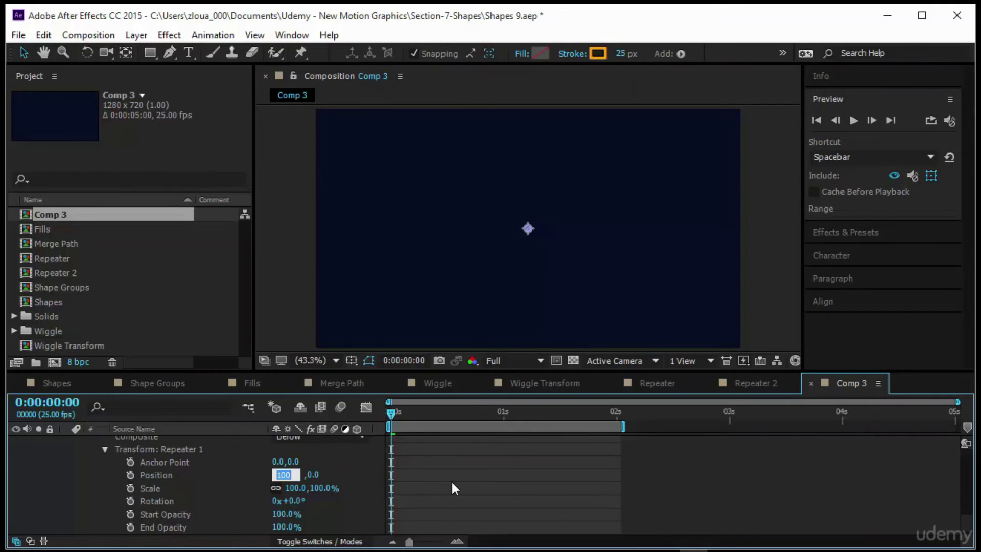
text(0)
key(Tab)
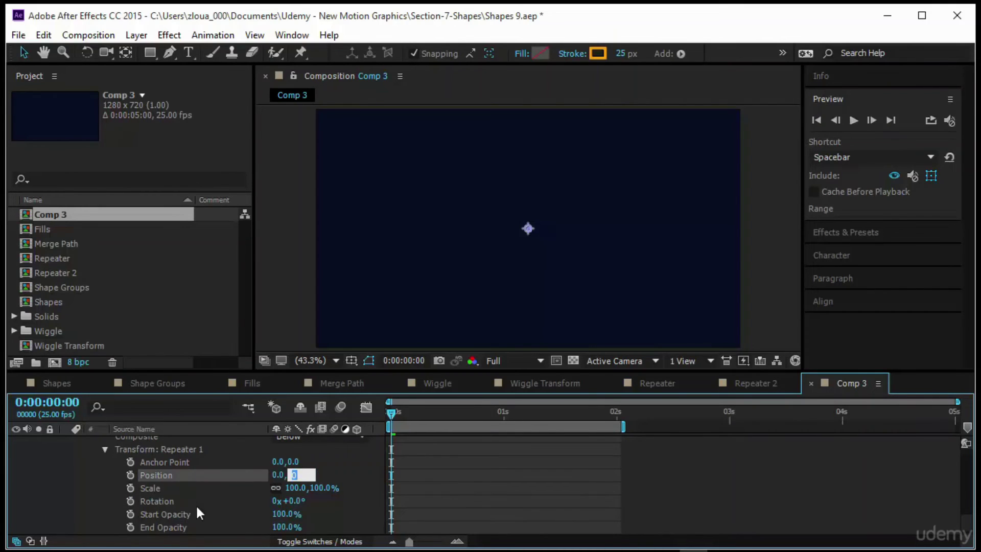
click(294, 500)
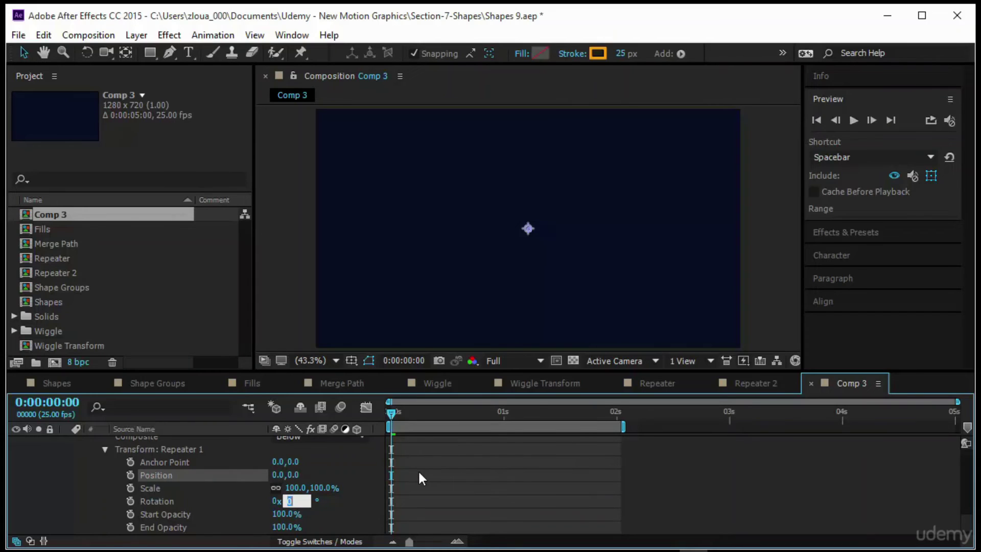
text(360/8)
key(Return)
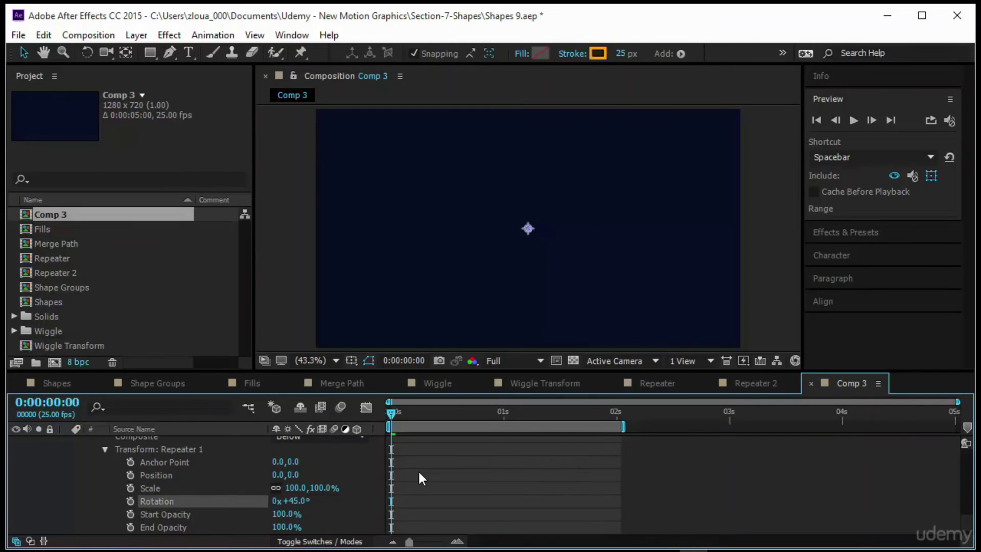
click(854, 121)
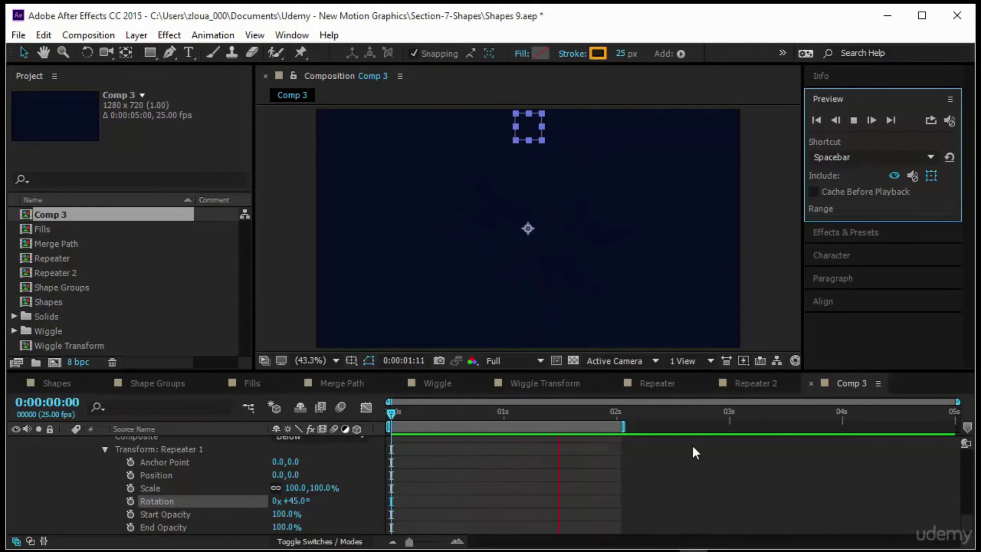
Collapse Shape Layer 1 and duplicate it with Ctrl+D as Shape Layer 2.
scroll(471, 486, up, 5)
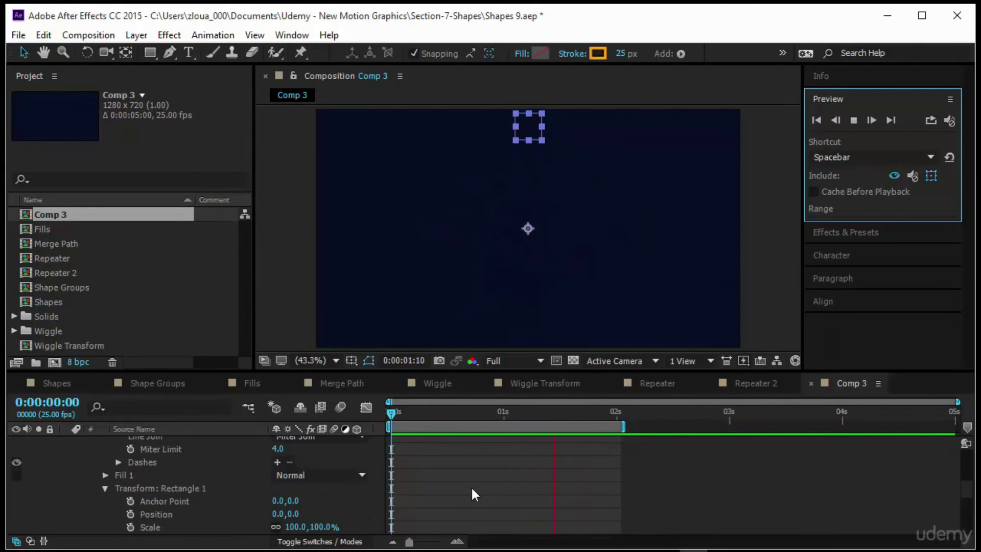
scroll(471, 495, up, 5)
click(66, 442)
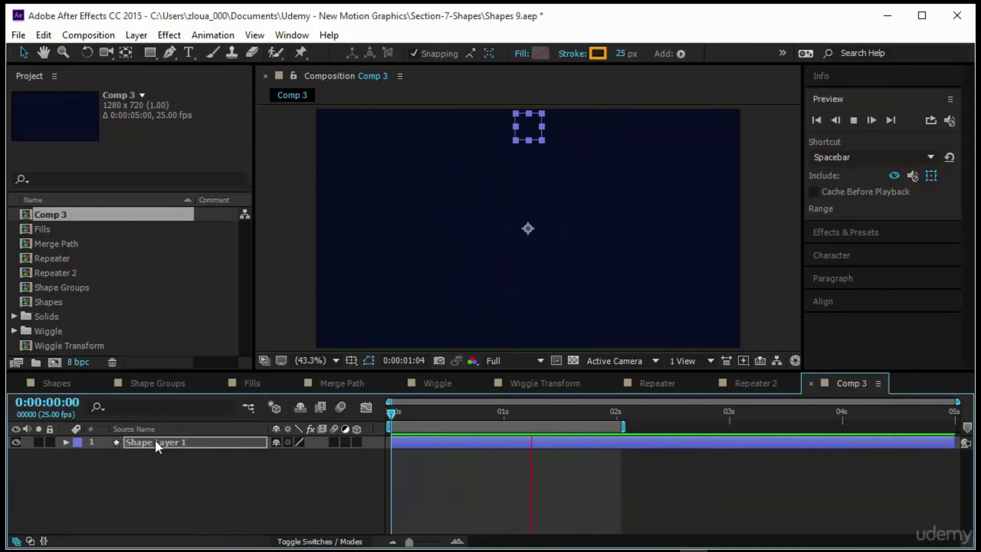
click(156, 442)
key(ctrl+d)
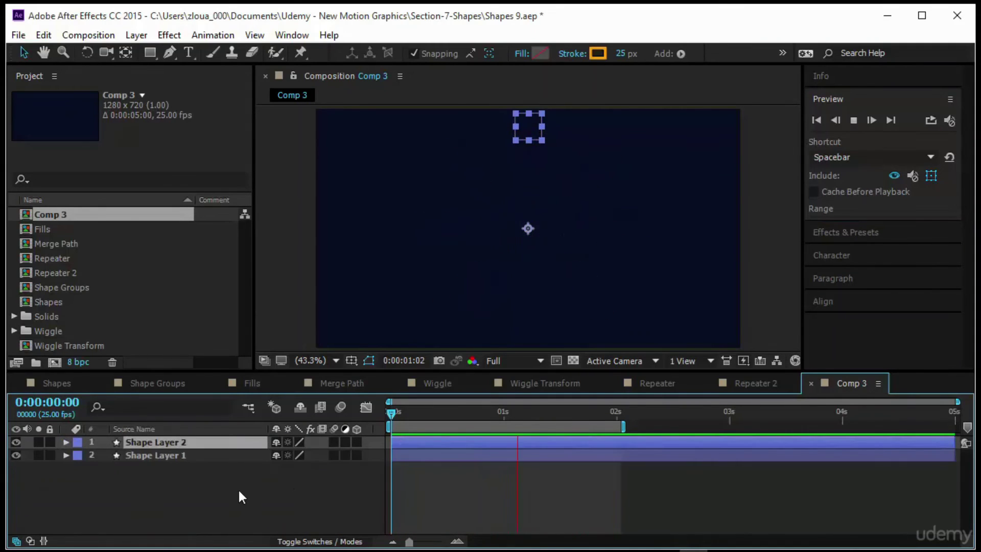
Shift Shape Layer 2 about 8 frames later and show its keyframes with U.
click(67, 442)
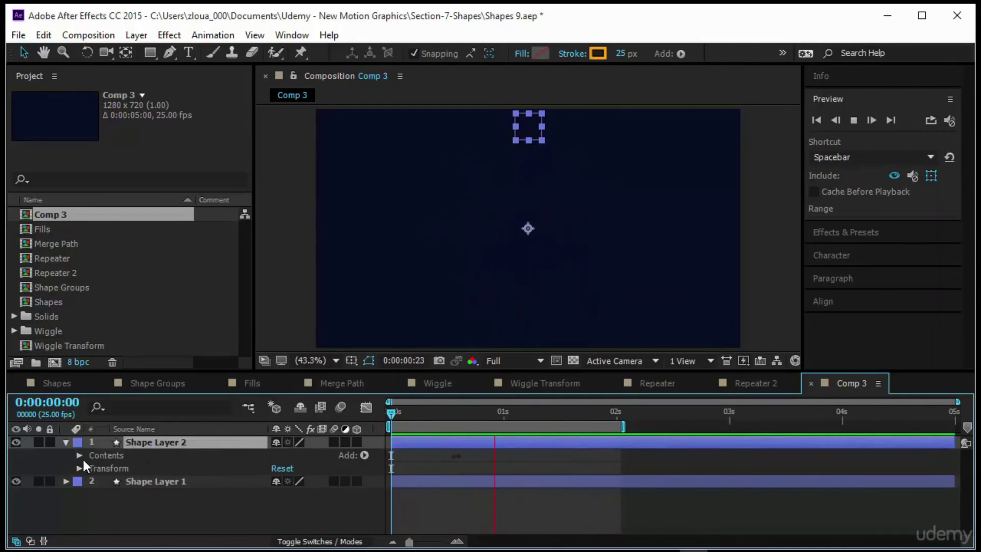
drag(438, 442, 473, 440)
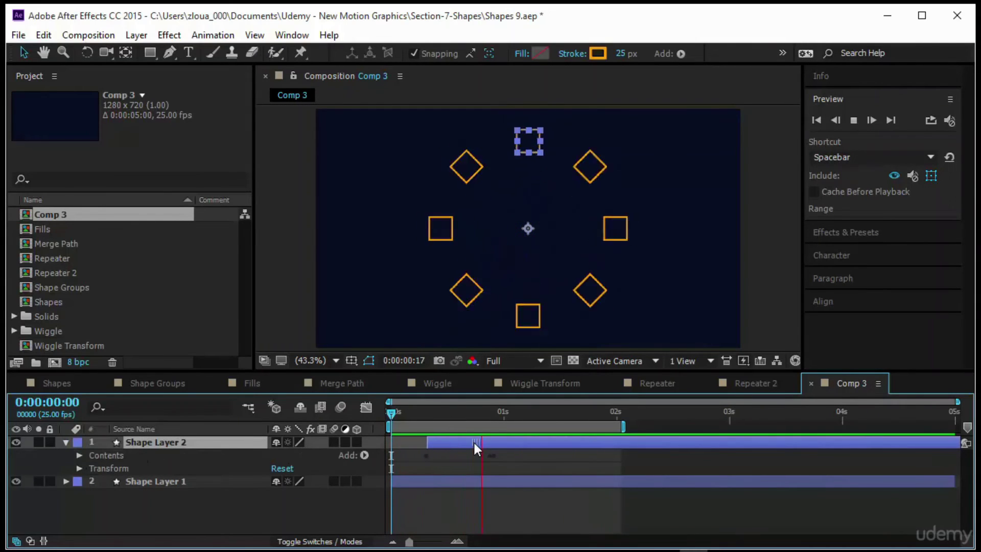
click(80, 456)
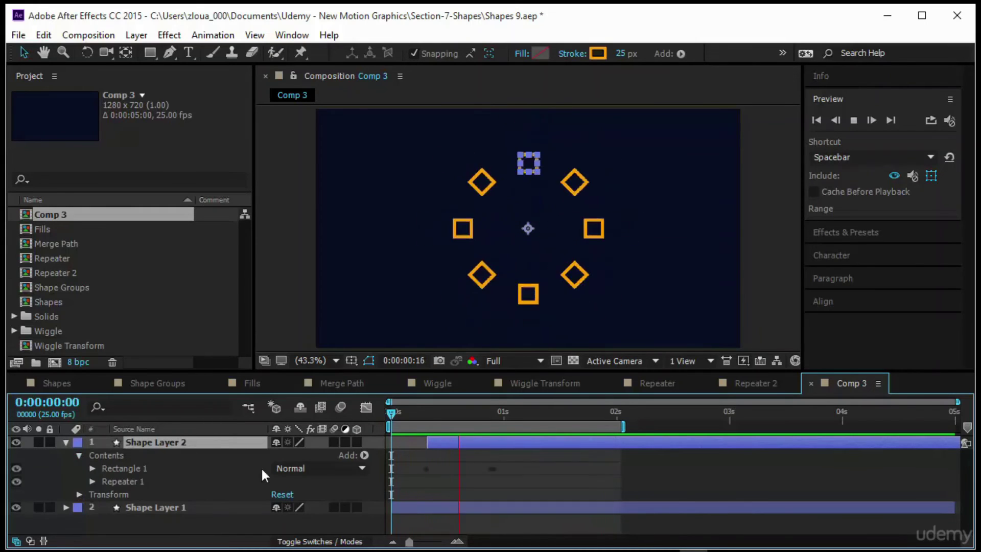
key(u)
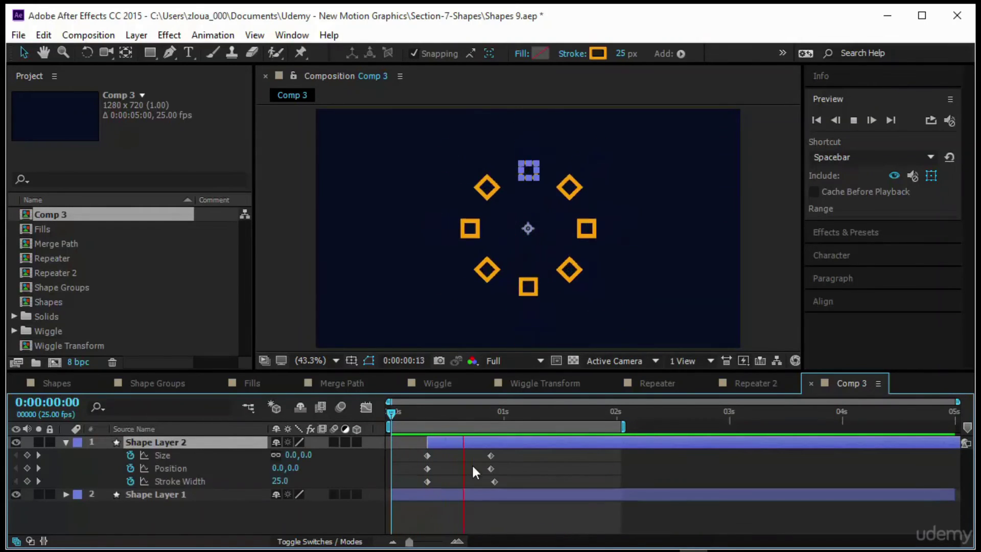
click(490, 481)
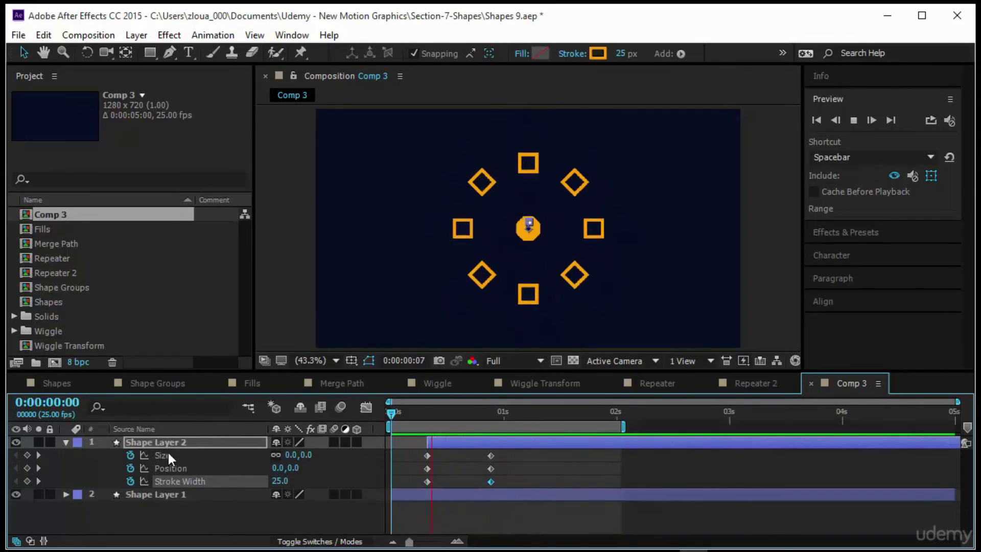
drag(392, 418, 427, 419)
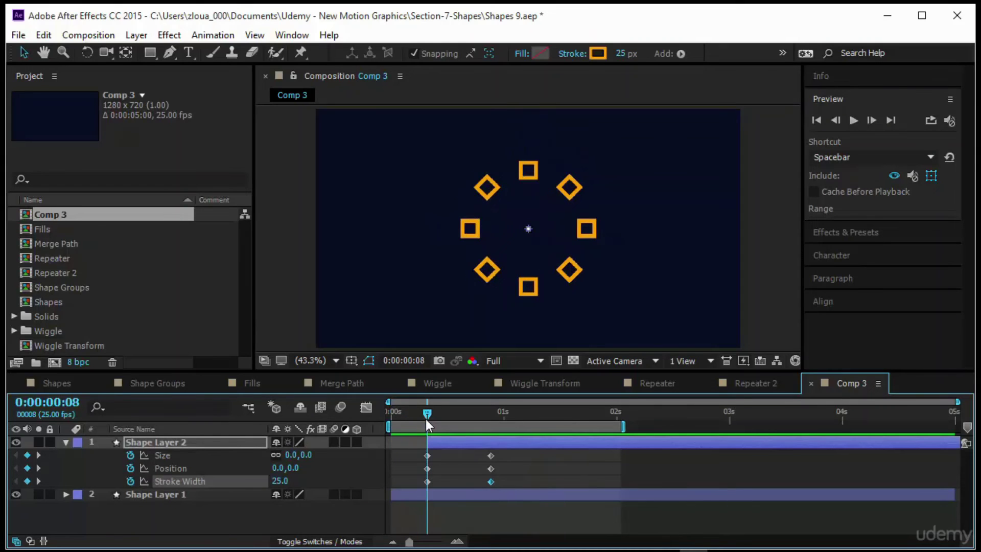
Solo Shape Layer 2 and set its first Size keyframe to 2,100.
click(39, 443)
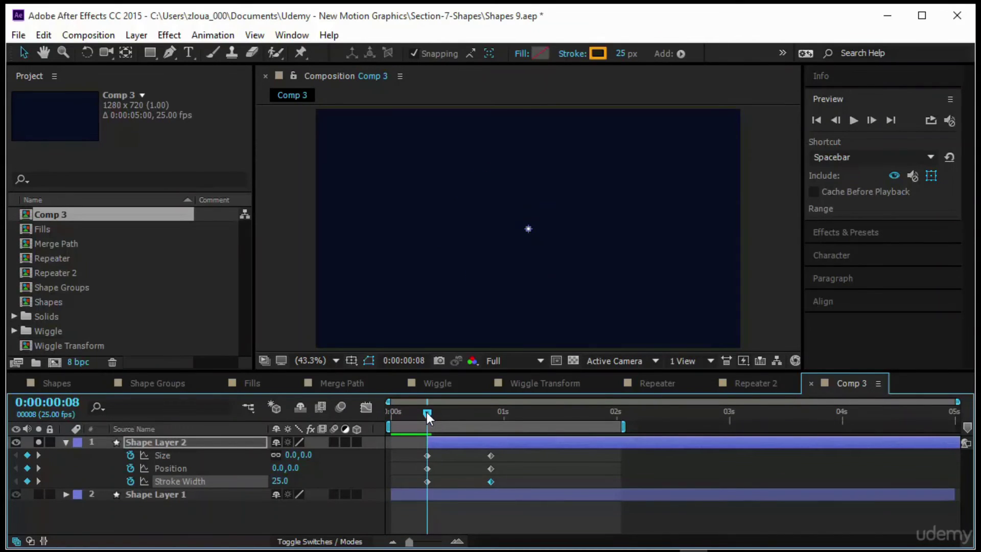
mouse_move(427, 413)
mouse_down()
mouse_move(467, 428)
mouse_move(426, 437)
mouse_up()
click(307, 456)
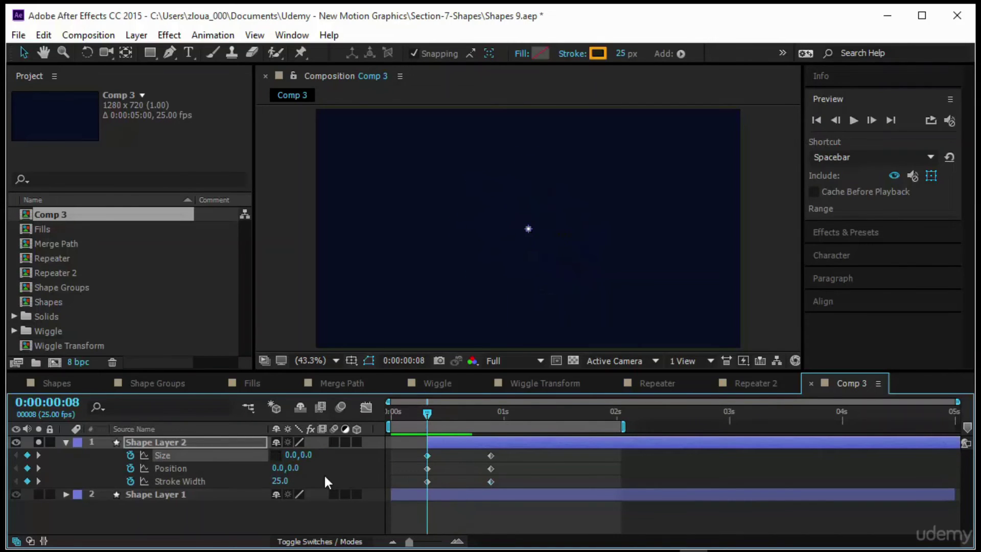
click(290, 455)
text(2)
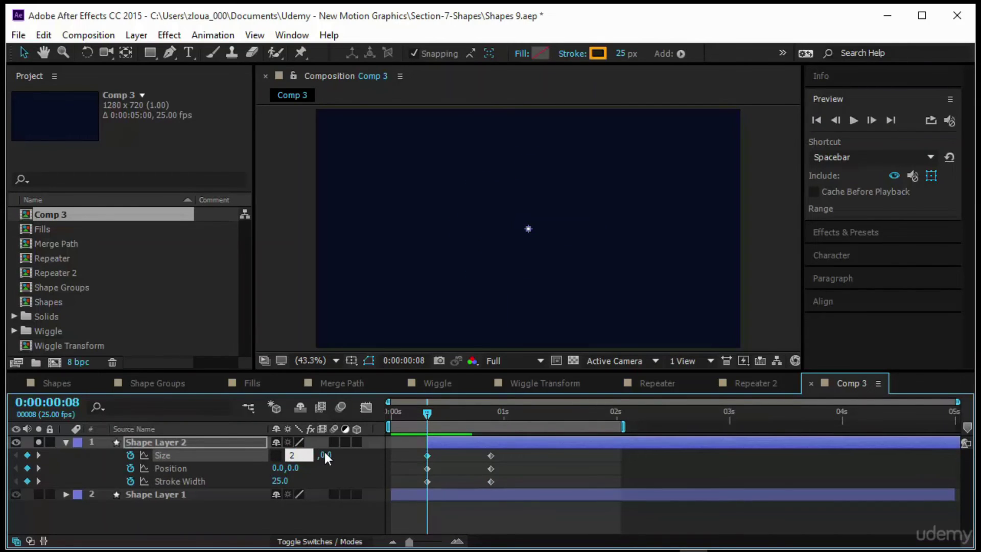
key(Tab)
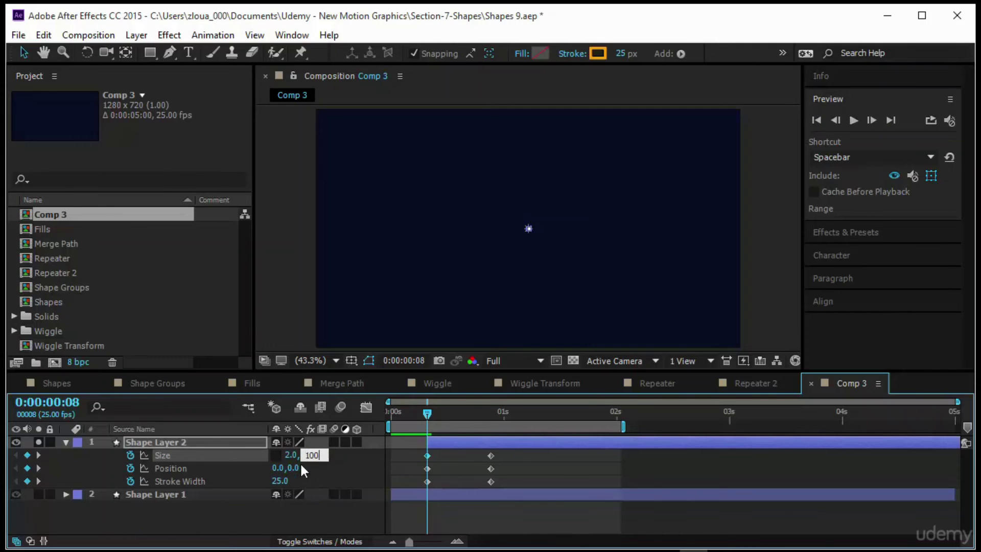
text(100)
key(Return)
Set the Size keyframe at frame 22 to 2,100 as well, then return to the start.
key(Page_Down)
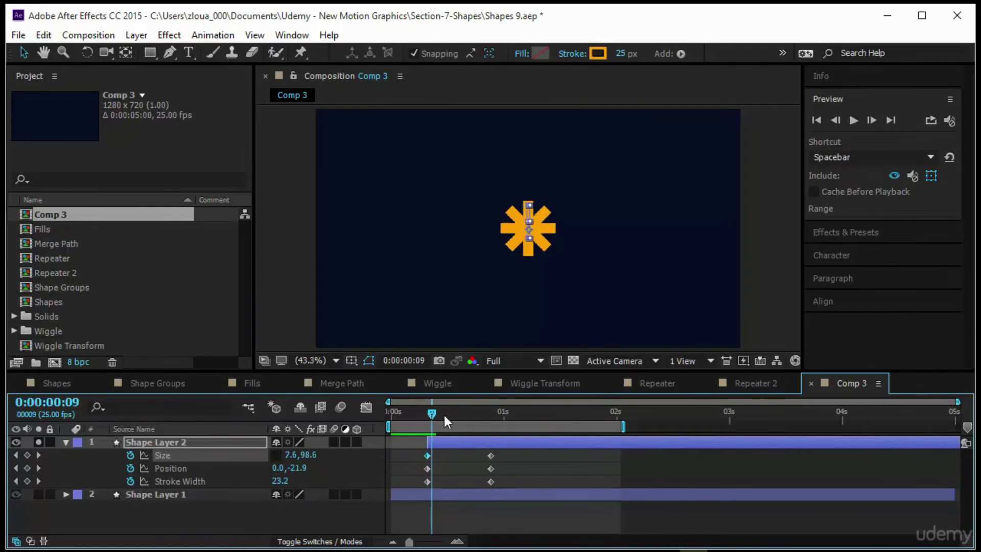
drag(444, 415, 495, 437)
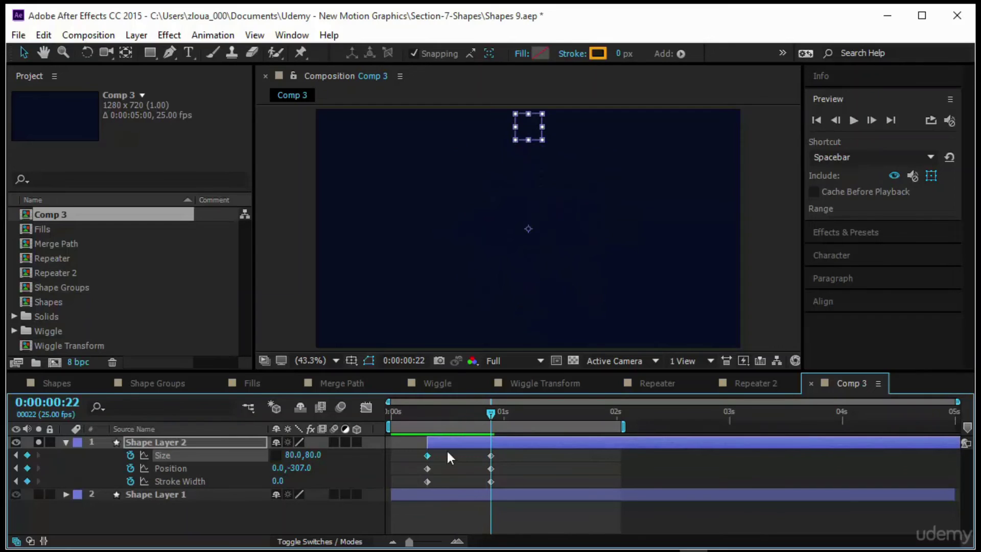
click(293, 454)
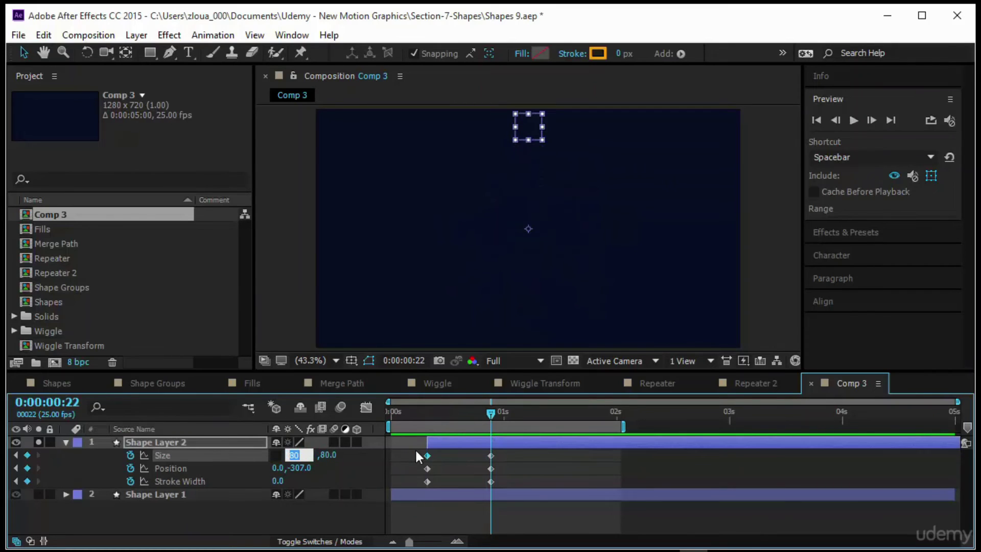
text(2)
key(Tab)
text(100)
key(Return)
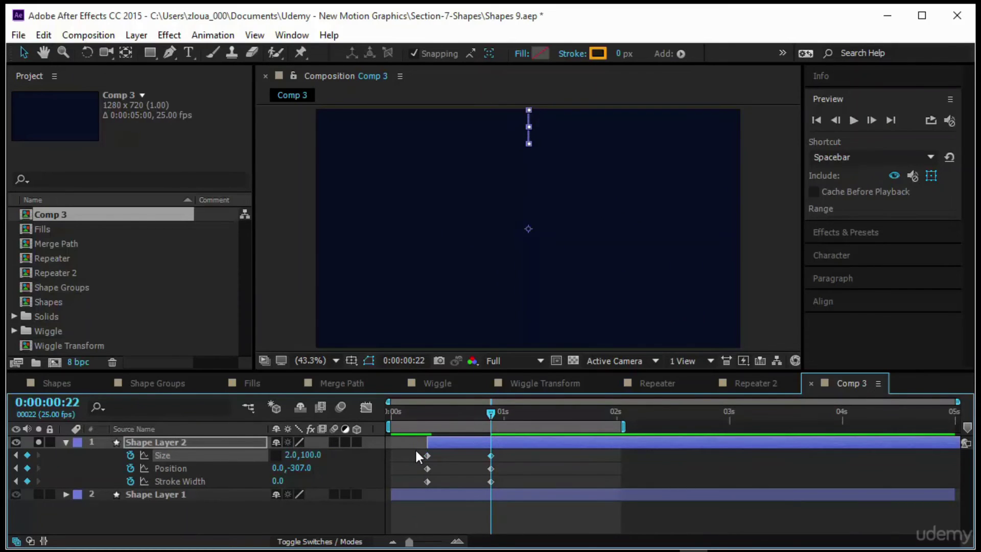
drag(488, 414, 306, 438)
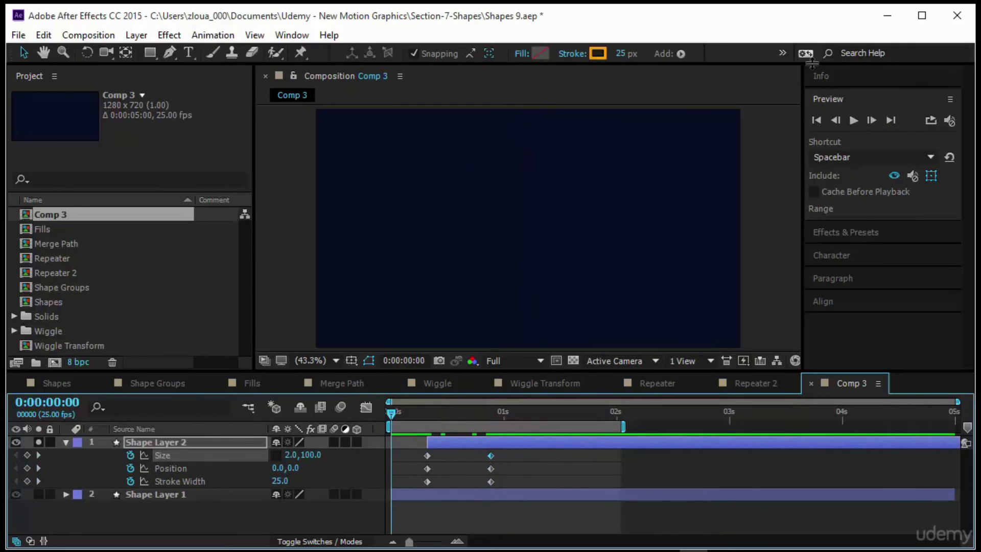
Apply Easy Ease (F9) to all six keyframes of Shape Layer 2.
click(853, 121)
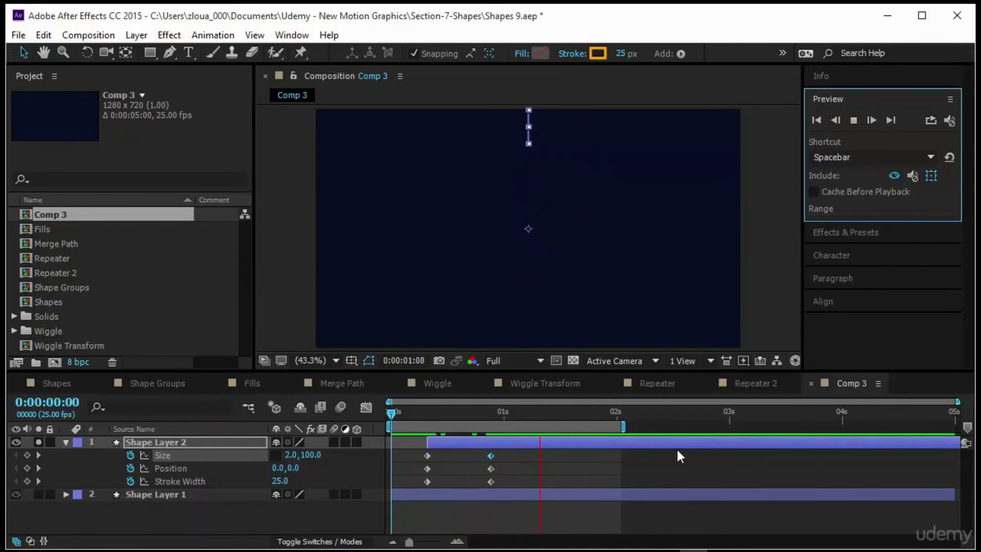
drag(508, 455, 387, 499)
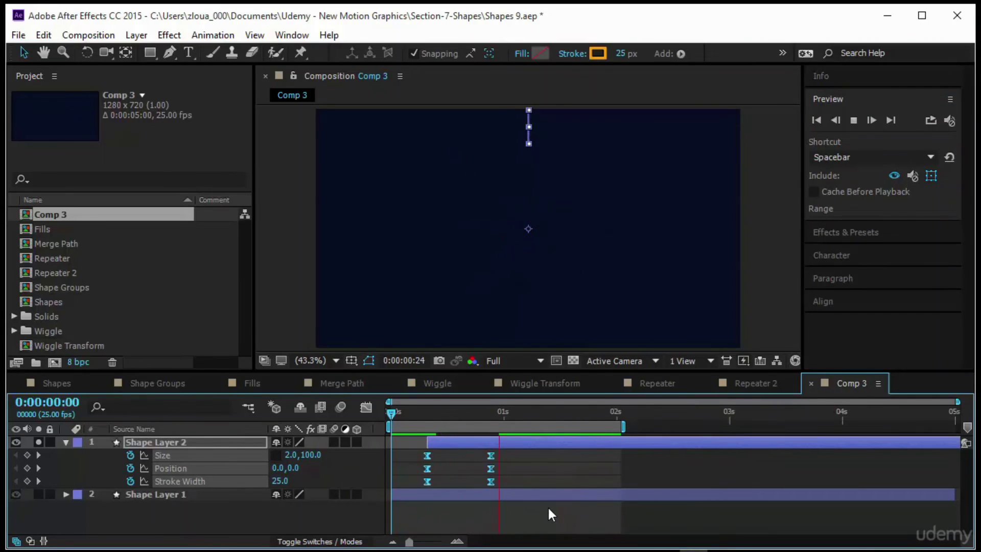
key(F9)
Apply Easy Ease (F9) to all of Shape Layer 1's keyframes.
click(132, 496)
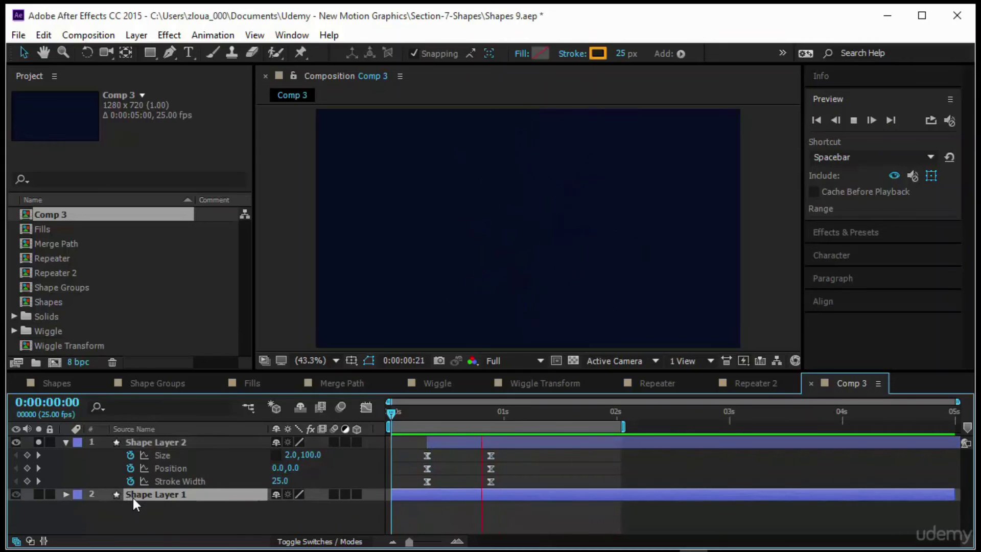
key(u)
scroll(486, 507, down, 1)
drag(482, 499, 389, 531)
key(F9)
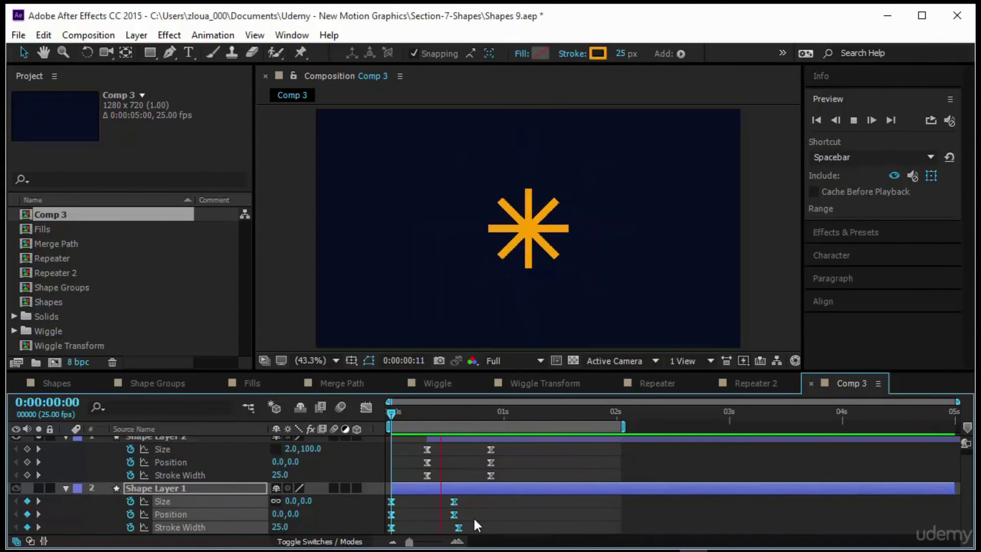
Check the Stroke Width end keyframe and replay the burst preview of both layers.
click(449, 525)
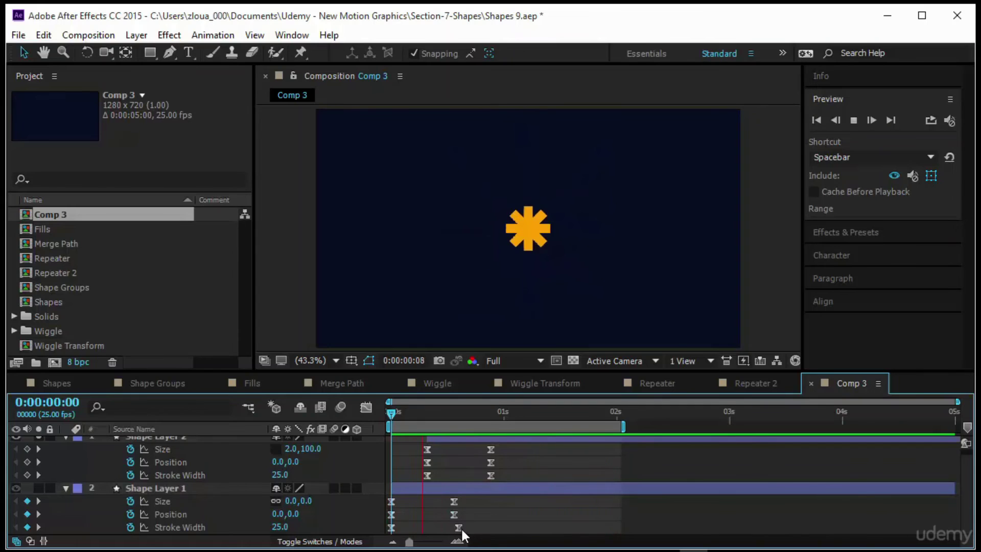
click(459, 528)
click(508, 519)
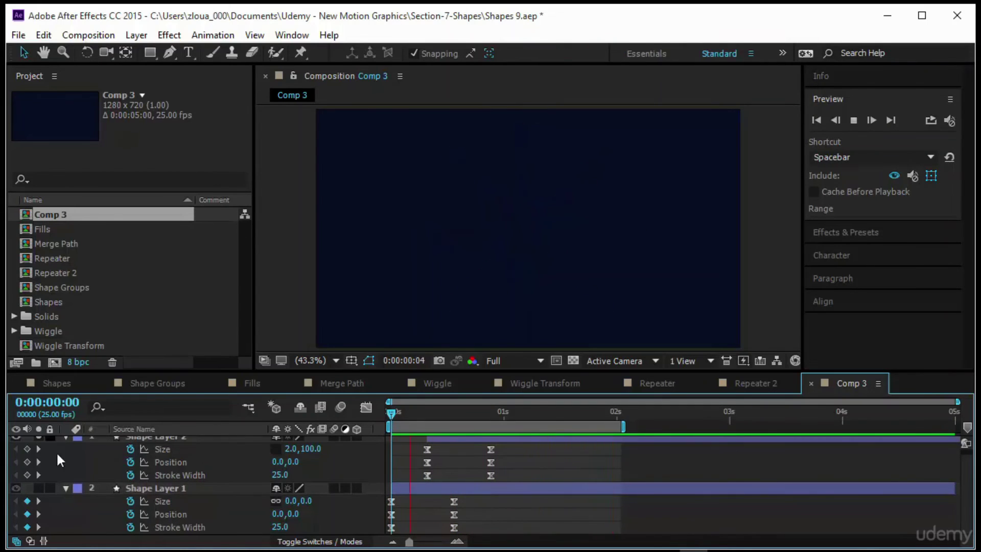
scroll(54, 453, up, 1)
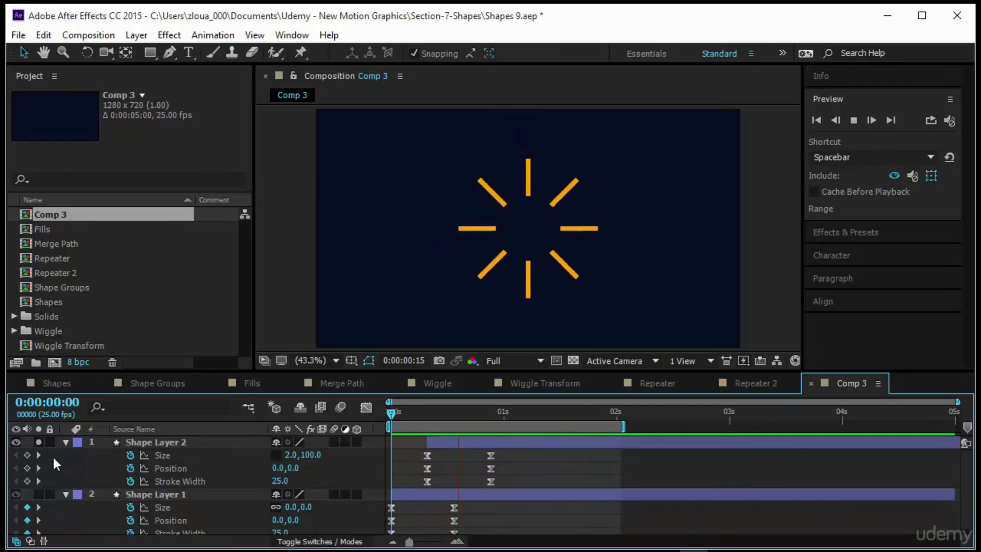
click(856, 122)
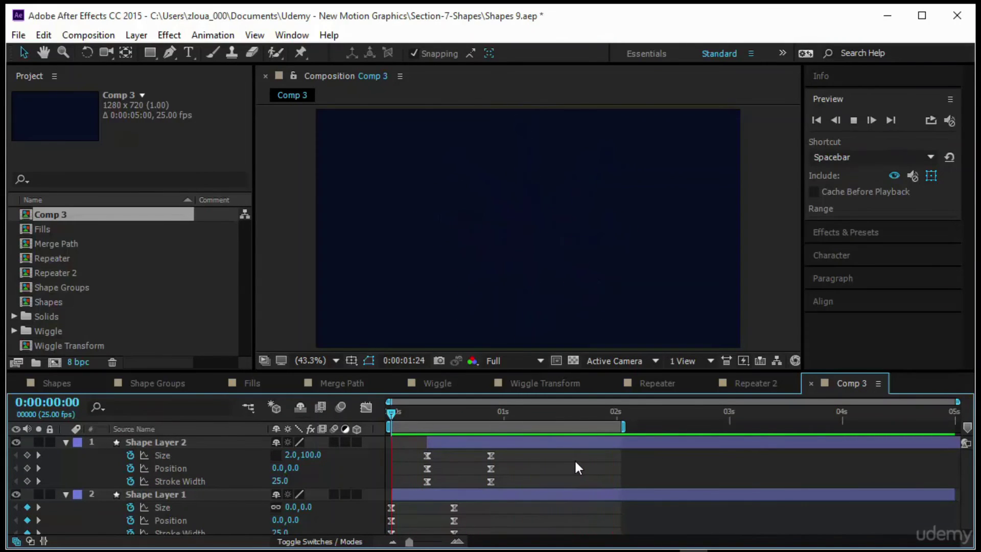
key(space)
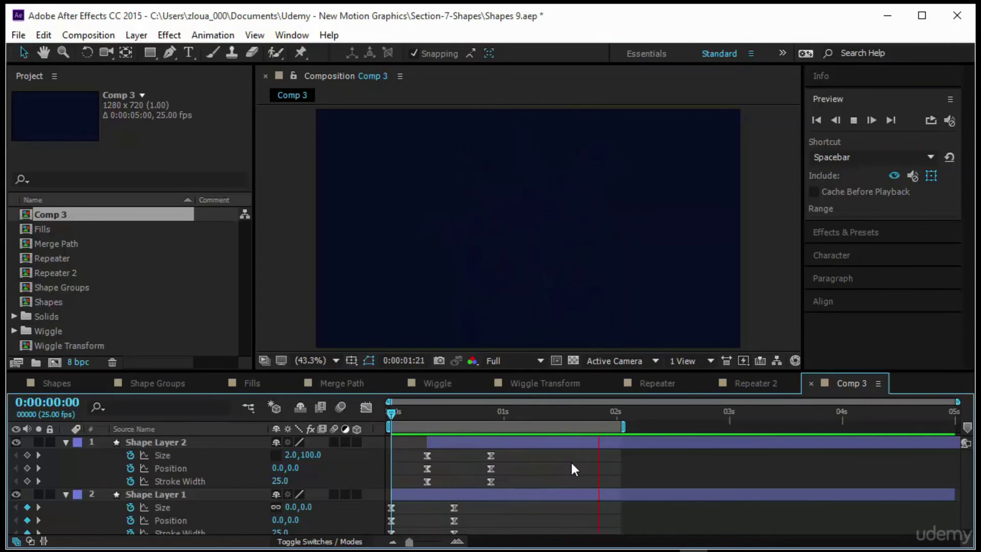
Duplicate Shape Layer 2 as Shape Layer 3, scrub its keyframes, and solo it at frame 16.
click(211, 442)
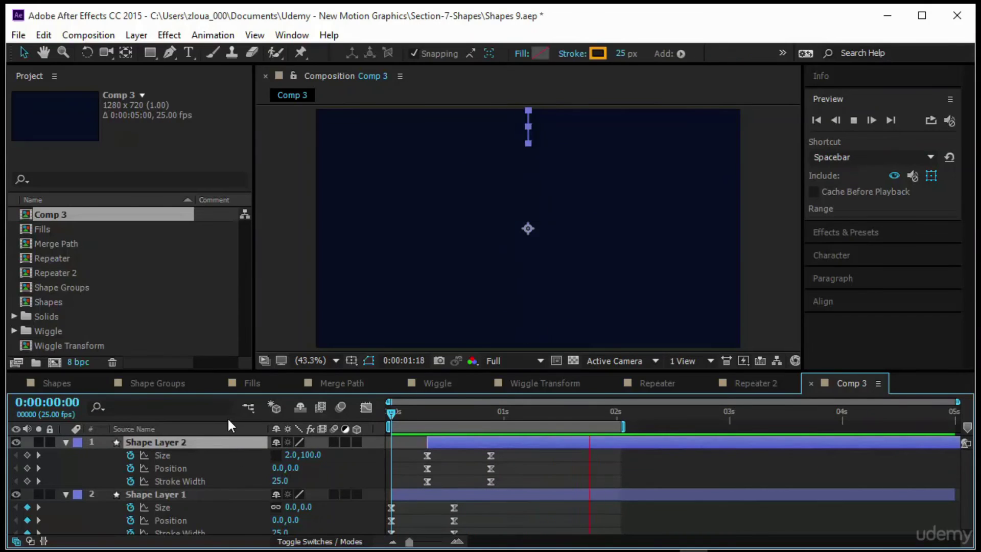
key(ctrl+d)
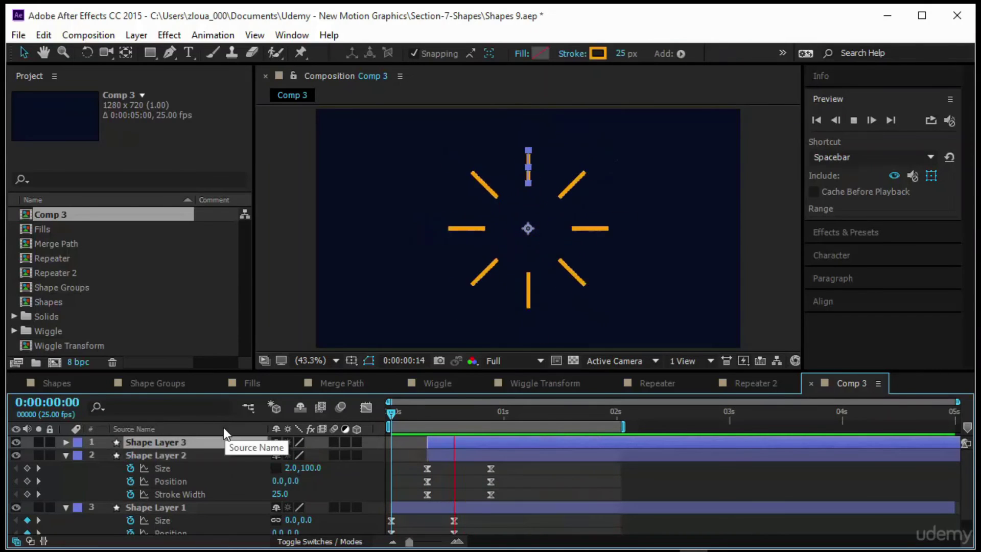
click(65, 443)
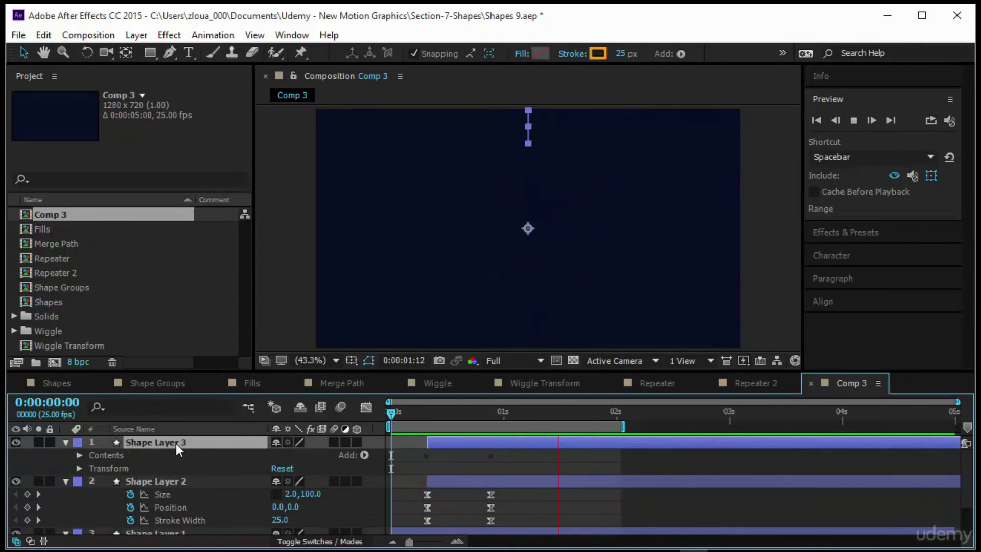
key(u)
mouse_move(391, 413)
mouse_down()
mouse_move(383, 413)
mouse_move(487, 443)
mouse_up()
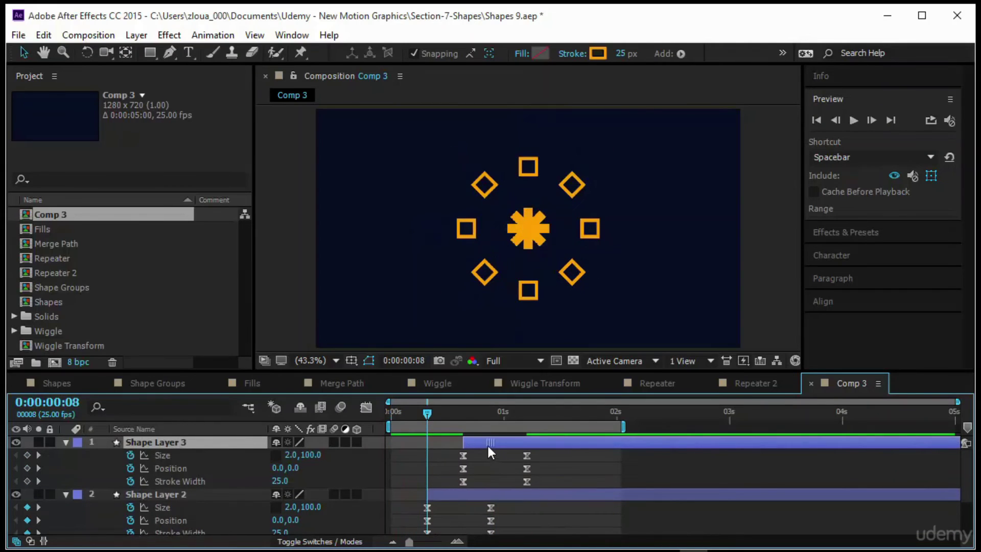
drag(425, 414, 469, 435)
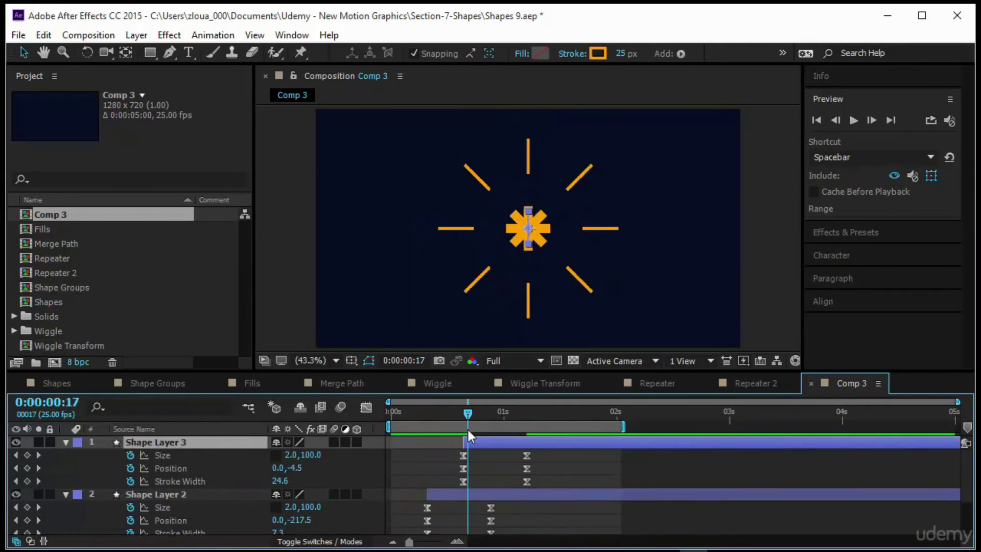
click(39, 442)
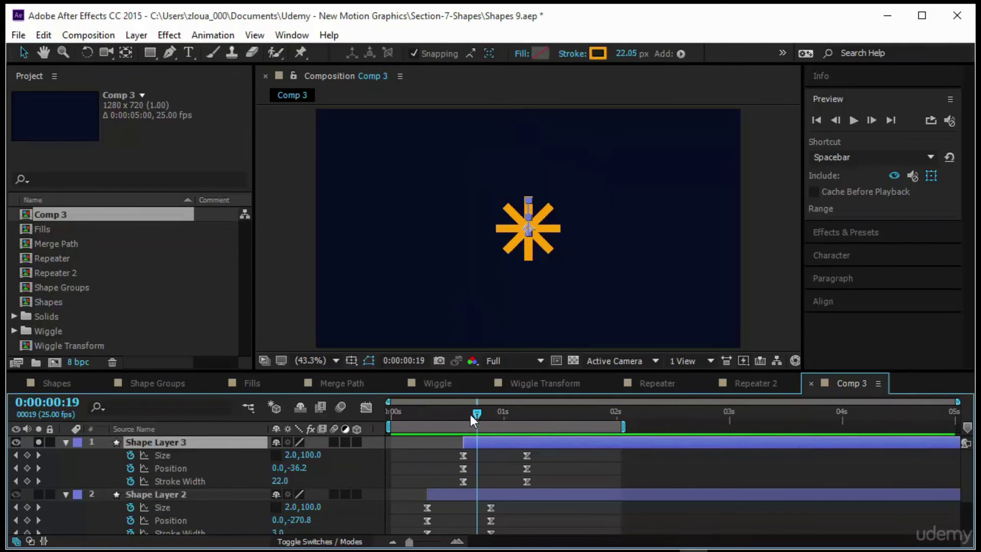
drag(472, 415, 465, 419)
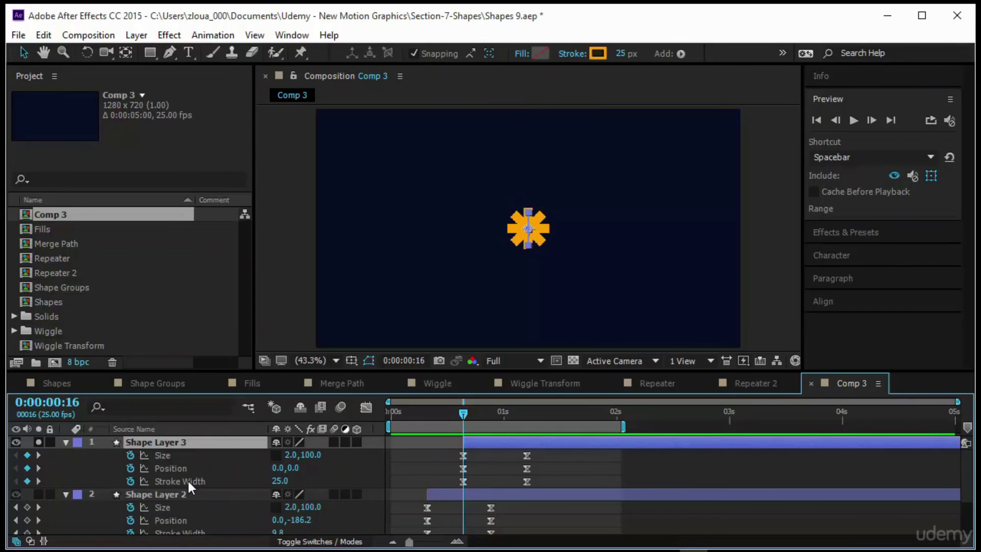
Set Shape Layer 3's starting Stroke Width to 8.
key(u)
key(u)
key(u)
scroll(188, 479, down, 2)
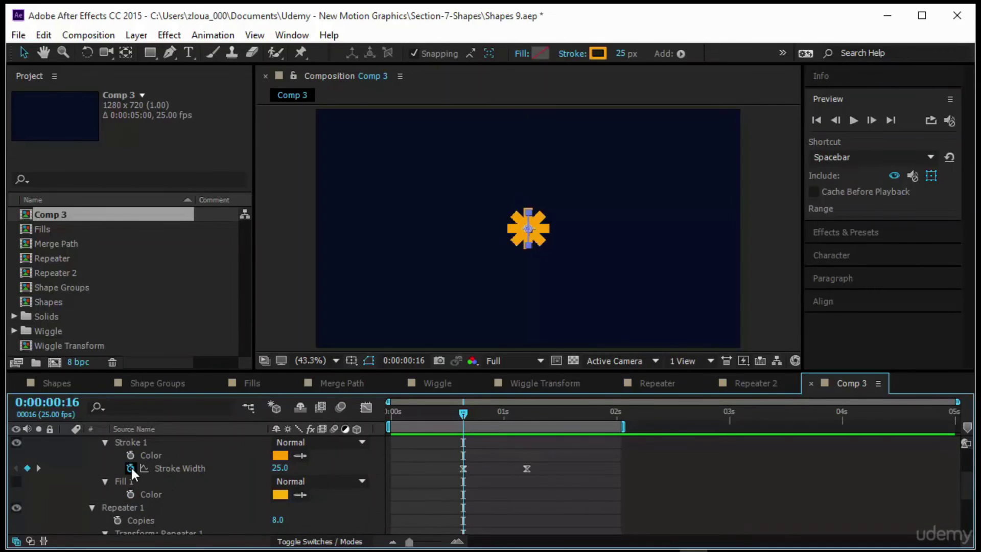
click(280, 468)
key(Return)
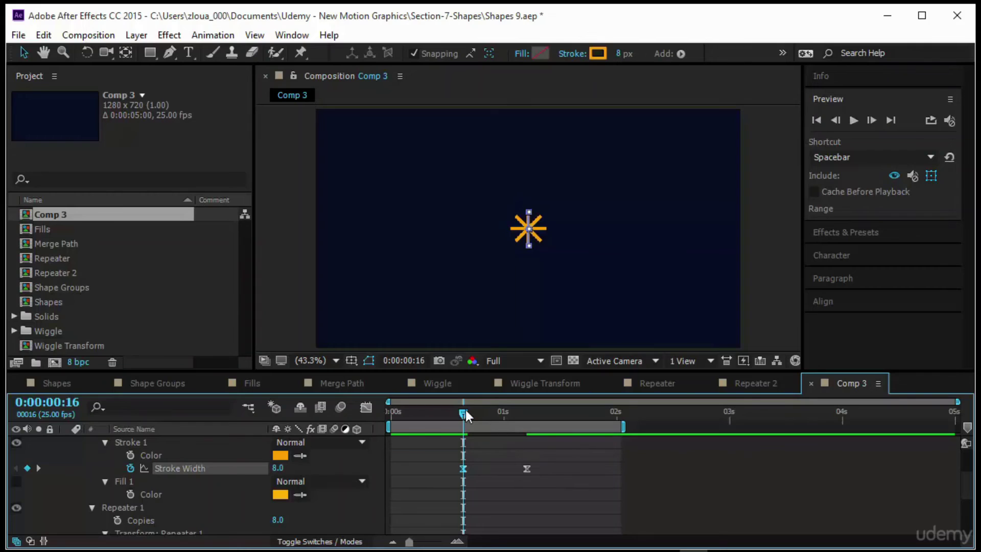
drag(466, 413, 527, 430)
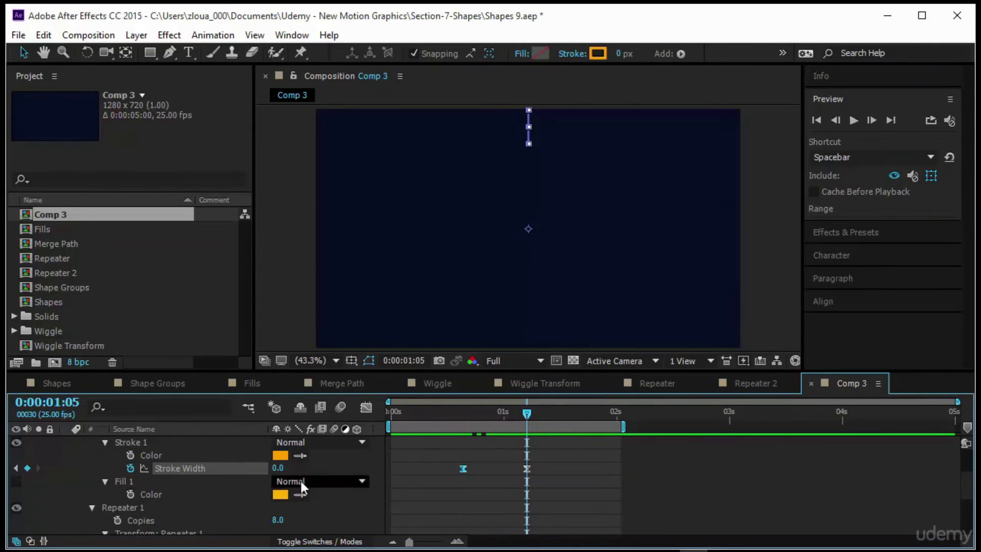
Give Repeater 1 18 copies and 360/18 (20°) rotation, then preview the burst.
scroll(300, 480, up, 5)
scroll(299, 479, down, 5)
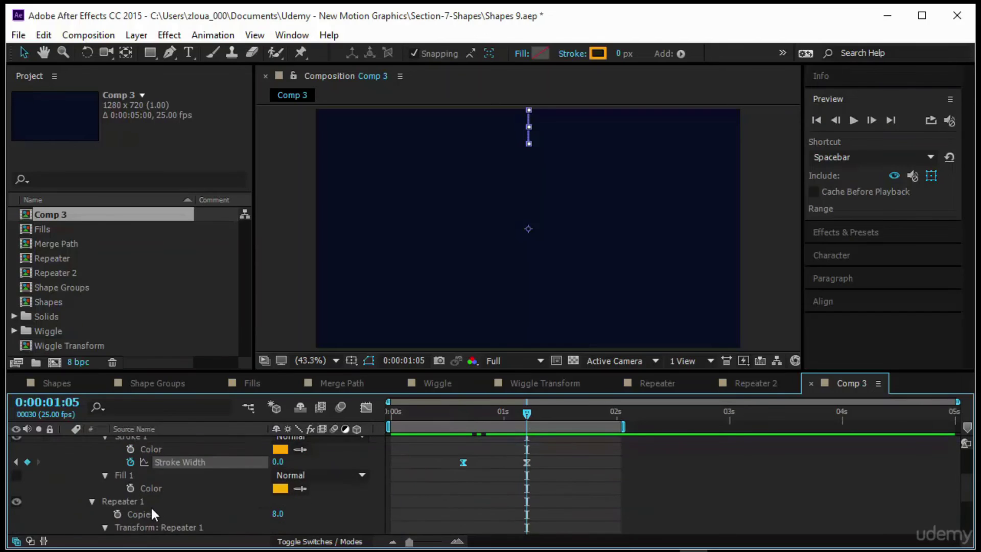
scroll(204, 506, down, 2)
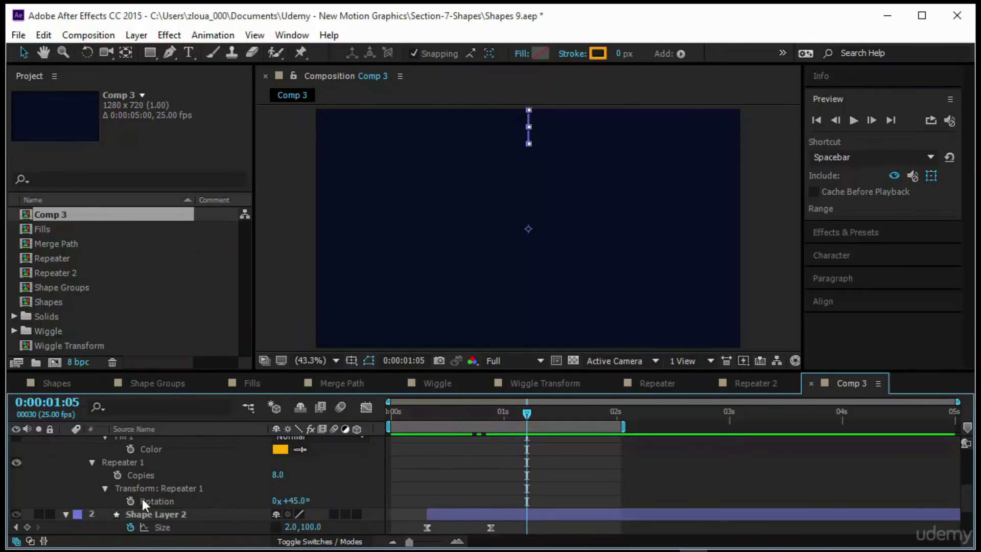
click(276, 475)
key(Return)
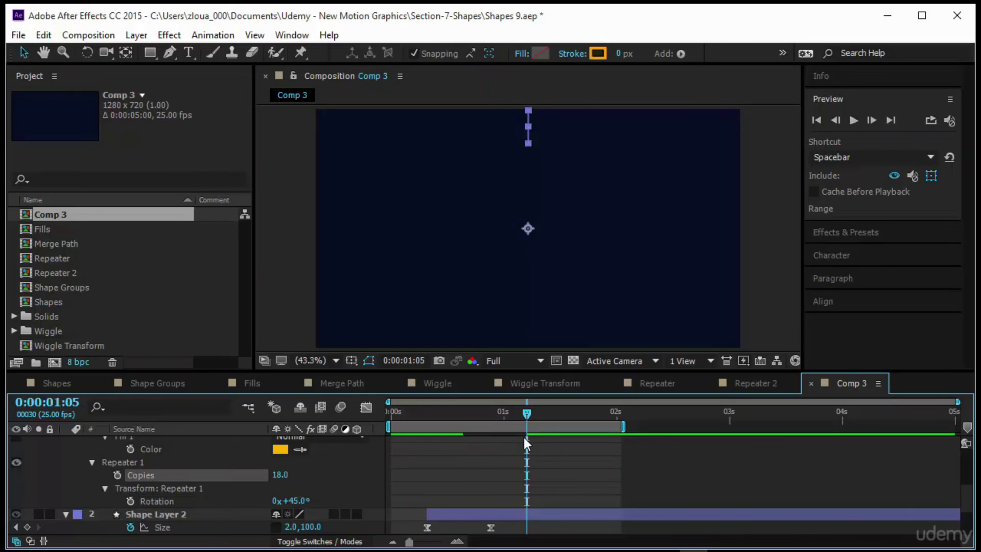
click(288, 501)
text(360/18)
key(Return)
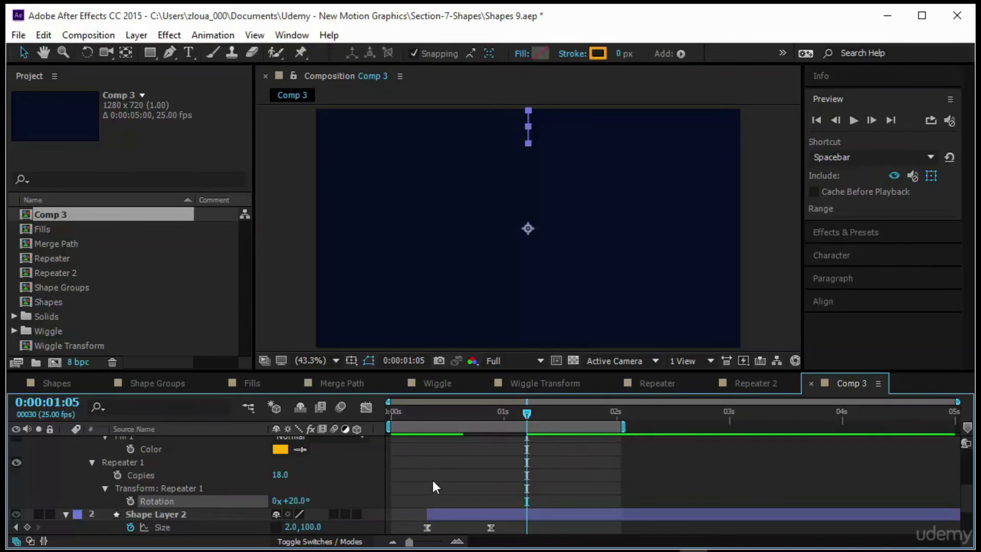
click(853, 122)
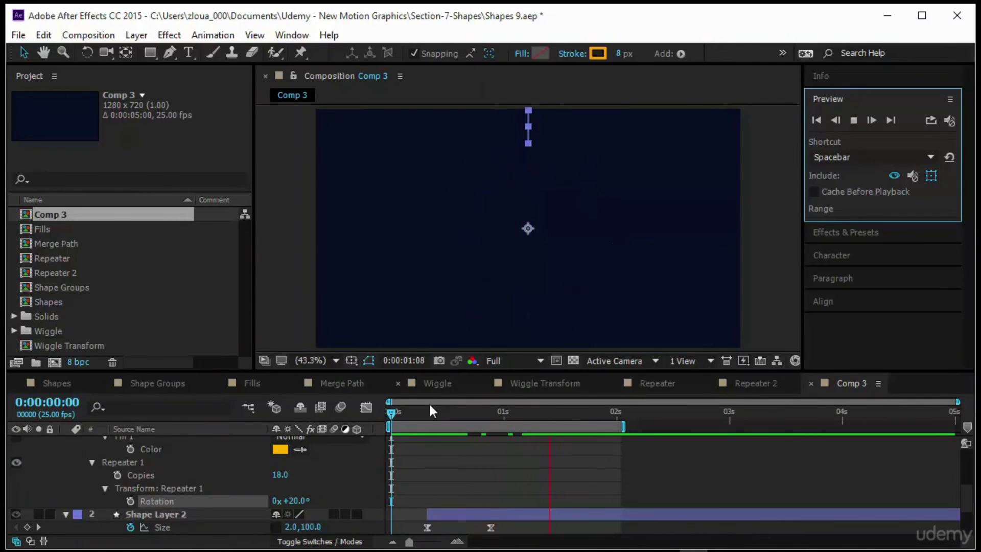
Unsolo Shape Layer 3 and collapse Shape Layers 3, 2 and 1.
scroll(431, 443, up, 5)
scroll(431, 443, up, 1)
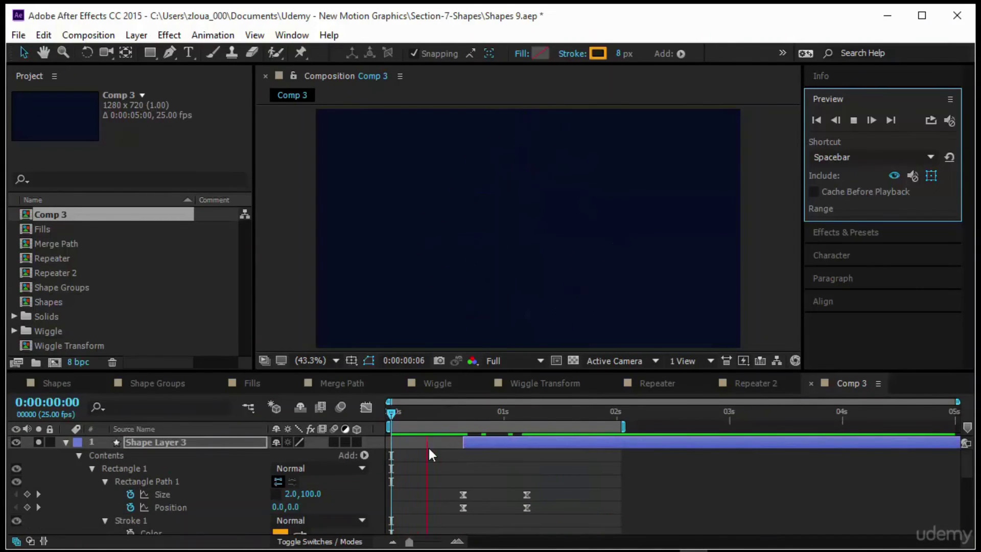
click(38, 442)
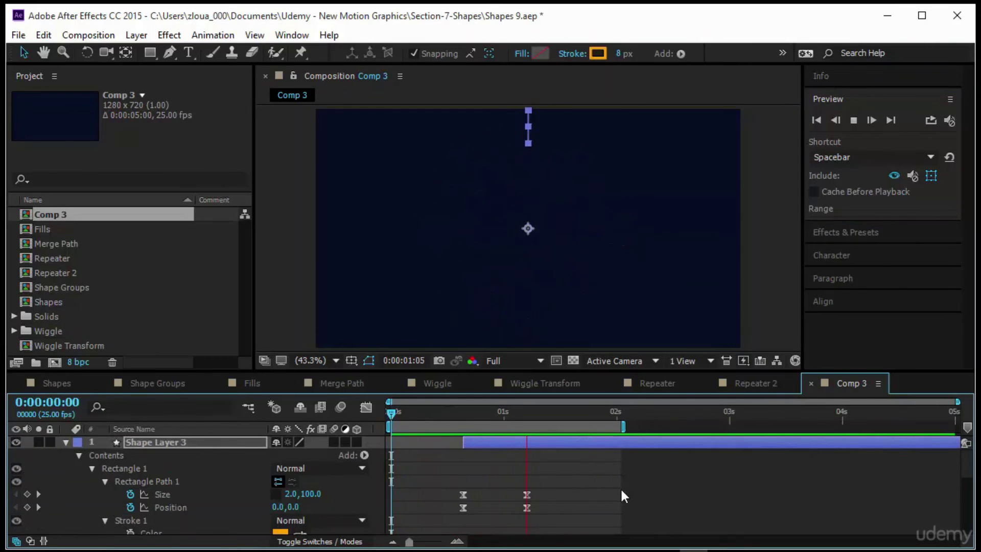
click(63, 442)
click(65, 454)
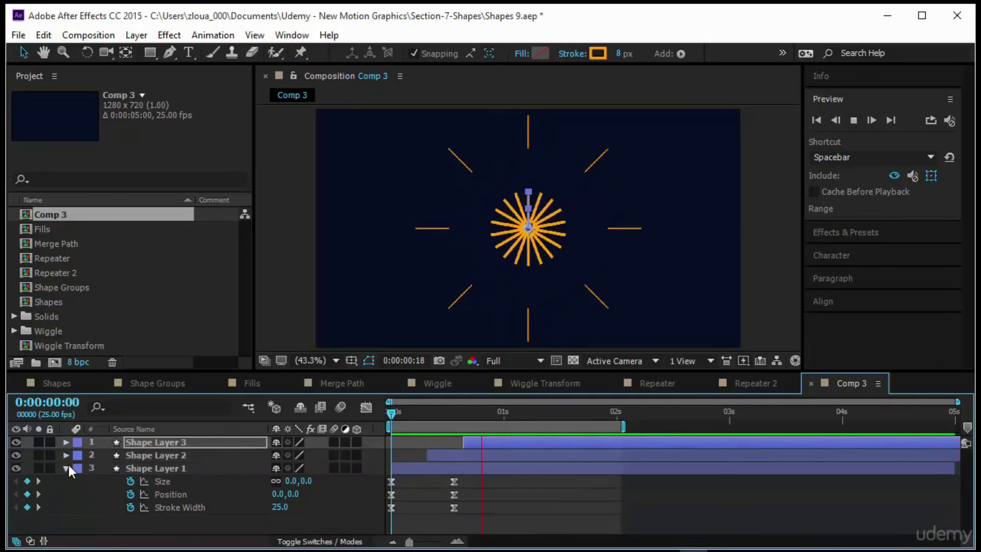
click(65, 468)
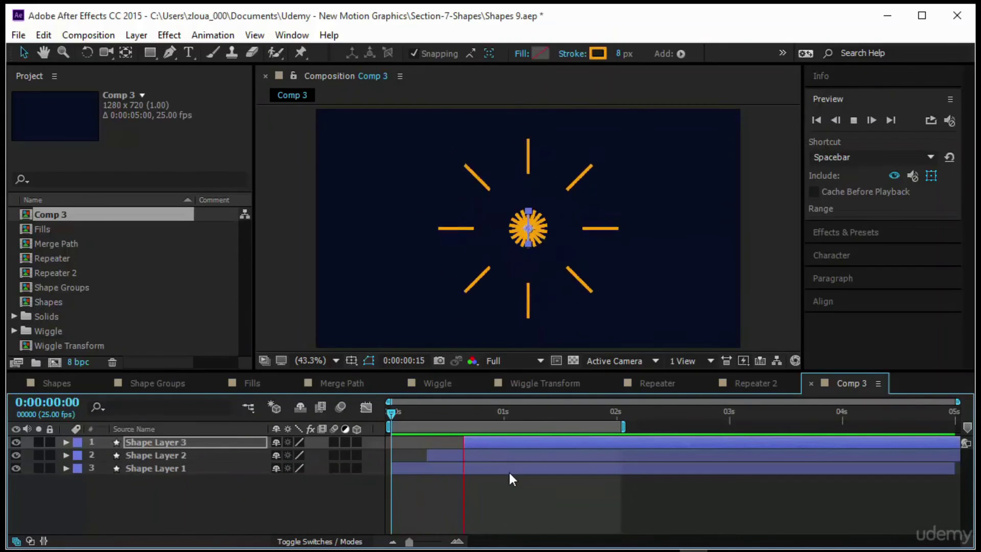
Duplicate Shape Layer 3 as Shape Layer 4 and expand its properties.
click(188, 441)
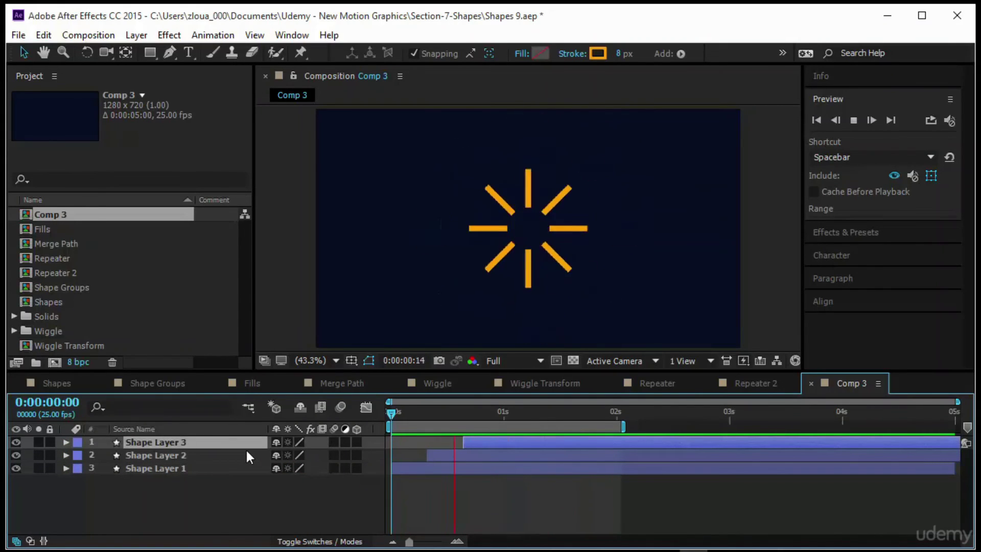
key(ctrl+d)
click(65, 442)
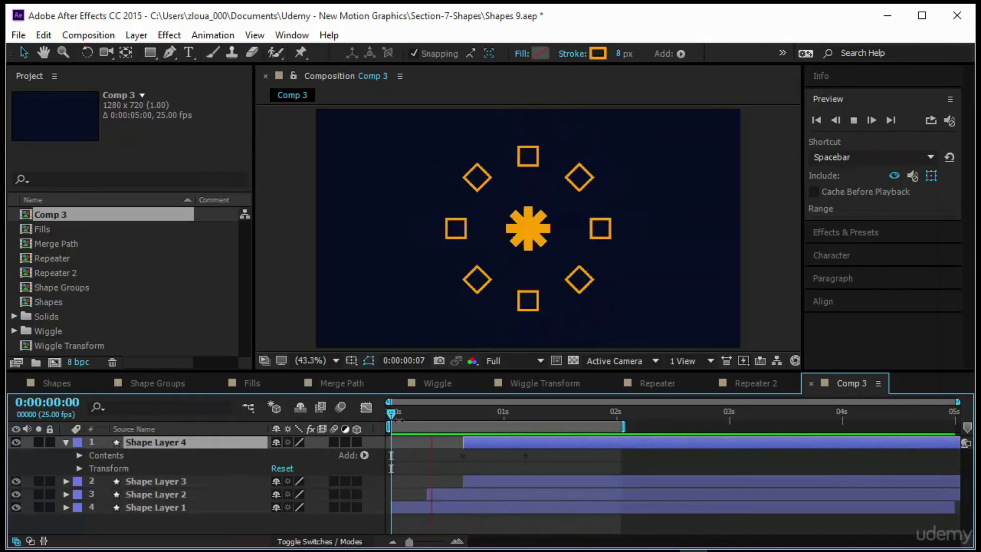
At frame 16, switch Shape Layer 4's fill to Solid Color.
drag(392, 412, 465, 422)
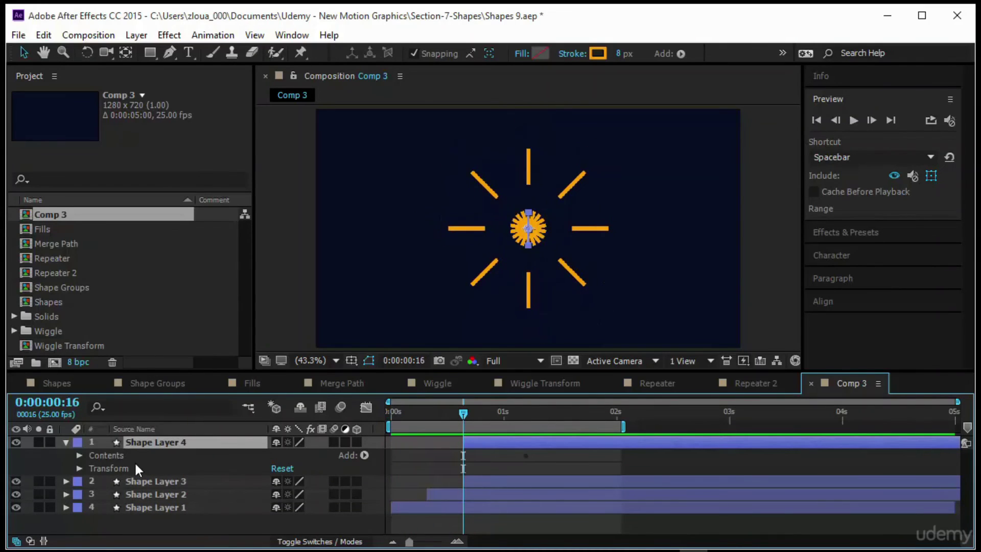
key(u)
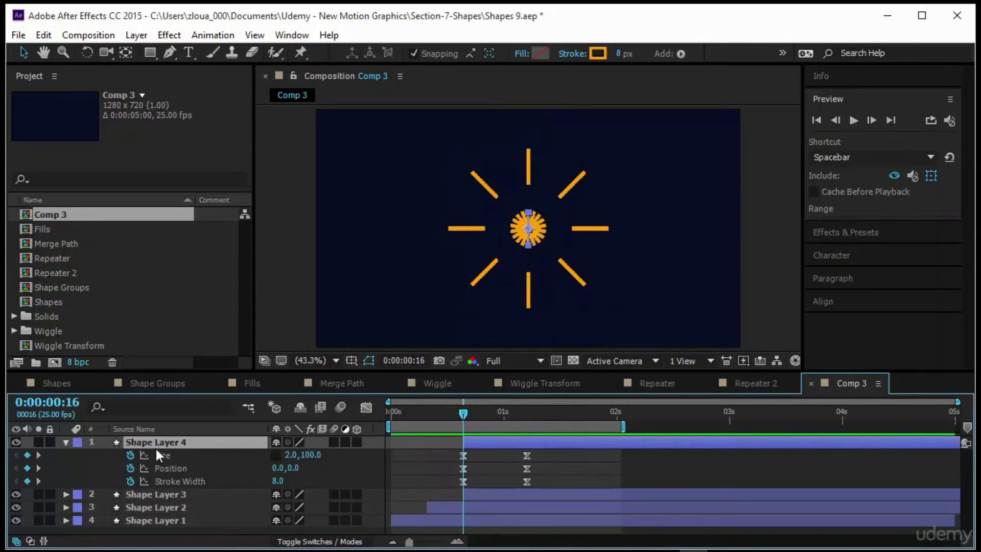
click(535, 51)
click(111, 152)
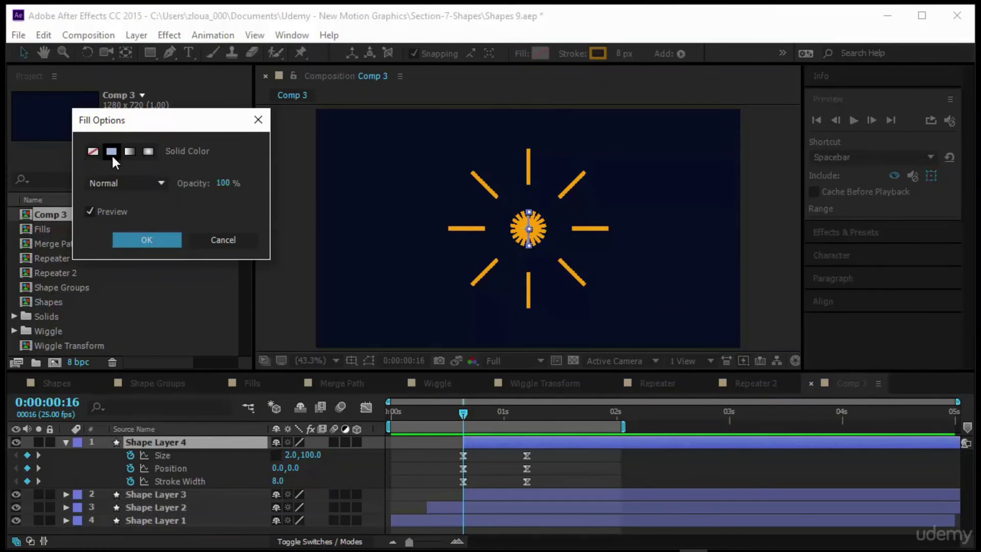
click(128, 238)
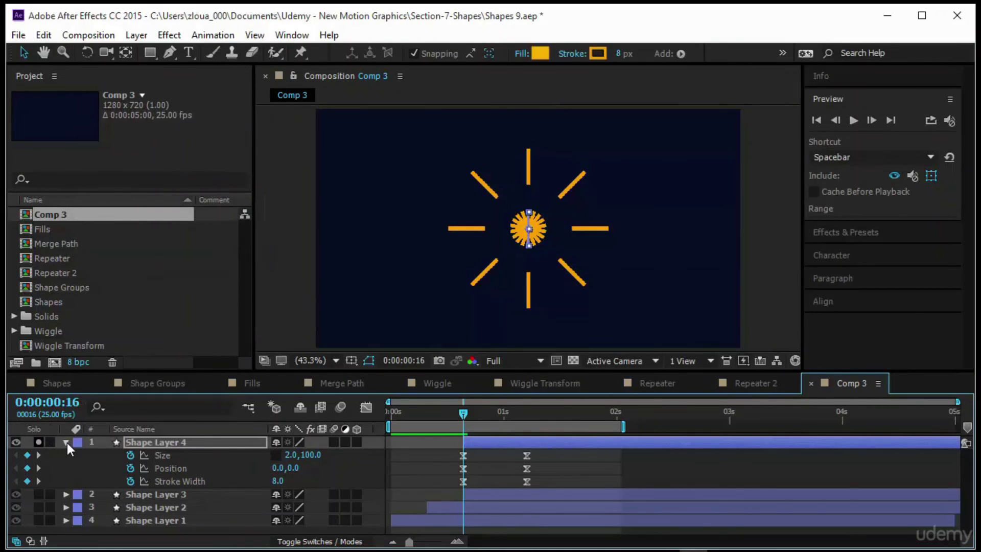
Link Size proportions and set Size to 80,80 at frame 16 and 1:05.
alt+click(276, 455)
click(291, 455)
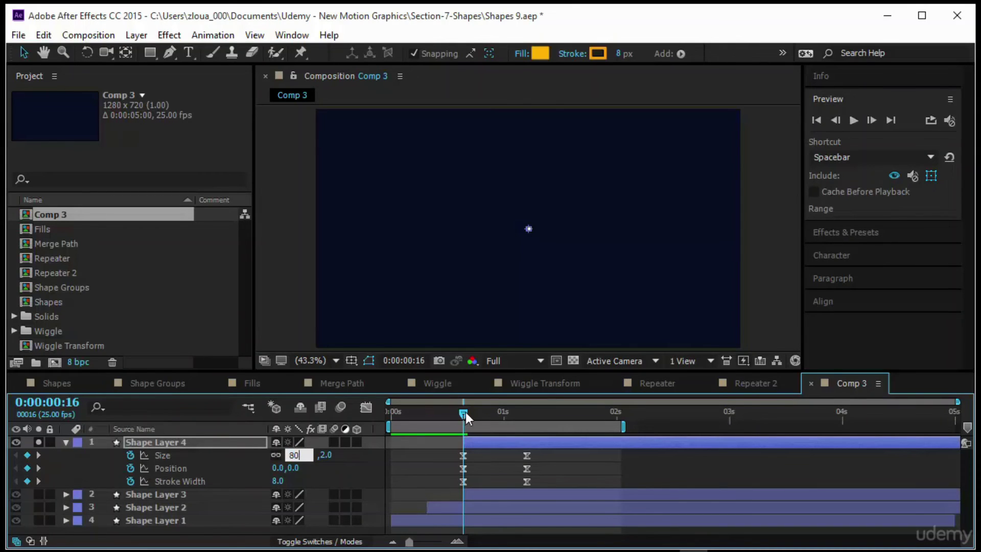
drag(465, 412, 528, 432)
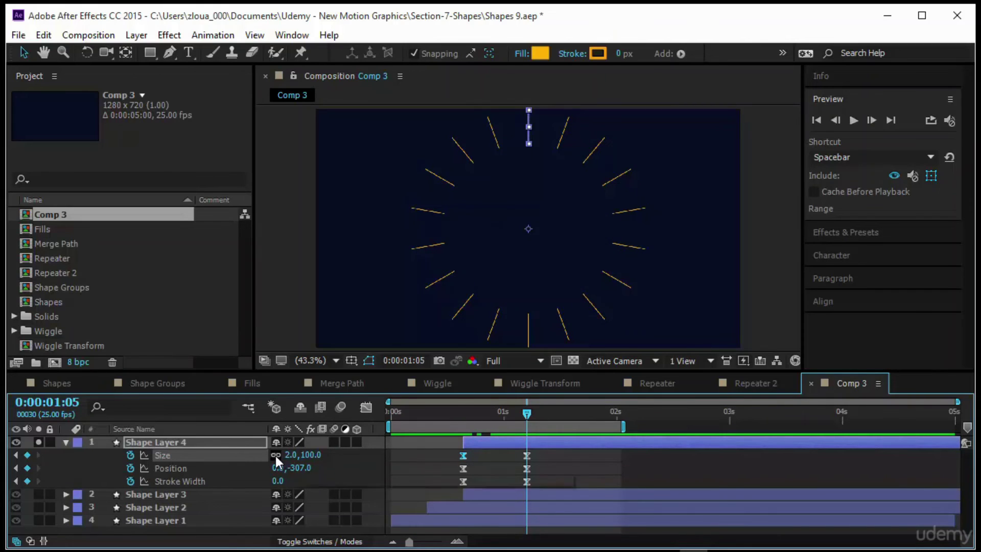
click(290, 455)
text(80)
key(Tab)
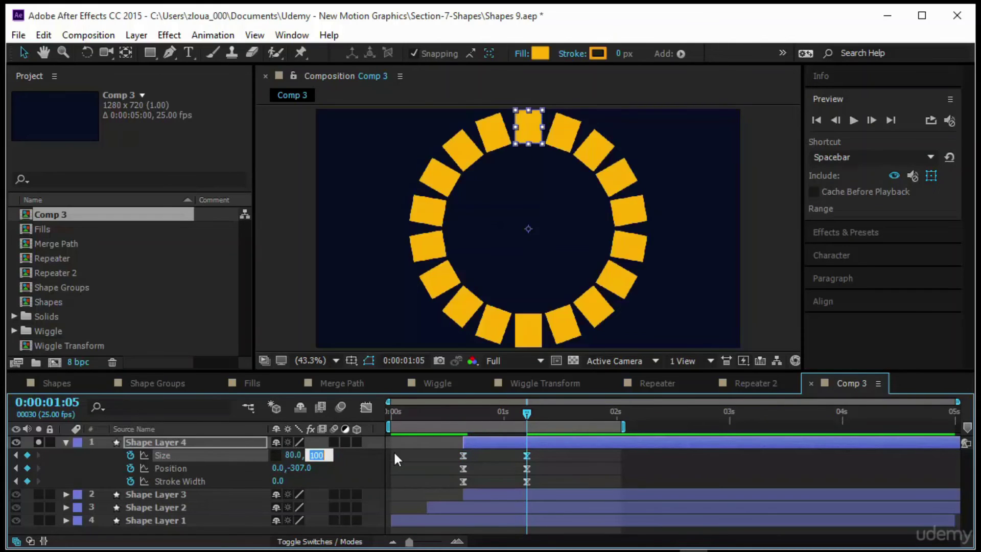
text(80)
key(Return)
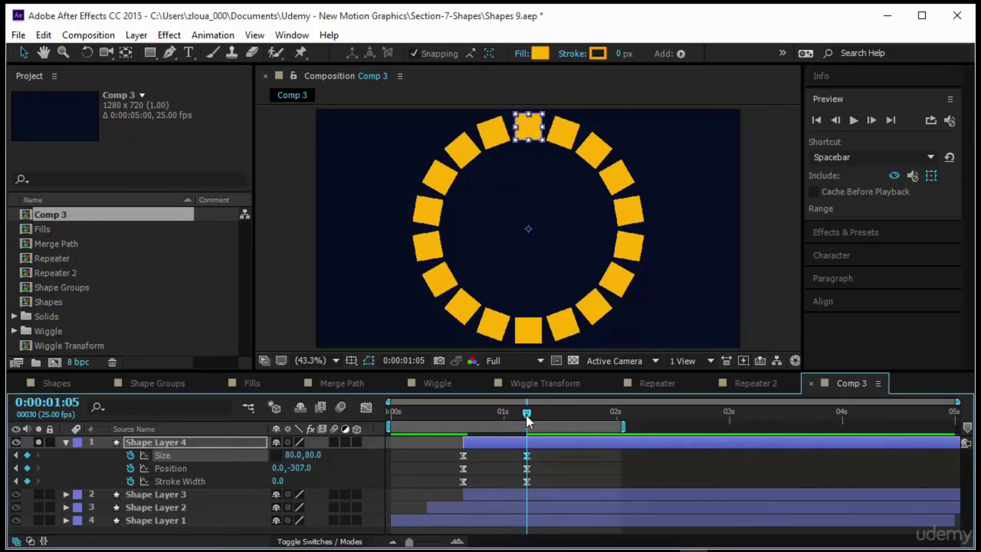
Set Shape Layer 4's starting Size to 0 and push the square ring outward at 1:05.
drag(526, 415, 464, 482)
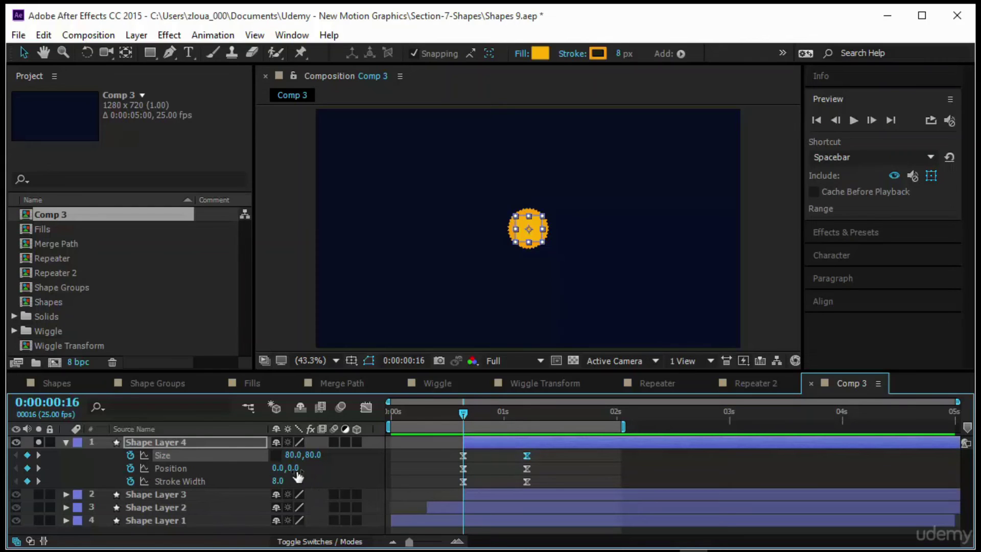
click(272, 456)
click(294, 455)
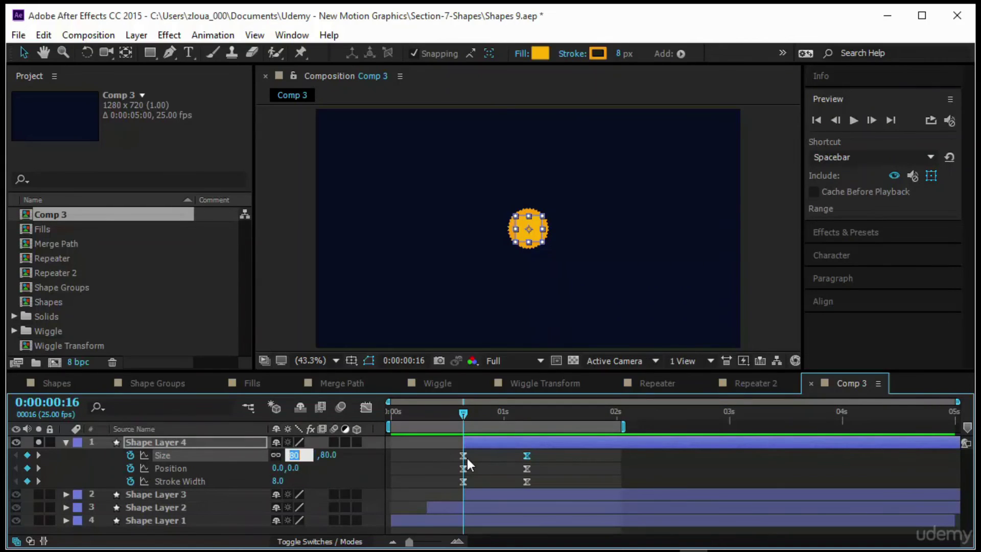
text(0)
key(Return)
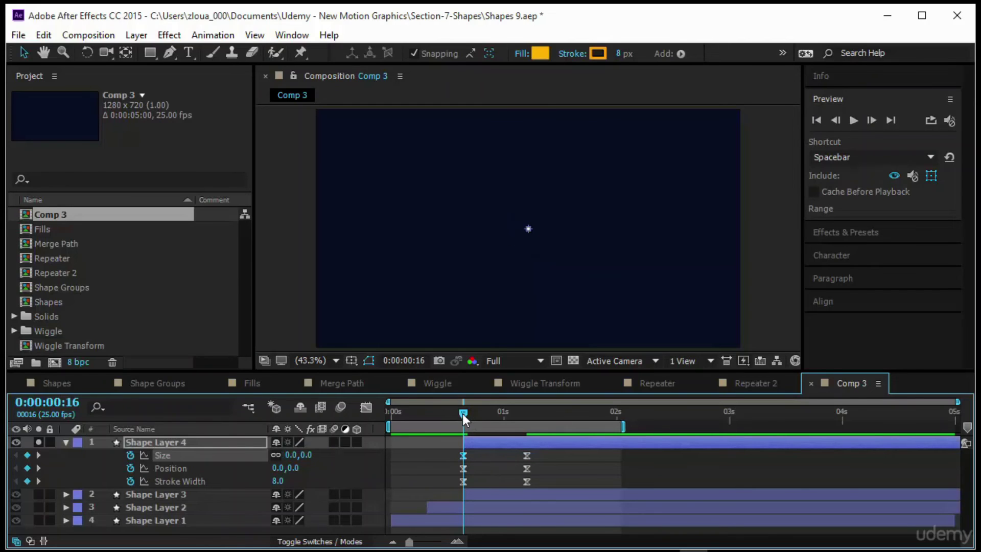
drag(463, 414, 526, 443)
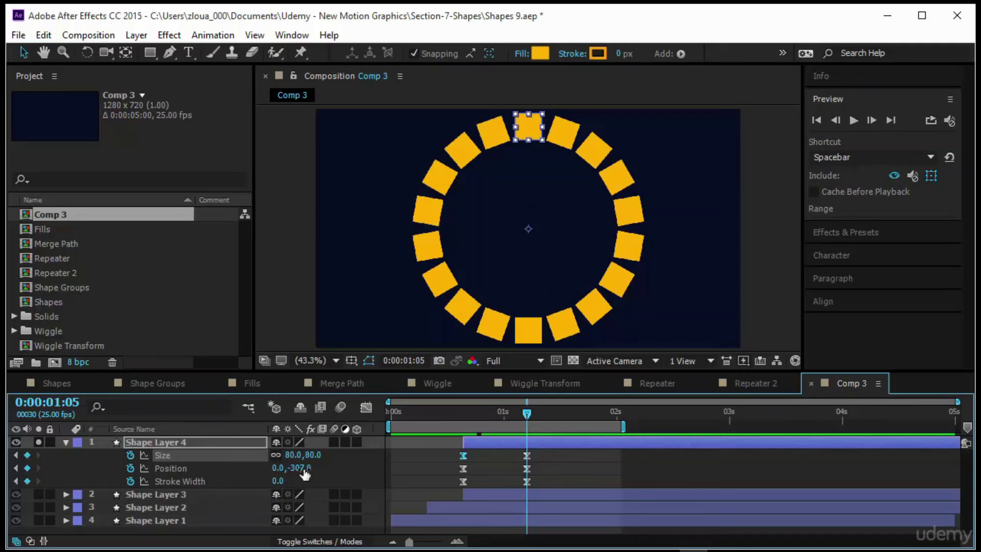
drag(309, 469, 369, 483)
Start Shape Layer 4 slightly later, preview from the start, and turn off solo.
click(66, 442)
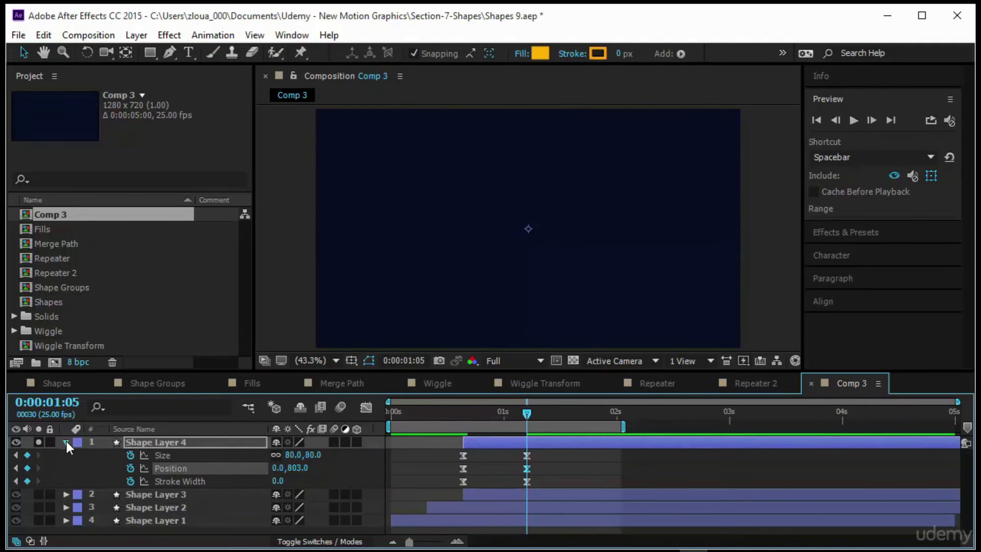
drag(519, 442, 550, 441)
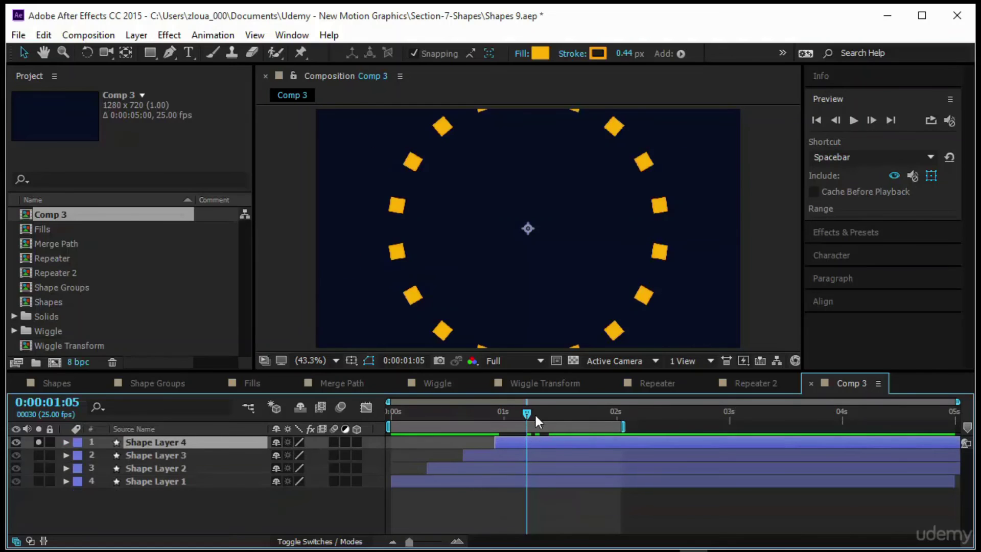
key(Home)
click(853, 120)
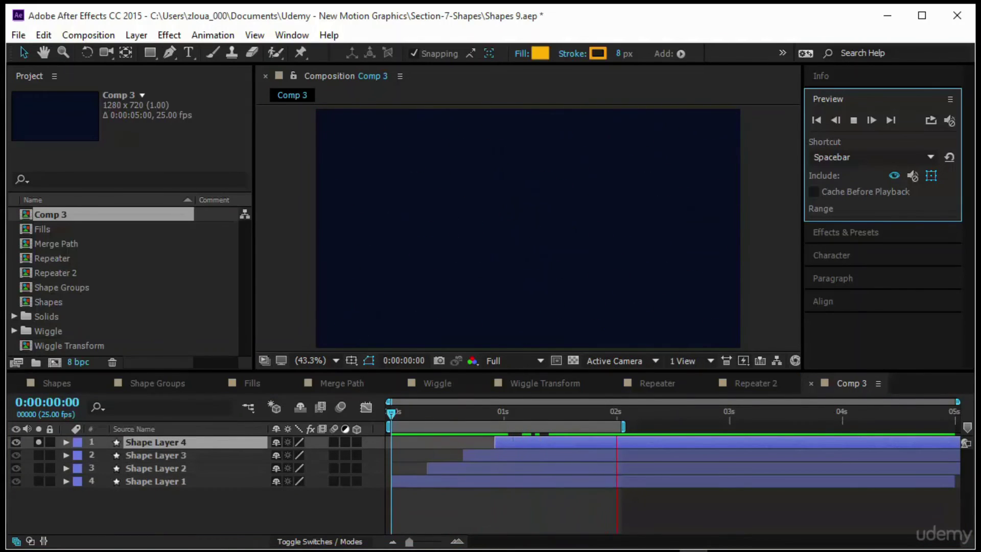
click(39, 443)
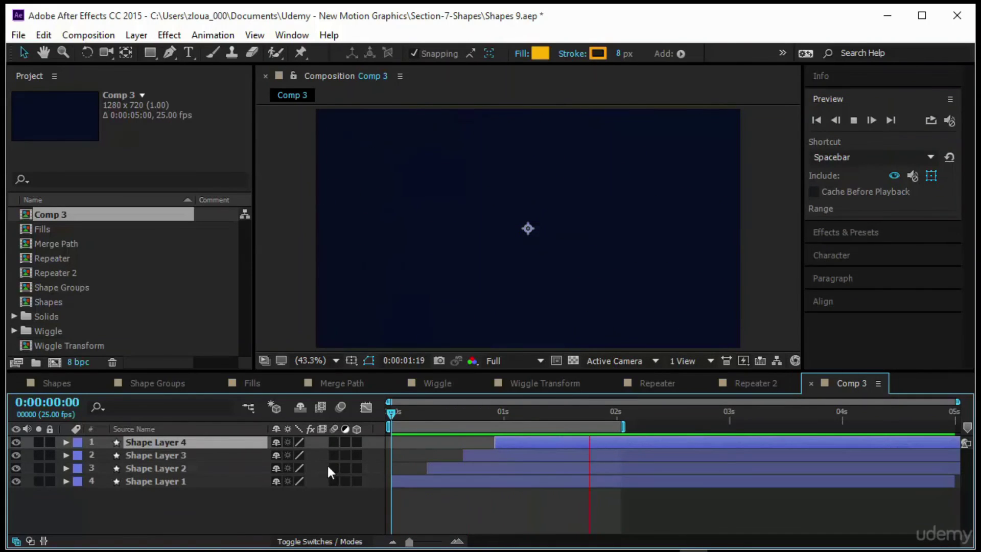
Duplicate the four shape layers, shift the copies about one second later, and preview.
drag(158, 516, 177, 449)
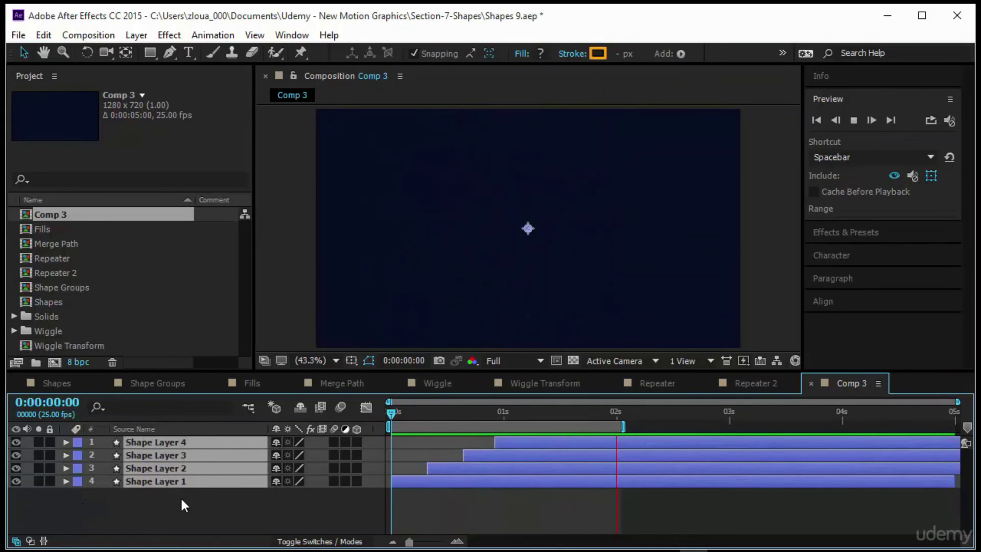
key(ctrl+d)
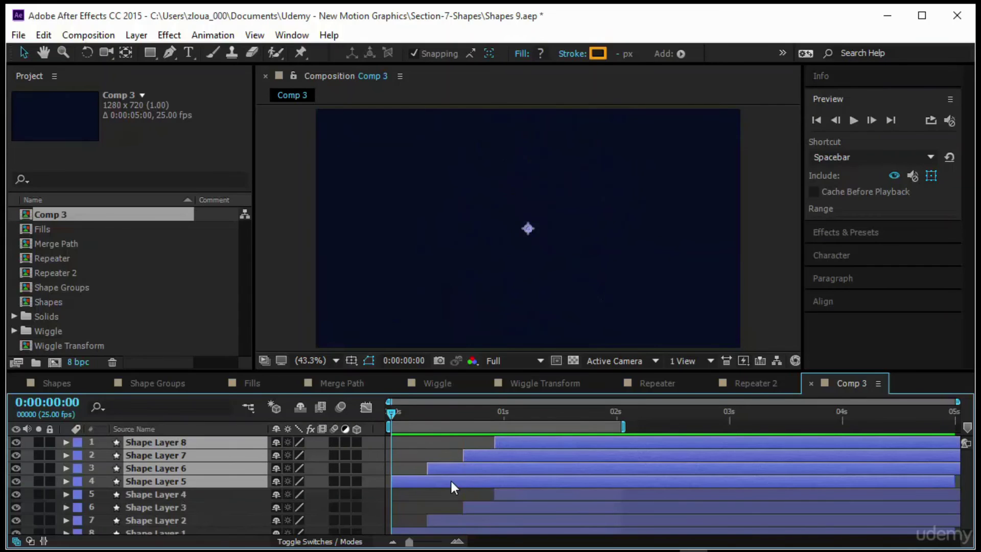
drag(449, 480, 585, 480)
click(722, 177)
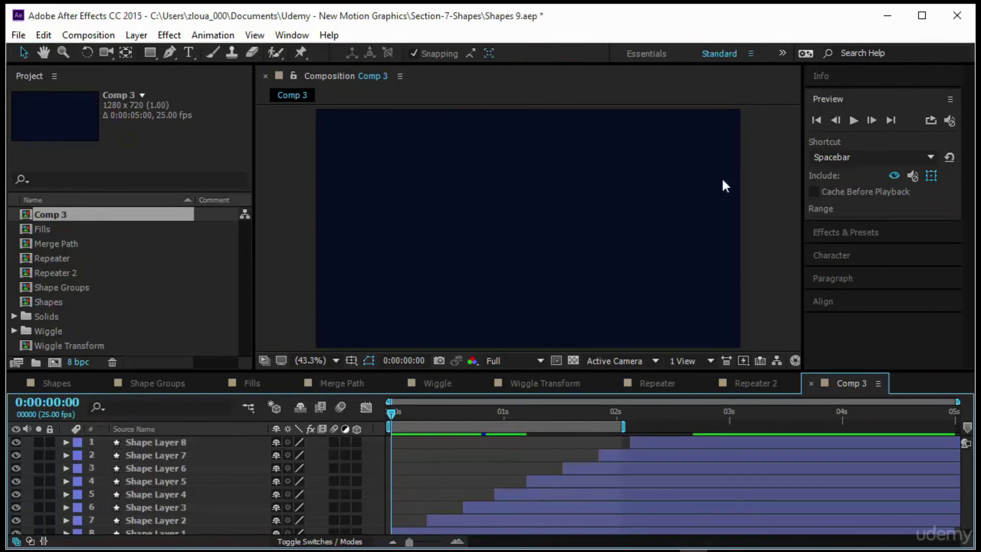
click(851, 119)
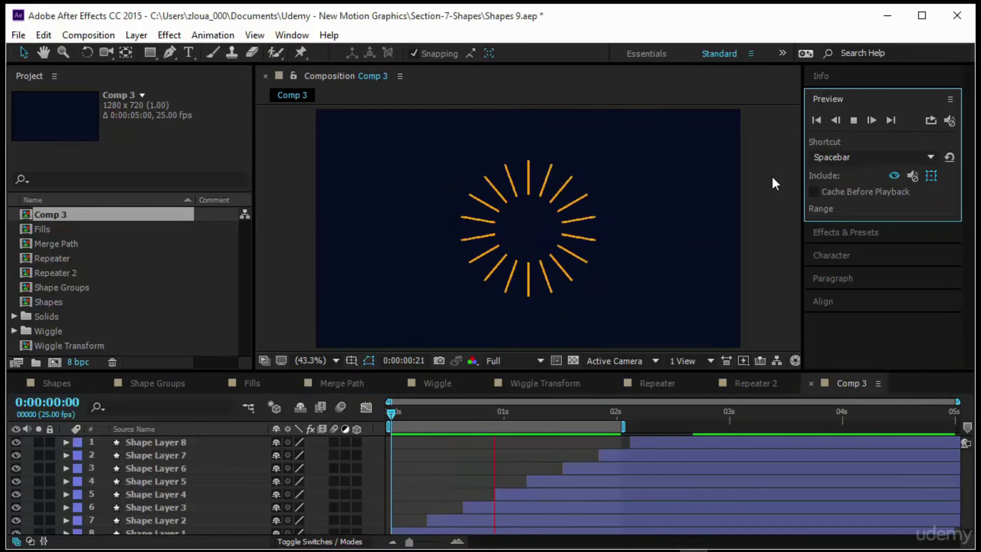
click(517, 460)
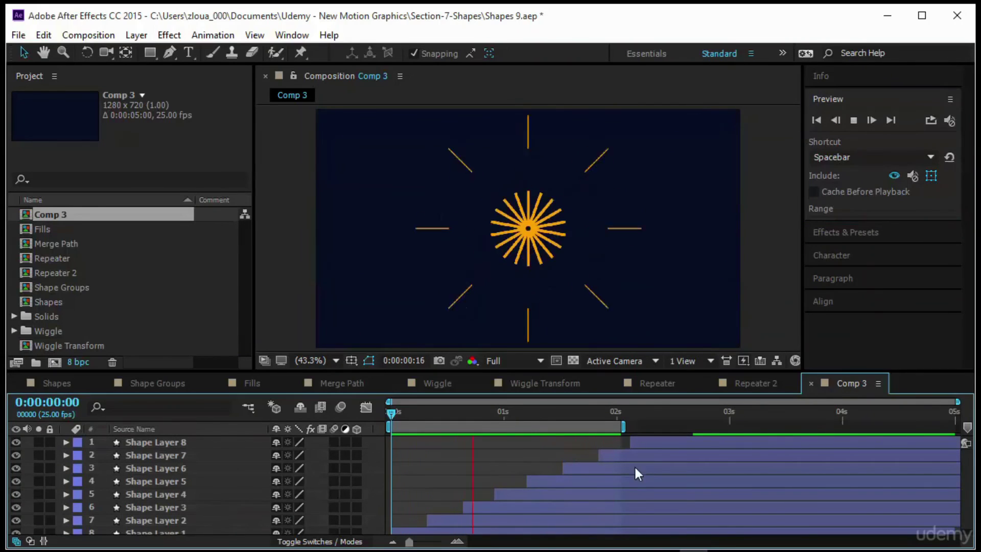
Stagger the in-points of Shape Layers 3 through 8 so bursts appear in sequence.
drag(559, 480, 481, 470)
drag(630, 455, 539, 454)
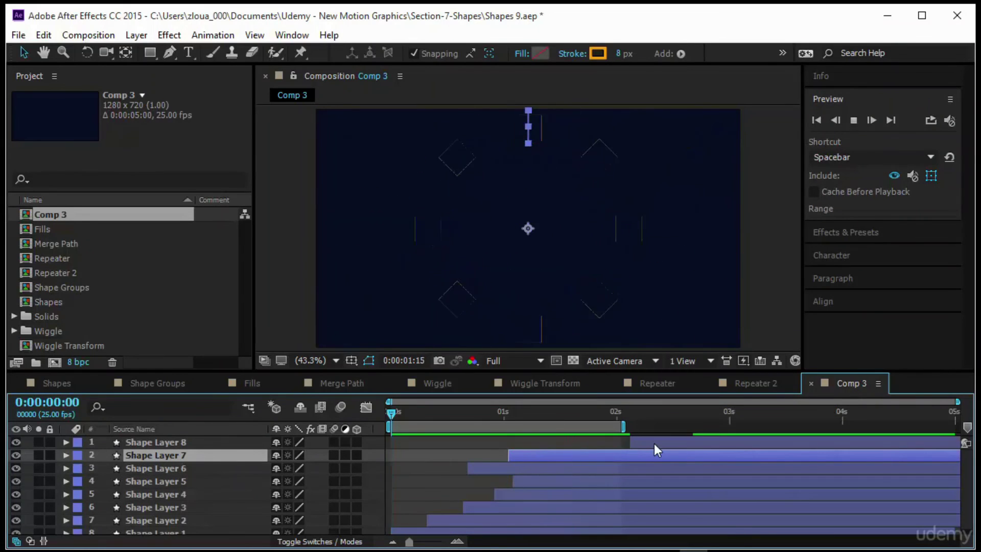
drag(654, 443, 578, 442)
drag(514, 443, 447, 445)
drag(487, 506, 501, 485)
click(519, 492)
click(523, 482)
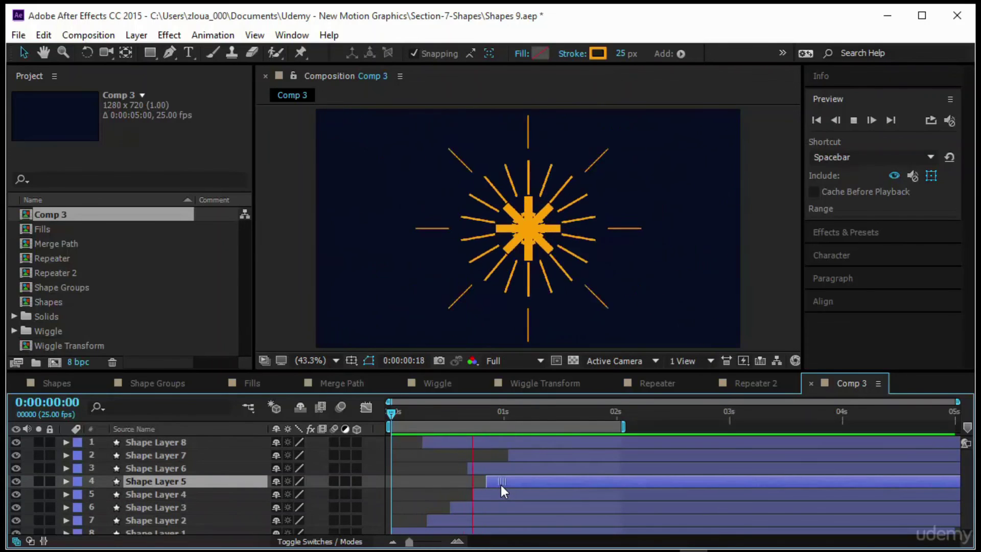
click(474, 494)
drag(492, 498, 427, 498)
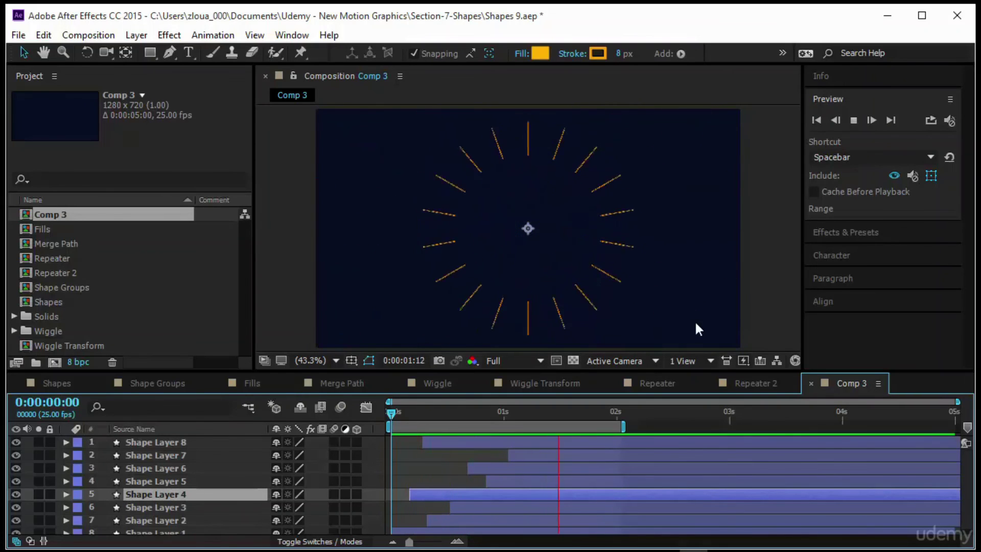
click(664, 386)
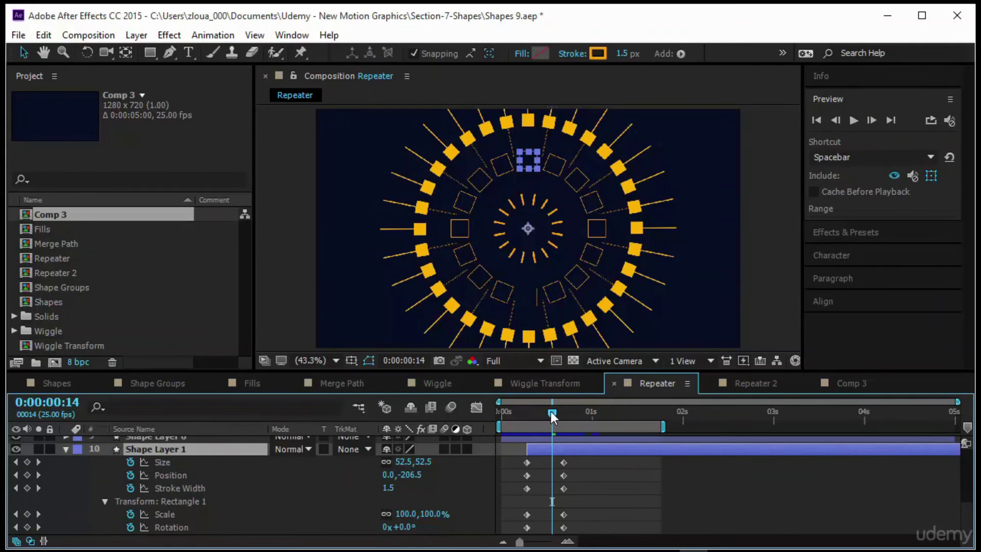
drag(551, 412, 502, 412)
click(854, 120)
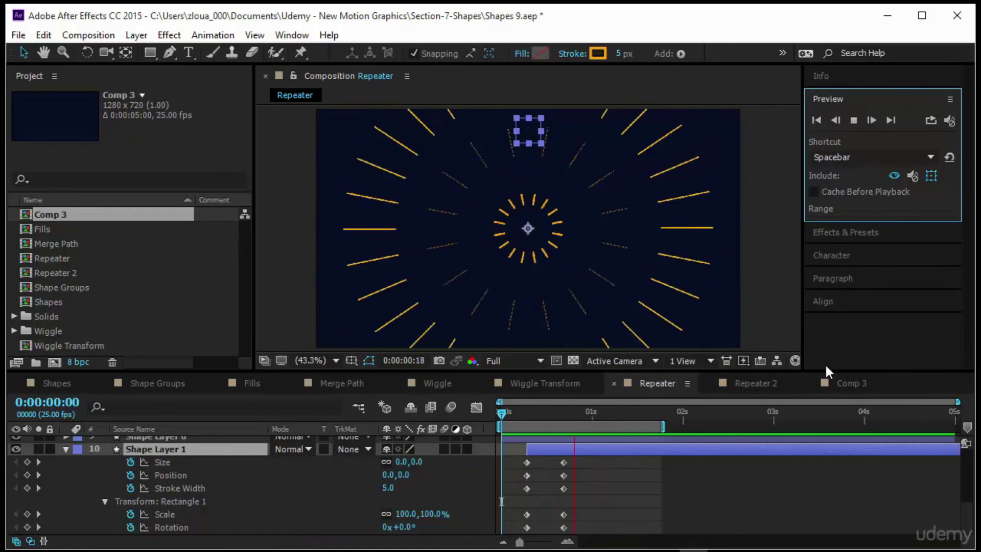
click(851, 383)
drag(384, 412, 596, 449)
key(Home)
click(849, 120)
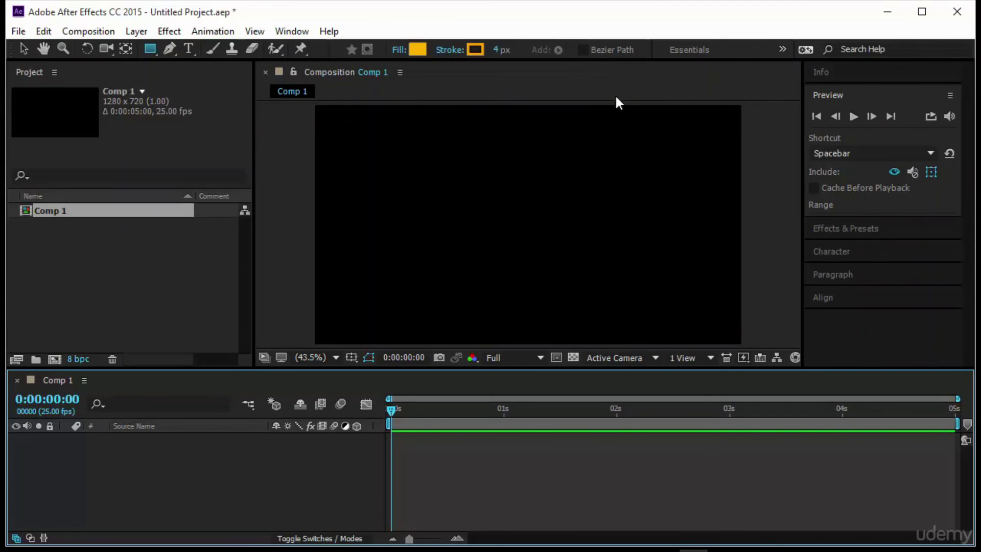
Draw an orange rectangle left of centre in Comp 1 with the Rectangle Tool.
click(150, 46)
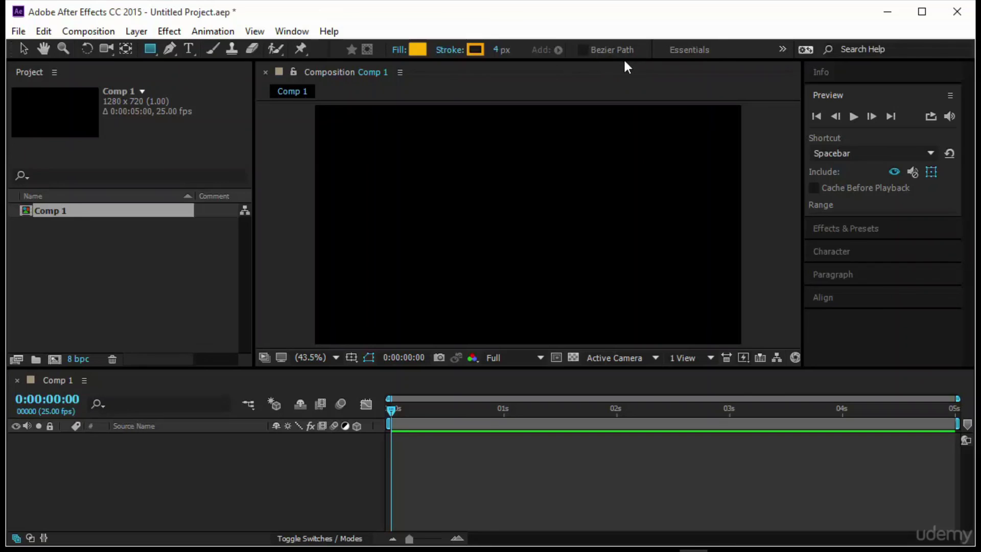
drag(369, 147, 483, 287)
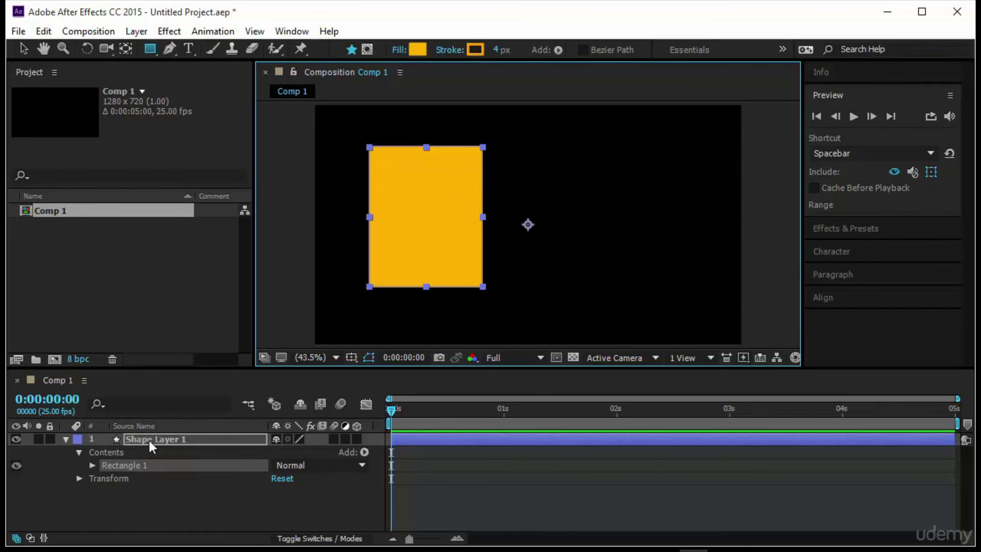
Inspect Shape Layer 1's Rectangle Path 1 Size and Roundness properties, then deselect.
click(149, 440)
click(91, 465)
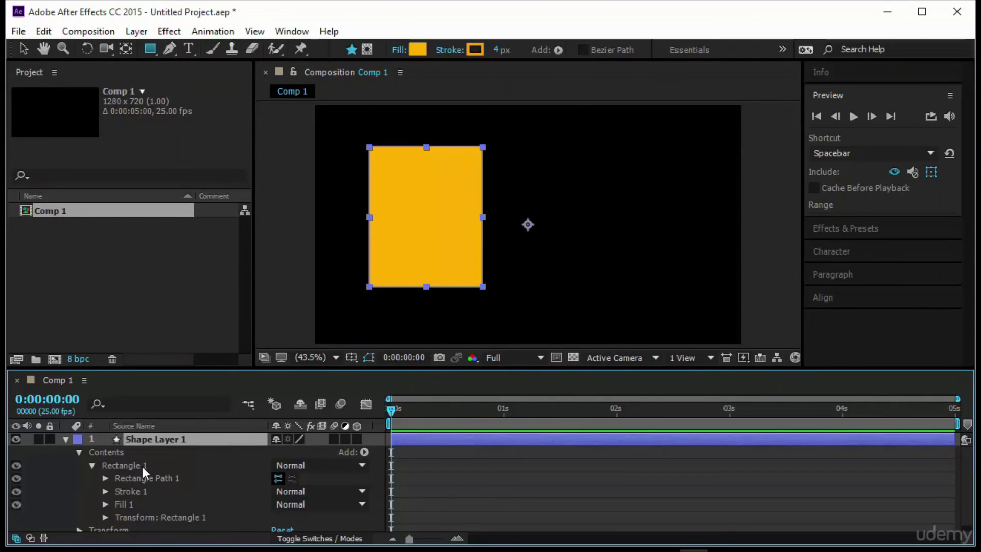
click(142, 465)
click(118, 479)
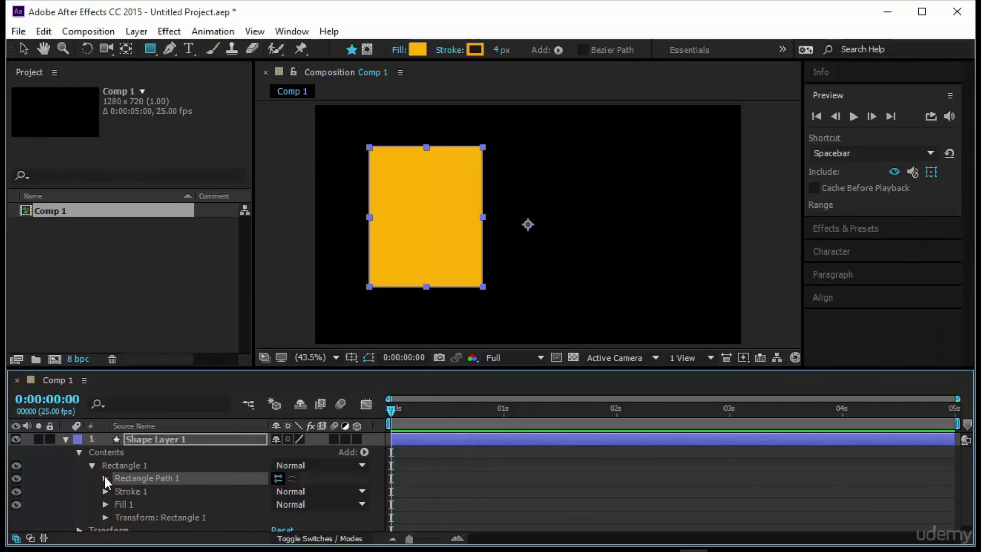
click(105, 477)
scroll(179, 488, down, 1)
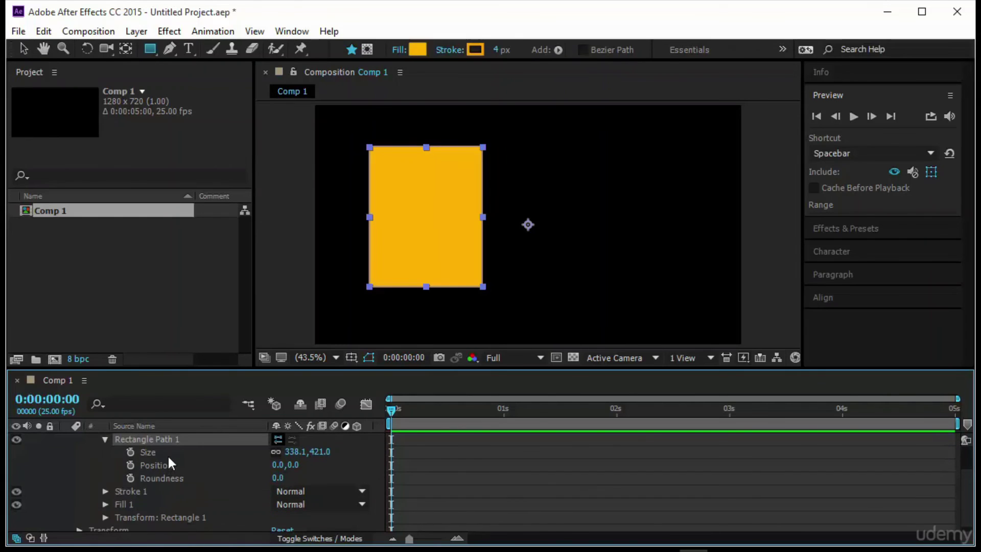
click(168, 453)
click(180, 478)
scroll(185, 474, up, 1)
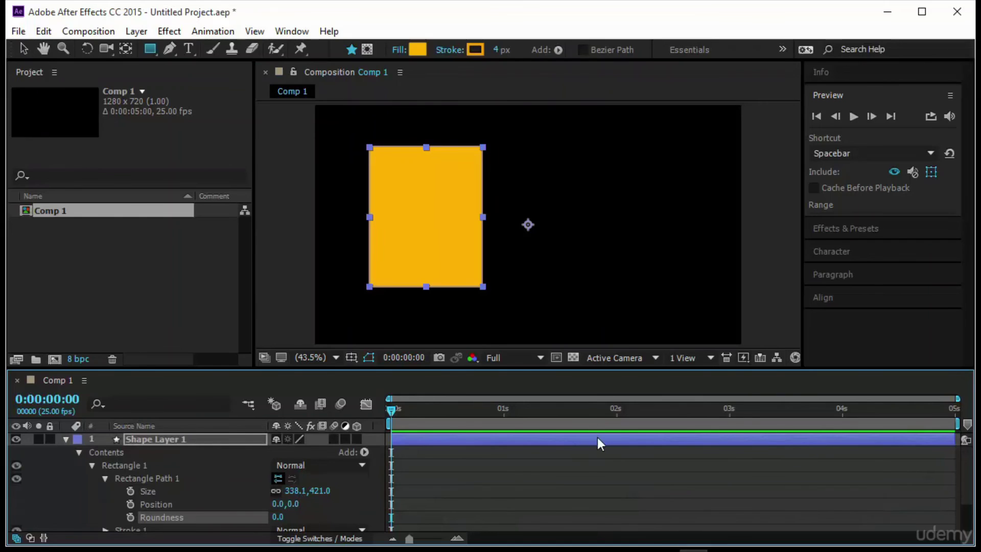
click(551, 472)
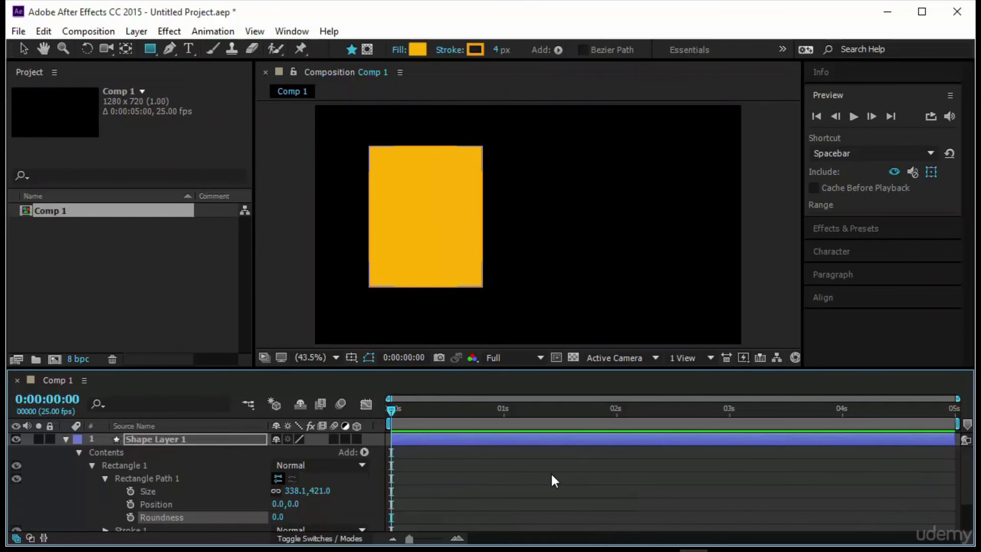
Enable Bezier Path and draw a second rectangle right of the first, revealing its Path 1.
click(583, 50)
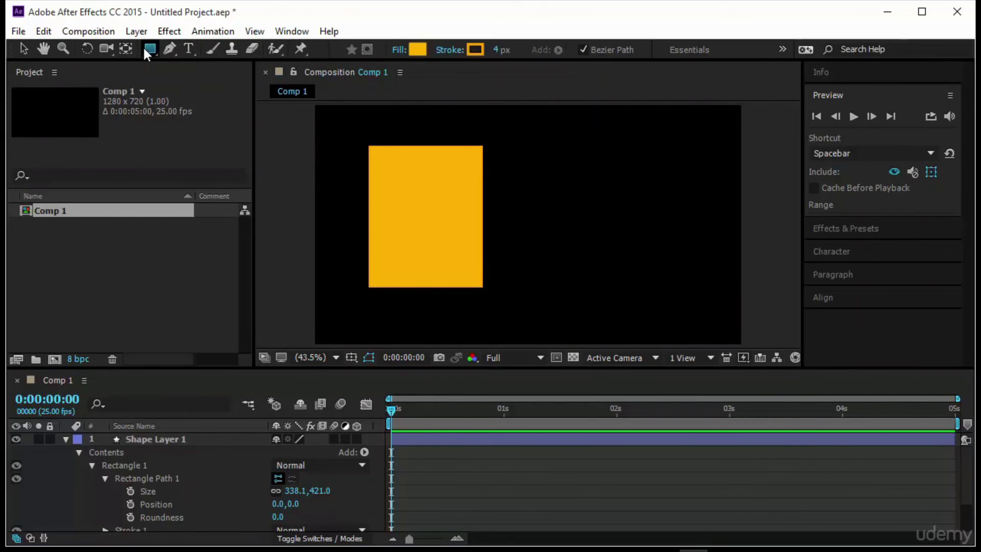
mouse_move(543, 146)
mouse_down()
mouse_move(572, 248)
mouse_move(656, 286)
mouse_up()
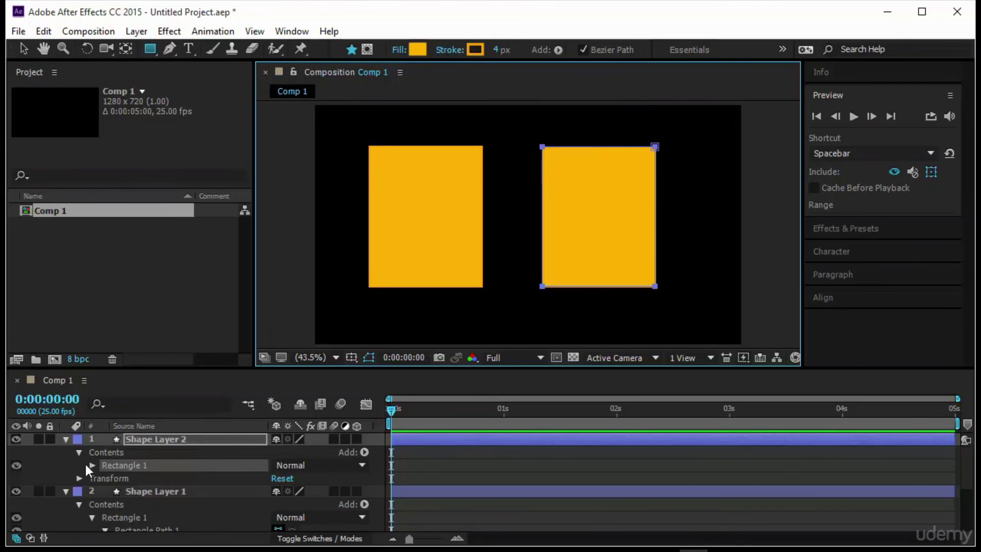
click(107, 464)
click(93, 466)
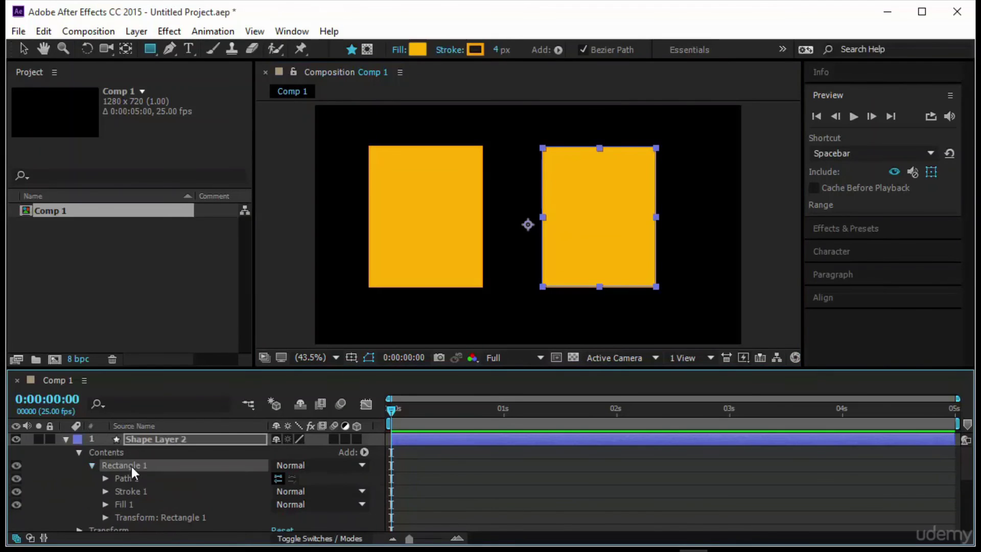
click(134, 477)
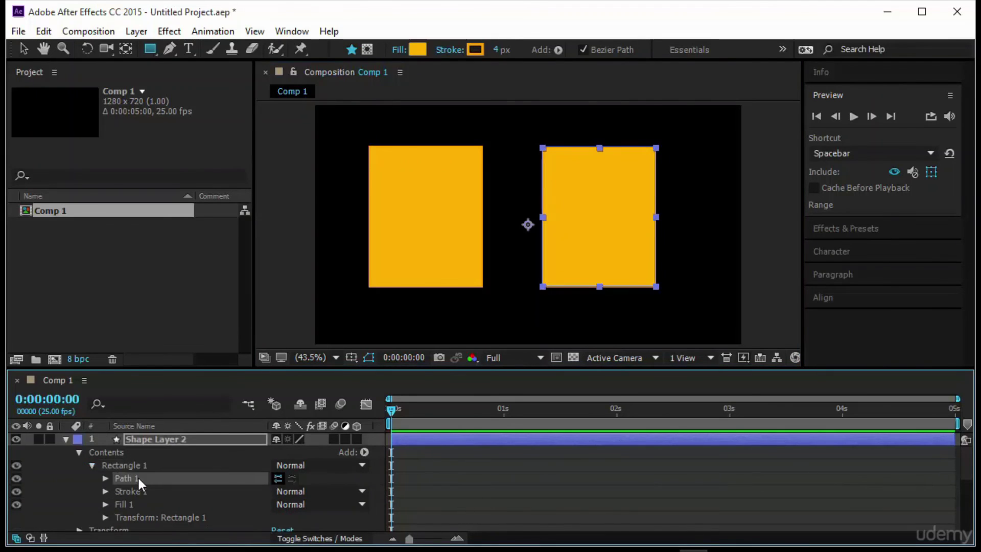
click(106, 479)
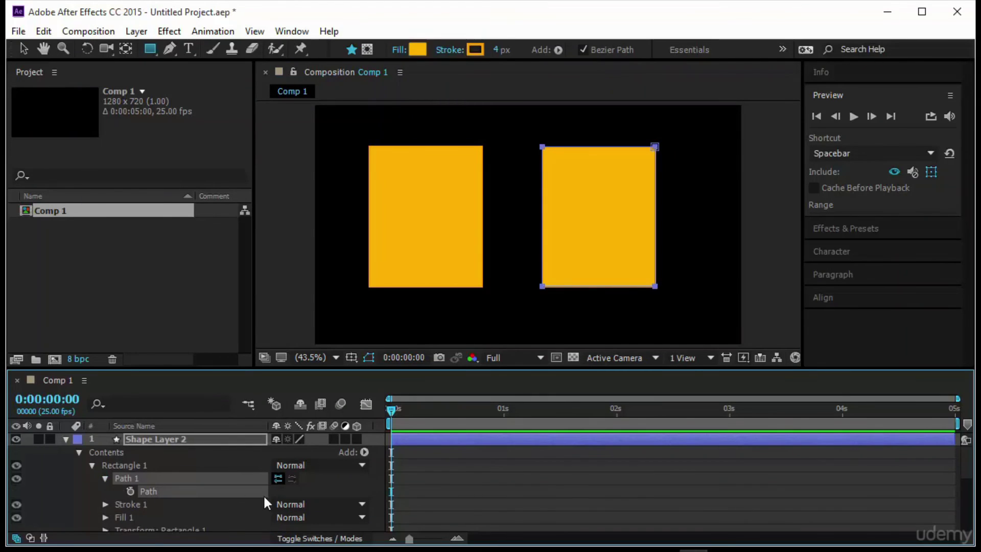
click(497, 487)
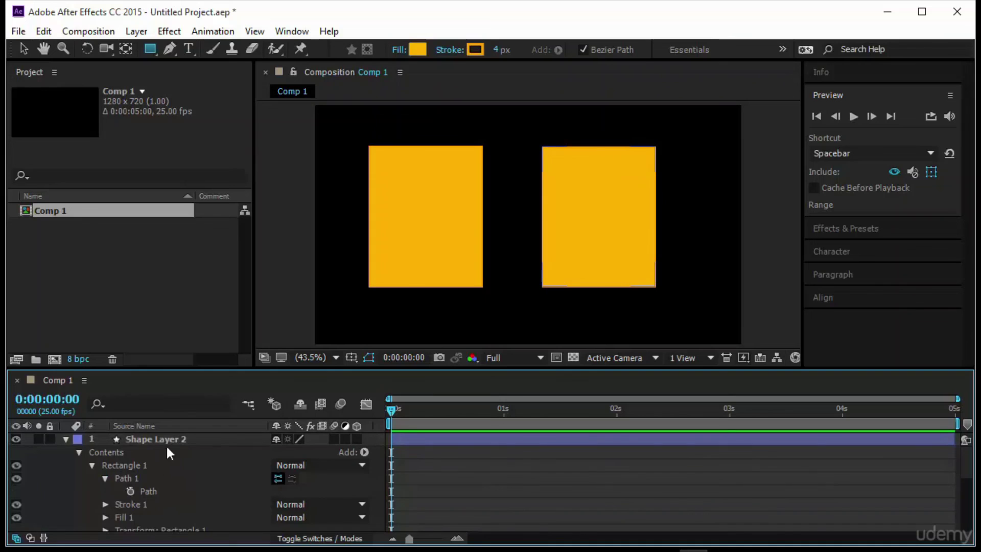
Select the right rectangle's Path 1 group in the Timeline.
scroll(176, 480, down, 3)
click(176, 480)
scroll(192, 511, down, 2)
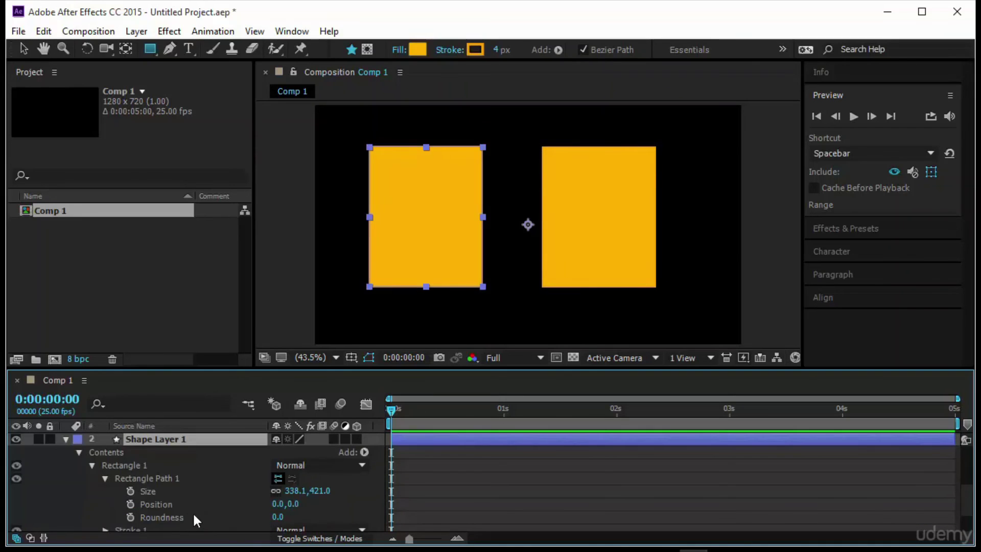
click(171, 501)
scroll(174, 496, up, 3)
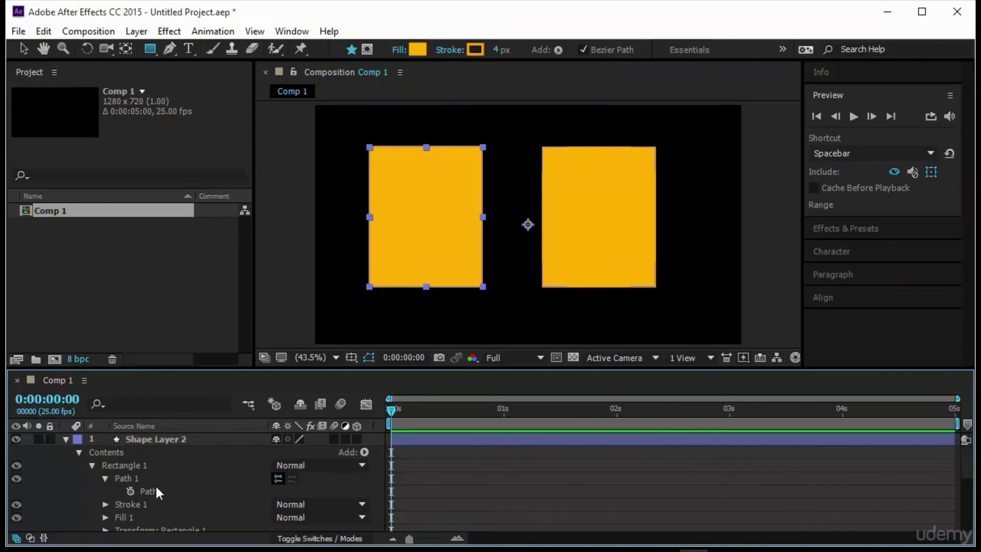
click(162, 490)
click(467, 504)
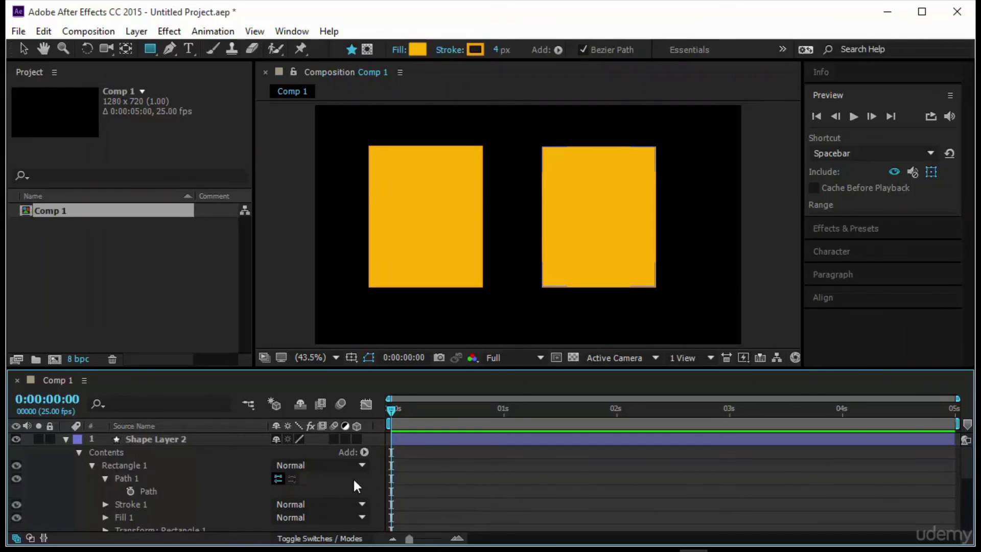
click(185, 477)
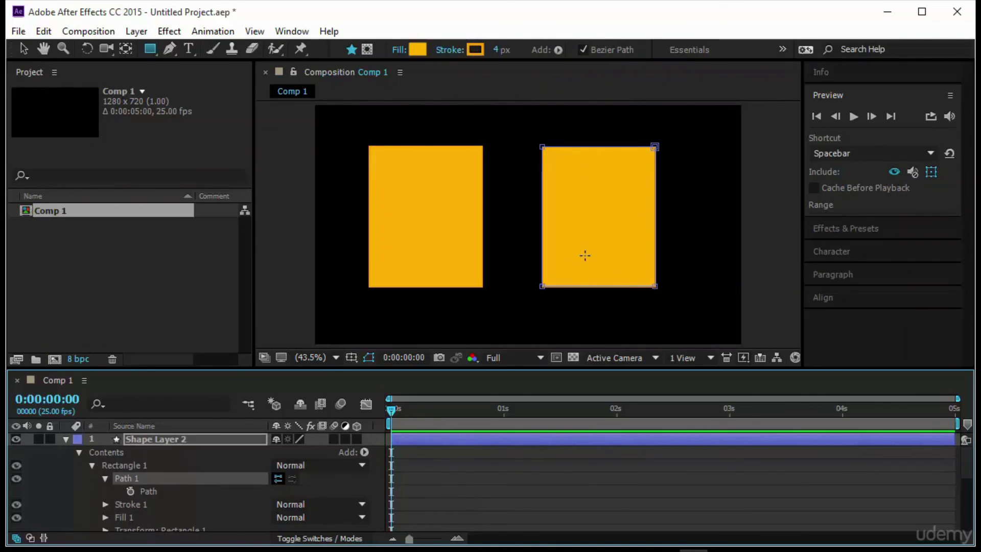
Drag the right rectangle's four vertices into a pointed arrowhead shape.
key(v)
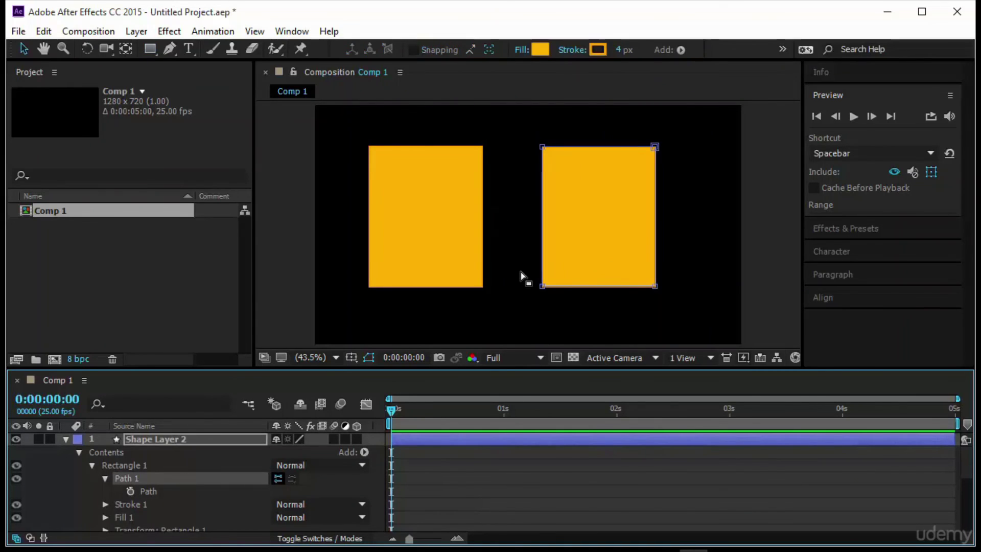
drag(543, 287, 613, 189)
drag(656, 147, 710, 128)
drag(655, 285, 626, 290)
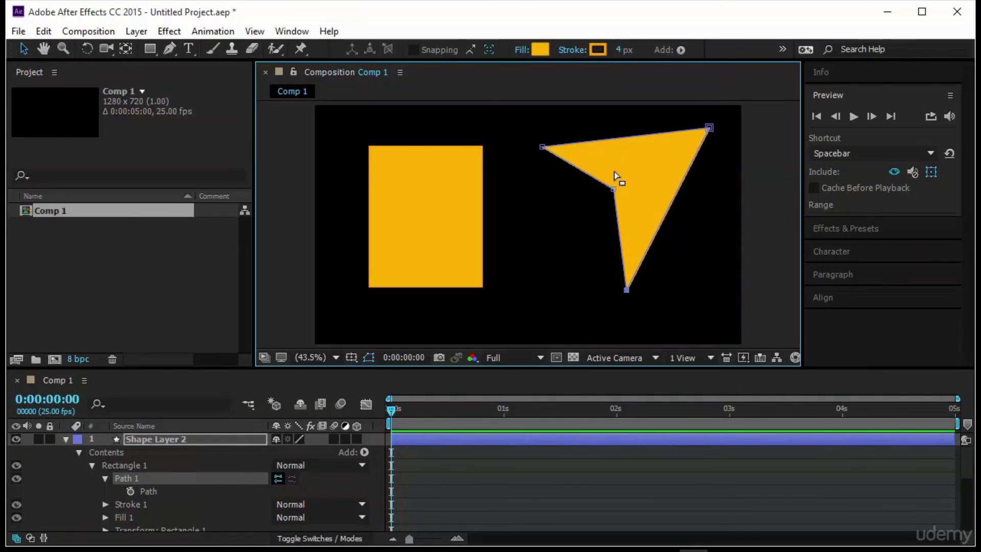
drag(613, 189, 626, 196)
drag(542, 147, 542, 208)
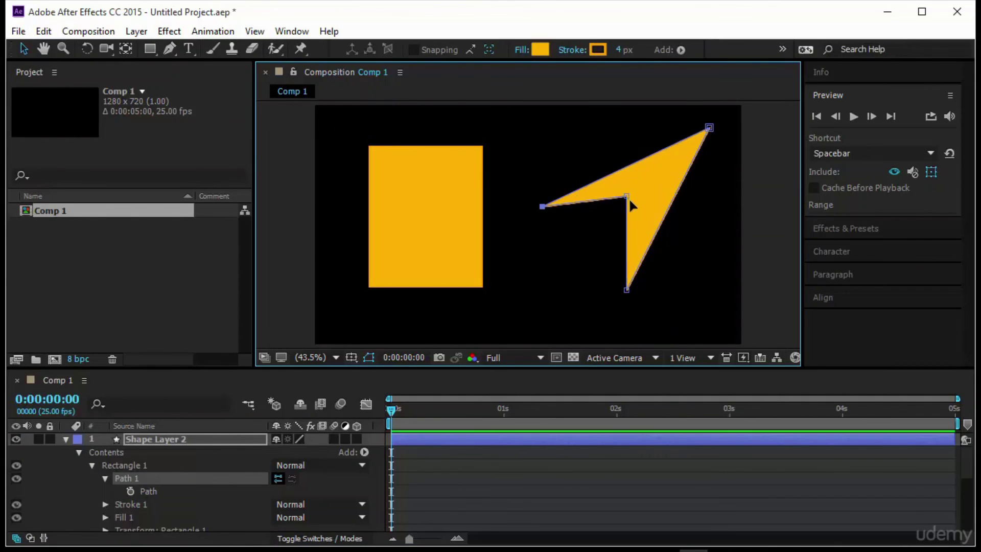
drag(629, 197, 635, 203)
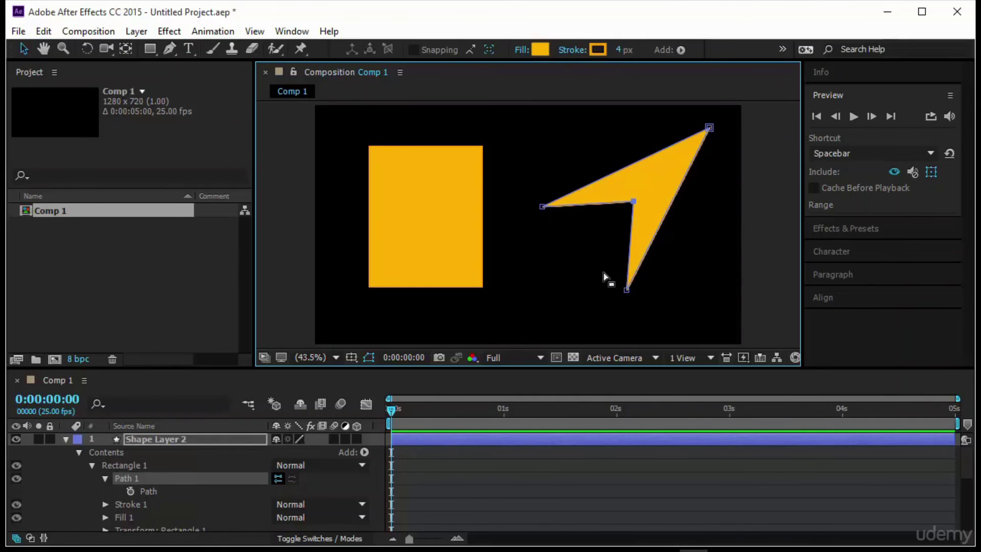
click(149, 48)
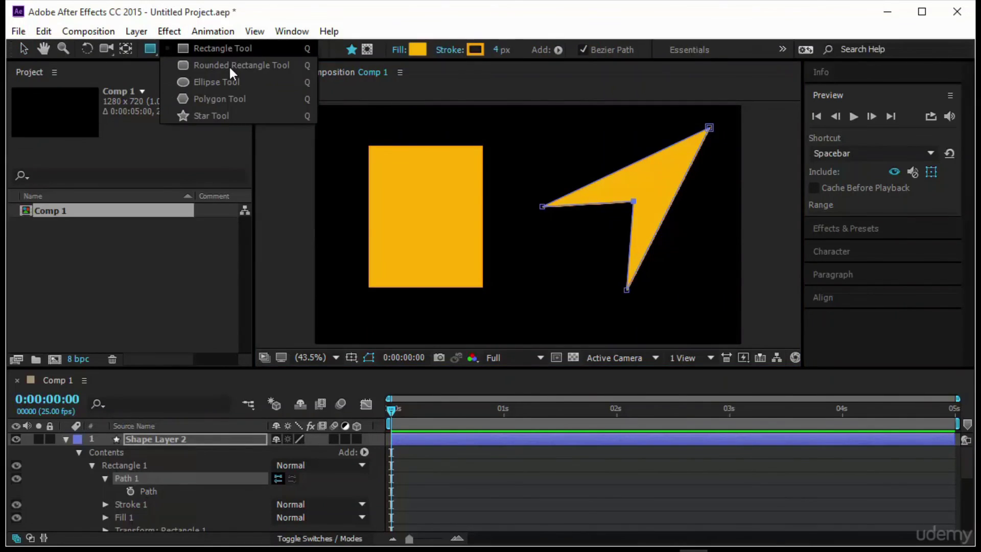
click(147, 47)
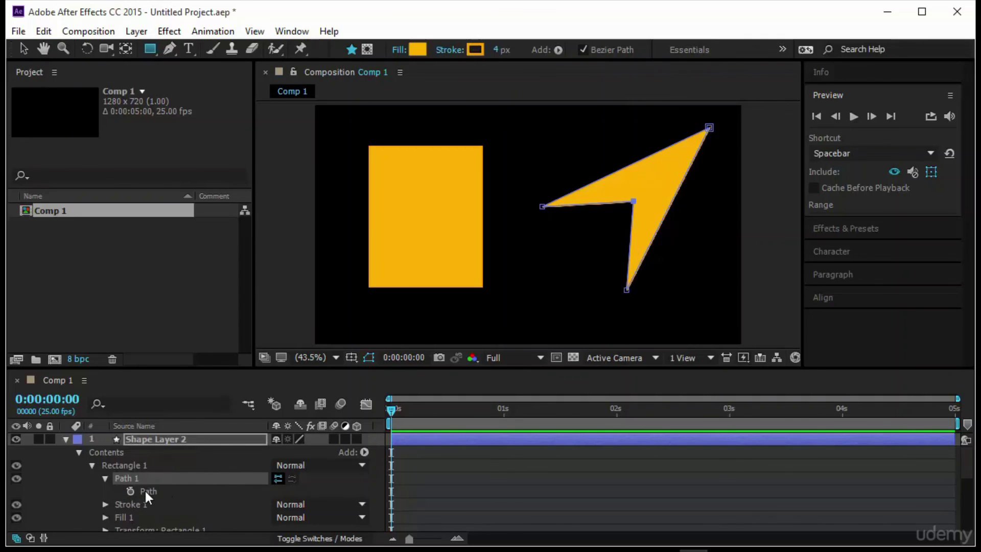
Keyframe the arrow's Path at 0s and add a second Path keyframe at frame 14.
click(131, 491)
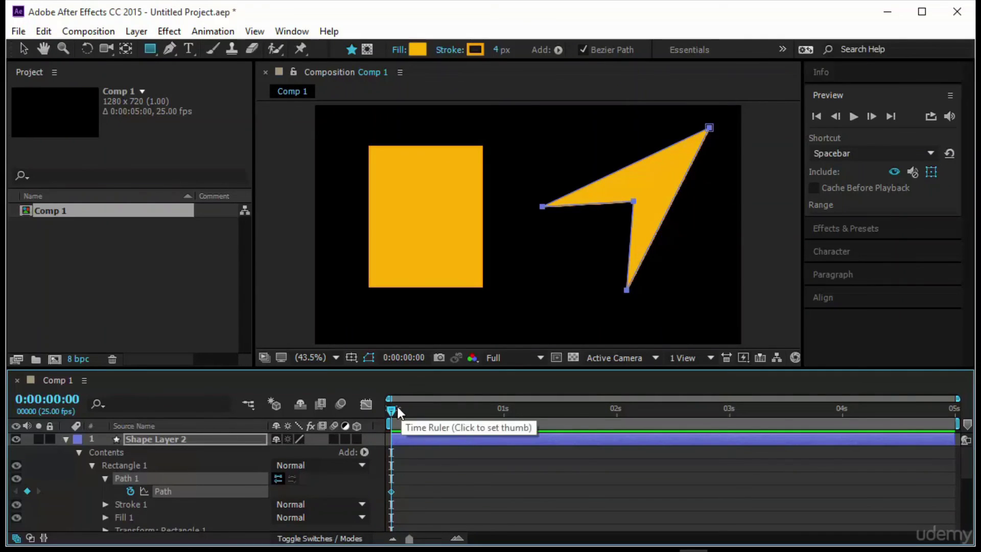
drag(392, 410, 454, 419)
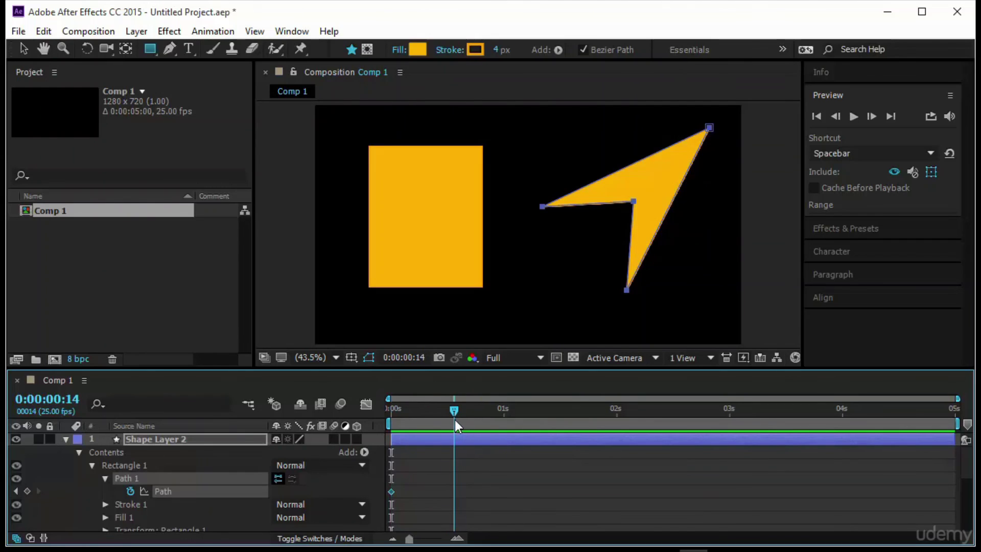
key(v)
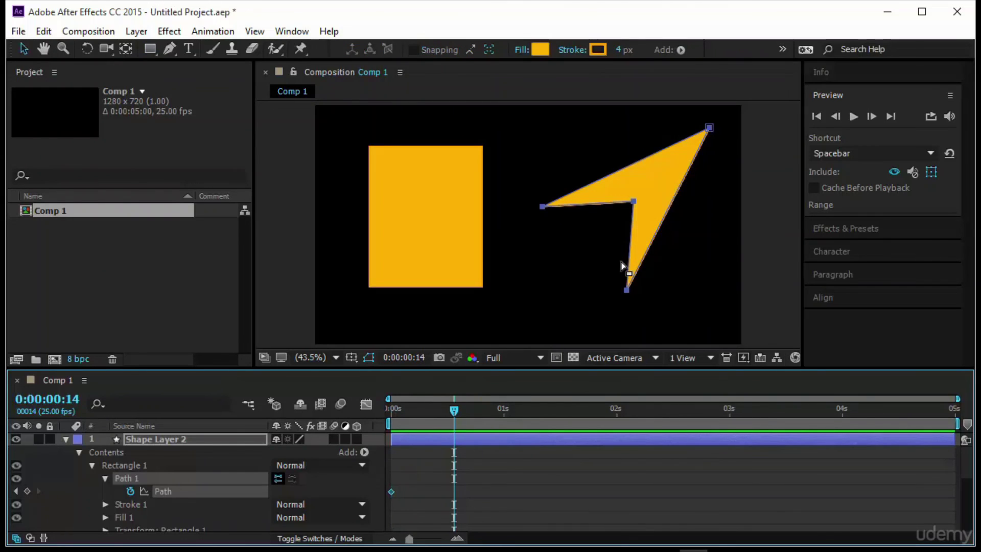
drag(633, 203, 635, 206)
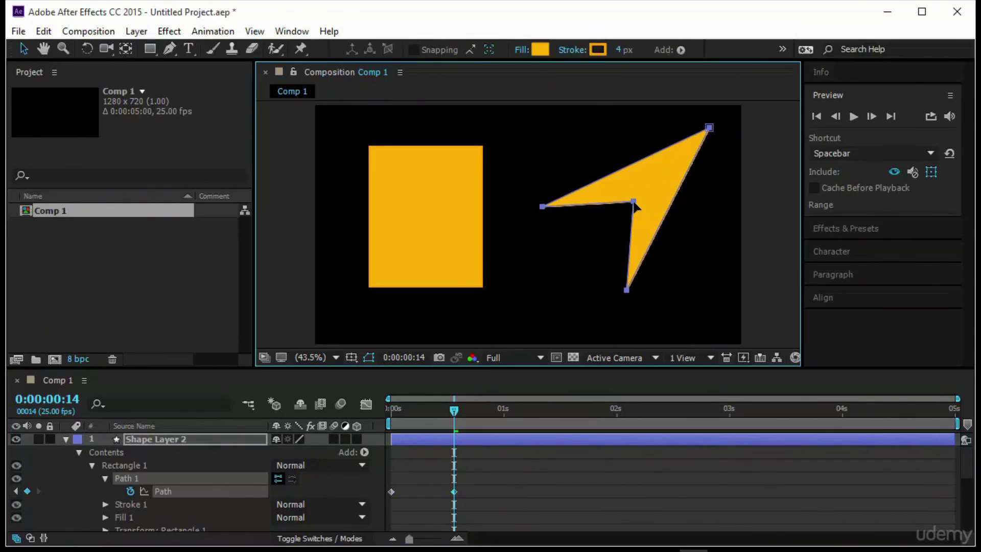
double_click(635, 205)
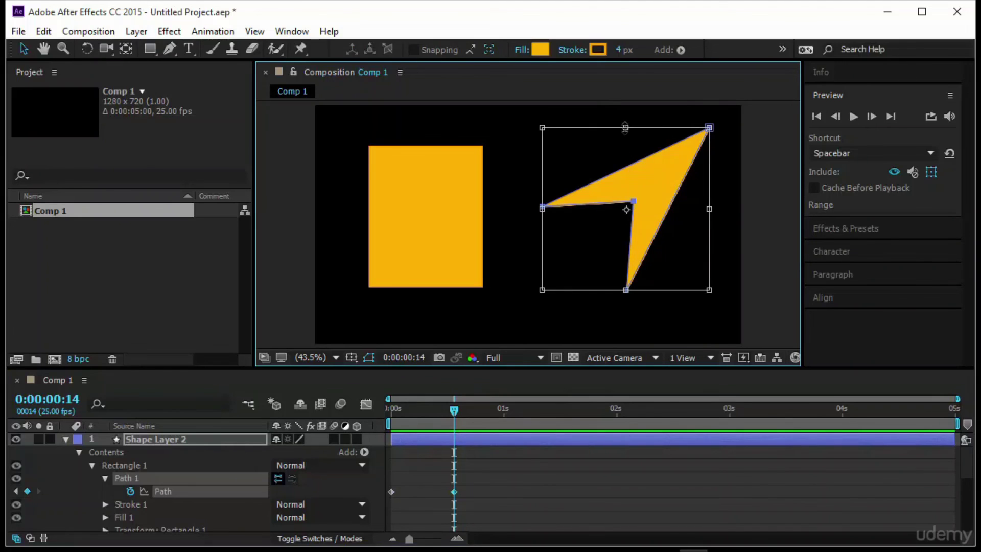
drag(625, 127, 626, 150)
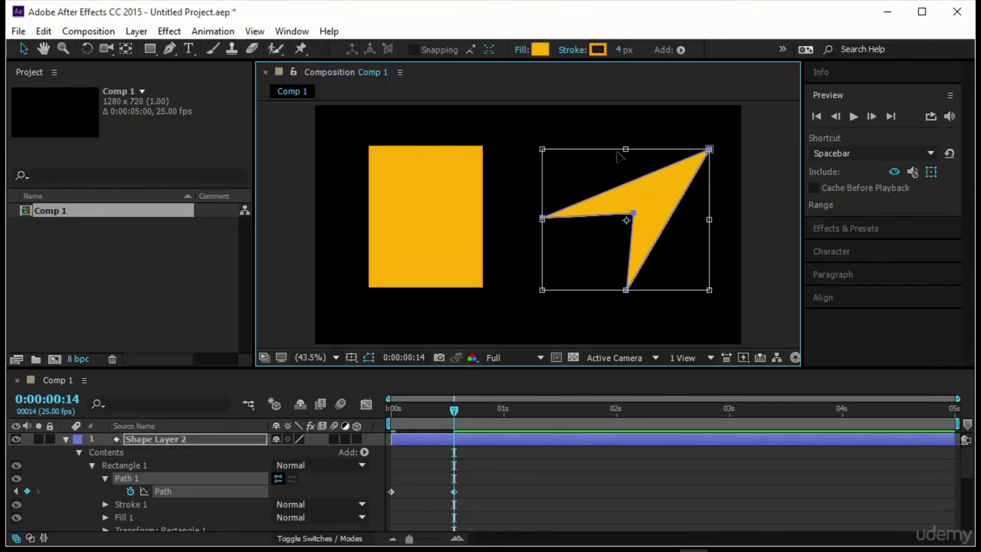
mouse_move(625, 151)
mouse_down()
mouse_move(624, 221)
mouse_move(624, 131)
mouse_up()
mouse_move(710, 209)
mouse_down()
mouse_move(635, 213)
mouse_move(705, 220)
mouse_move(710, 210)
mouse_up()
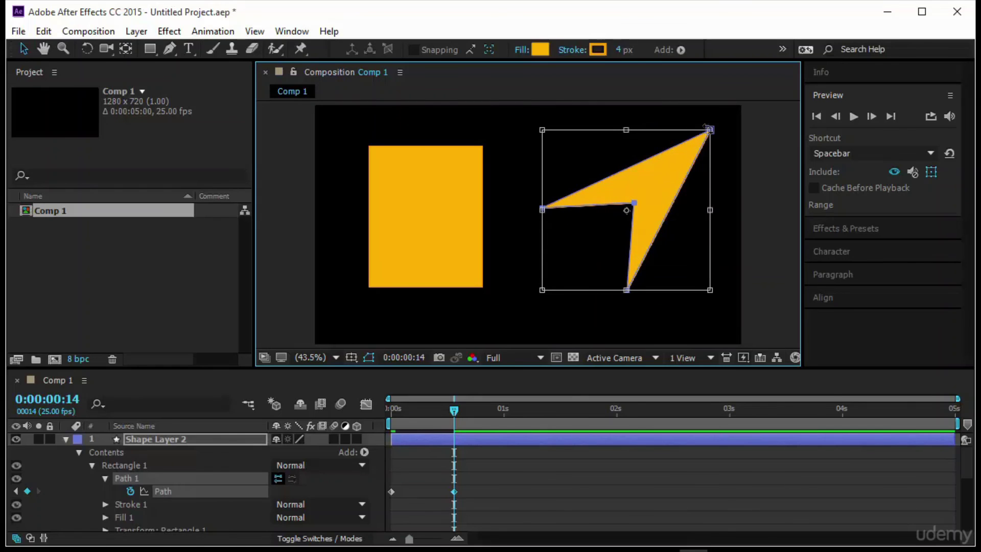
mouse_move(466, 422)
mouse_down()
mouse_move(421, 410)
mouse_move(303, 430)
mouse_move(459, 440)
mouse_up()
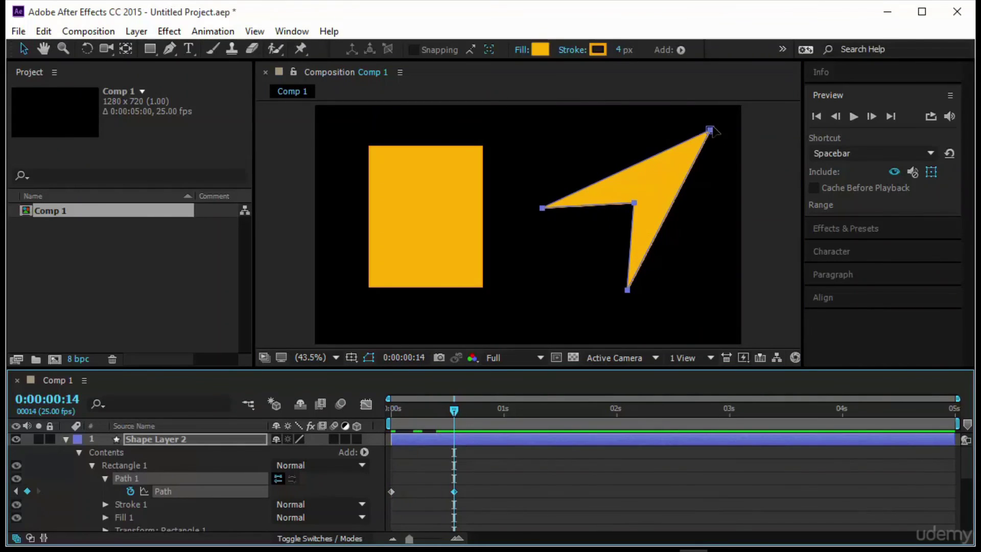
Free-transform the frame-14 arrow into a narrow sliver, then return to the comp start.
double_click(691, 174)
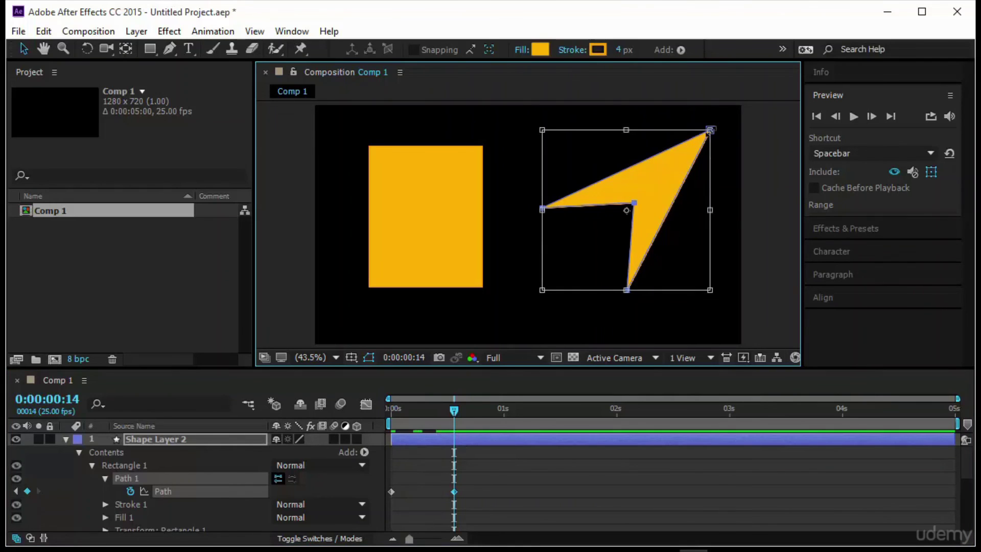
drag(709, 211, 574, 219)
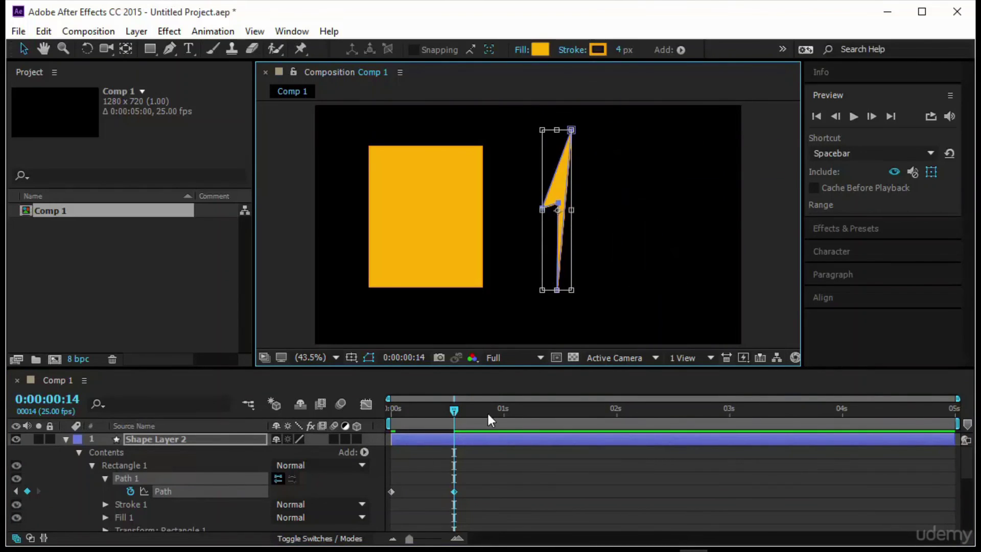
click(336, 418)
key(Home)
Preview the arrow morph, scrub to frame 9, then go back to frame 0 and select Path 1.
click(496, 465)
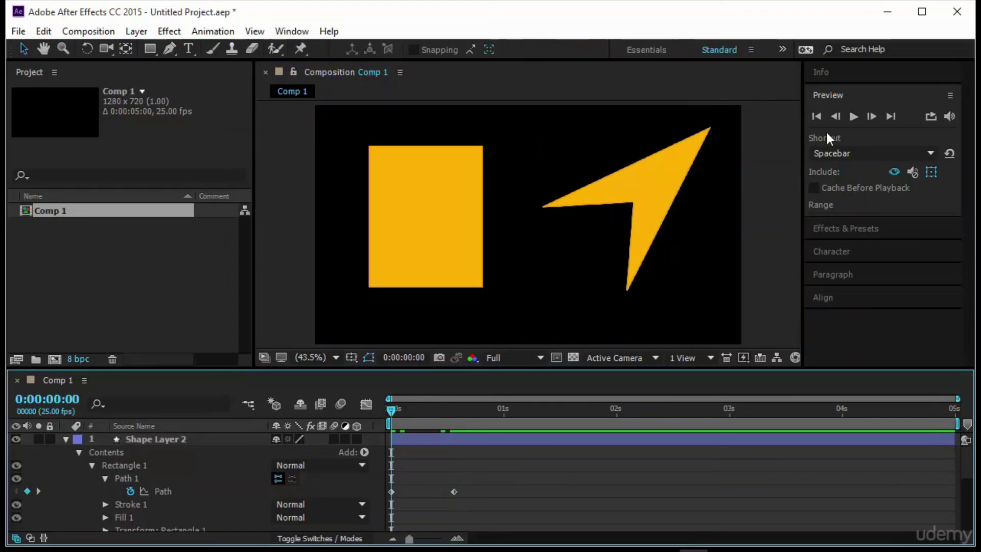
click(855, 115)
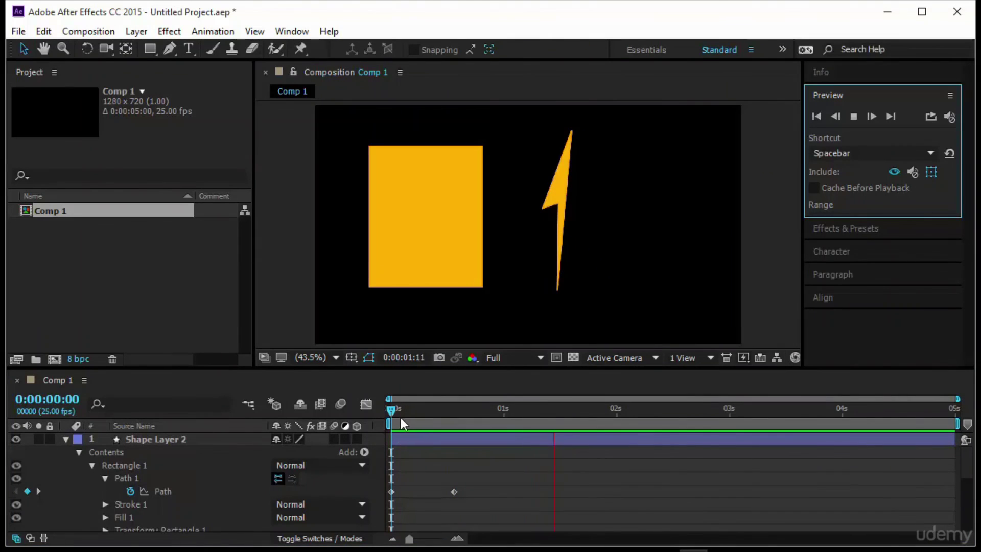
drag(393, 410, 434, 419)
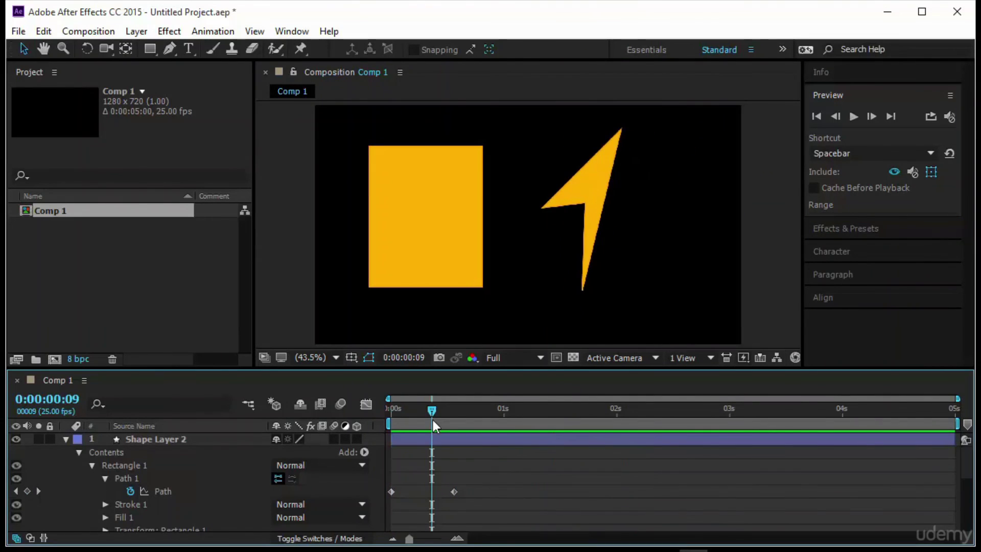
key(Home)
click(188, 476)
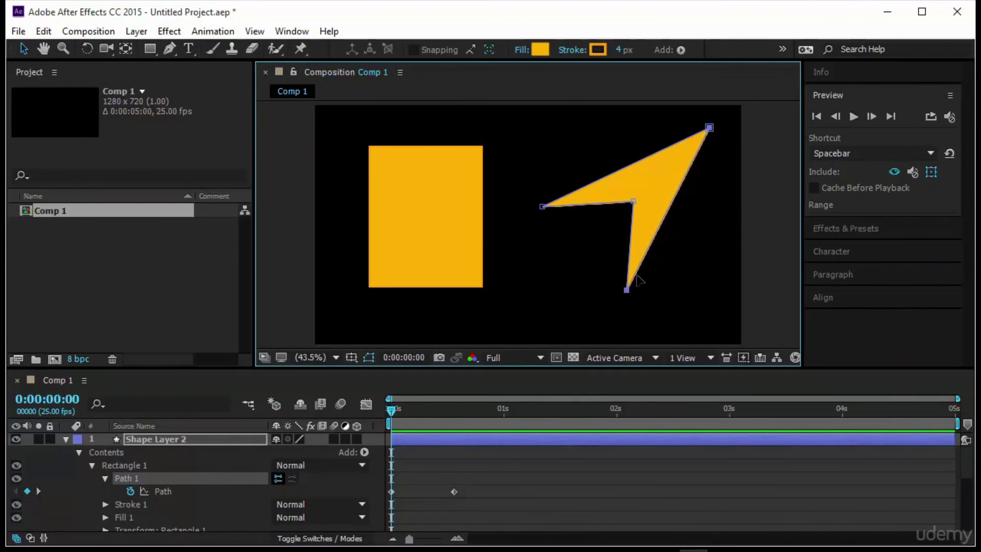
At 0:00:00:00, lower the arrow's top with Free Transform so its first Path keyframe is slightly shorter.
double_click(638, 280)
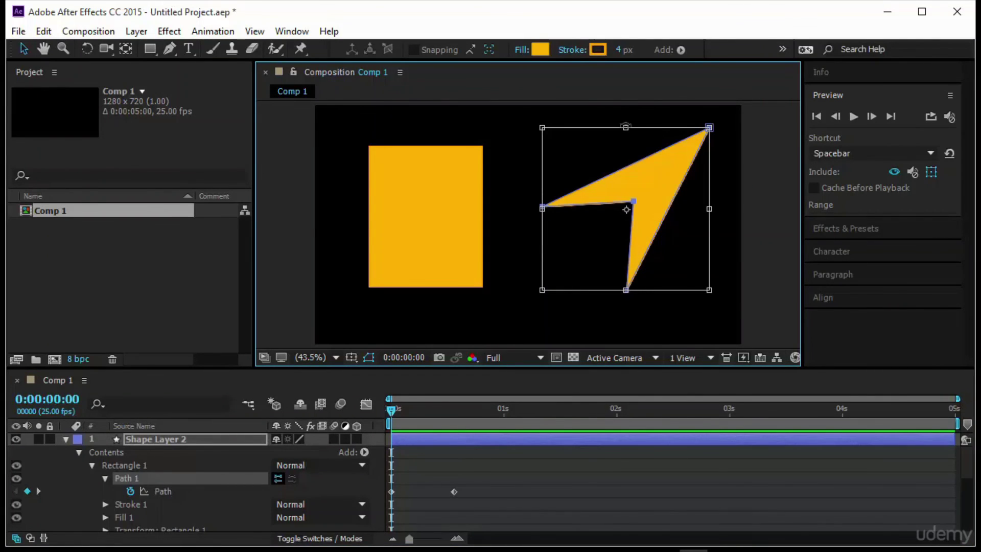
drag(626, 127, 626, 141)
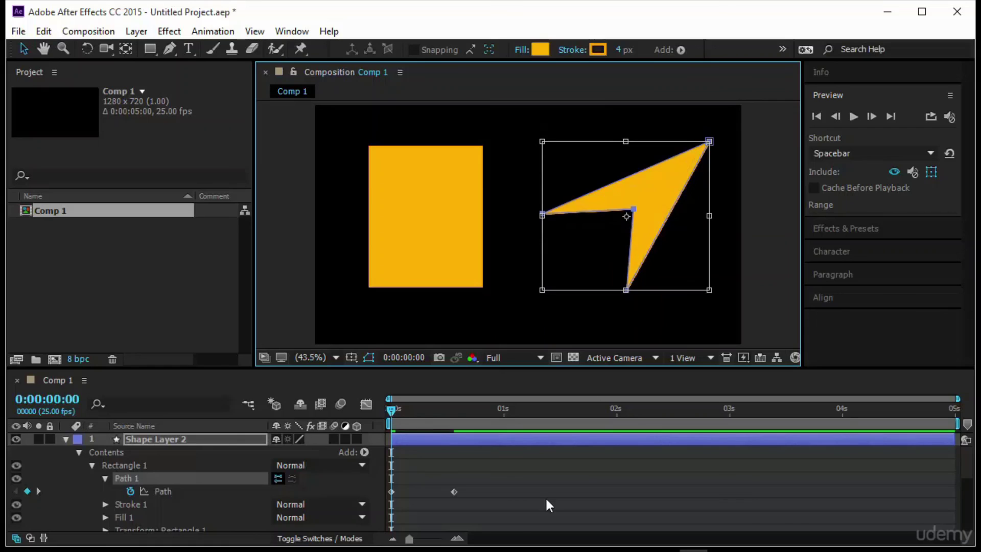
click(546, 500)
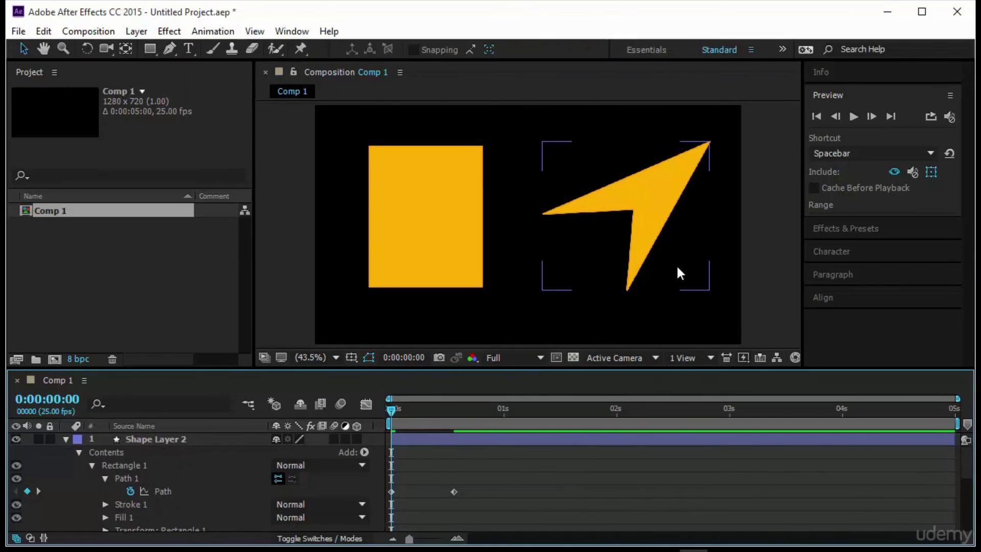
click(198, 493)
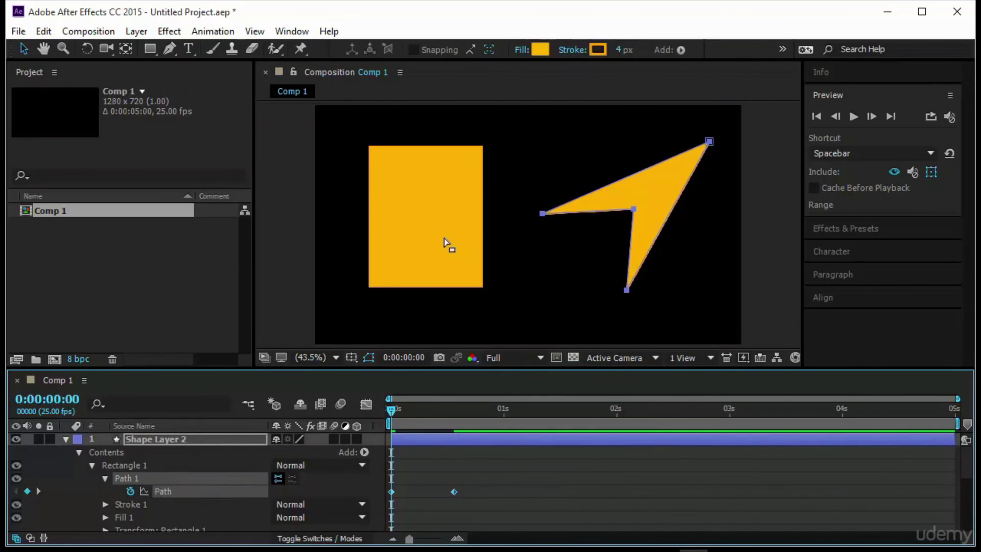
click(424, 237)
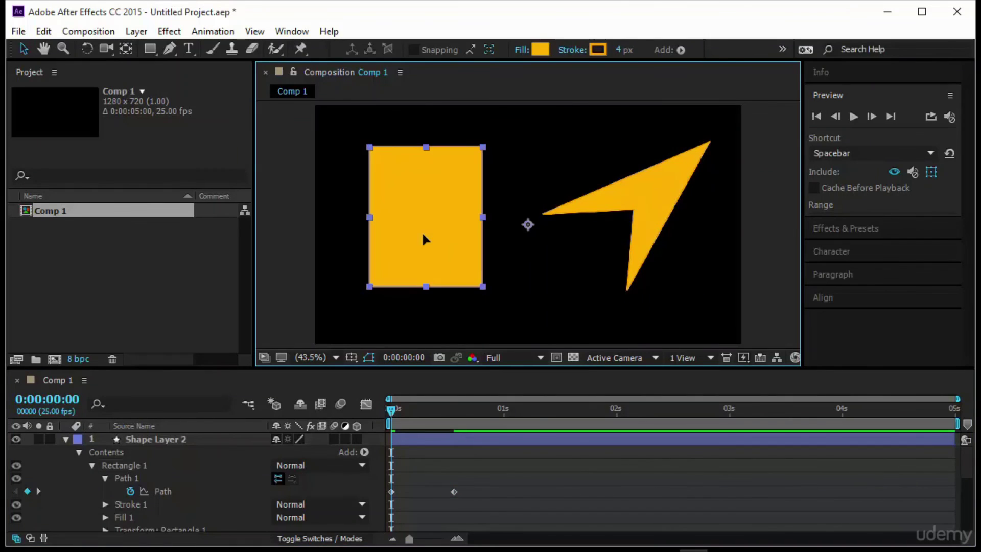
click(670, 199)
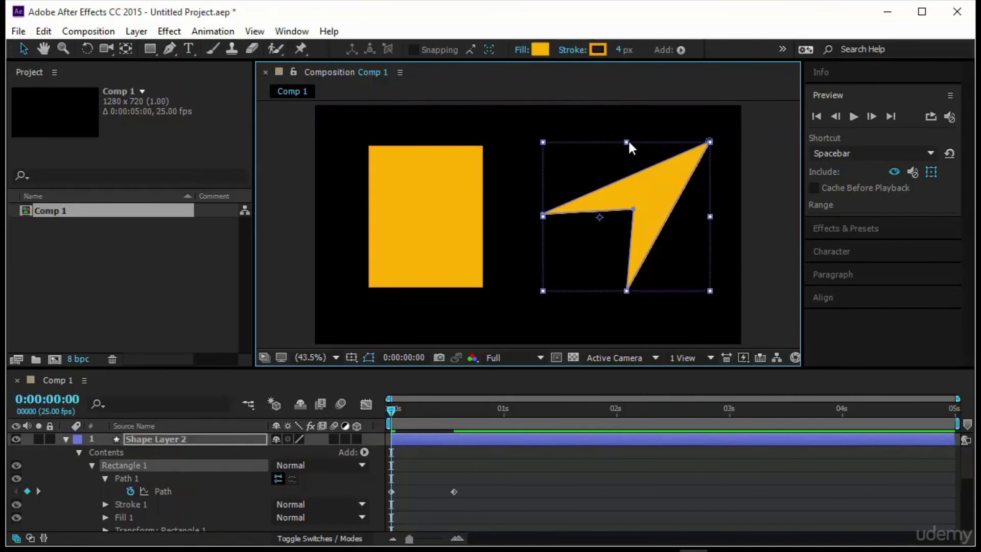
mouse_move(628, 143)
mouse_down()
mouse_move(635, 175)
mouse_move(628, 141)
mouse_up()
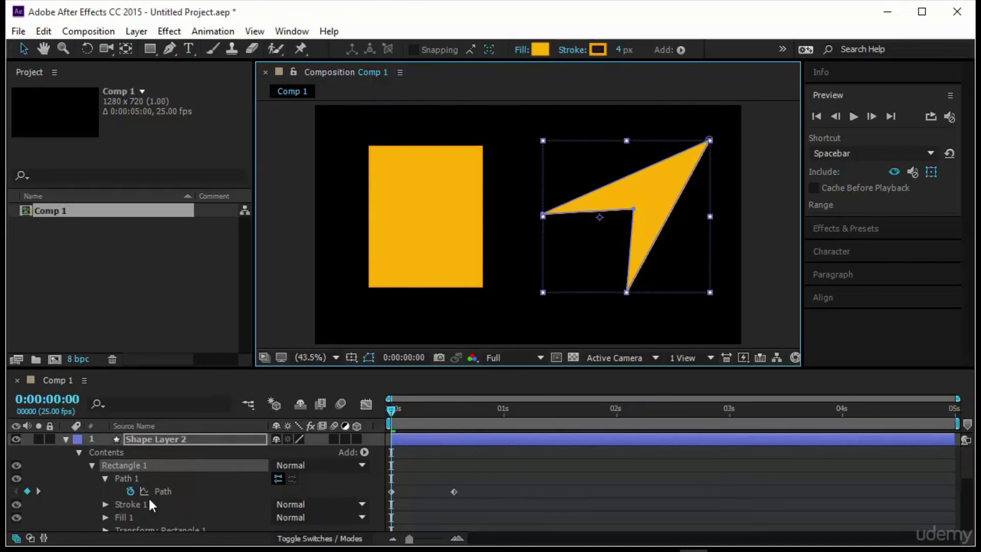
scroll(133, 499, down, 1)
Squash the arrow to 37.9% scale and rotate it about 35 degrees counter-clockwise.
click(105, 492)
scroll(213, 468, down, 2)
scroll(213, 468, up, 1)
click(214, 478)
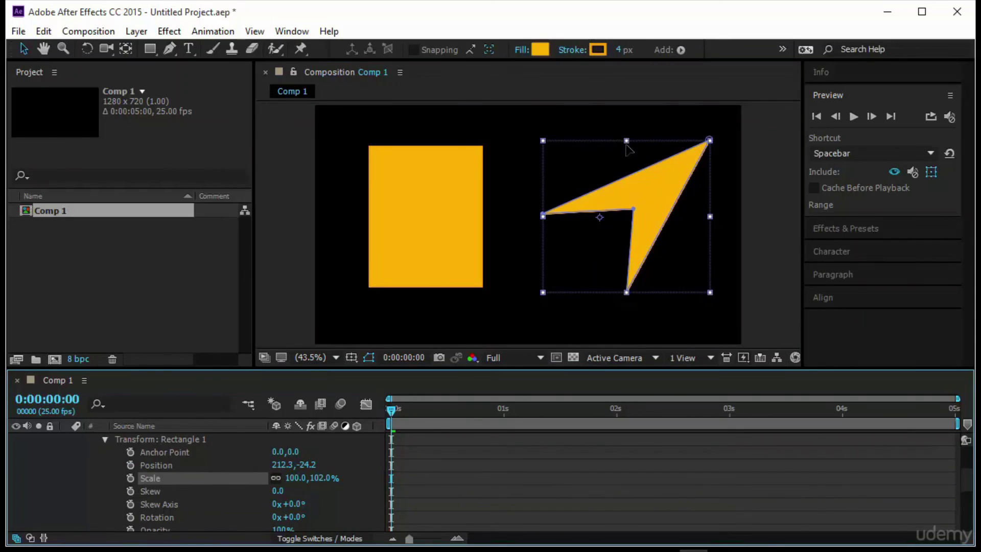
drag(628, 142, 632, 188)
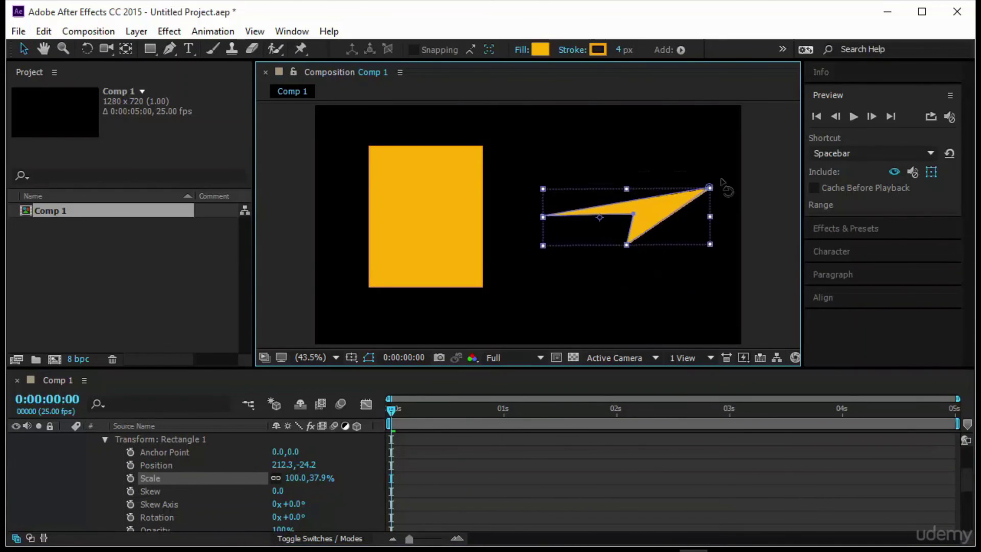
drag(307, 517, 292, 517)
click(630, 443)
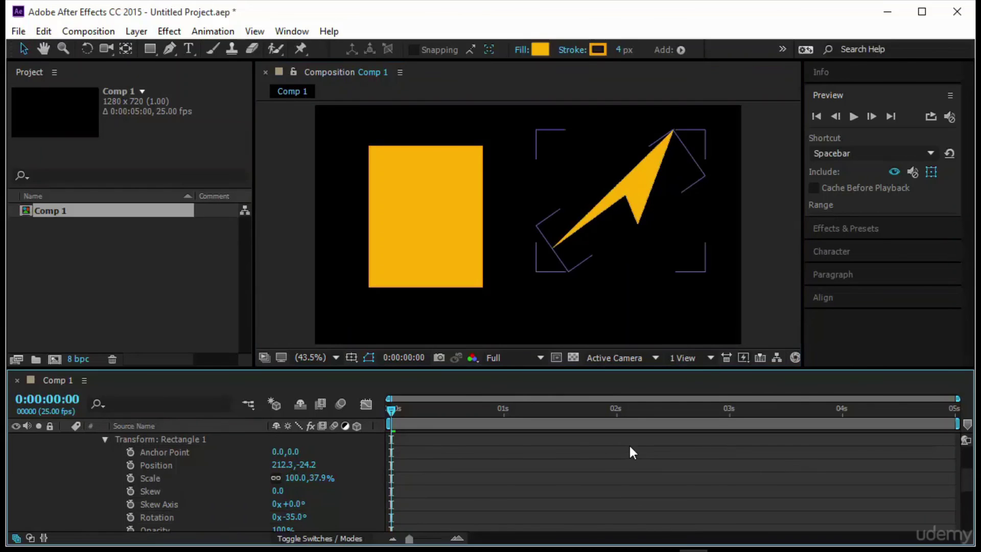
Delete the arrow shape layer, leaving the yellow rectangle selected.
click(598, 225)
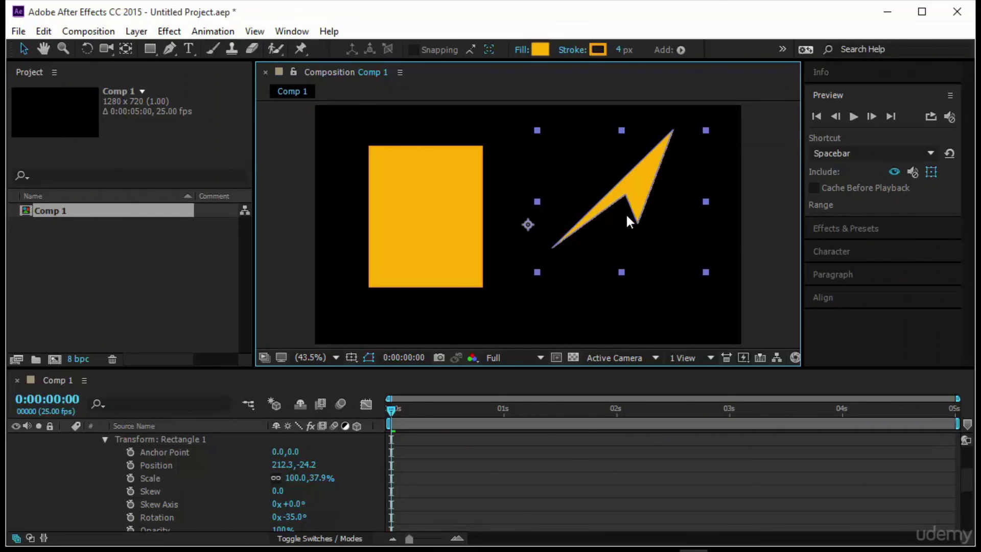
double_click(614, 200)
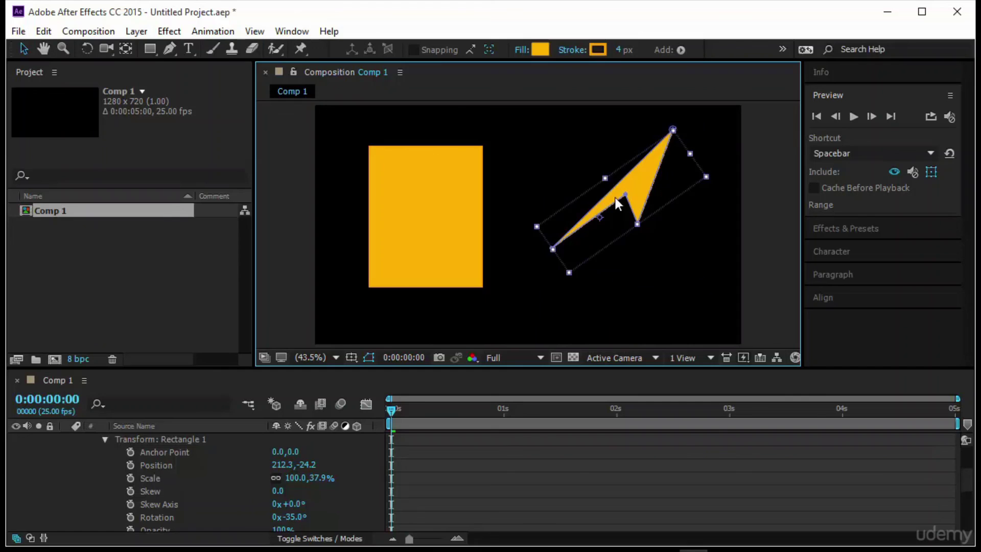
click(526, 492)
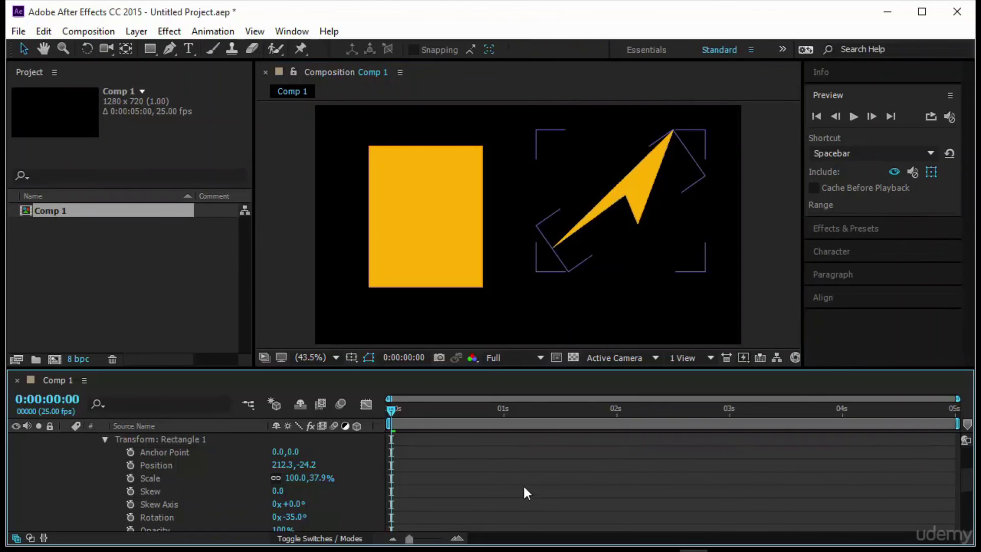
click(625, 194)
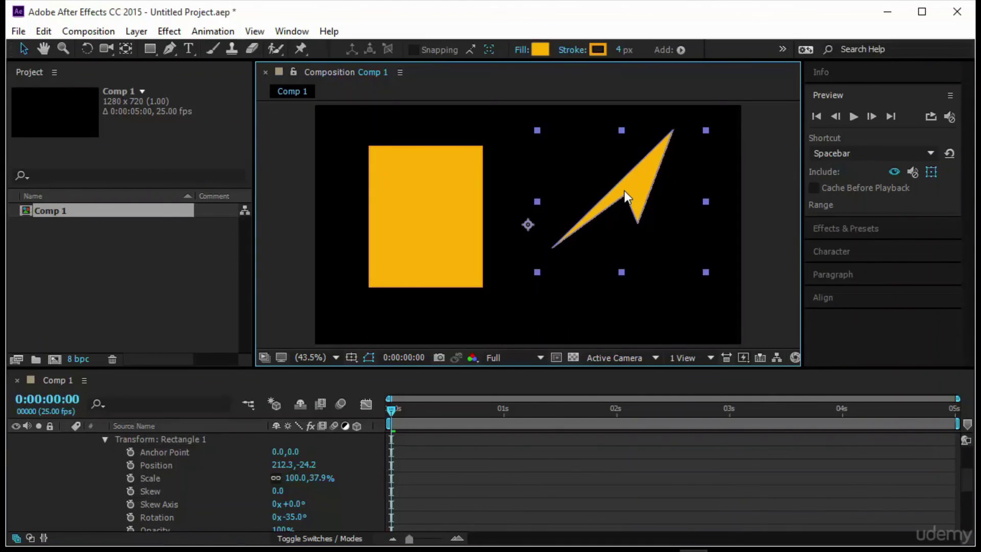
key(Delete)
click(406, 238)
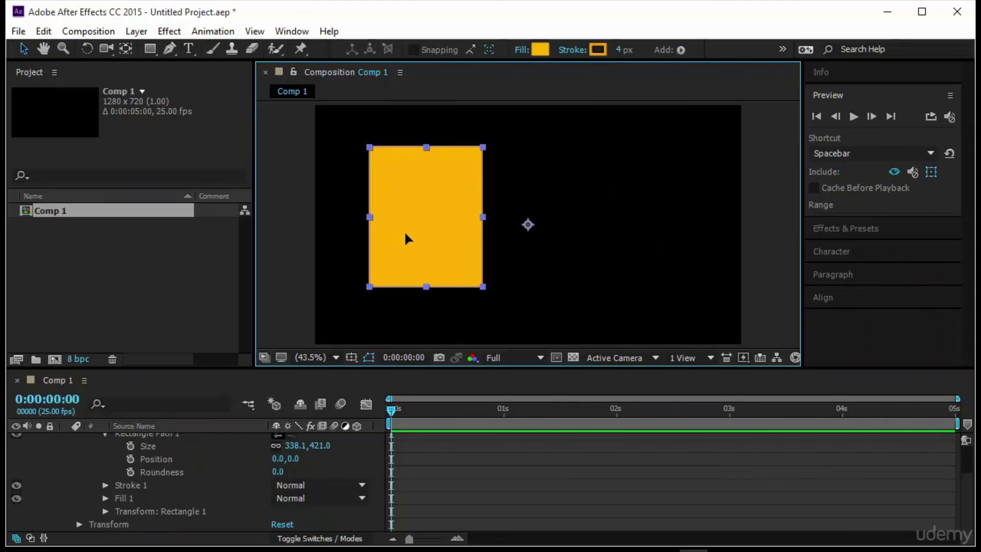
Delete the old rectangle layer and draw a new yellow rectangle on the left.
key(Delete)
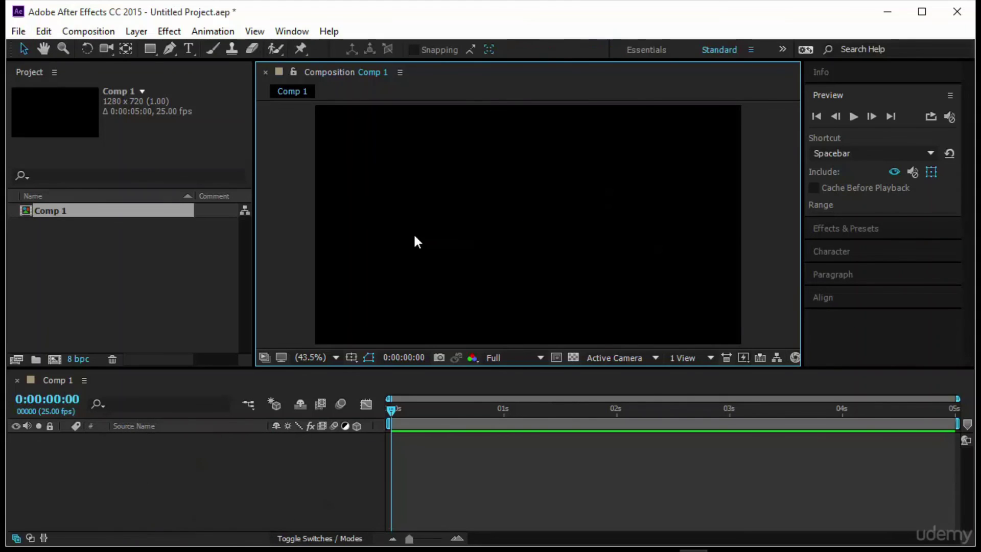
click(149, 49)
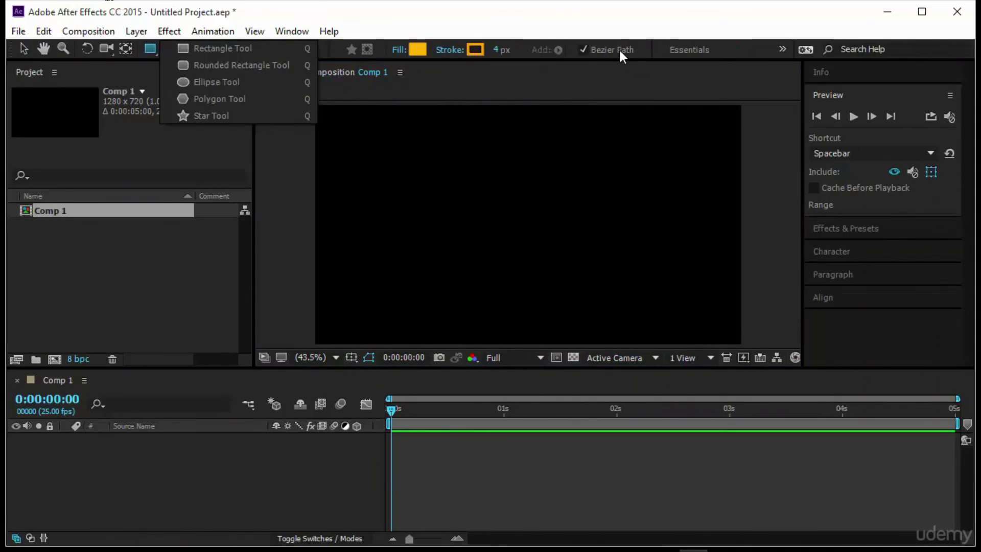
drag(358, 163, 451, 283)
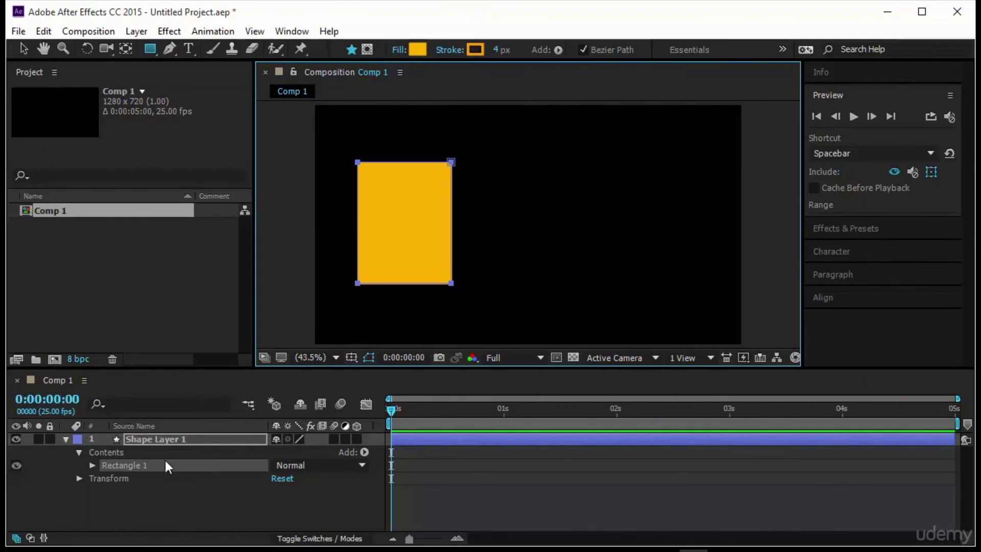
click(258, 521)
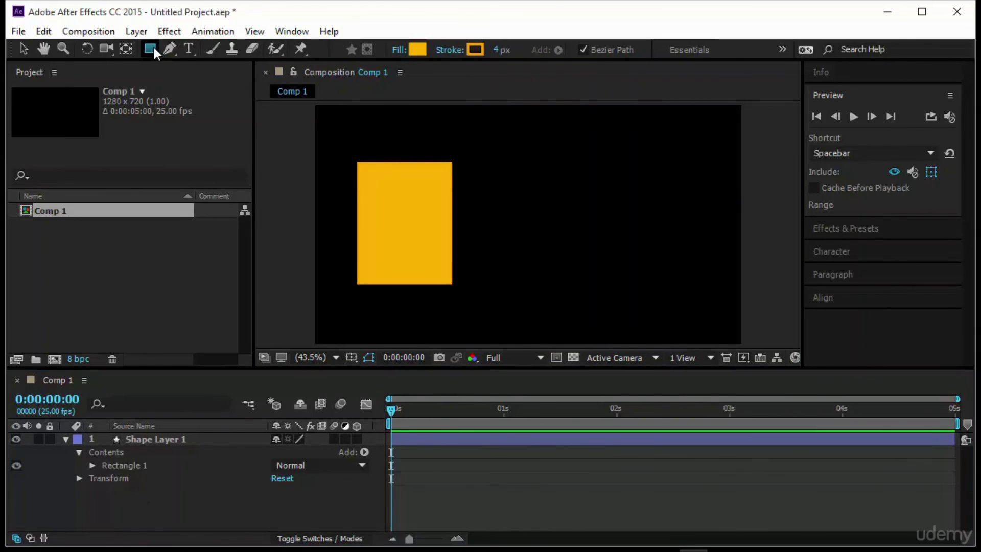
Draw a yellow circle on the right with the Ellipse tool.
drag(152, 45, 229, 84)
drag(584, 177, 689, 282)
click(21, 49)
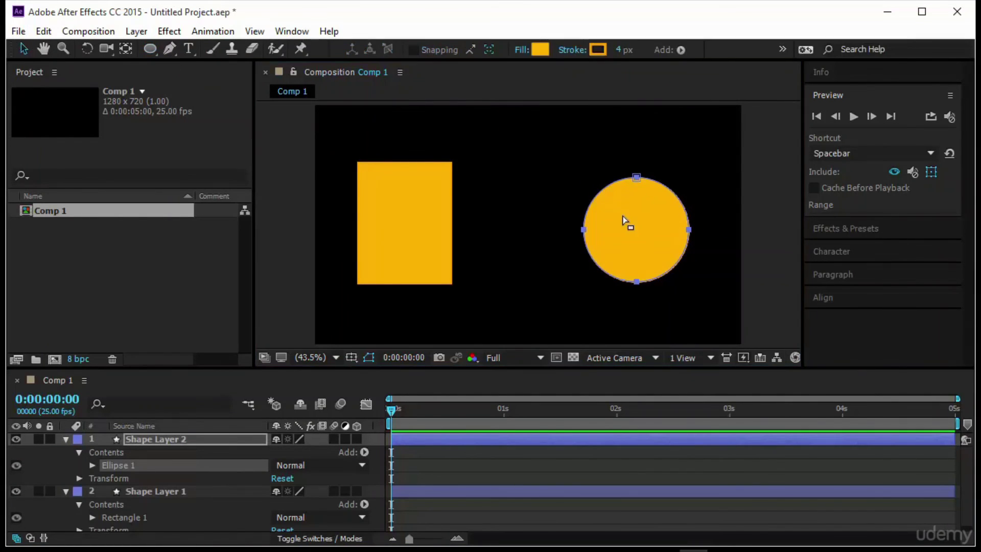
Reveal Path 1 inside Ellipse 1 on the circle layer.
click(591, 253)
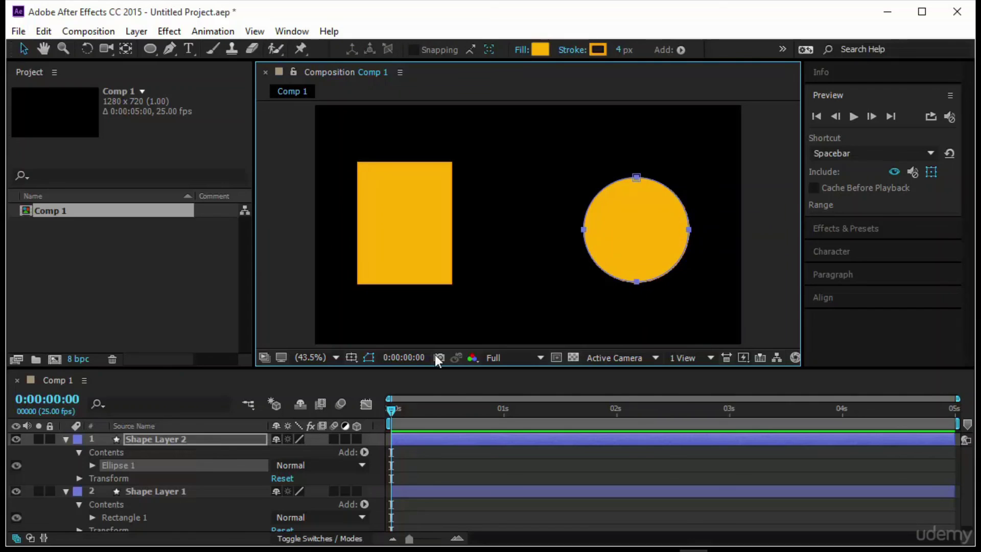
click(91, 465)
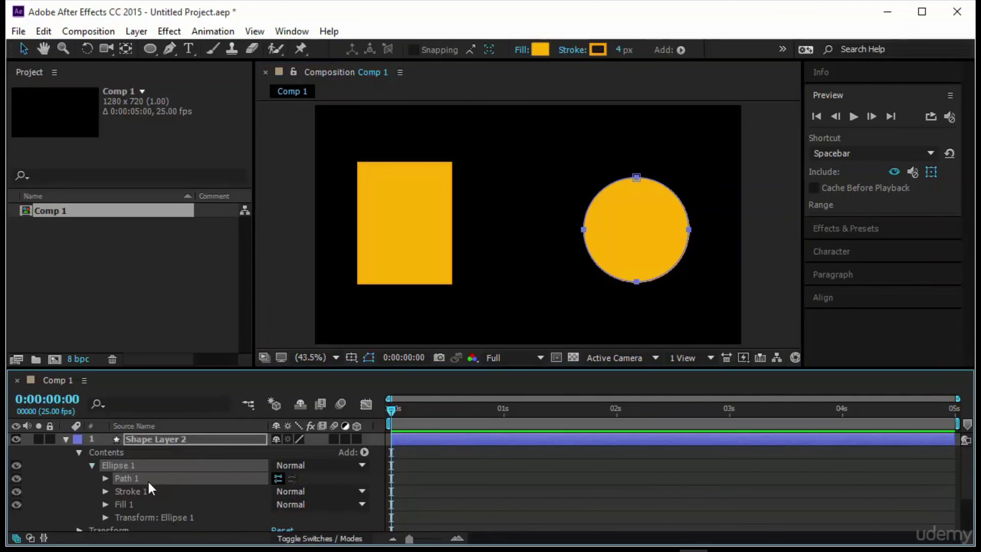
click(106, 477)
click(481, 491)
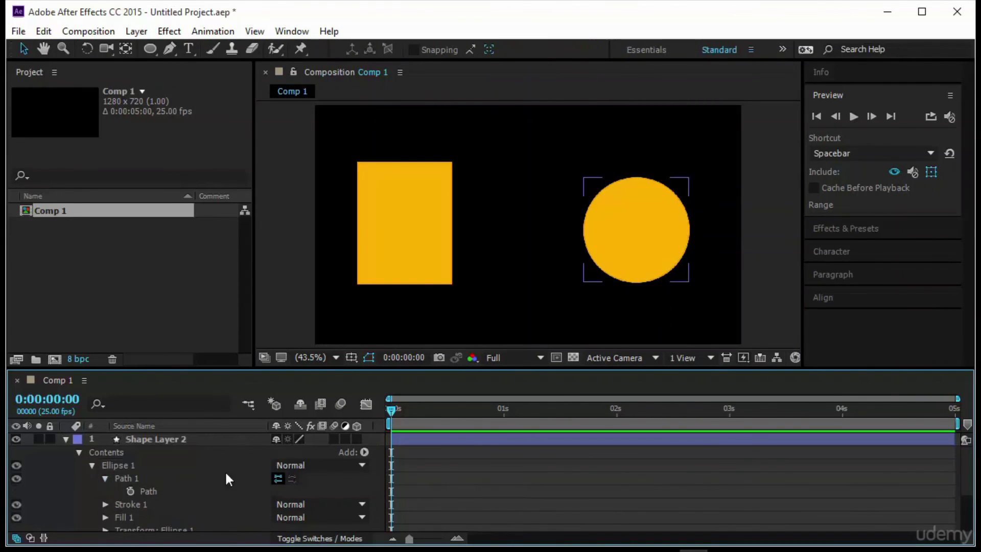
click(197, 477)
click(637, 282)
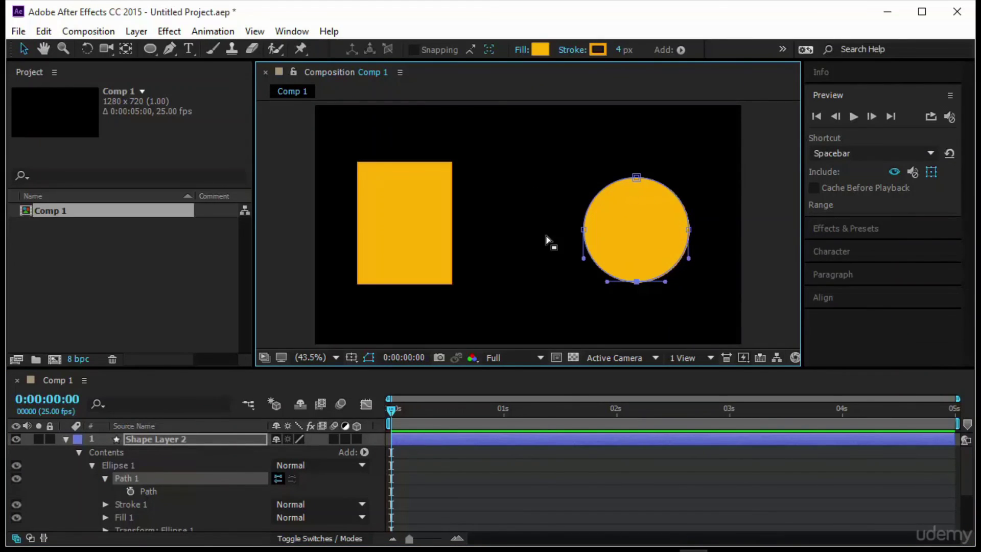
click(651, 469)
Expand Rectangle 1 and its Path 1 on the rectangle layer.
click(392, 214)
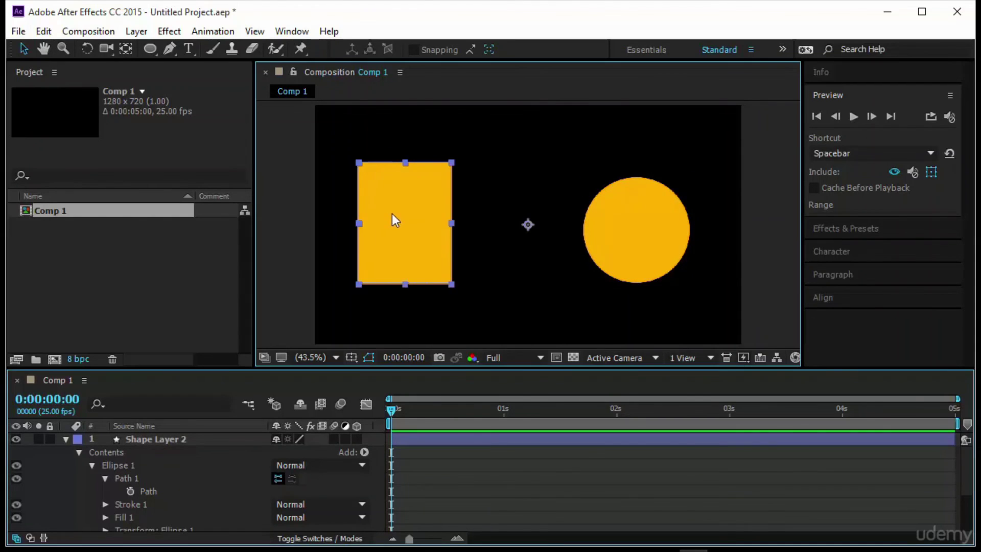
scroll(134, 452, down, 3)
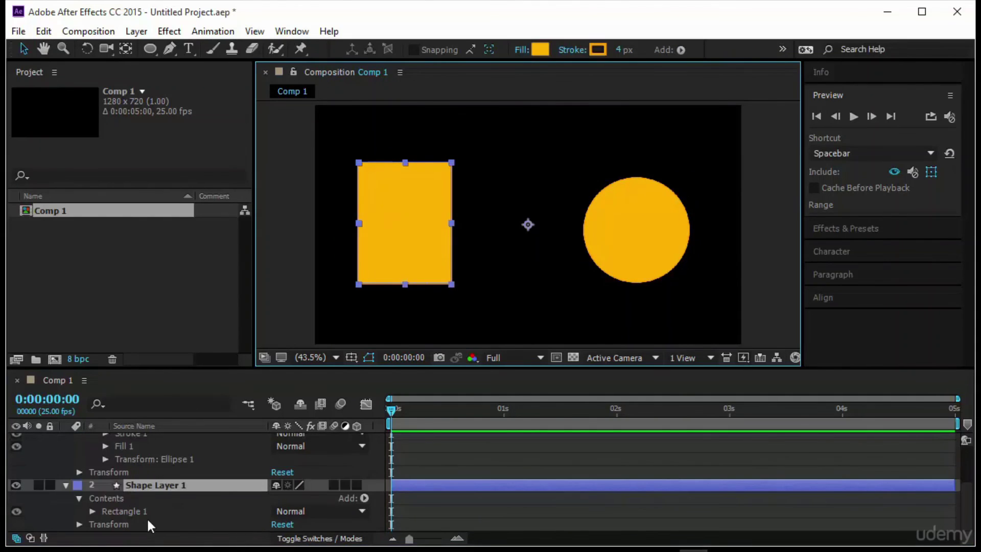
click(115, 512)
click(92, 511)
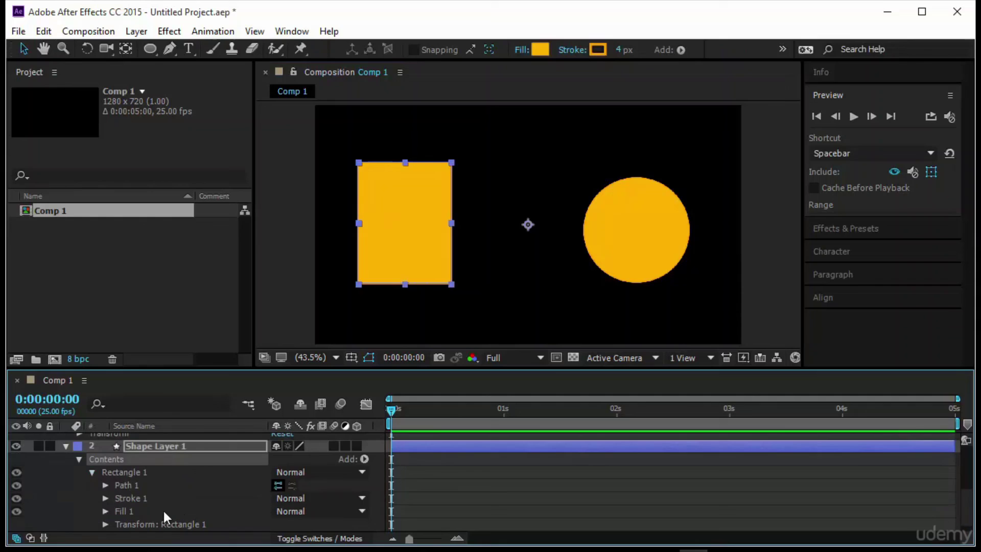
click(149, 485)
click(105, 486)
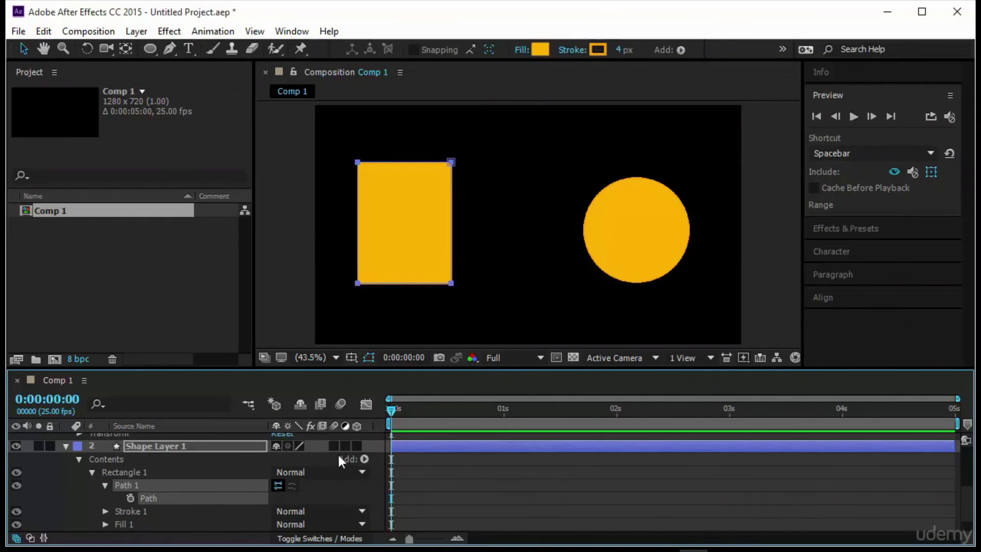
Set a starting Path keyframe on the circle at 0:00:00:00.
scroll(182, 484, up, 4)
click(163, 492)
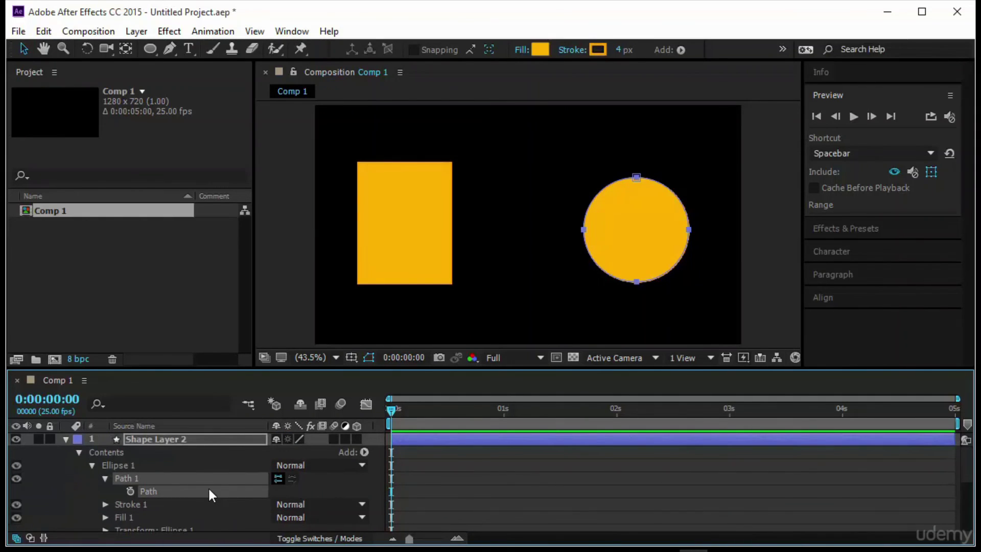
key(ctrl+v)
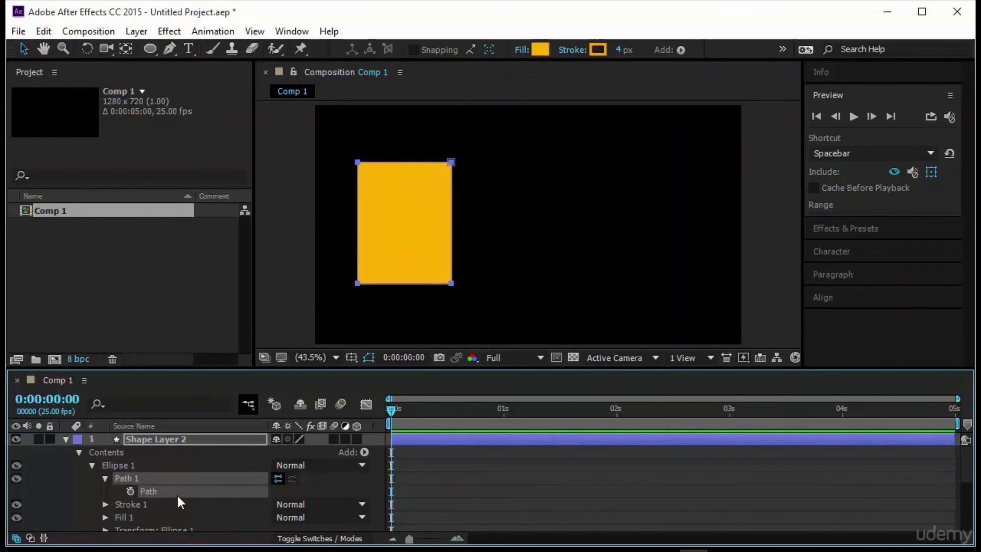
scroll(177, 493, down, 2)
scroll(238, 489, up, 3)
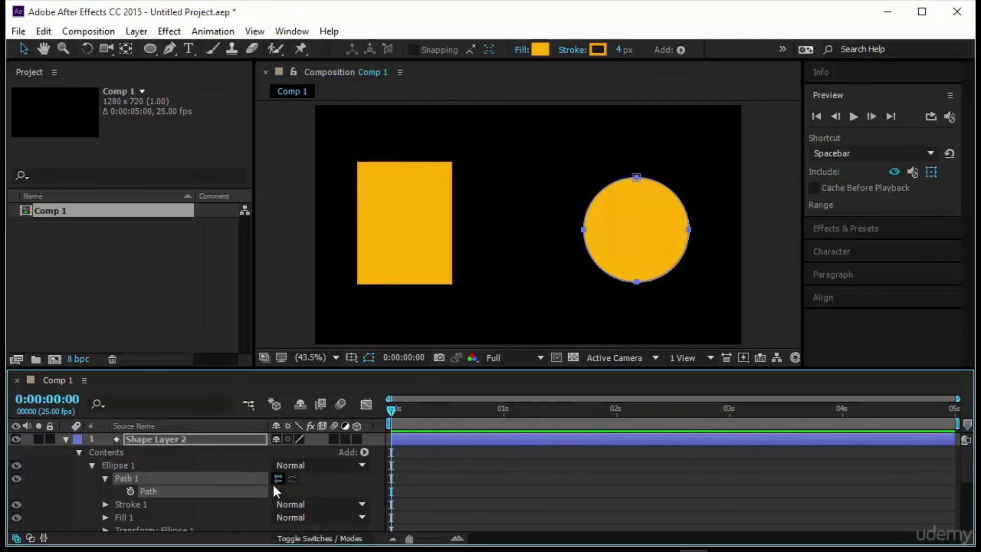
scroll(274, 483, down, 2)
scroll(269, 481, up, 2)
click(130, 492)
Add a rectangle-shaped Path keyframe at 0:00:00:19 and scrub back to check the morph.
drag(395, 407, 477, 410)
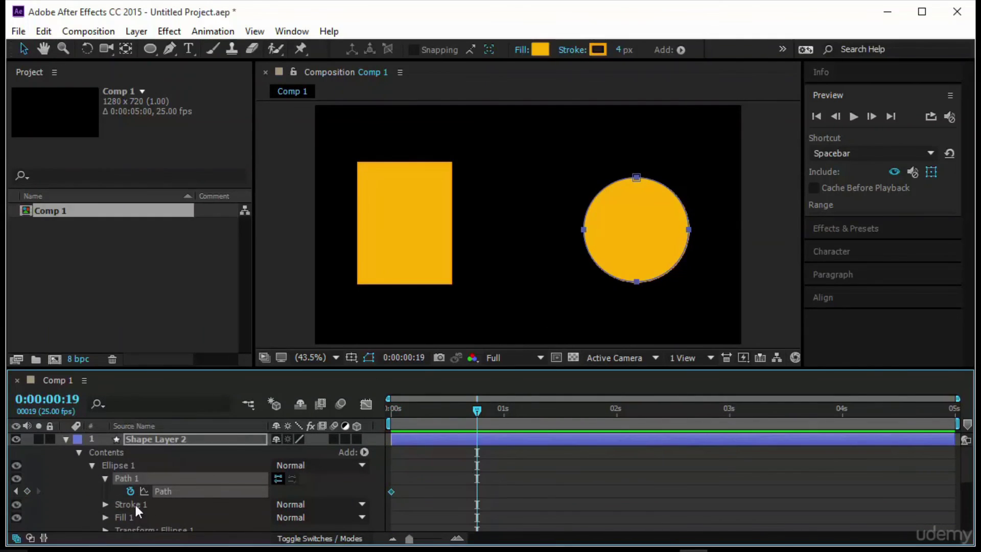
key(ctrl+v)
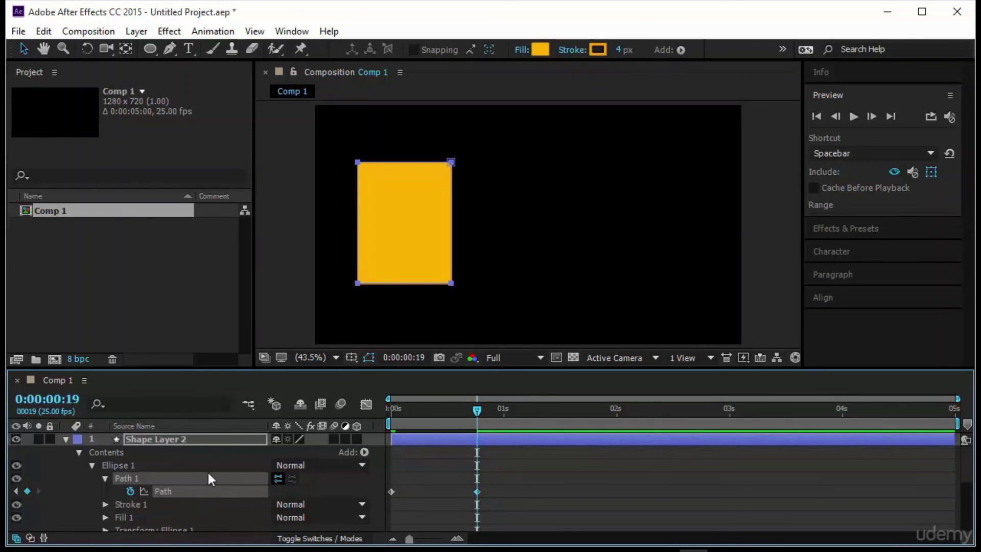
drag(475, 409, 470, 465)
key(Home)
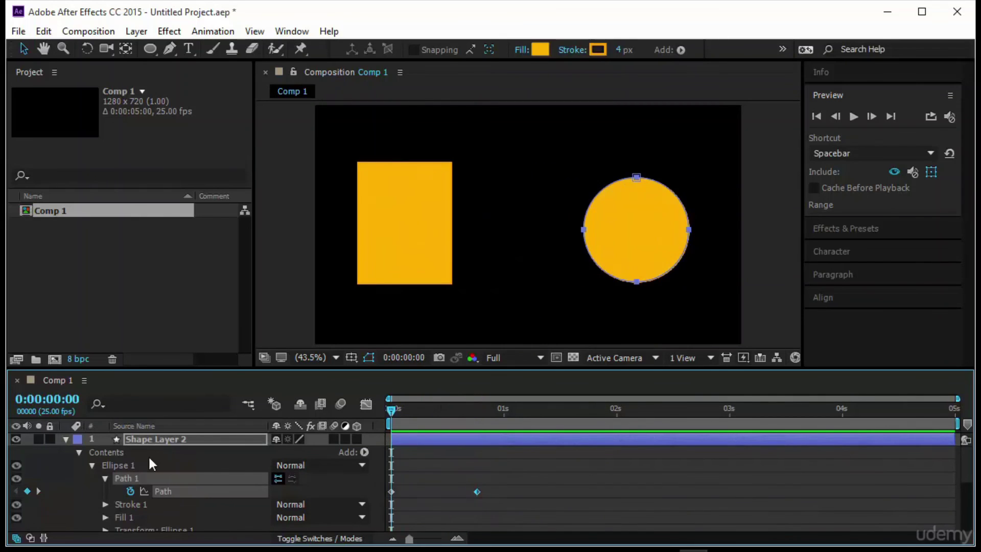
Hide the original rectangle layer and preview the circle-to-rectangle morph.
scroll(149, 455, down, 5)
click(15, 438)
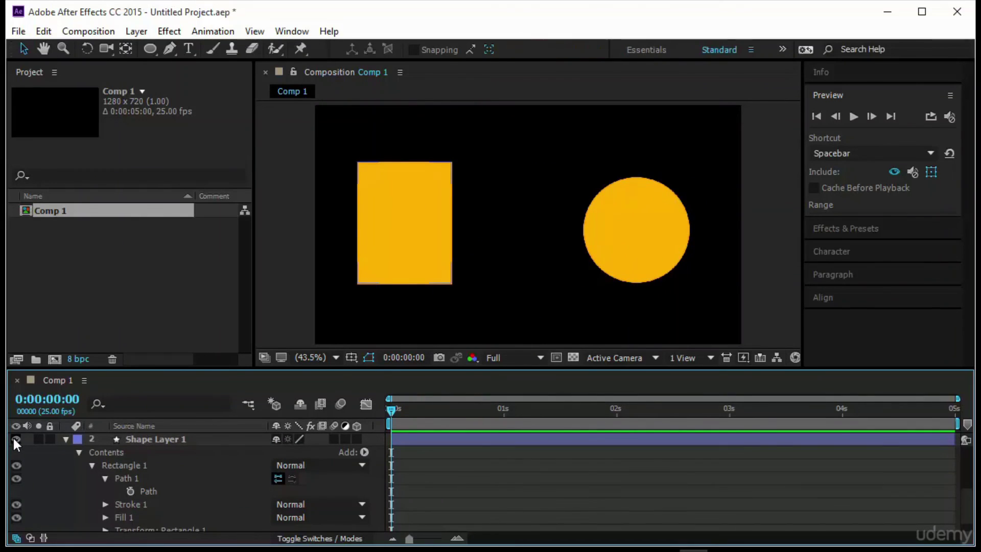
click(851, 117)
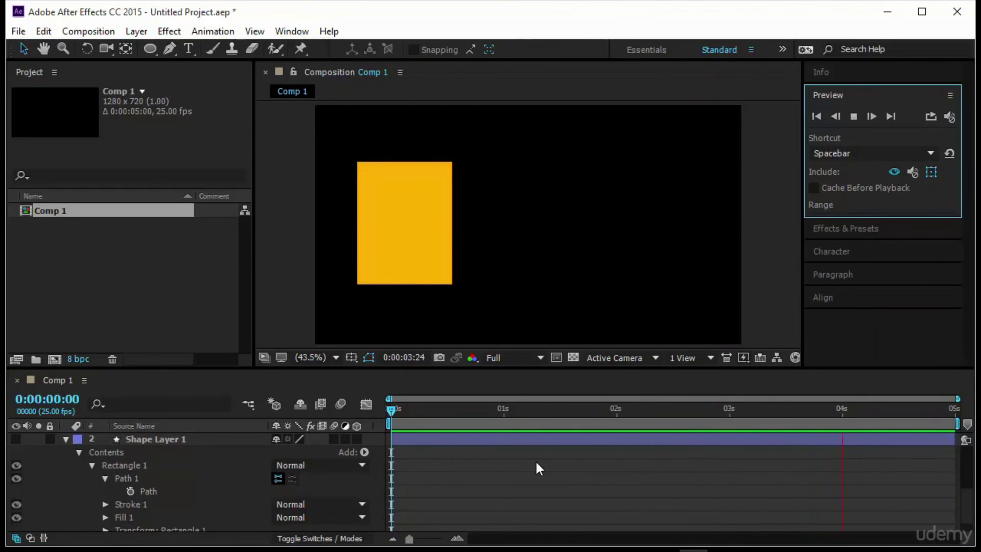
click(526, 481)
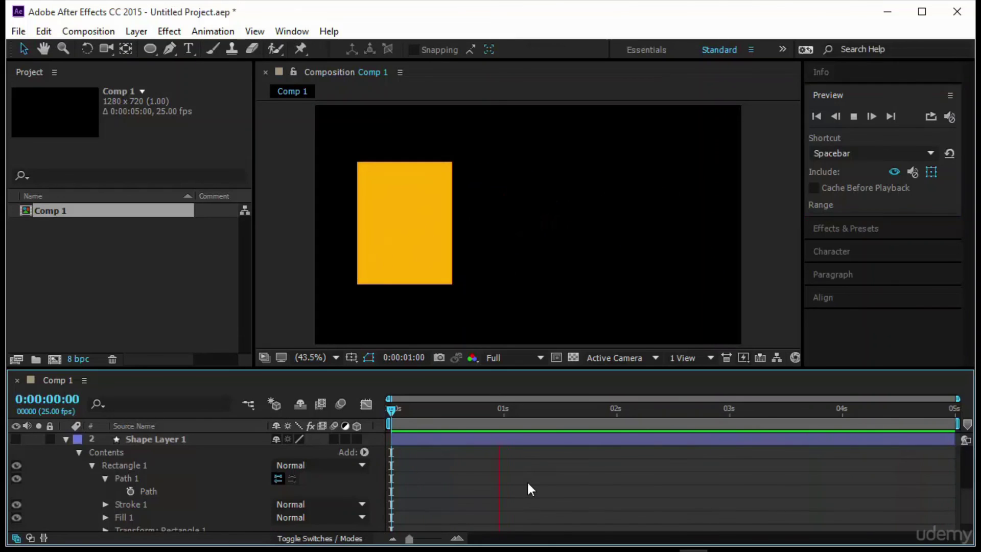
scroll(434, 439, up, 3)
scroll(433, 439, up, 2)
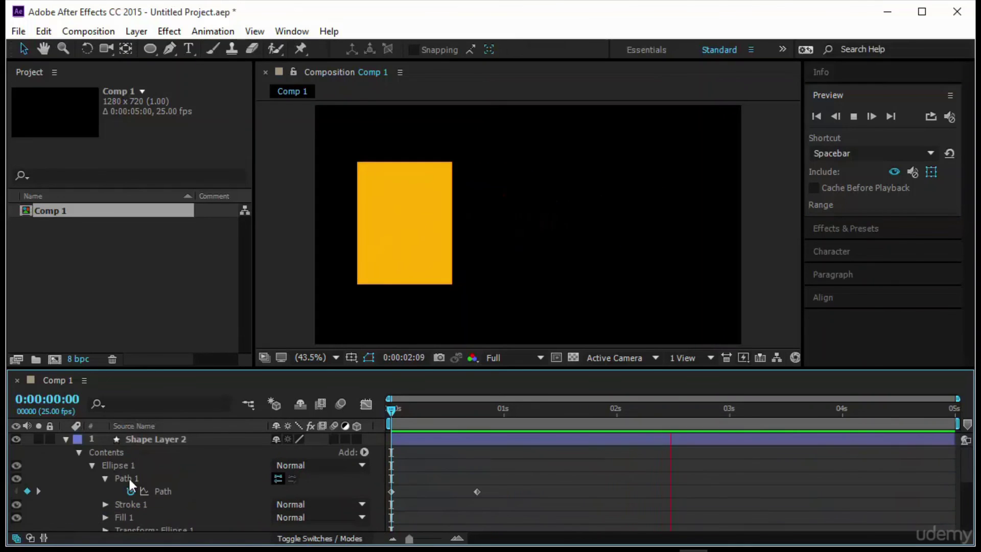
click(163, 491)
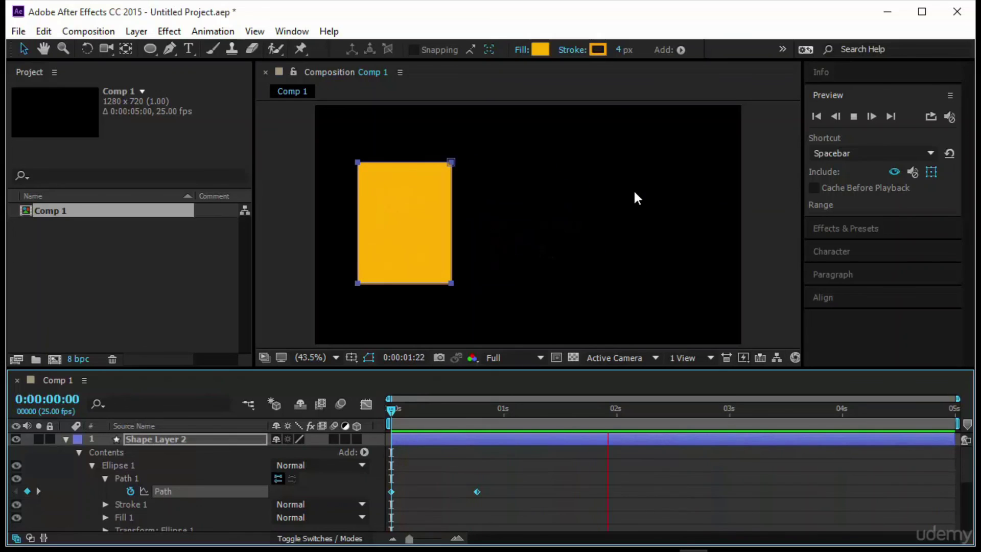
At frame 0, drag the circle's bottom, left and top curves into a wavy blob.
click(587, 262)
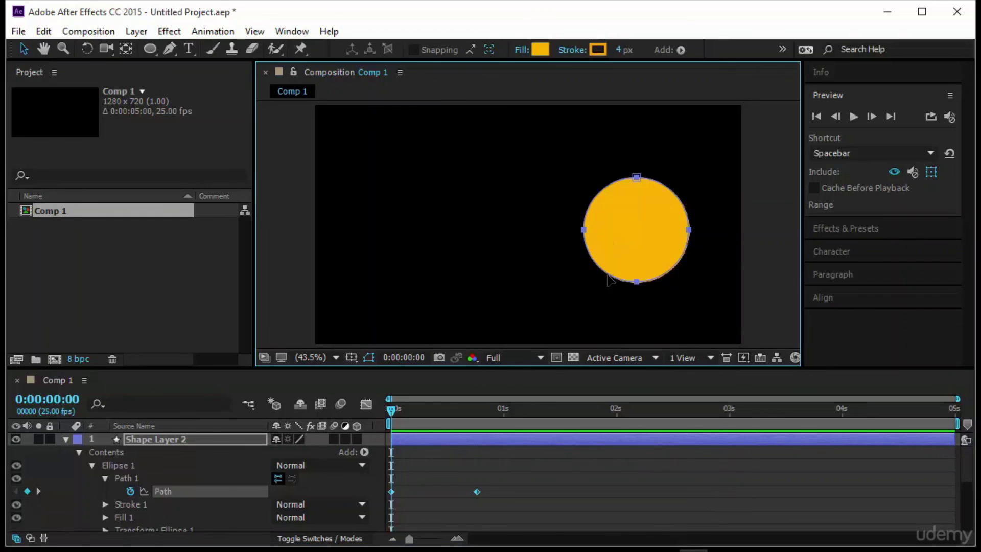
click(174, 467)
click(157, 478)
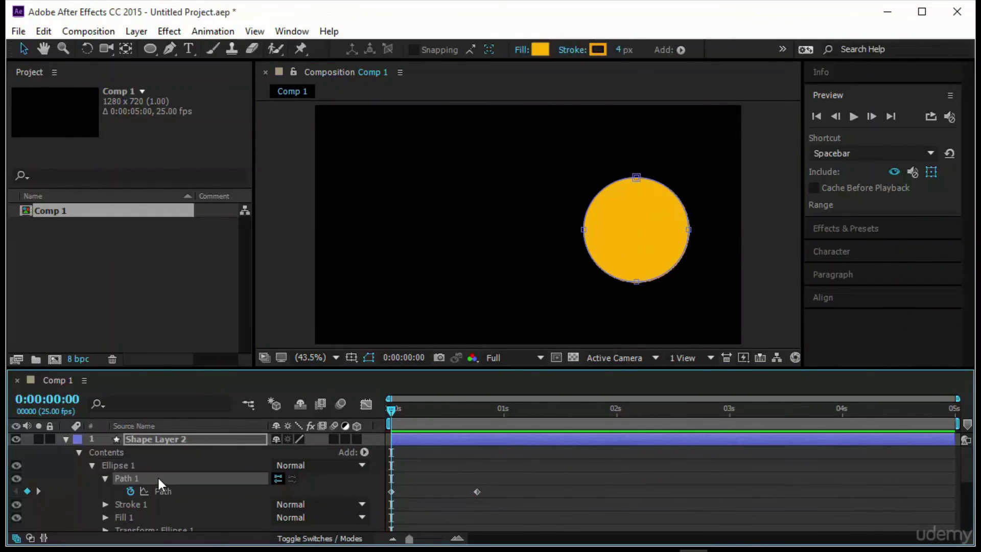
click(639, 283)
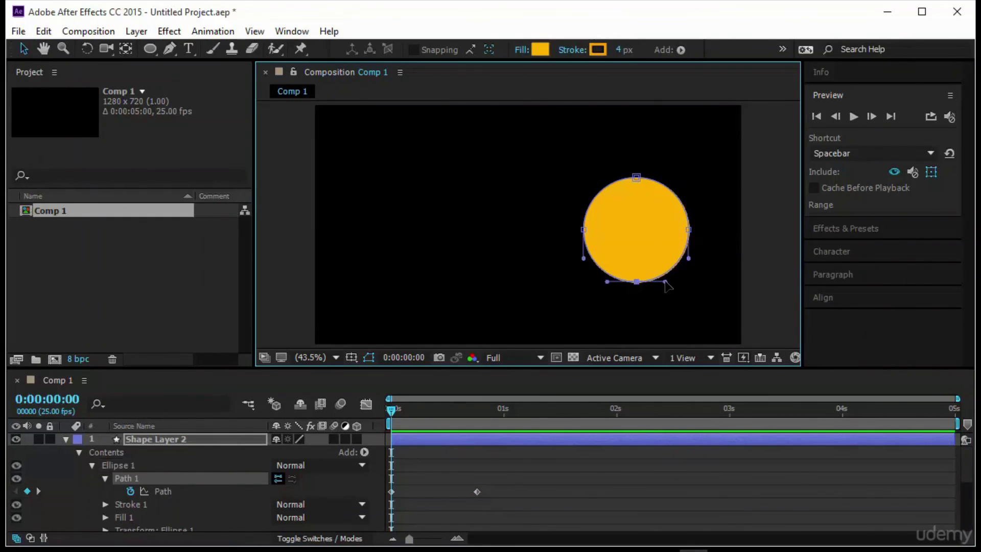
drag(665, 282, 658, 192)
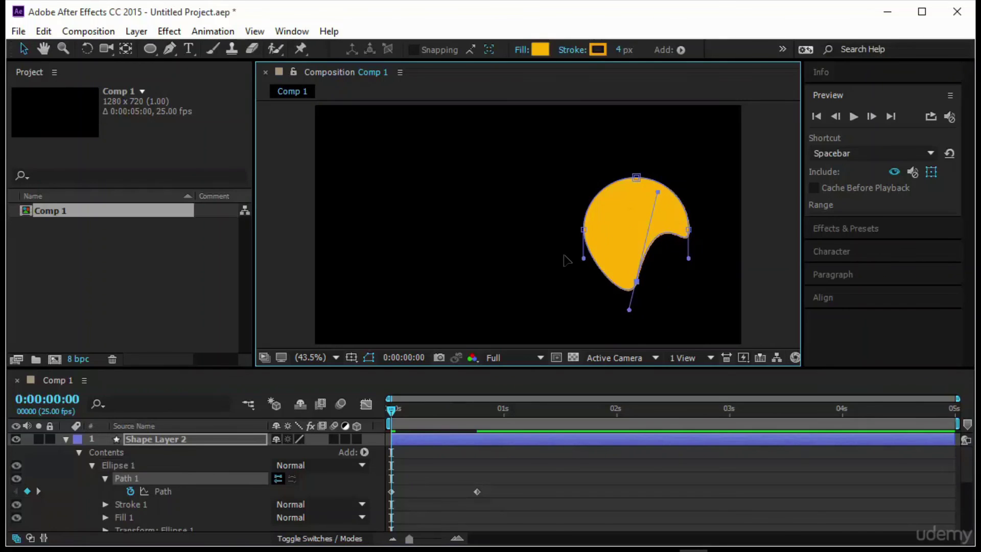
drag(584, 258, 487, 222)
click(636, 178)
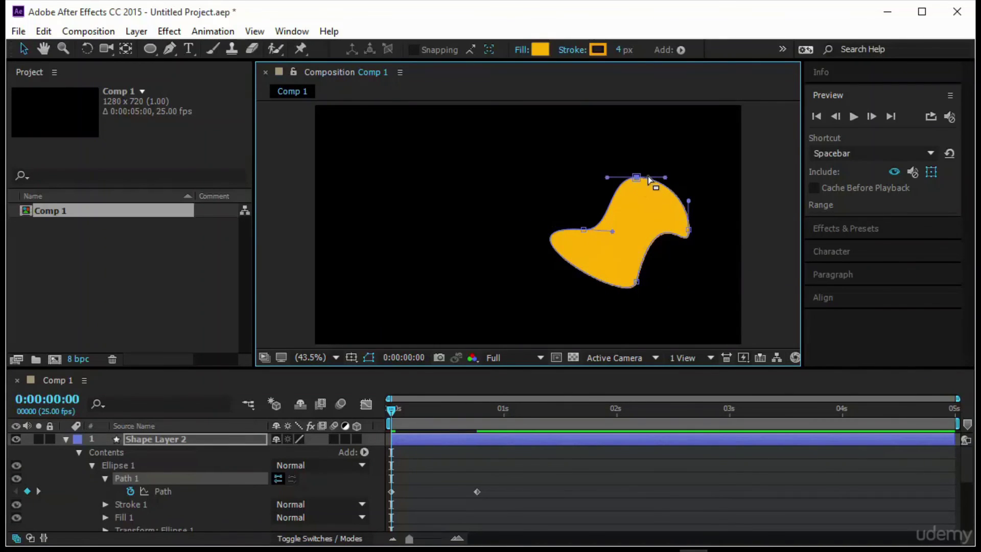
drag(659, 175, 672, 117)
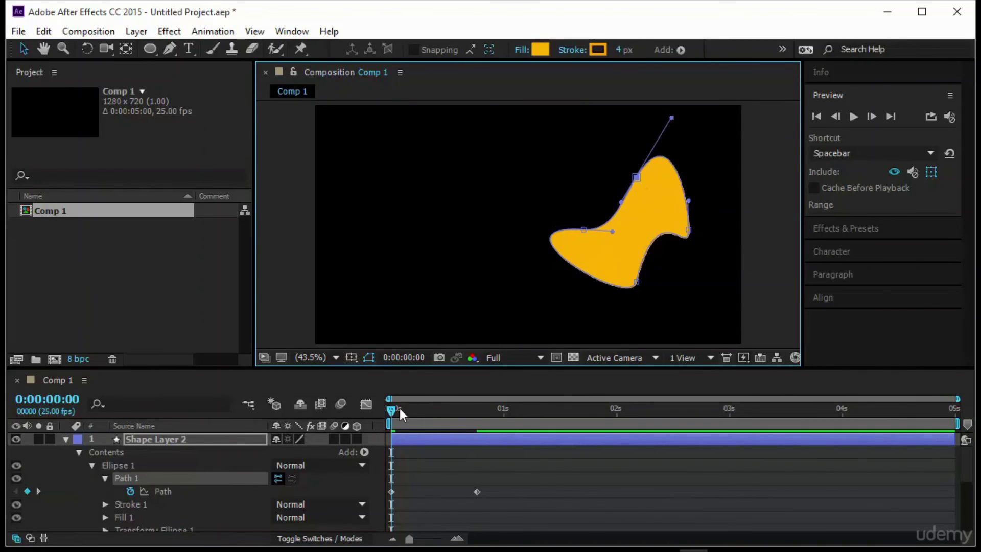
Add a Path keyframe at 0:00:01:08 holding the rectangle, then preview the blob morph.
drag(406, 407, 541, 415)
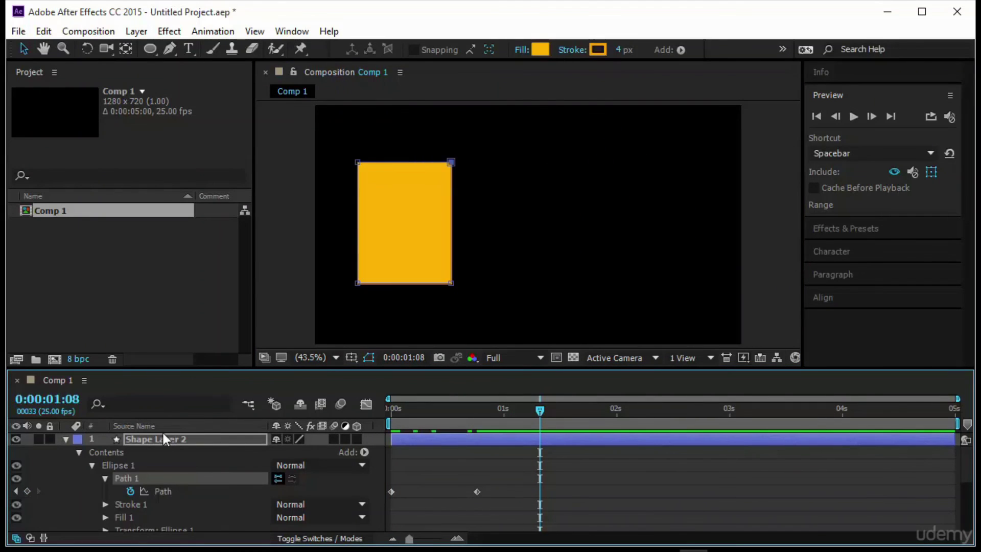
click(27, 491)
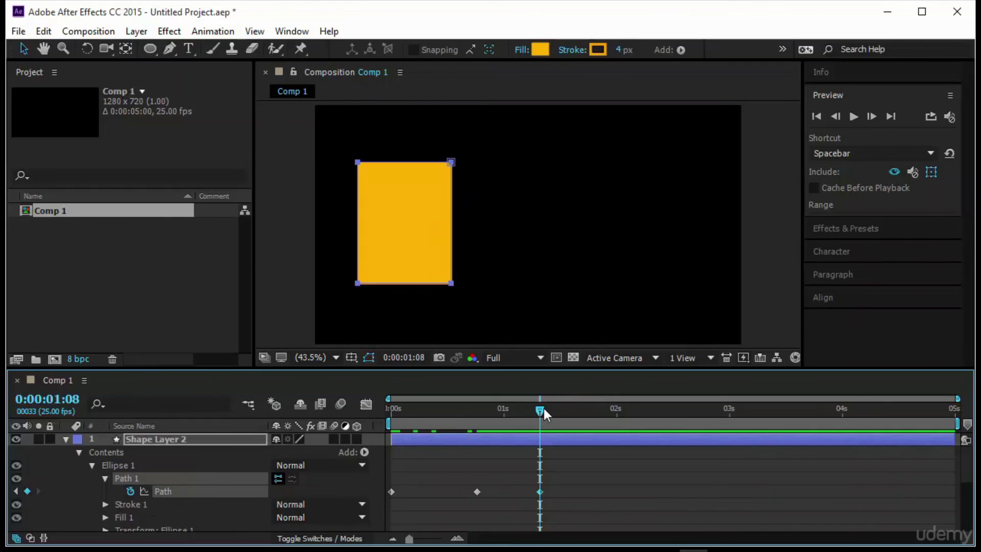
drag(540, 410, 369, 428)
click(853, 116)
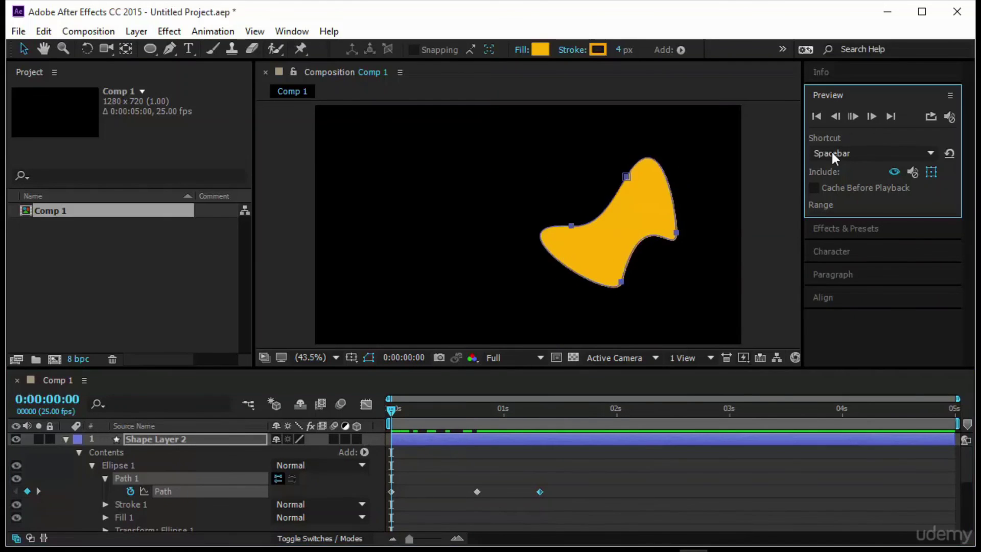
click(663, 454)
drag(394, 410, 535, 451)
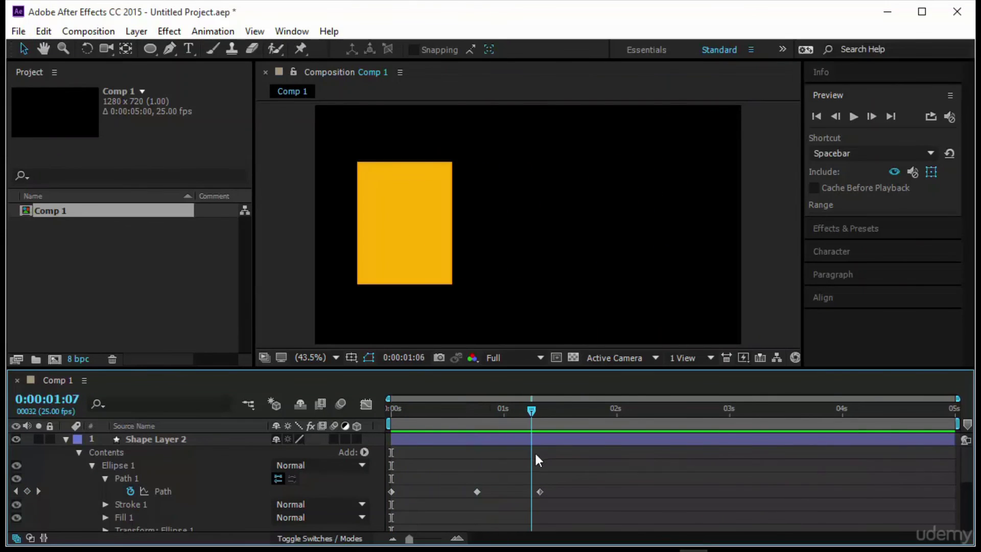
key(Home)
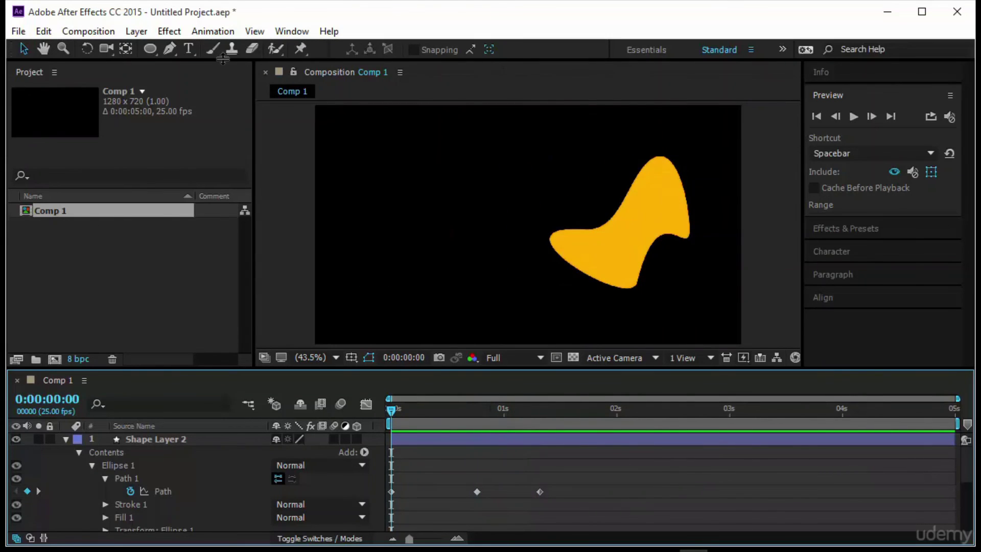
Turn off Bezier Path for new shapes and select Shape Layer 1.
click(151, 48)
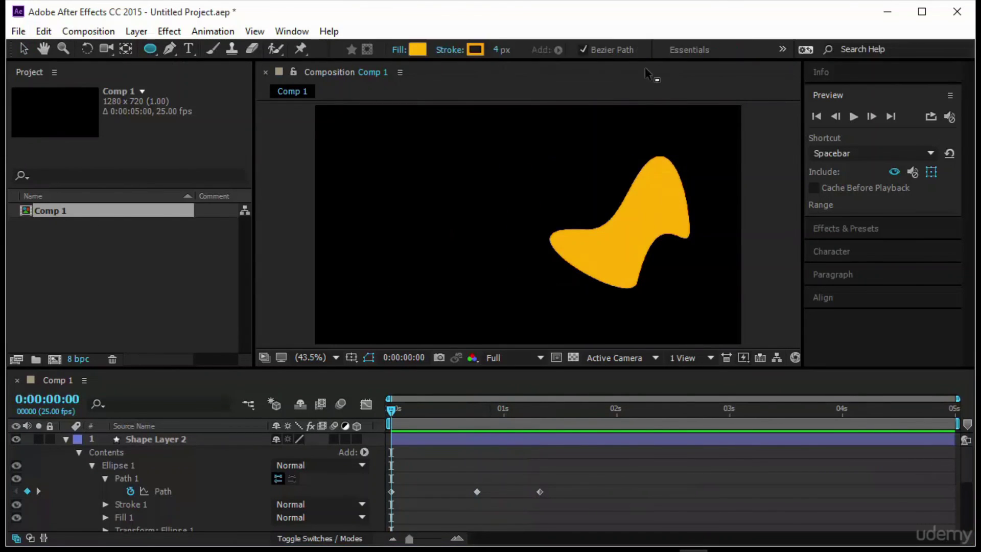
click(586, 50)
scroll(182, 483, down, 5)
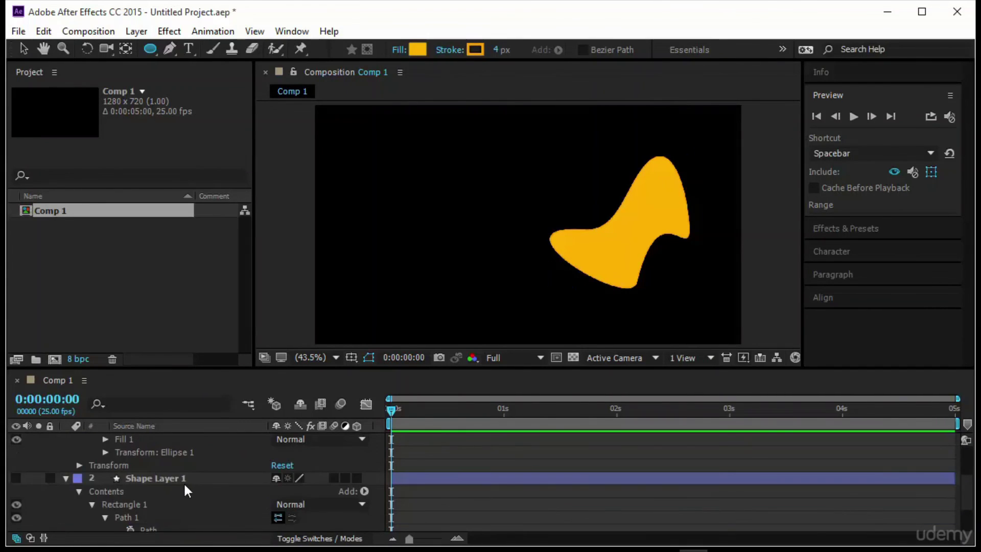
scroll(145, 478, up, 3)
click(153, 498)
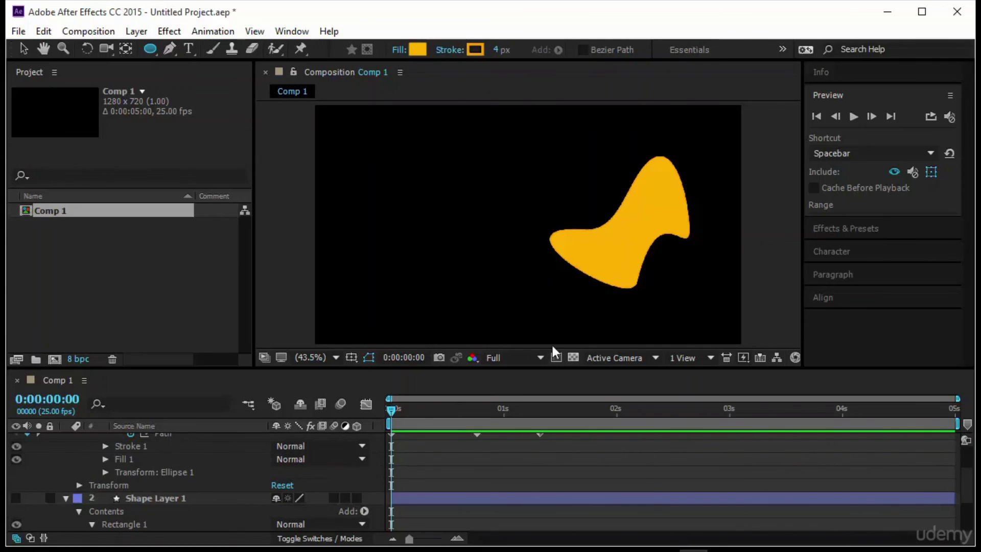
Draw a 289.8 x 375.0 rectangle left of the blob and twirl open Rectangle Path 1.
click(150, 49)
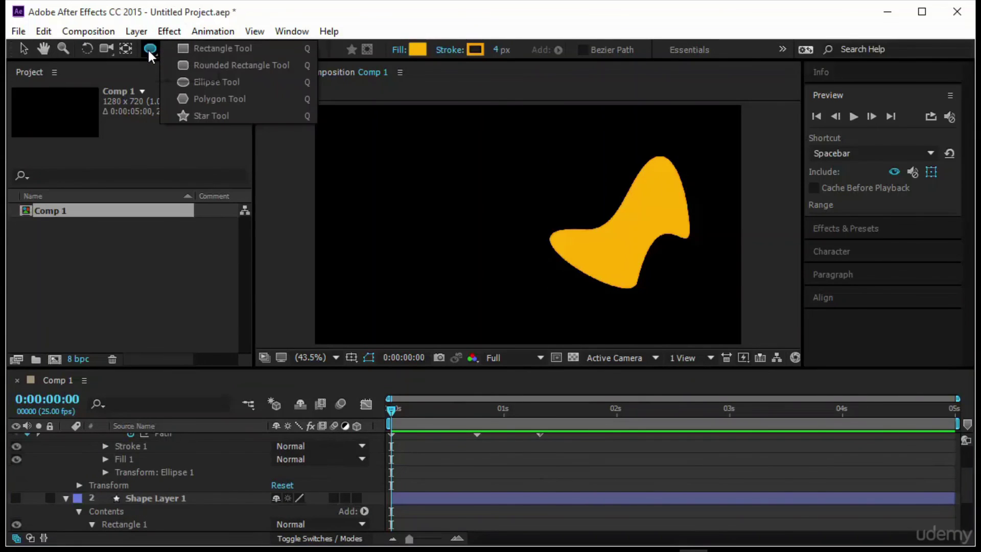
click(220, 48)
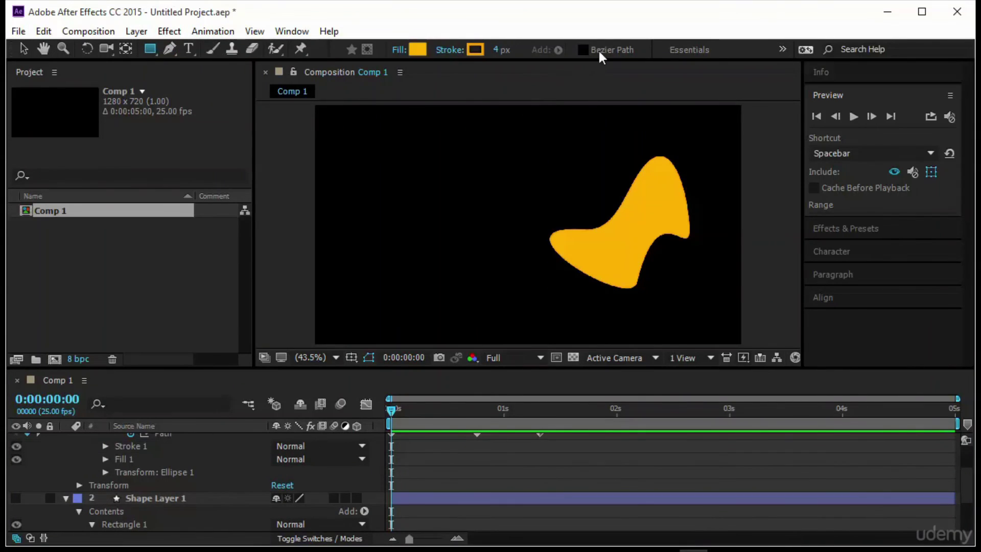
drag(374, 157, 472, 283)
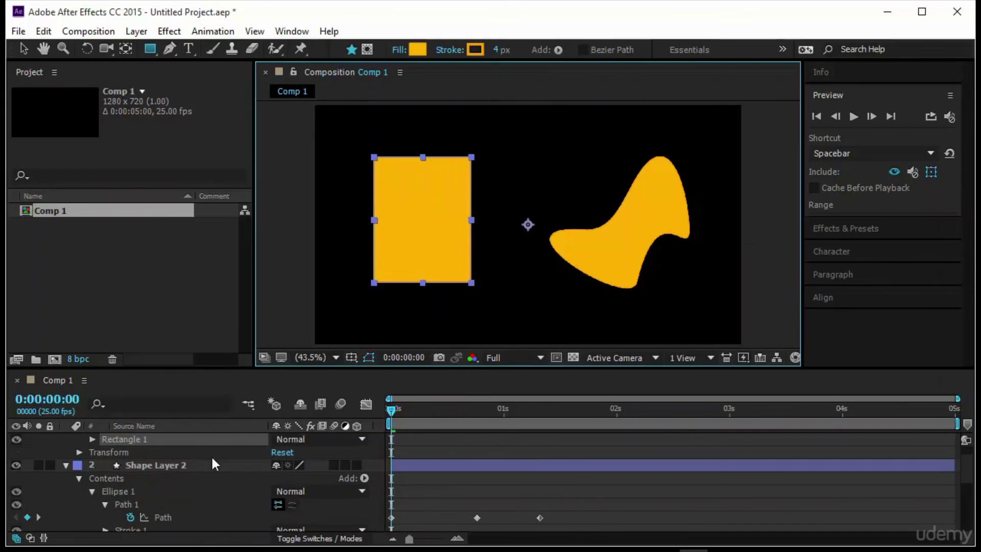
scroll(210, 455, up, 2)
click(92, 465)
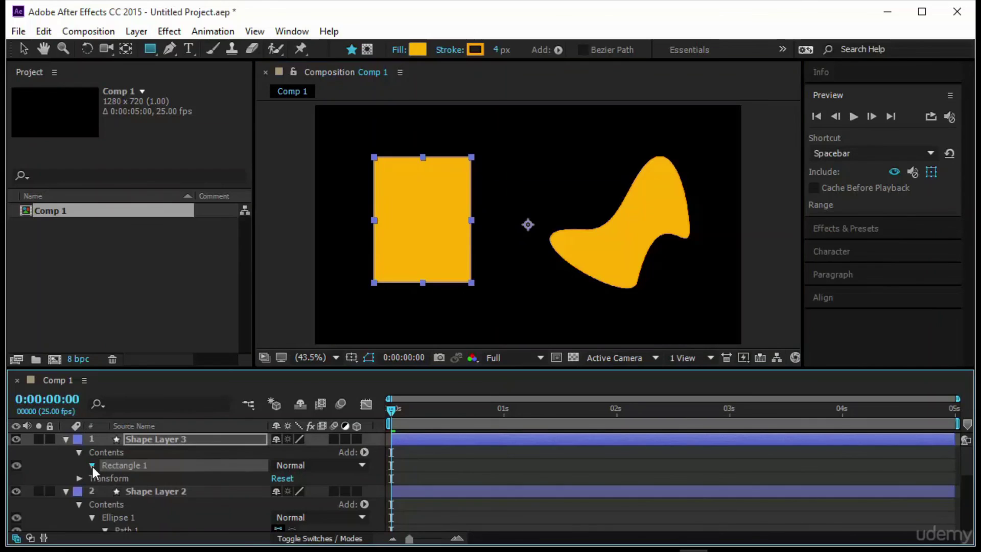
click(105, 478)
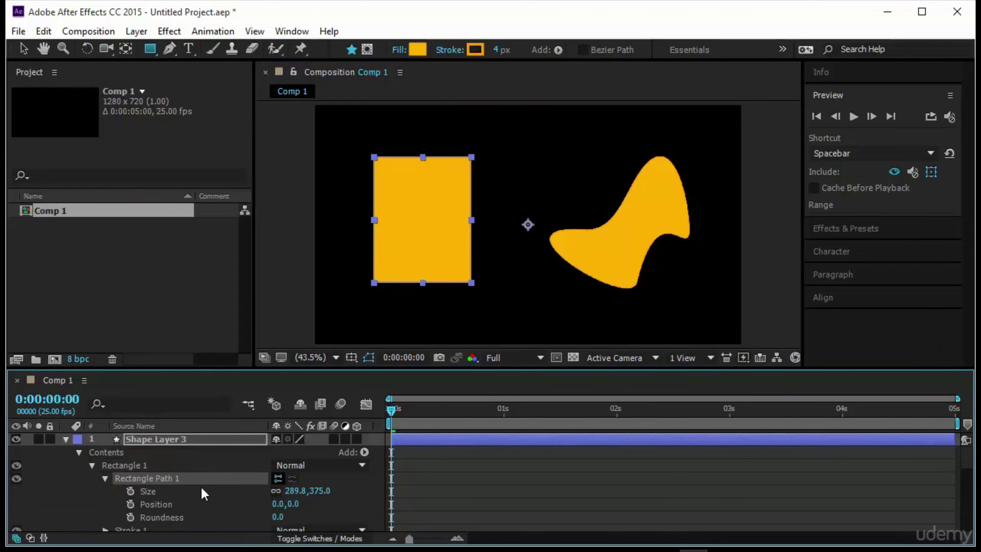
Convert Rectangle Path 1 to a Bezier path and select its Path property.
right_click(183, 479)
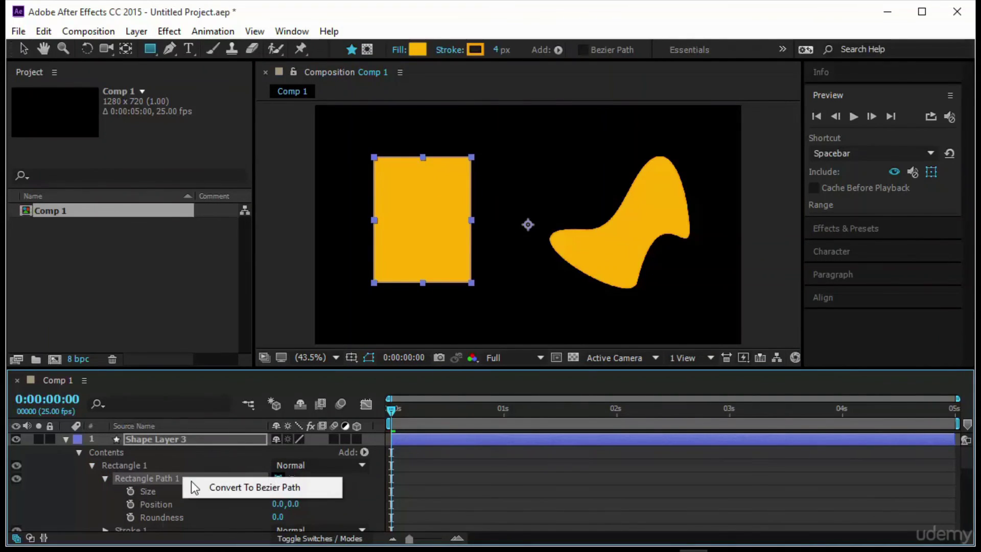
click(226, 488)
click(504, 469)
click(149, 464)
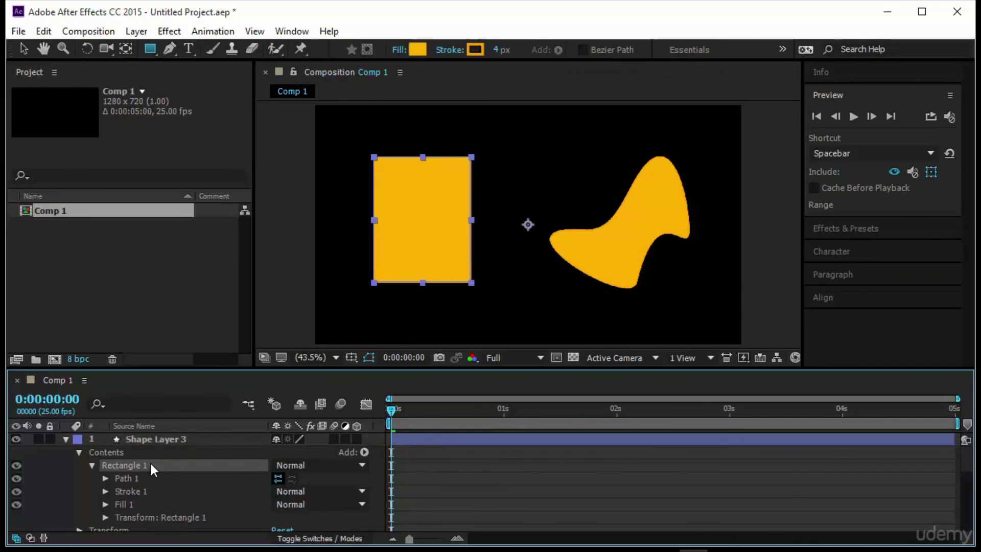
click(106, 478)
click(163, 491)
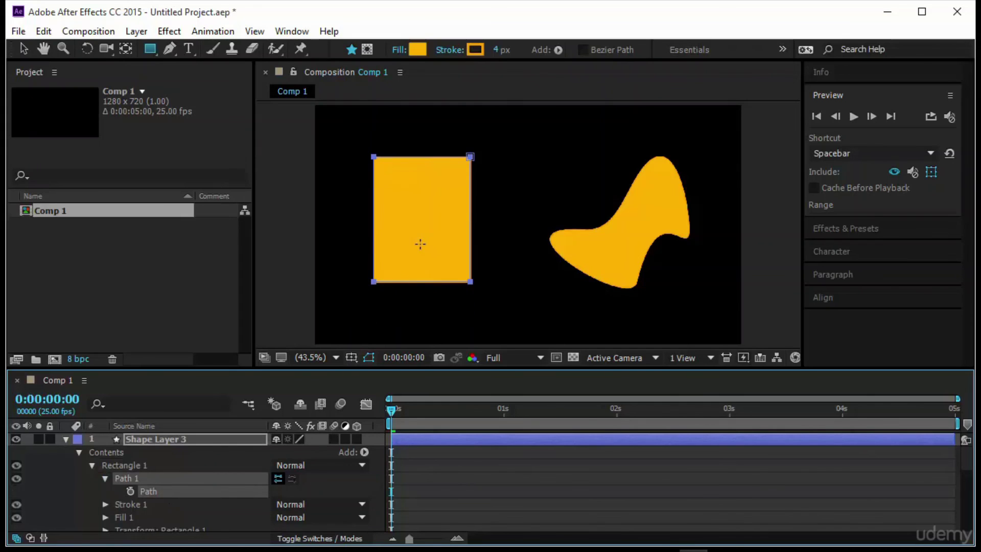
key(v)
Drag the rectangle's bottom-left vertex up to form a triangle-like wedge.
click(189, 465)
click(188, 475)
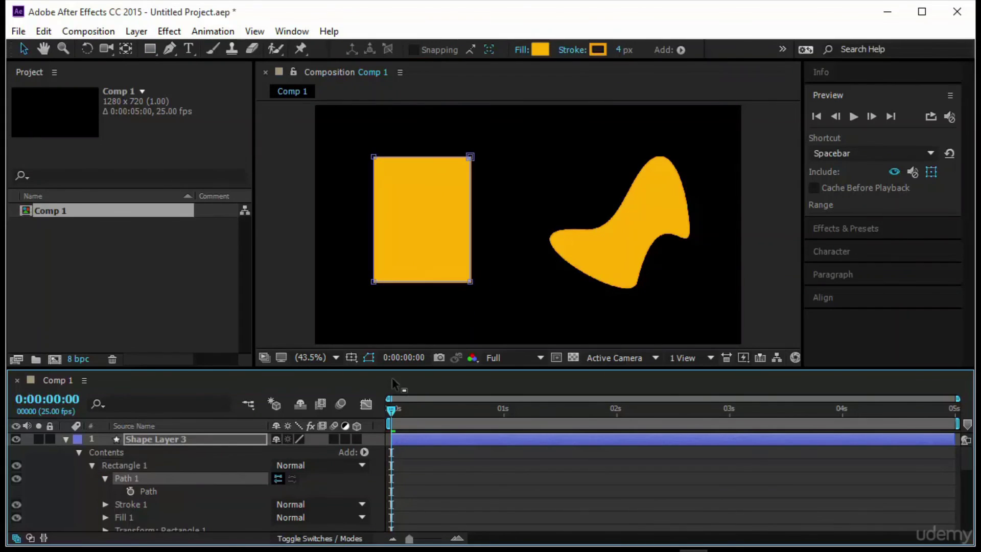
drag(376, 280, 434, 207)
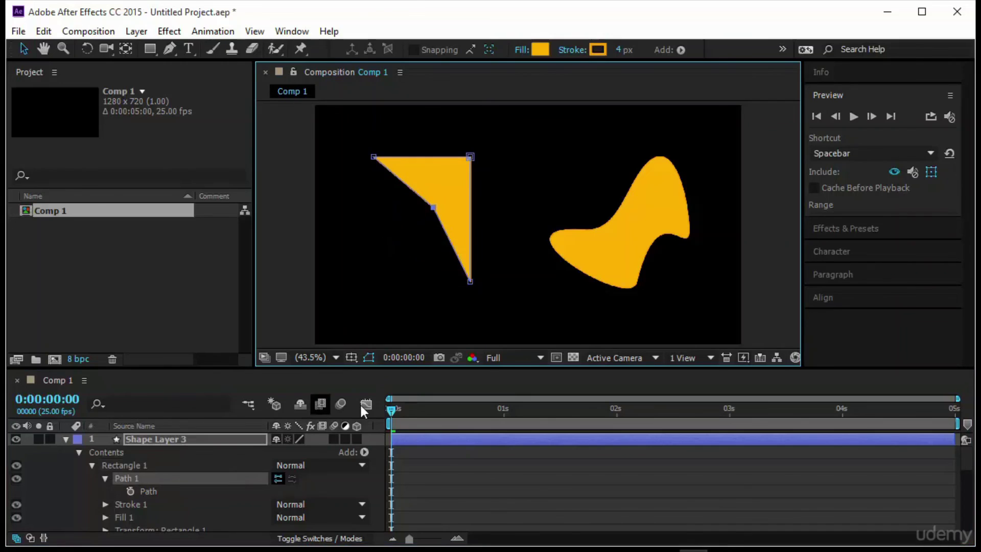
click(520, 489)
Select the triangle shape and inspect its path vertices.
click(183, 438)
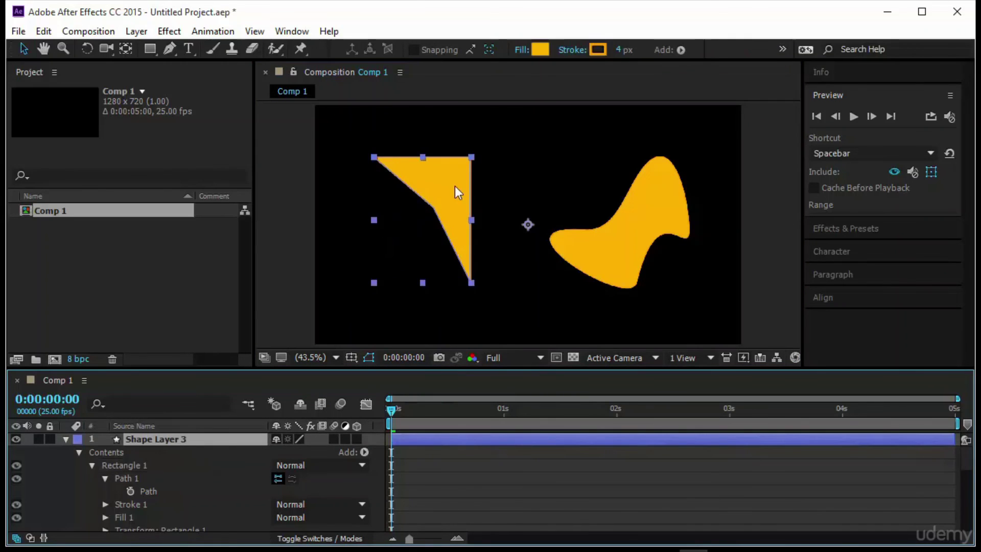
click(684, 224)
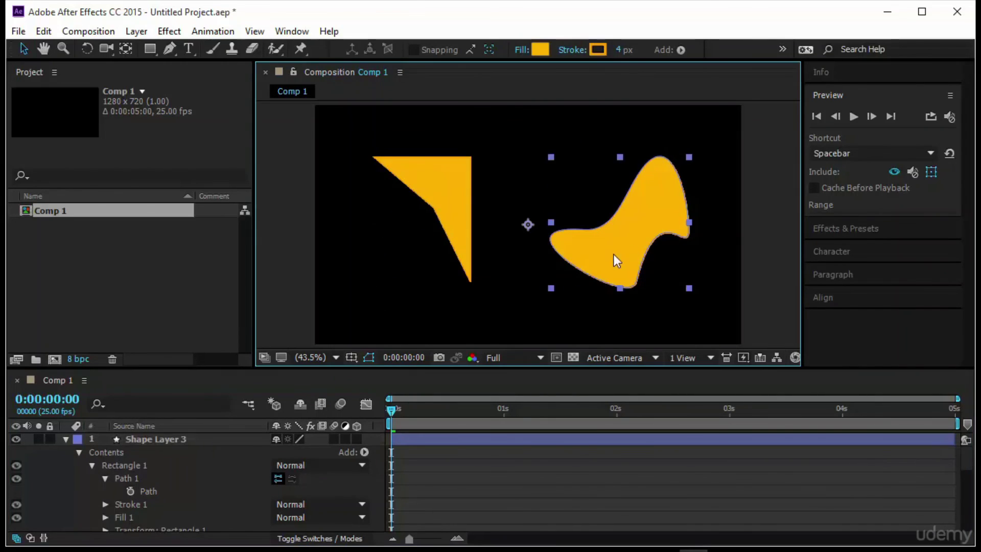
click(439, 233)
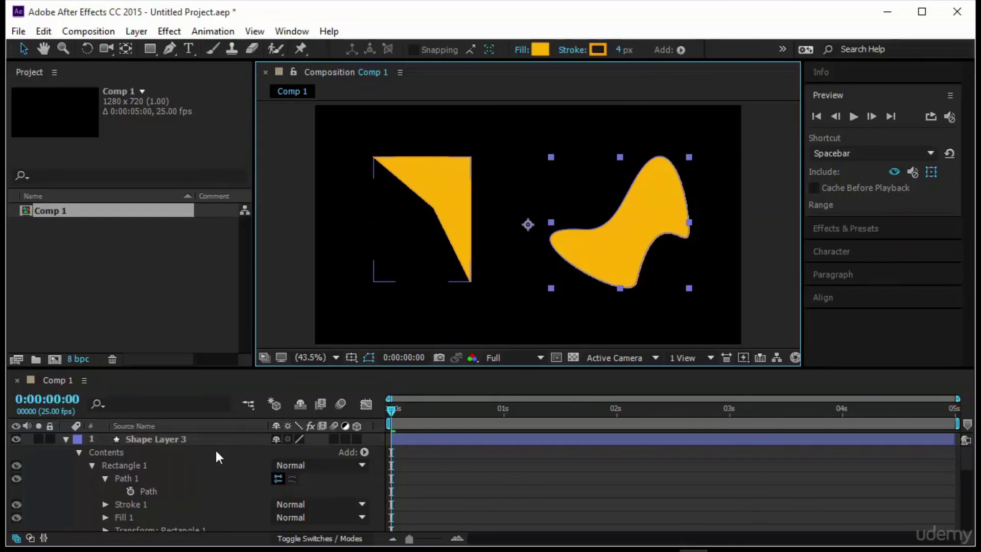
click(485, 496)
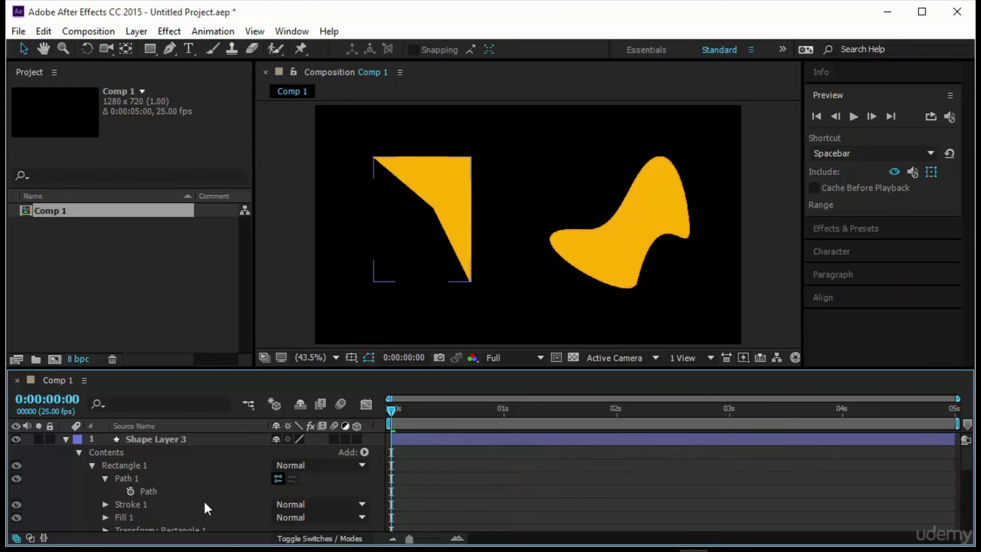
click(181, 491)
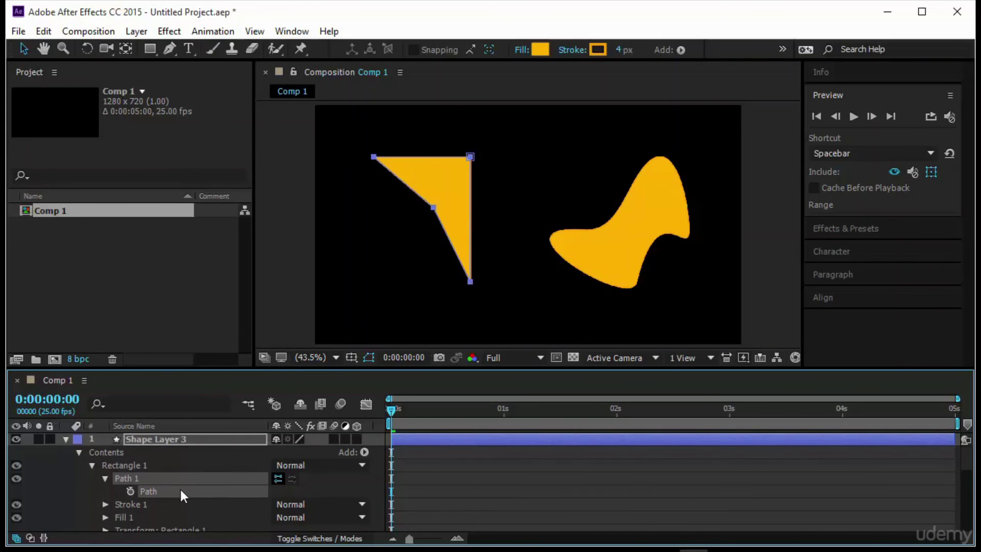
click(512, 493)
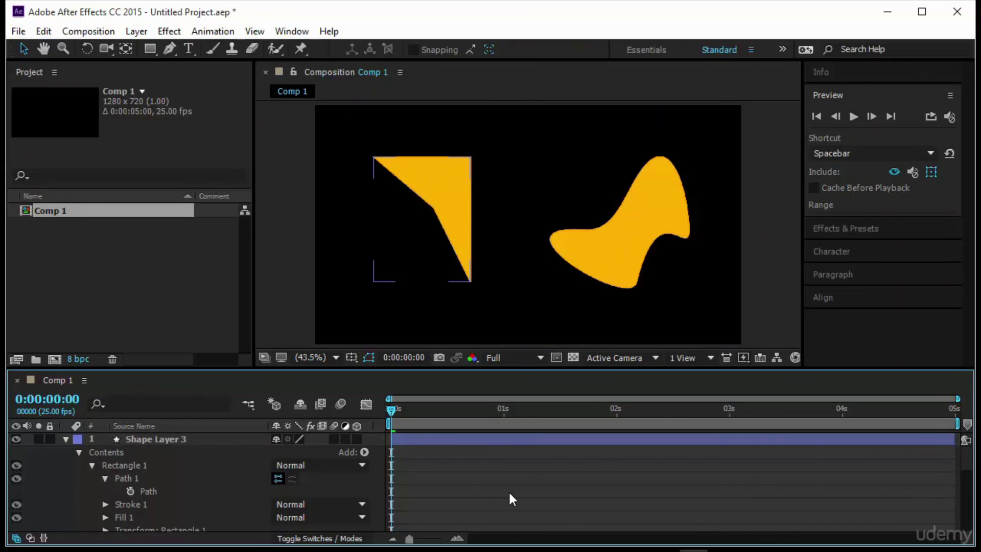